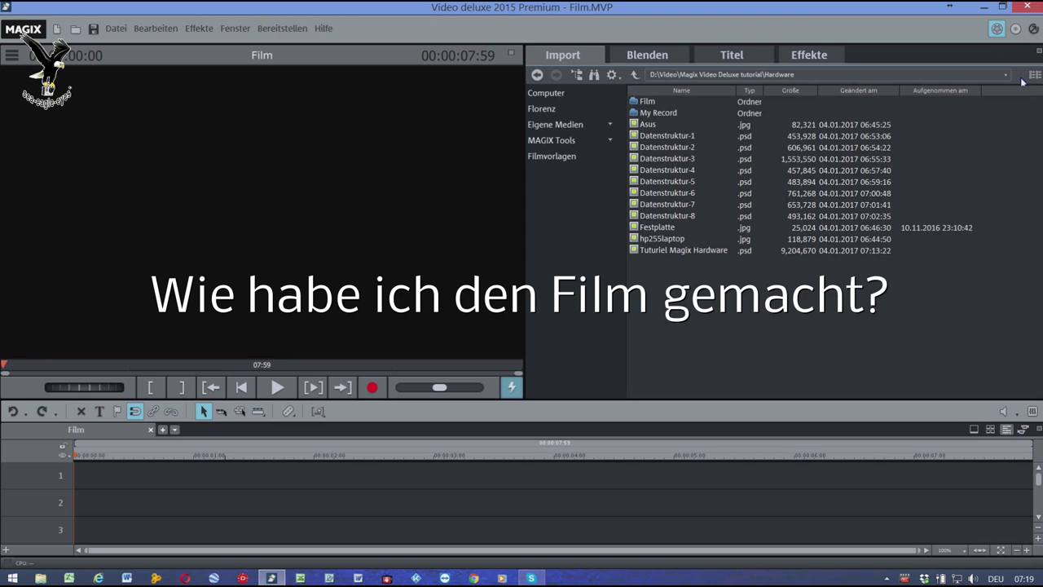
Show the files in the Hardware folder as thumbnails and enlarge the previews so five fit in a row.
left_click(1036, 76)
left_click(948, 100)
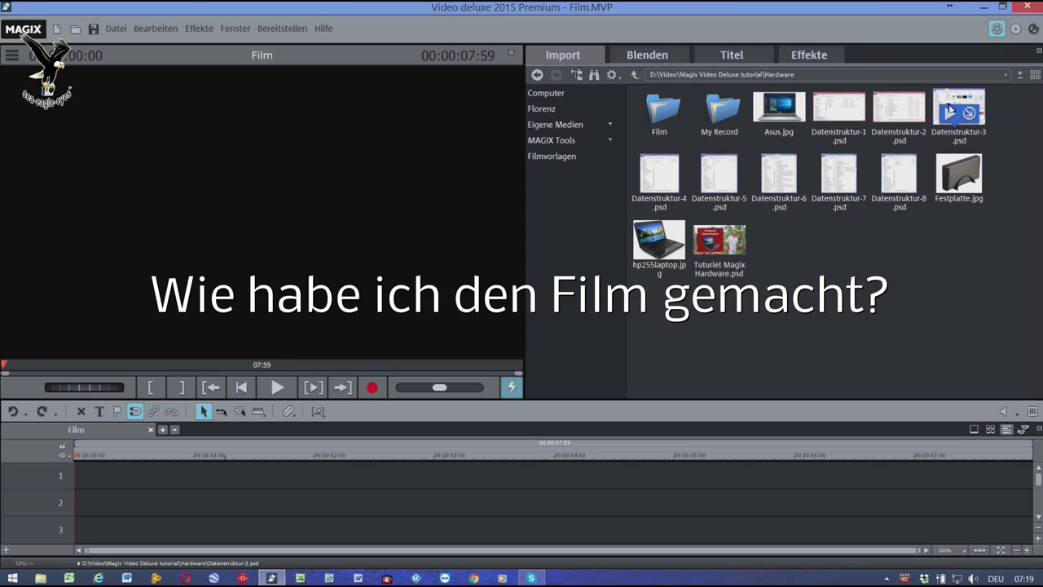
left_click(1021, 75)
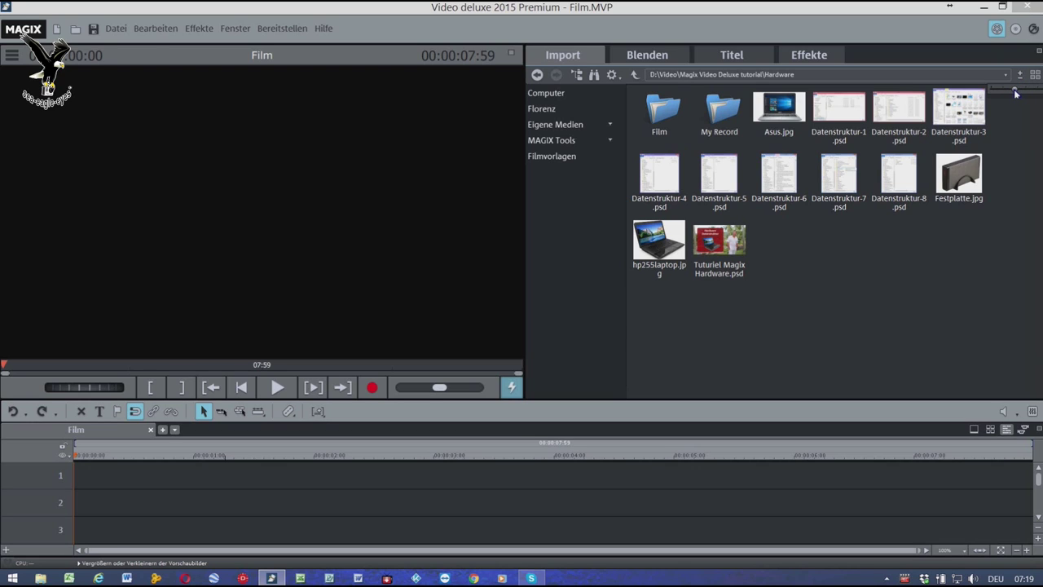
left_click_drag(1015, 88, 1026, 90)
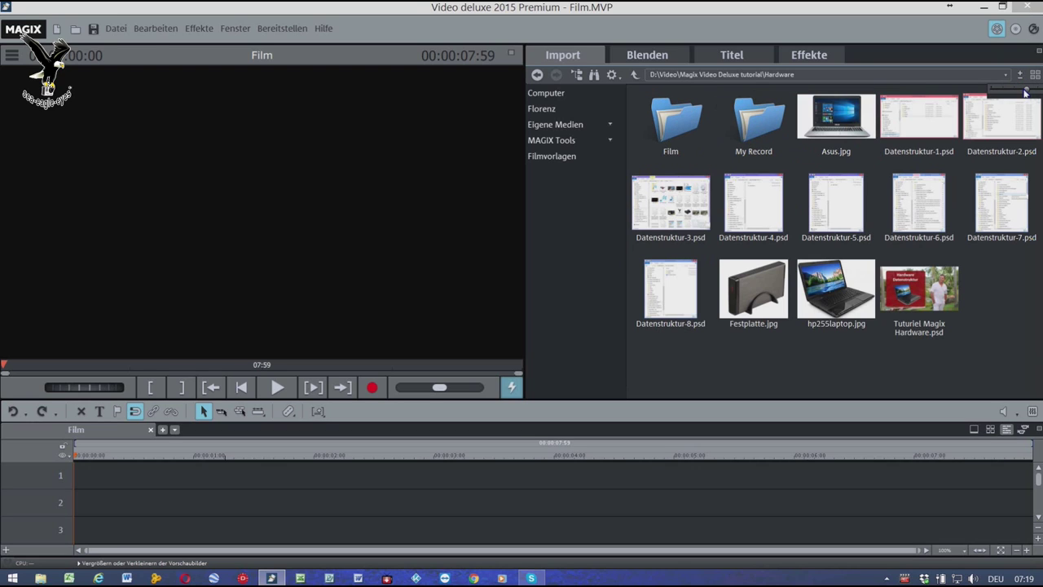
Place the title image Tuturiel Magix Hardware.psd at the start of track 1 and increase the track height.
mouse_move(911, 301)
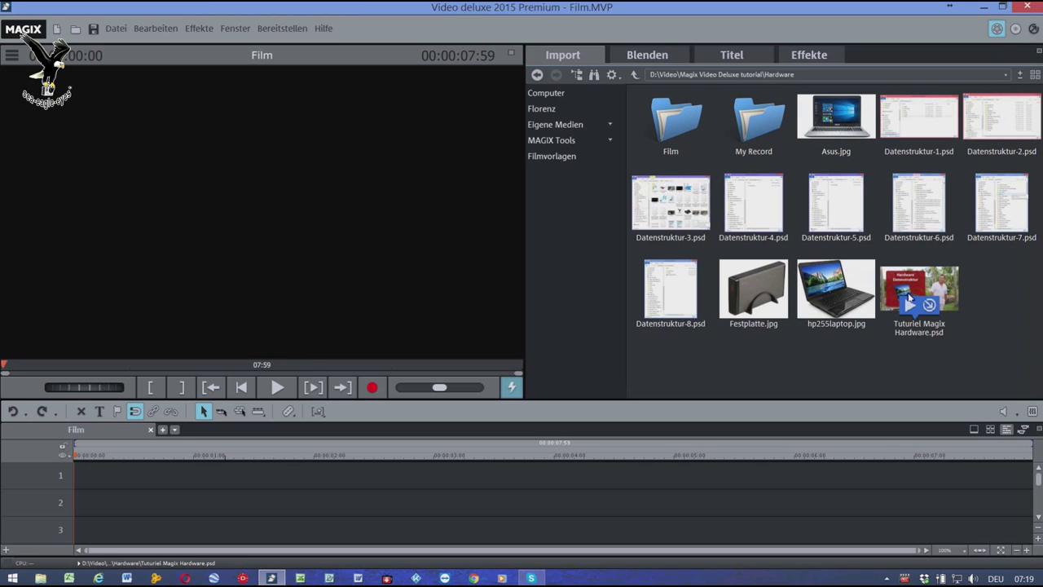
left_click(908, 285)
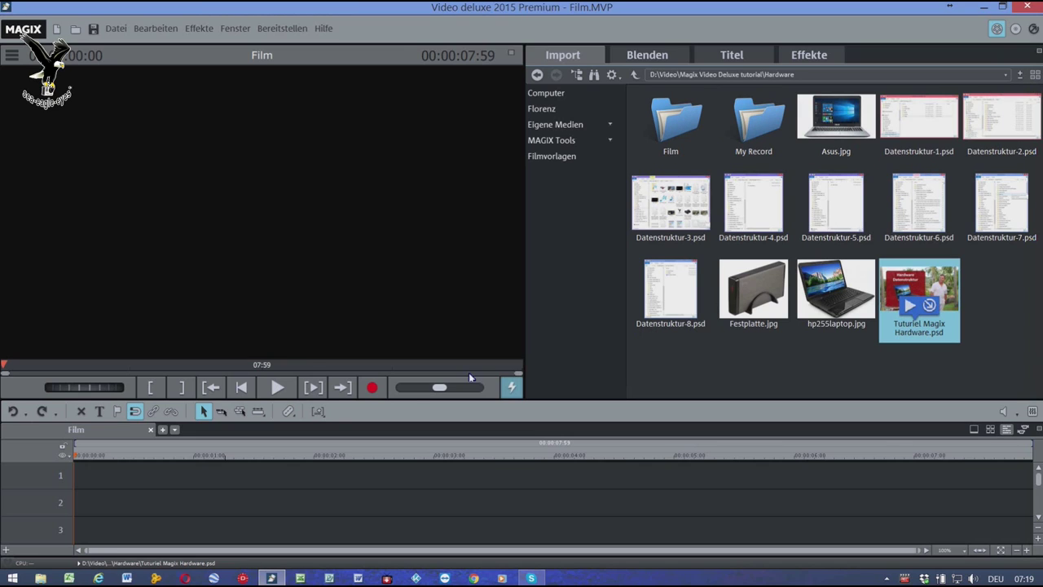
left_click_drag(234, 457, 117, 490)
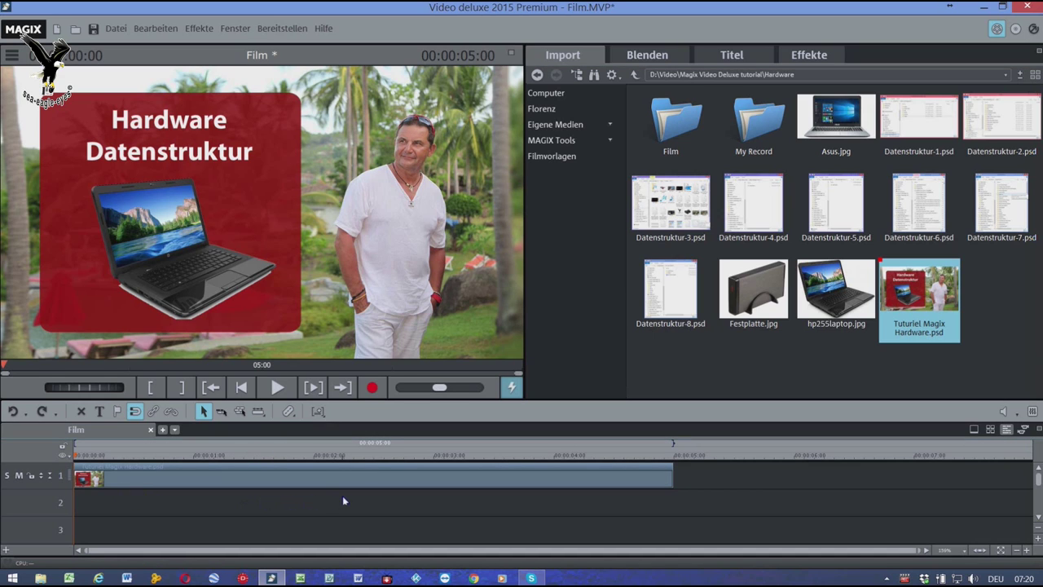
scroll(344, 499, "up", 1)
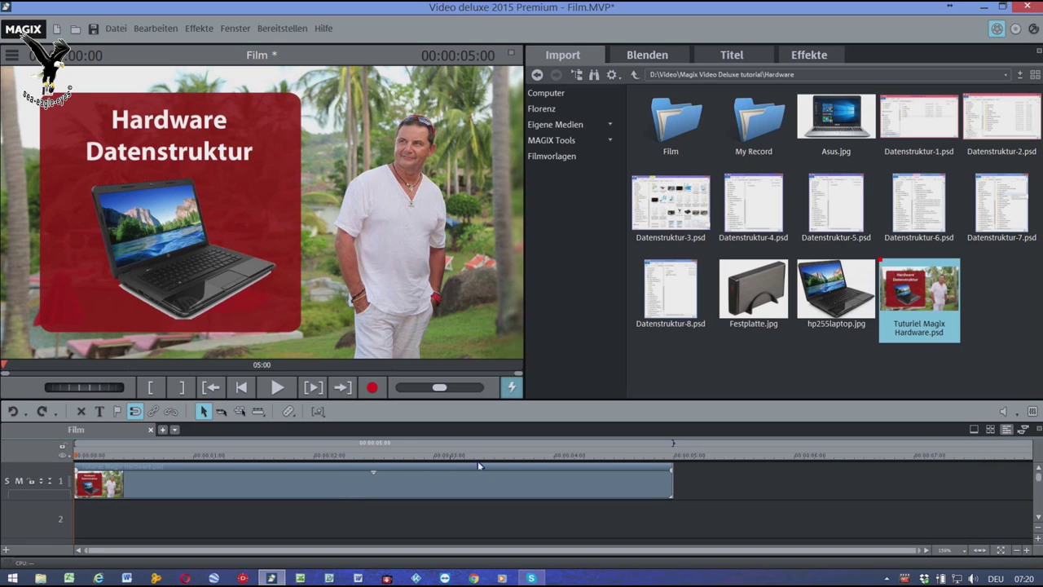
Add hp255laptop.jpg to track 1 directly behind the title image.
mouse_move(826, 287)
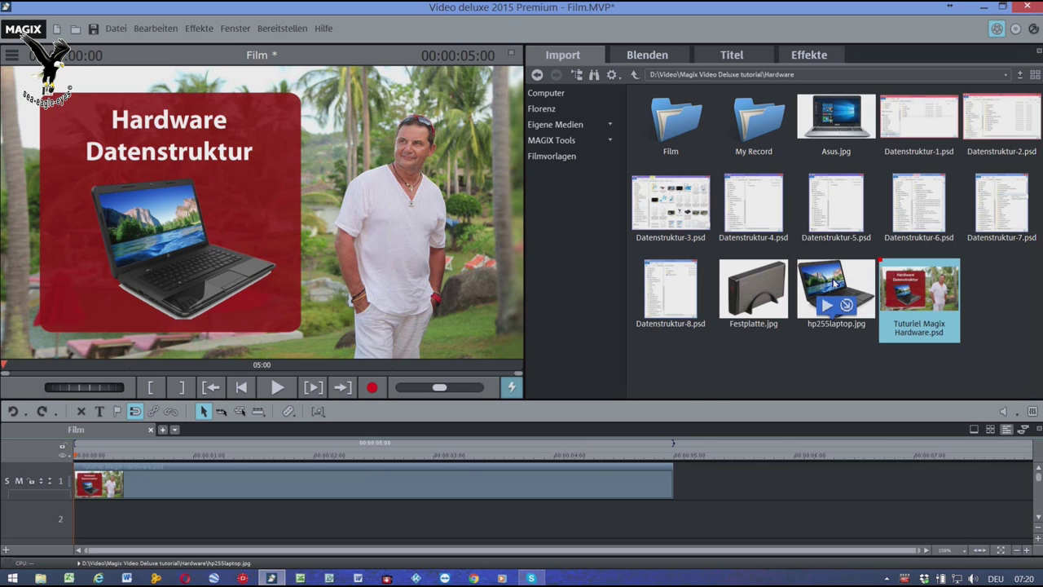
left_click(834, 283)
left_click_drag(725, 461, 723, 476)
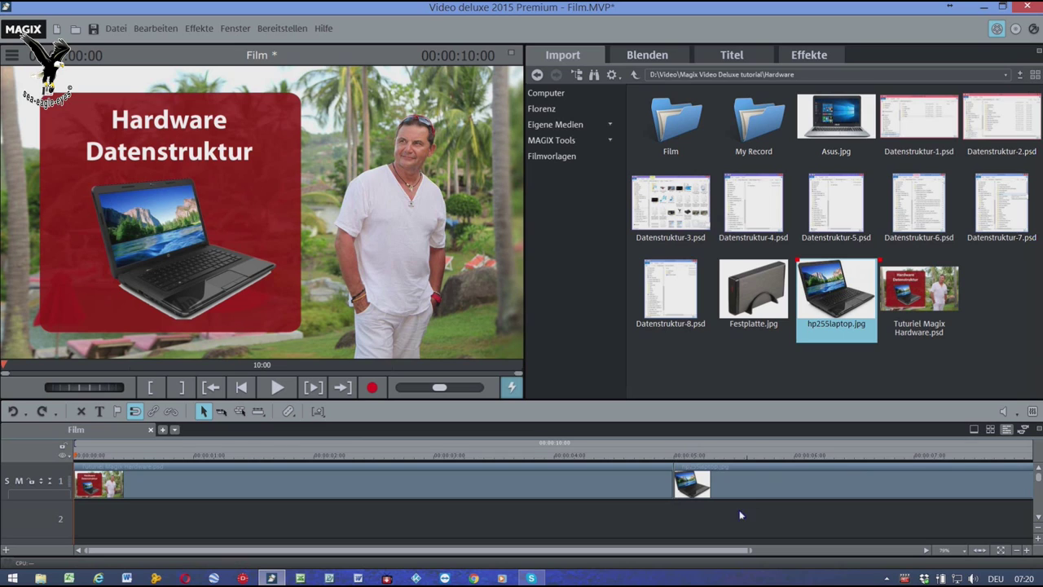
scroll(685, 515, "down", 3)
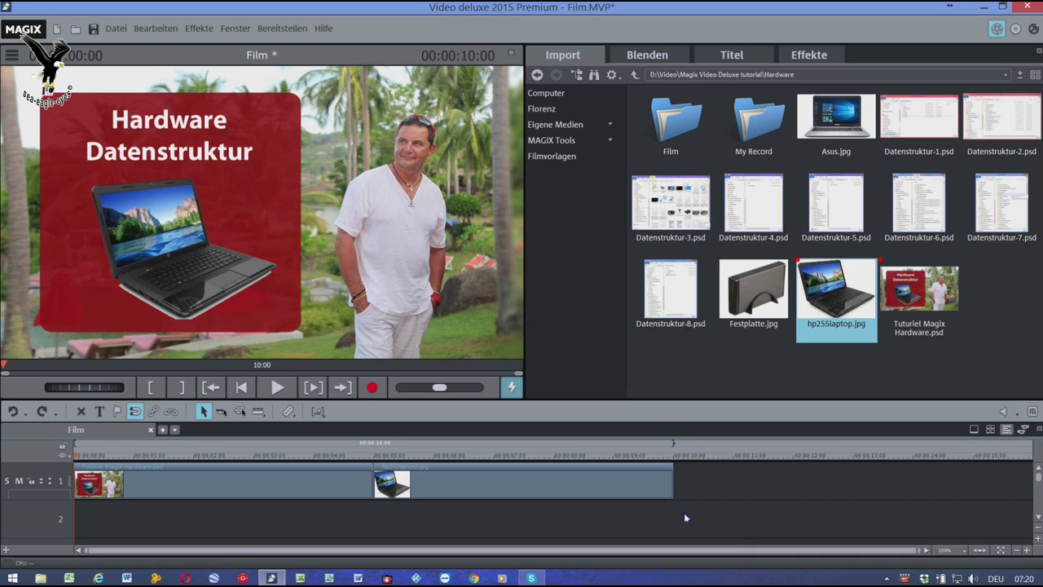
Try the picture-in-picture template "2/1 links" on the laptop clip.
left_click(511, 462)
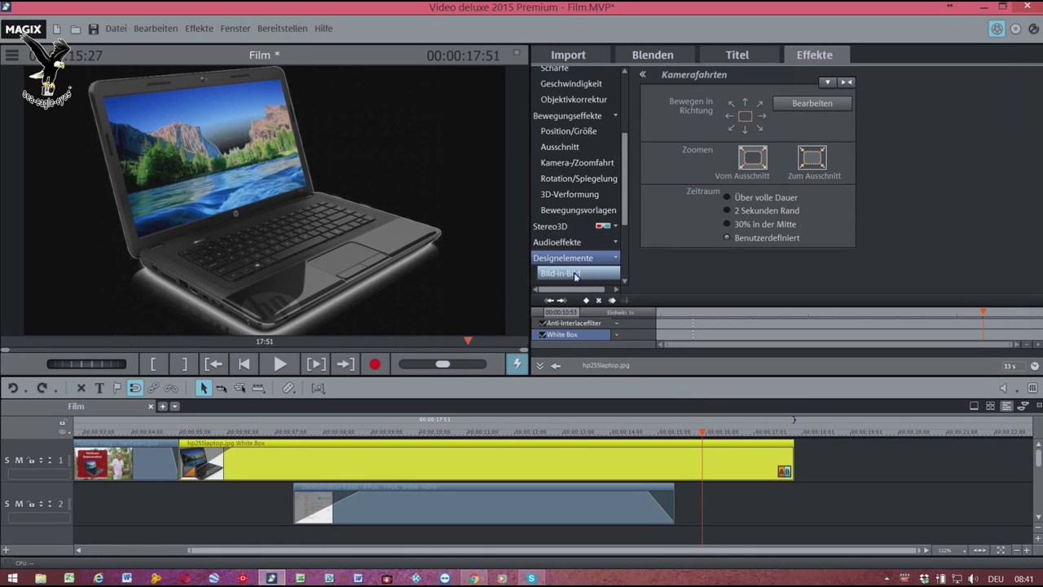
left_click(575, 274)
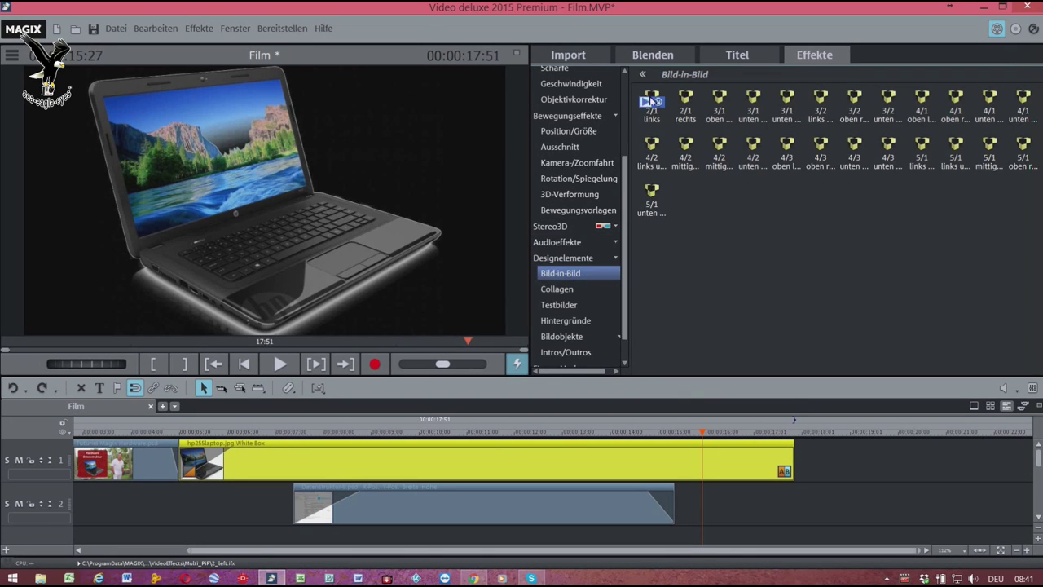
left_click(659, 103)
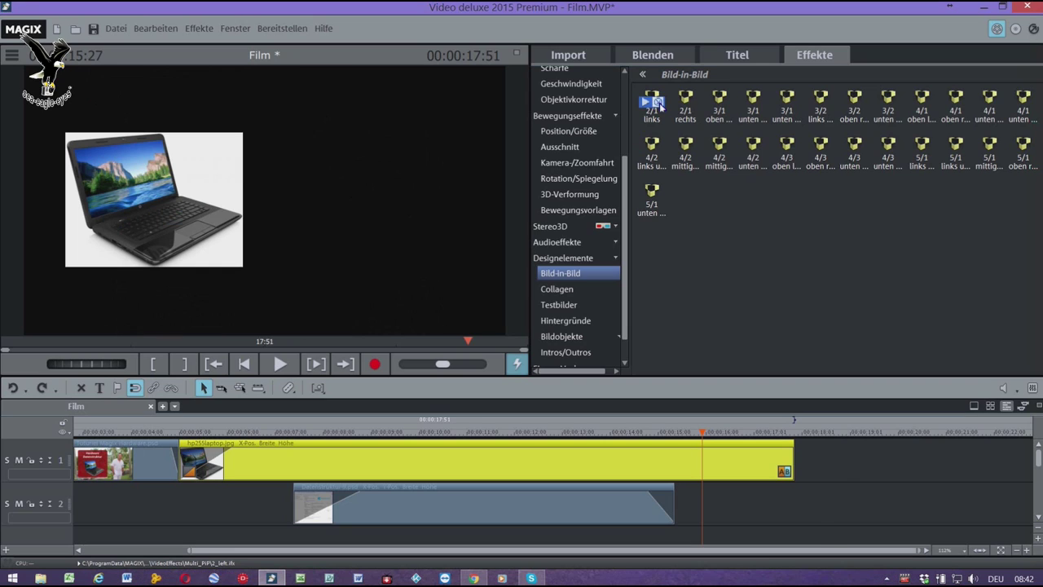
Enable position and size editing of the laptop image in the preview and reset the effect to its defaults.
left_click(554, 135)
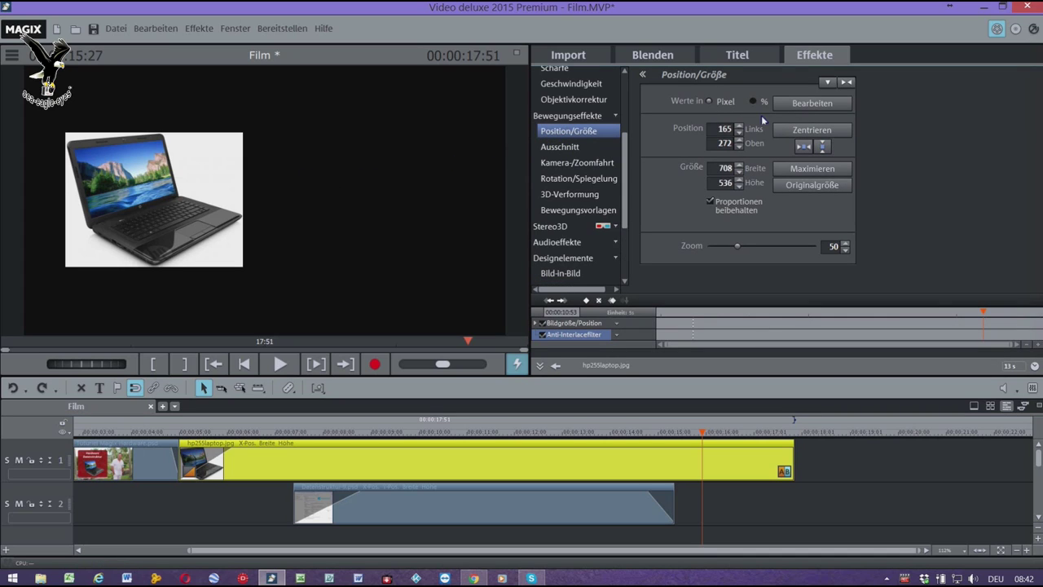
left_click(797, 107)
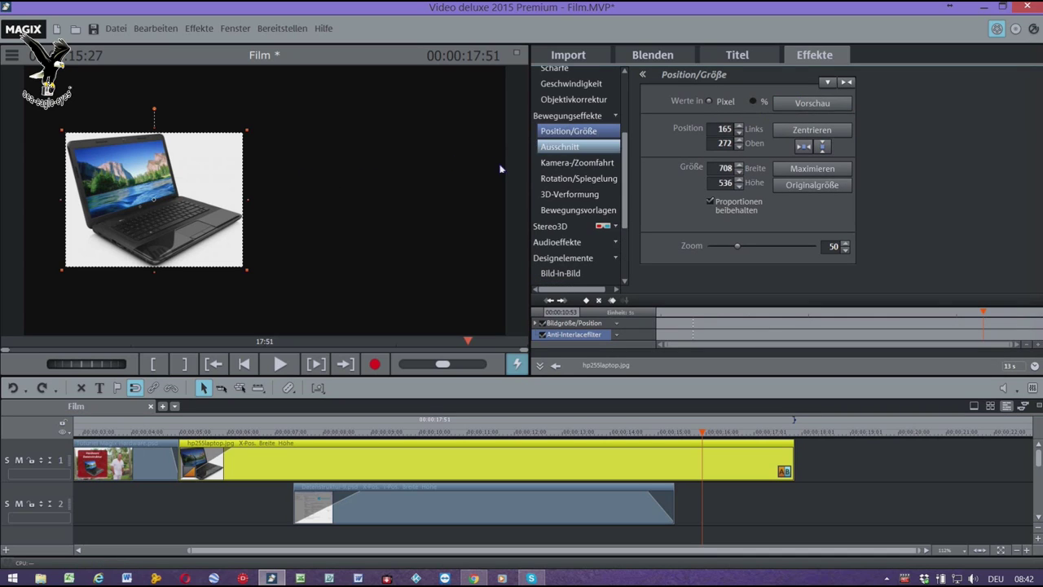
left_click(847, 83)
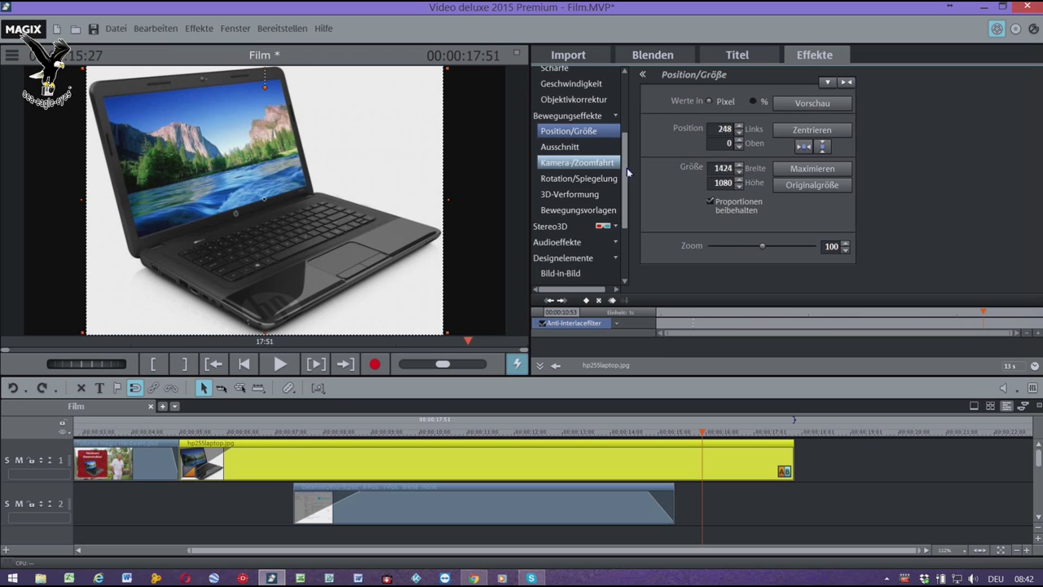
Key out the laptop image's white background with the Chroma Key colour Weiss.
left_click_drag(627, 169, 636, 101)
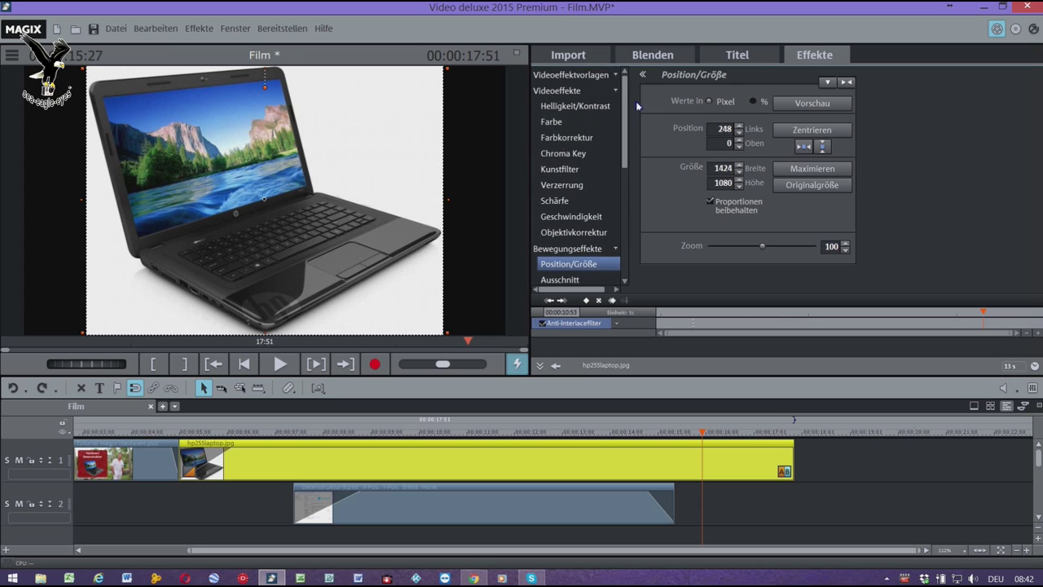
left_click(574, 154)
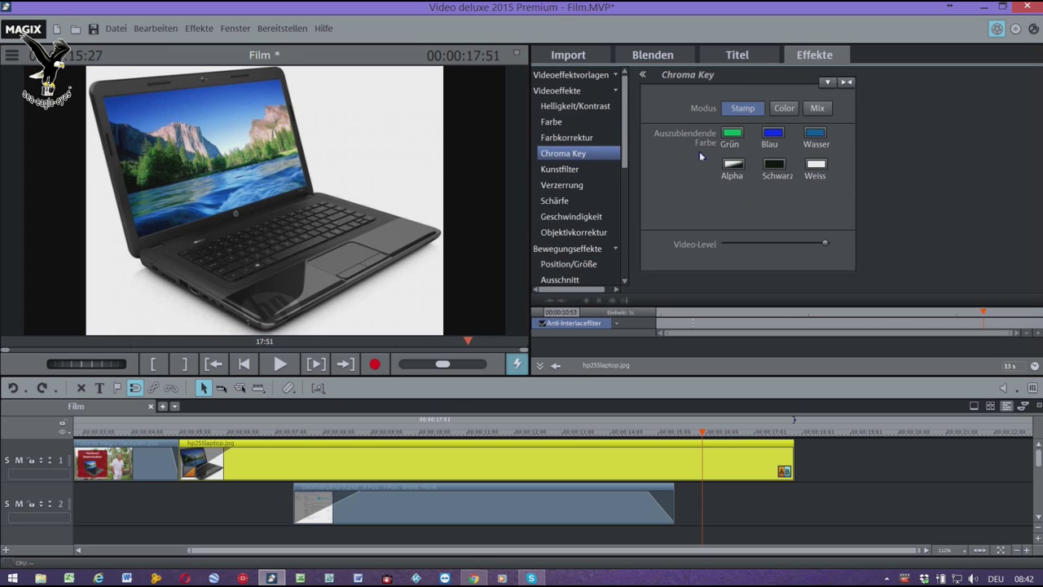
left_click(818, 168)
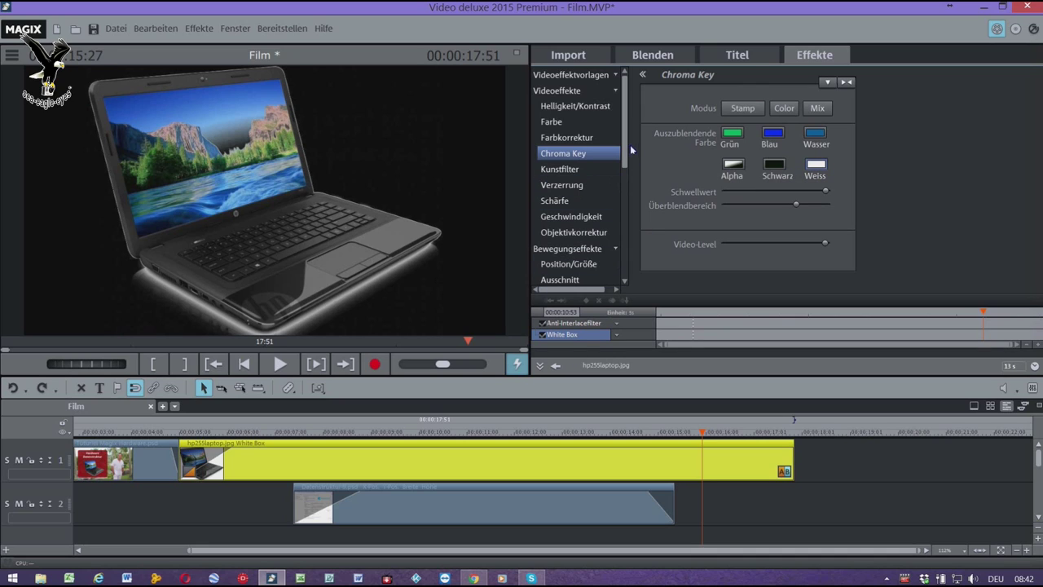
Set a position and size keyframe for the laptop clip at 15:27.
mouse_move(709, 454)
left_click(584, 265)
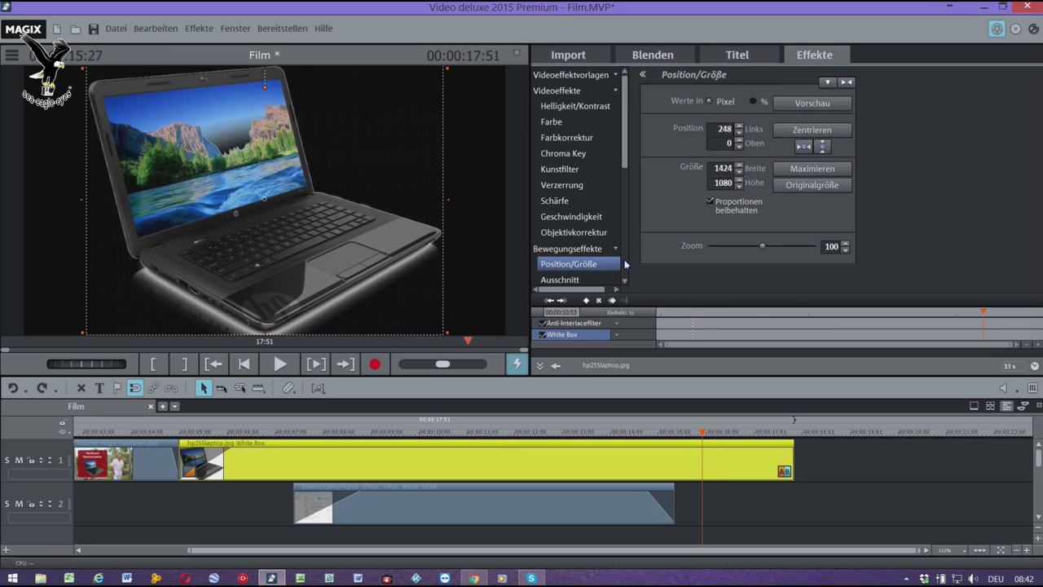
left_click(587, 301)
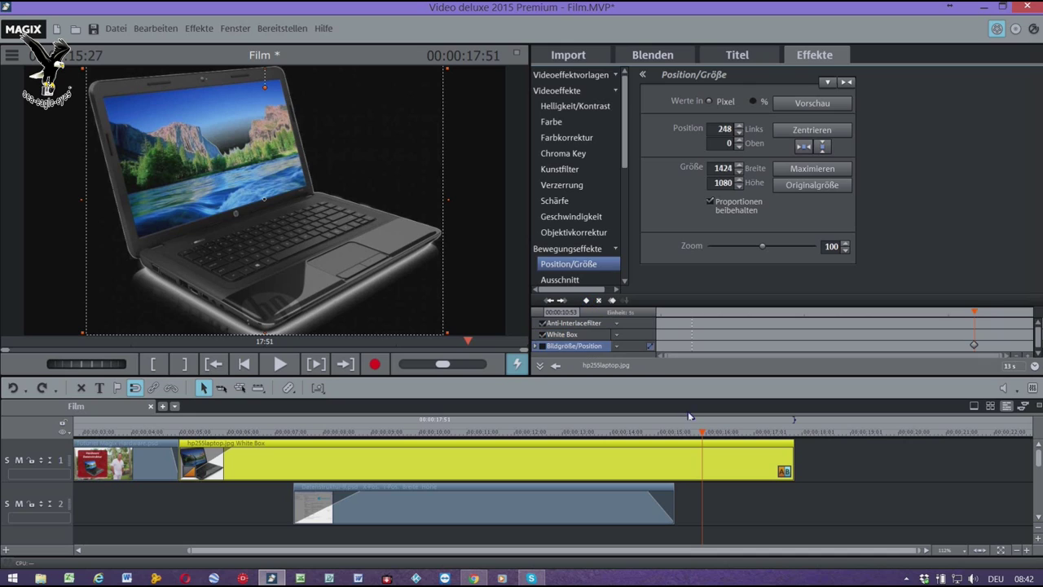
Set a second position and size keyframe at 16:36 and shrink the laptop to about 60 % zoom, positioned at about 51 / 155 pixels.
left_click_drag(705, 436, 737, 443)
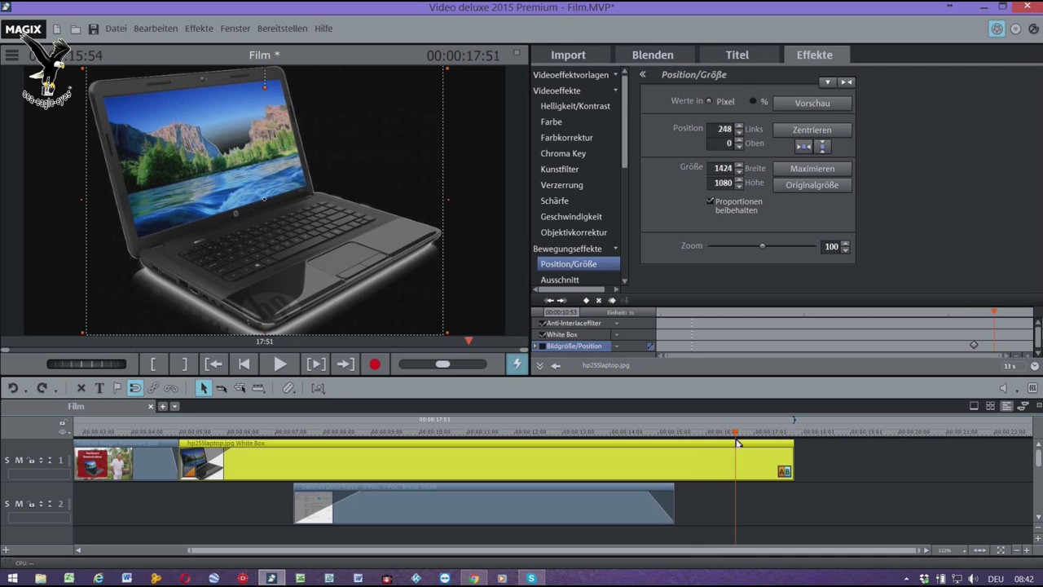
left_click(587, 300)
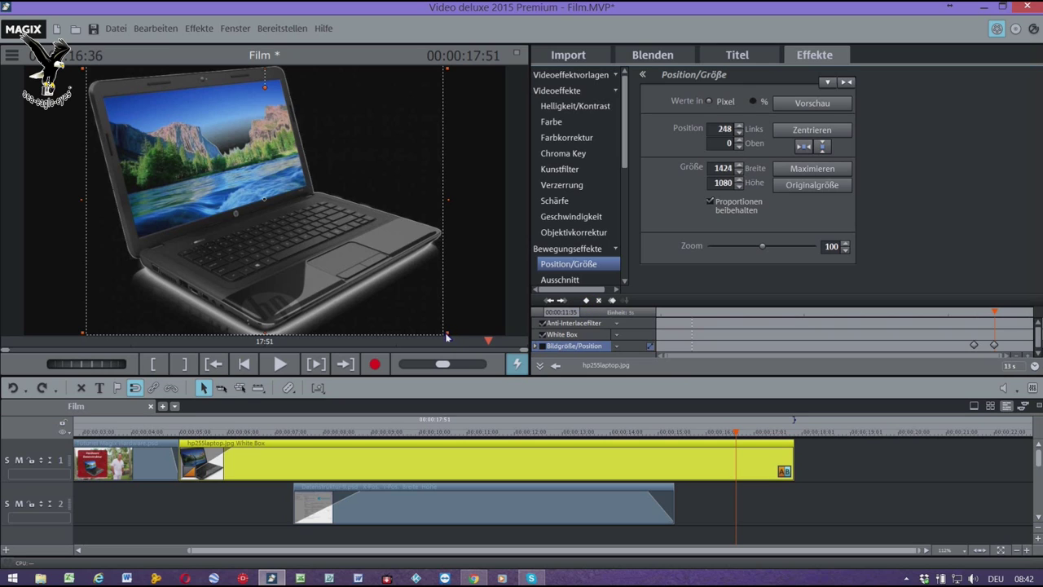
left_click_drag(448, 335, 171, 216)
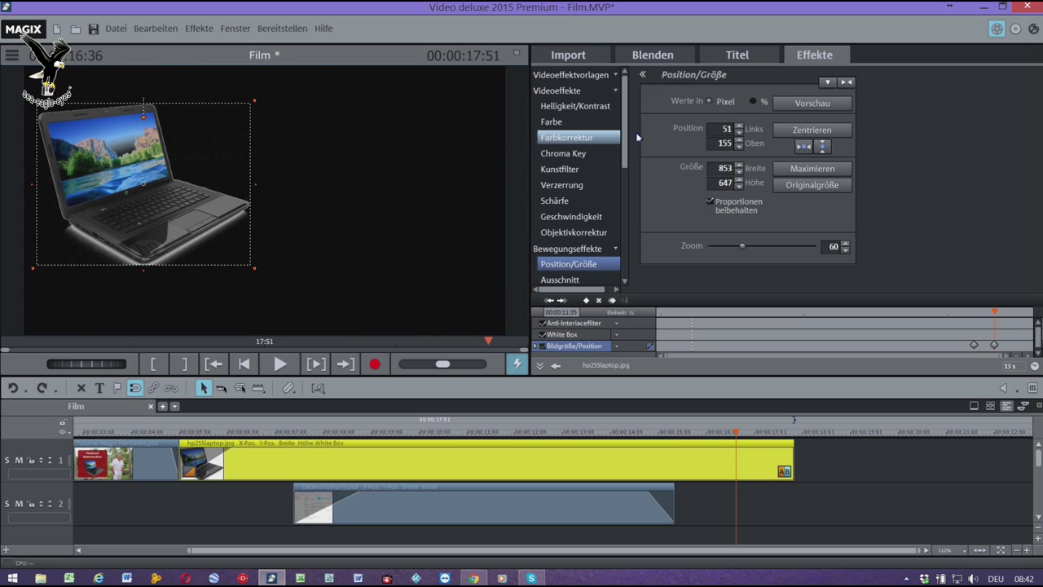
left_click(803, 104)
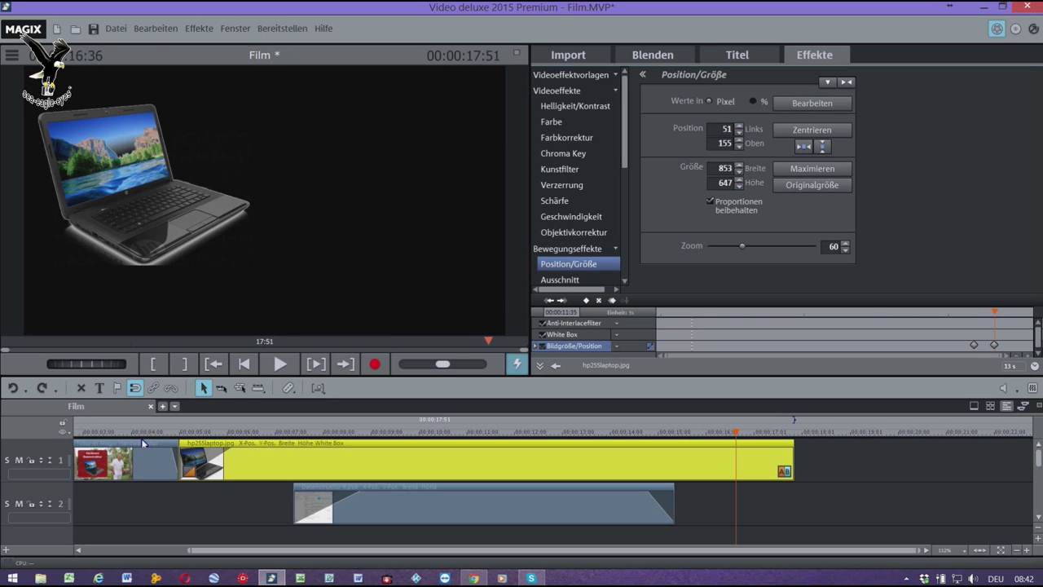
Play the film from about 04:45 to check the laptop animation, stop playback, and save the project.
left_click(168, 433)
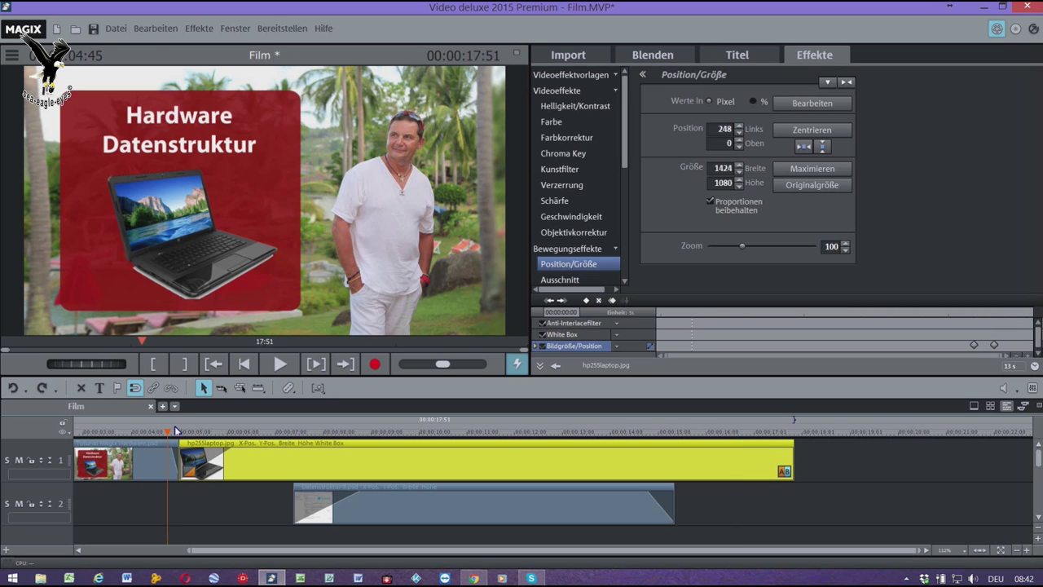
key("space")
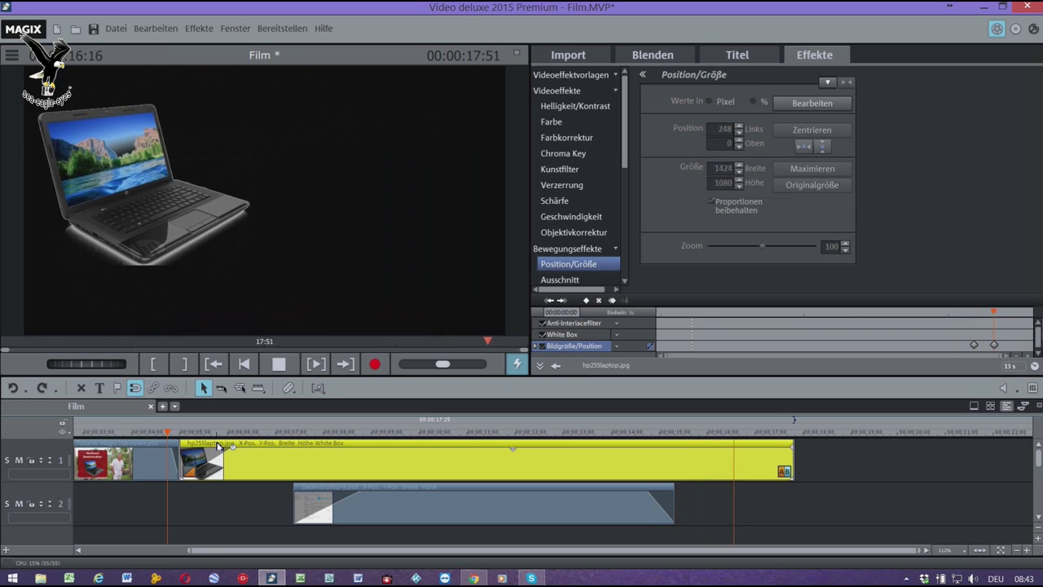
key("space")
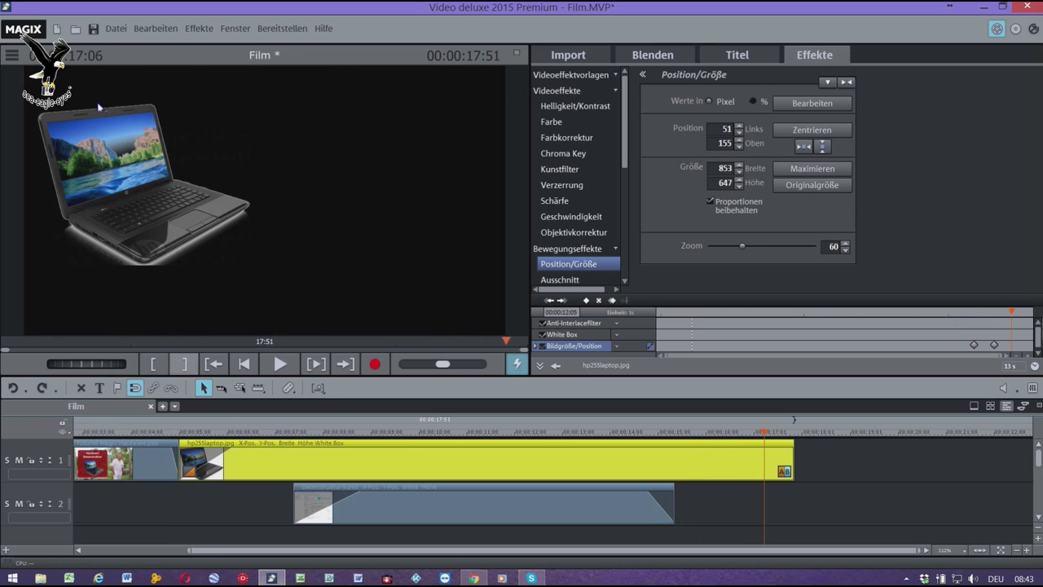
left_click(93, 29)
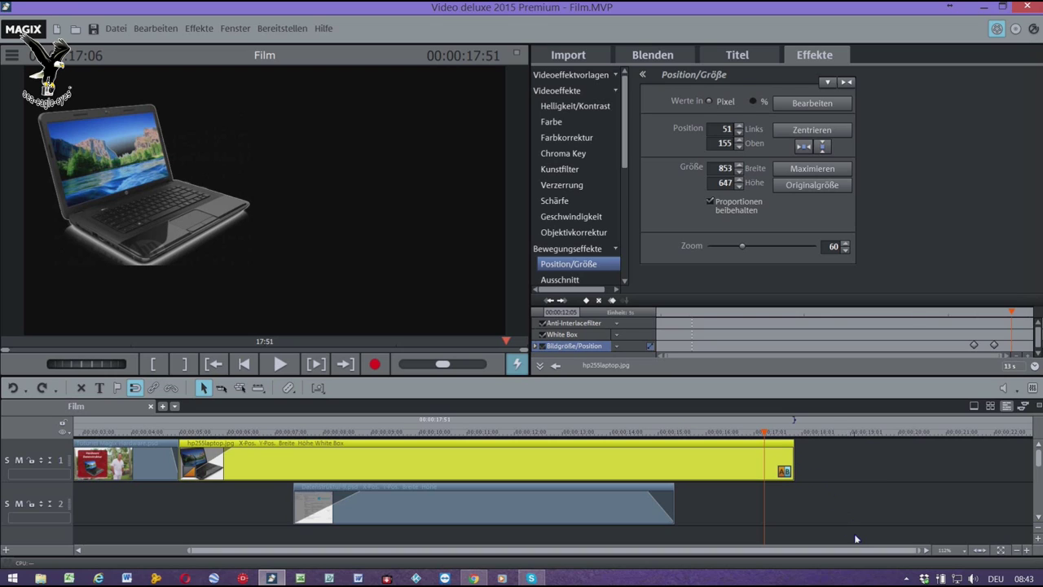
Extend the end of the laptop clip on track 1 to about 31:02.
scroll(856, 539, "right", 5)
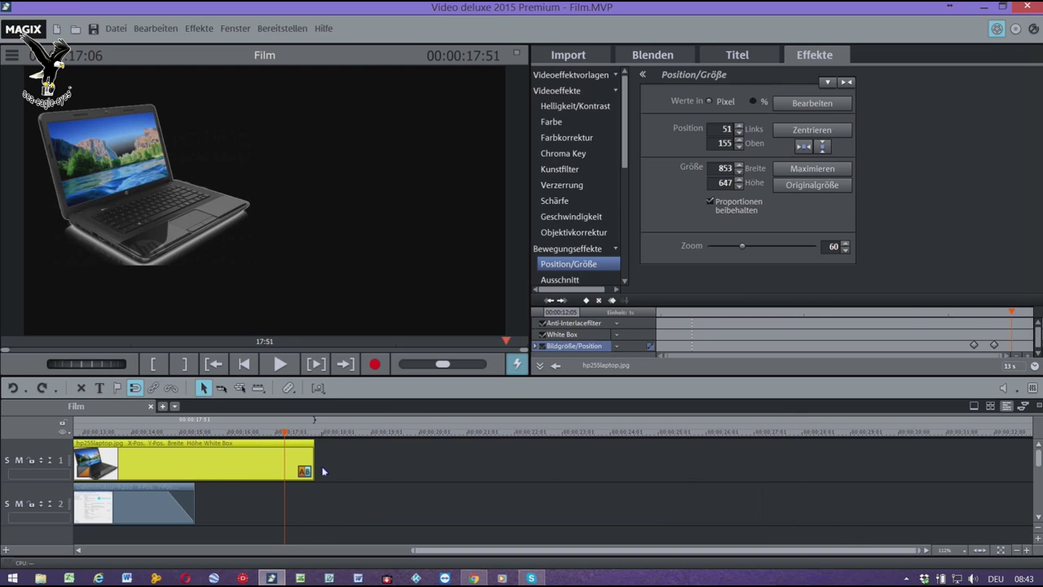
left_click_drag(316, 470, 944, 489)
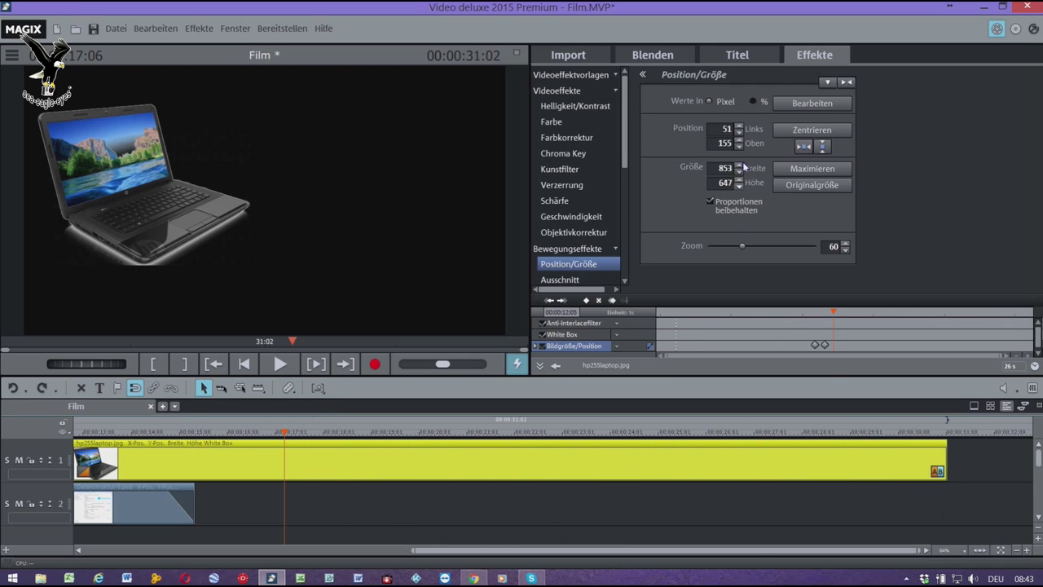
Add Festplatte.jpg to track 2 below the laptop clip, starting just before the playhead.
left_click(585, 56)
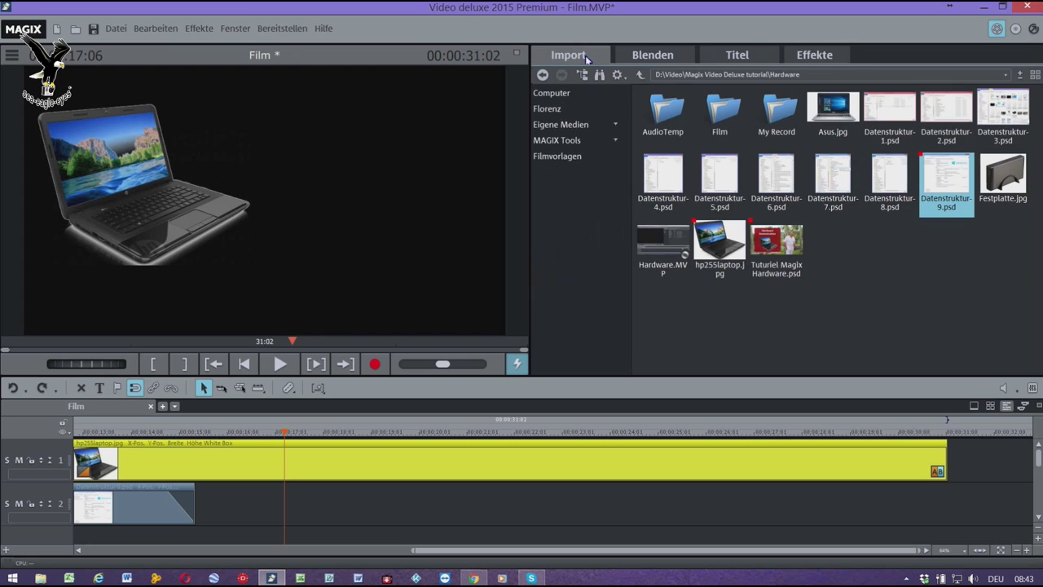
left_click(999, 171)
left_click_drag(999, 172, 309, 503)
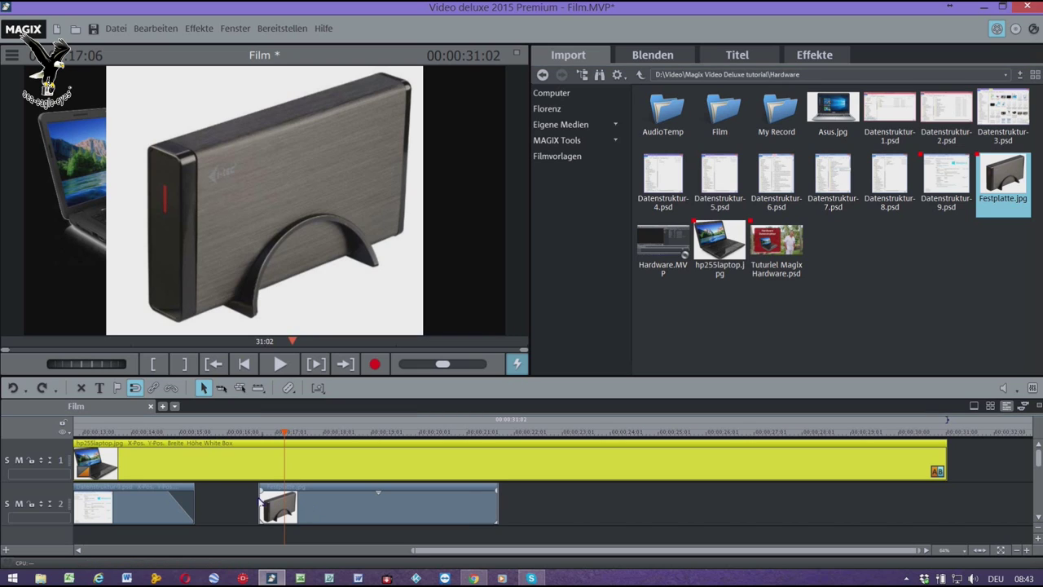
Add a short fade-in to the Festplatte.jpg clip on track 2 and key out its white background with Chroma Key.
left_click(265, 499)
left_click_drag(264, 494, 341, 519)
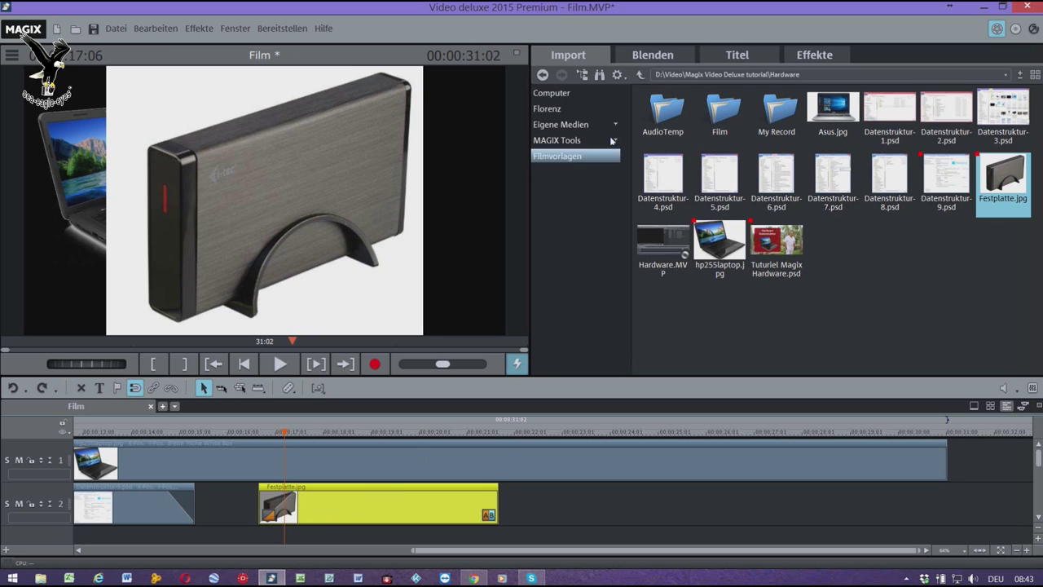
left_click(825, 56)
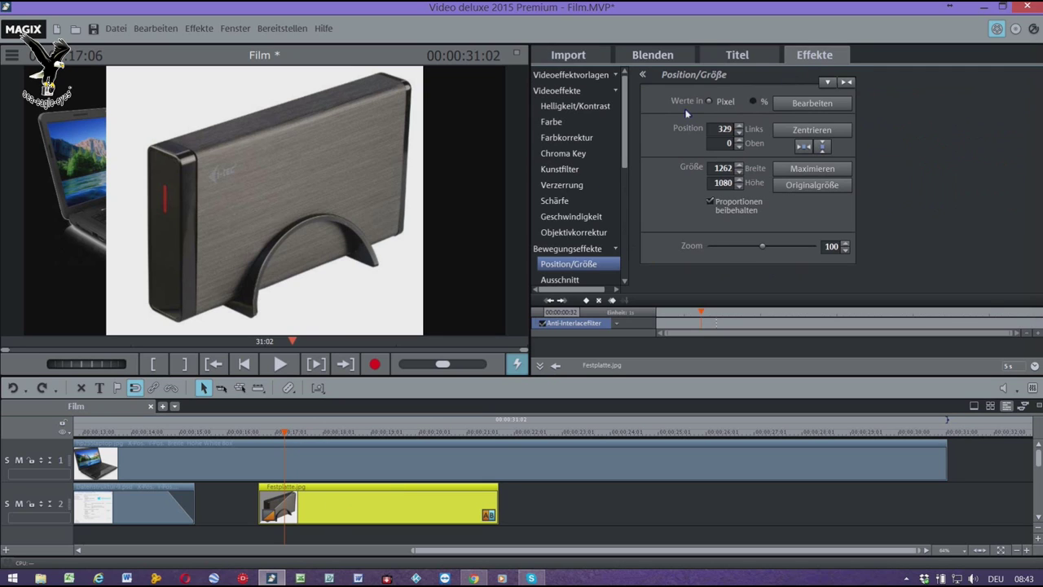
left_click(615, 155)
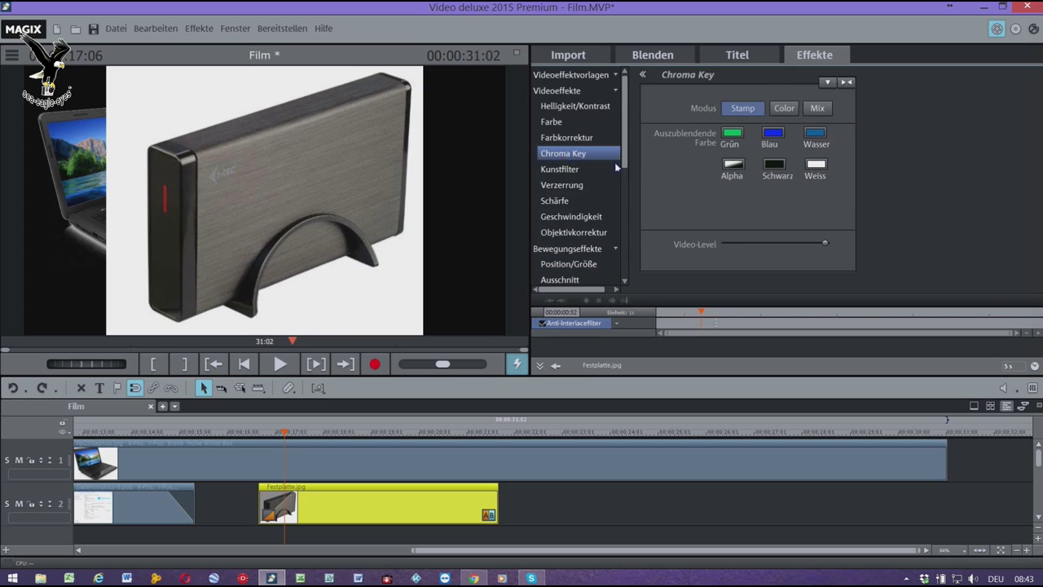
left_click(814, 170)
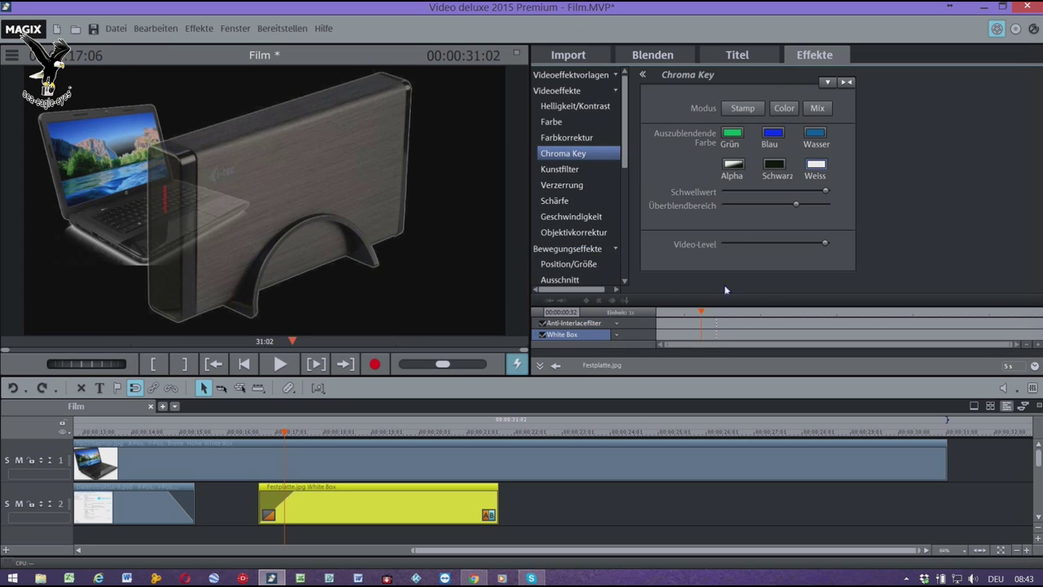
Set the hard drive's width to 440 pixels and place it beside the laptop at about 964 / 379 pixels.
left_click(567, 266)
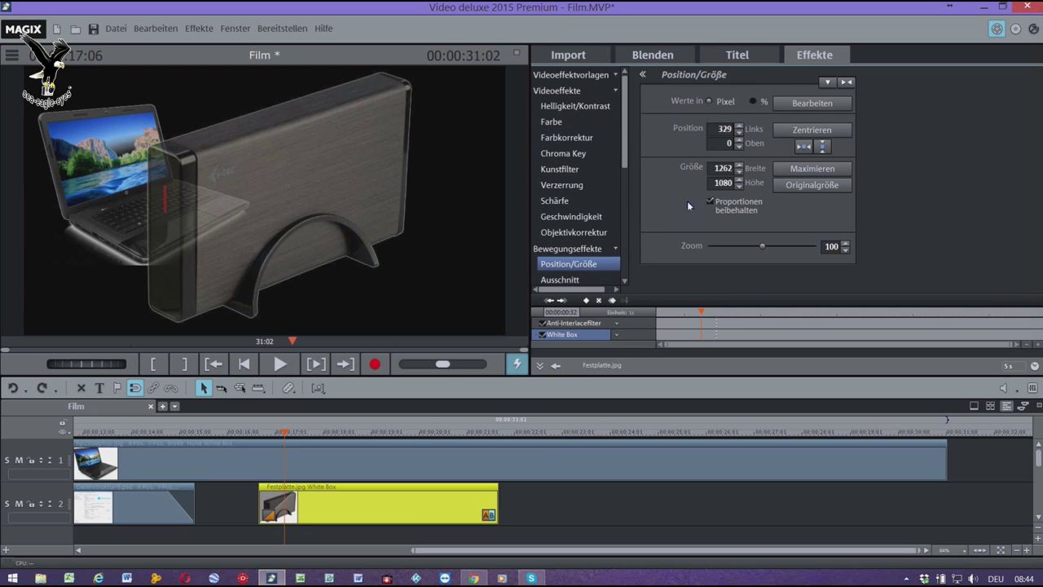
left_click_drag(715, 171, 737, 173)
type("440")
key("Return")
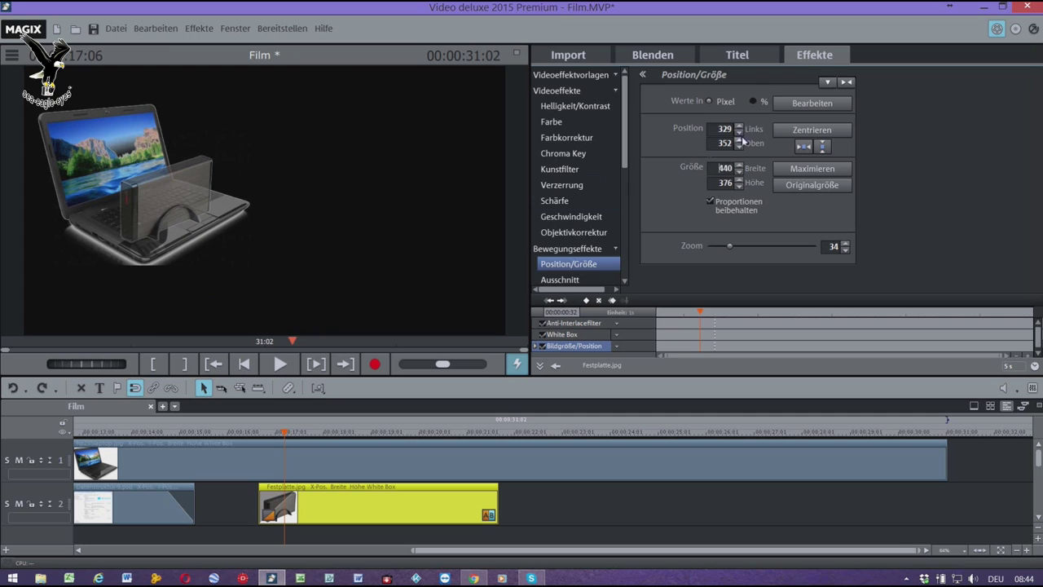
left_click(812, 102)
left_click_drag(160, 196, 317, 202)
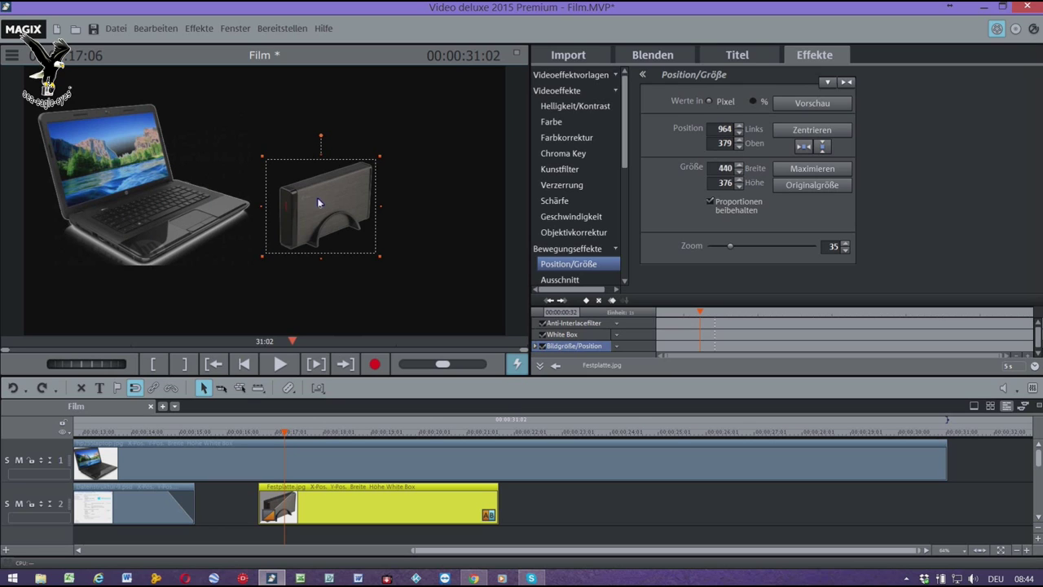
left_click(799, 106)
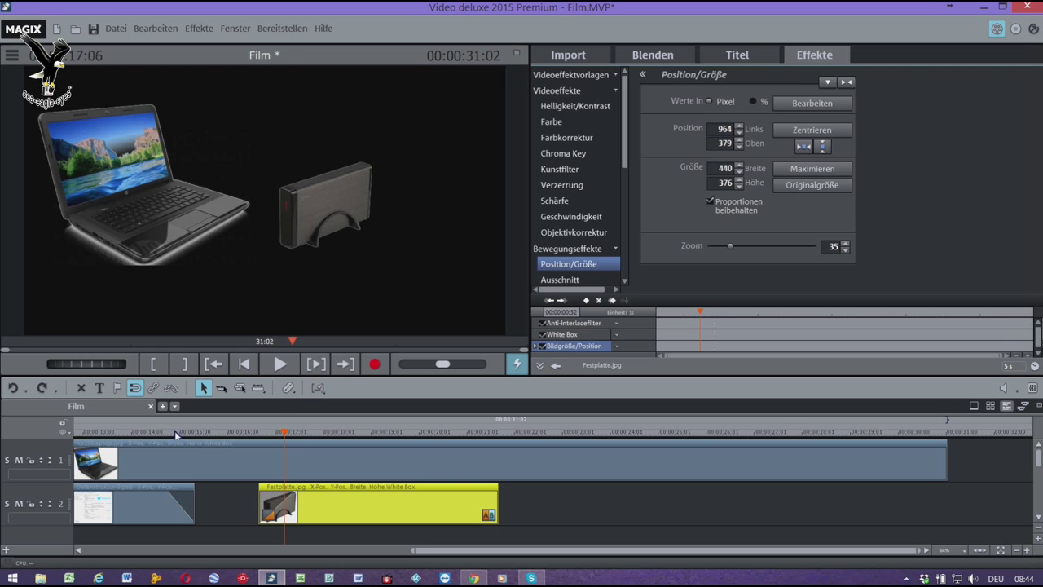
Play the film from 14:00 to check the hard drive fading in beside the laptop, and stop playback.
left_click(133, 437)
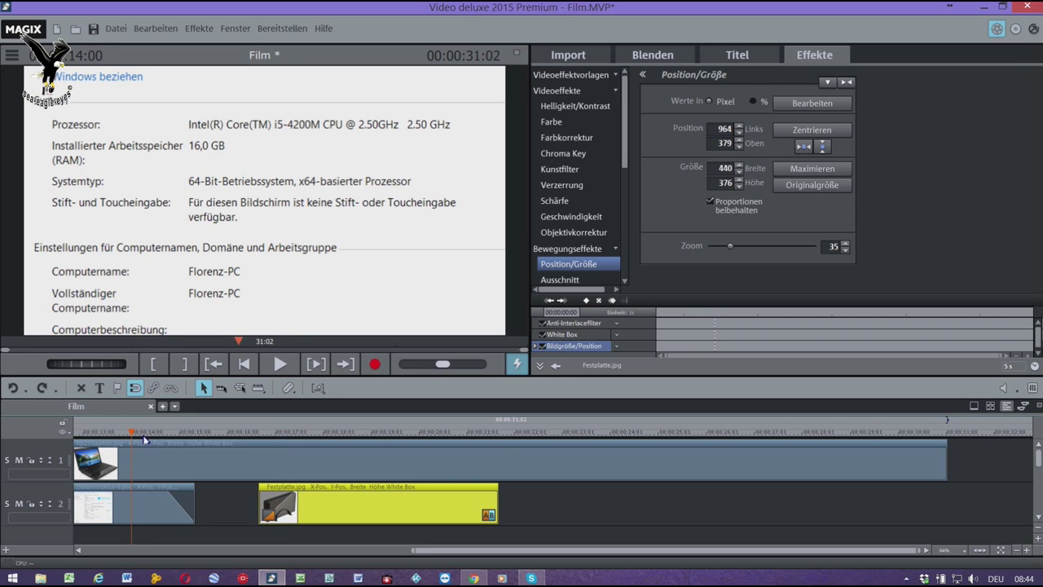
key("space")
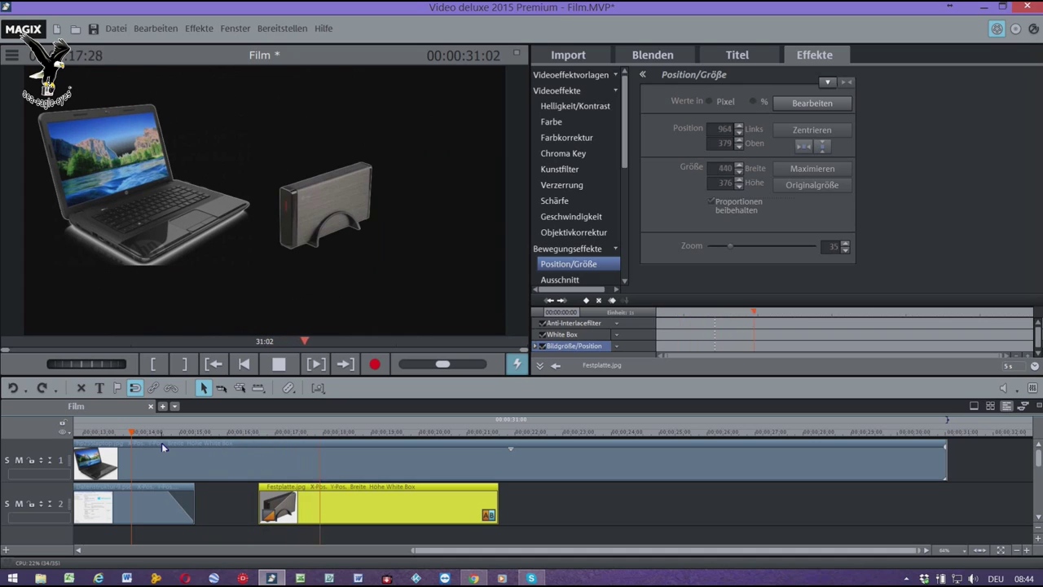
key("space")
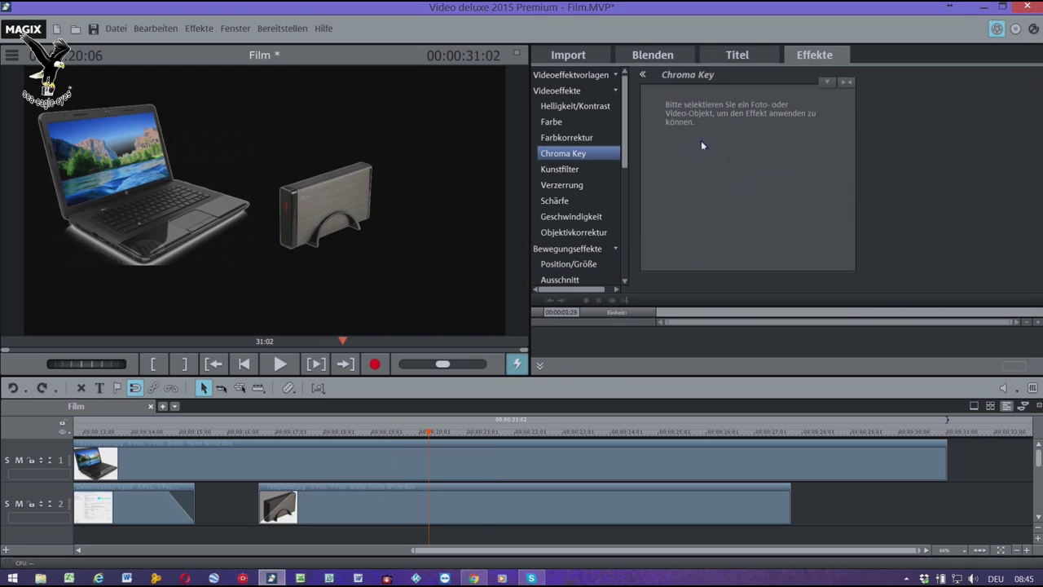
Add a second Festplatte.jpg to track 3 starting at about 19:04 and key out its white background with Chroma Key.
left_click(569, 56)
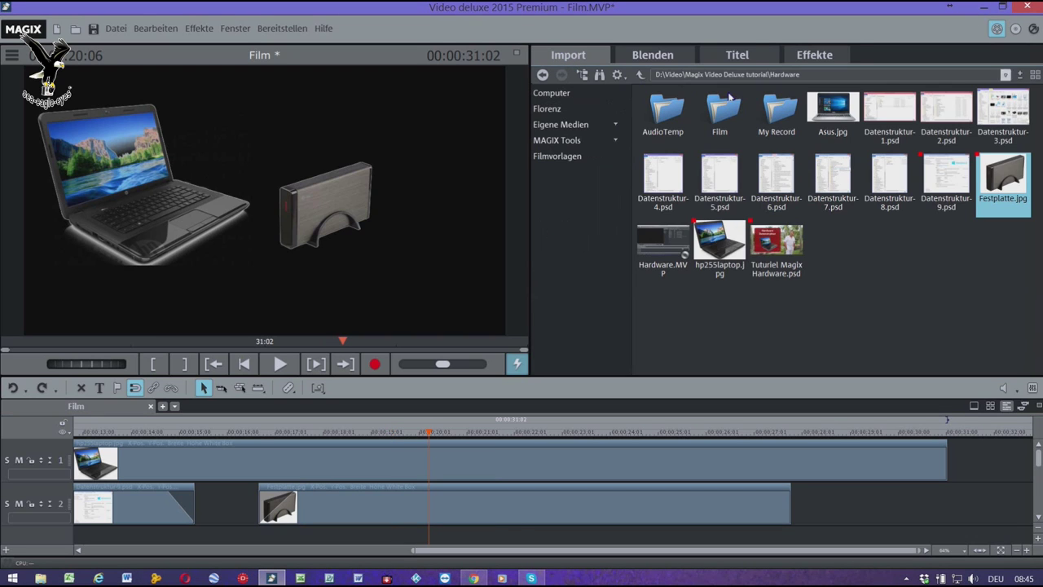
left_click_drag(1002, 169, 423, 538)
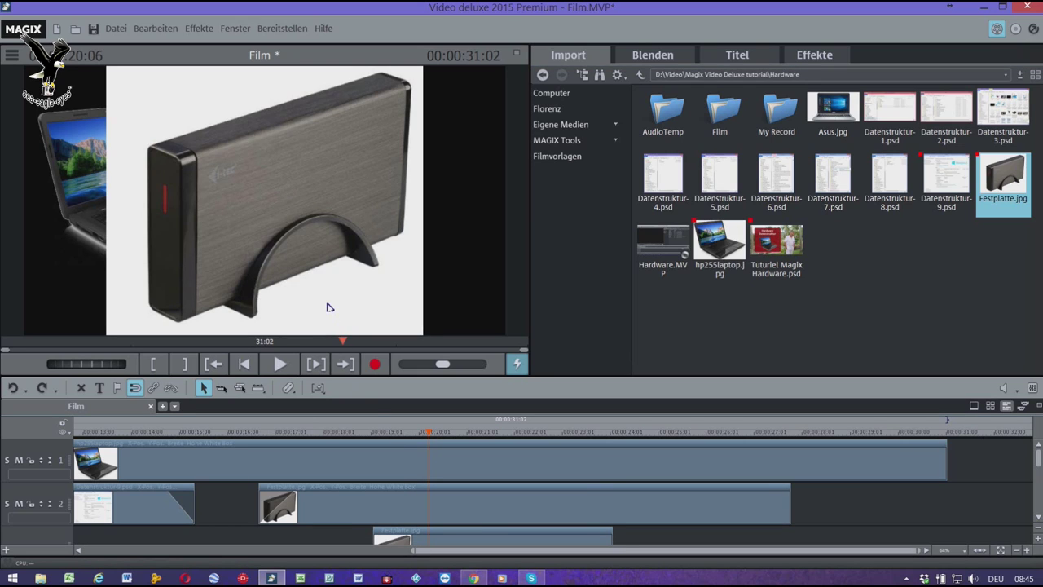
left_click(805, 57)
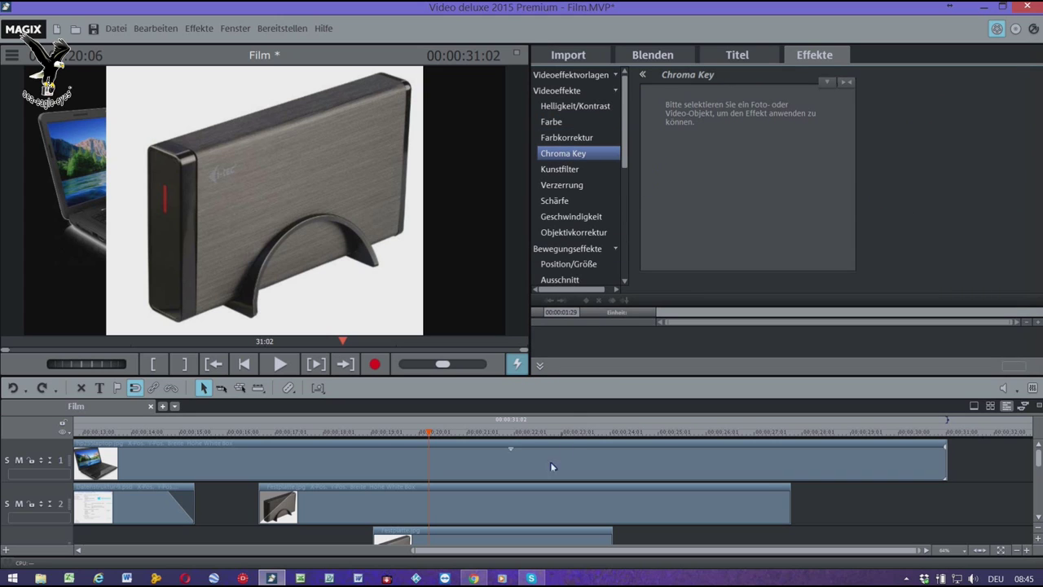
left_click(492, 536)
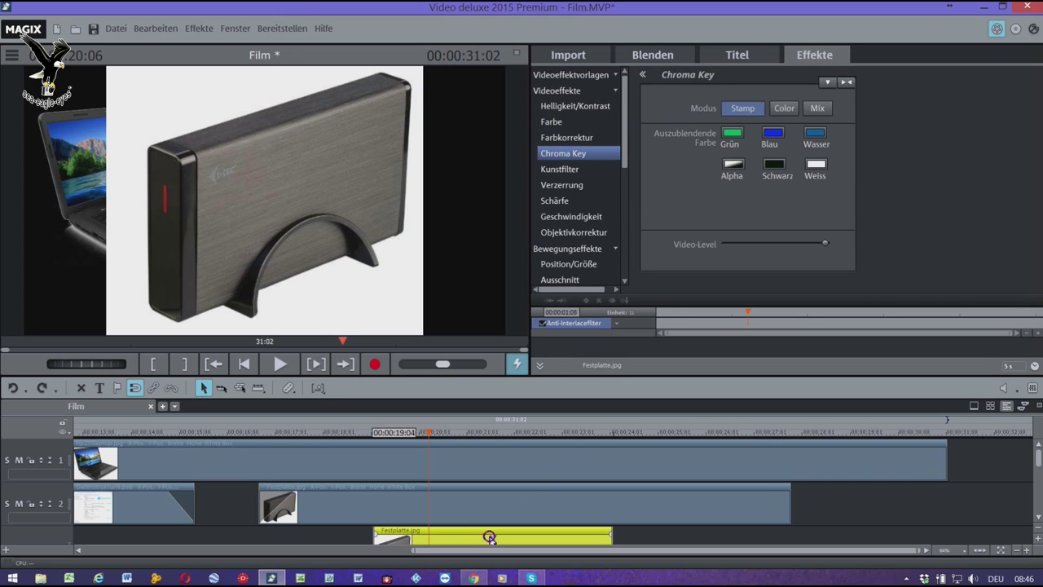
left_click(816, 167)
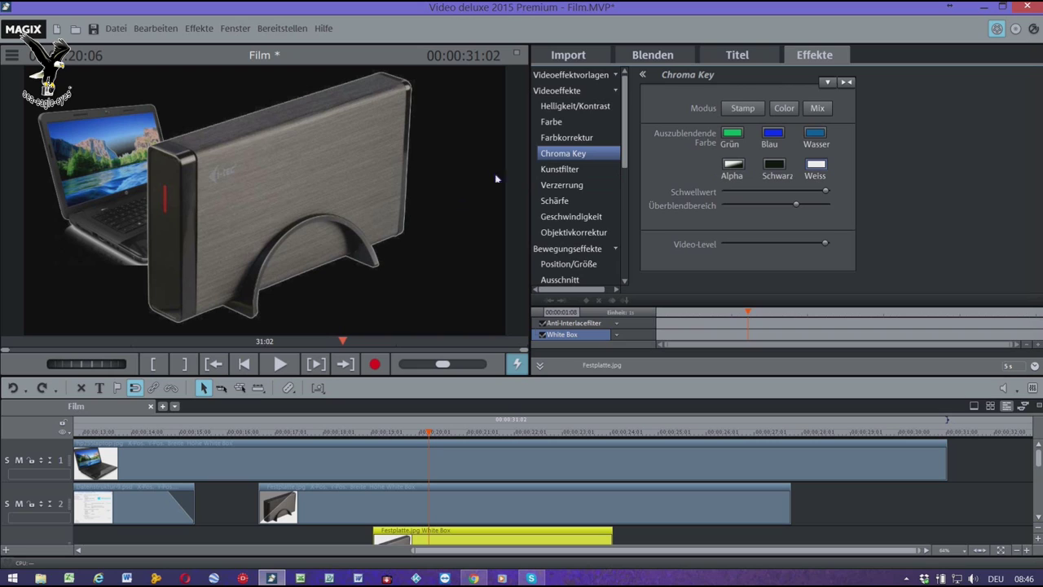
Set the second hard drive's width to 440 pixels and place it beside the first drive at about 1447 / 354 pixels.
left_click(563, 265)
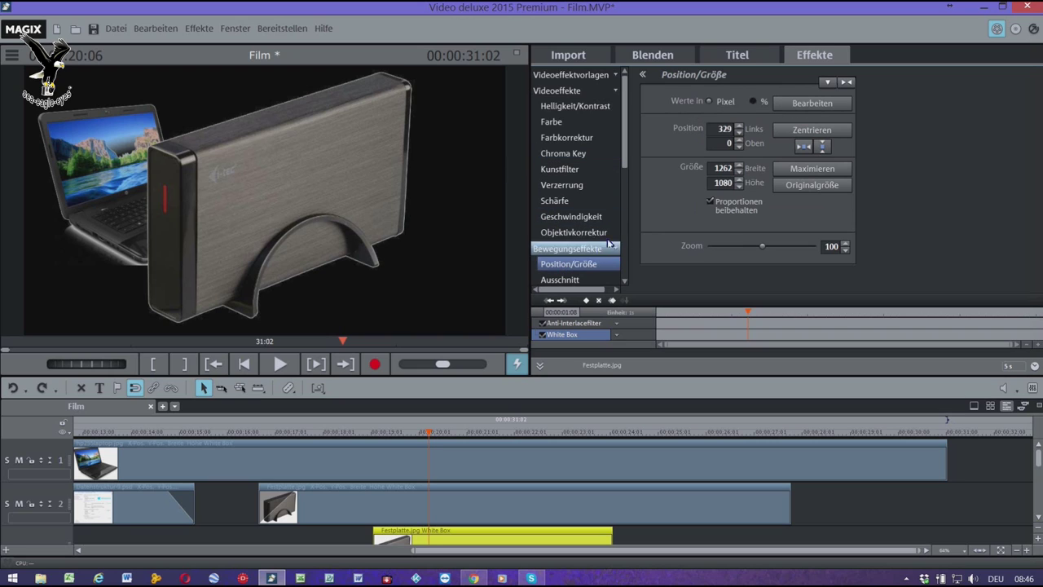
left_click_drag(718, 169, 742, 169)
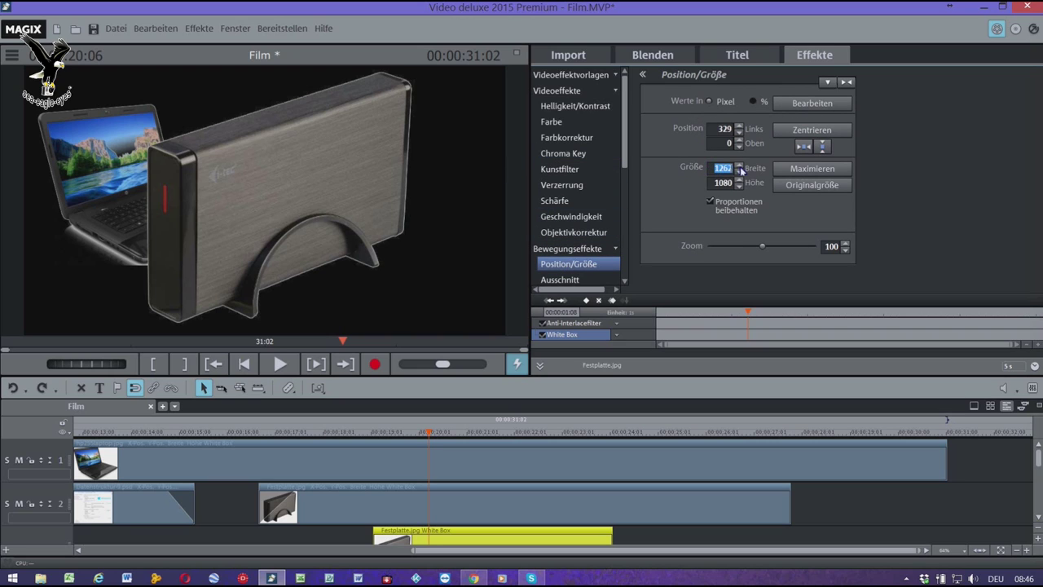
type("440")
key("Return")
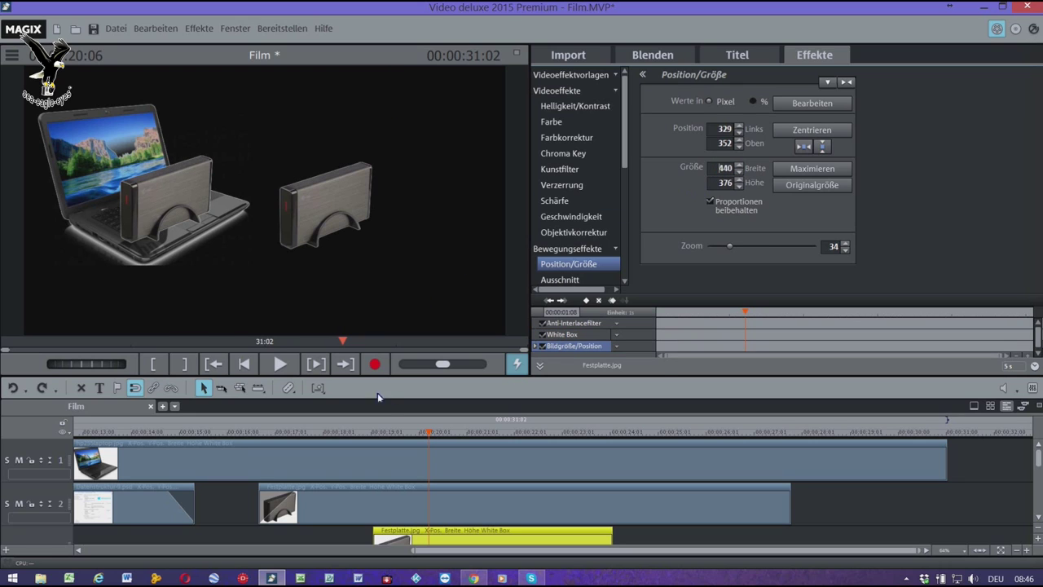
left_click(807, 105)
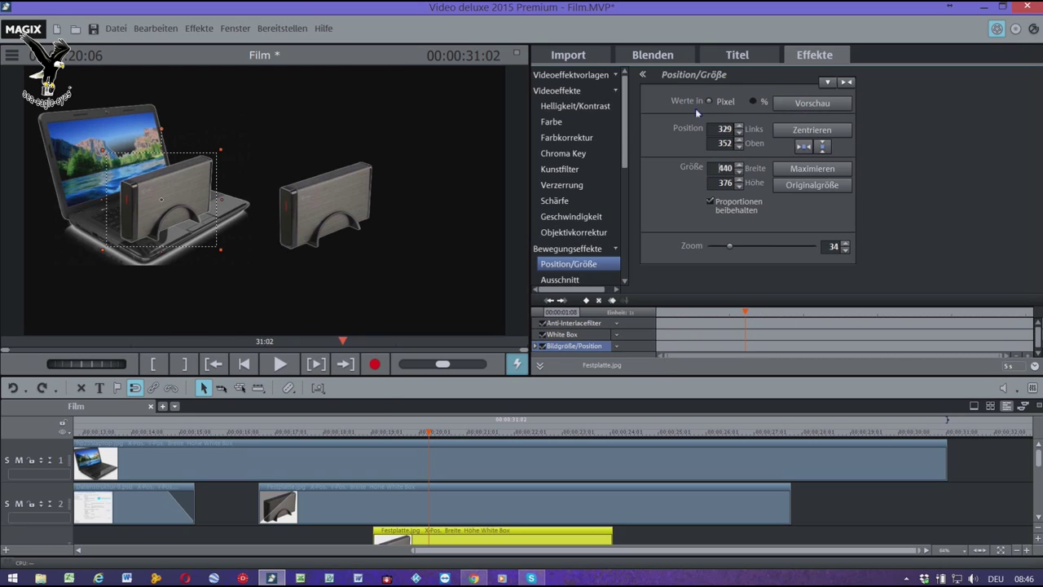
left_click_drag(140, 207, 417, 205)
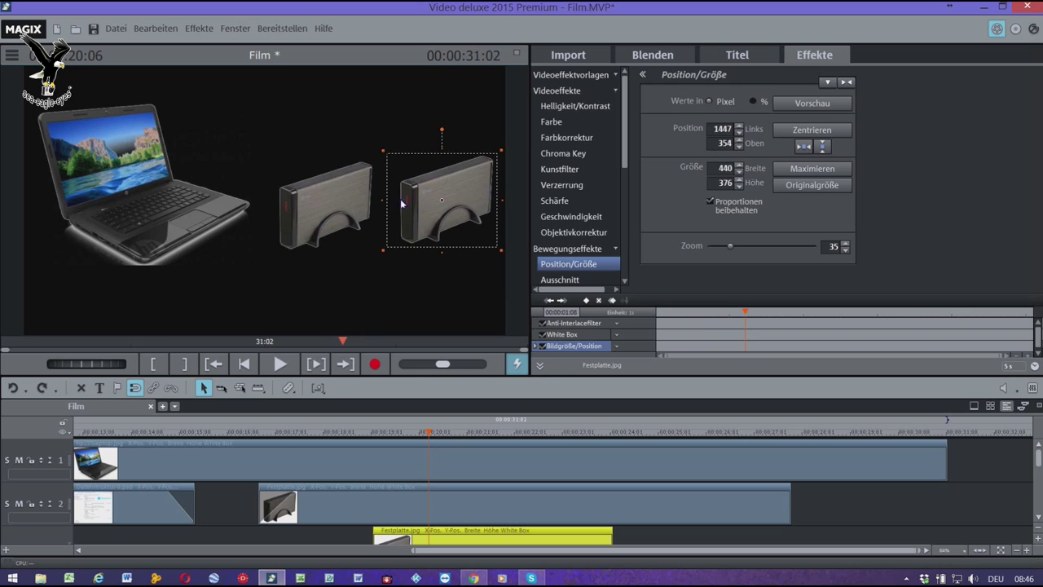
Align the two hard drives vertically by setting the top position of each to 380 pixels.
left_click(334, 201)
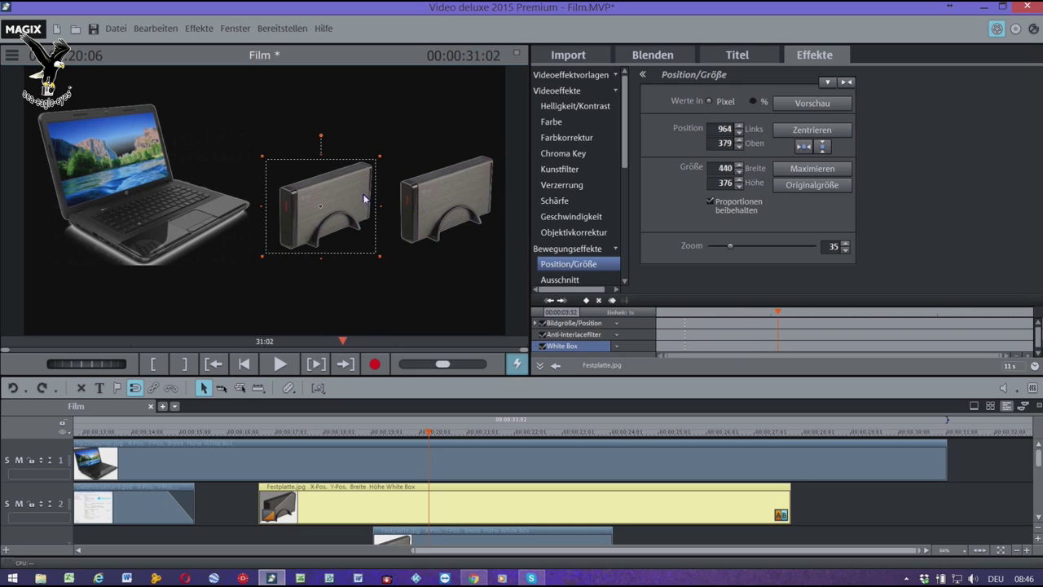
left_click(422, 203)
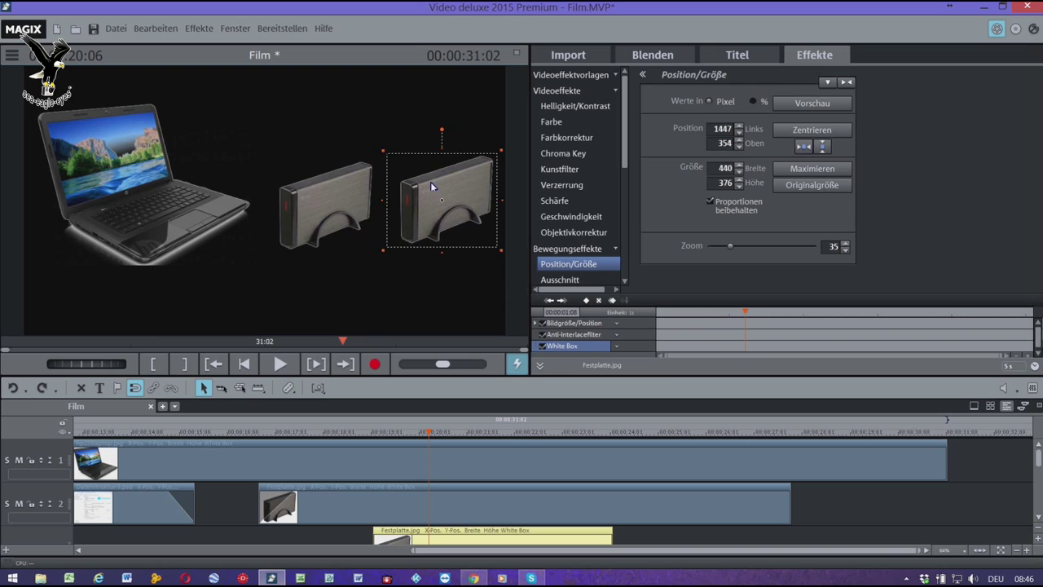
left_click(345, 191)
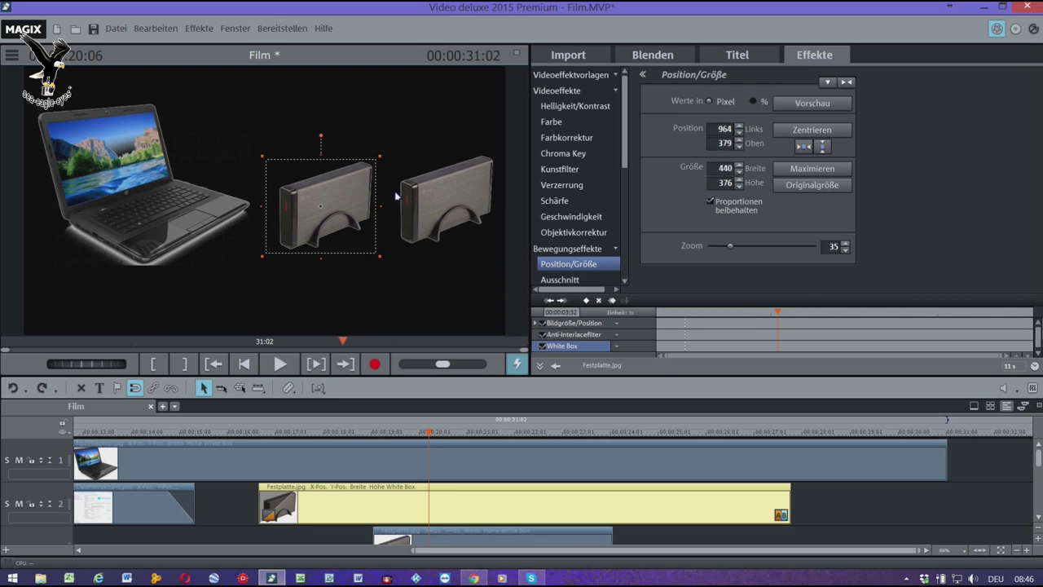
double_click(721, 143)
type("380")
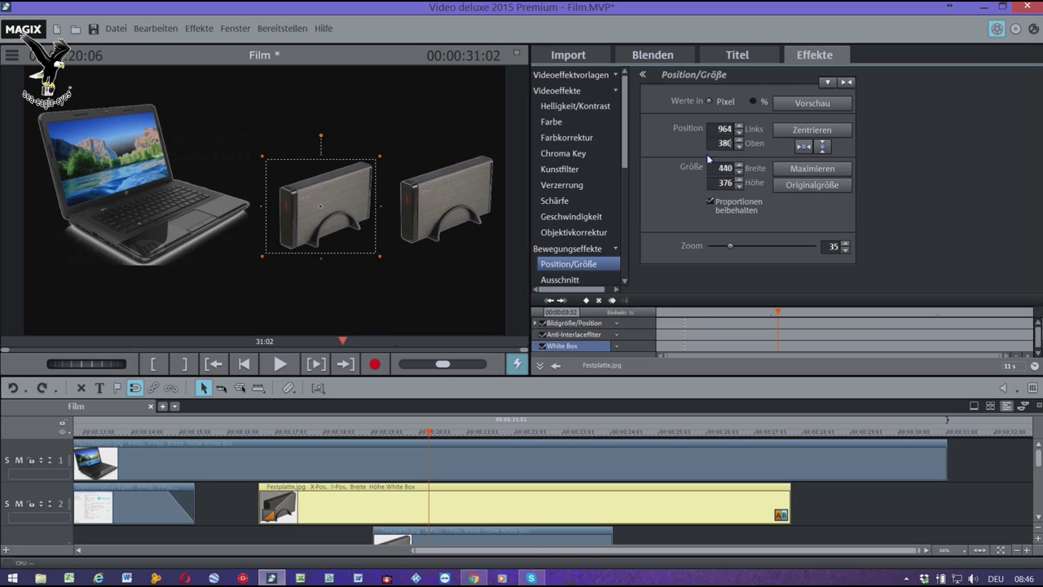
left_click(432, 213)
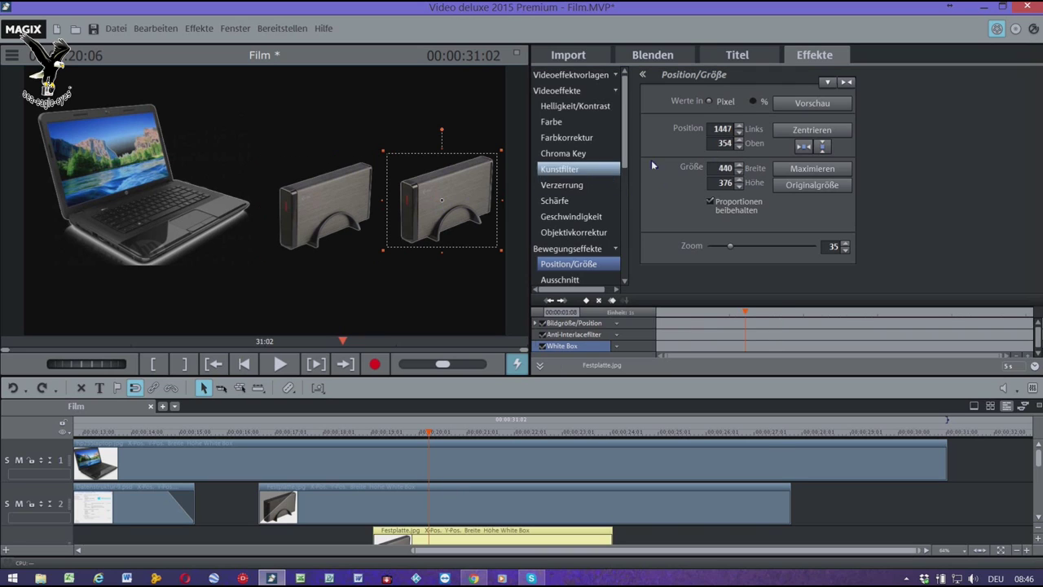
double_click(721, 144)
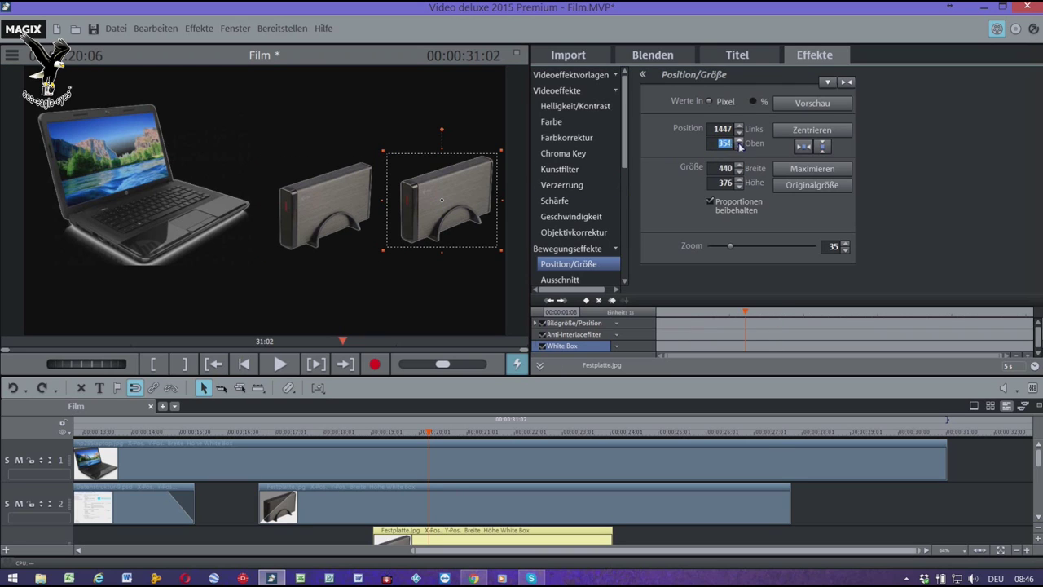
type("380")
key("Return")
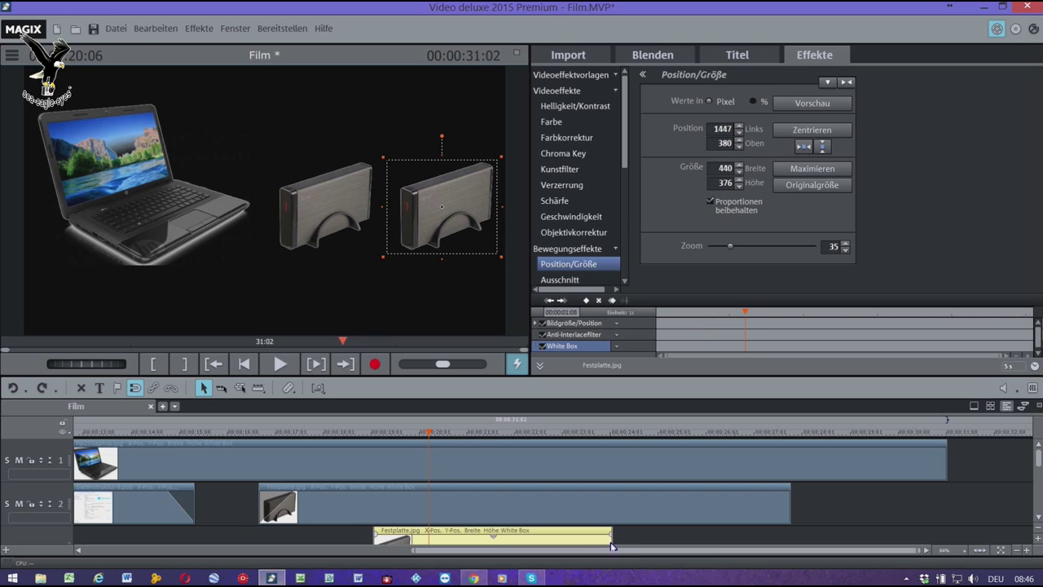
Play the film from shortly before the first hard drive clip until the second drive is shown, and stop playback.
left_click(211, 436)
key("space")
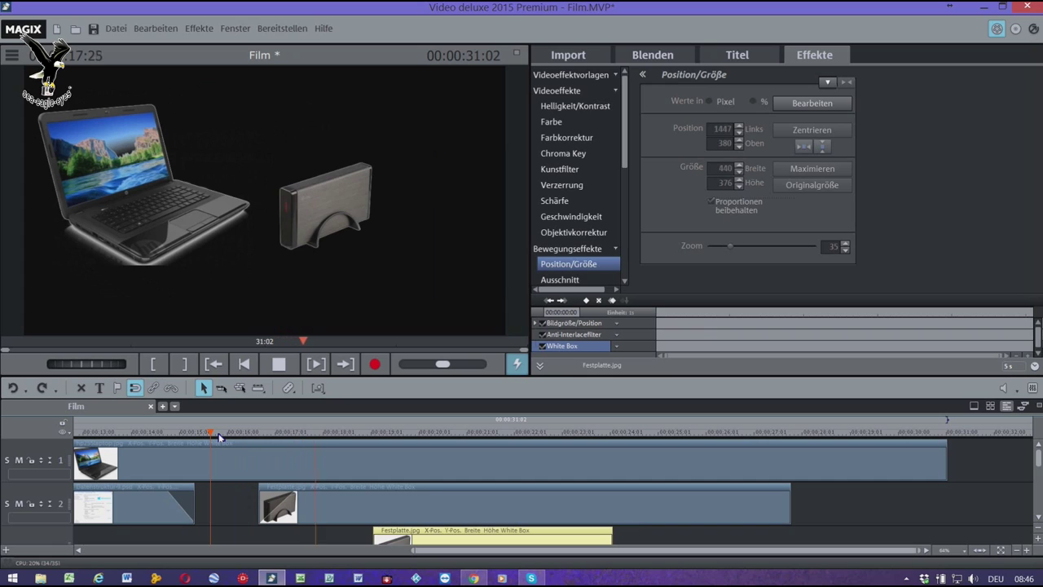
key("space")
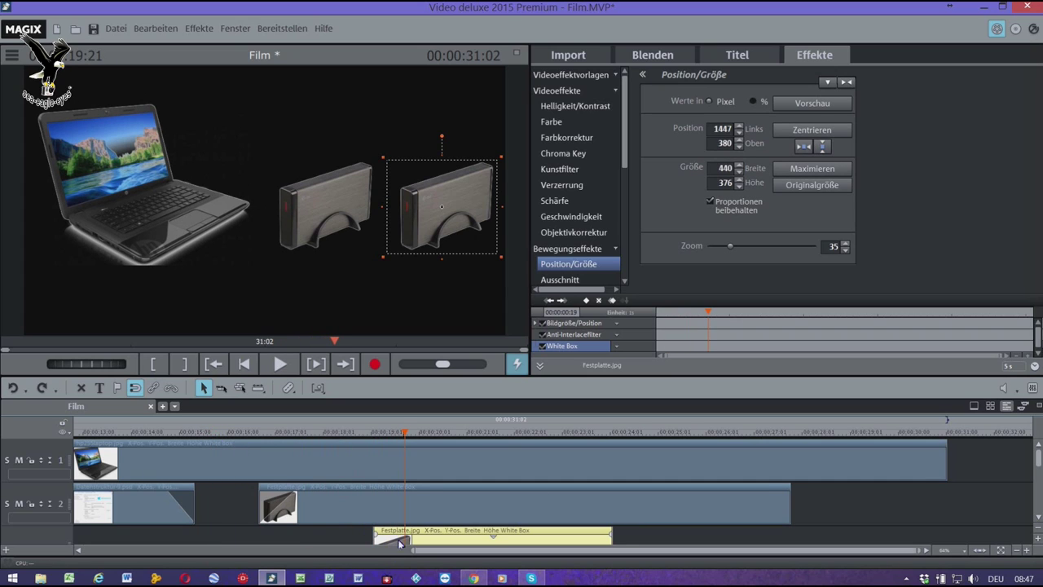
Add a fade-in of about one second to the hard drive clip on track 3 and briefly play the film to check it.
left_click_drag(377, 538, 426, 535)
key("space")
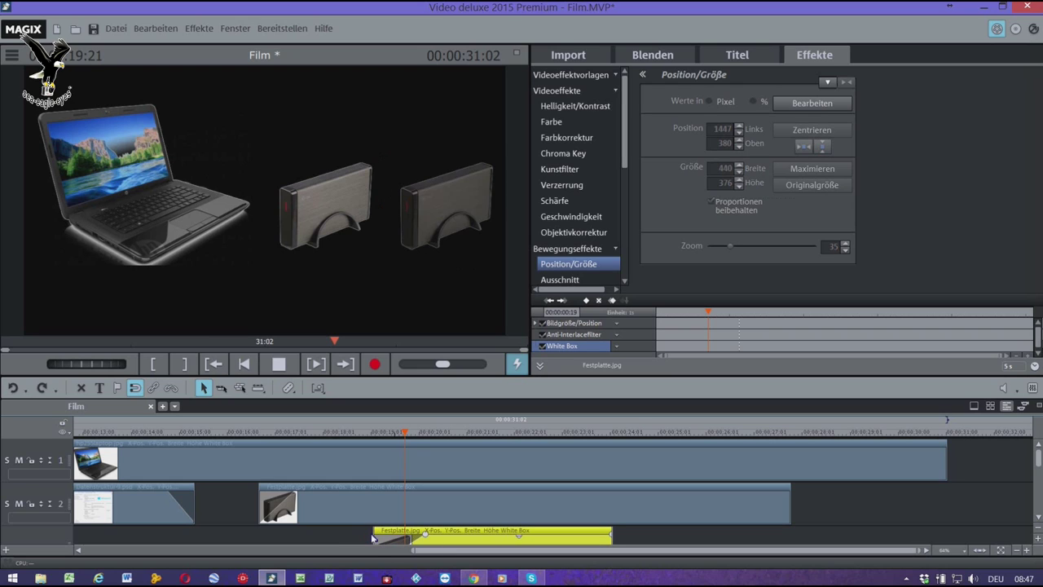
key("space")
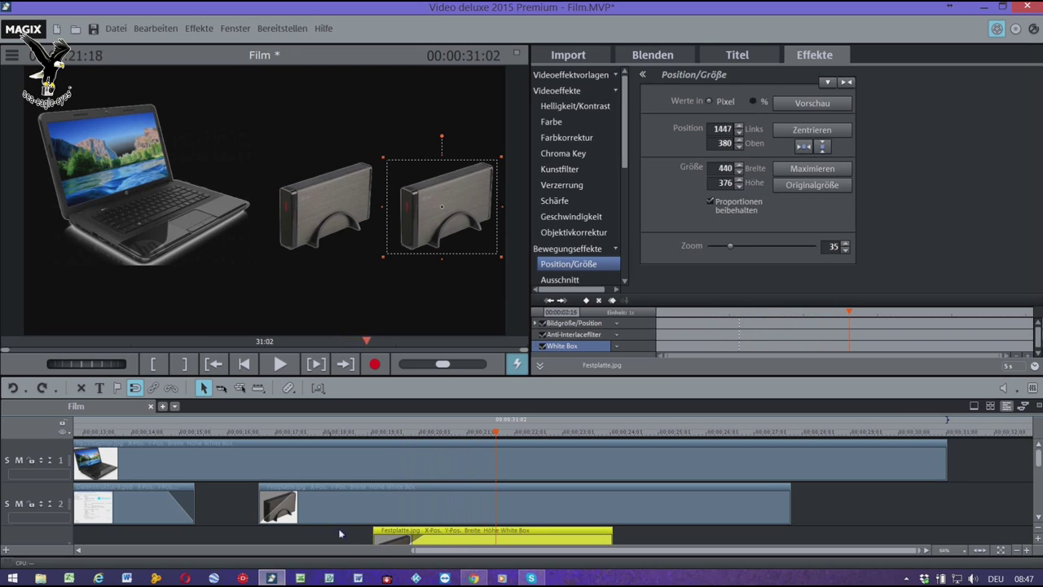
Reduce the timeline's track height to show tracks 1 to 4 and deselect the laptop clip.
left_click(434, 479)
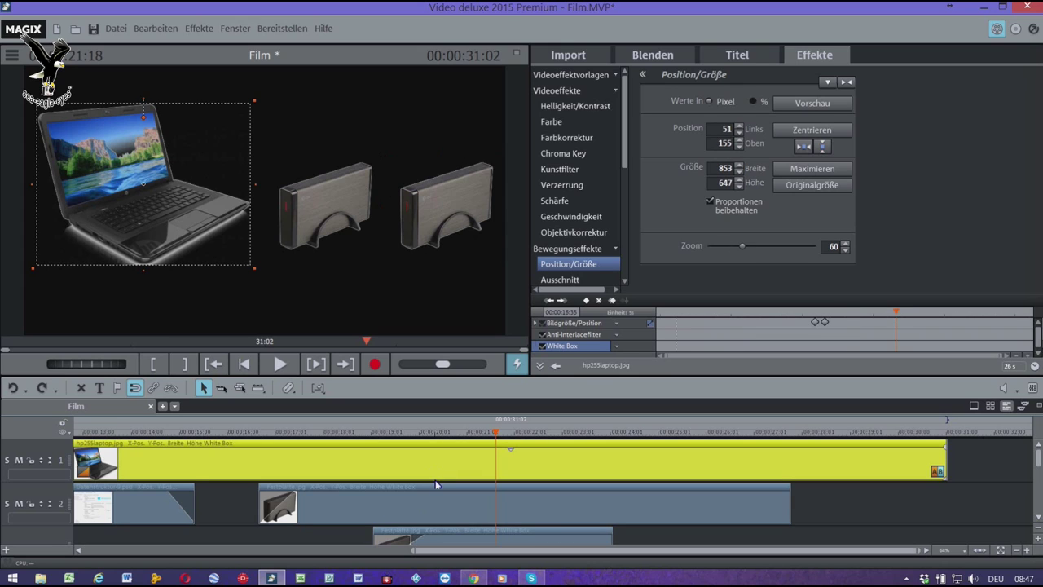
scroll(435, 480, "down", 3)
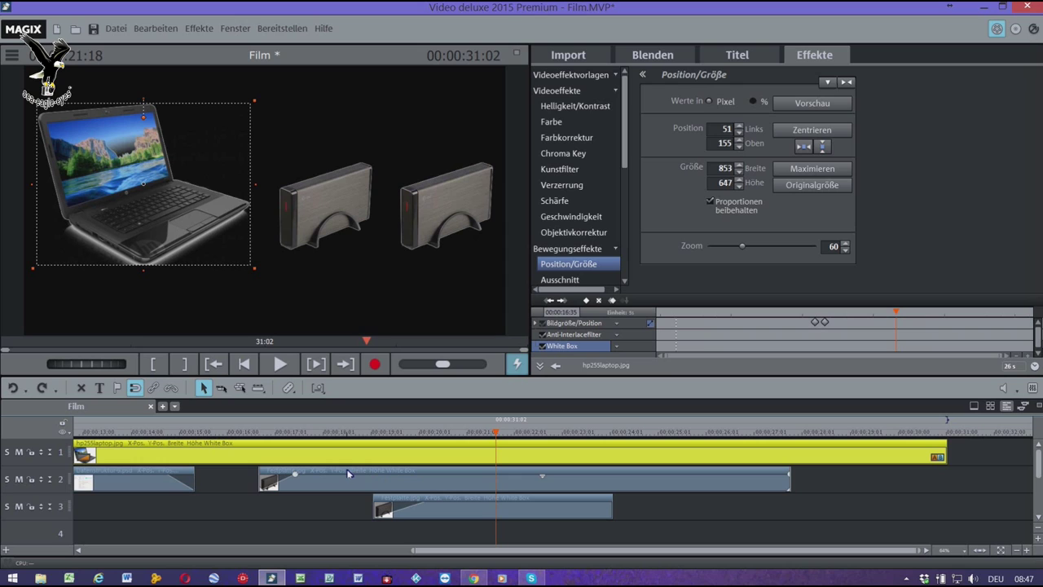
left_click(271, 524)
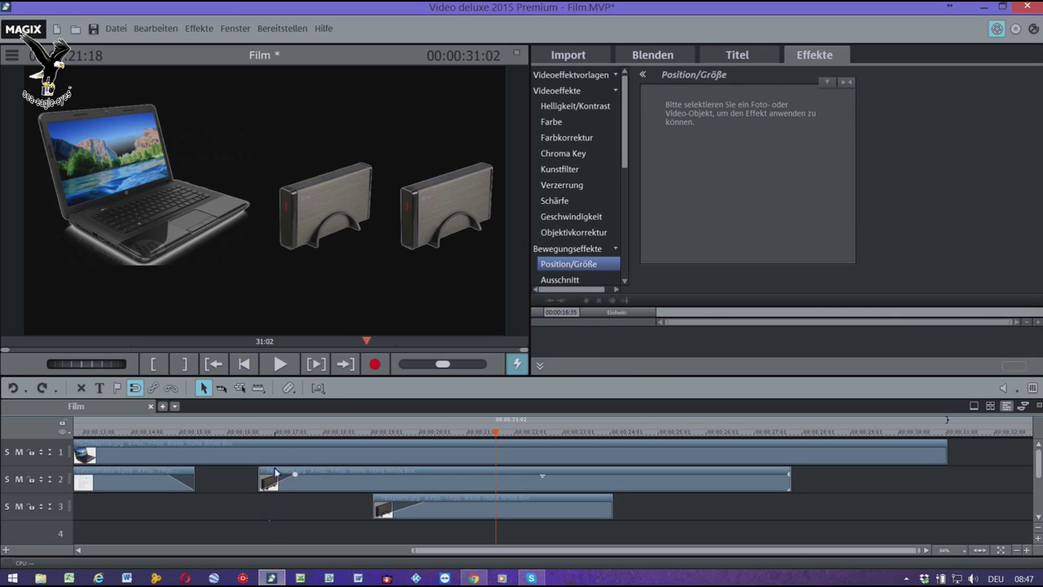
Place the Datenstruktur-1.psd image on track 4 so that it starts at about 21 seconds, while both hard drives are shown.
left_click(585, 54)
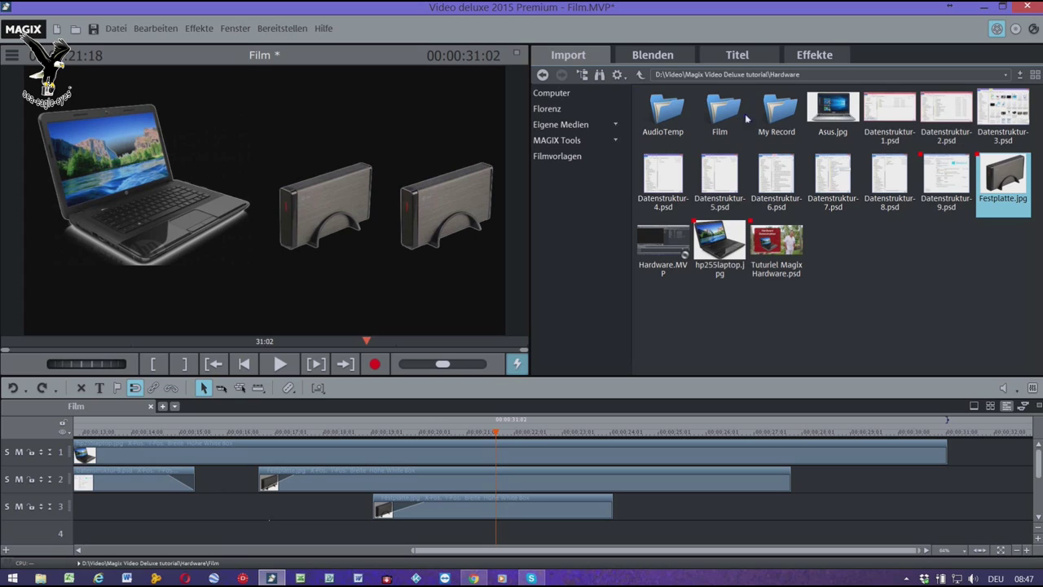
mouse_move(875, 119)
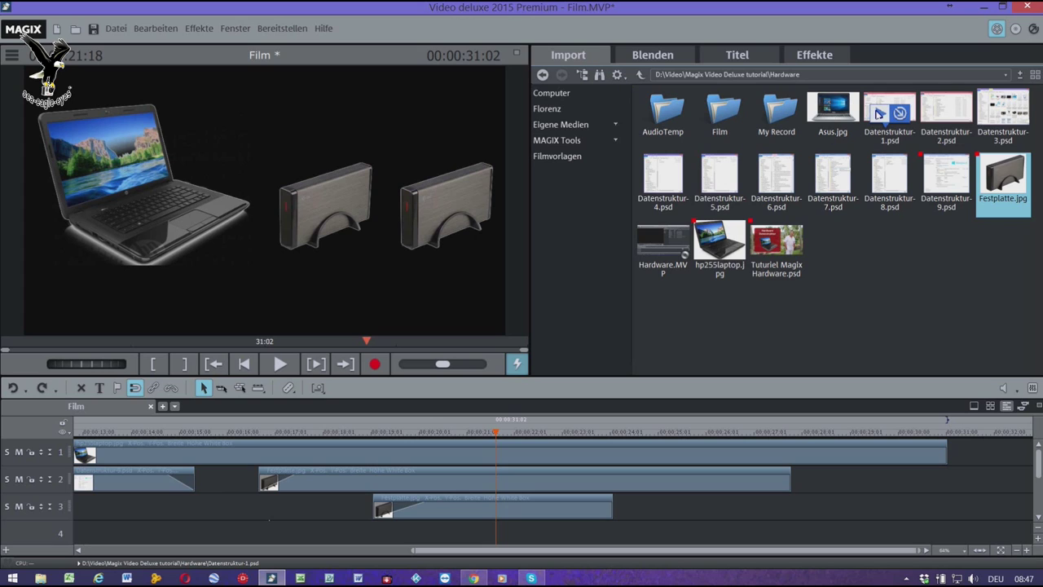
left_click(891, 114)
left_click_drag(472, 399, 526, 546)
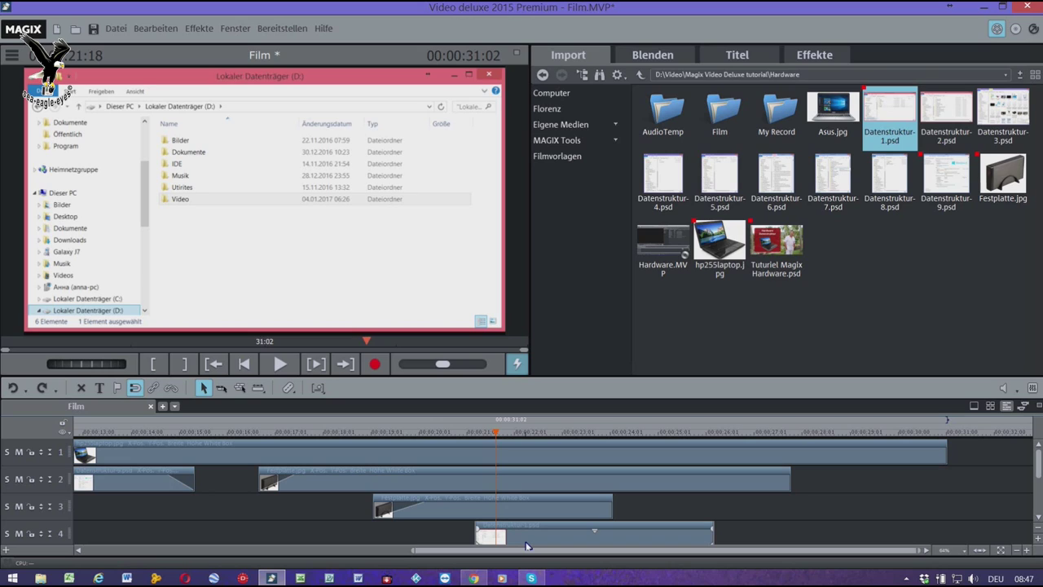
Scale the Datenstruktur-1.psd image to a width of 700 pixels and move it over the laptop's screen, to about 43 left and 41 top.
left_click(527, 542)
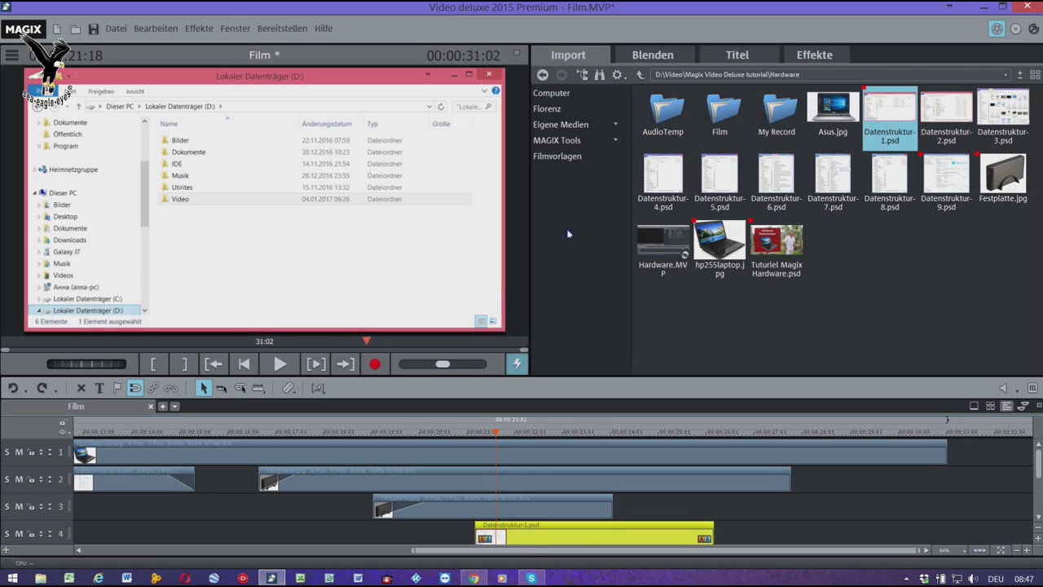
left_click(815, 55)
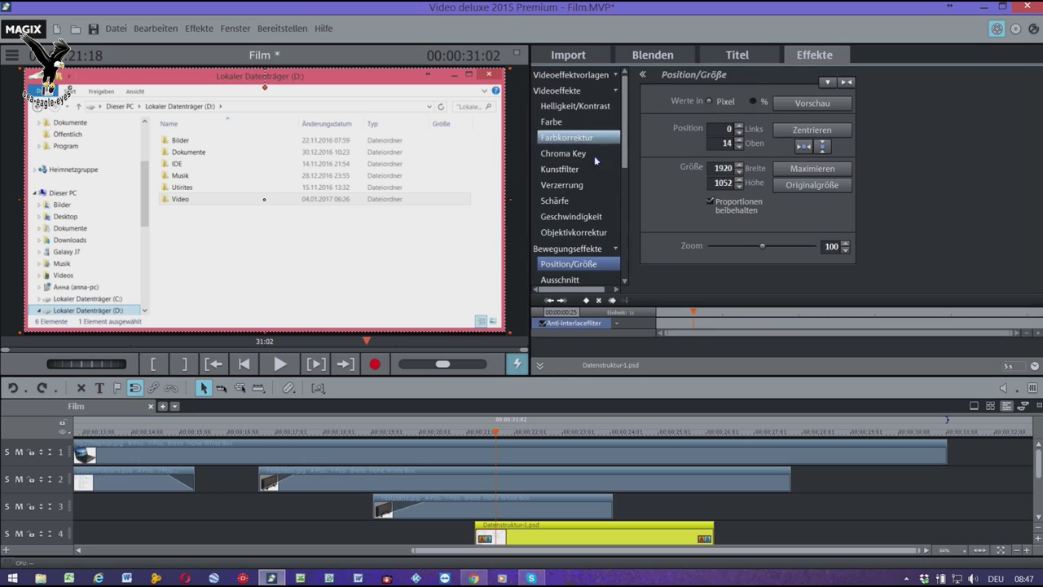
left_click(798, 104)
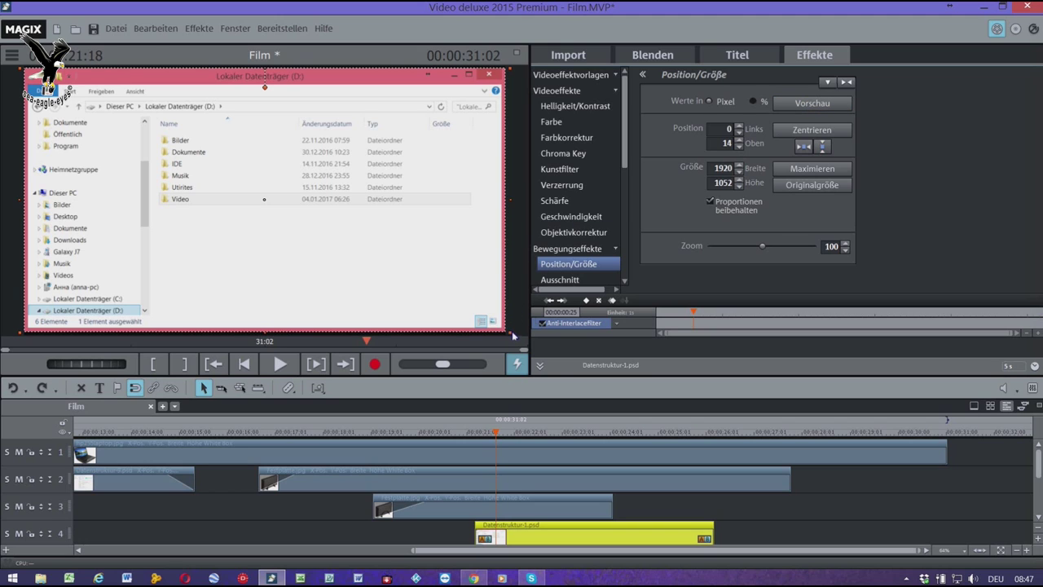
left_click_drag(512, 340, 290, 202)
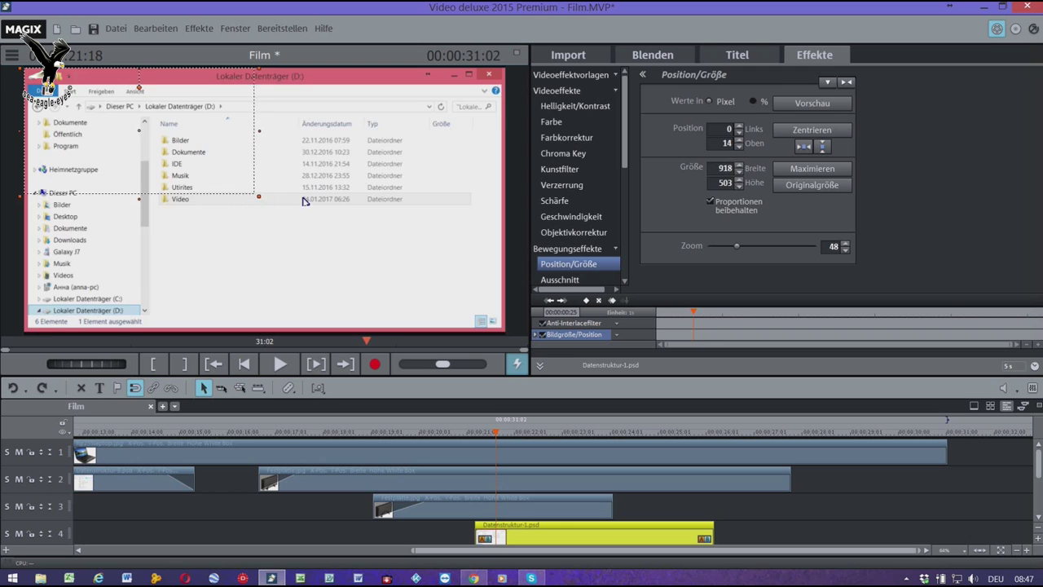
left_click_drag(152, 150, 149, 170)
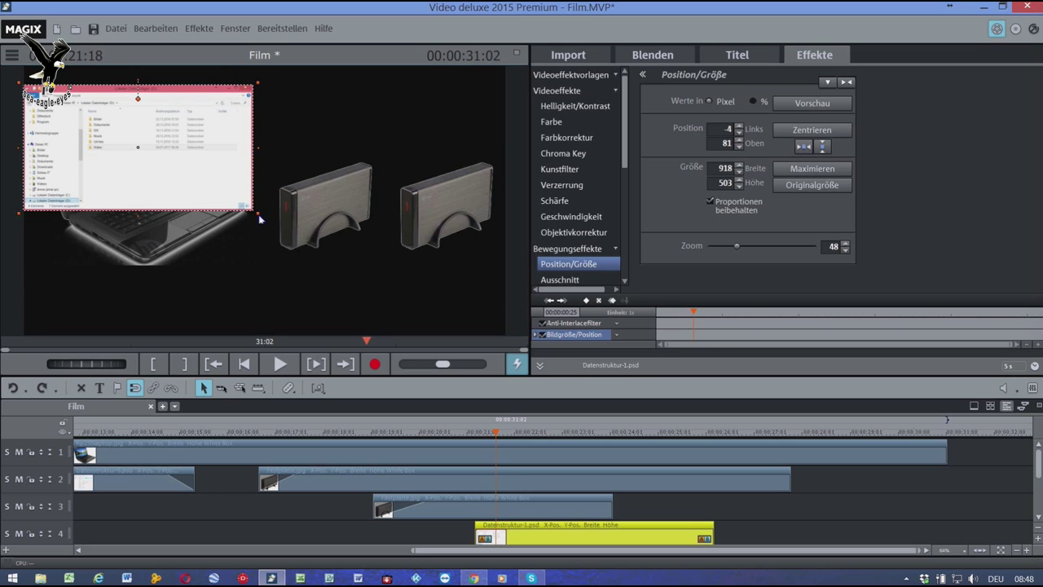
left_click_drag(260, 219, 163, 165)
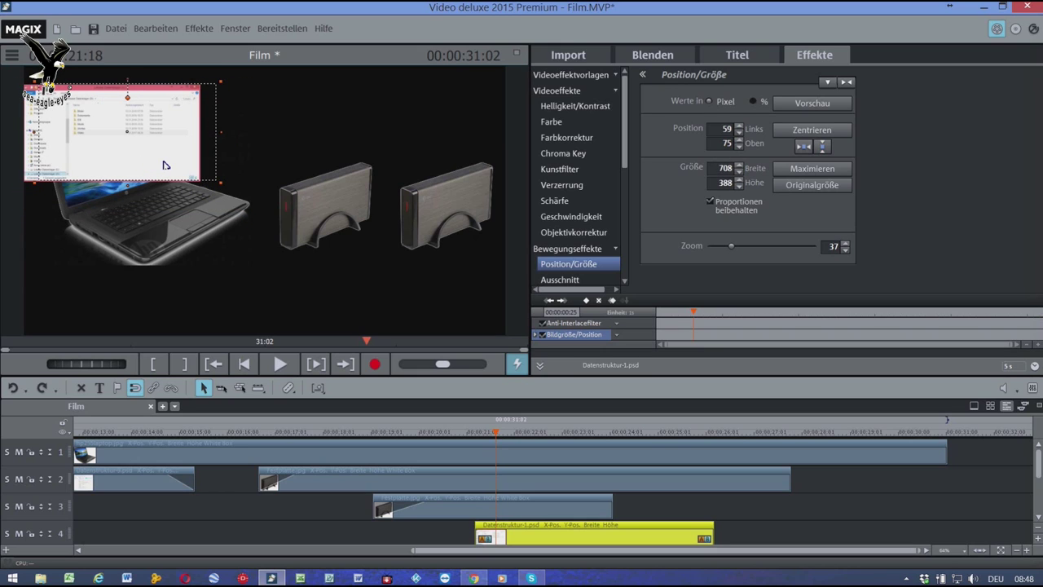
double_click(722, 169)
type("700")
key("Return")
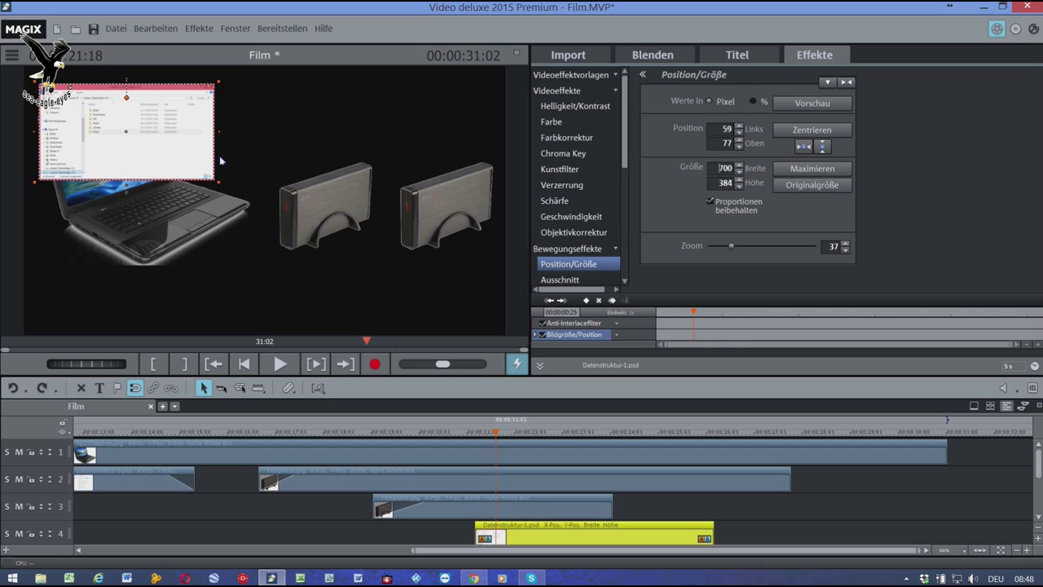
left_click_drag(102, 148, 95, 141)
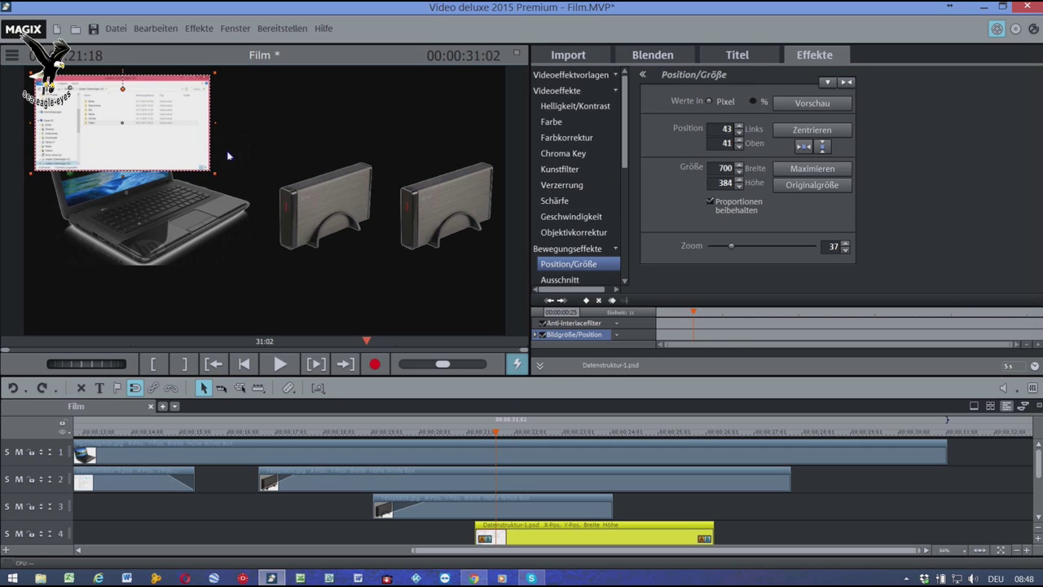
Enlarge the timeline area and place Datenstruktur-2.psd on track 5, starting about 1.5 seconds after the Datenstruktur-1.psd clip.
left_click(567, 58)
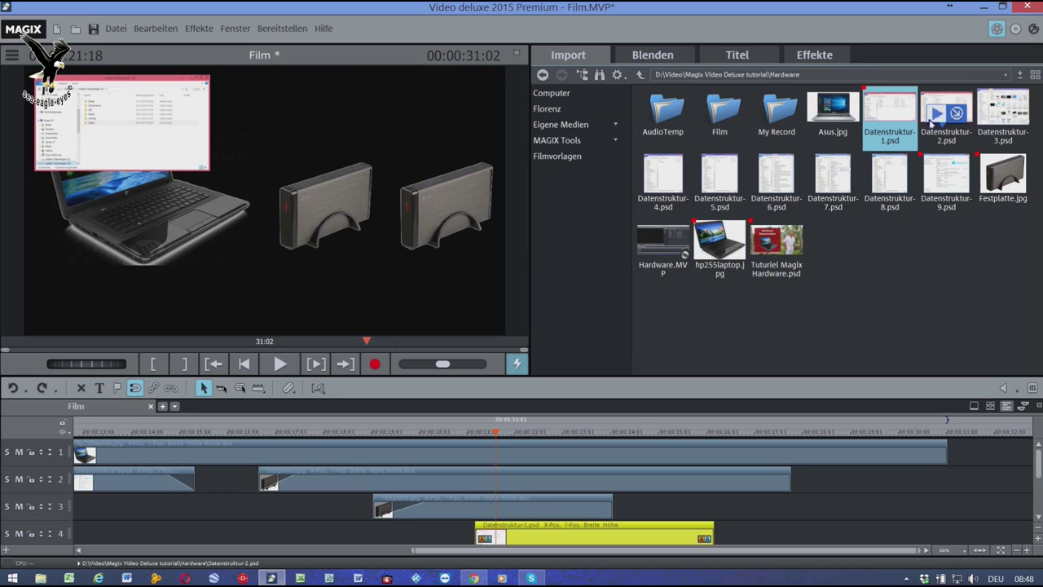
mouse_move(945, 108)
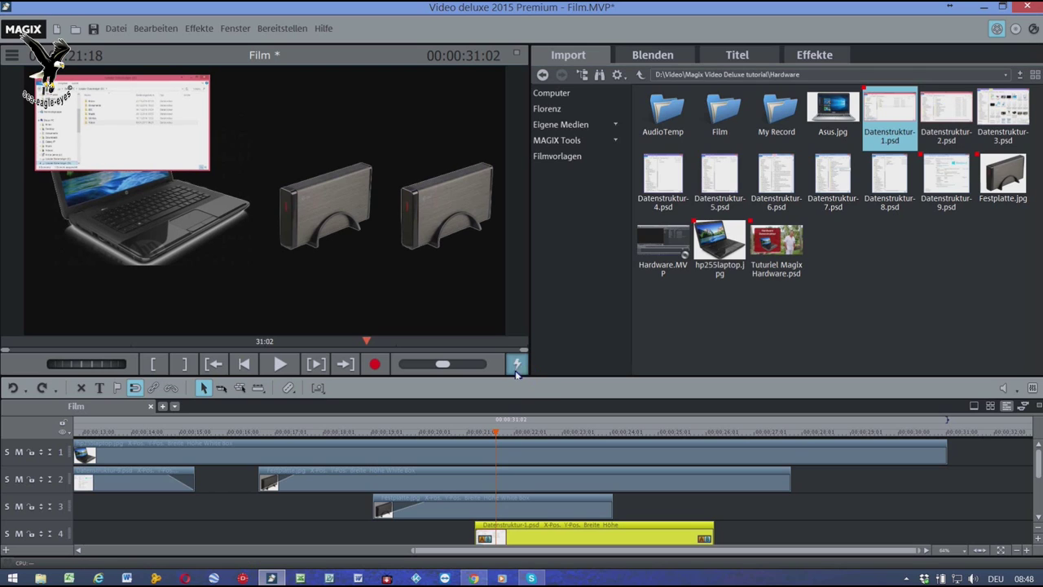
left_click_drag(528, 380, 515, 316)
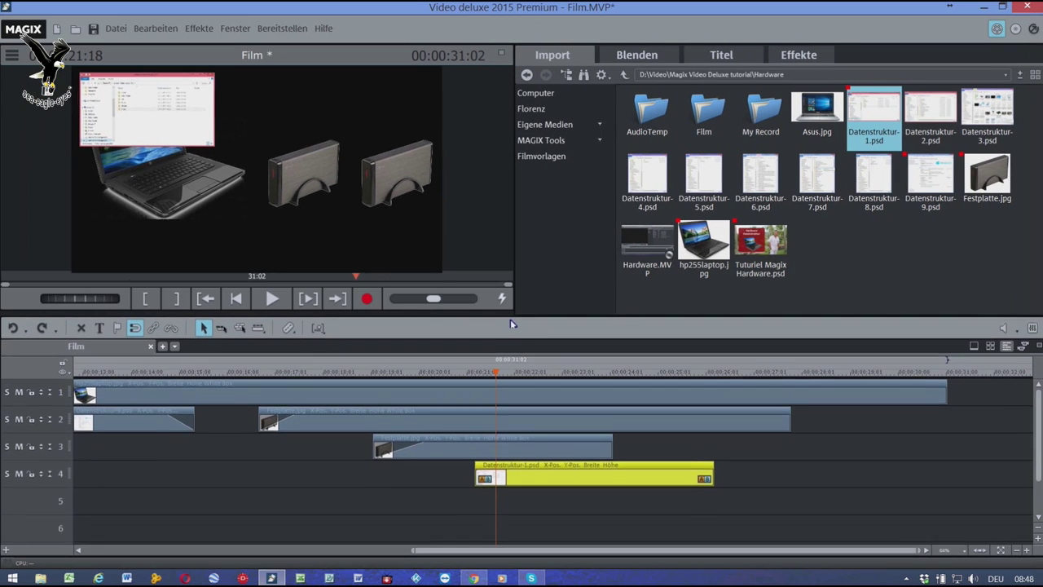
mouse_move(976, 122)
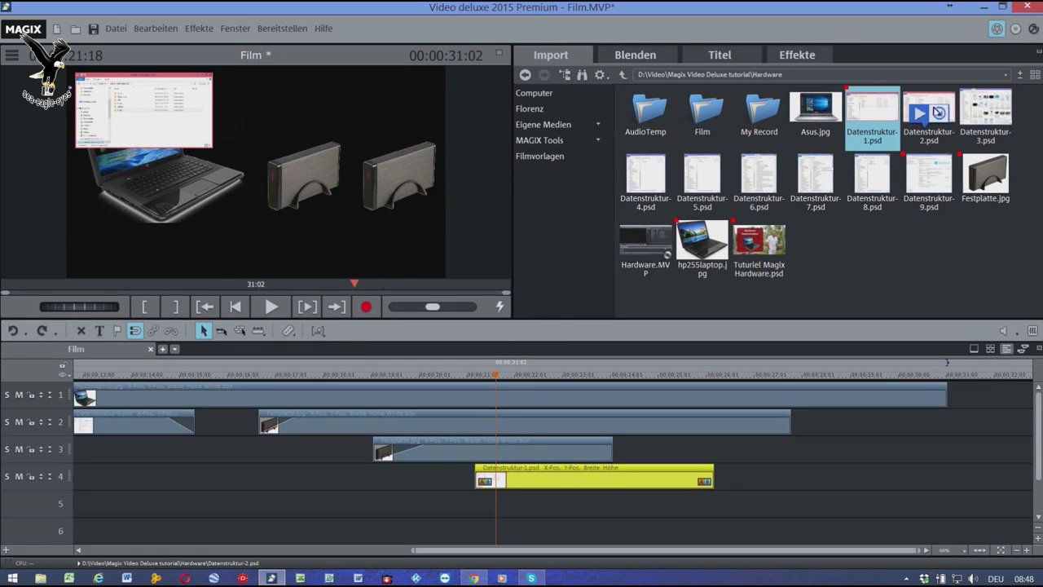
left_click(931, 103)
left_click_drag(874, 160, 600, 509)
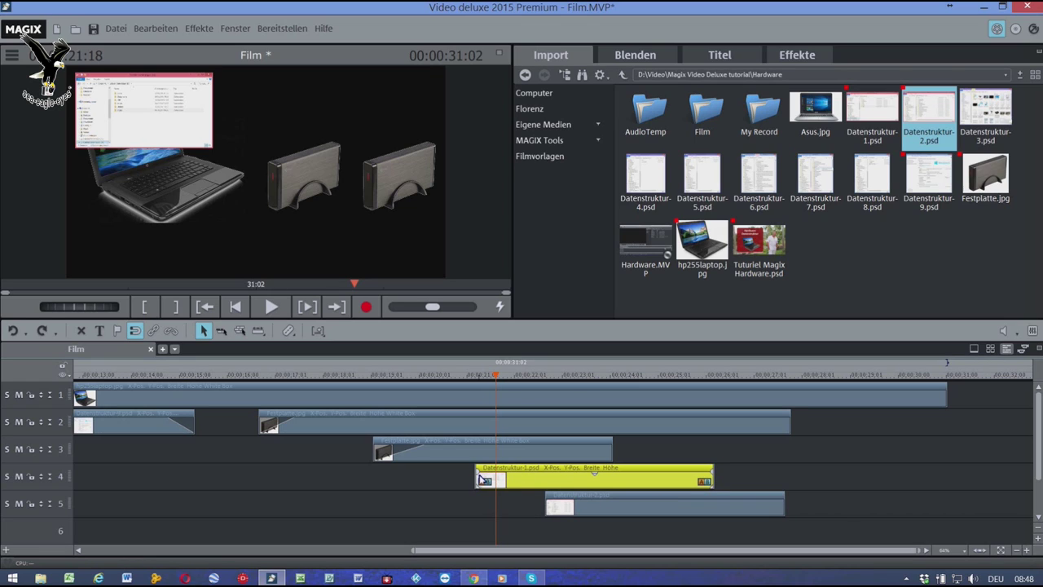
Add fade-ins of about half a second to the Datenstruktur-1.psd and Datenstruktur-2.psd clips, playing the film from the second hard drive's fade-in as a check.
left_click_drag(484, 479, 507, 476)
left_click(384, 377)
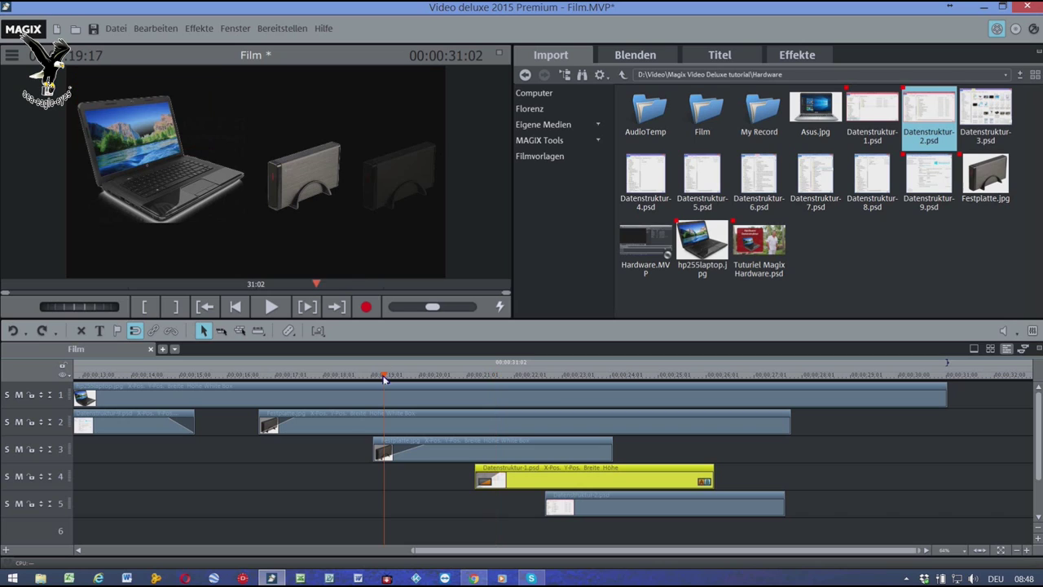
key("space")
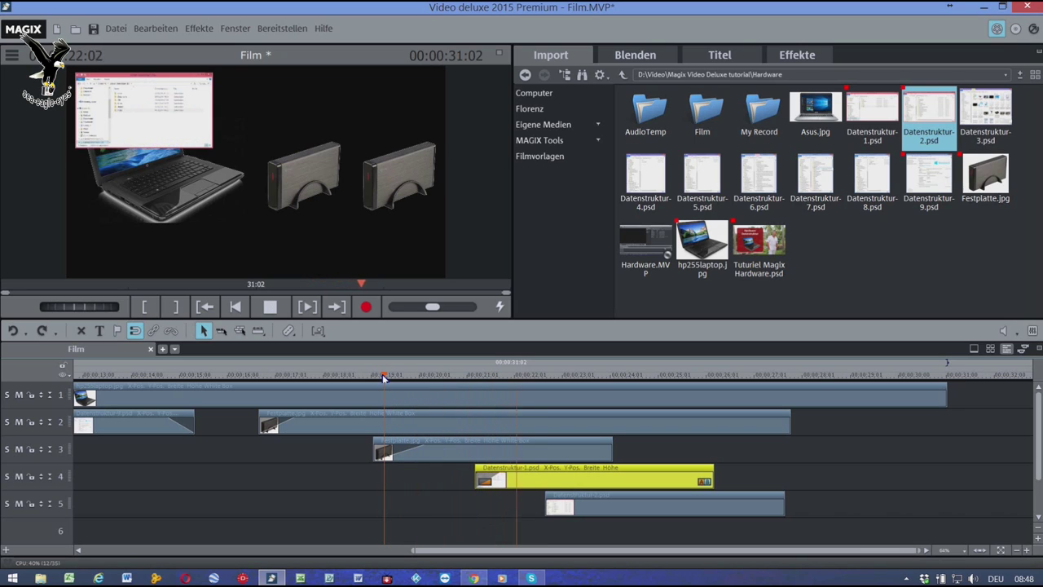
key("space")
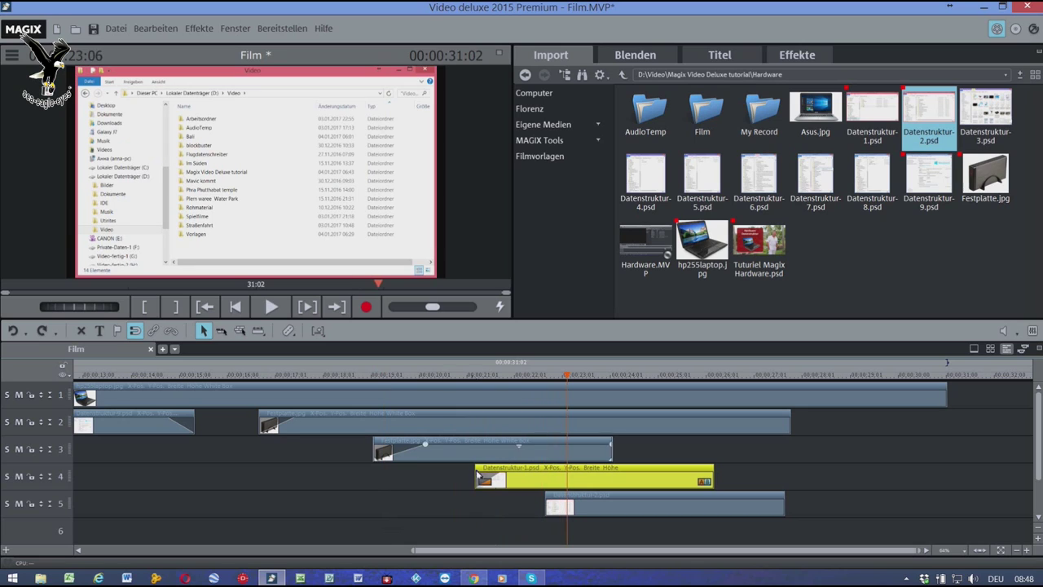
left_click(549, 503)
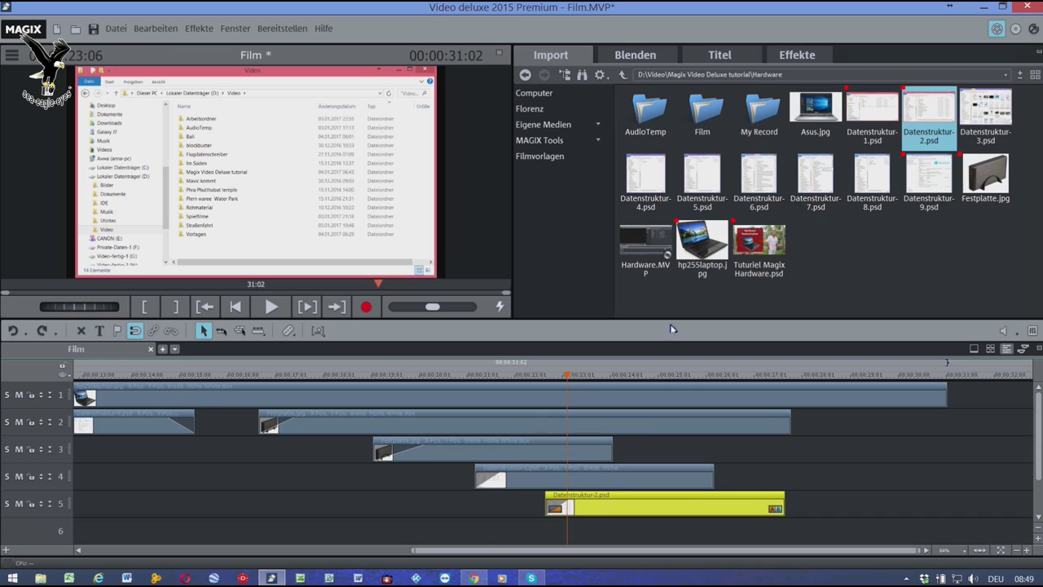
Set the width of the Datenstruktur-2.psd image to 700 pixels and move it to about 168 left and 267 top.
left_click(815, 55)
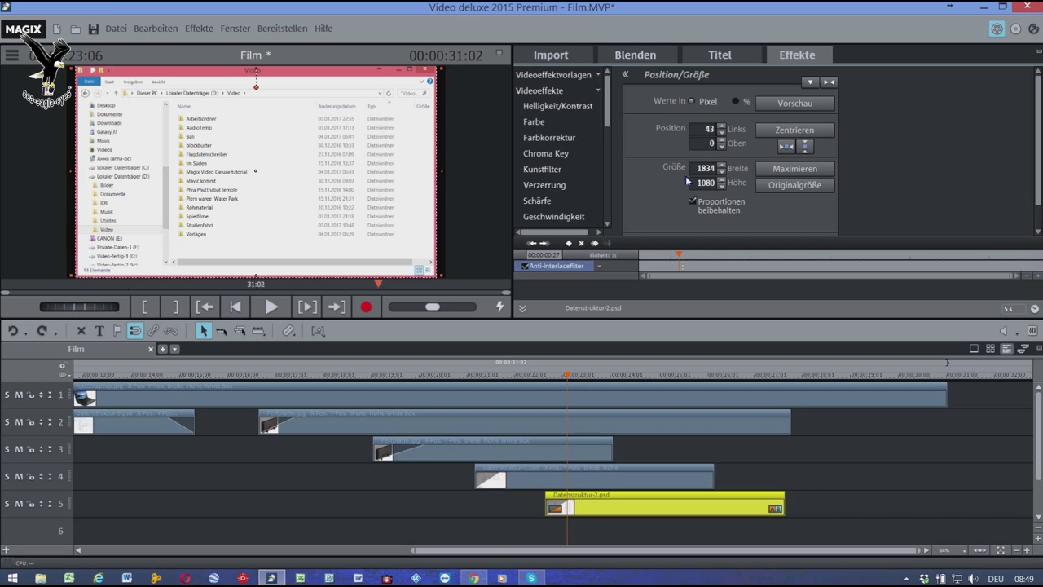
left_click_drag(700, 174, 722, 174)
type("700")
key("Return")
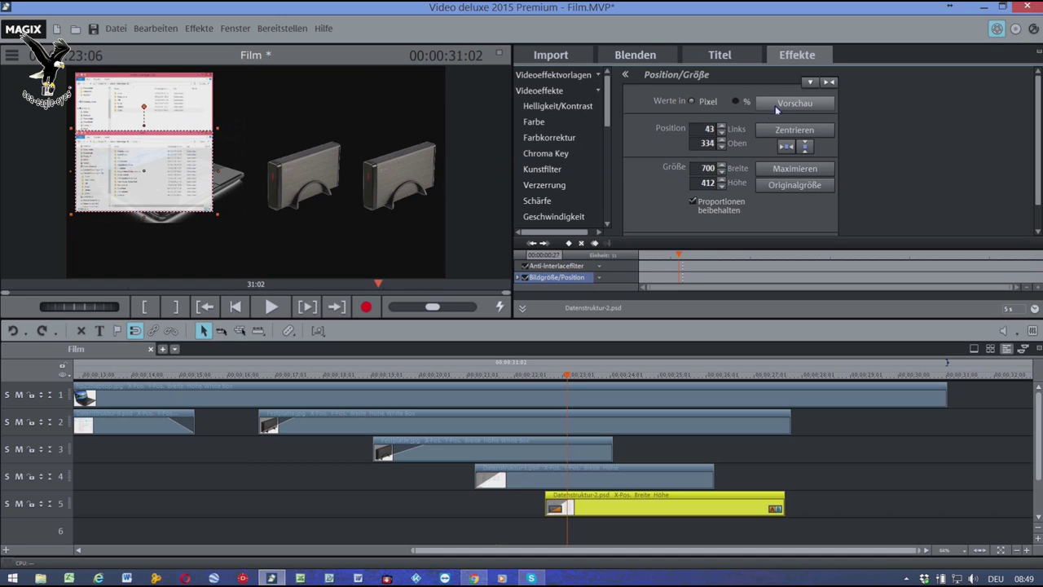
left_click_drag(101, 177, 132, 163)
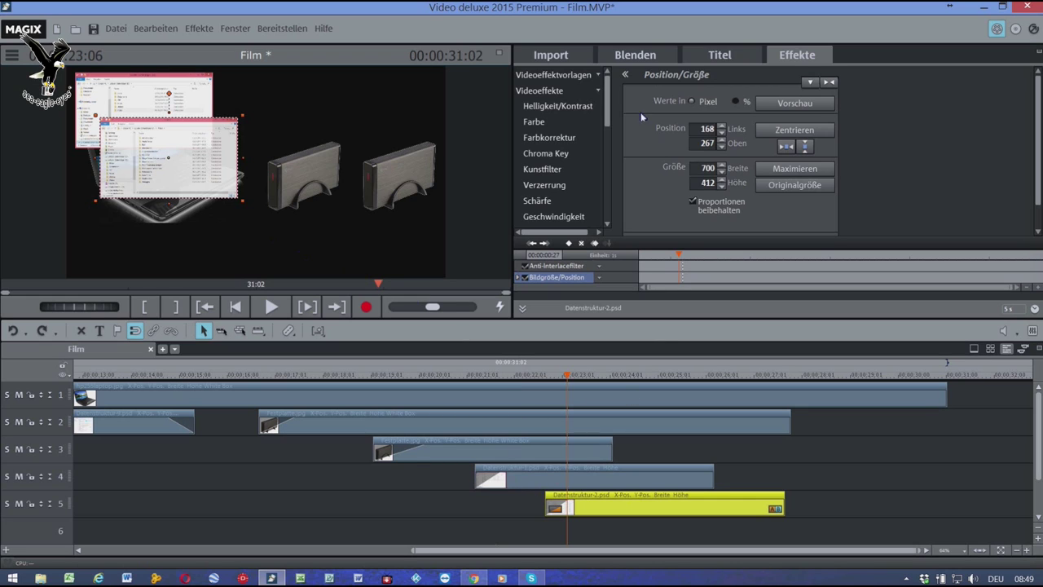
Place Datenstruktur-3.psd on track 6, starting about 1.3 seconds after the Datenstruktur-2.psd clip, and give it a fade-in of about half a second.
left_click(552, 55)
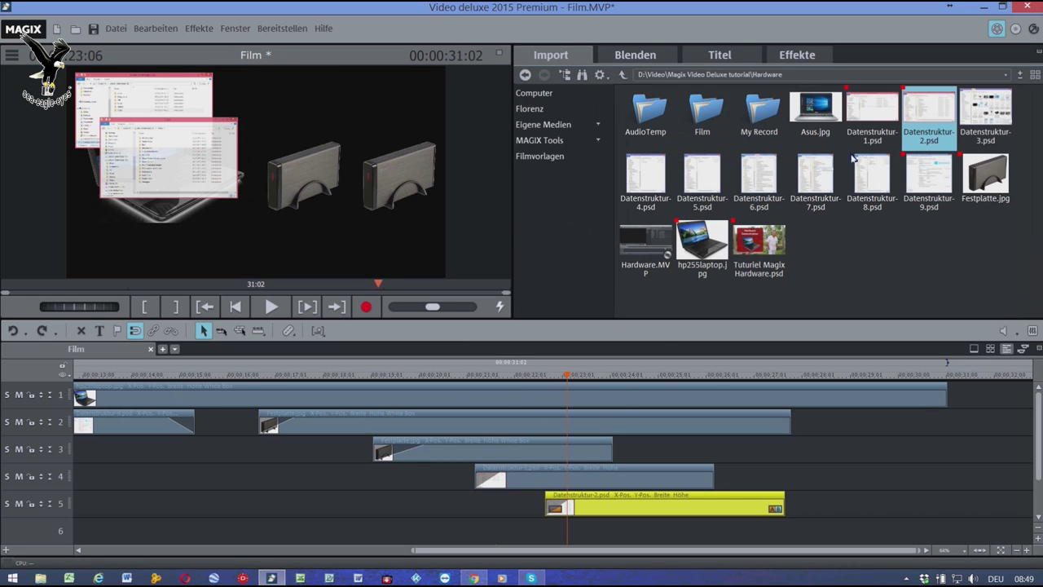
mouse_move(975, 116)
left_click(984, 103)
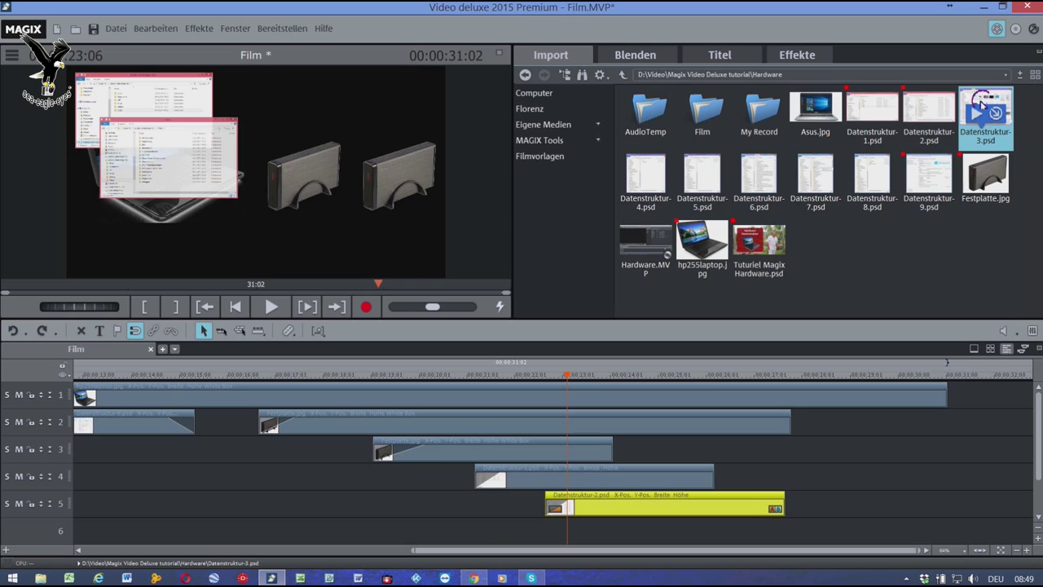
left_click_drag(635, 528, 652, 536)
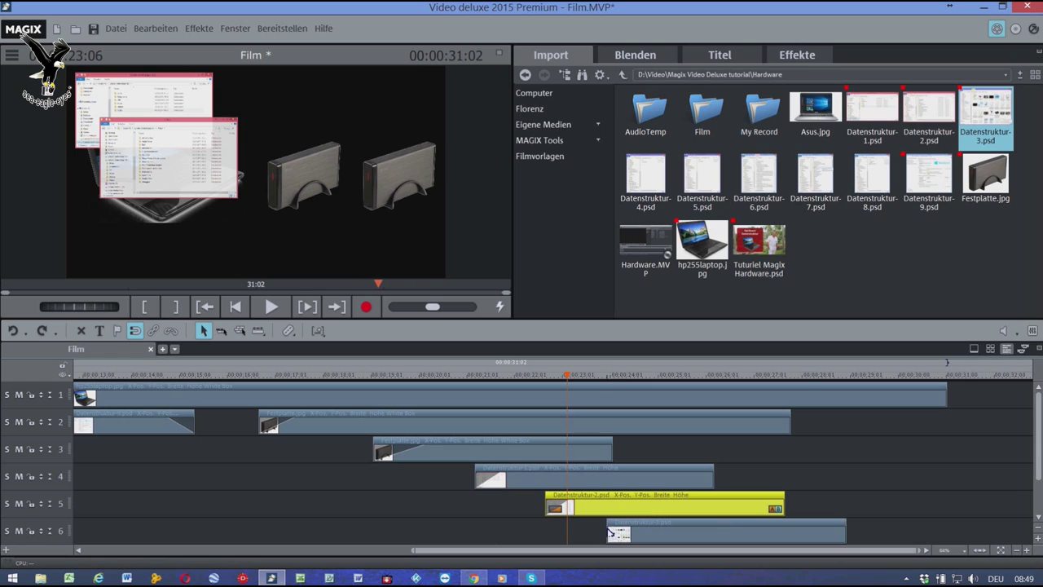
left_click(610, 530)
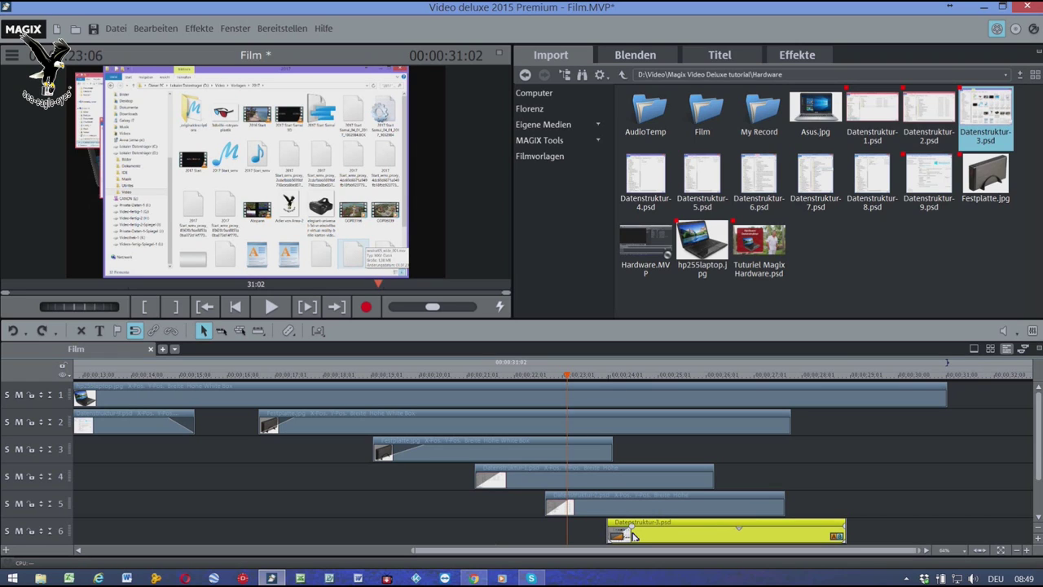
Set the width of the Datenstruktur-3.psd image to 700 pixels and move it to about 249 left and 447 top.
left_click(797, 55)
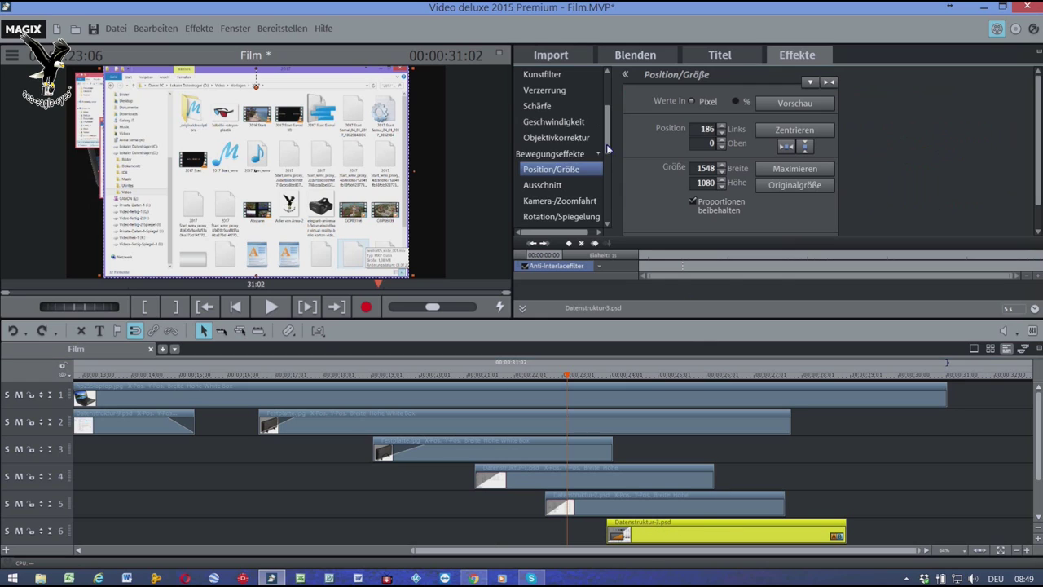
left_click(700, 170)
type("700")
key("Return")
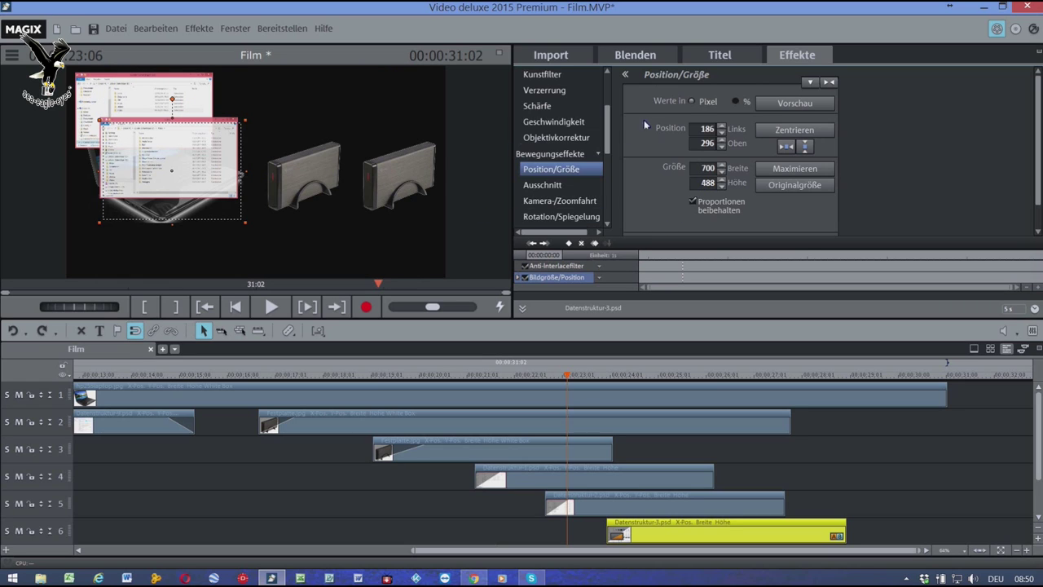
left_click_drag(147, 169, 160, 199)
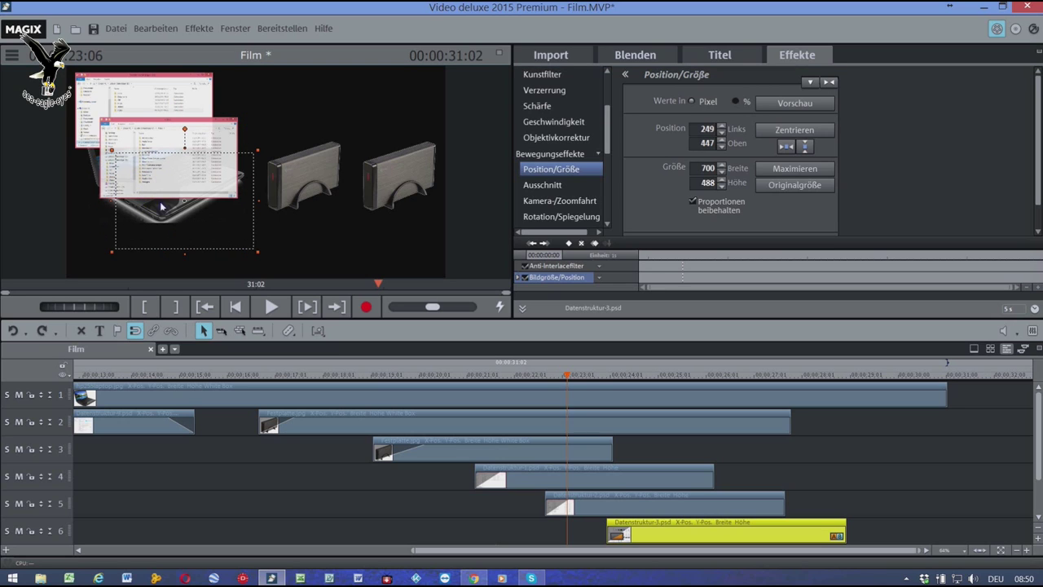
Reposition Datenstruktur-2.psd to about 86 left, 244 top and Datenstruktur-3.psd to about 158 left, 448 top, and switch to the effect preview.
left_click(593, 504)
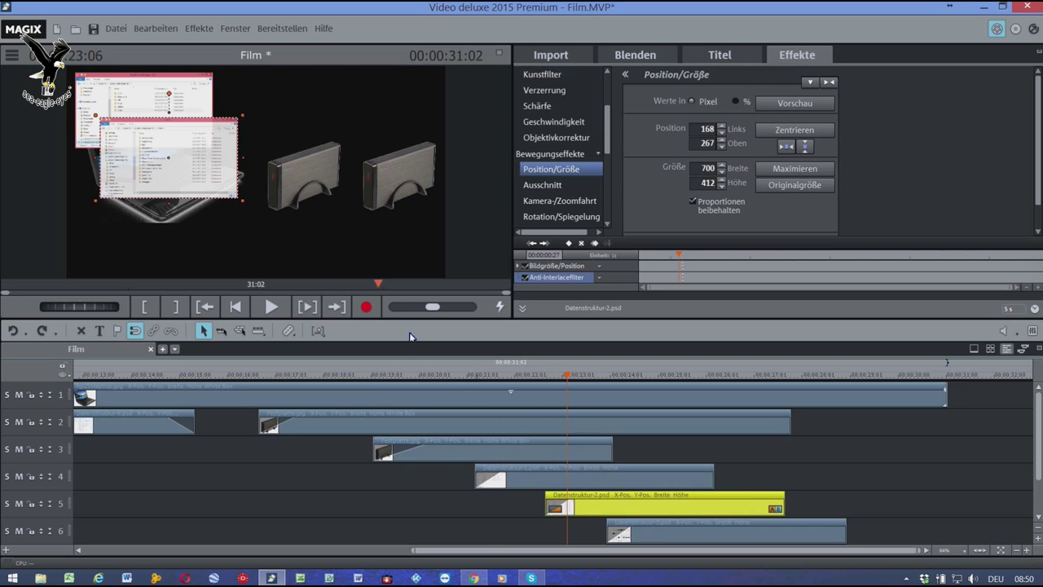
left_click_drag(150, 159, 136, 152)
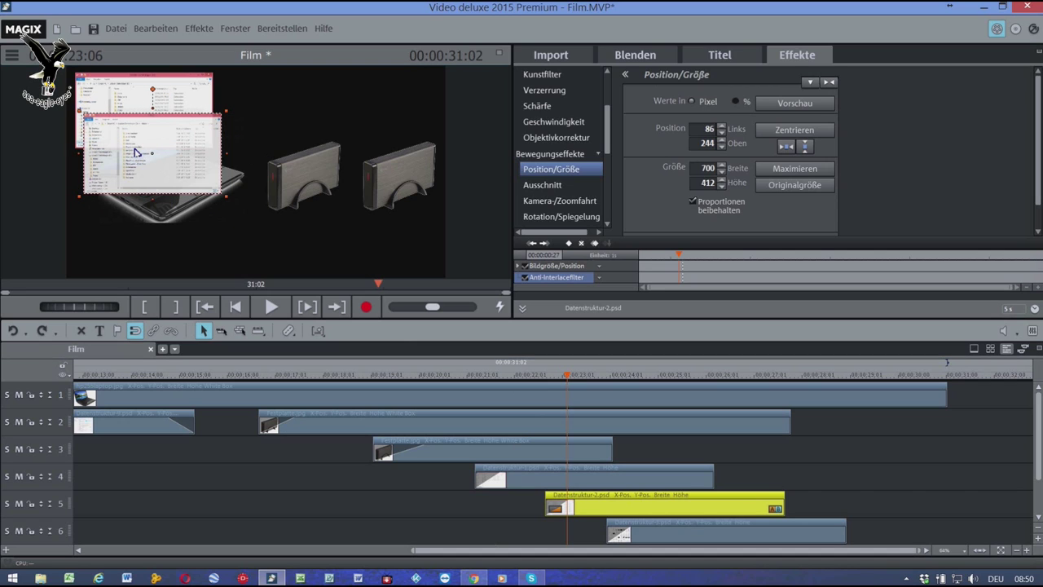
left_click(671, 531)
mouse_move(162, 209)
left_mouse_down()
mouse_move(135, 210)
mouse_move(144, 211)
left_mouse_up()
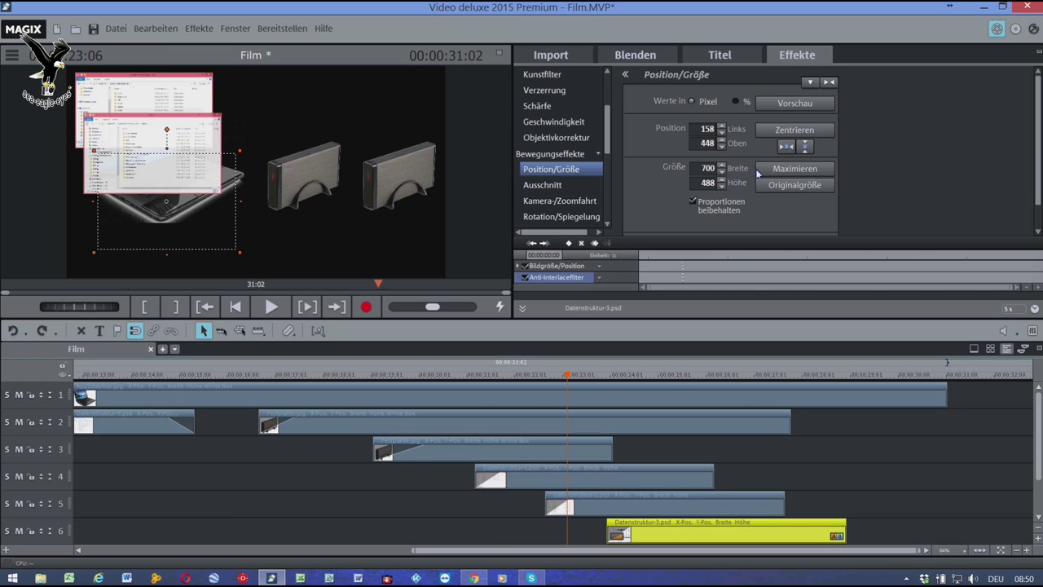
left_click(780, 106)
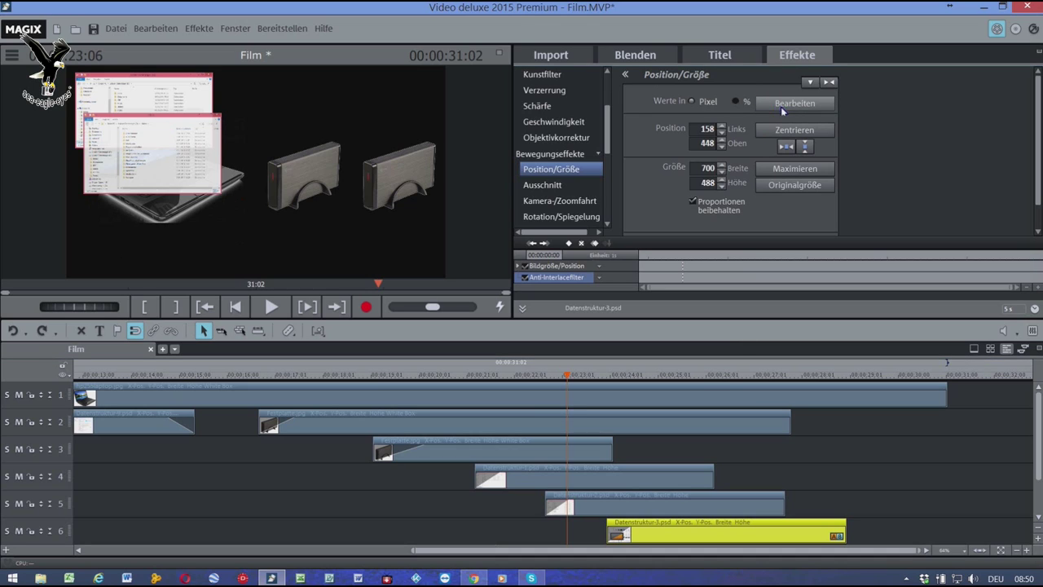
Check the position and size values of the three Datenstruktur clips and play the film from about 16 seconds.
left_click(531, 485)
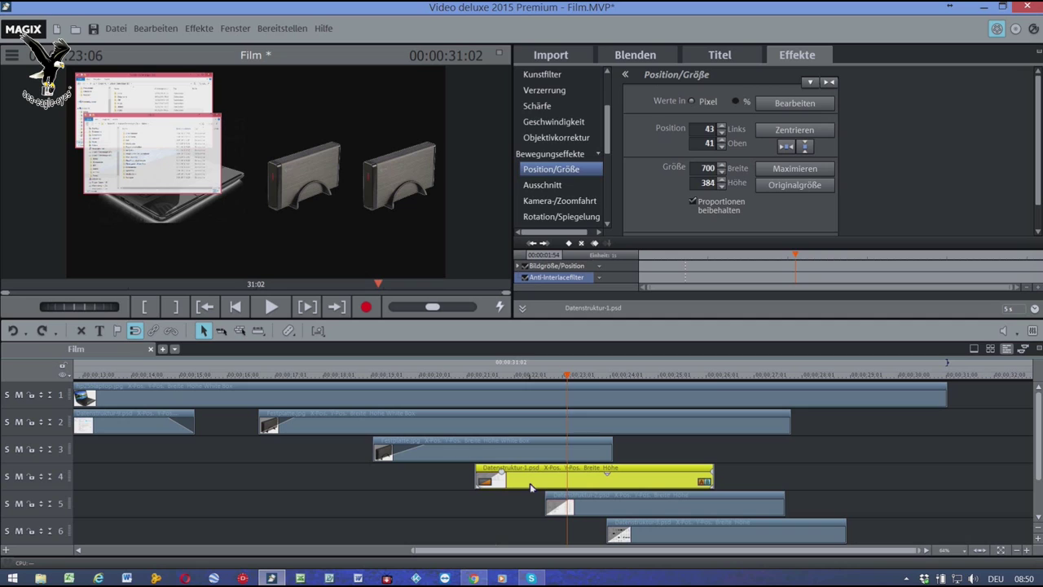
left_click(585, 508)
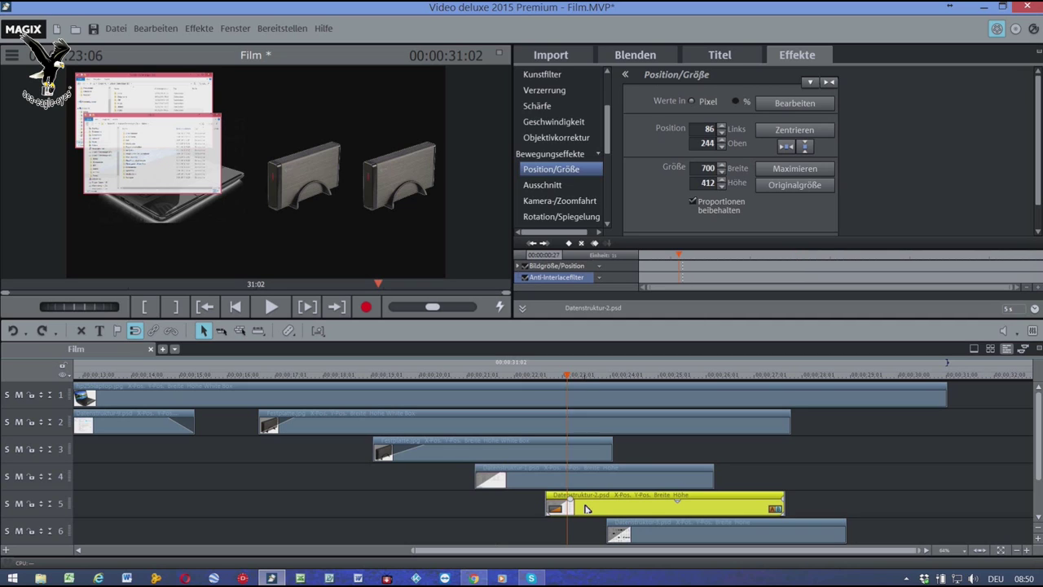
left_click(650, 539)
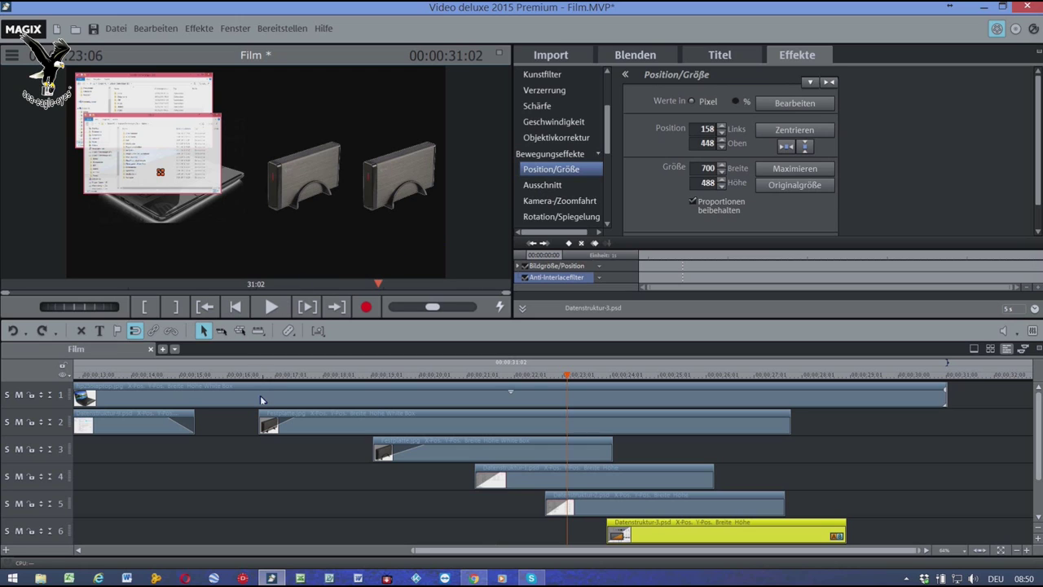
left_click(241, 378)
key("space")
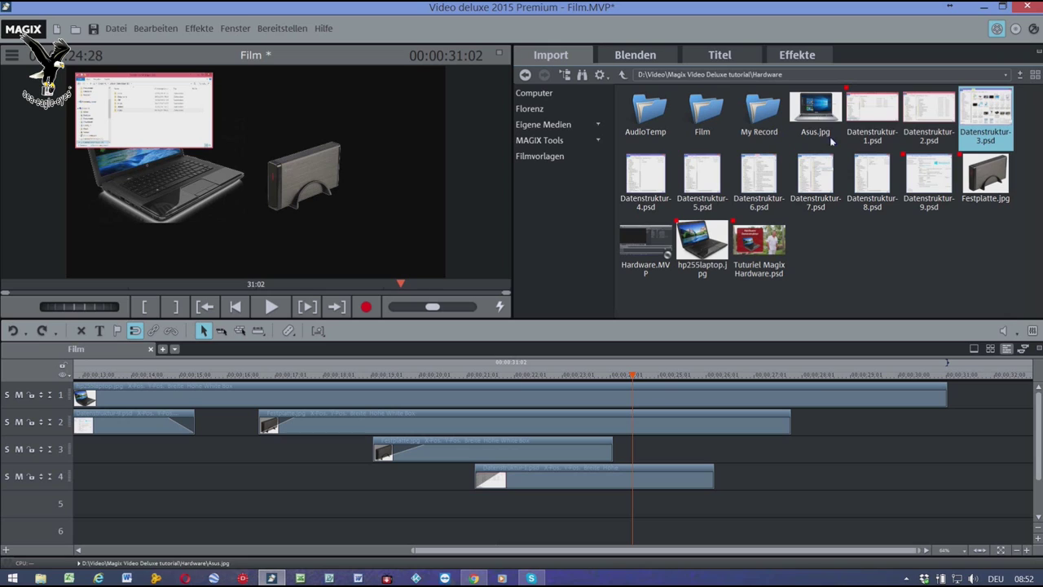
Place Datenstruktur-2.psd on track 5 about 2.4 seconds after Datenstruktur-1.psd starts, and Datenstruktur-3.psd on track 6 about 2.3 seconds after that.
left_click(901, 127)
left_click_drag(900, 128, 640, 502)
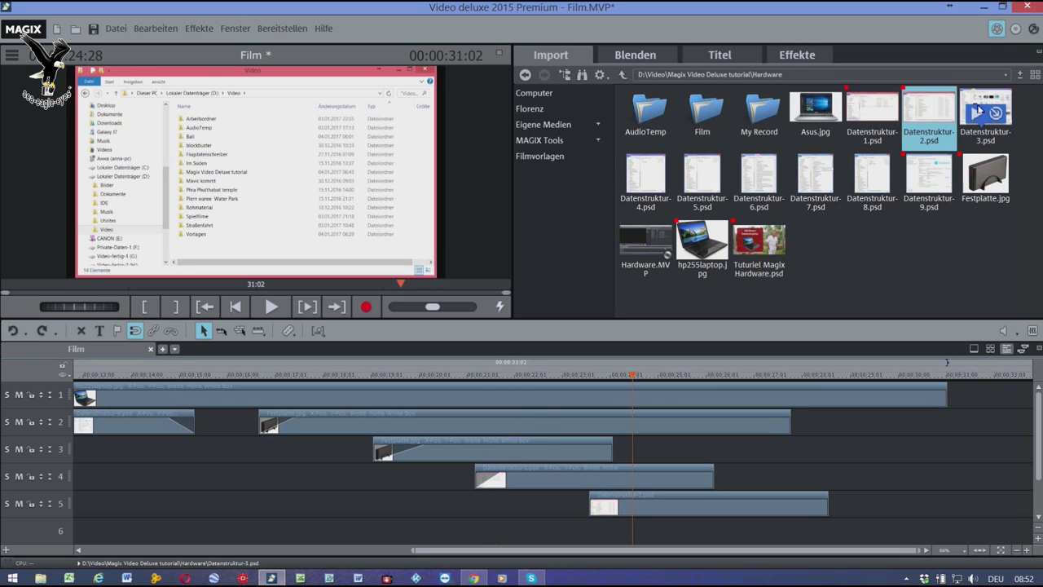
left_click(979, 106)
left_click_drag(978, 106, 748, 533)
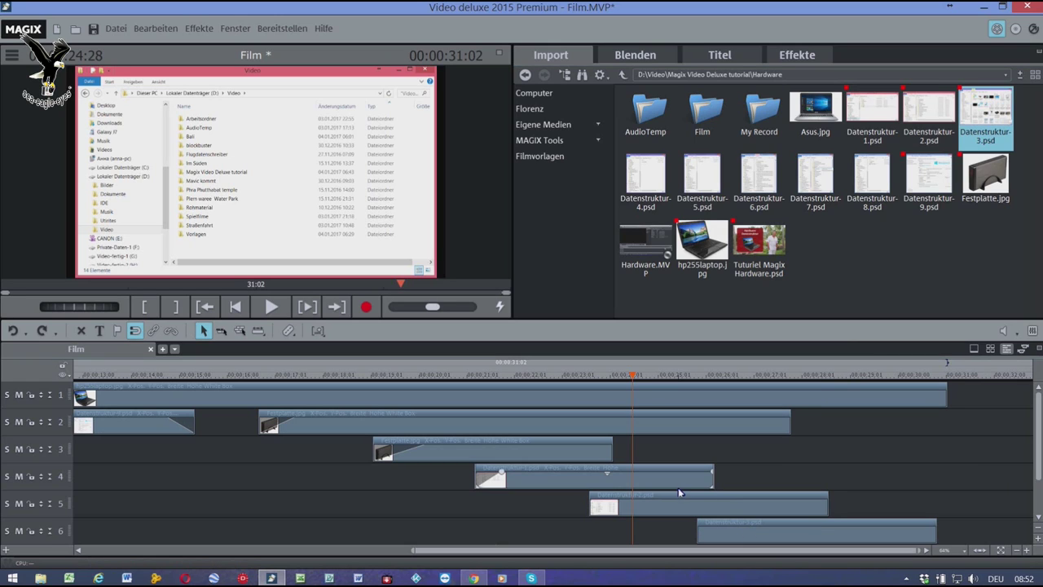
Set the width of the Datenstruktur-2.psd image to 700 pixels and move it to about 85 left and 251 top.
left_click(615, 486)
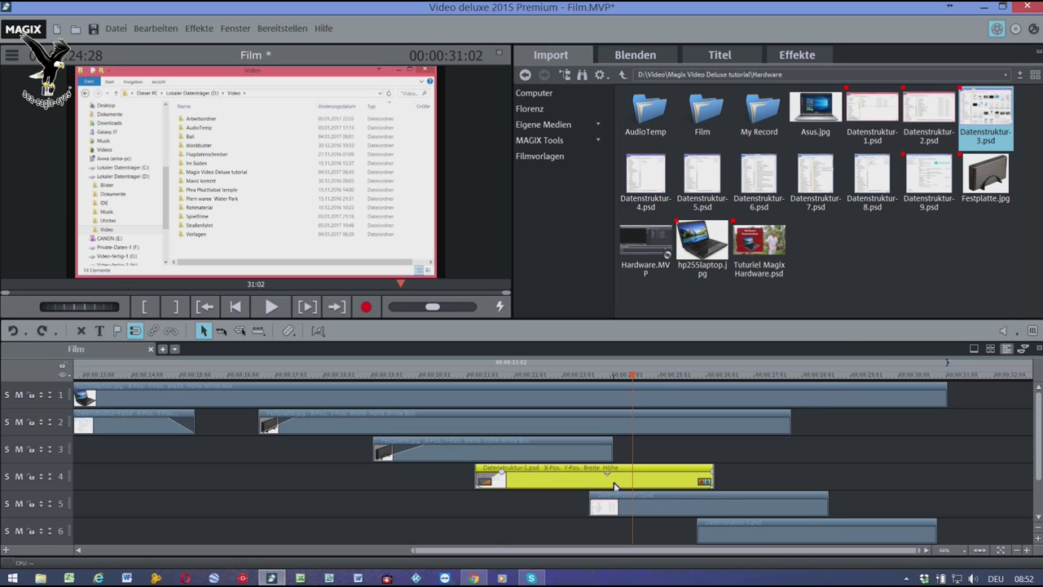
left_click(789, 56)
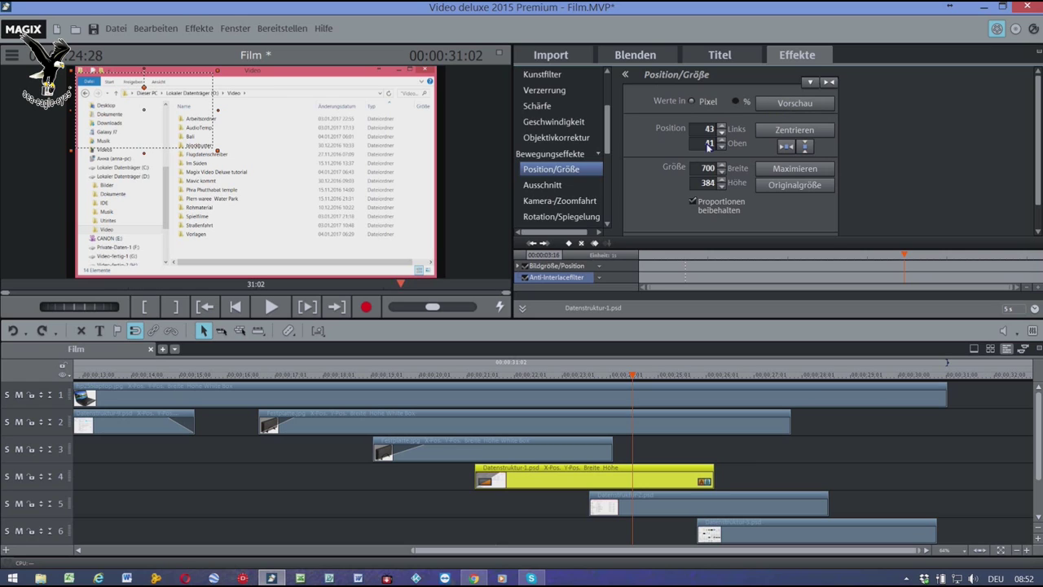
left_click(633, 508)
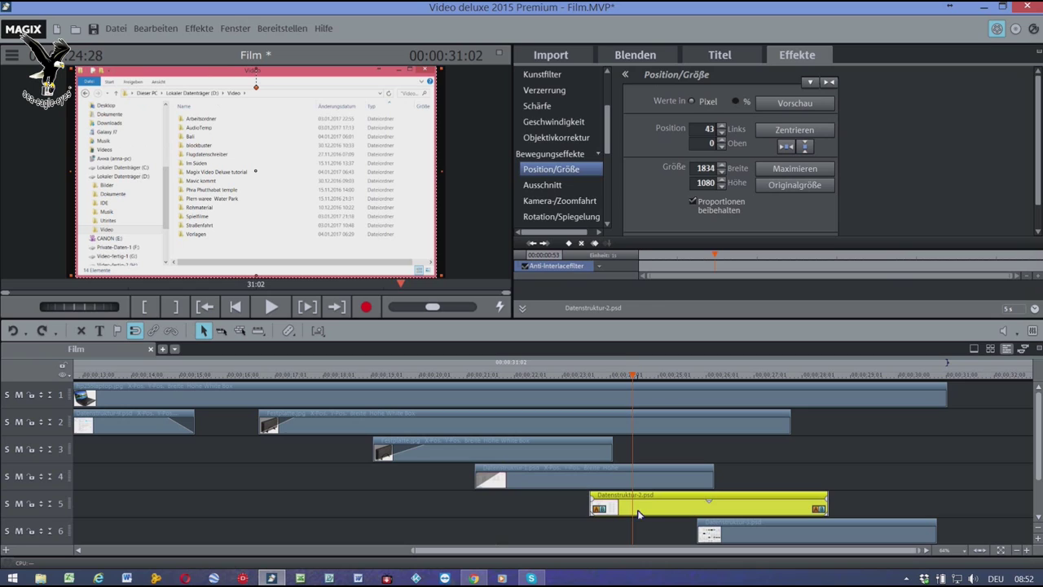
double_click(698, 172)
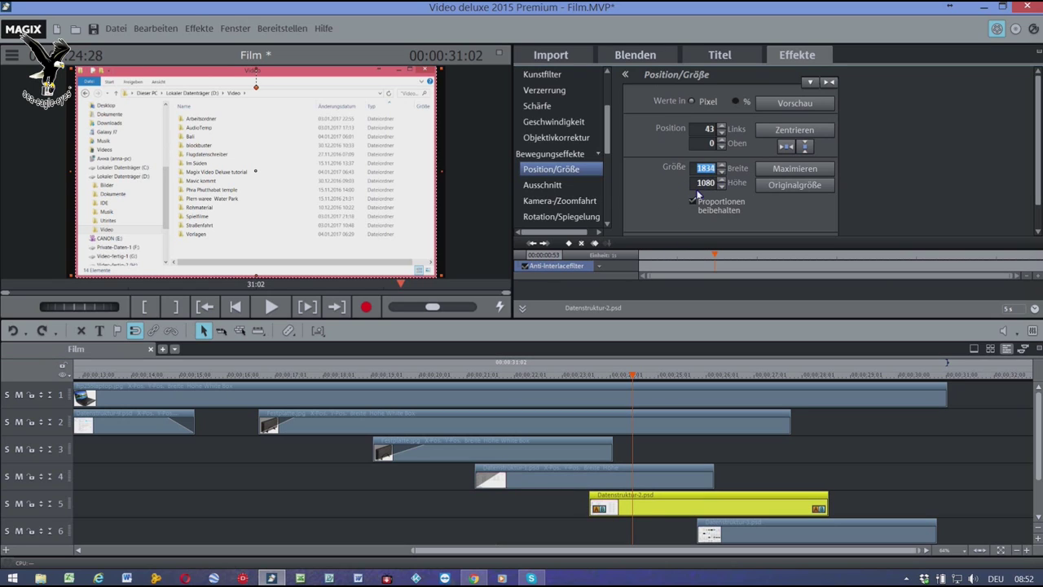
type("7")
key("Return")
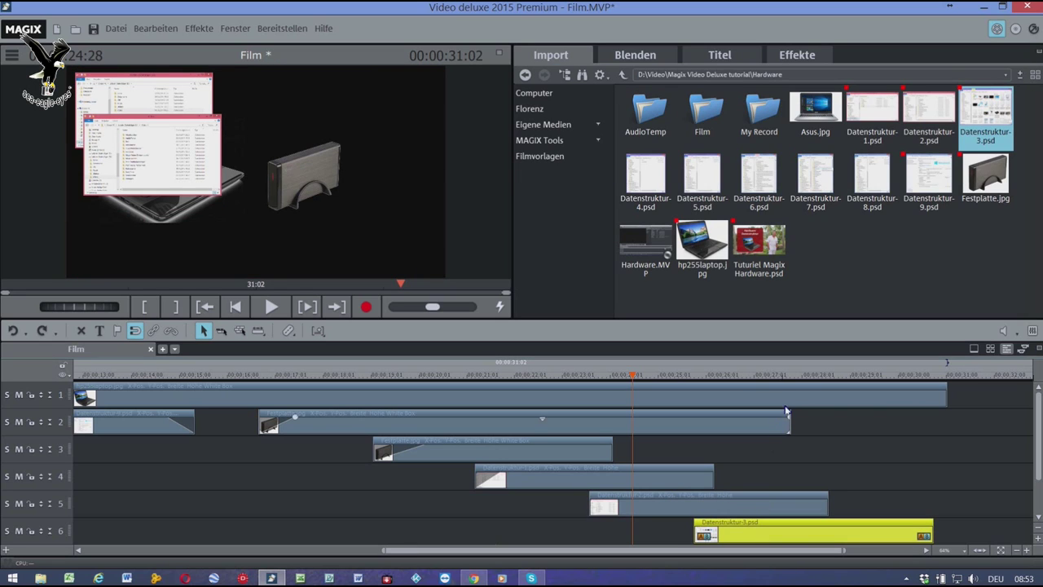
Set the width of the Datenstruktur-3.psd image to 700 pixels and move it to about 131 left and 584 top.
left_click(784, 380)
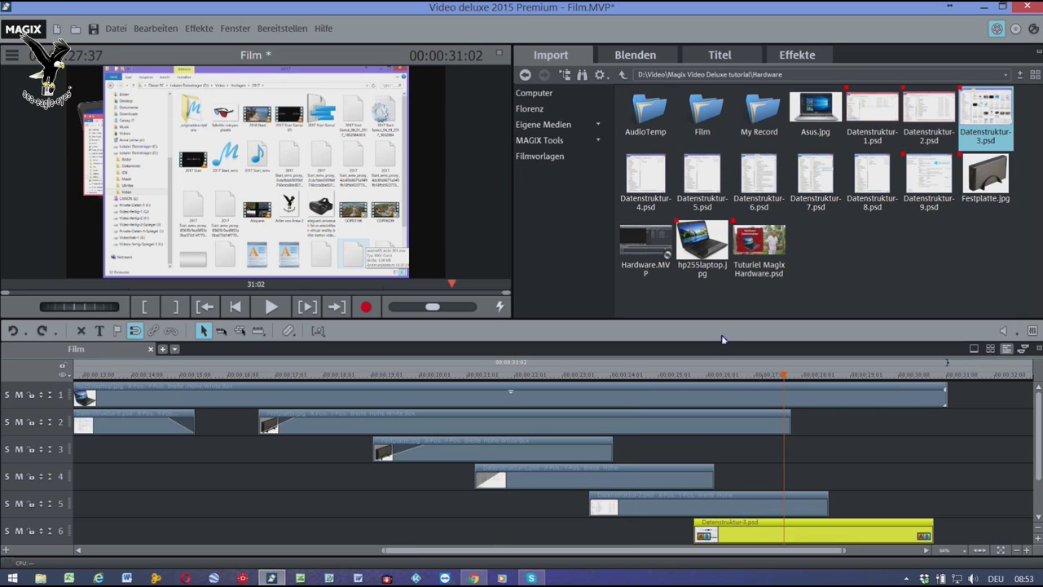
left_click(795, 59)
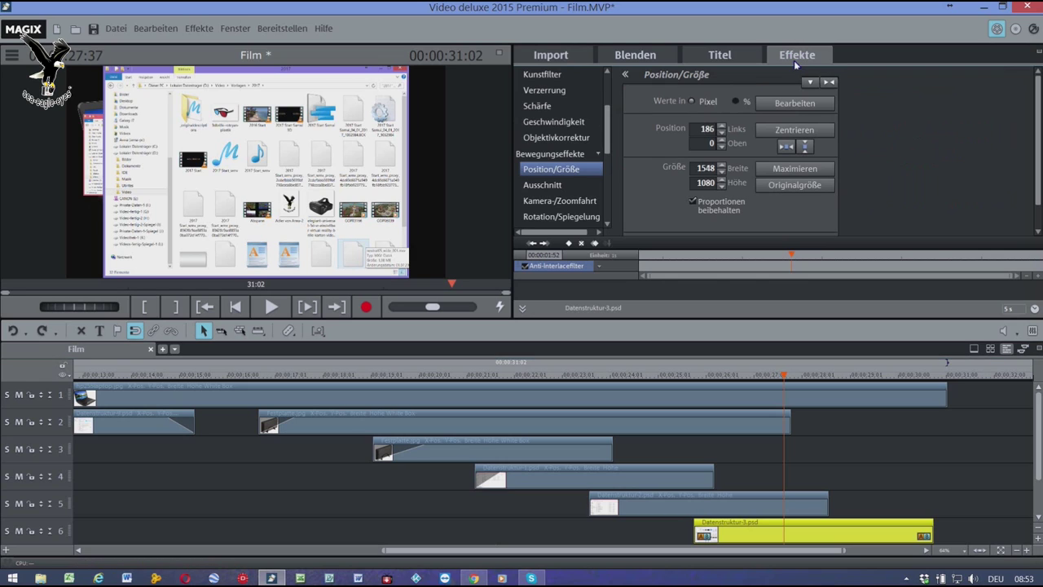
double_click(703, 168)
type("700")
key("Return")
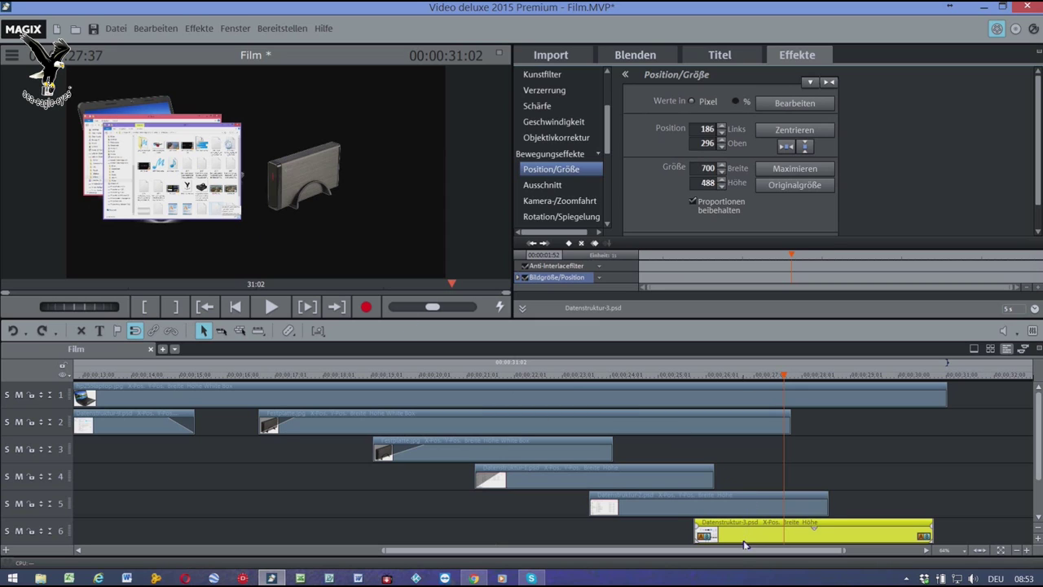
left_click(787, 105)
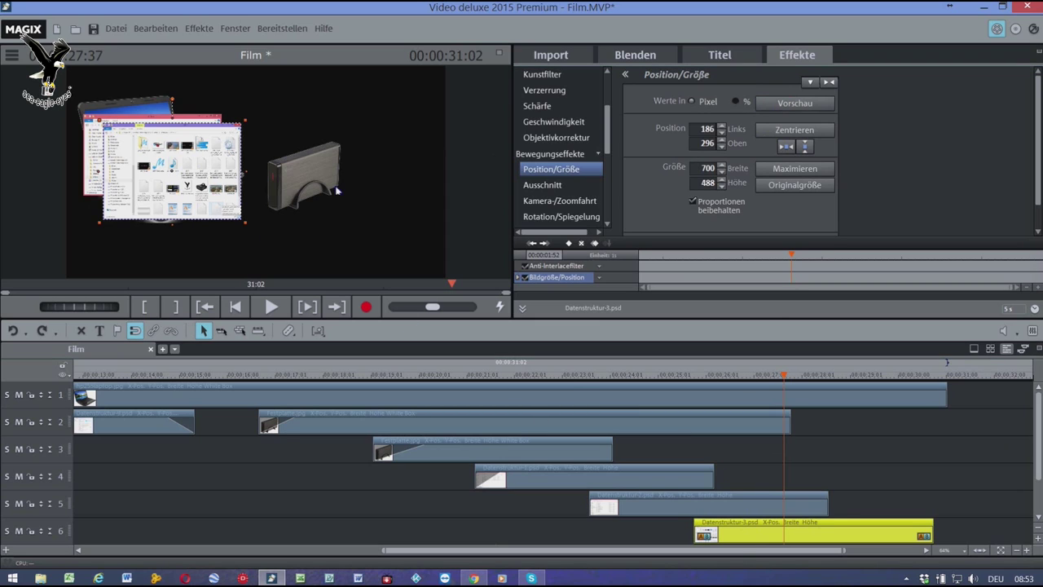
left_click_drag(213, 181, 190, 230)
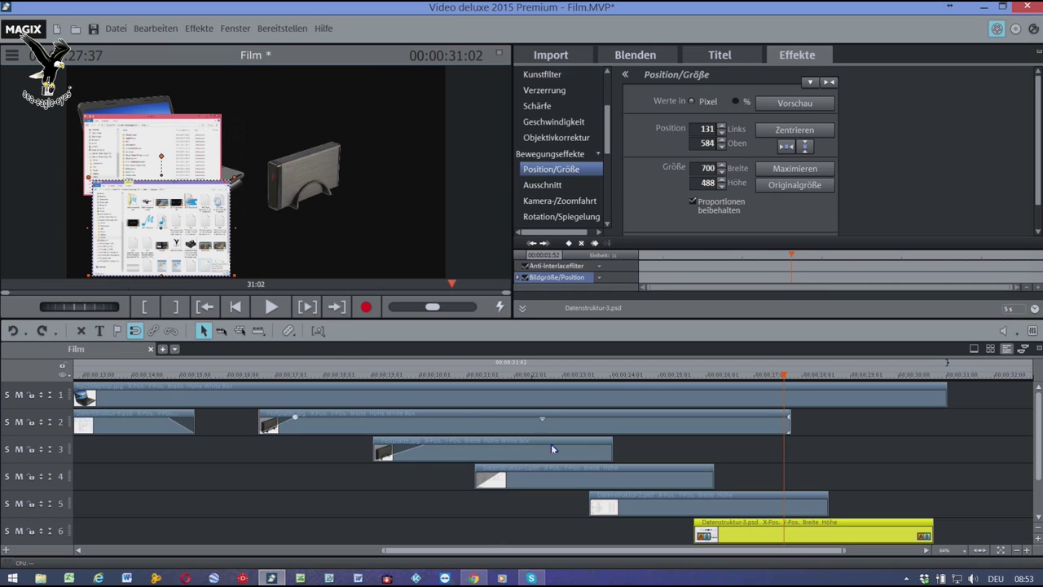
Extend the track 3 hard drive, Datenstruktur-1.psd and Datenstruktur-2.psd clips to 00:00:31:23, and the track 2 hard drive clip to the end of Datenstruktur-3.psd.
left_click_drag(611, 454, 963, 473)
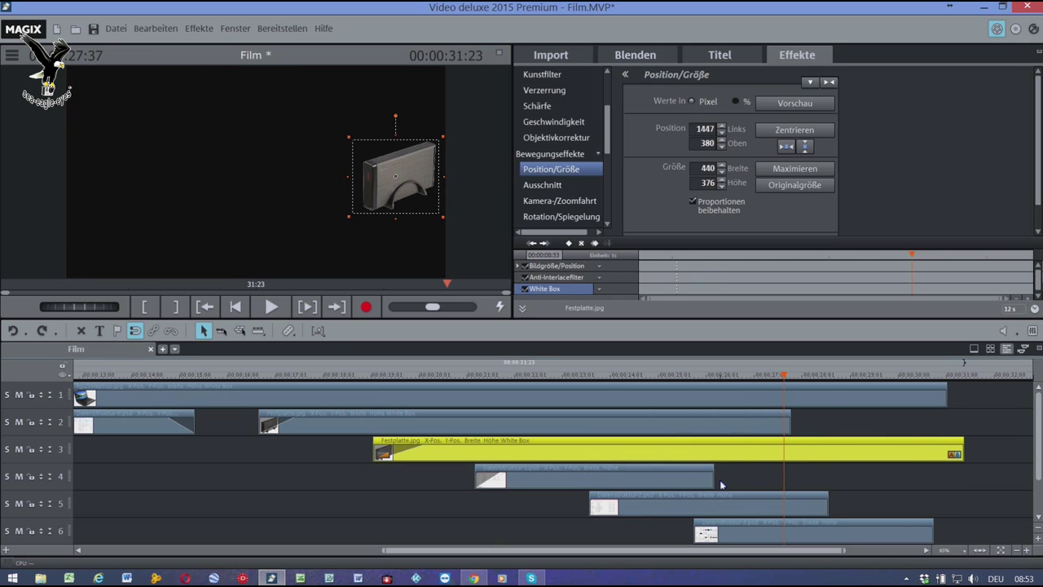
left_click_drag(715, 483, 964, 488)
left_click_drag(829, 509, 963, 506)
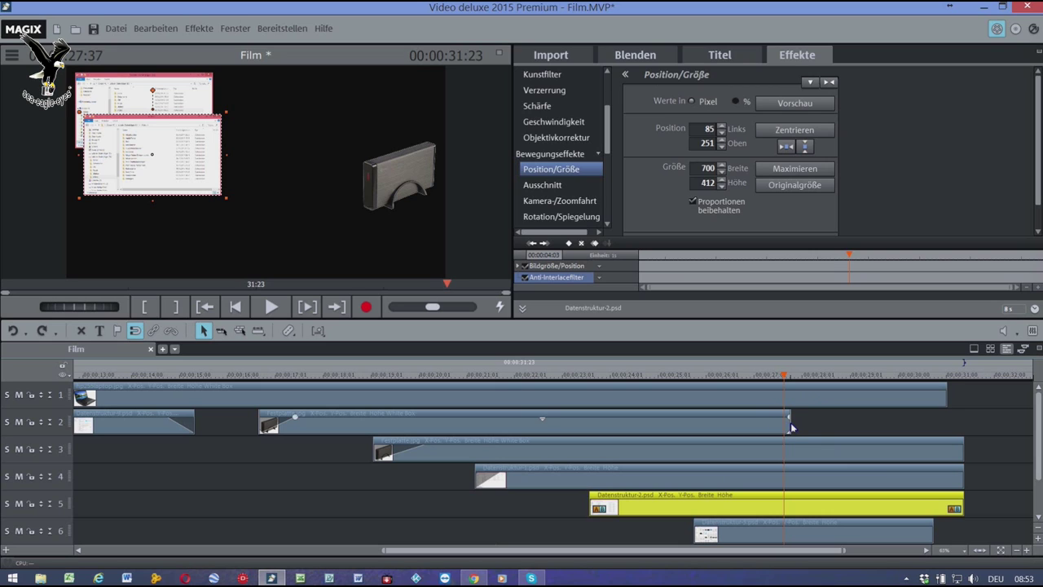
left_click_drag(791, 427, 933, 434)
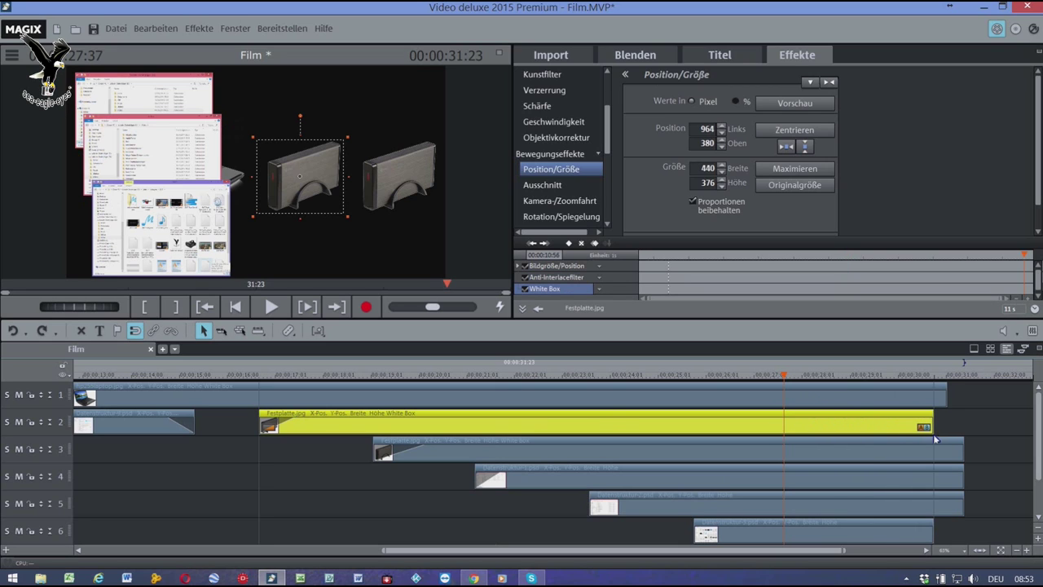
Move the Datenstruktur-3.psd image to about 173 left, 432 top, and shorten the Datenstruktur-1.psd clip to about 29 seconds with a fade-out of about 0.9 seconds.
left_click(599, 482)
left_click(709, 532)
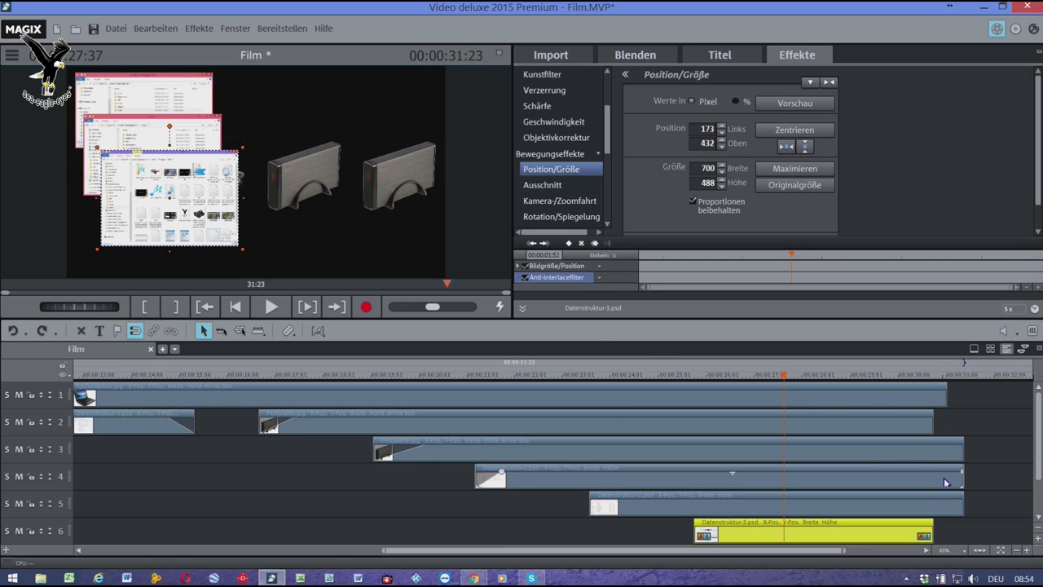
left_click_drag(964, 484, 806, 473)
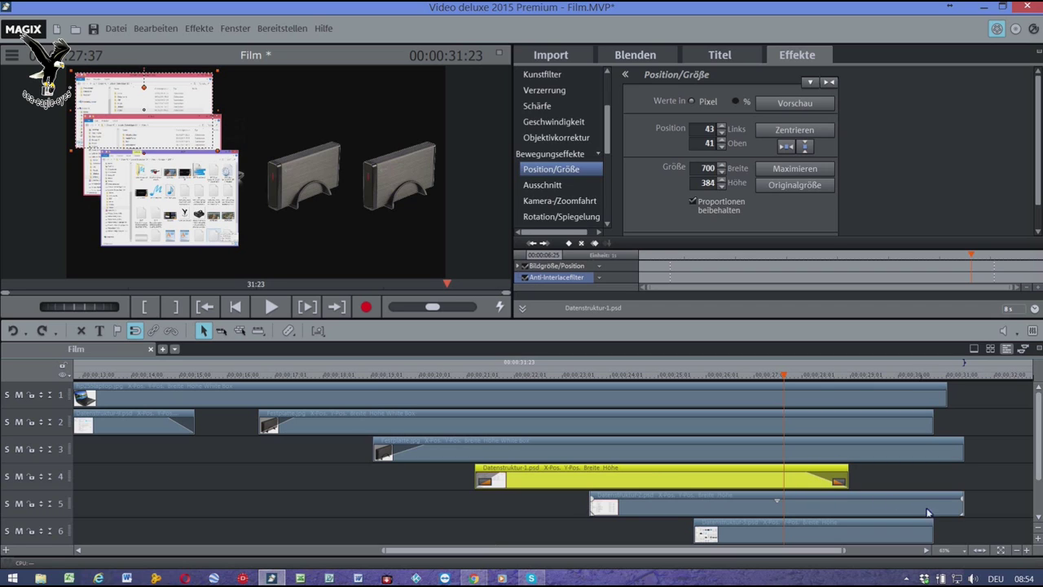
Extend Datenstruktur-3.psd to 00:00:32:44 and trim Datenstruktur-2.psd to the end of the track 2 hard drive clip, with a fade-out of about 0.8 seconds.
left_click_drag(934, 541, 1030, 546)
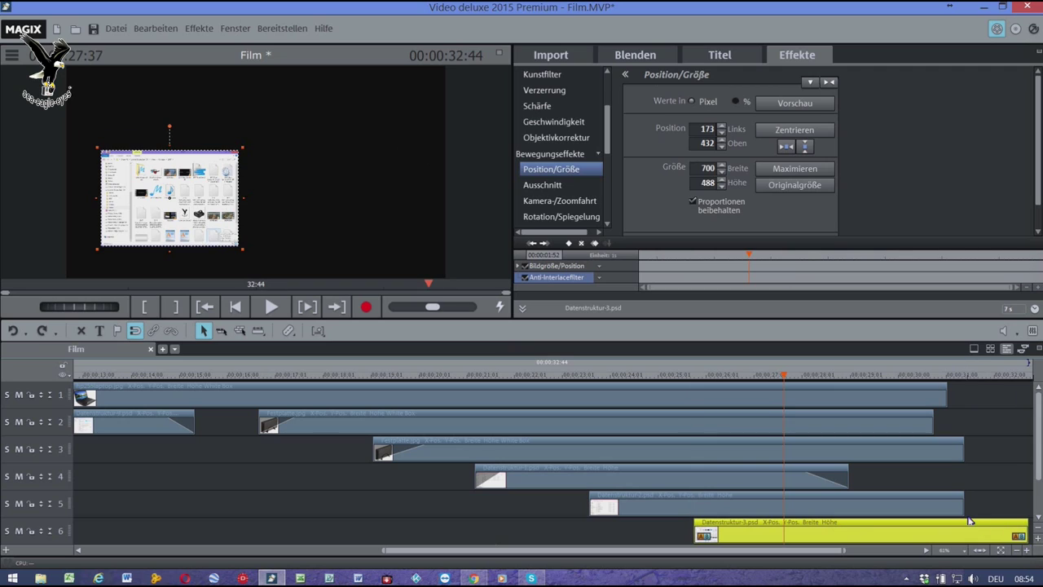
left_click_drag(965, 512, 934, 507)
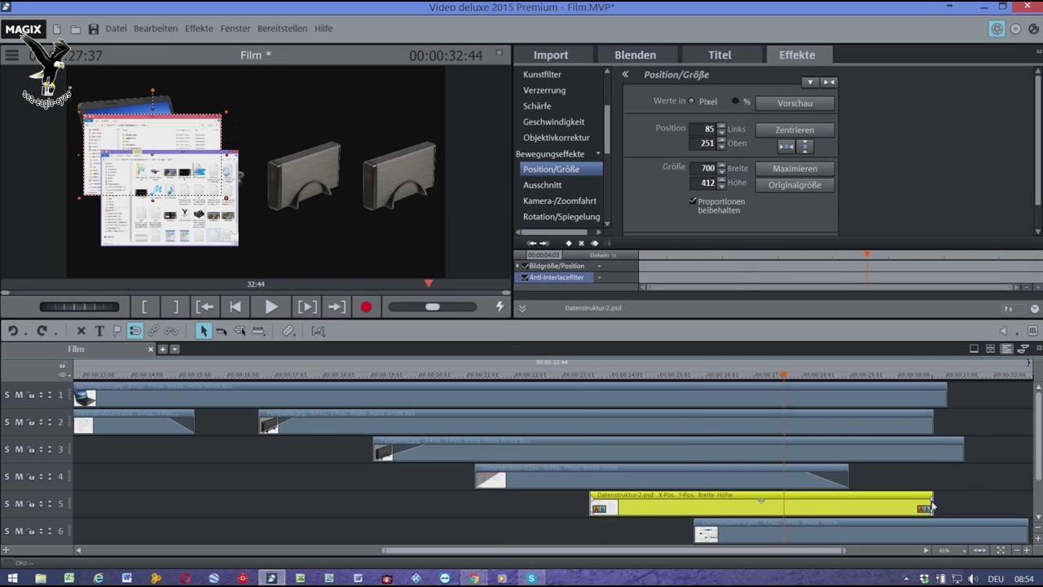
left_click_drag(933, 497, 894, 505)
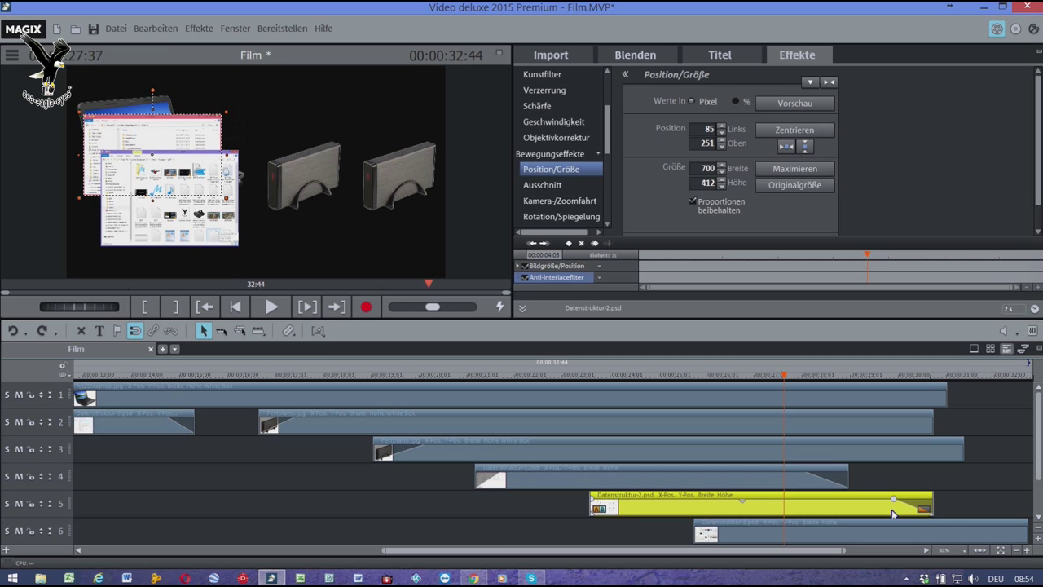
Play the film from about 22.5 seconds and give the Datenstruktur-2.psd and Datenstruktur-3.psd clips fade-ins of about half a second.
left_click(532, 377)
key("space")
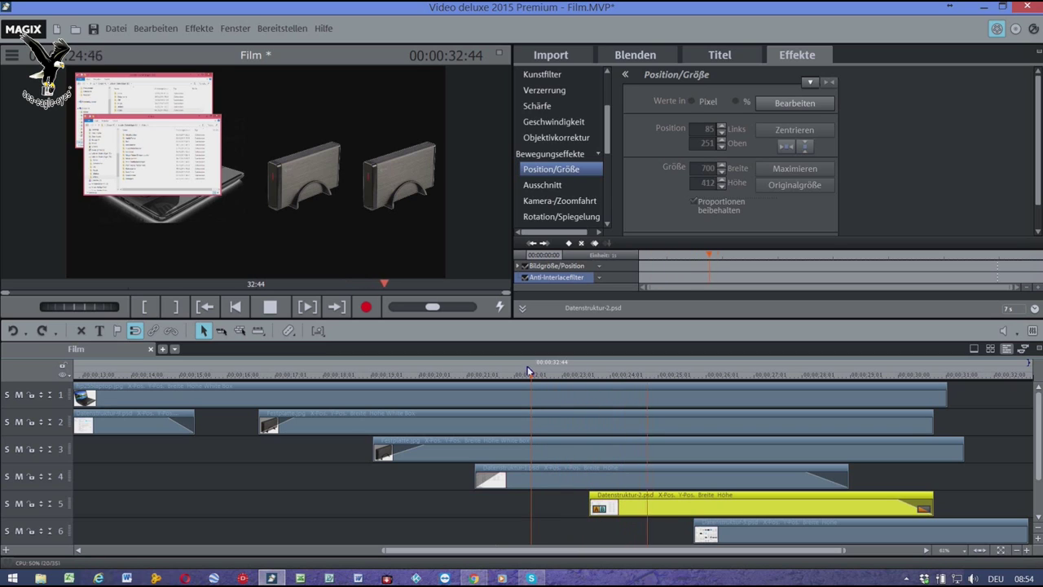
key("space")
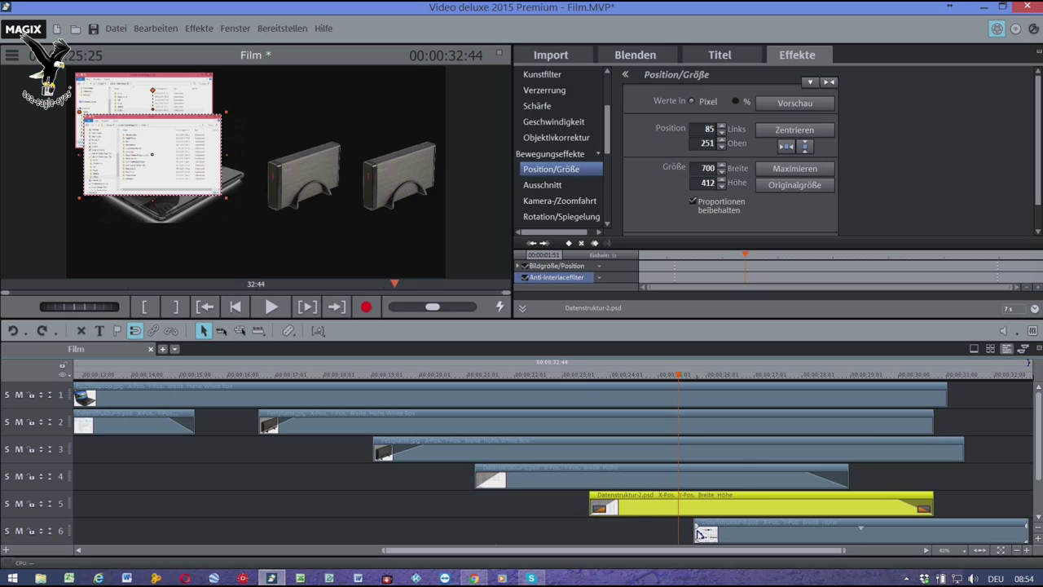
left_click(699, 534)
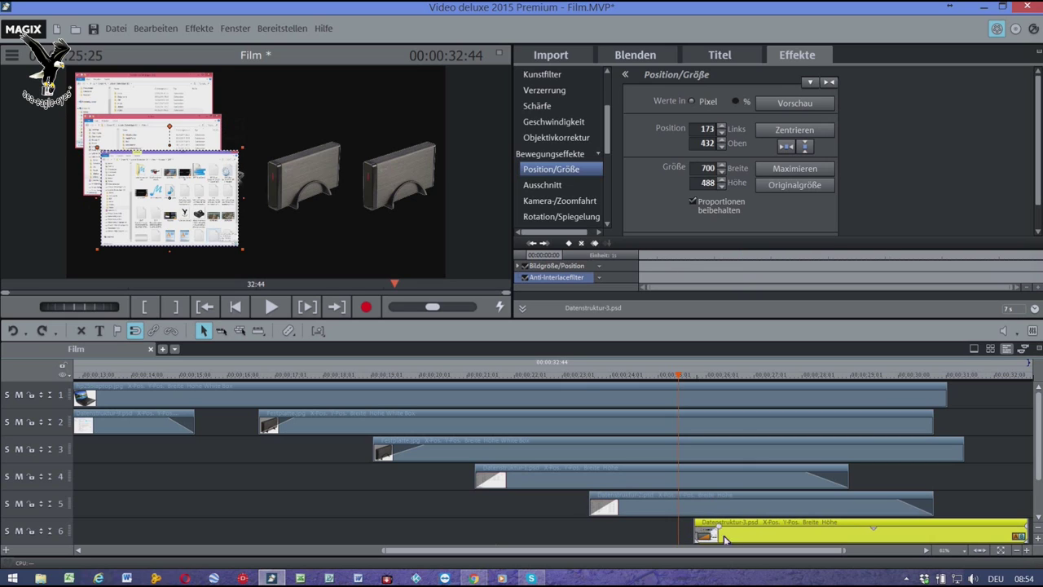
Play the film up to 00:00:29:21 and set a Bildgröße/Position keyframe with the Datenstruktur-2.psd and Datenstruktur-3.psd clips both selected.
double_click(508, 378)
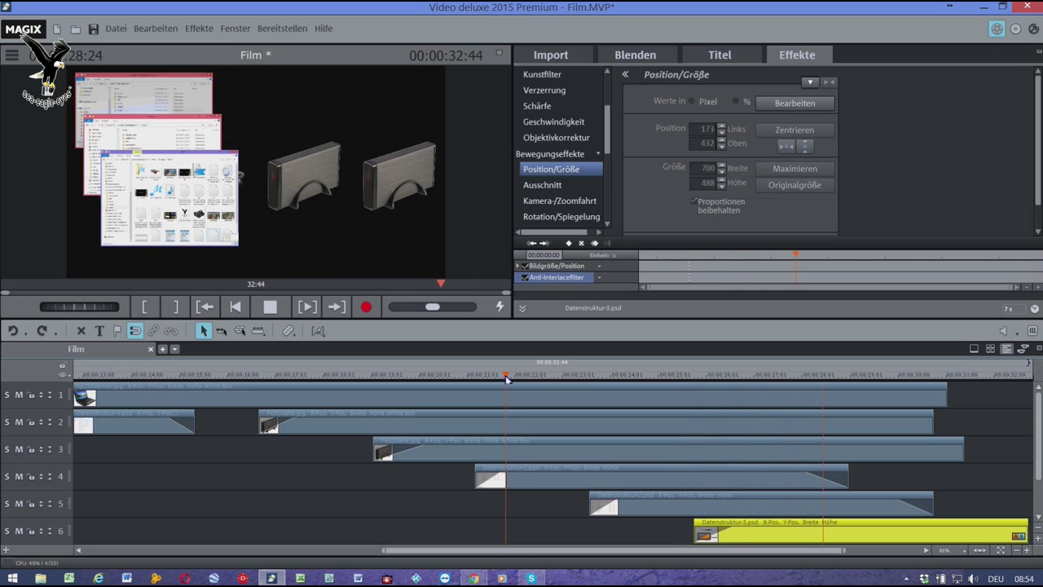
key("space")
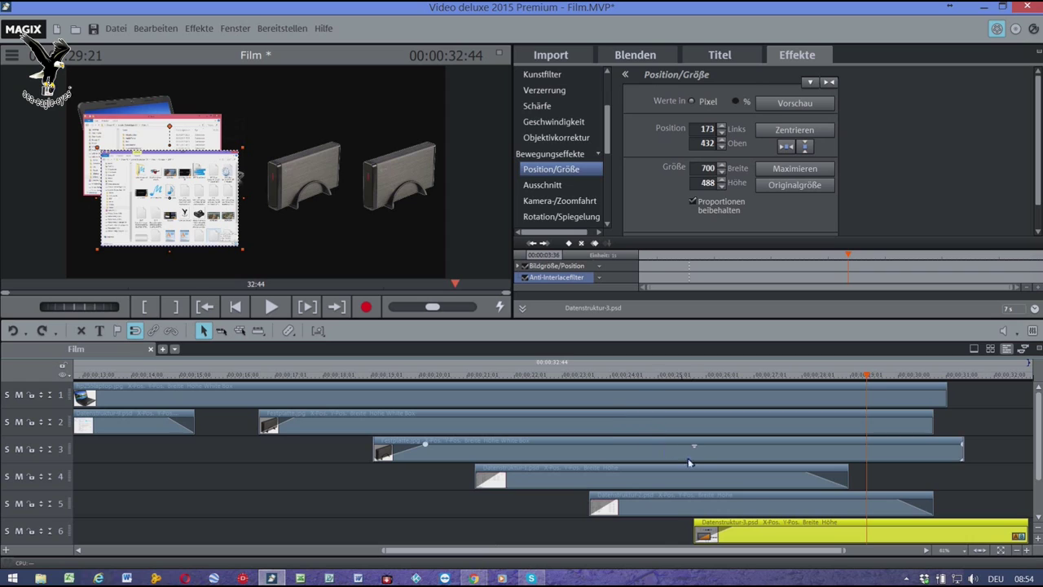
left_click(851, 511)
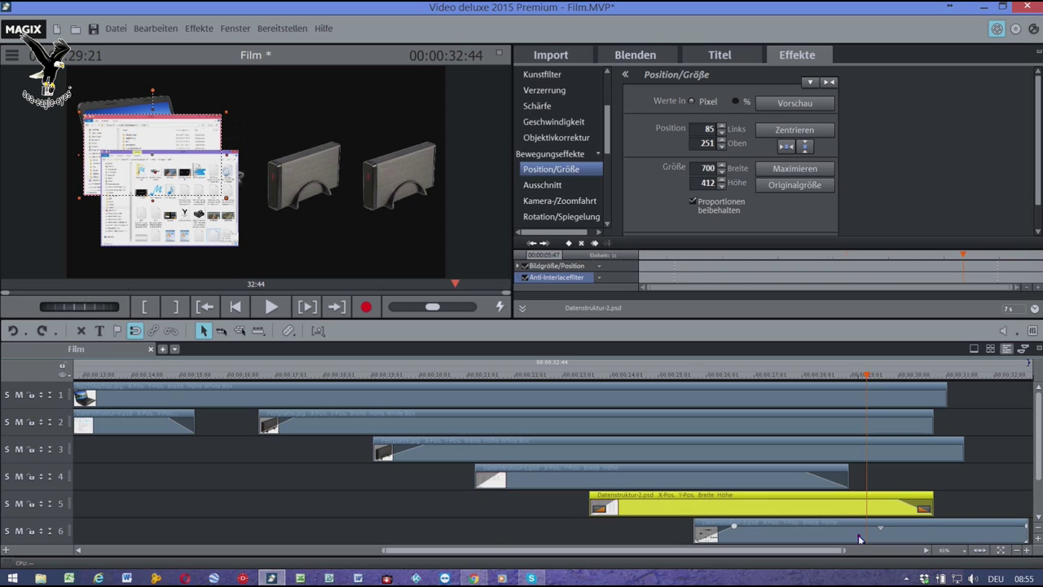
left_click(860, 539, "ctrl")
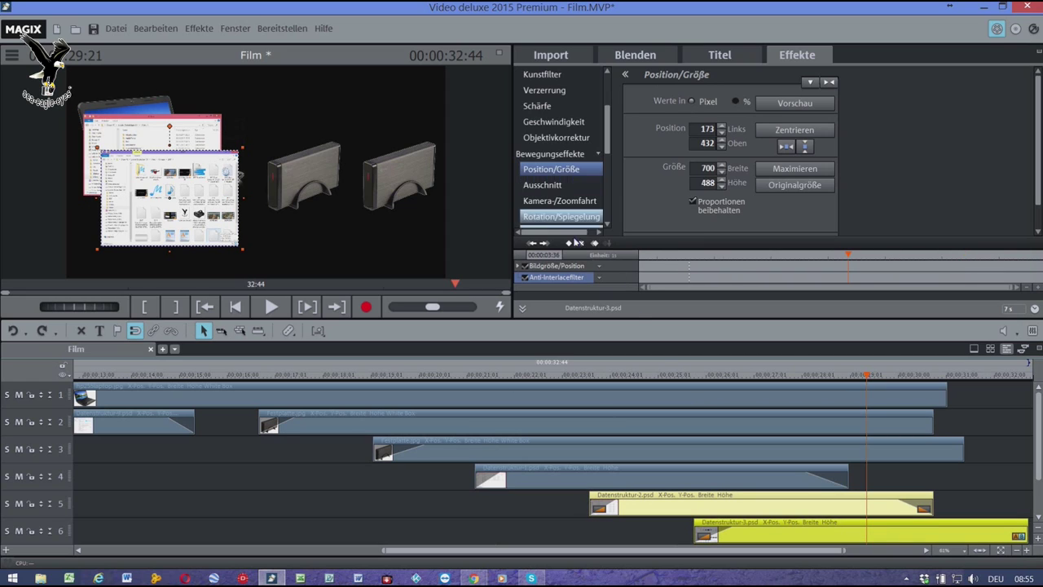
left_click(570, 244)
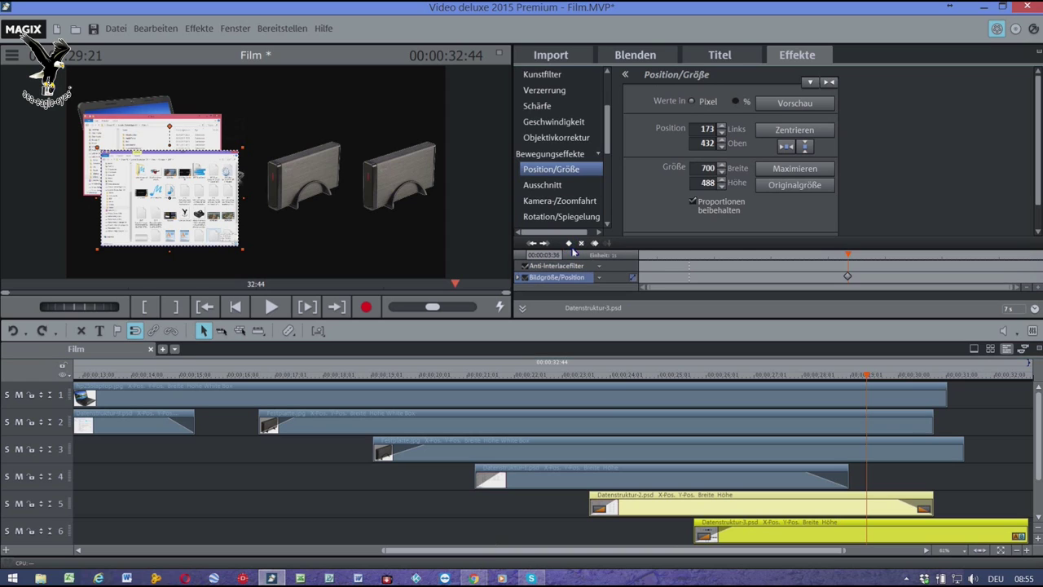
Set a Bildgröße/Position keyframe at 05:47 in the Datenstruktur-2.psd clip and move its image to about 103 left and 83 top.
left_click(858, 509)
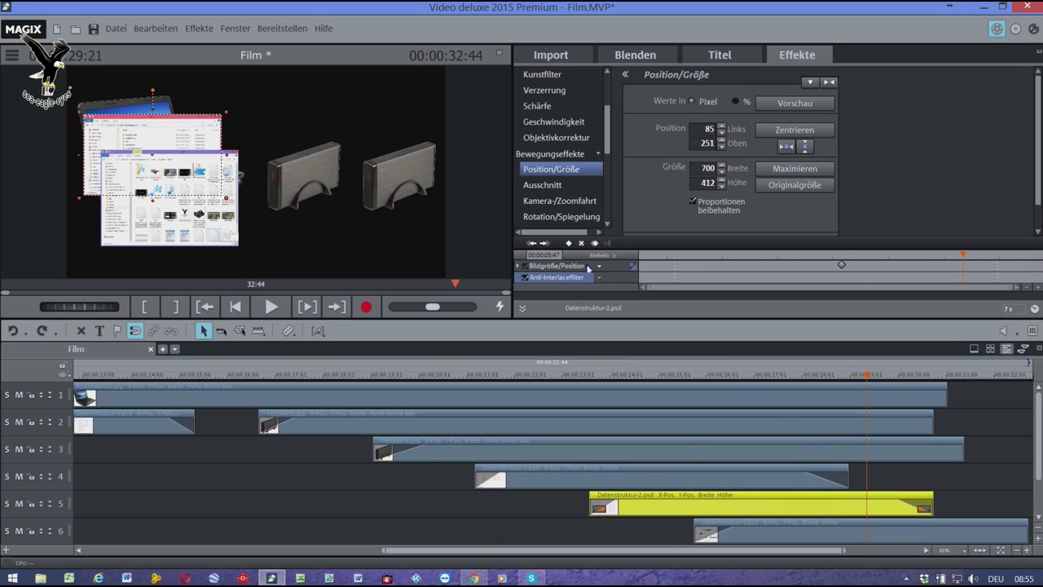
left_click(568, 243)
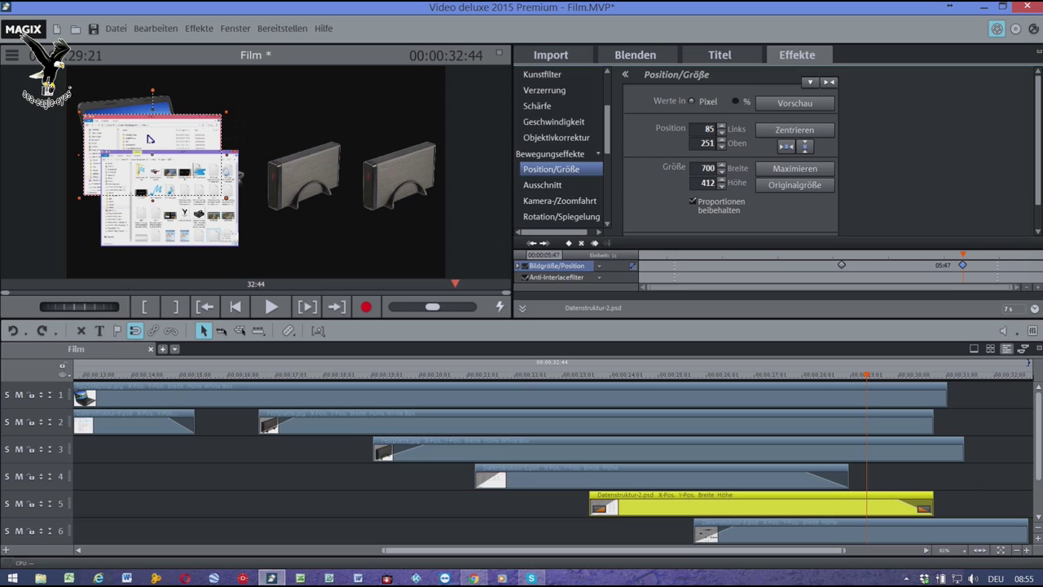
left_click_drag(151, 140, 152, 107)
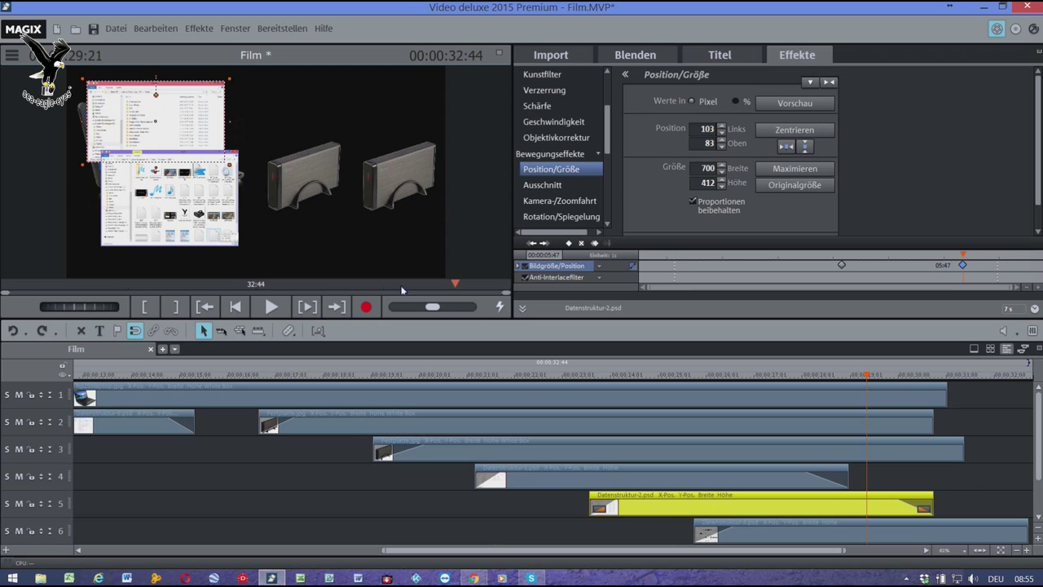
Move the Datenstruktur-3.psd image to about 186 left and 230 top at 00:00:29:21, and to about 222 left and 416 top at 00:00:27:14.
left_click(839, 535)
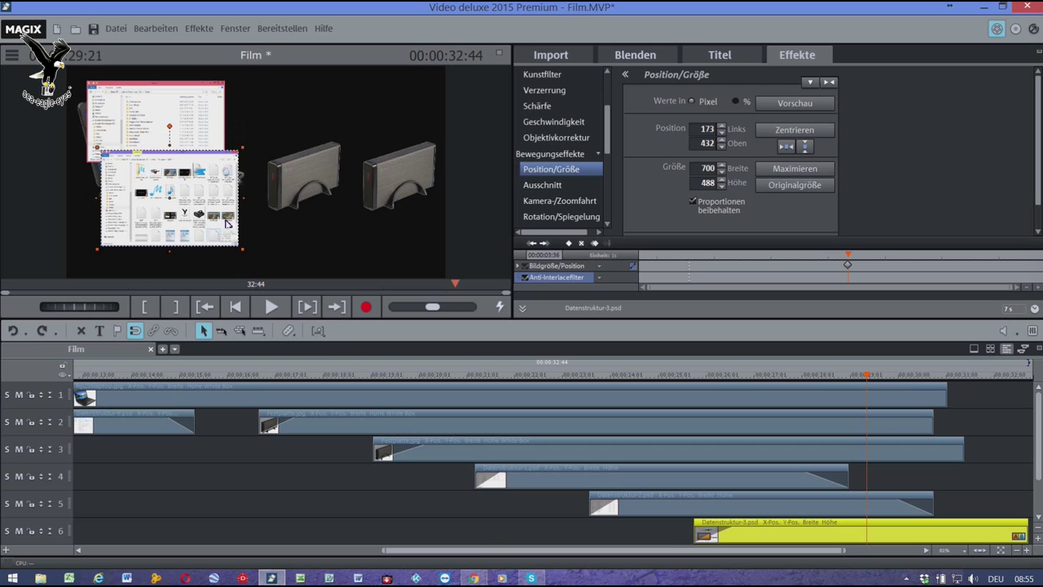
left_click_drag(182, 203, 187, 171)
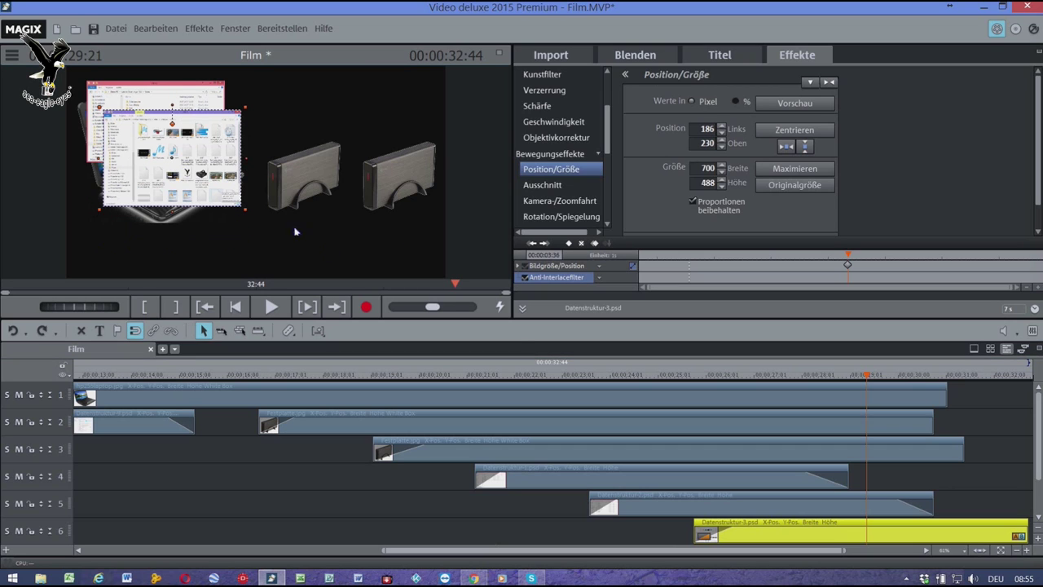
left_click(586, 376)
key("space")
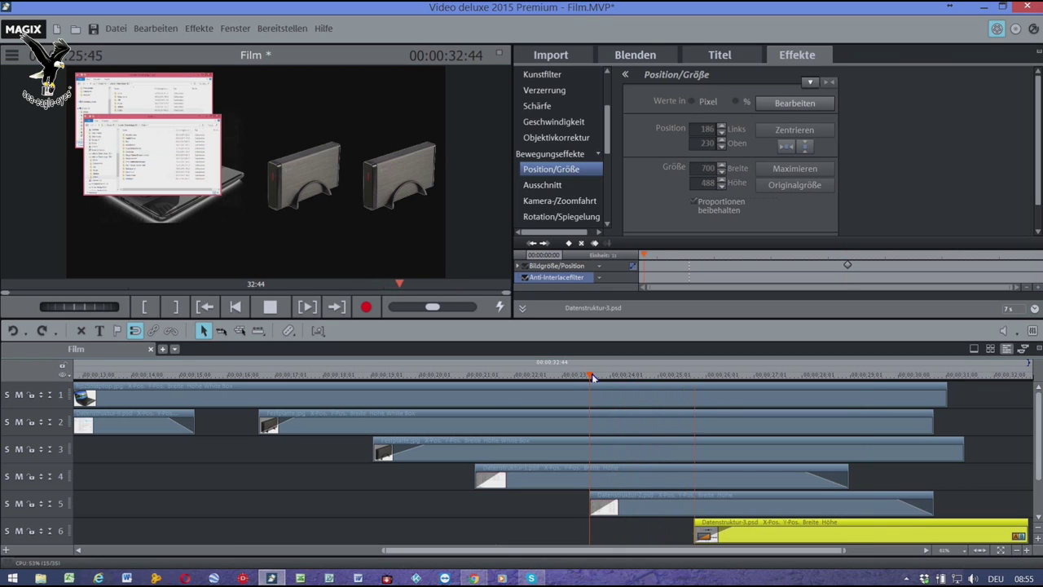
key("space")
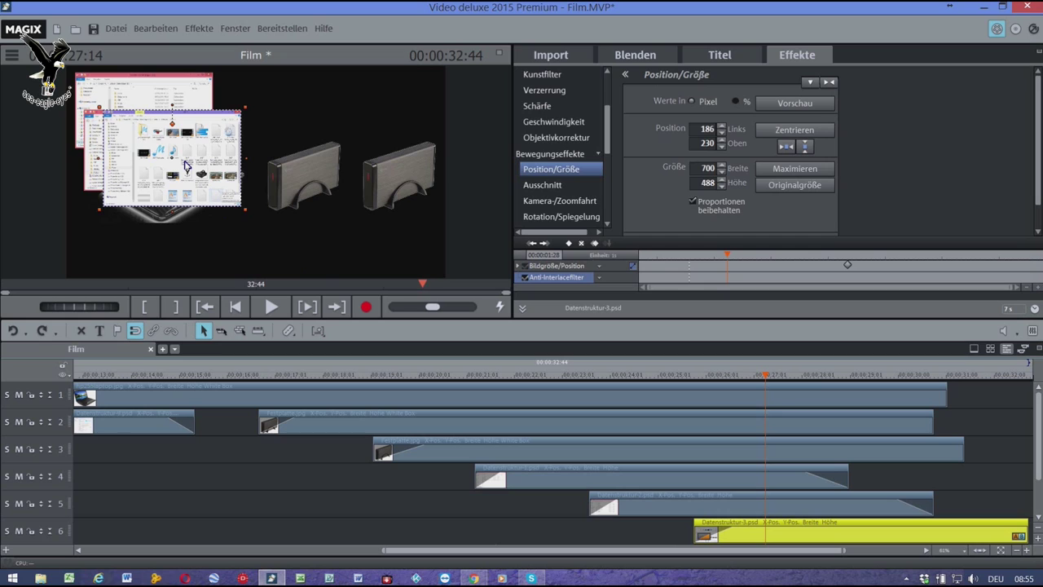
left_click_drag(186, 166, 193, 200)
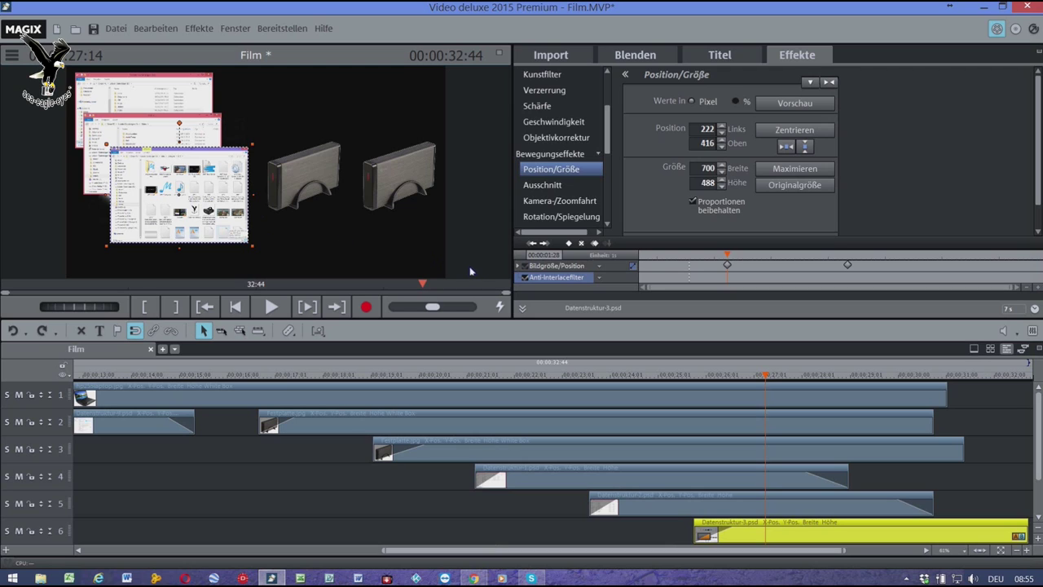
Play the film up to 00:00:30:48 and set a Bildgröße/Position keyframe there in the Datenstruktur-3.psd clip.
left_click(532, 377)
key("space")
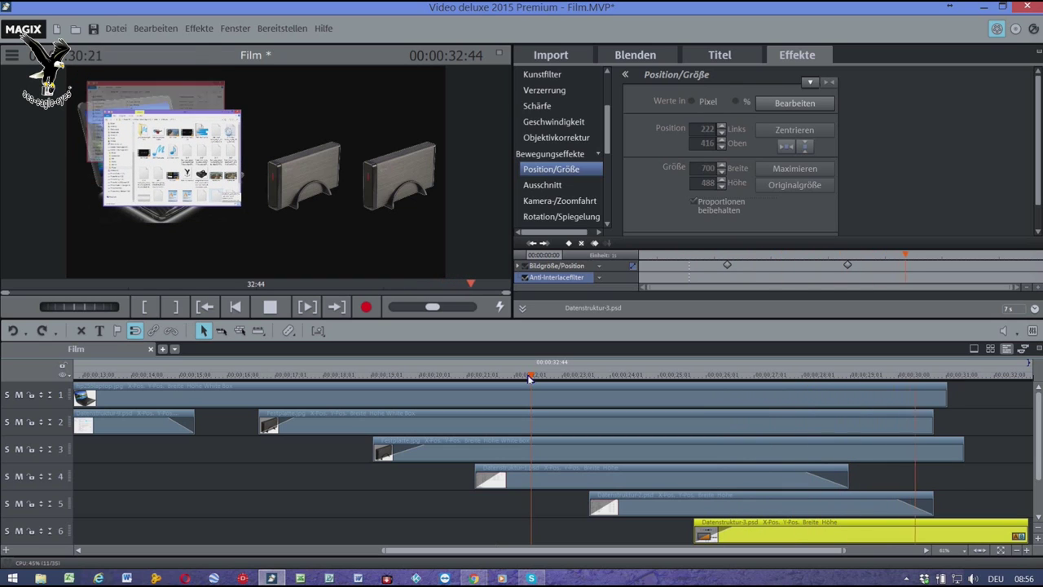
left_click(596, 420)
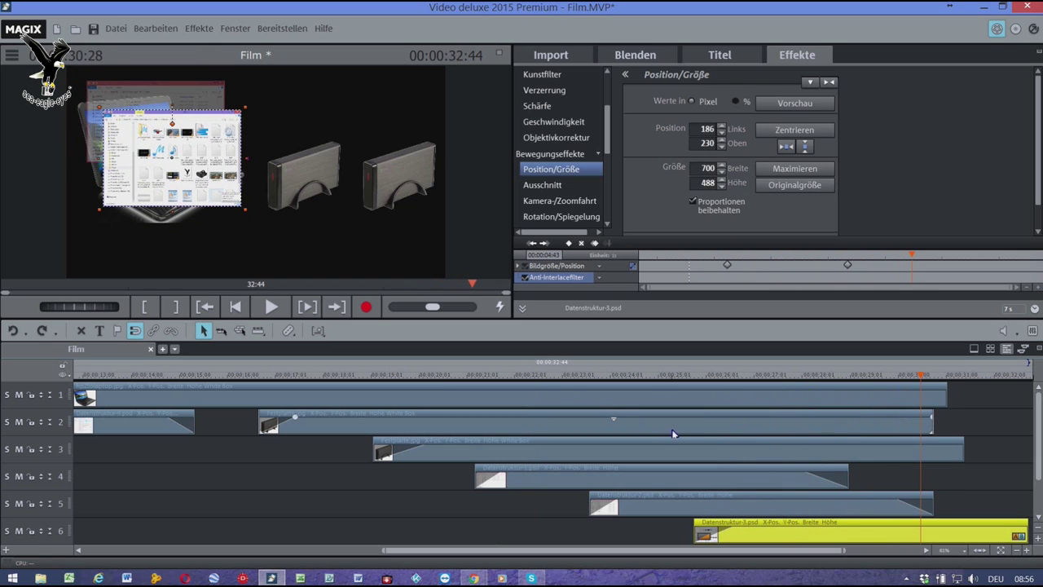
key("space")
key("space")
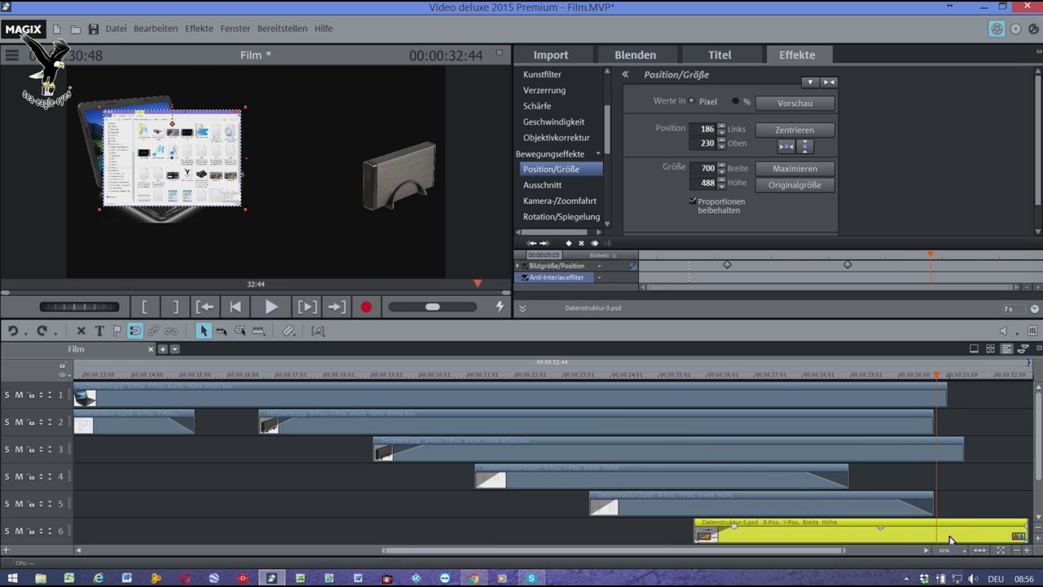
left_click(569, 244)
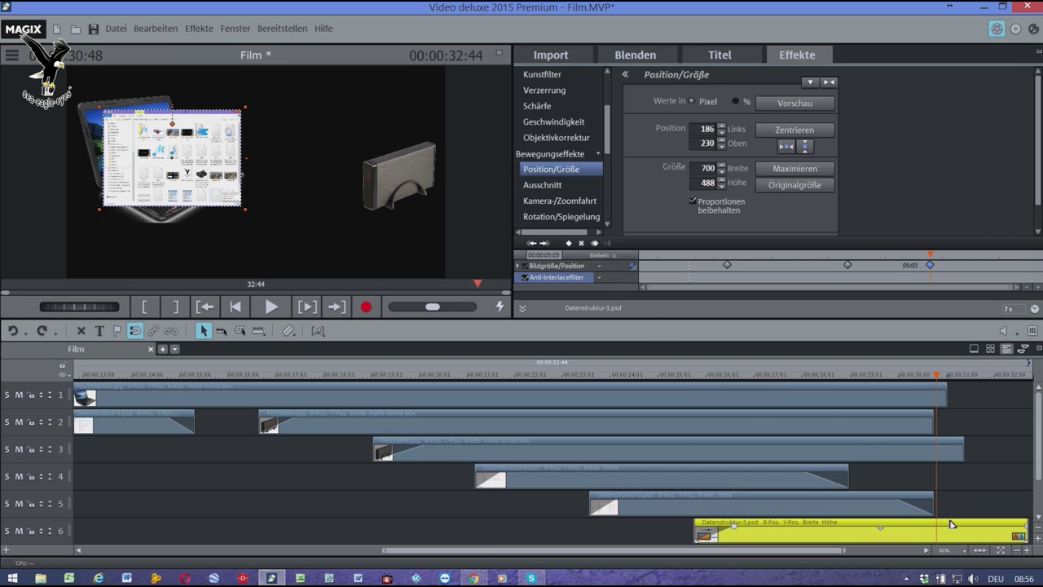
Extend the laptop clip and both hard drive clips to 00:00:35:46 and play the film to 00:00:32:40.
key("space")
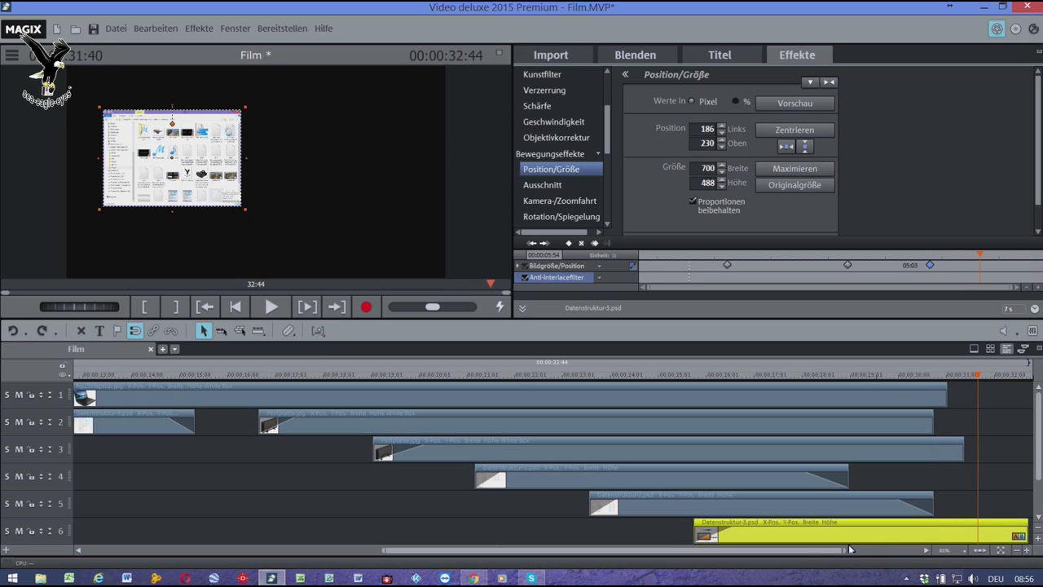
left_click_drag(812, 555, 886, 555)
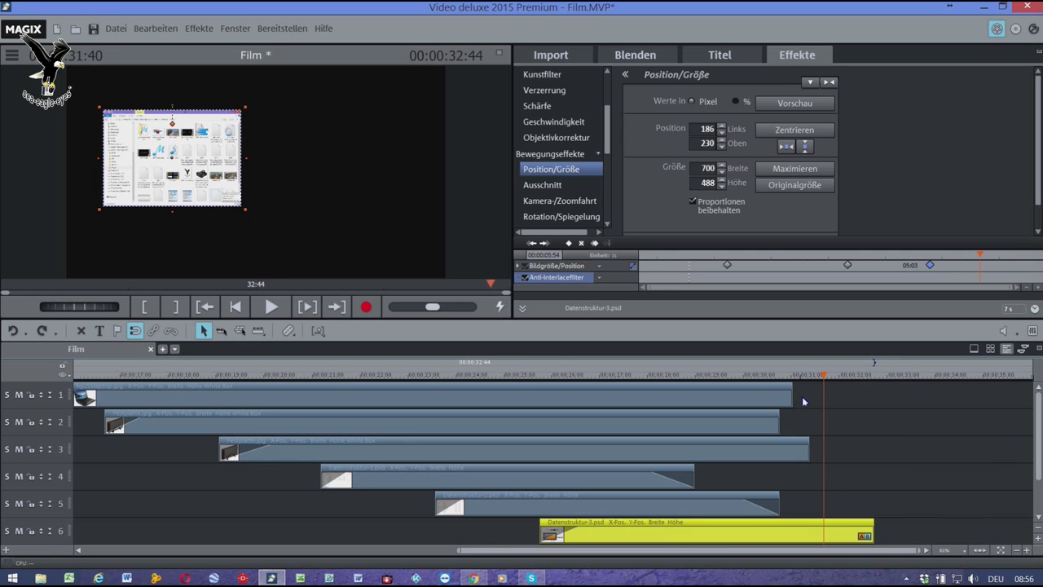
key("ctrl+z")
key("space")
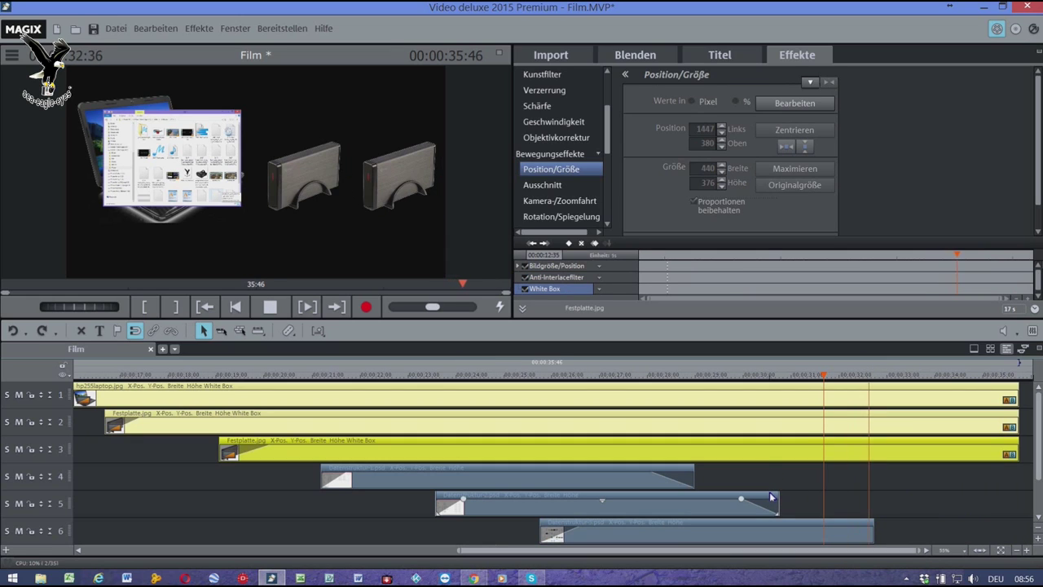
key("space")
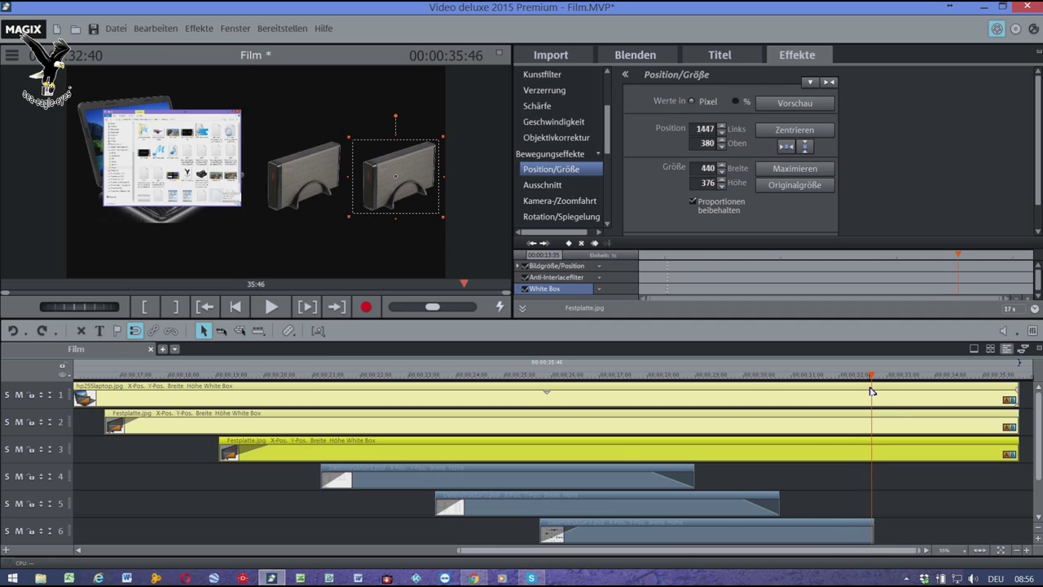
Set another Bildgröße/Position keyframe in the Datenstruktur-3.psd clip at 06:04, about one second after its third keyframe.
left_click(815, 542)
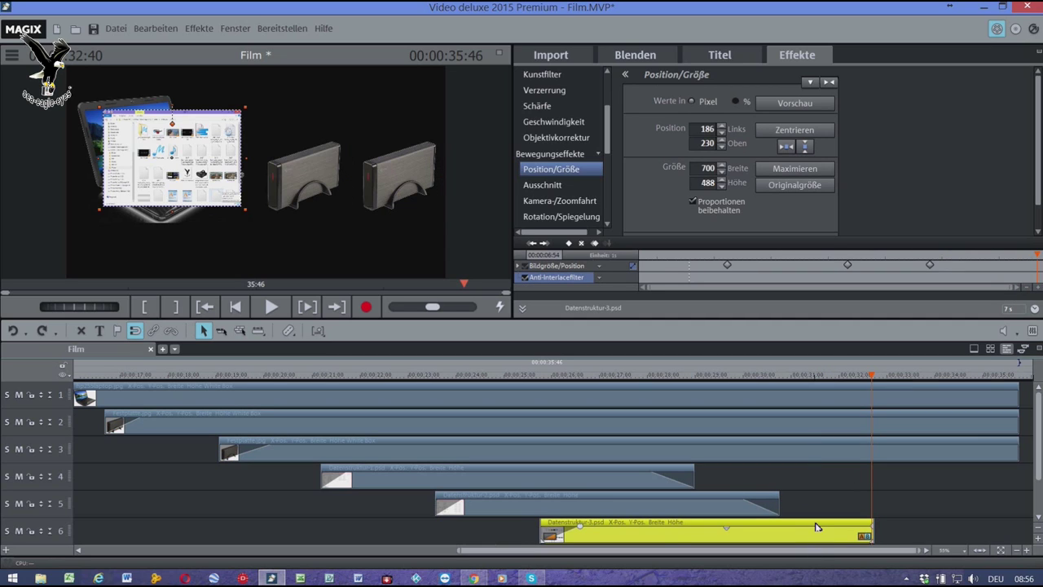
left_click(931, 266)
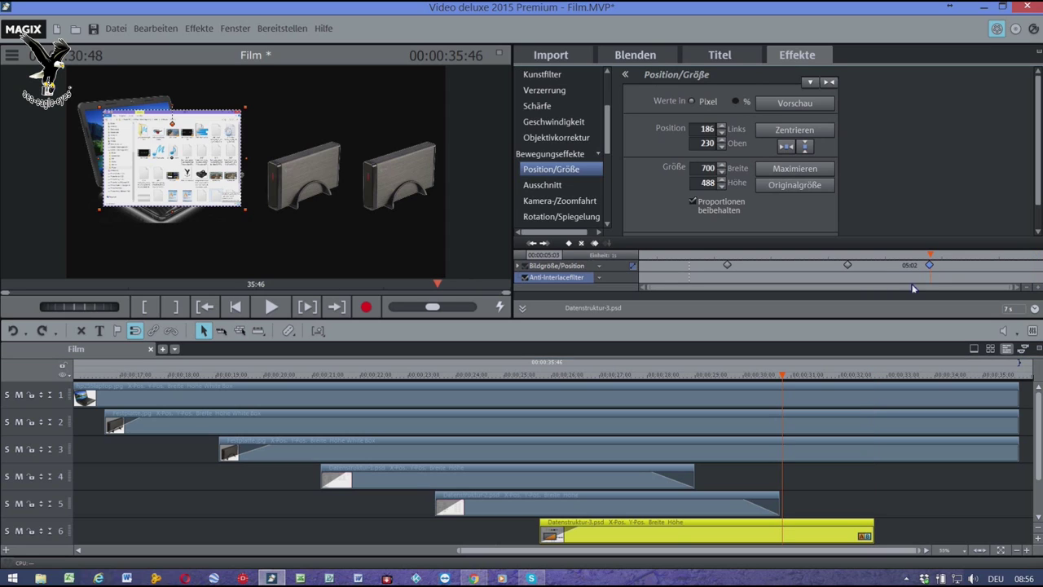
left_click_drag(934, 257, 991, 257)
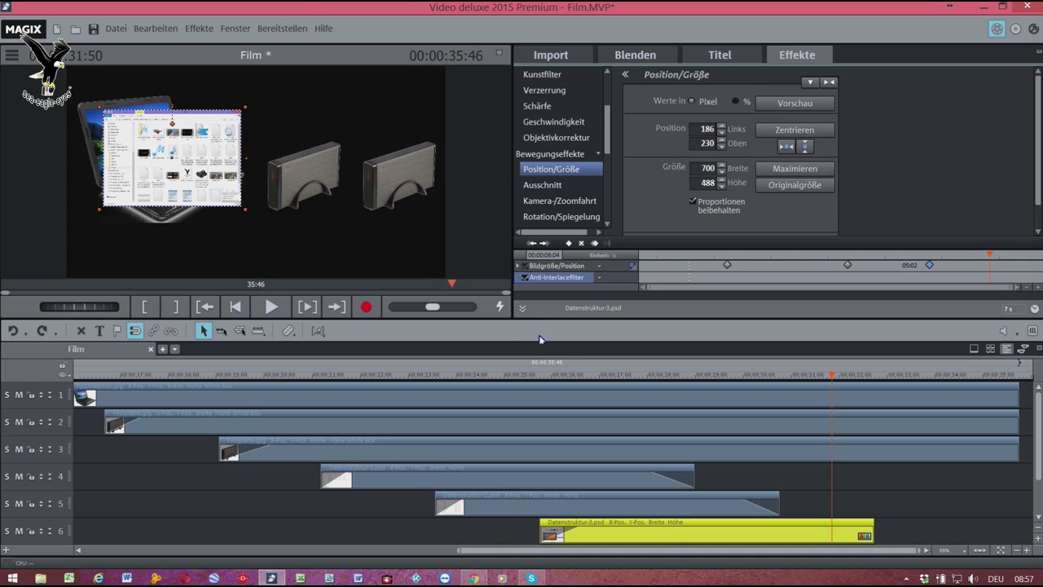
left_click(569, 243)
Extend Datenstruktur-3.psd to about 35.4 seconds and move its image at 00:00:31:50 to about 91 left and 73 top.
left_click_drag(875, 538, 1001, 547)
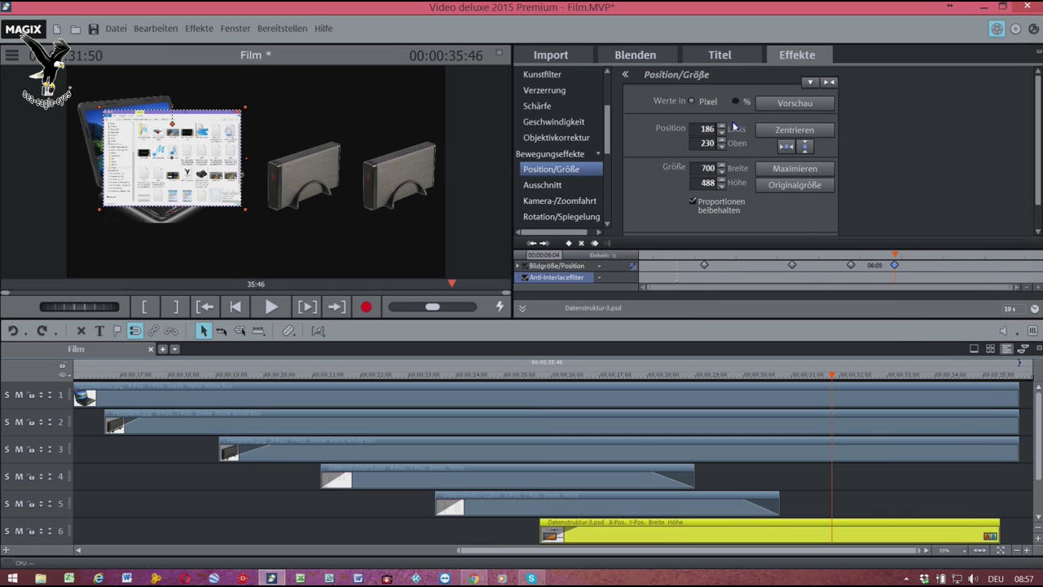
left_click_drag(188, 165, 169, 132)
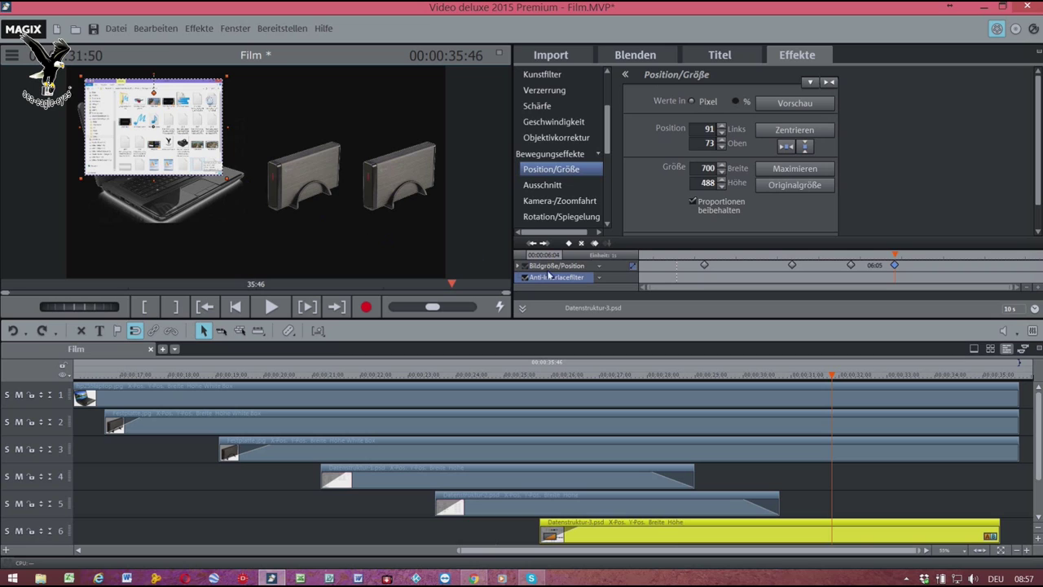
left_click(776, 104)
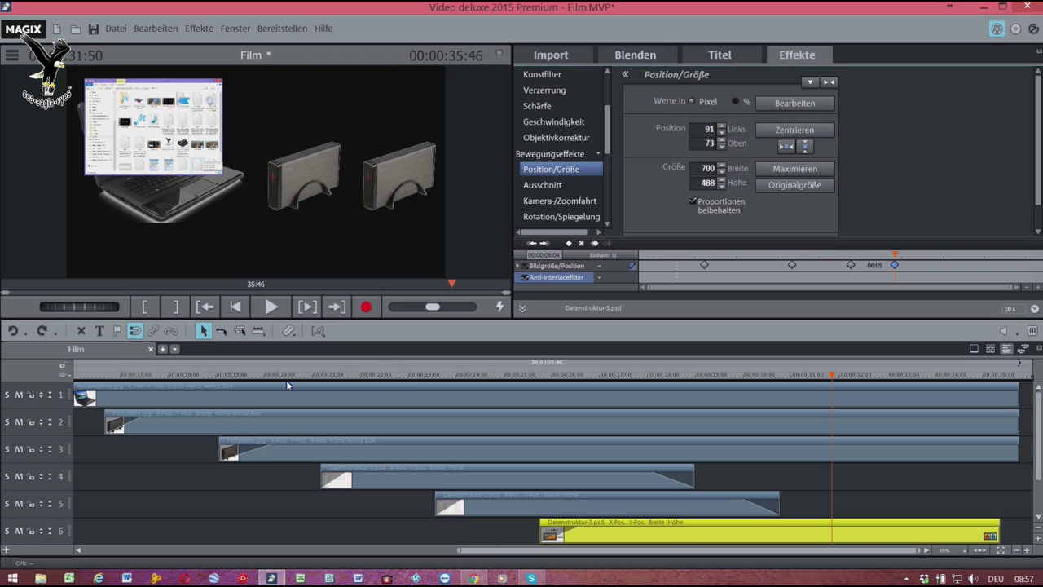
Play the film from about 19 seconds to 00:00:33:24 to check the movements of the data-structure images.
left_click(220, 377)
key("space")
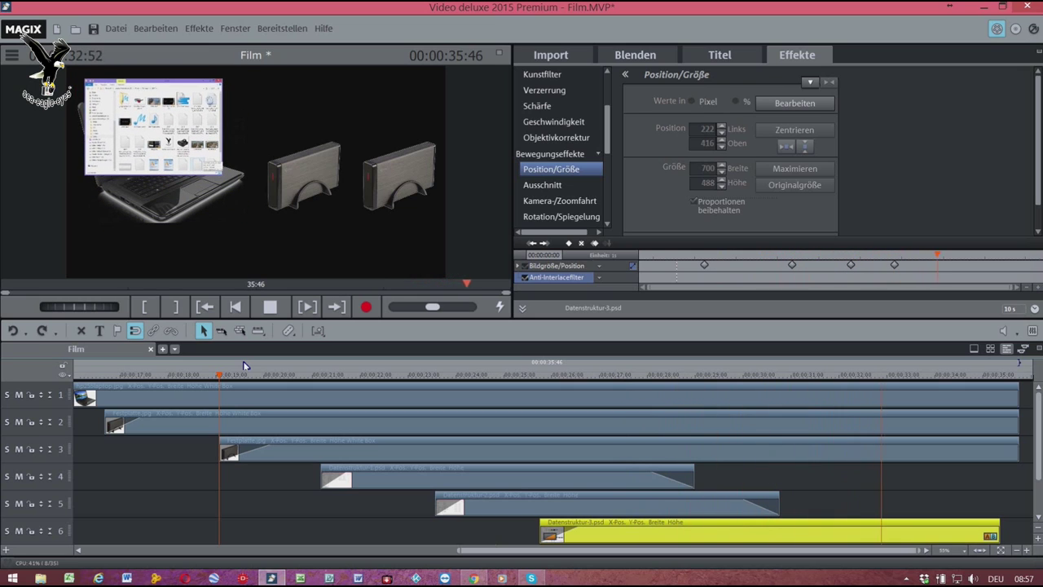
left_click(606, 436)
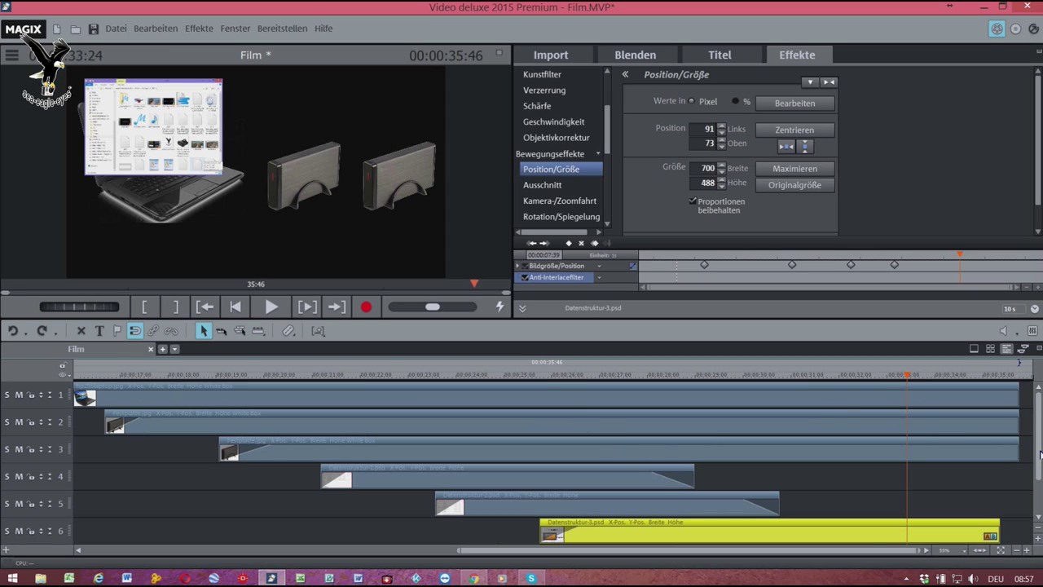
Preview Datenstruktur-4.psd from the Hardware folder and add it to track 7, starting at about 00:00:33:17.
scroll(1040, 454, "down", 2)
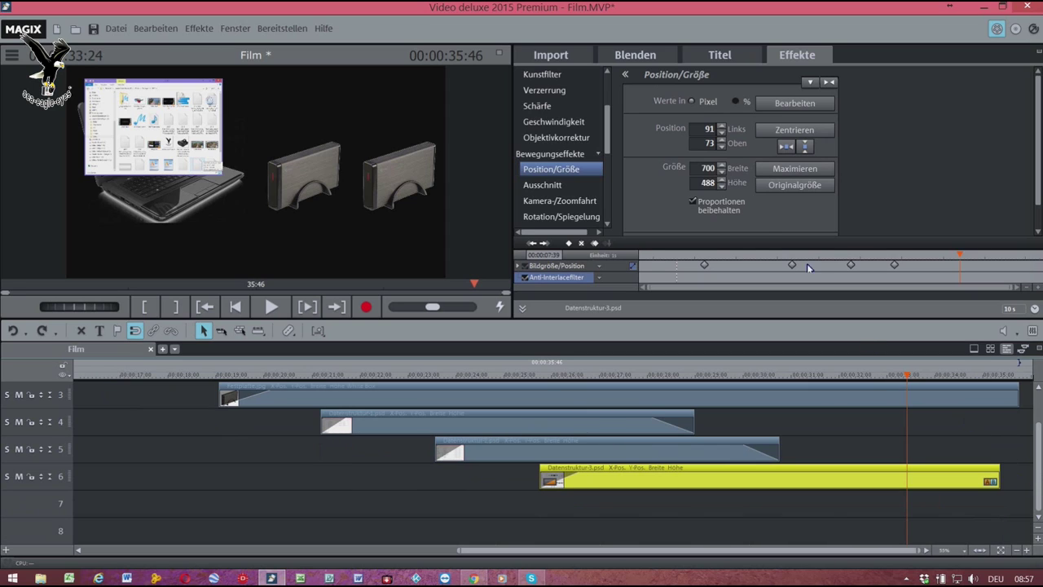
left_click(549, 60)
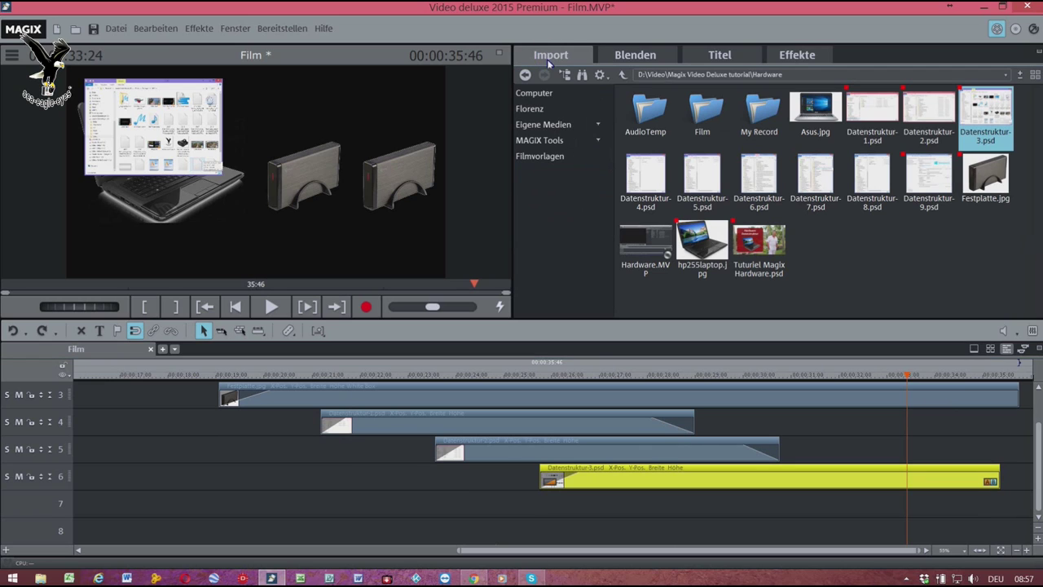
mouse_move(694, 164)
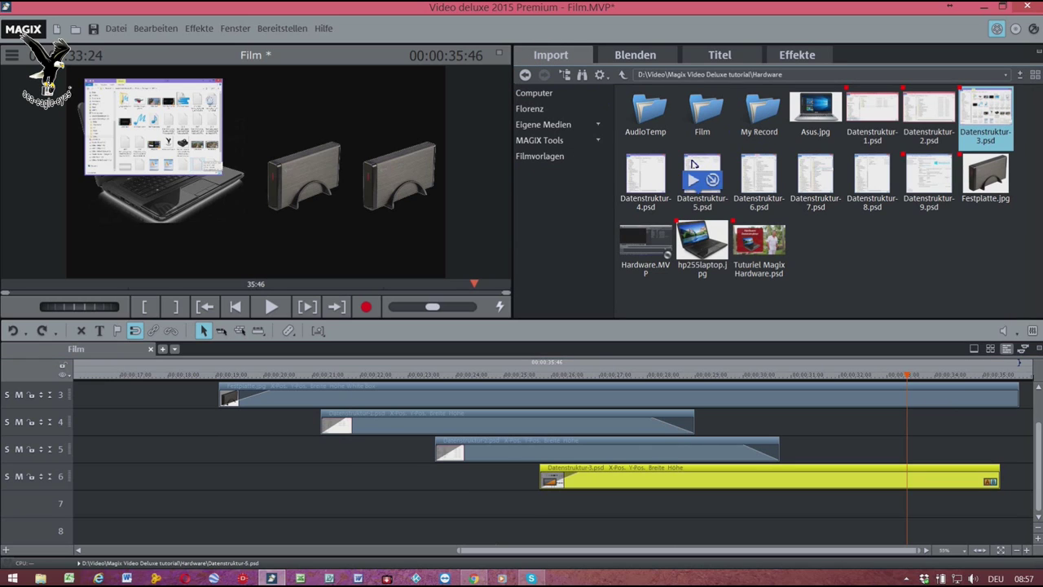
mouse_move(637, 180)
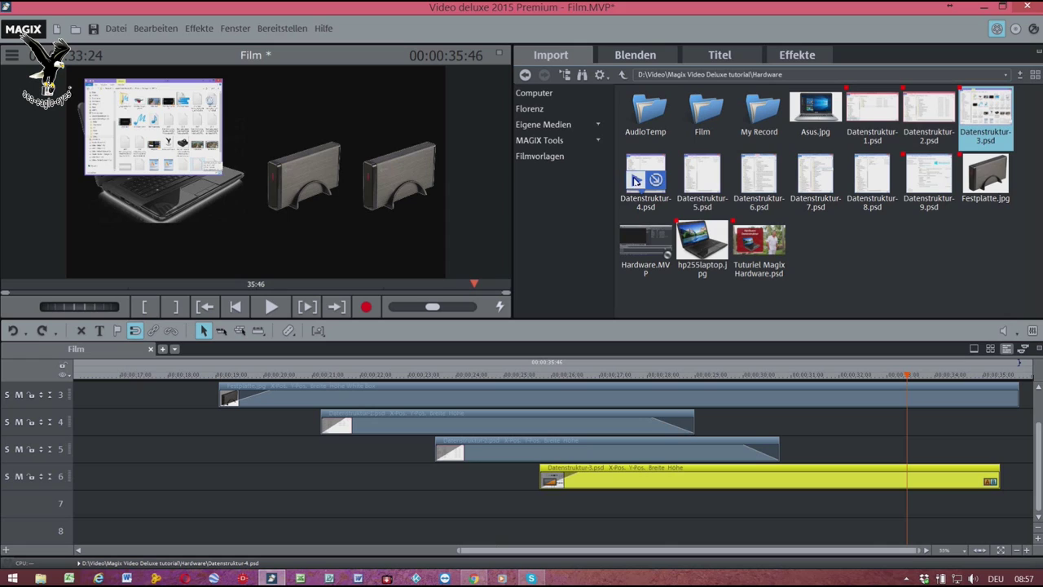
left_click(636, 180)
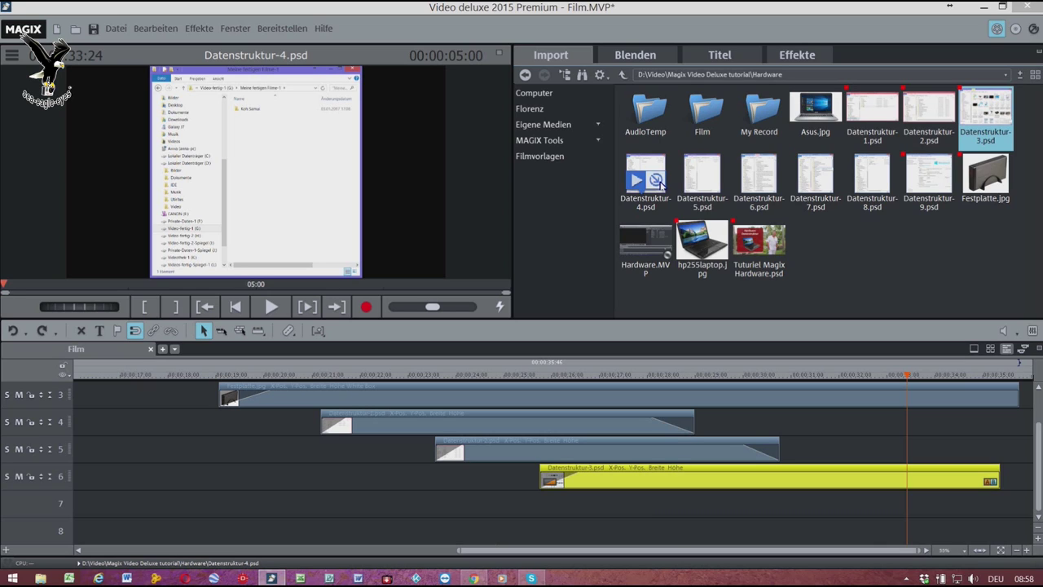
left_click(646, 163)
left_click_drag(645, 164, 950, 517)
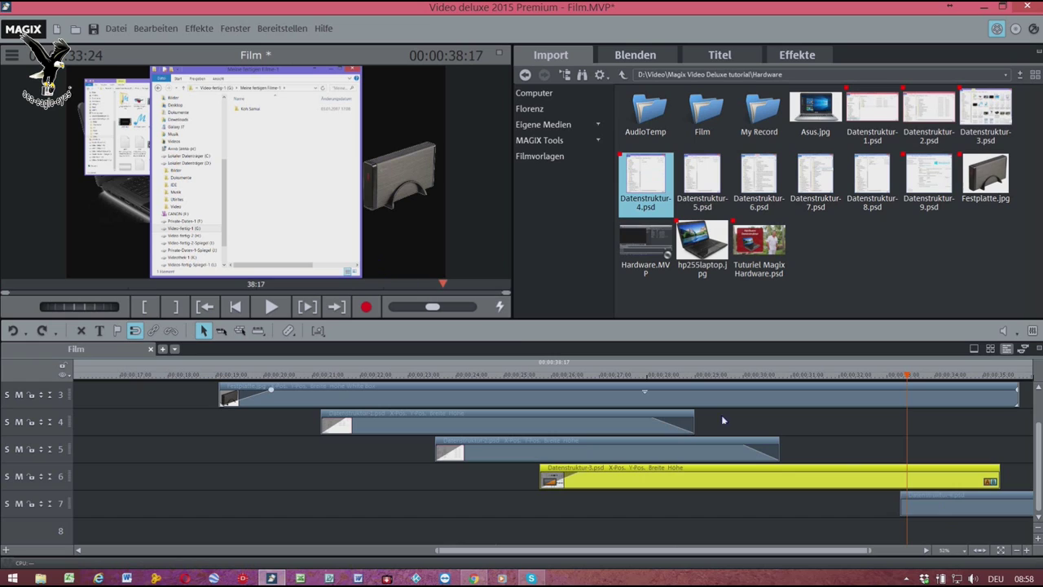
Set the Datenstruktur-4.psd image's width to 700 pixels in its Position/Größe effect.
left_click(962, 511)
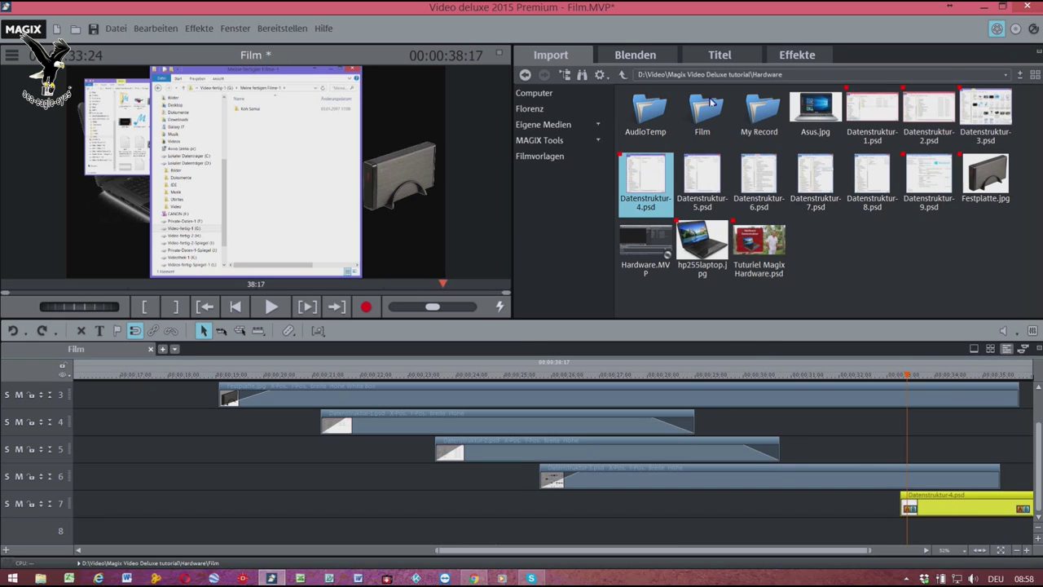
left_click(798, 55)
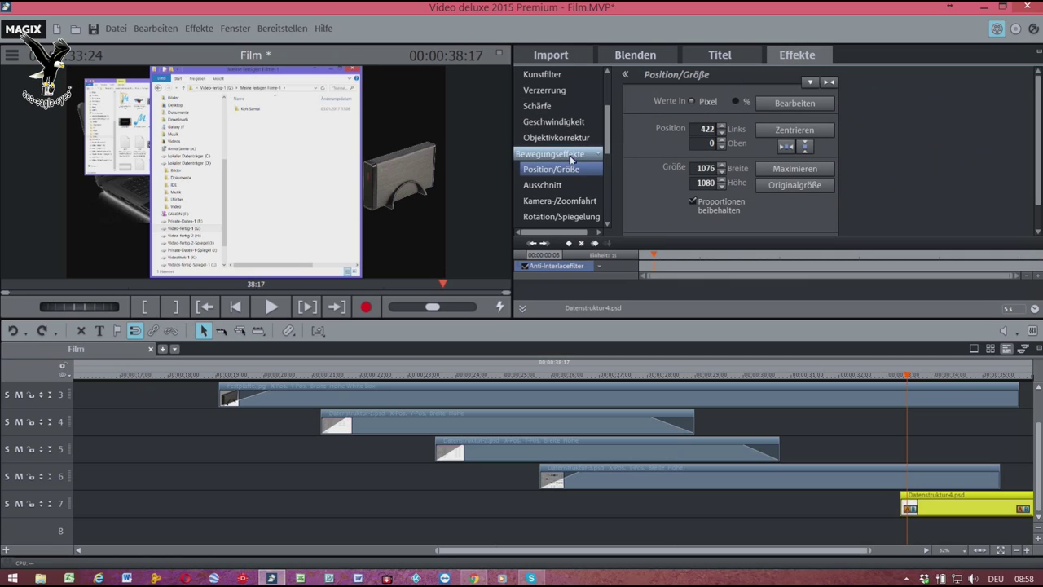
left_click(721, 172)
type("700")
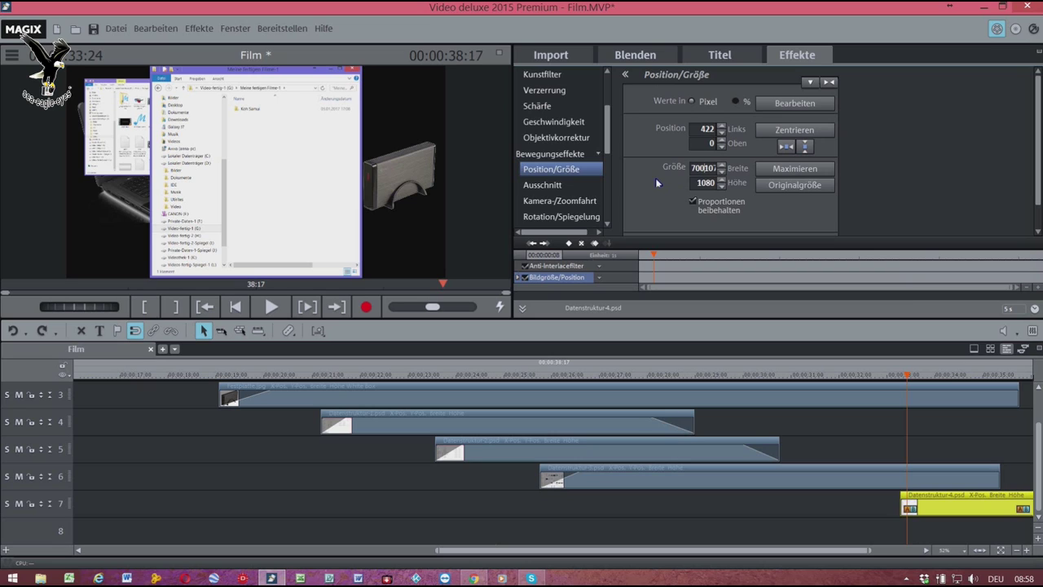
key("Return")
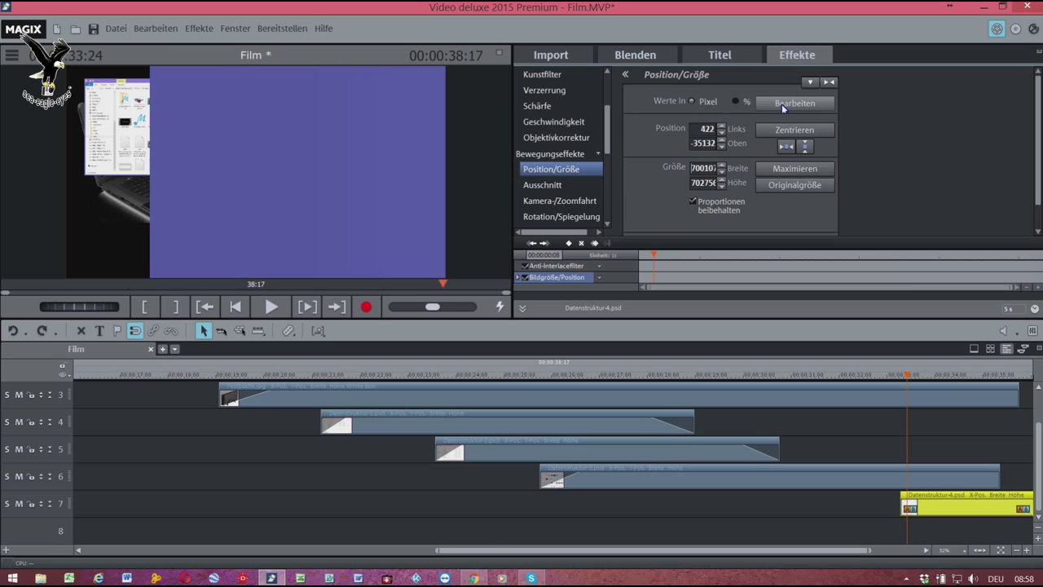
left_click(782, 104)
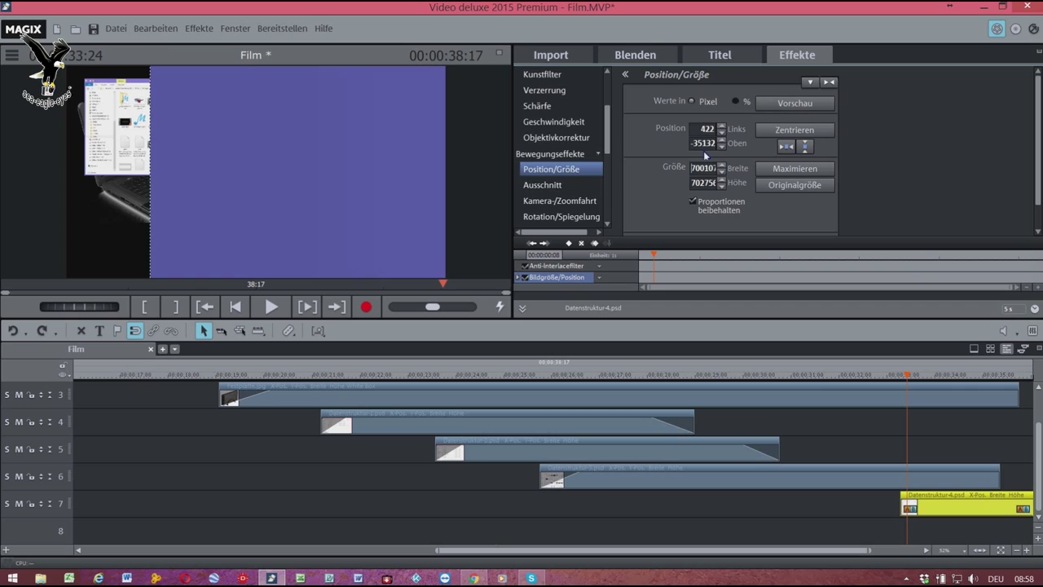
key("BackSpace")
type("700")
key("Return")
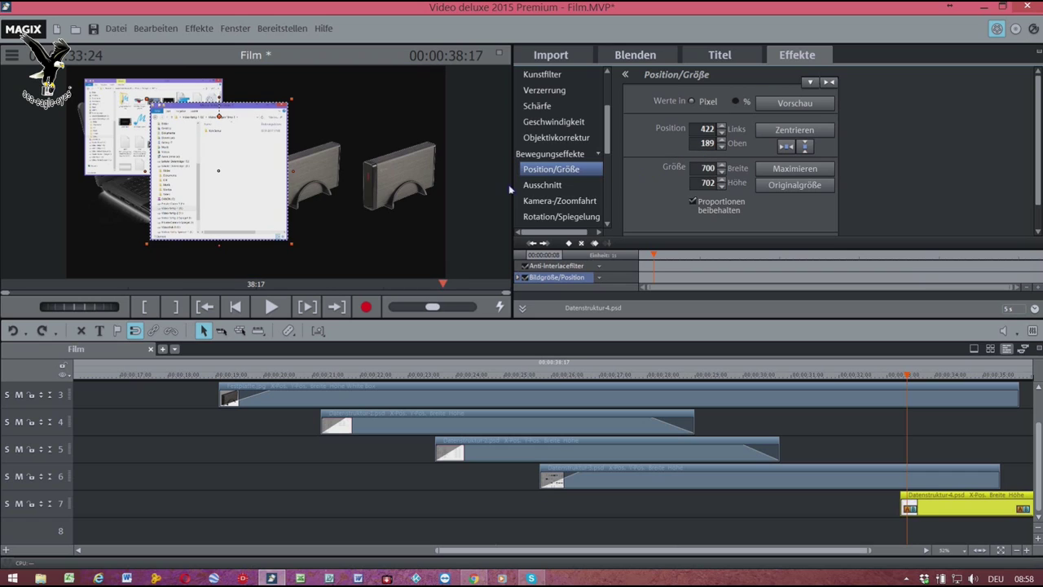
Set the Datenstruktur-4.psd image's width to 500 pixels and move it to about 880 left and 480 top.
left_click_drag(231, 194, 286, 185)
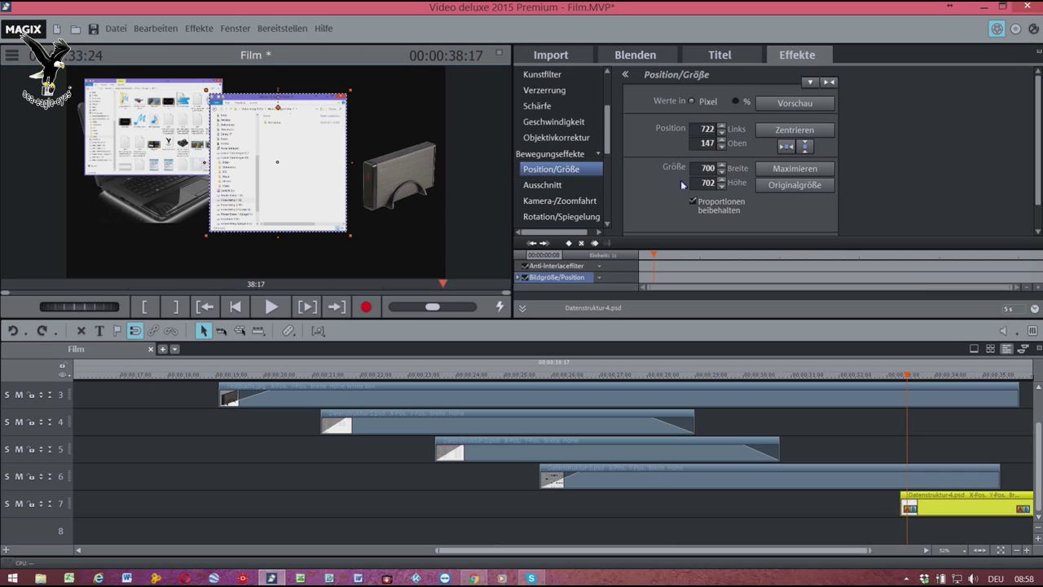
double_click(712, 169)
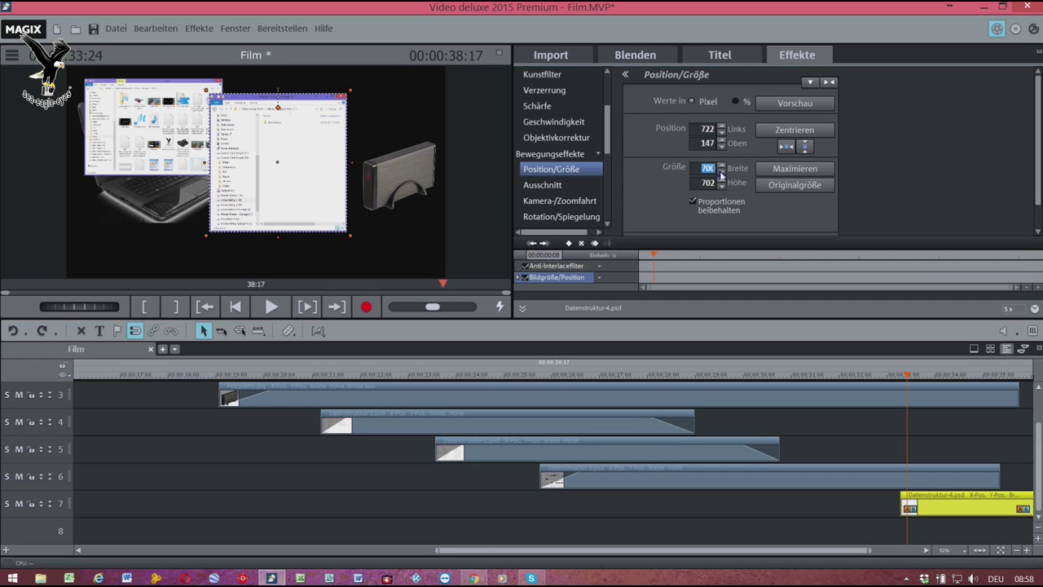
type("500")
key("Return")
left_click_drag(263, 207, 294, 251)
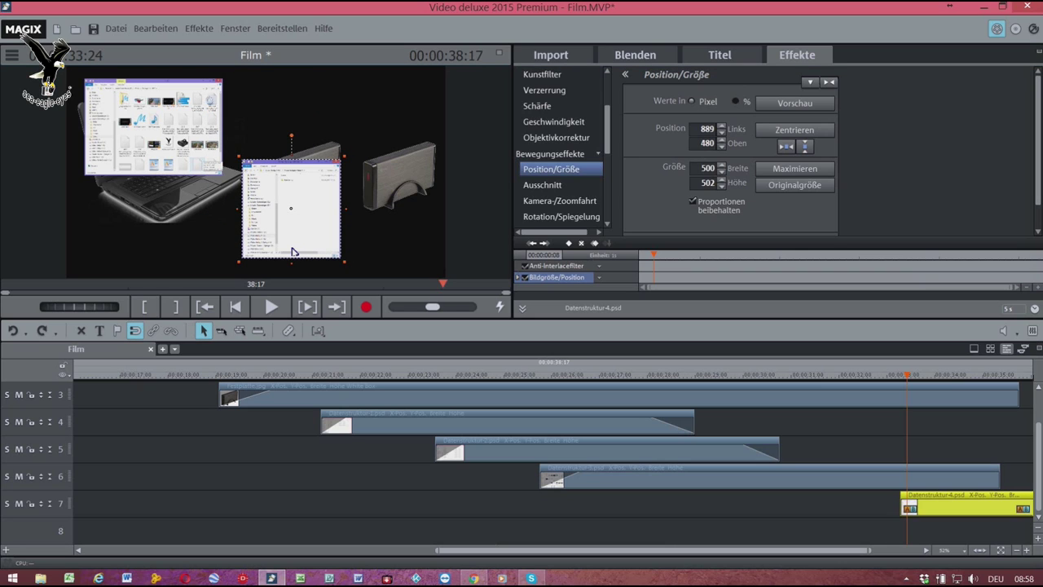
left_click_drag(292, 251, 288, 251)
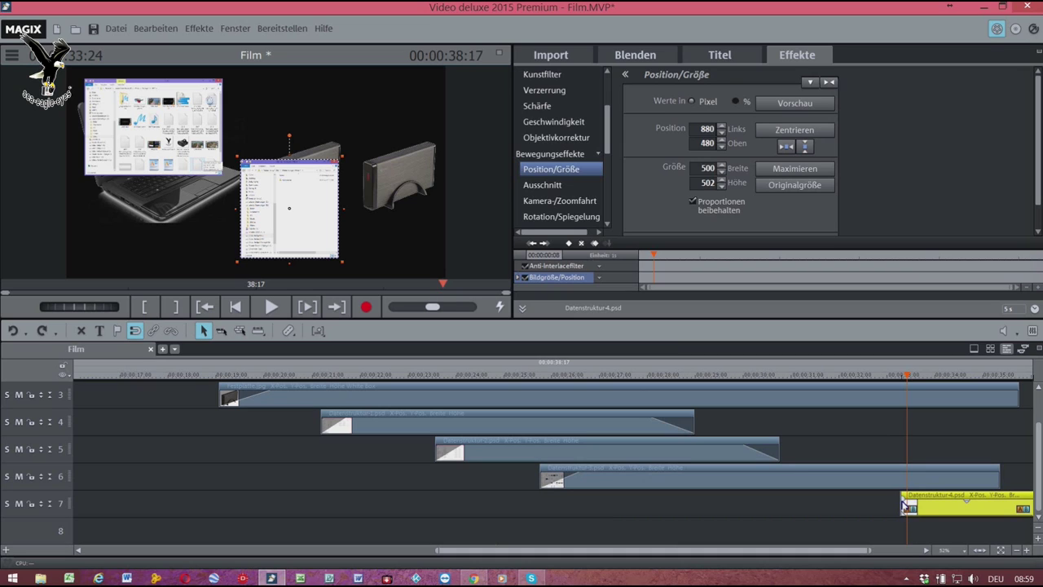
Add a short fade-in to Datenstruktur-4.psd and play the film from 00:00:27:08 to about 00:00:31:43.
mouse_move(905, 503)
left_mouse_down()
mouse_move(939, 502)
mouse_move(903, 502)
left_mouse_up()
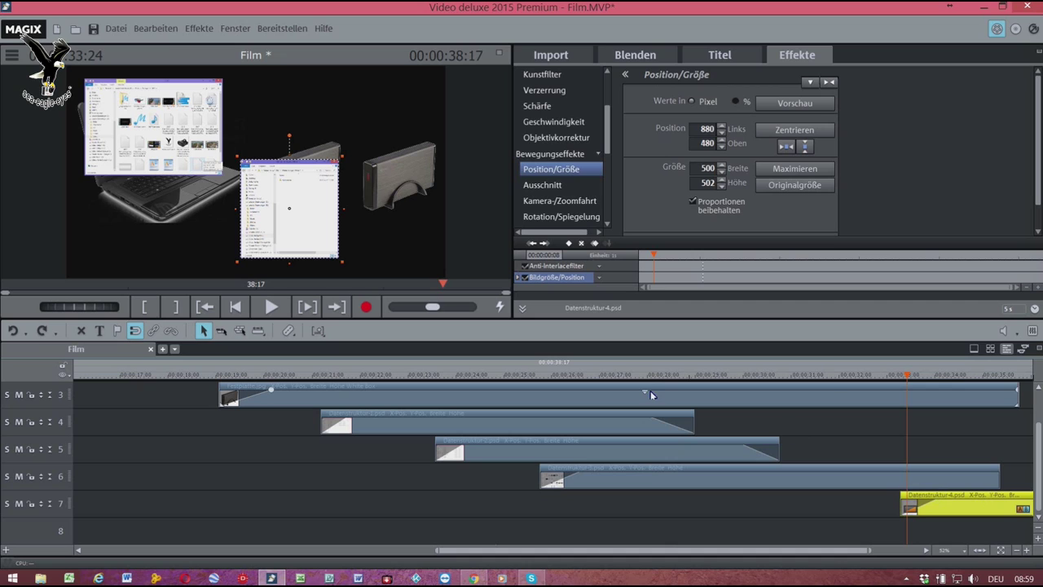
left_click(606, 379)
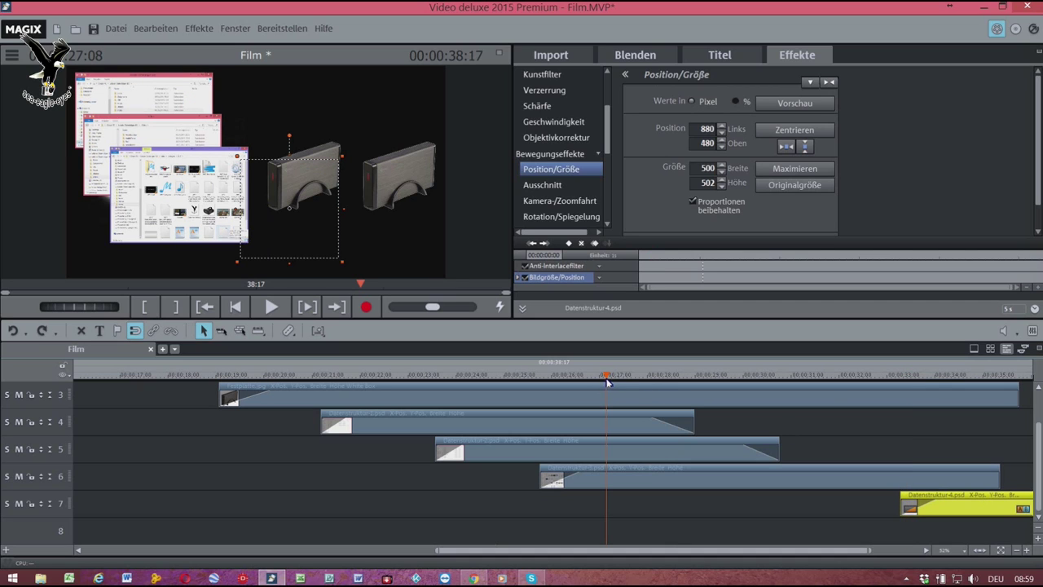
key("space")
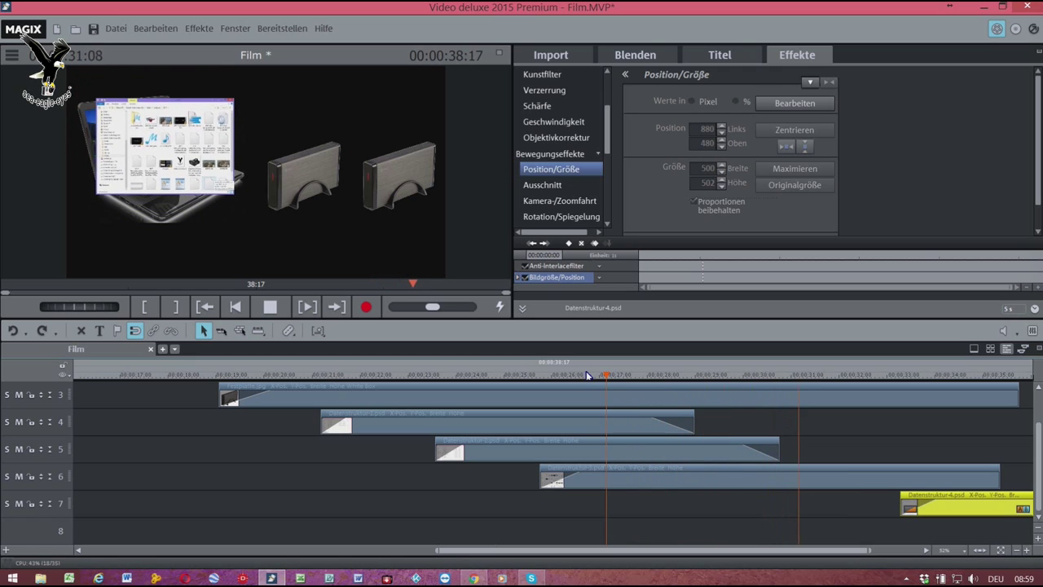
key("space")
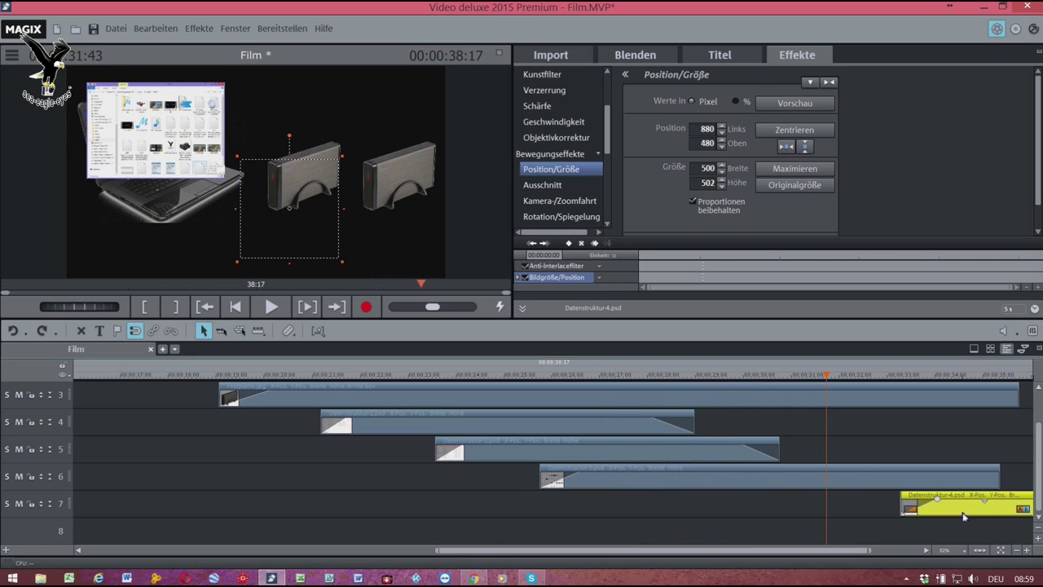
Shift Datenstruktur-4.psd earlier, check it in playback, and move it to track 8, starting at about 00:00:31:26.
left_click_drag(960, 512, 877, 505)
double_click(673, 376)
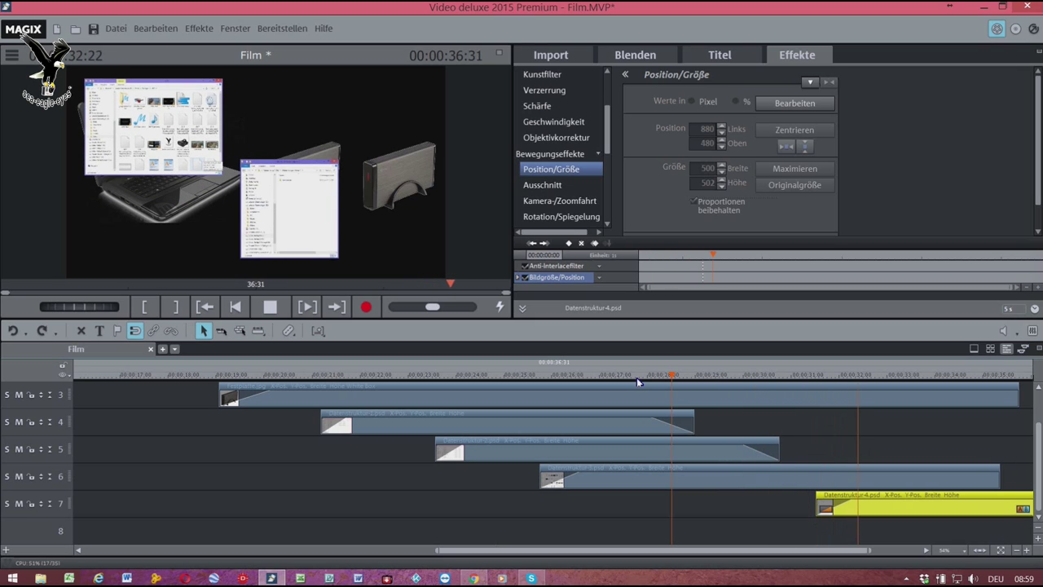
key("space")
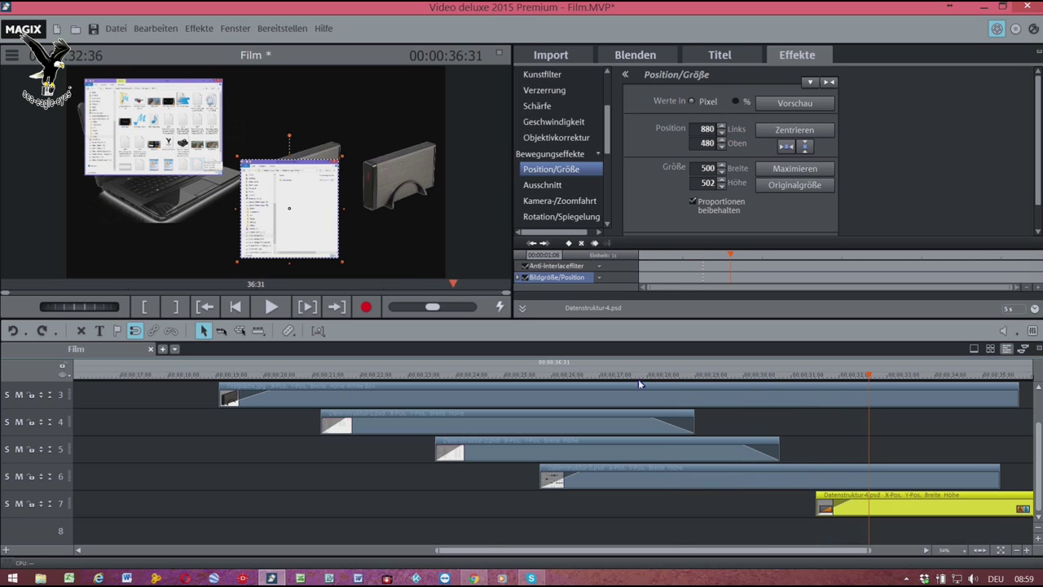
left_click_drag(912, 512, 908, 530)
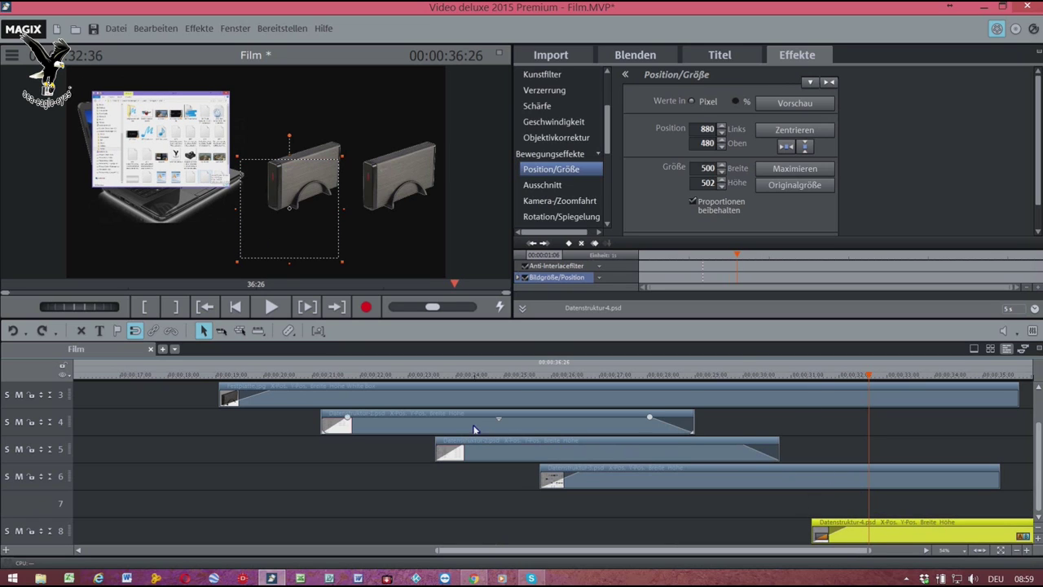
Preview Datenstruktur-1.psd and Datenstruktur-2.psd, and add Datenstruktur-2.psd to track 7, starting at about 30.3 seconds.
left_click(546, 57)
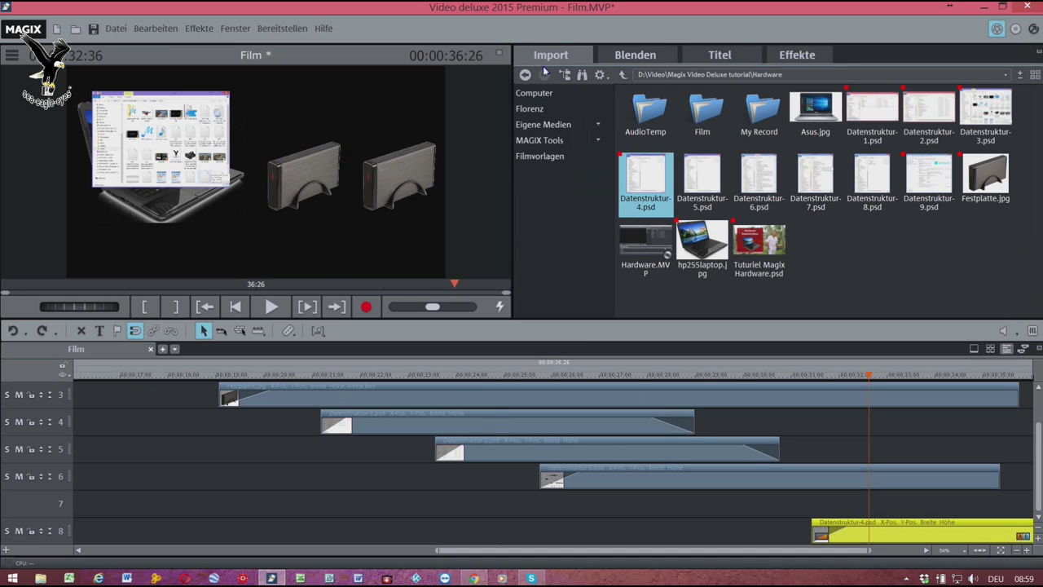
mouse_move(874, 116)
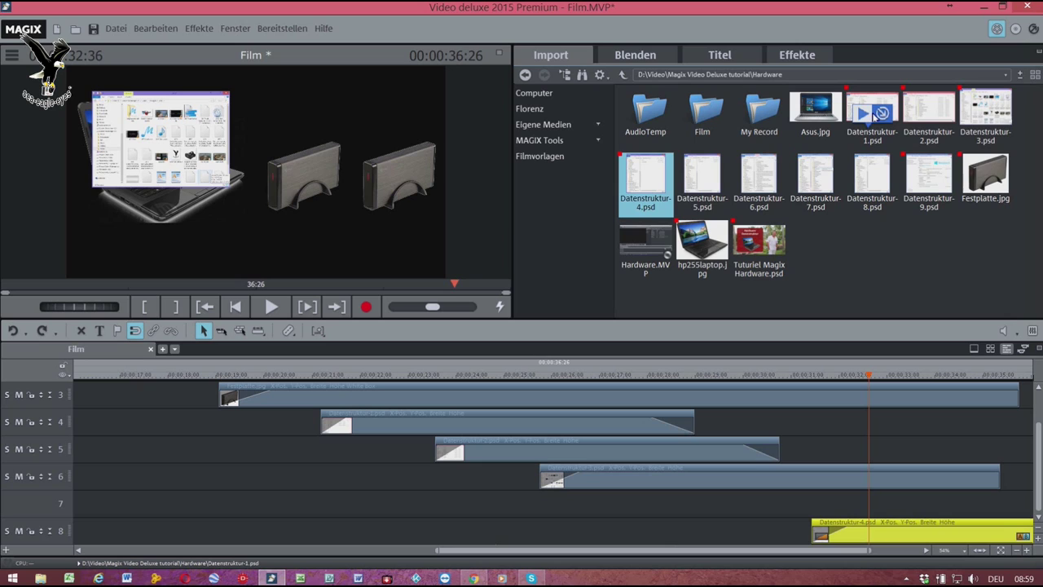
left_click(864, 119)
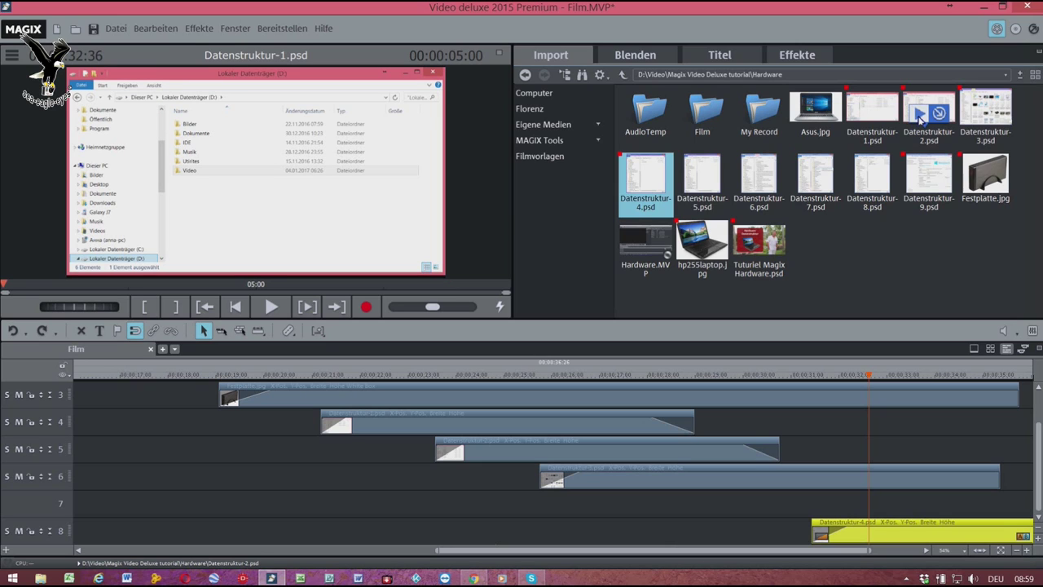
left_click(919, 118)
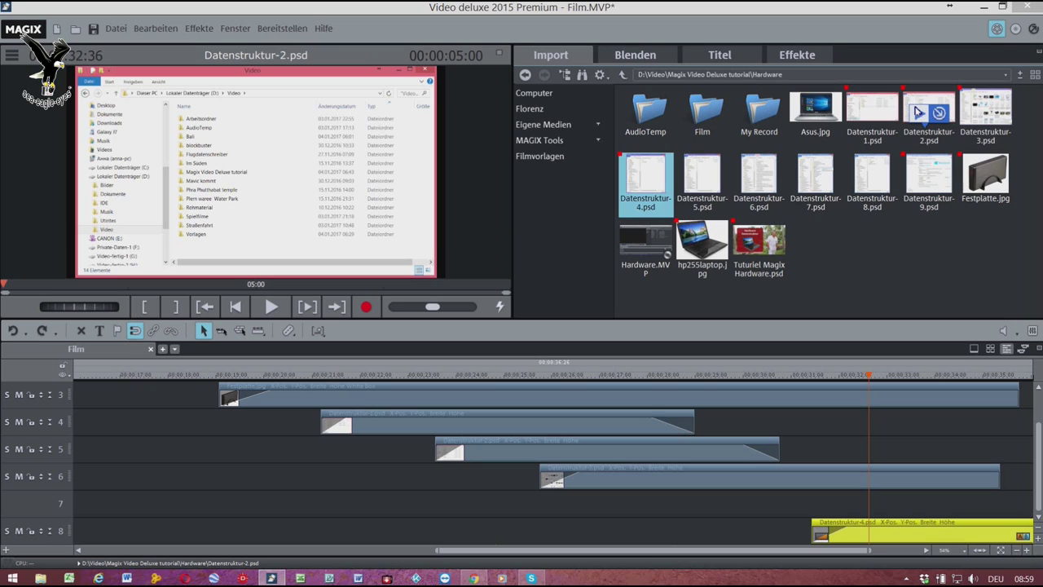
left_click(909, 124)
left_click_drag(910, 123, 803, 502)
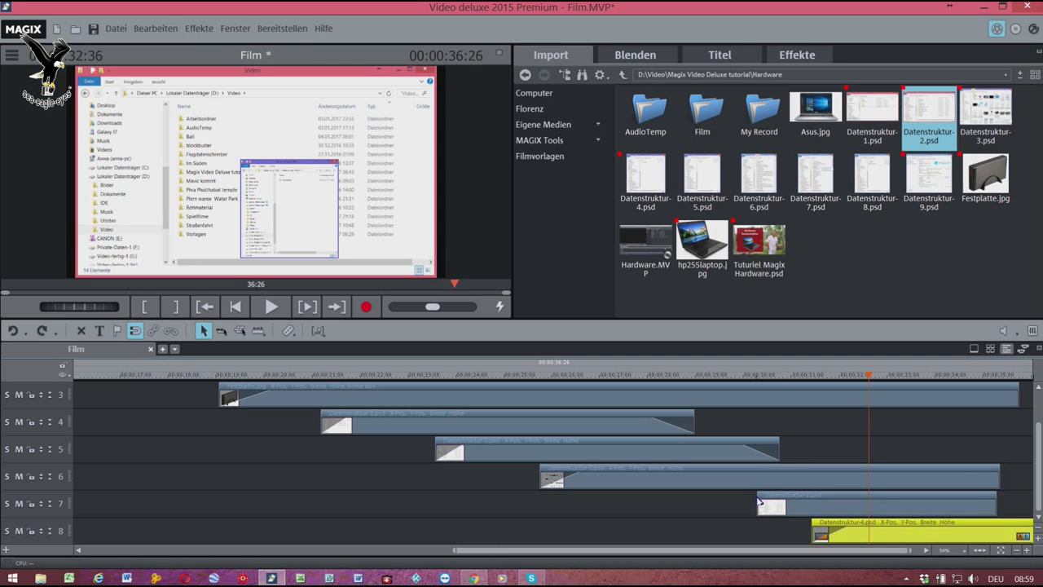
Fade in Datenstruktur-2.psd on track 7 and play the film from about 30 seconds to 00:00:30:46.
left_click(762, 503)
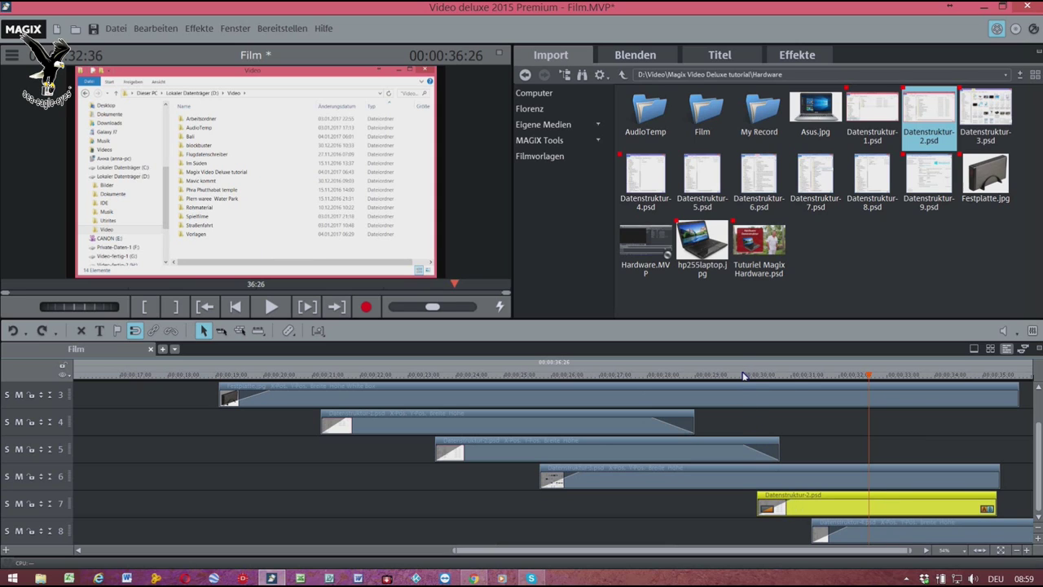
left_click(741, 380)
key("space")
key("space")
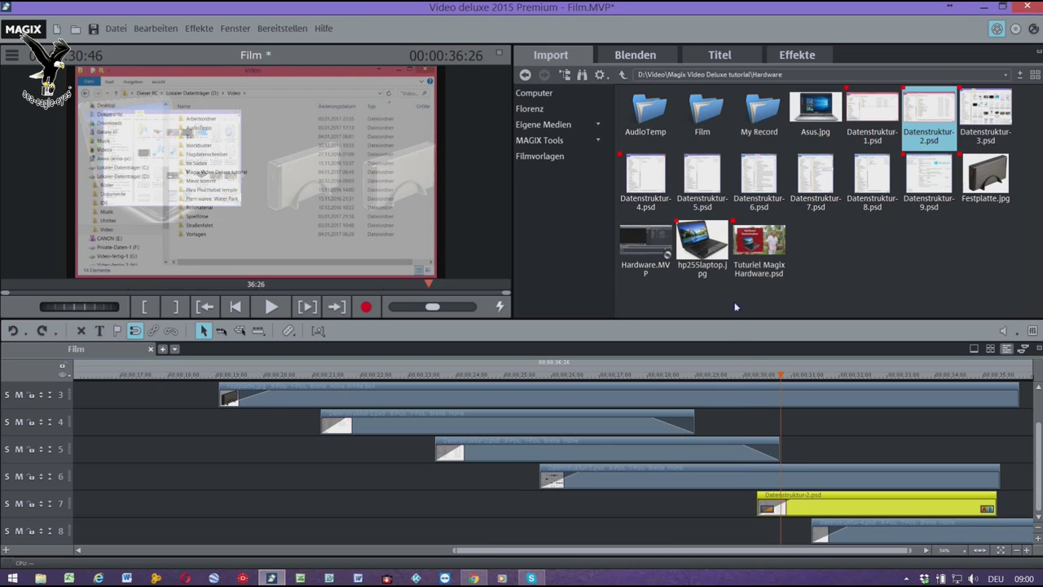
Set the track 7 Datenstruktur-2.psd image's width to 700 pixels and move it to about 73 left and 626 top.
left_click(797, 54)
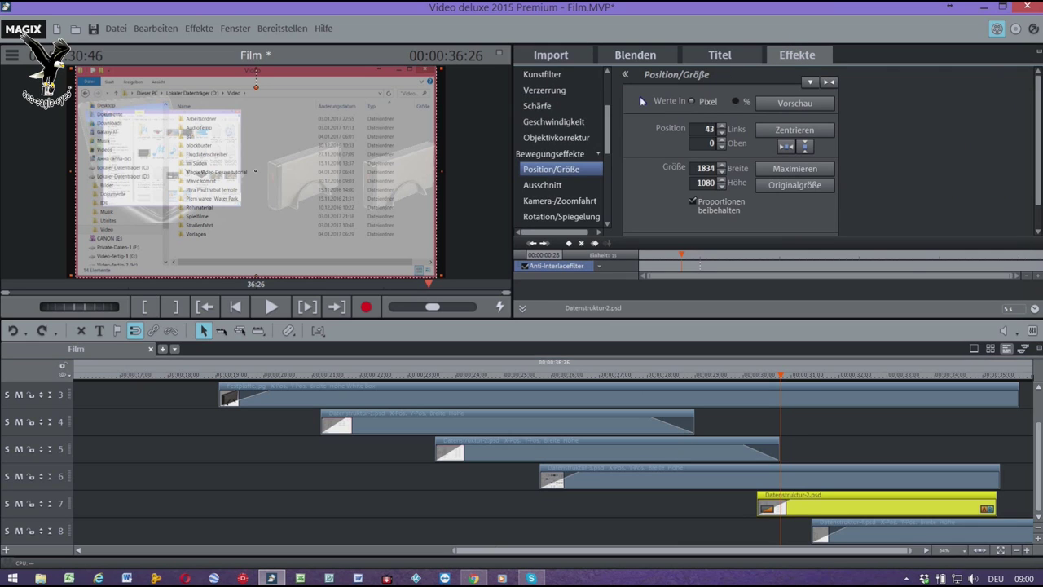
double_click(697, 169)
type("700")
key("Return")
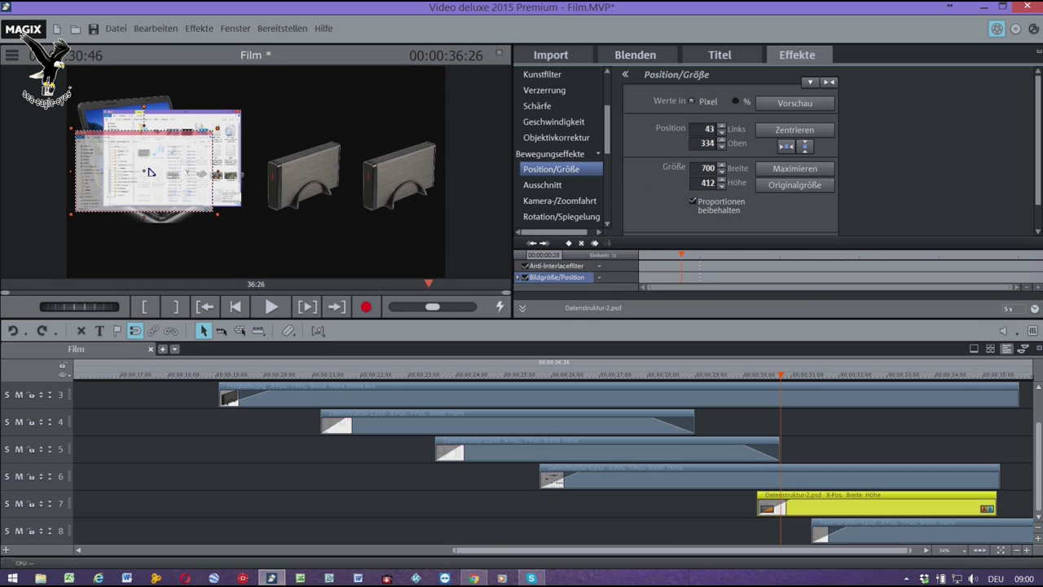
left_click_drag(148, 174, 151, 230)
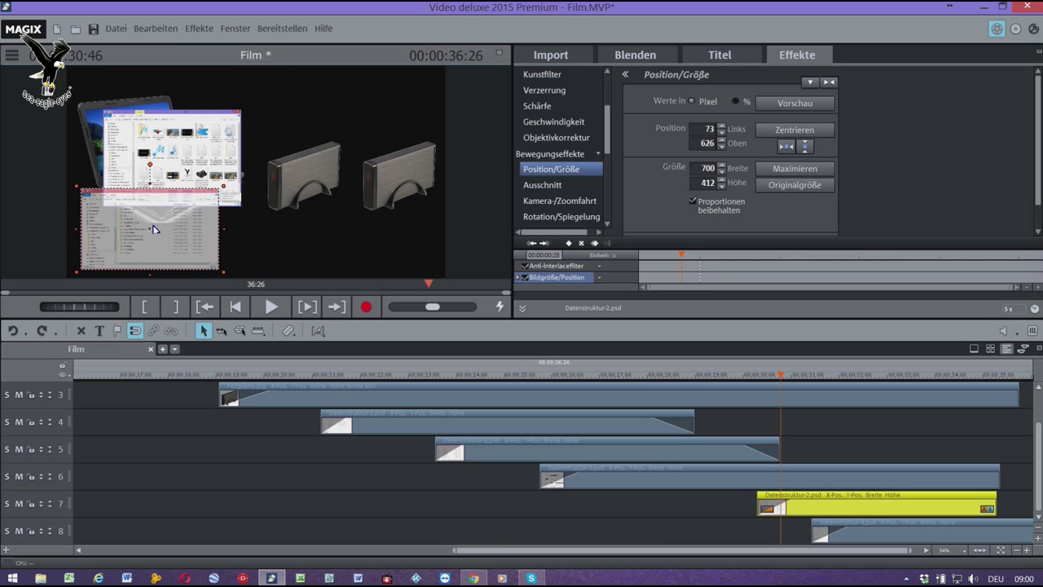
Shorten Datenstruktur-3.psd on track 6 to end at about 32.2 seconds and add a fade-out of about one second.
left_click(657, 480)
mouse_move(999, 483)
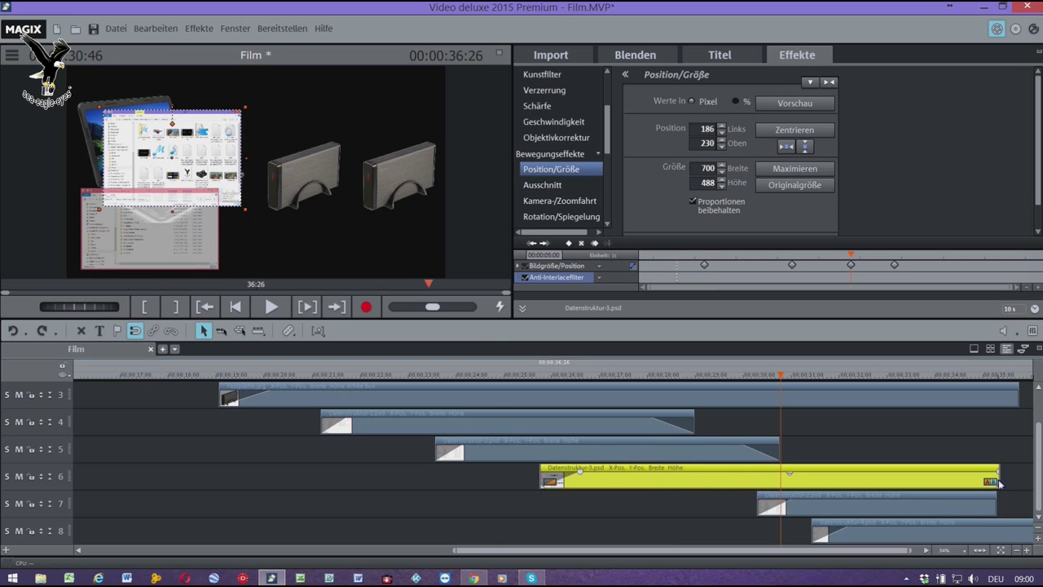
left_click_drag(999, 483, 792, 476)
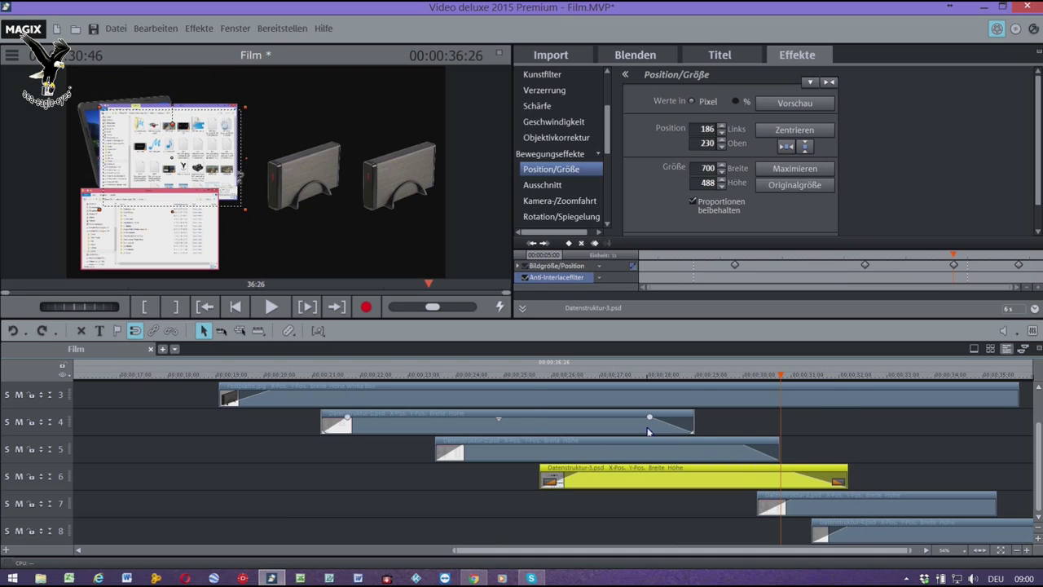
Play the film from 00:00:27:51 to about 00:00:33:32 to check the transitions between the data-structure images.
left_click(641, 376)
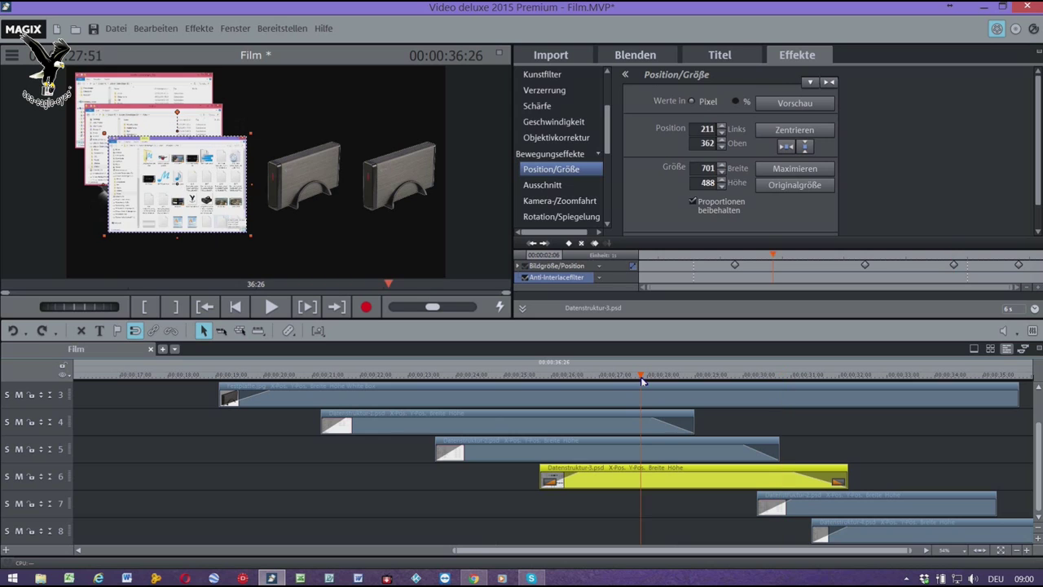
key("space")
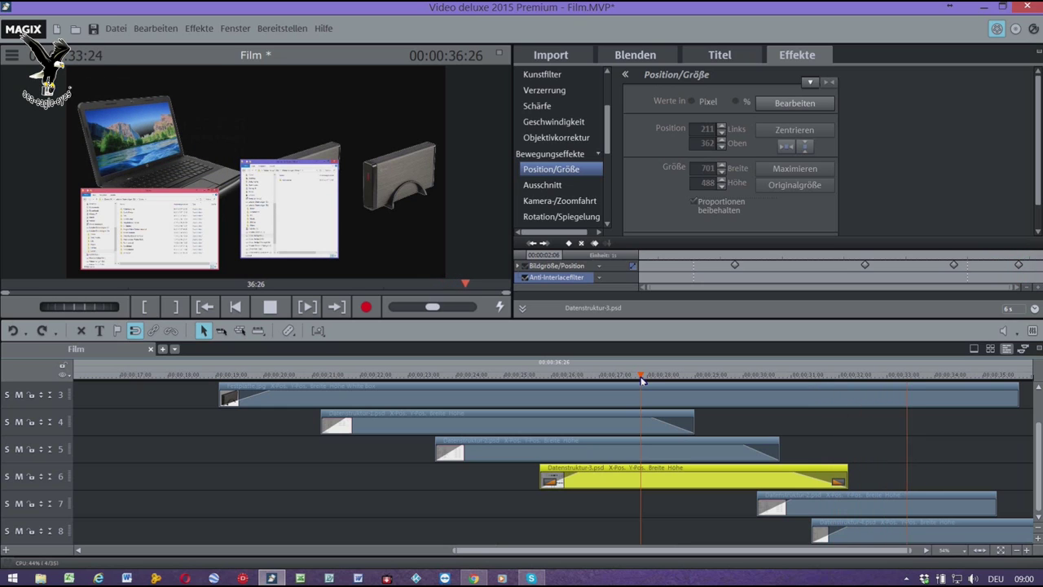
key("space")
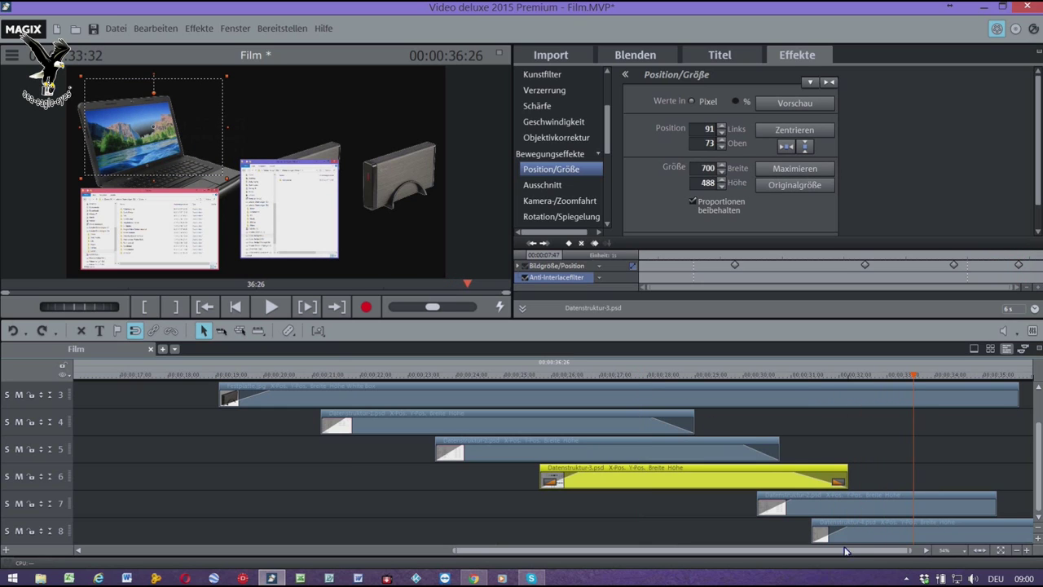
Move the Datenstruktur-4.psd image on track 8 down to about 880 left and 533 top.
scroll(823, 513, "down", 5)
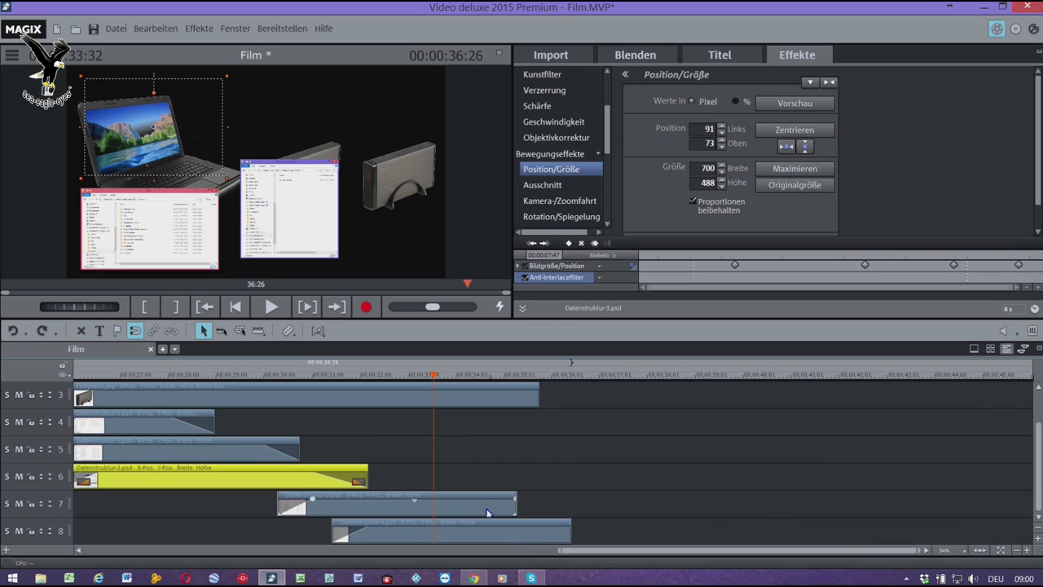
left_click(453, 544)
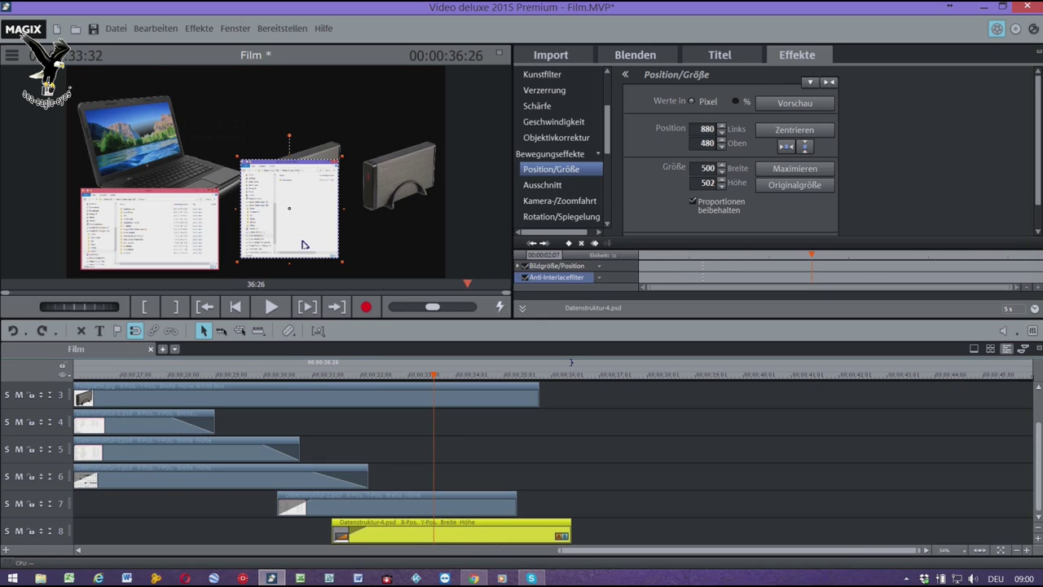
left_click_drag(303, 242, 303, 255)
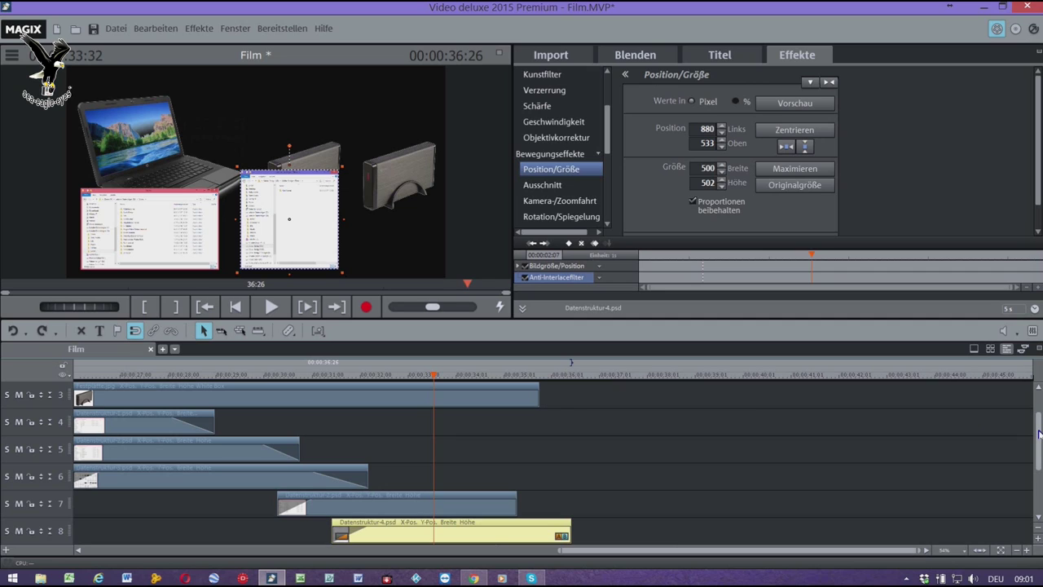
Preview Datenstruktur-4.psd and Datenstruktur-5.psd, and add Datenstruktur-5.psd to track 9, starting at about 00:00:33:20.
left_click_drag(1040, 435, 1040, 449)
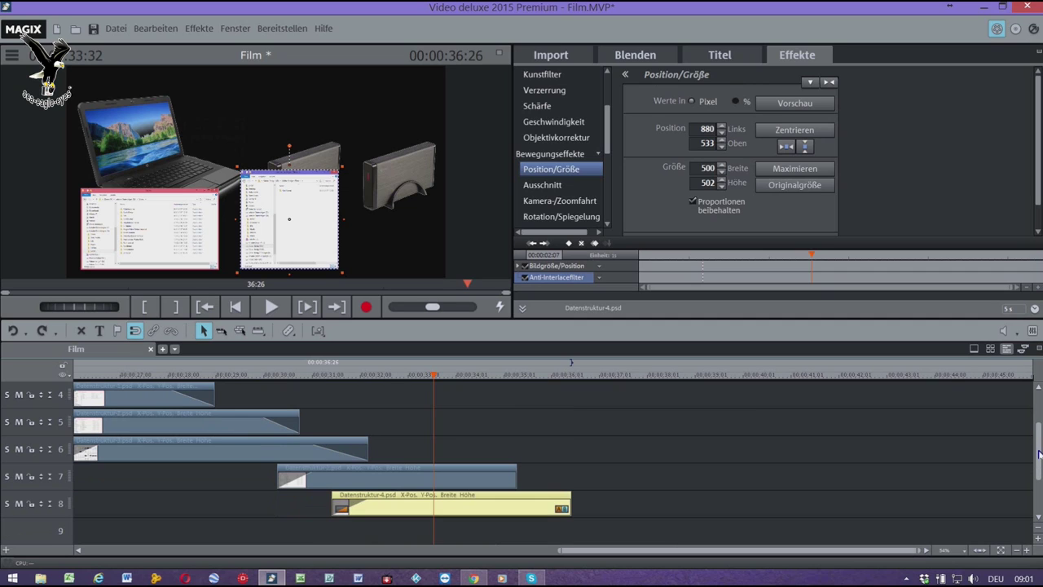
left_click(551, 54)
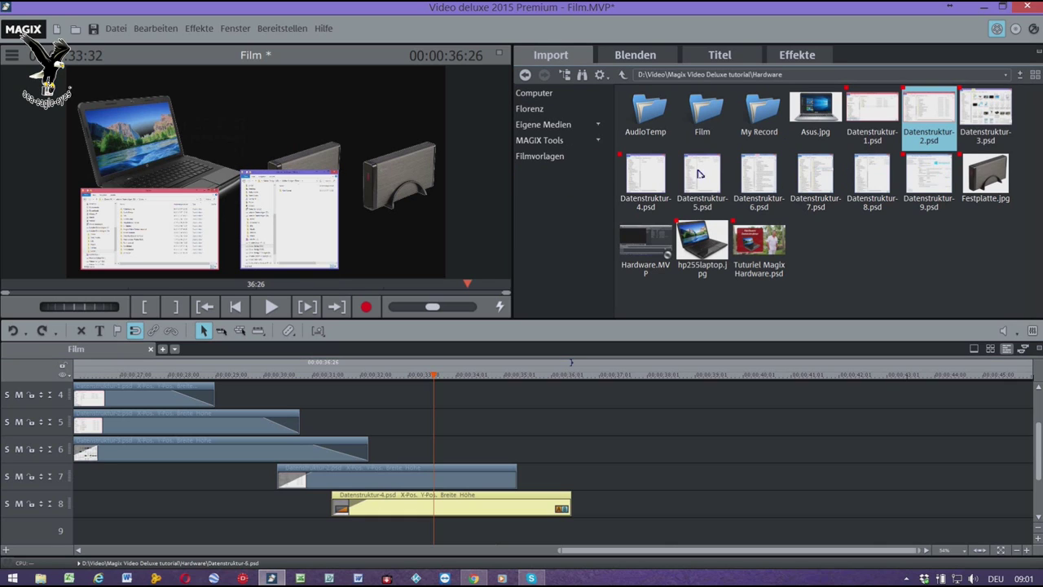
left_click(640, 182)
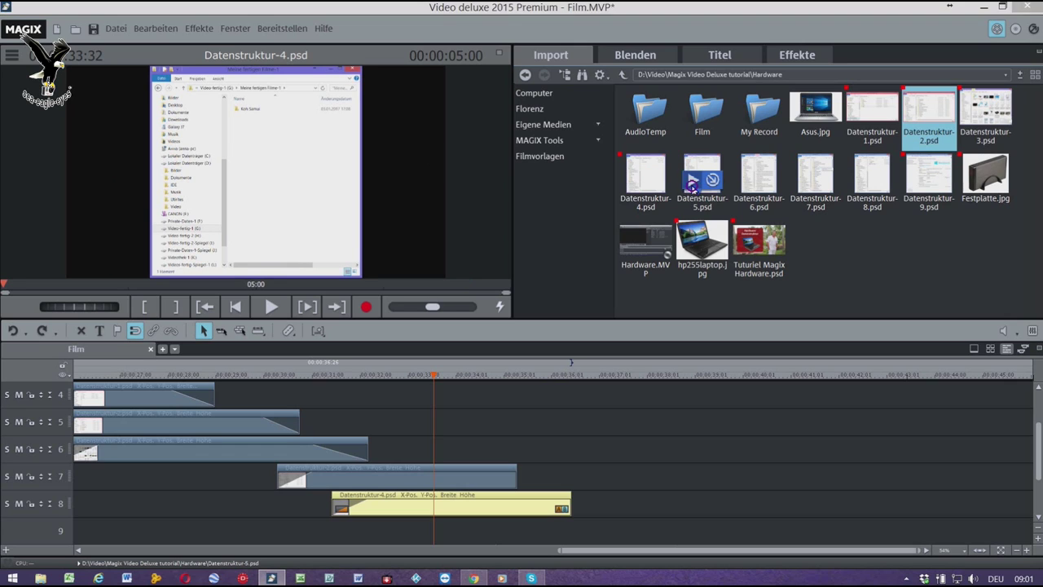
left_click(692, 186)
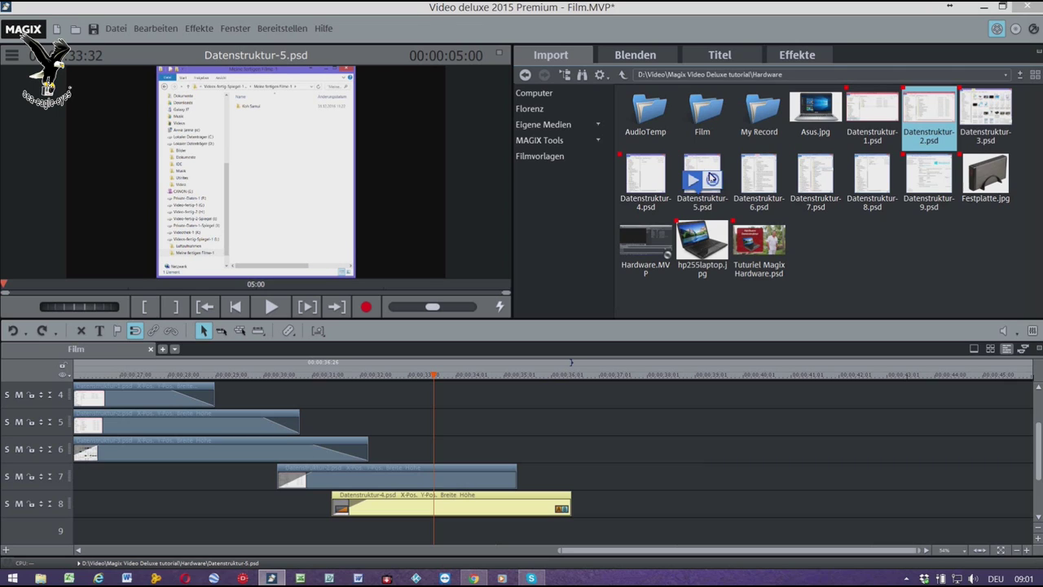
left_click(703, 171)
left_click_drag(606, 379, 478, 538)
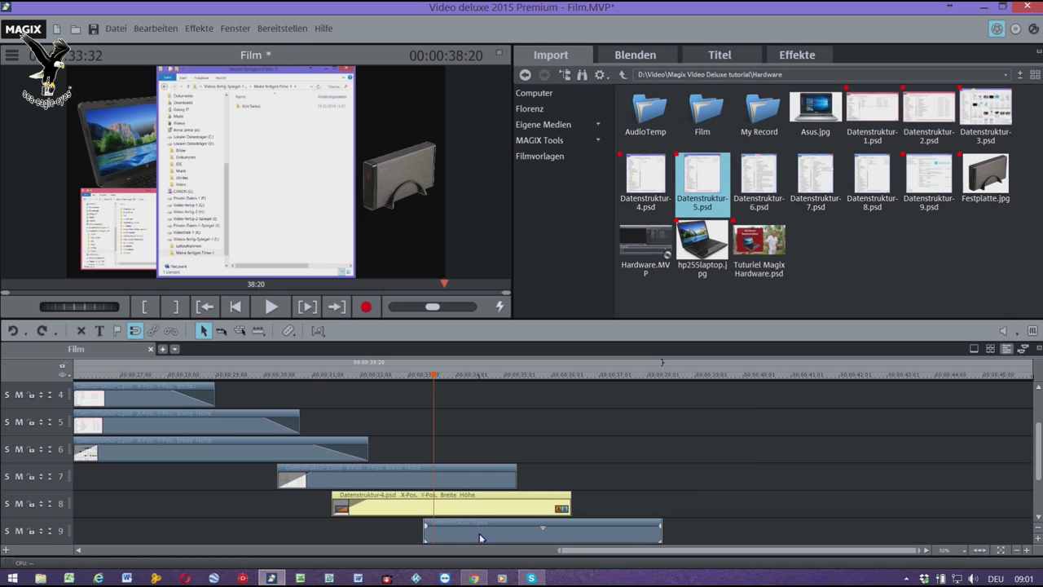
left_click(482, 534)
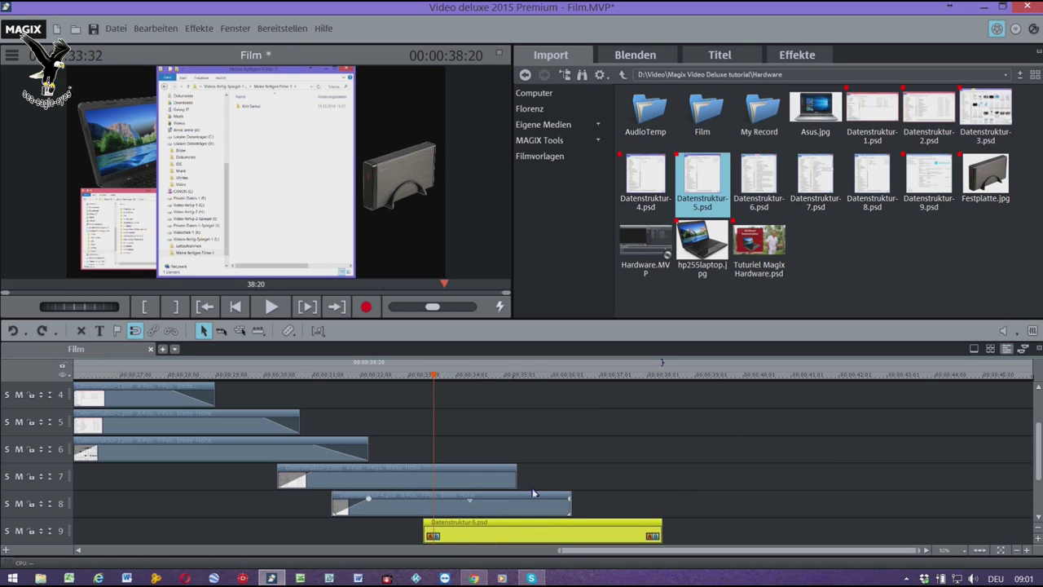
Resize Datenstruktur-5.psd to a width of 500 pixels, keeping proportions, and move it to about 1392 left and 522 top.
left_click(807, 57)
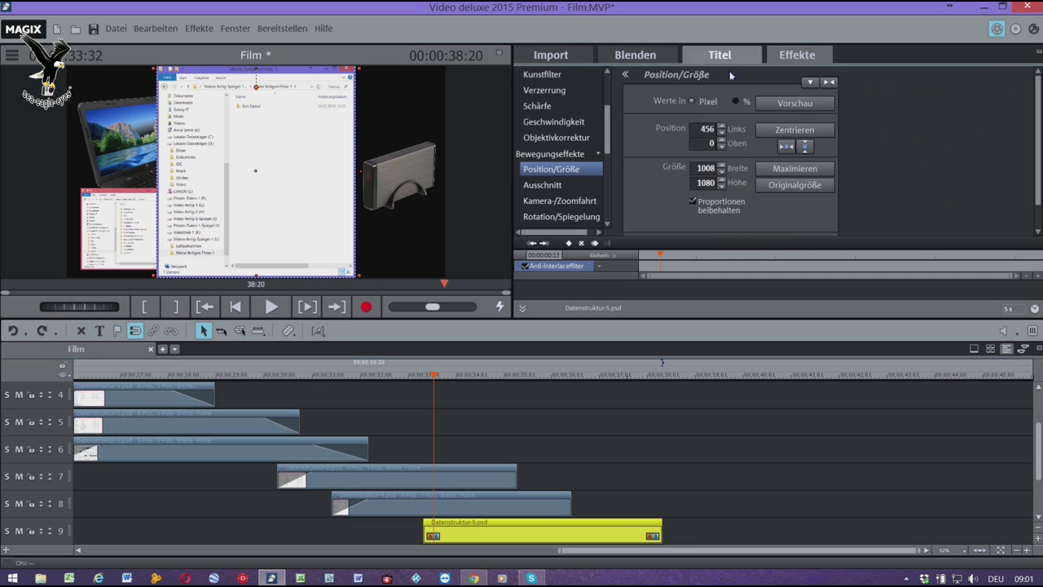
double_click(697, 170)
type("5")
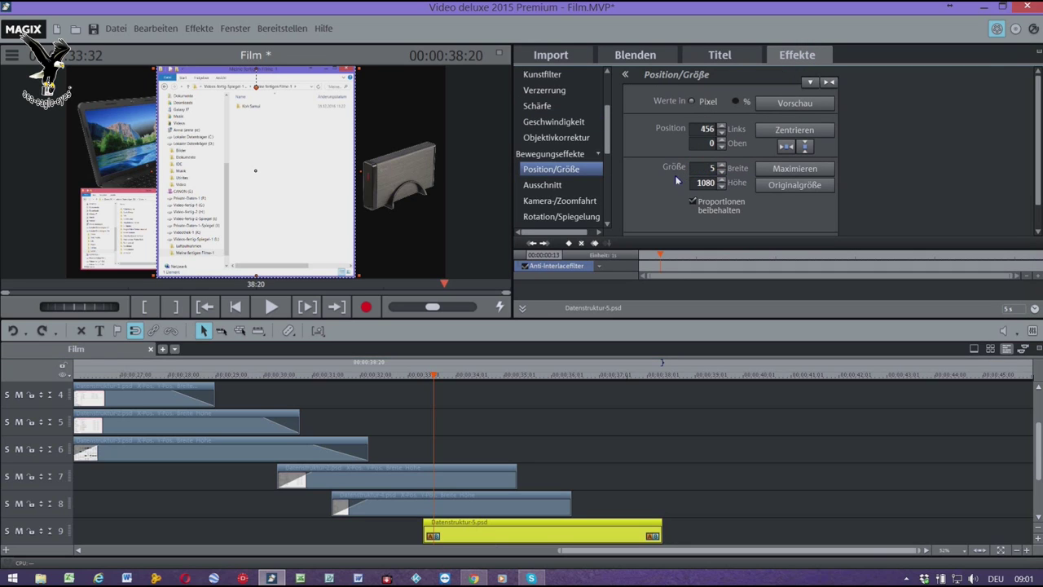
type("00")
key("Return")
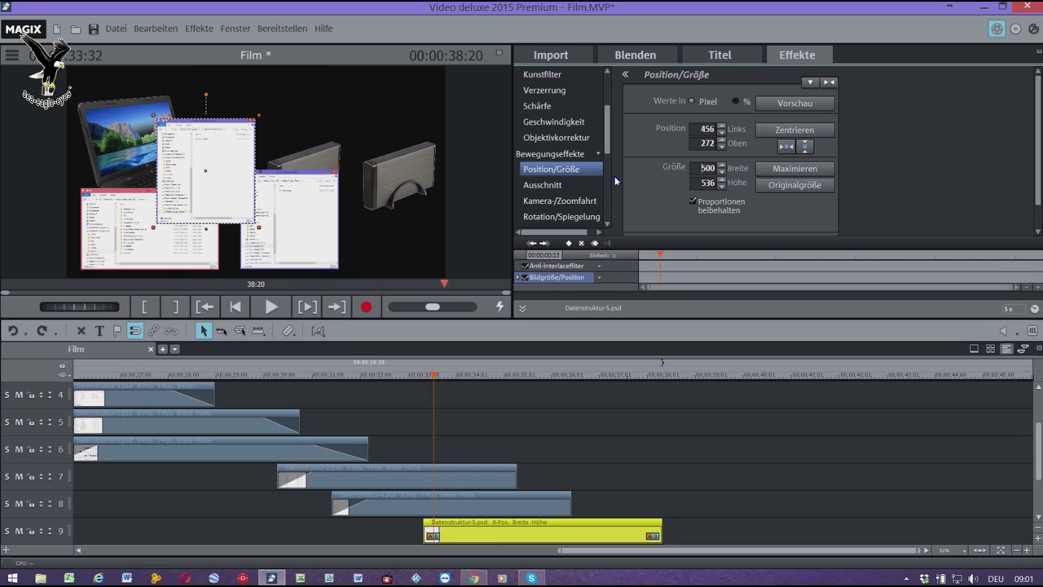
left_click_drag(202, 164, 385, 211)
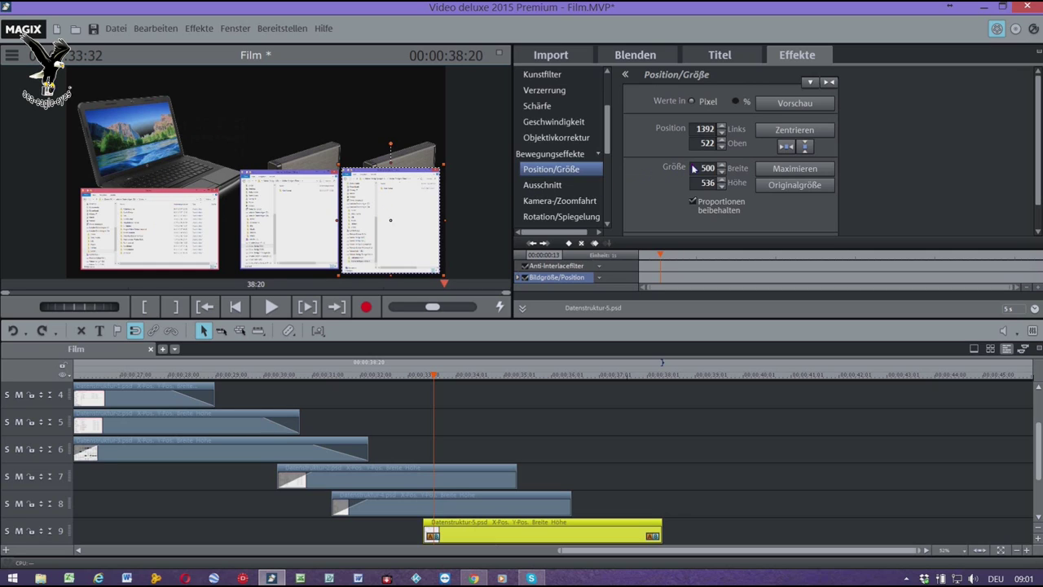
Reduce the width of Datenstruktur-5.psd to 450 pixels with its proportions kept.
left_click_drag(700, 172, 719, 172)
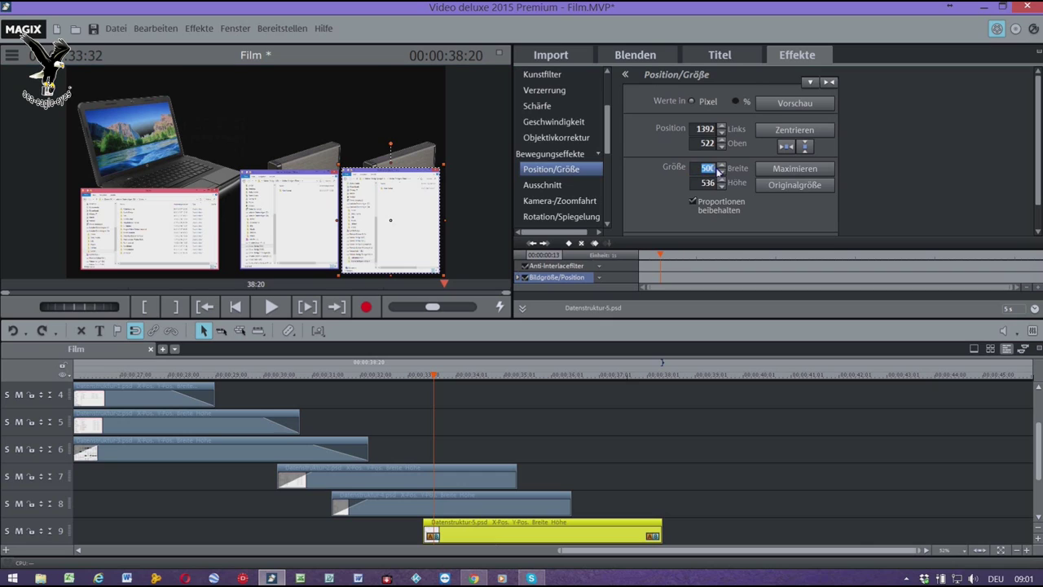
type("450")
key("Return")
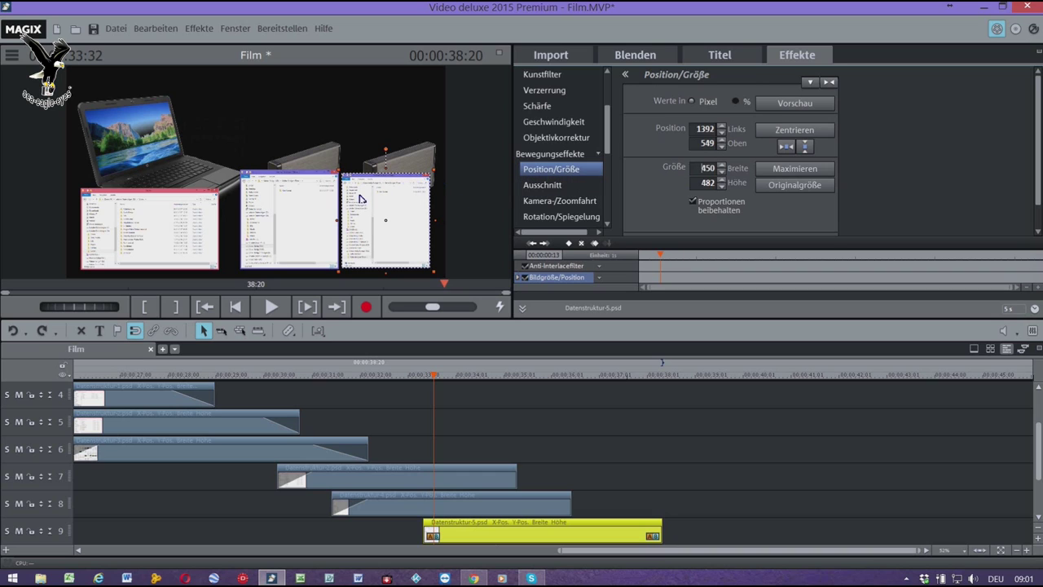
Shrink the Datenstruktur-4.psd image in the preview to about 461 by 463 pixels.
left_click(275, 212)
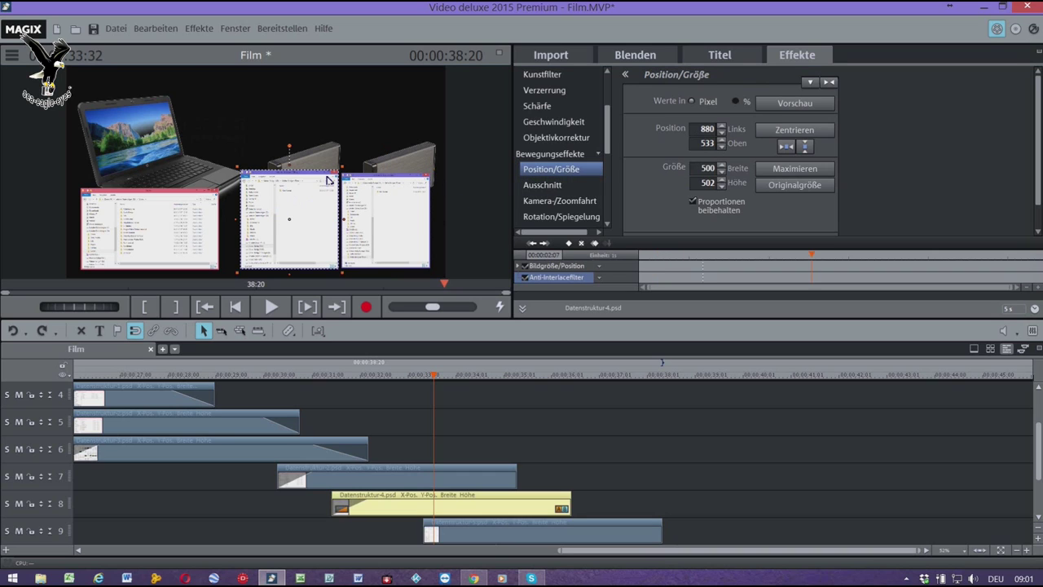
left_click_drag(344, 171, 335, 178)
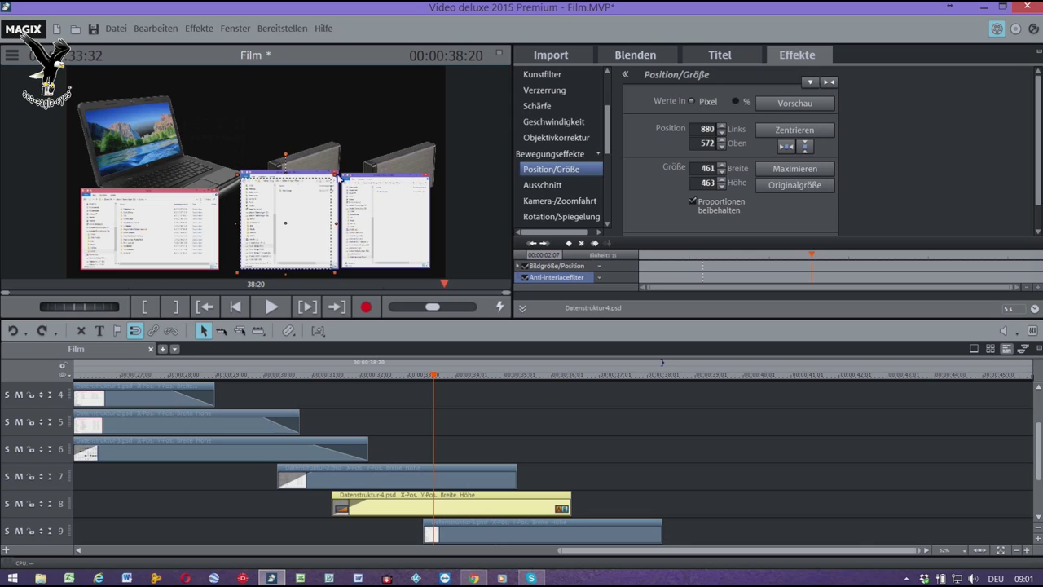
Shrink Datenstruktur-5.psd to about 296 by 317 pixels and place it under the second hard drive at about 1526 left and 705 top.
left_click(416, 186)
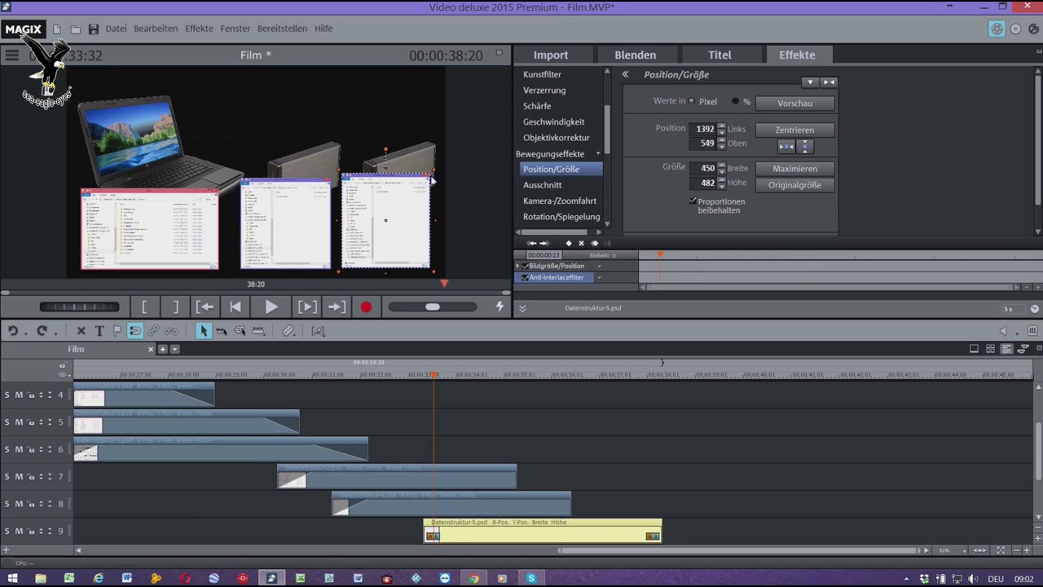
left_click_drag(436, 174, 388, 198)
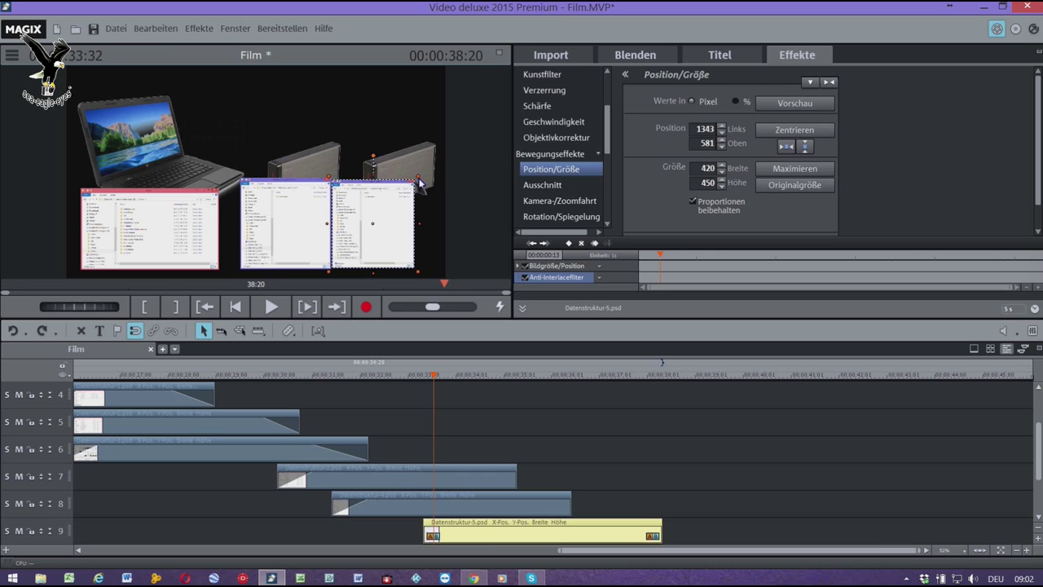
left_click_drag(419, 180, 395, 230)
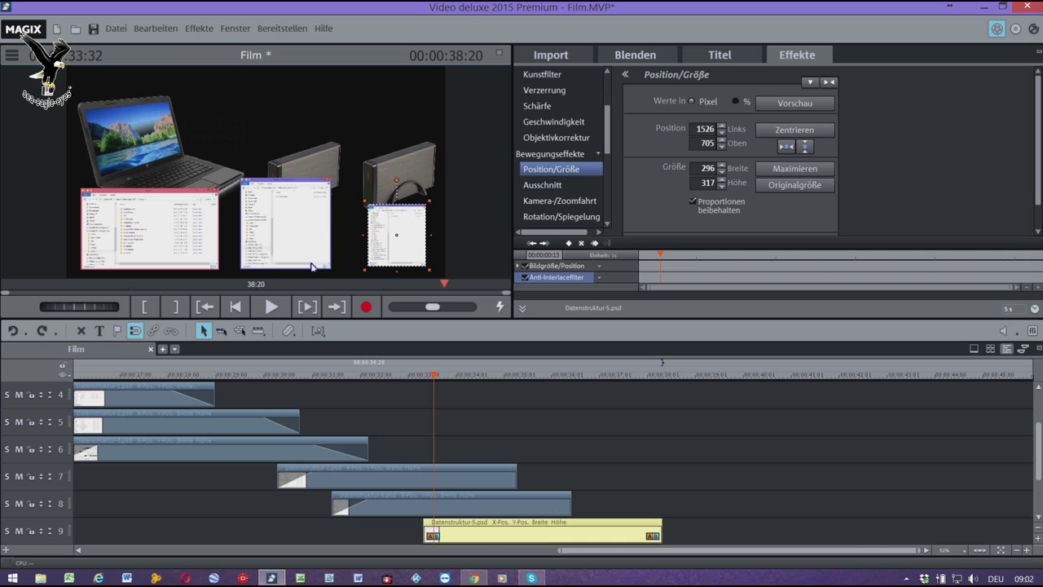
Play the film from 00:00:28:18 to about 00:00:31:31 to check the transitions of the data-structure images.
left_click(183, 375)
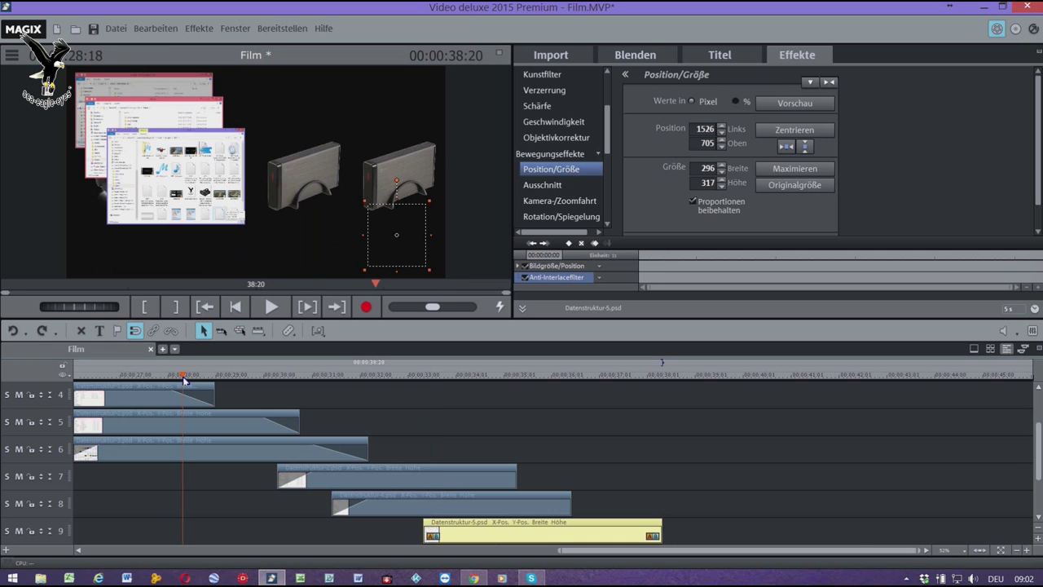
key("space")
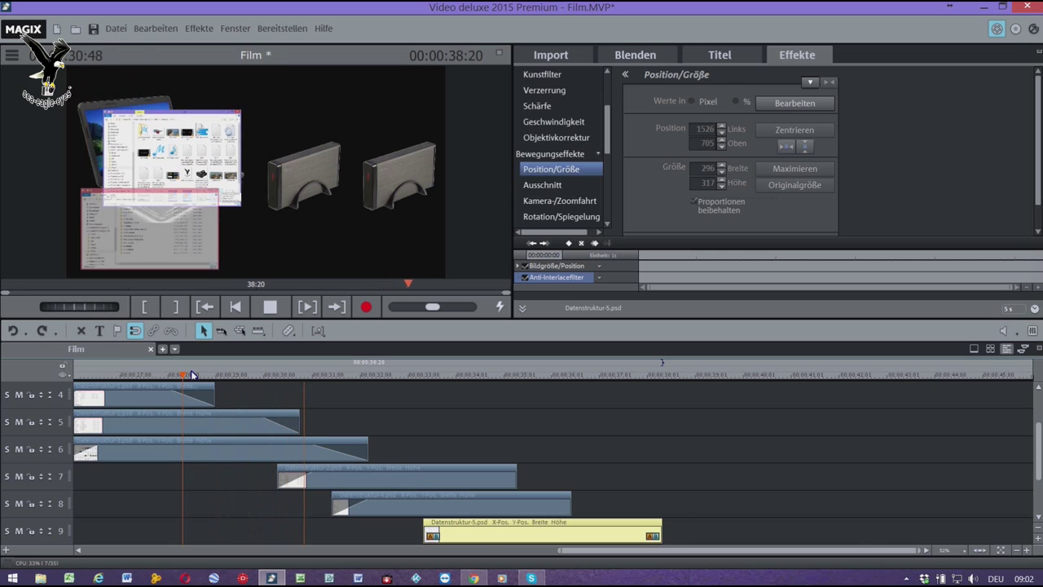
key("space")
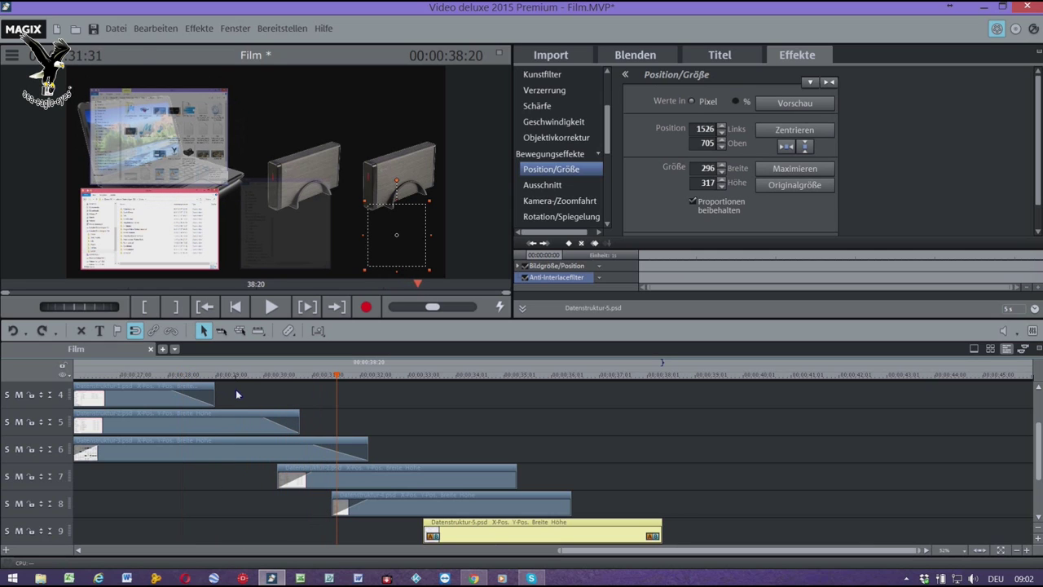
Extend Datenstruktur-3.psd on track 6 to end at about 32.9 seconds, and review its fade-out with preview mode switched on.
left_click_drag(337, 380, 322, 397)
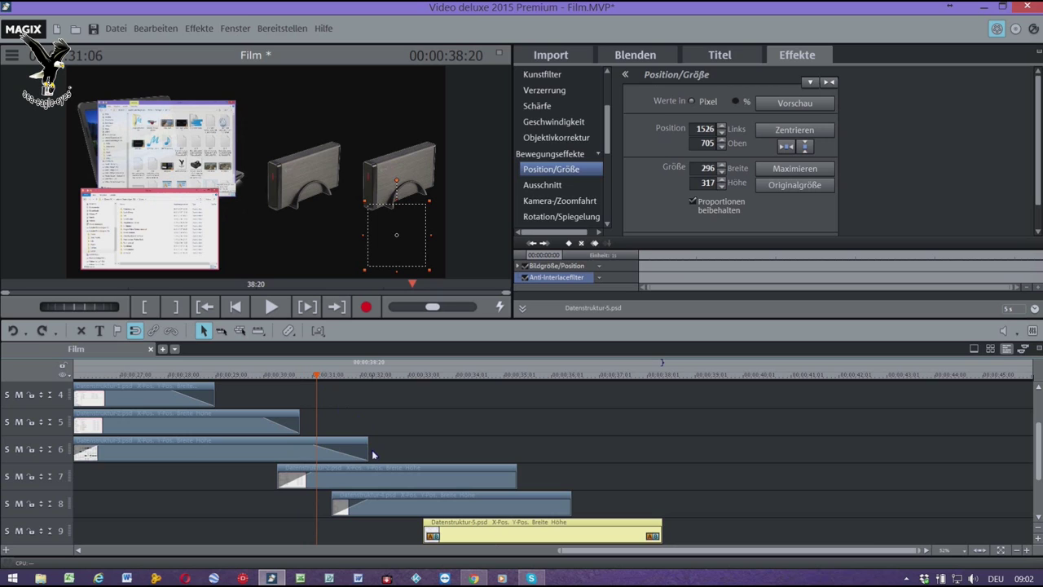
left_click_drag(368, 457, 404, 457)
mouse_move(318, 380)
left_mouse_down()
mouse_move(226, 377)
mouse_move(413, 407)
left_mouse_up()
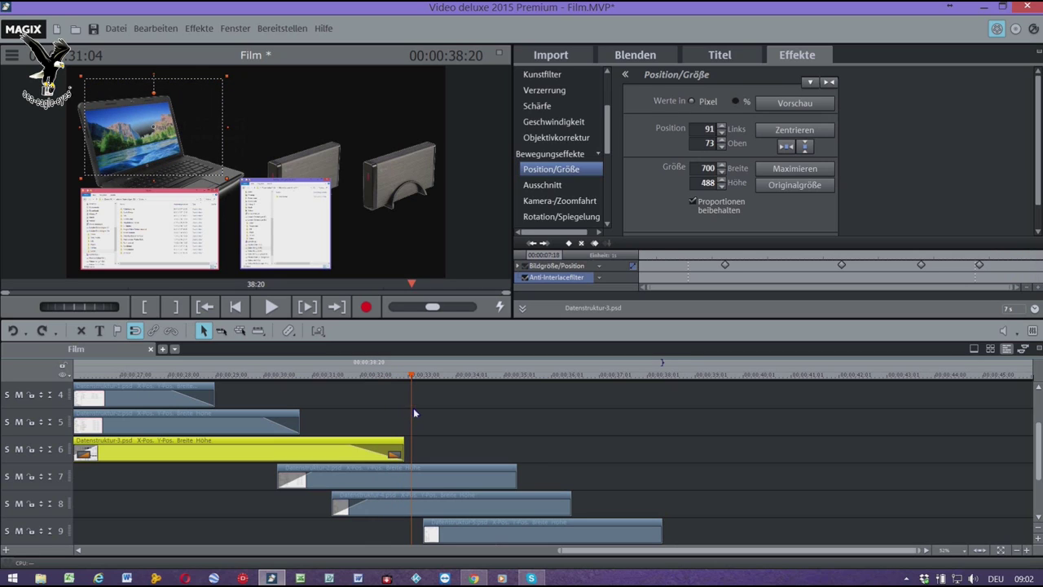
left_click(796, 106)
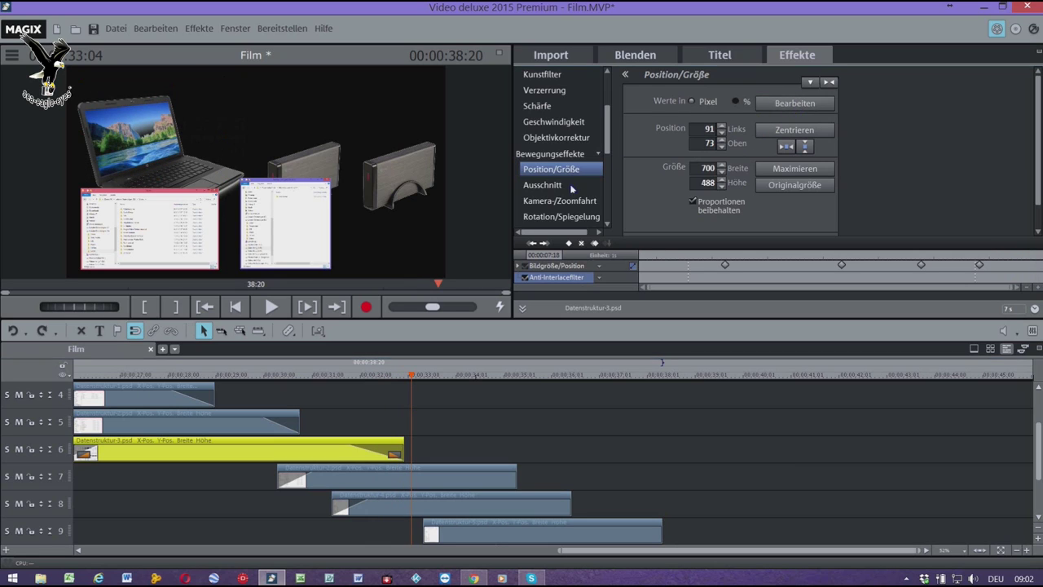
Add a fade-in of about 0.75 seconds to Datenstruktur-5.psd on track 9.
left_click_drag(413, 382, 437, 402)
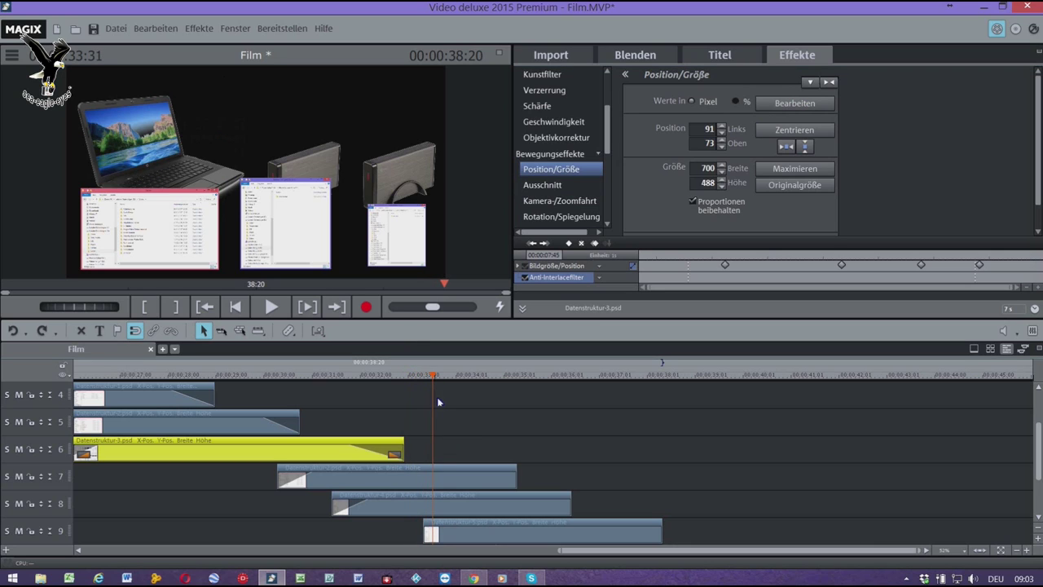
left_click(427, 531)
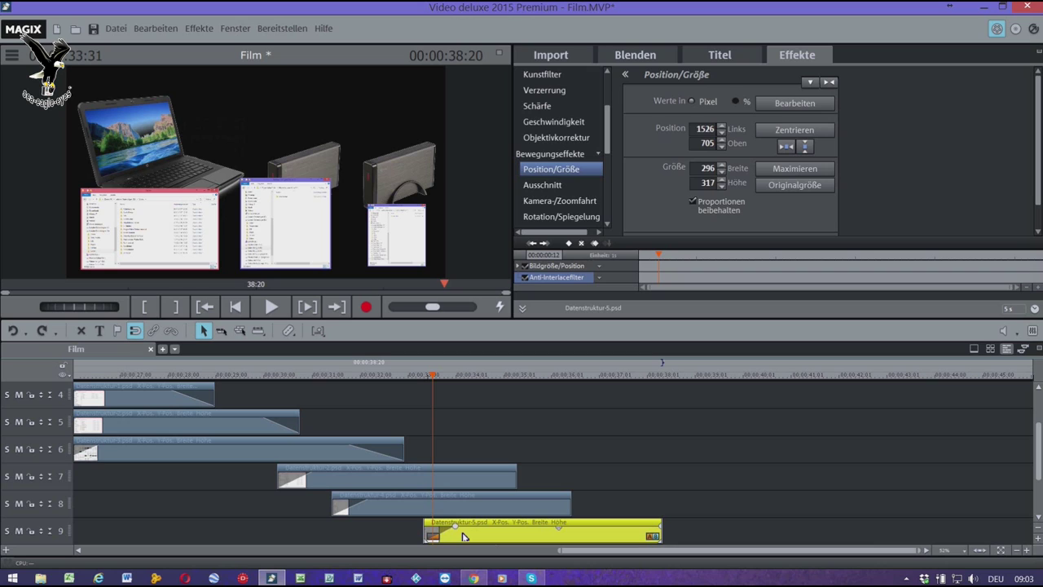
left_click_drag(469, 536, 441, 528)
Select the laptop and both hard-drive images on tracks 1 to 3 and extend them together to end at 00:00:42:38.
left_click_drag(432, 379, 546, 397)
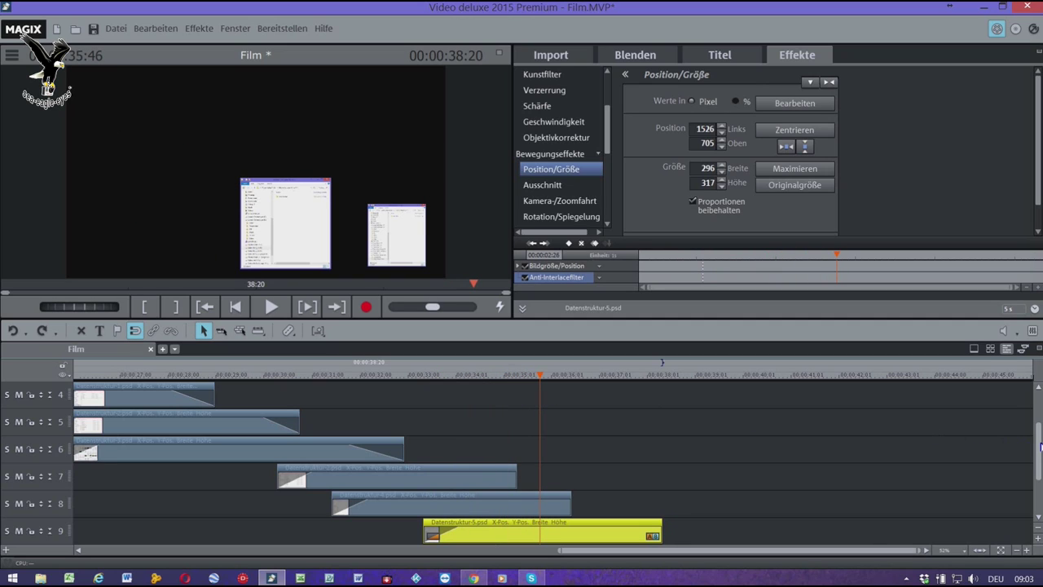
left_click_drag(1040, 438, 1040, 406)
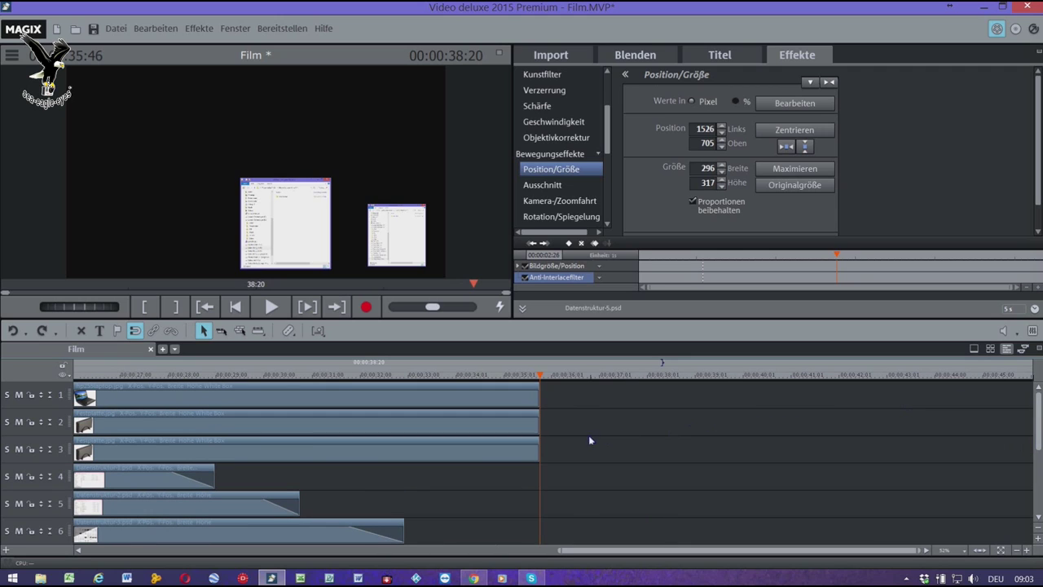
left_click_drag(556, 392, 530, 479)
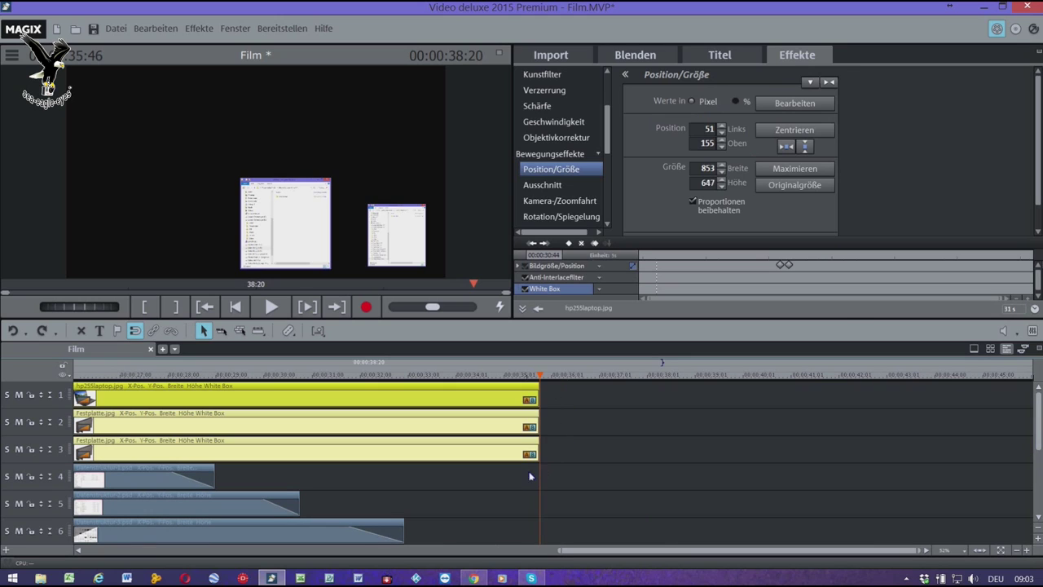
left_click(542, 454)
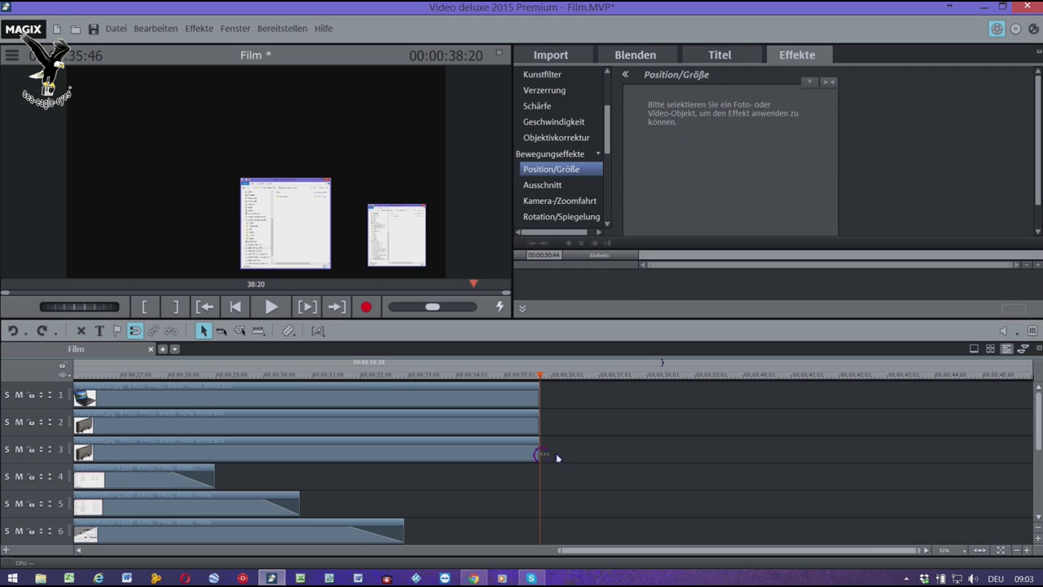
left_click_drag(567, 392, 527, 464)
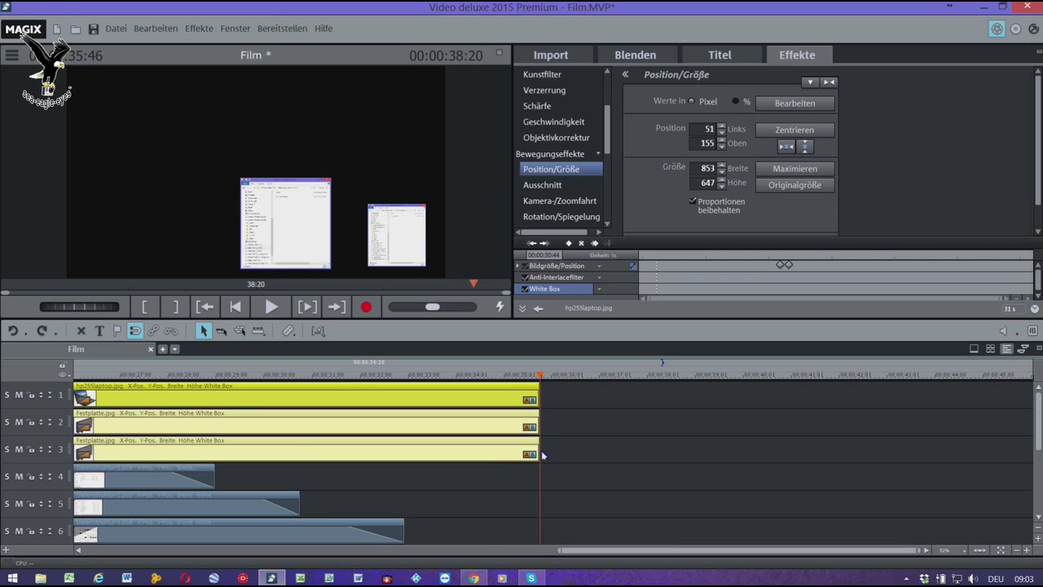
left_click_drag(541, 455, 872, 456)
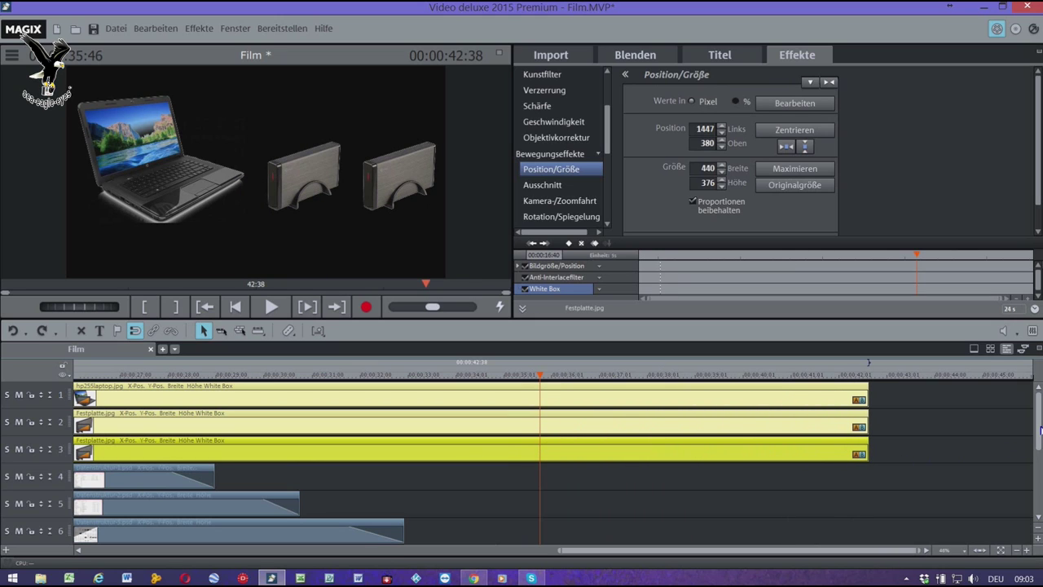
Extend Datenstruktur-2.psd, Datenstruktur-4.psd and Datenstruktur-5.psd on tracks 7 to 9 so that all end at about 41.7 seconds.
scroll(522, 462, "down", 2)
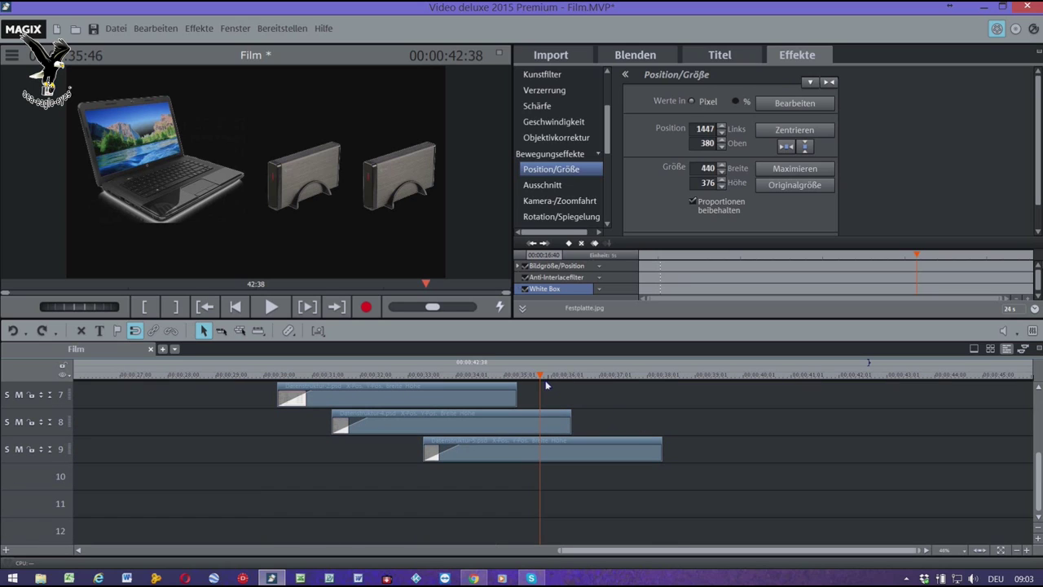
left_click_drag(543, 377, 494, 374)
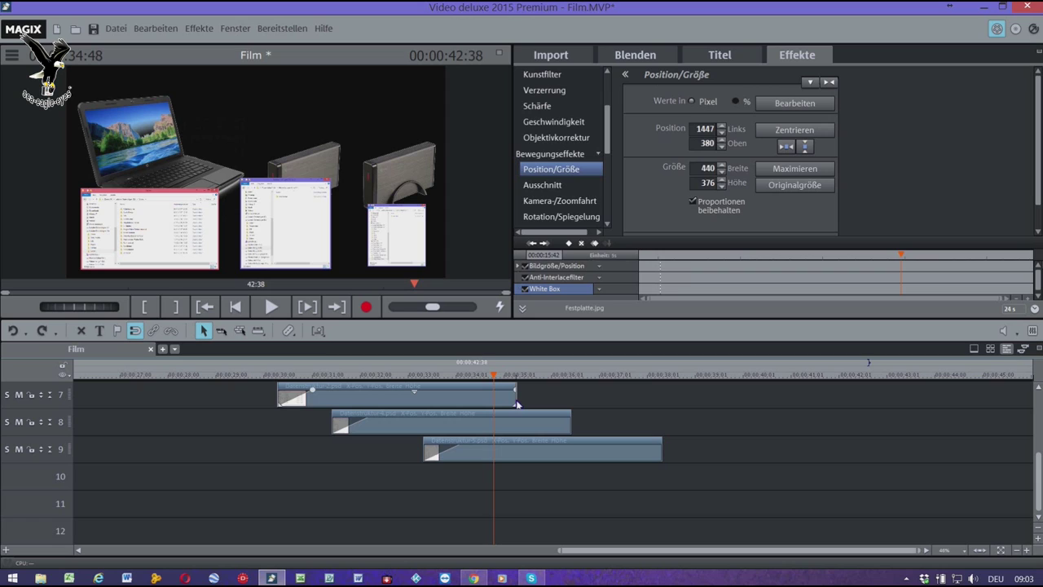
left_click_drag(516, 404, 824, 420)
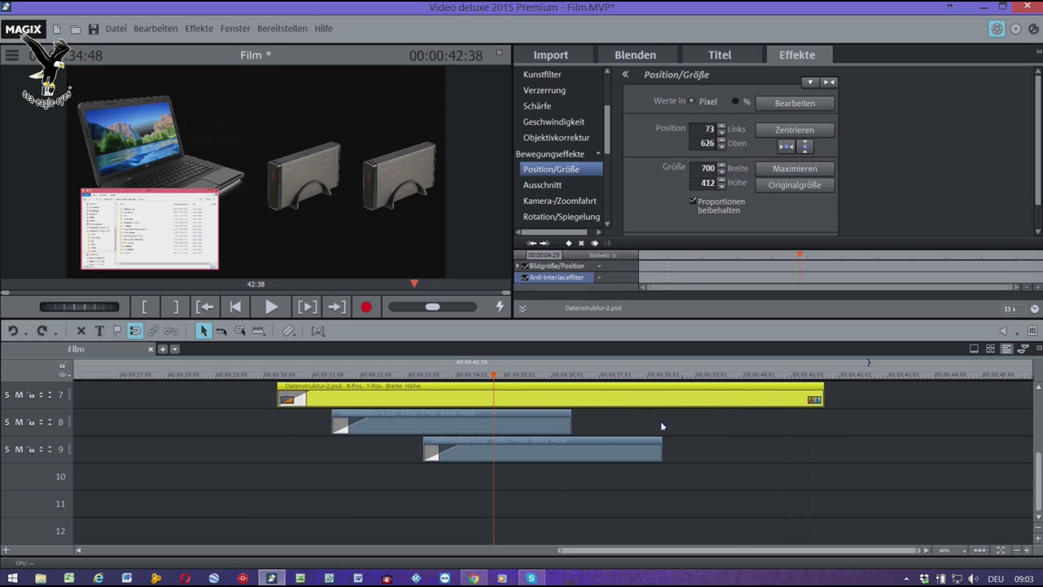
left_click(575, 427)
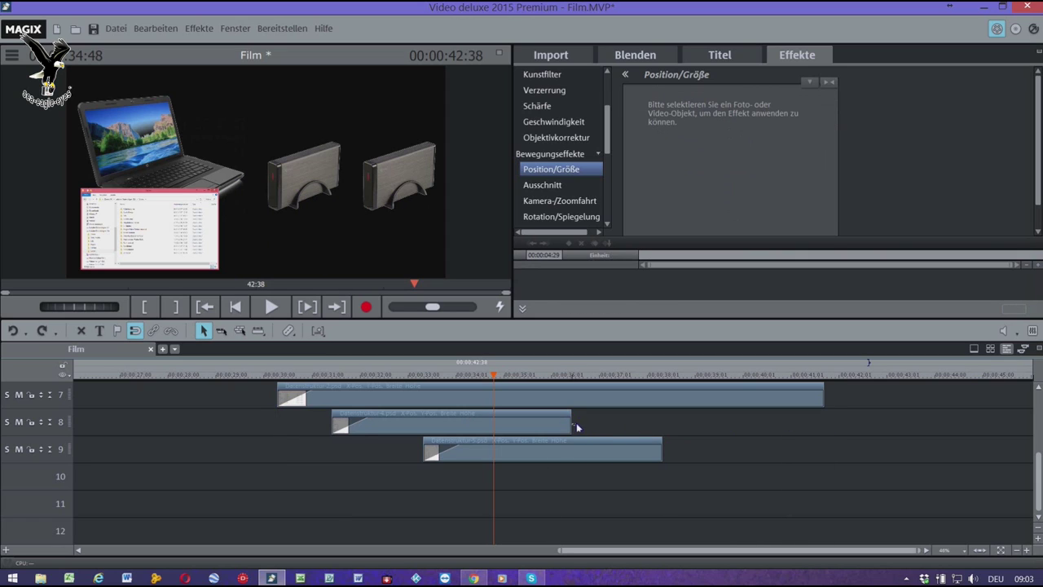
left_click_drag(573, 427, 824, 429)
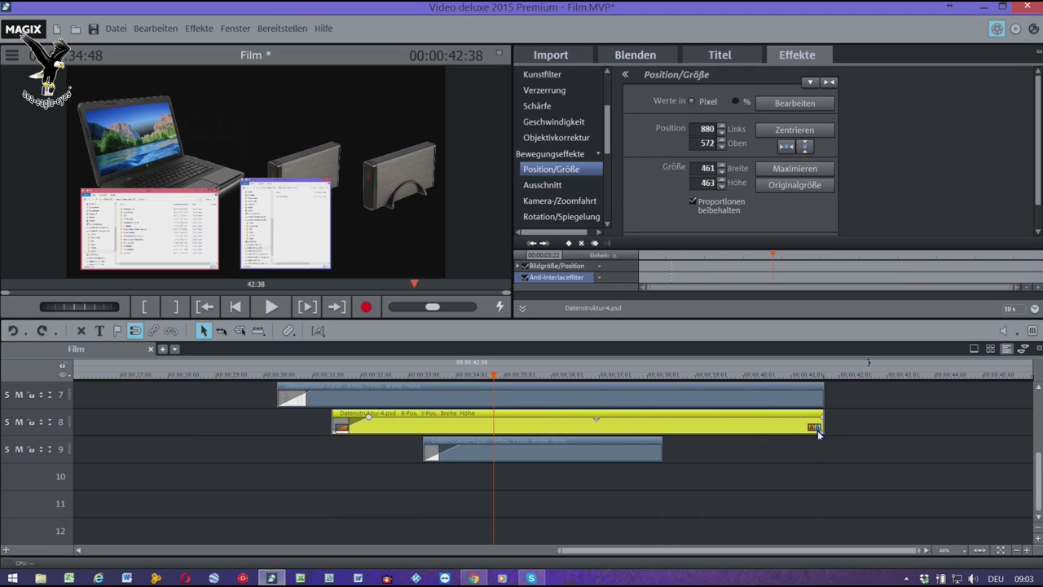
left_click(660, 455)
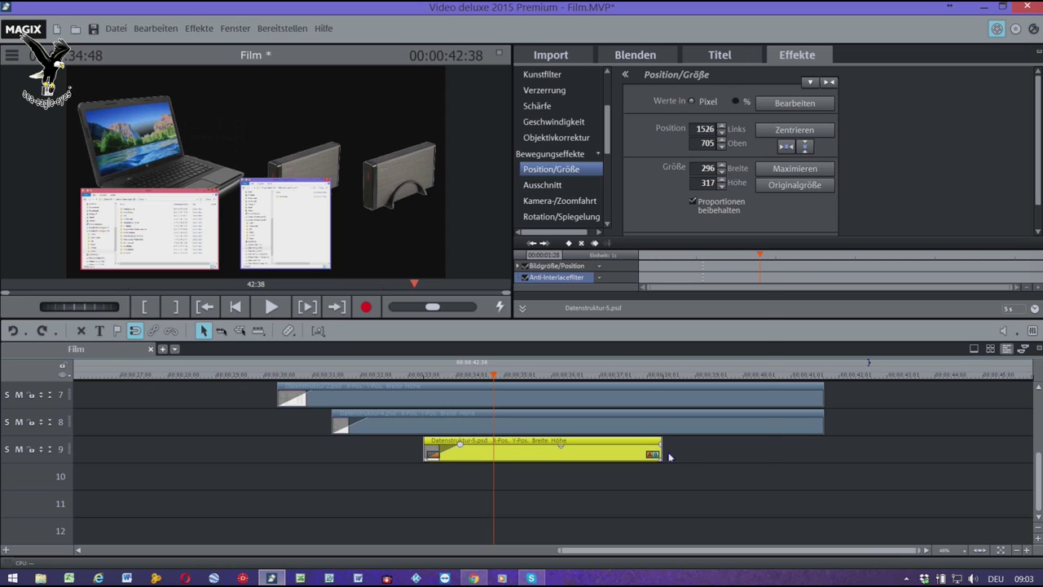
right_click(661, 456)
left_click(641, 468)
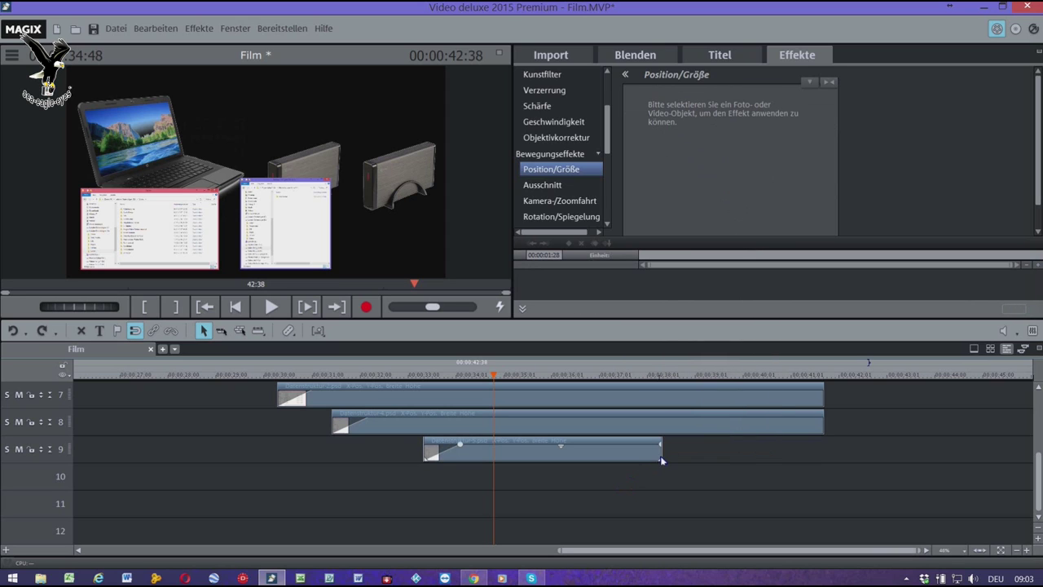
left_click_drag(662, 456, 824, 469)
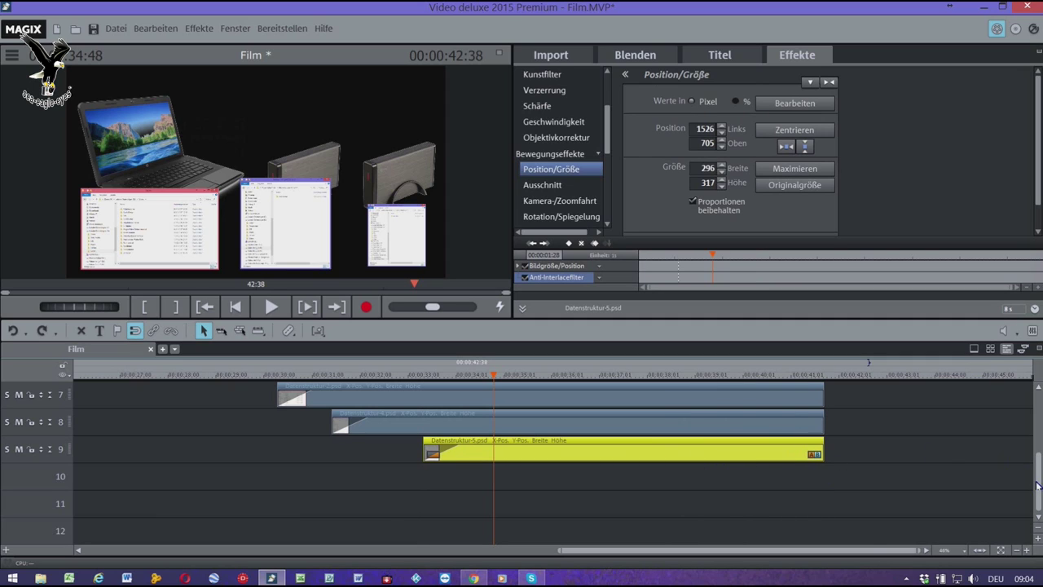
Add a fade-in of about 0.6 seconds to the opening title image on track 1 and play the film's first 5 seconds.
scroll(768, 422, "up", 3)
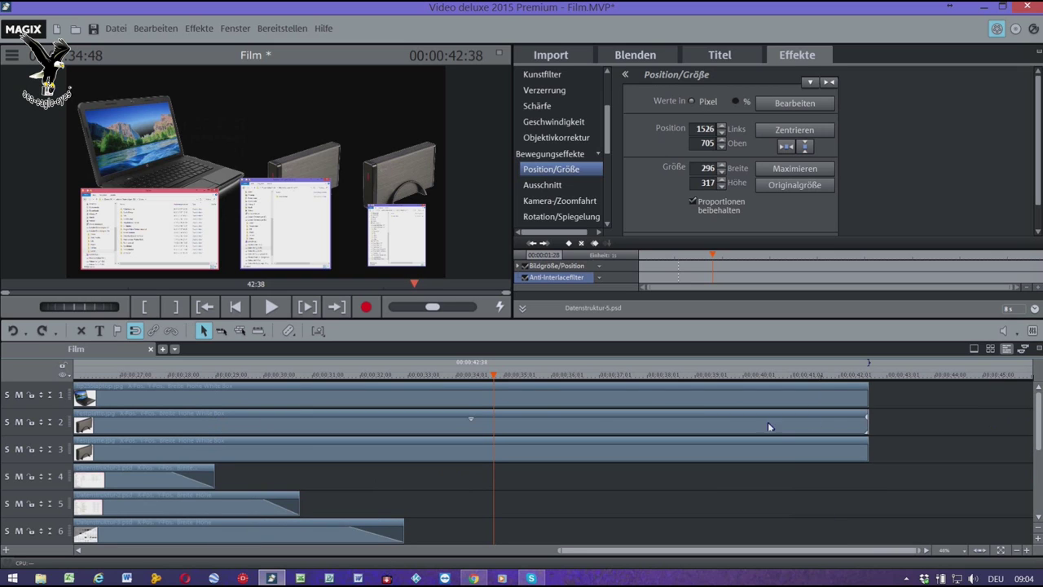
left_click(235, 308)
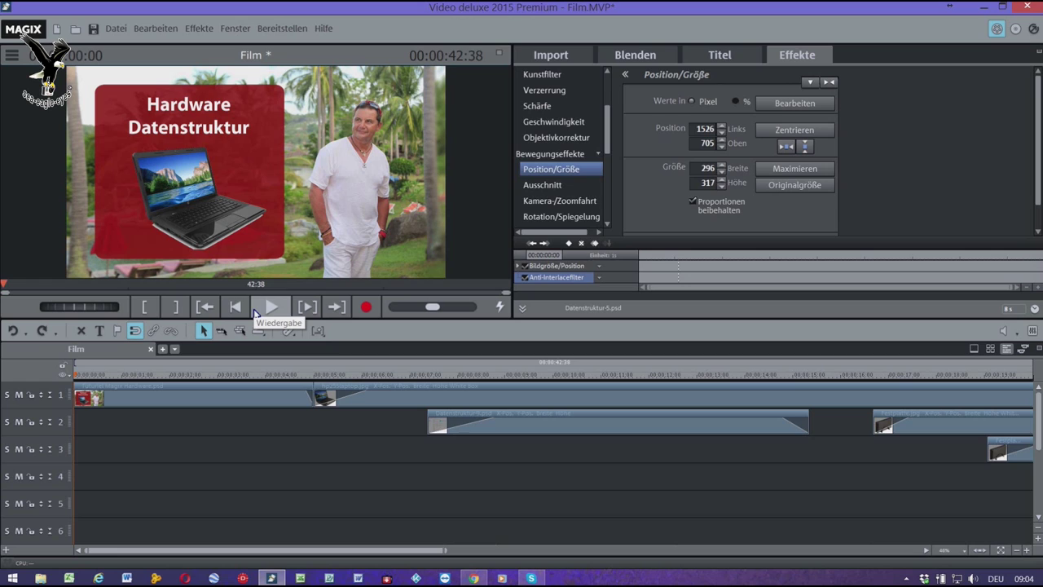
left_click(105, 402)
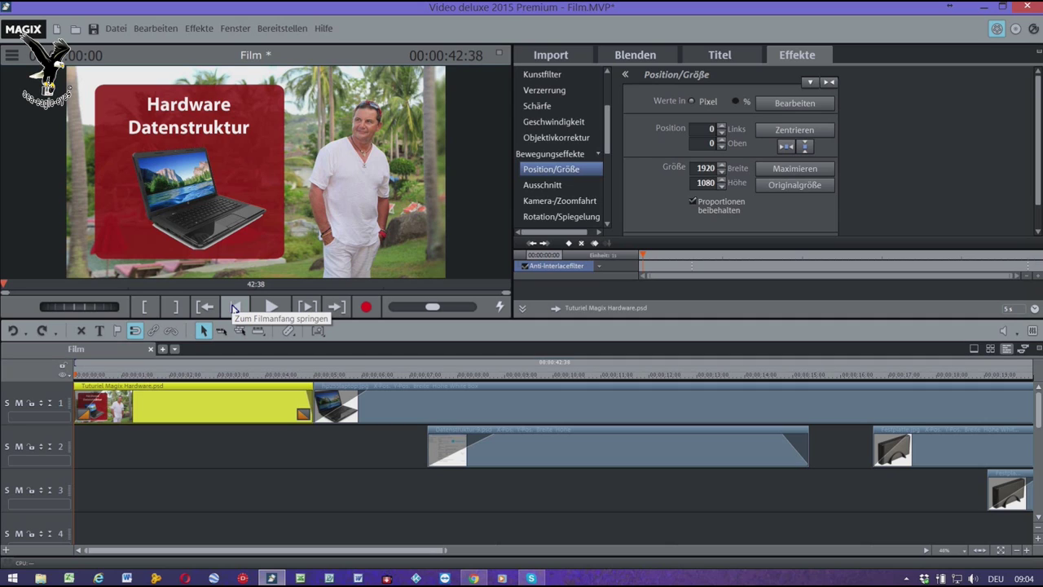
key("Down")
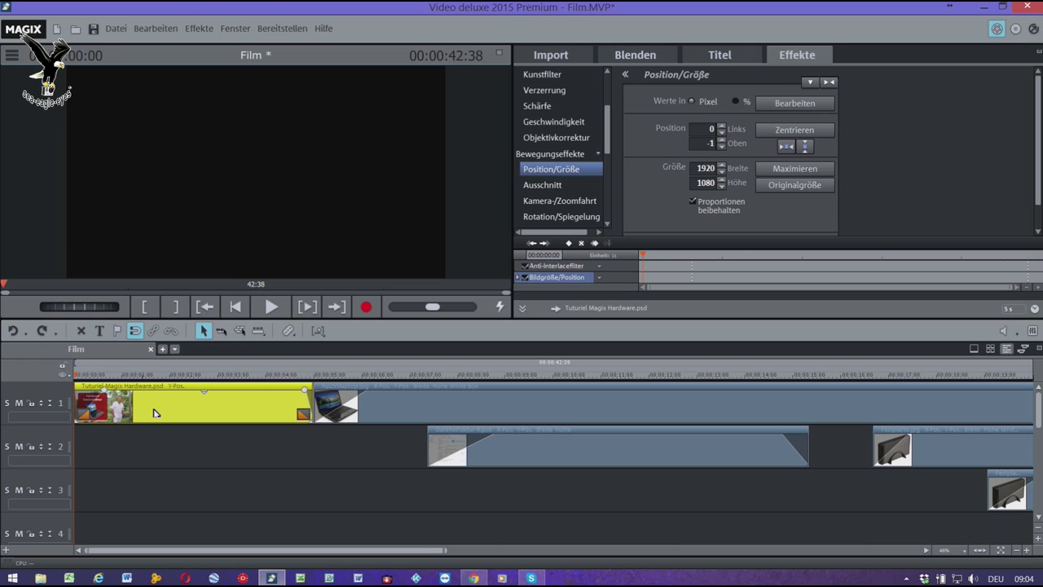
key("space")
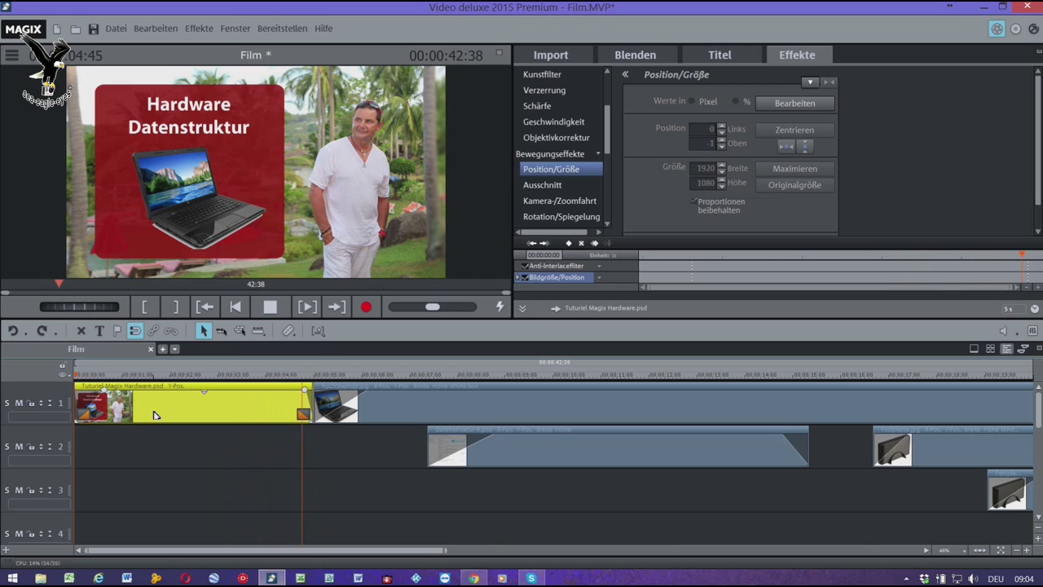
key("space")
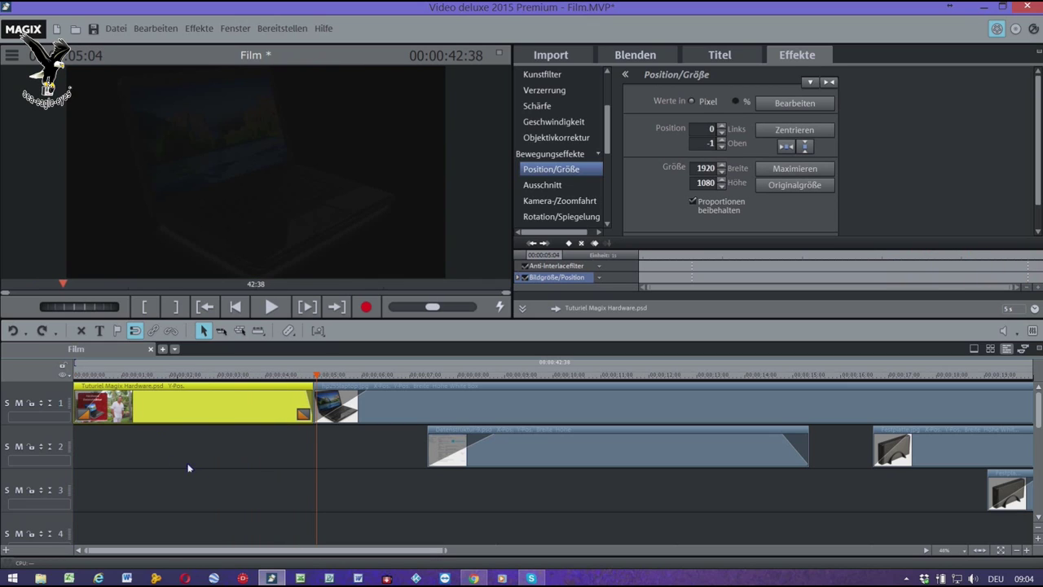
Shorten the photo length of the opening title image on track 1 to about 3.5 seconds.
right_click(243, 410)
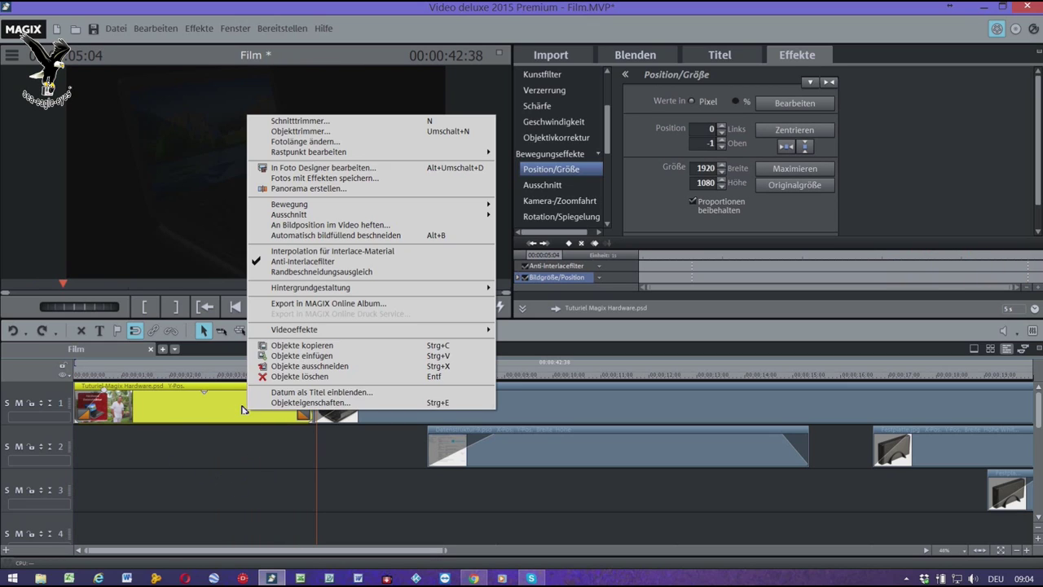
left_click(305, 142)
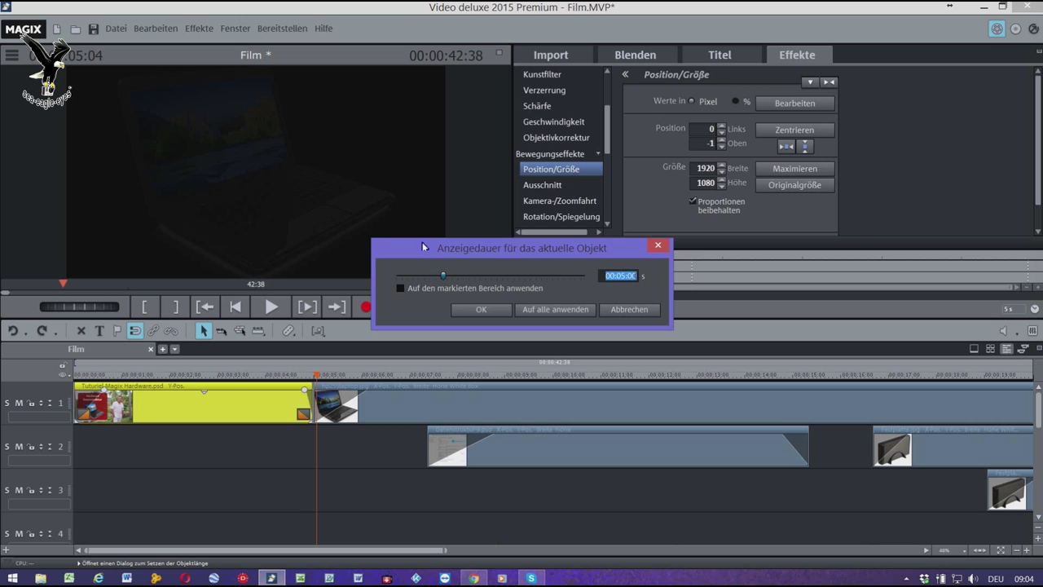
left_click_drag(443, 278, 430, 279)
left_click(483, 309)
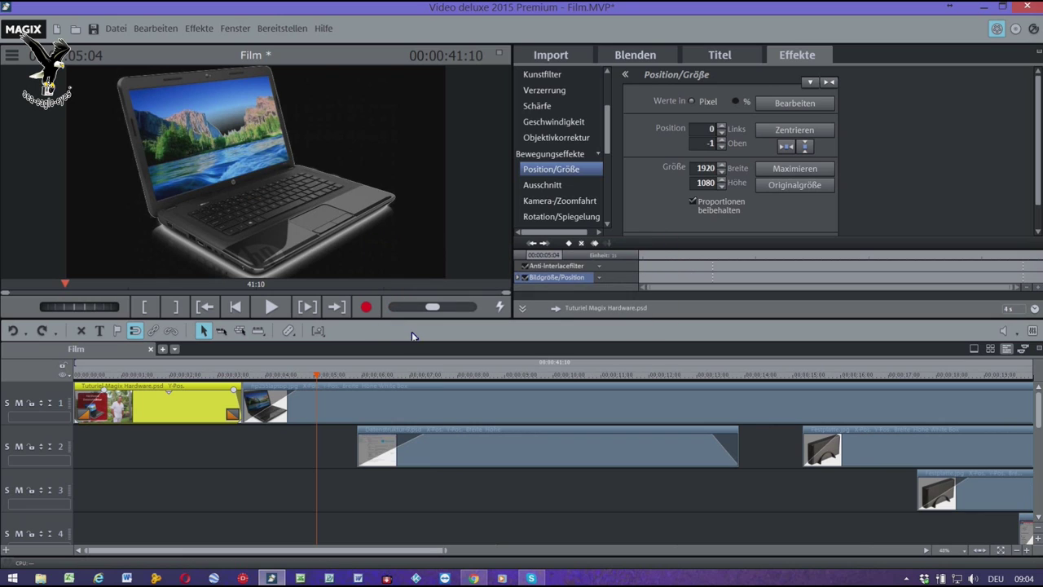
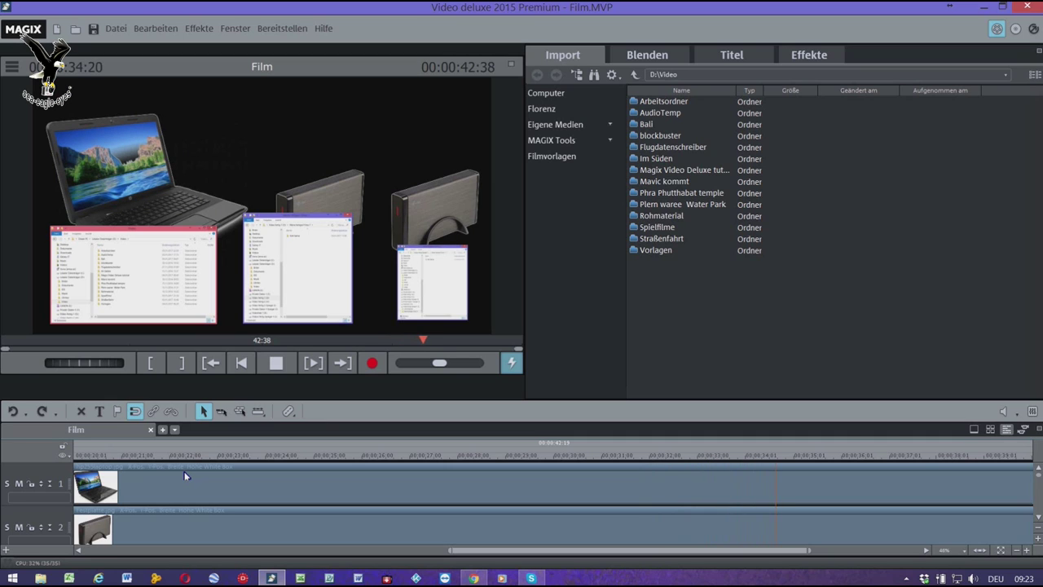
Stop the playback and trim the beginning of the blue arrow clip on track 3 so it starts at about 10.2 seconds.
key("space")
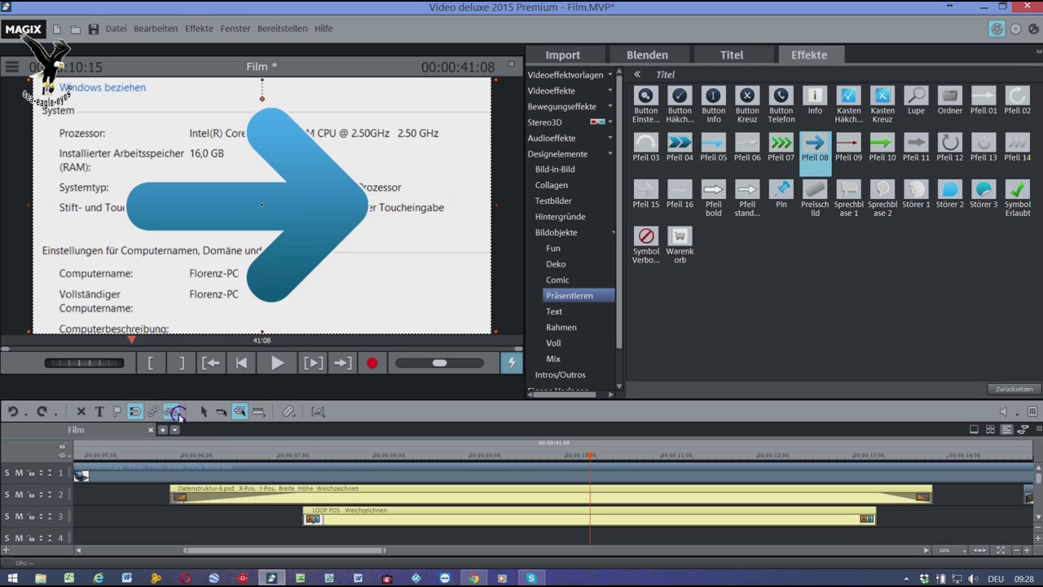
left_click(644, 526)
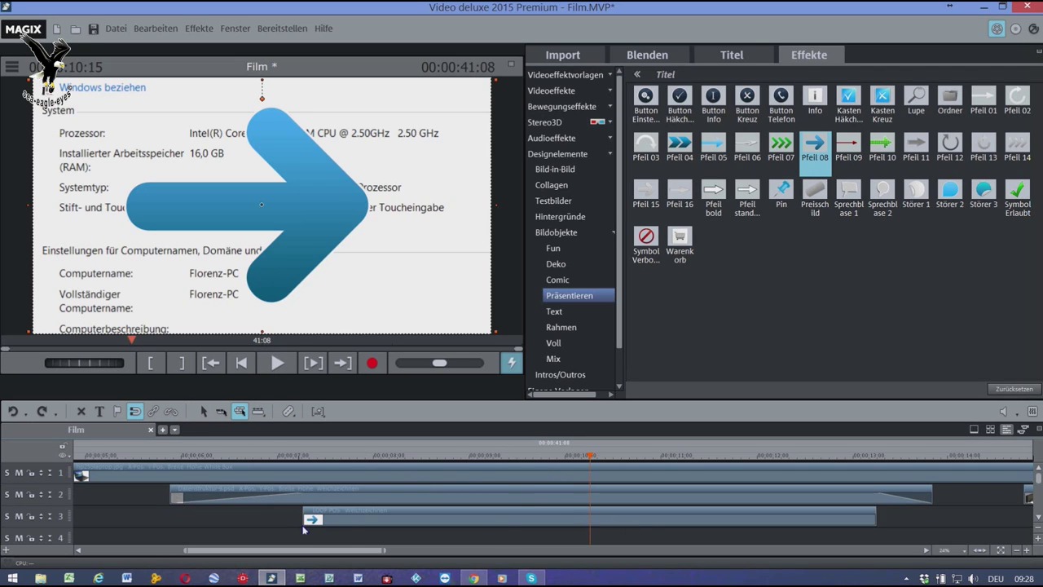
left_click_drag(303, 522, 597, 549)
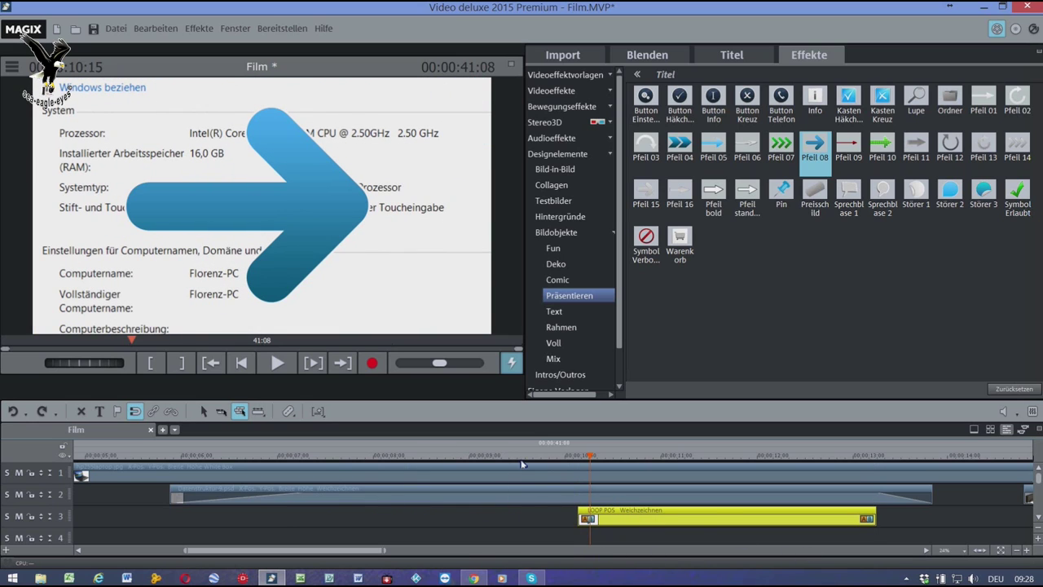
Resize the arrow to 965 × 543 pixels, place it at position 562/305 and rotate it to point up at the 16,0 GB memory entry.
left_click(579, 107)
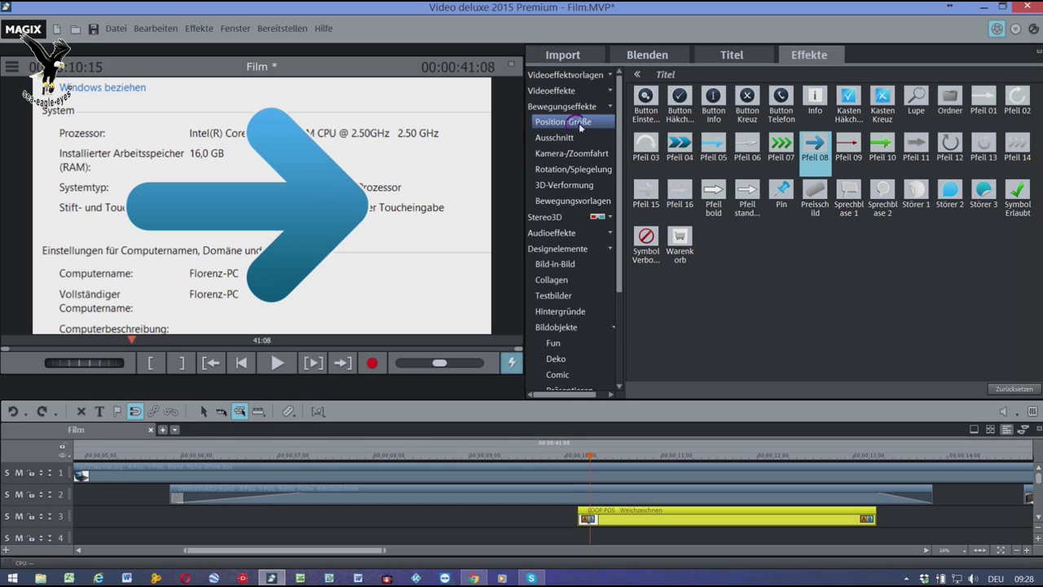
left_click(570, 121)
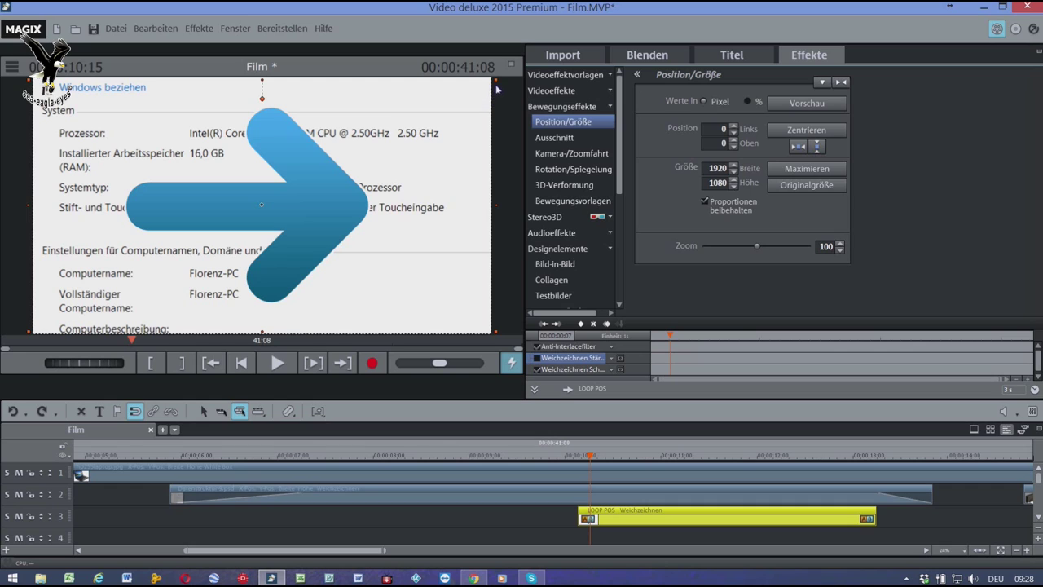
left_click_drag(497, 85, 269, 196)
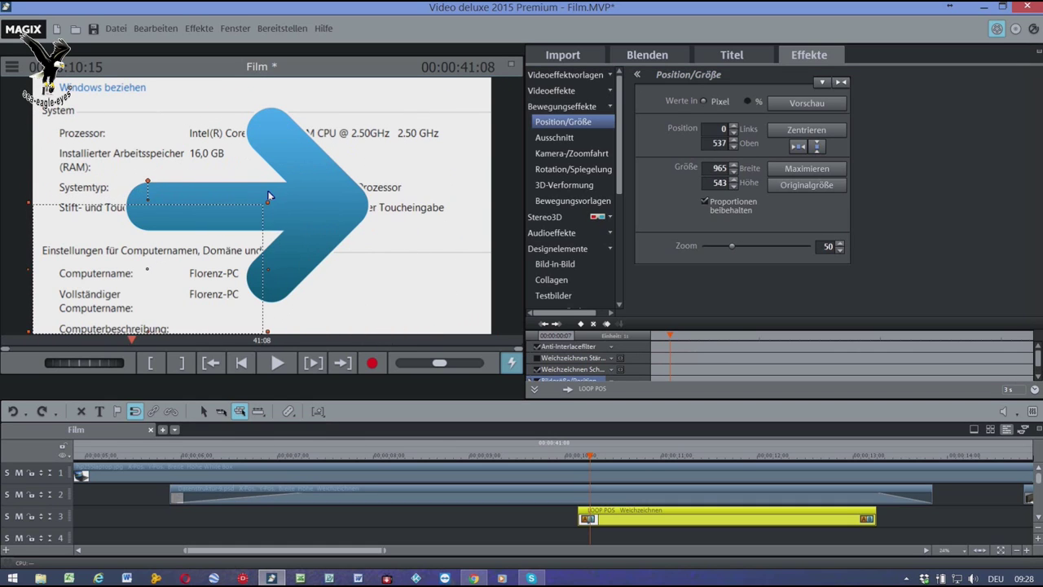
left_click_drag(237, 271, 375, 209)
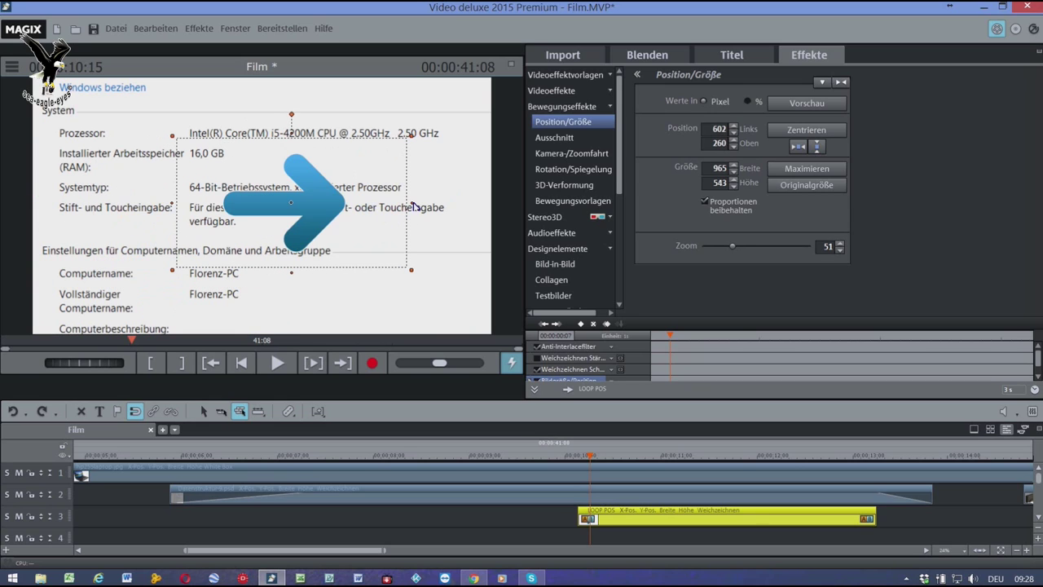
left_click_drag(293, 115, 286, 225)
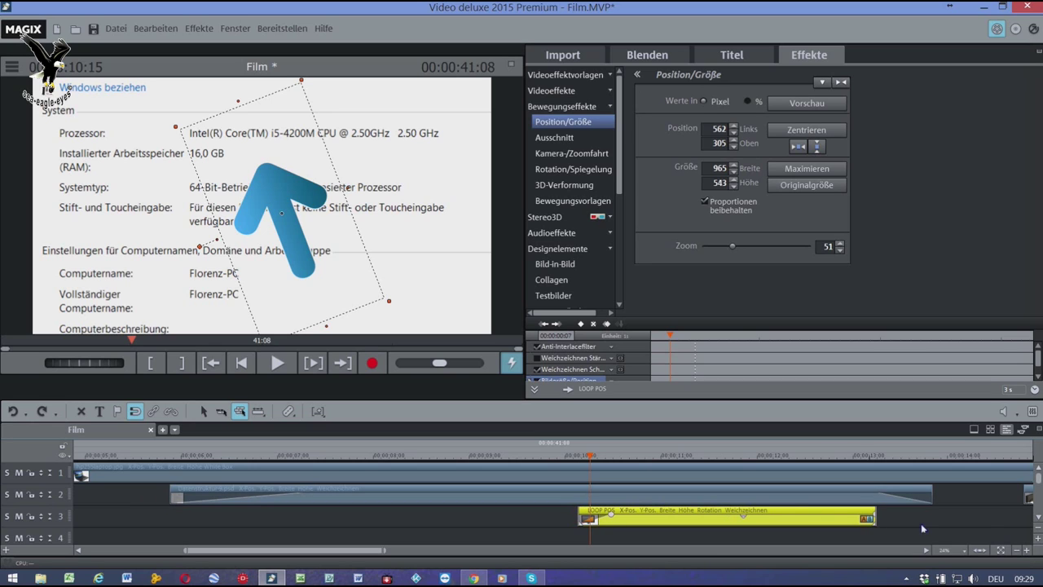
Switch to preview mode and play the arrow's fade-in and display over the system information screenshot from about 9.9 seconds.
left_click(542, 461)
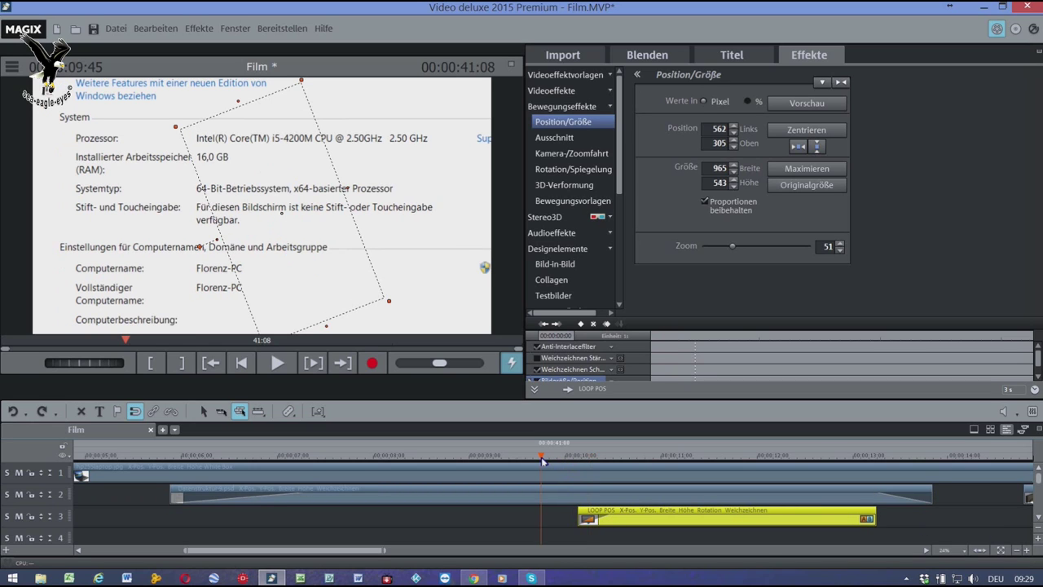
key("space")
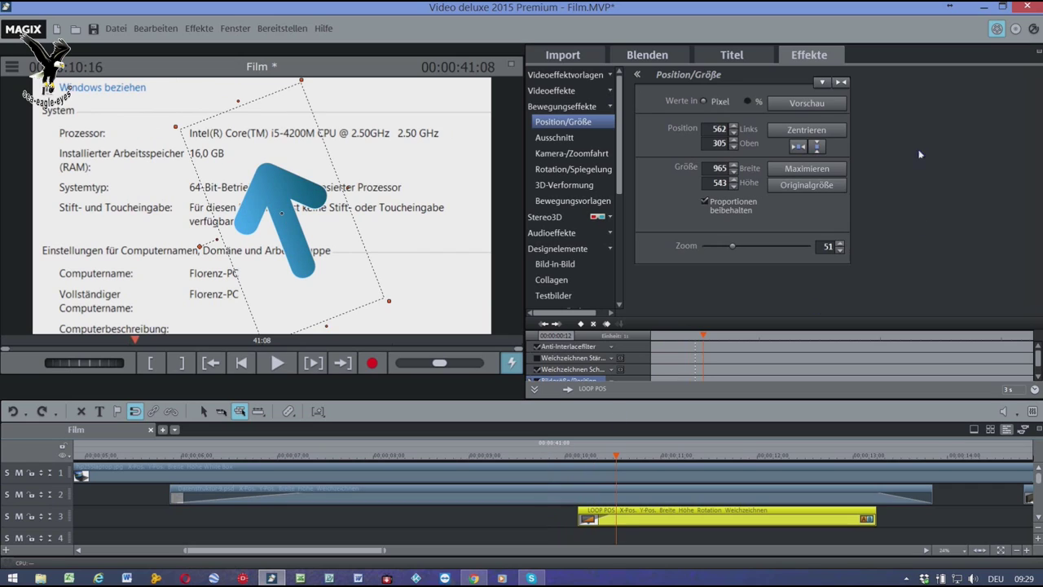
left_click(819, 102)
key("space")
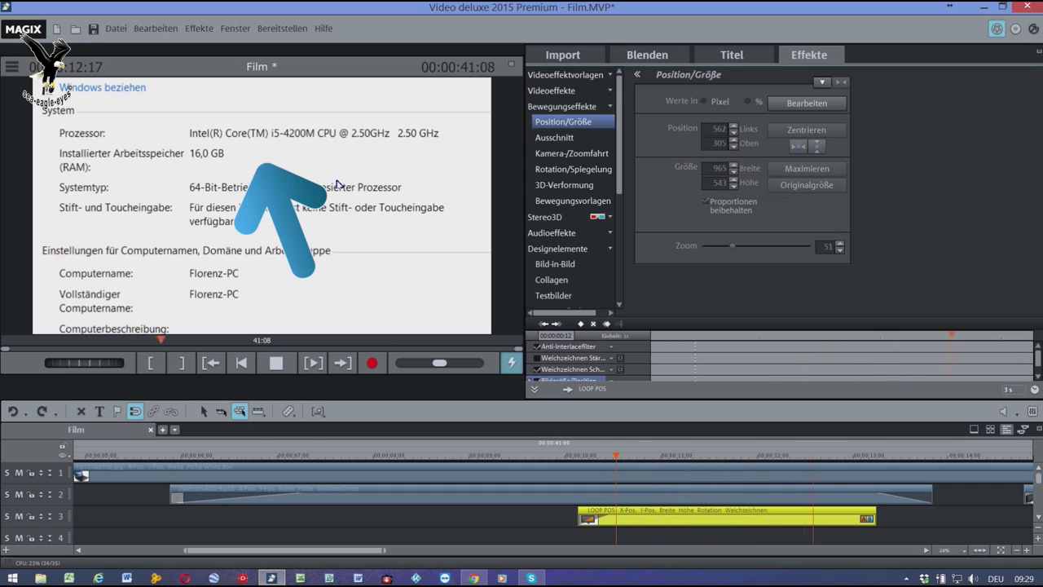
key("space")
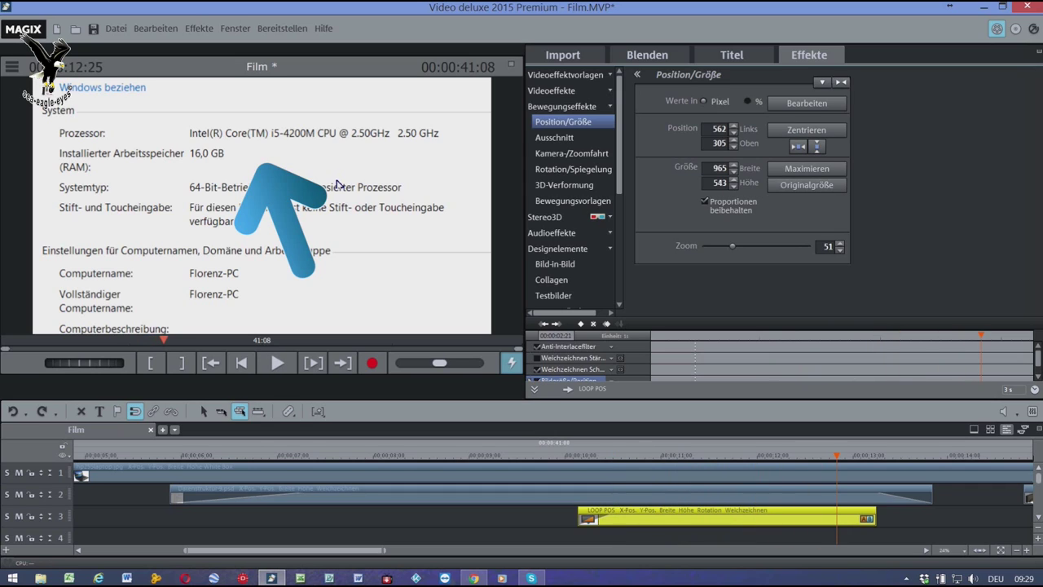
left_click(637, 461)
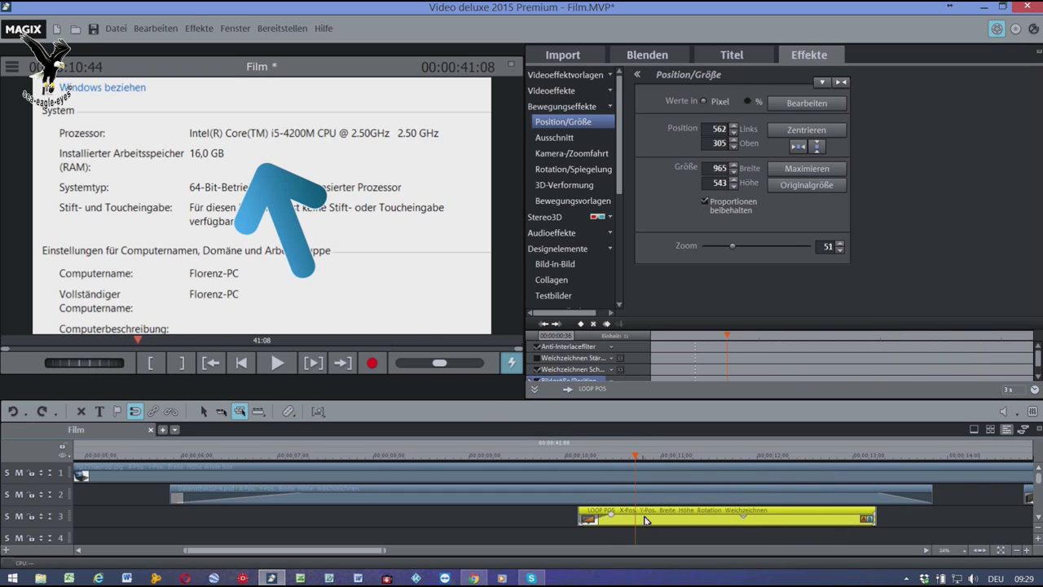
key("space")
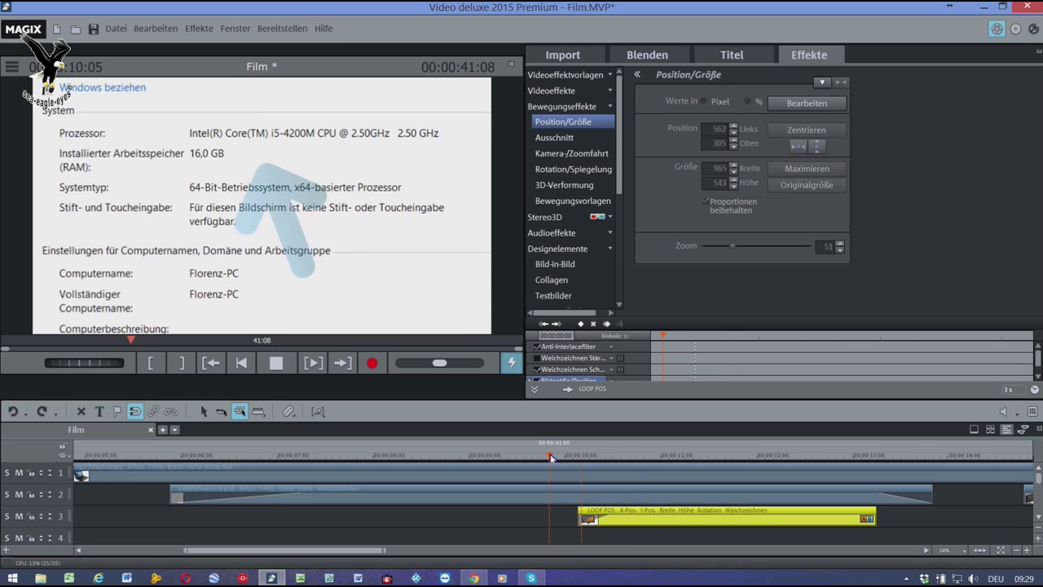
key("space")
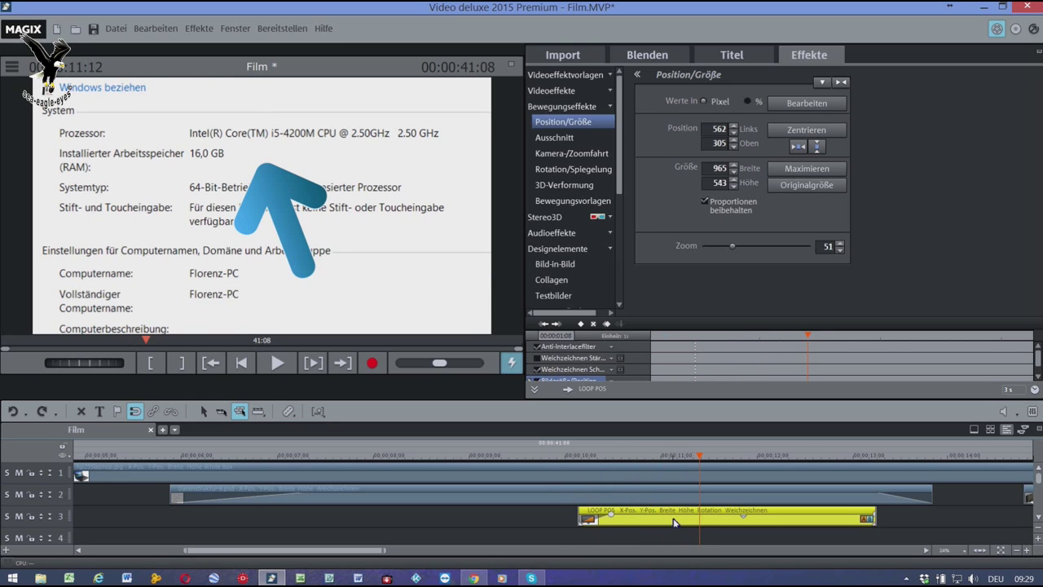
Cut the arrow clip on track 3 at 00:00:11:12 and 00:00:11:39 and delete the segment between the cuts.
key("t")
left_click_drag(701, 457, 725, 466)
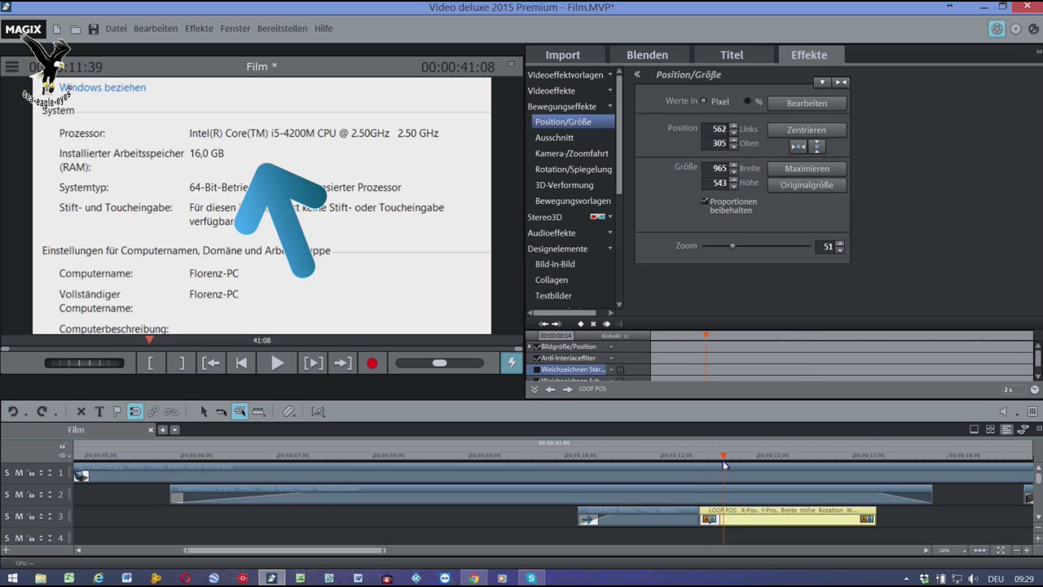
key("t")
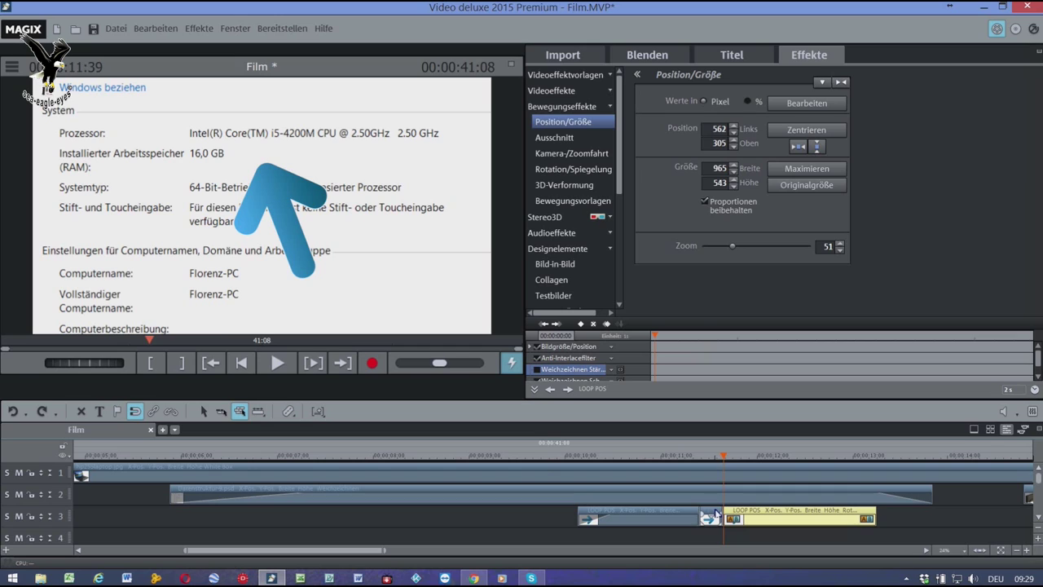
left_click(714, 515)
key("Delete")
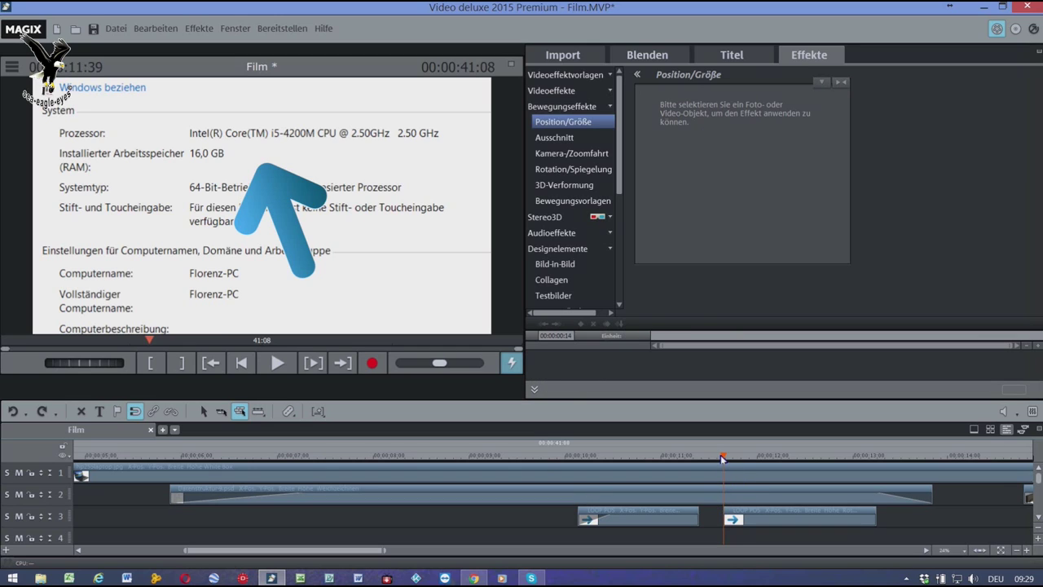
Cut the objects at 00:00:12:21 and 00:00:12:32 and delete only the arrow segment between these cuts on track 3.
left_click_drag(722, 459, 790, 471)
key("t")
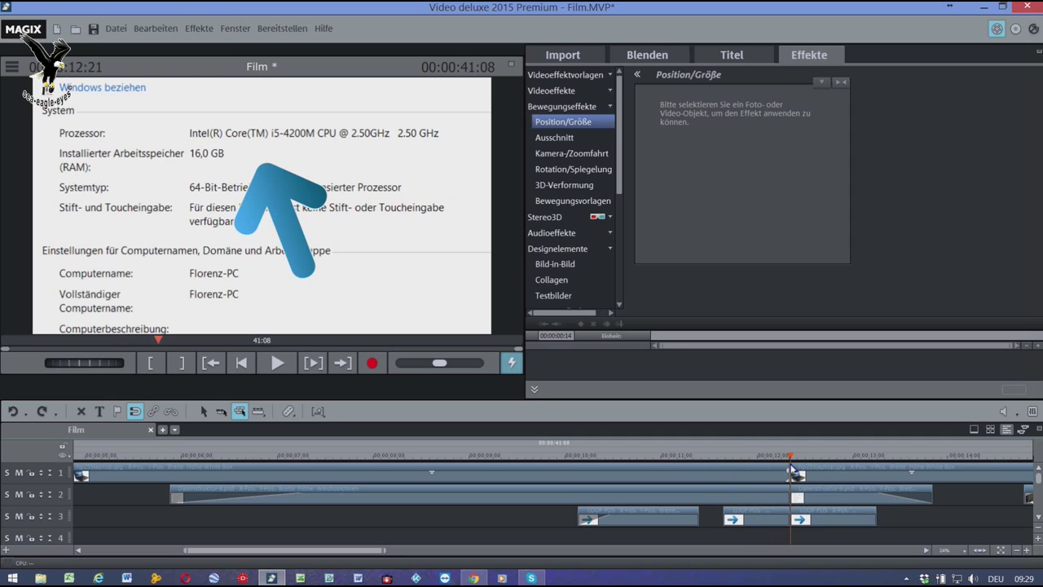
left_click_drag(792, 463, 810, 466)
key("t")
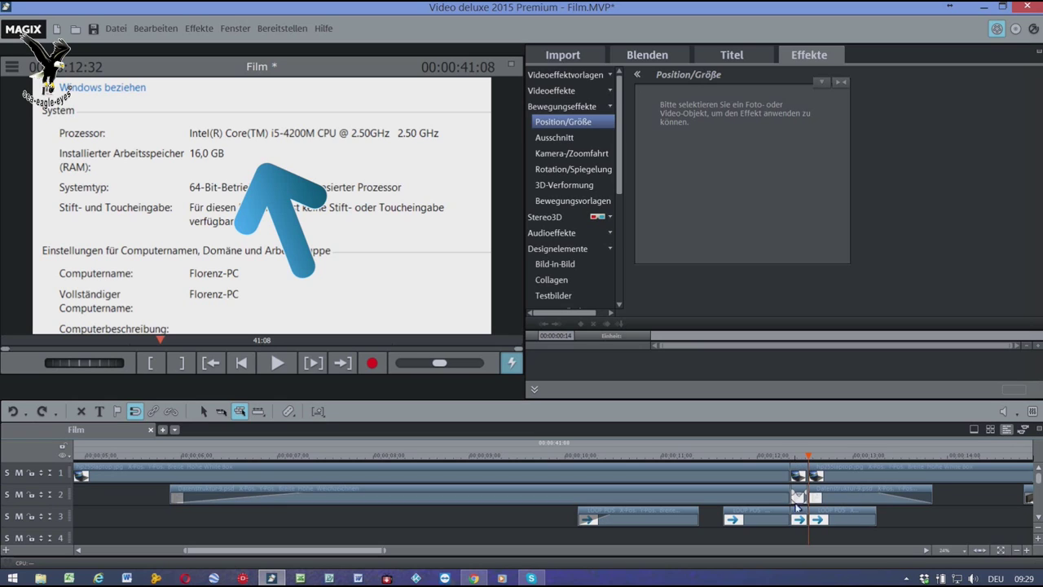
left_click(800, 516)
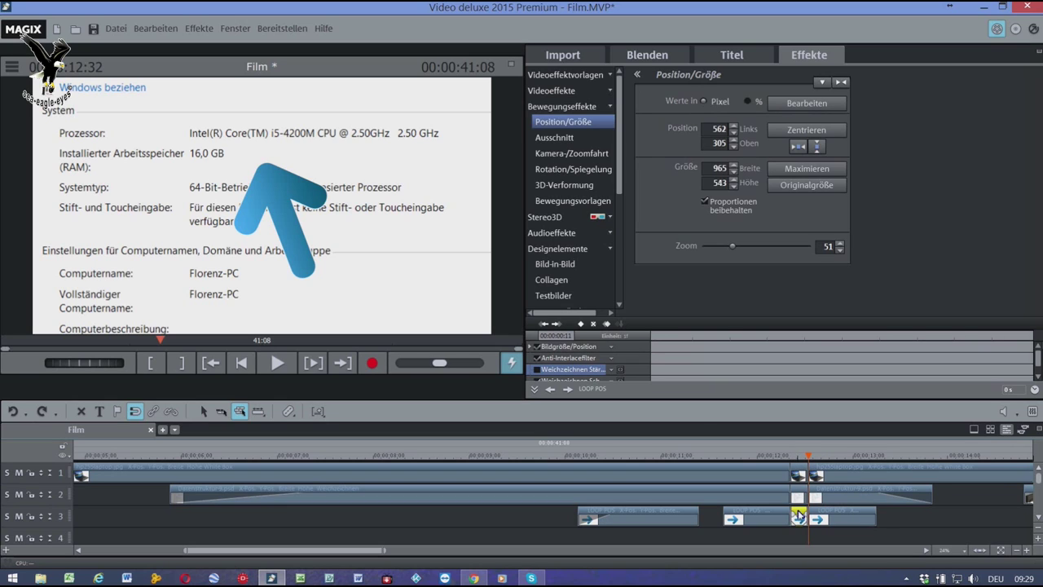
key("Delete")
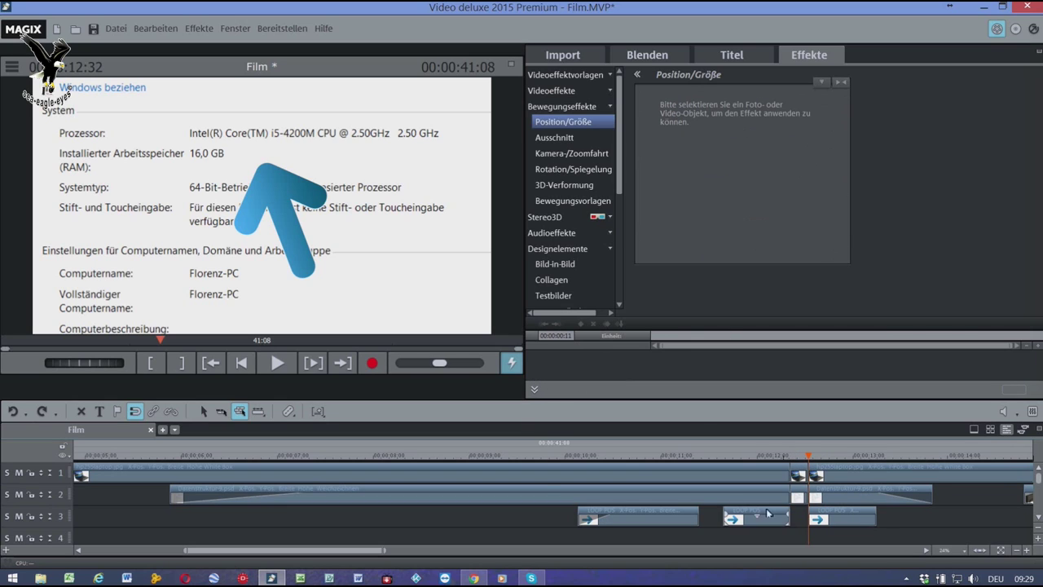
Play the section from about 9.5 to 13.5 seconds to review the blinking arrow.
left_click(512, 462)
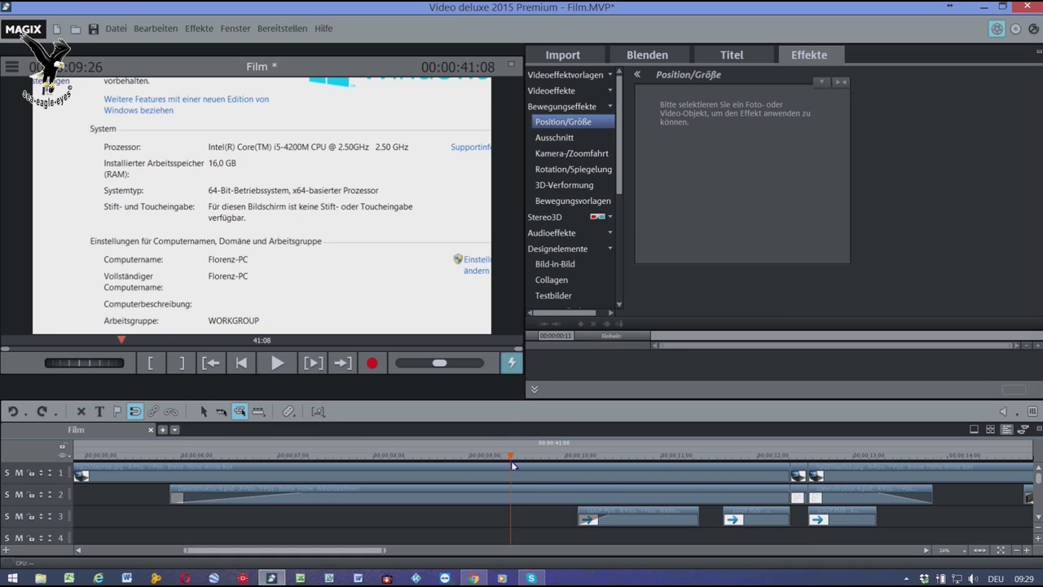
key("space")
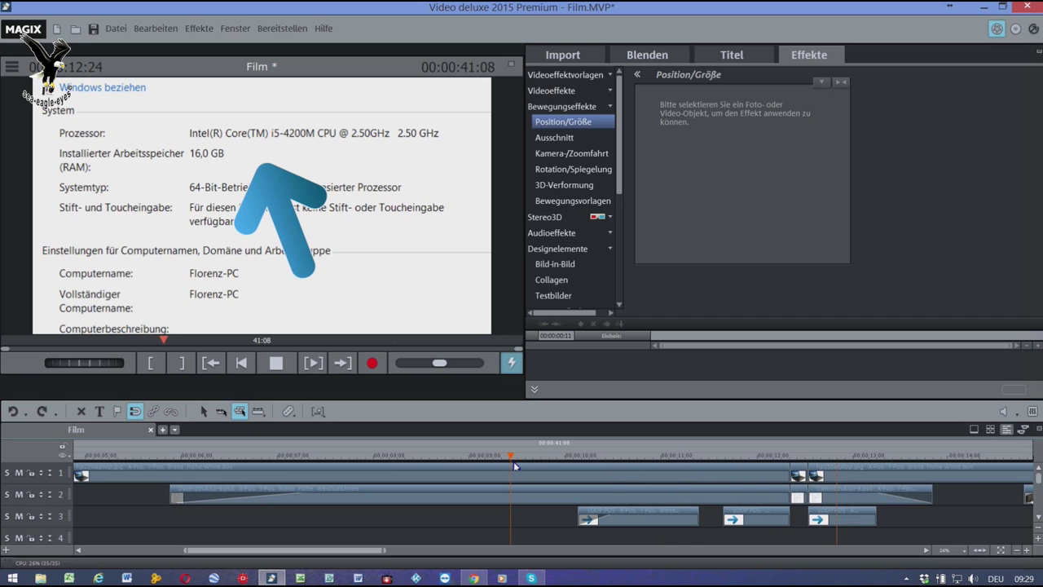
key("space")
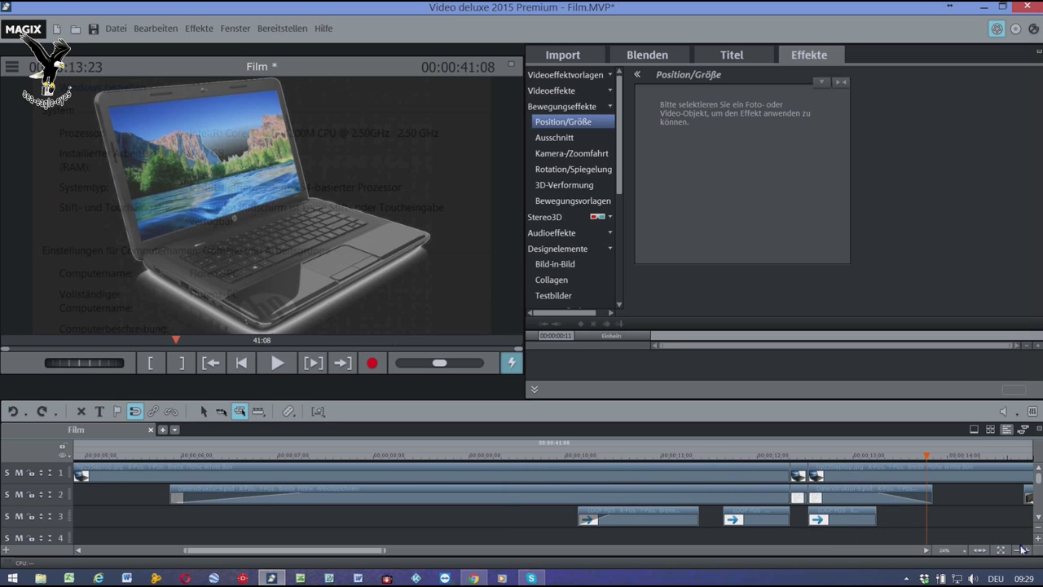
Play the film from 00:00:13:23 to about 15 seconds to review the transition from the system screenshot to the laptop and external drive.
left_click(981, 551)
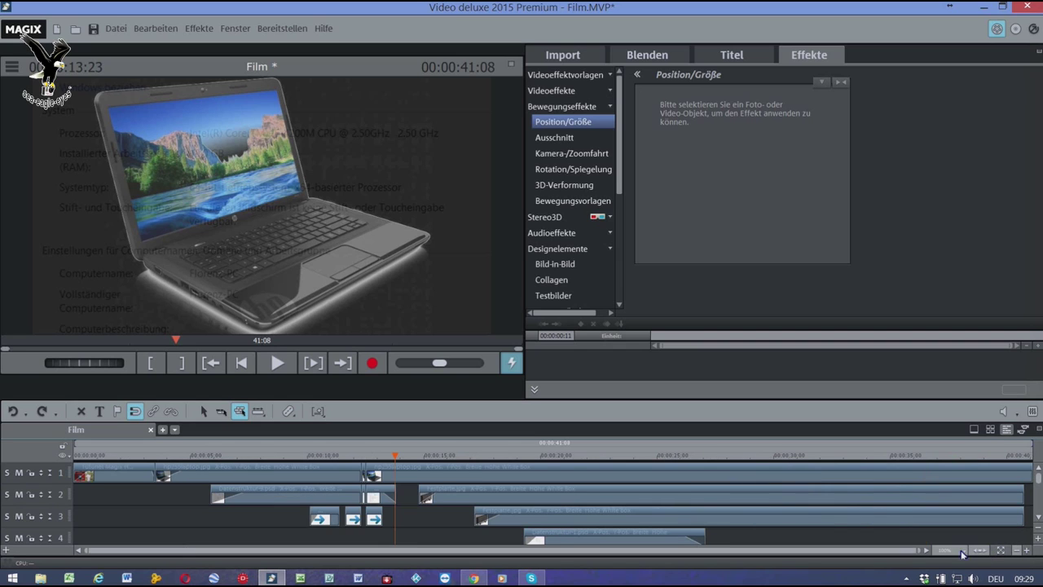
key("space")
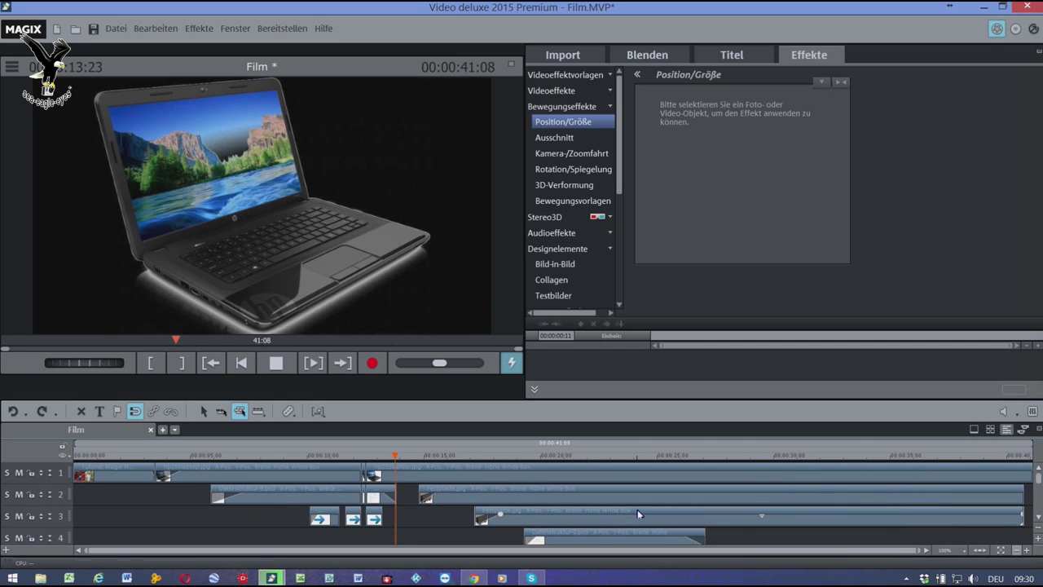
key("space")
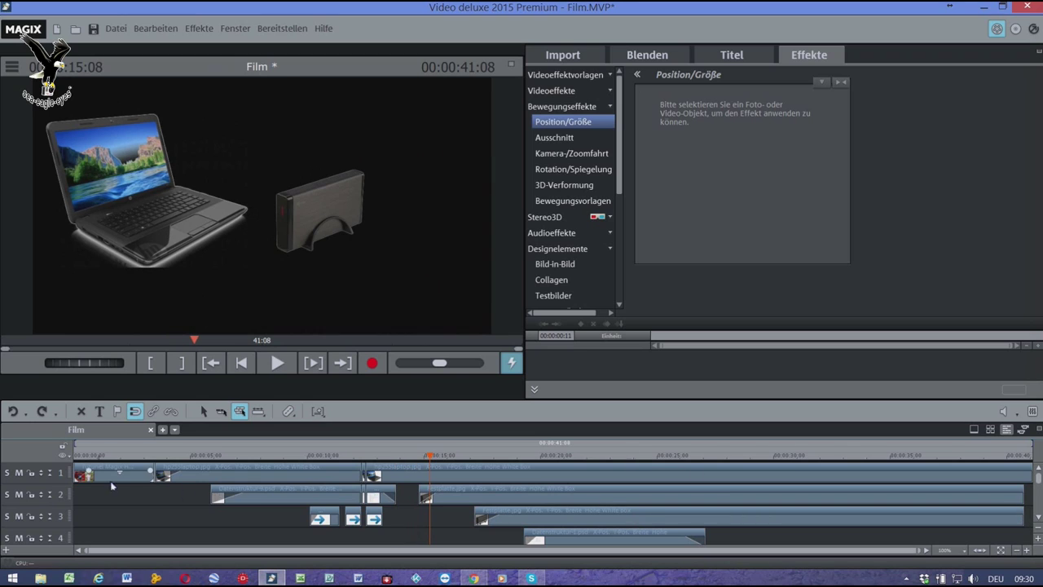
Play the film from 00:00:03:10 to about 00:00:11:15 to review the blinking arrow, and return the playhead to 00:00:06:57.
left_click(148, 461)
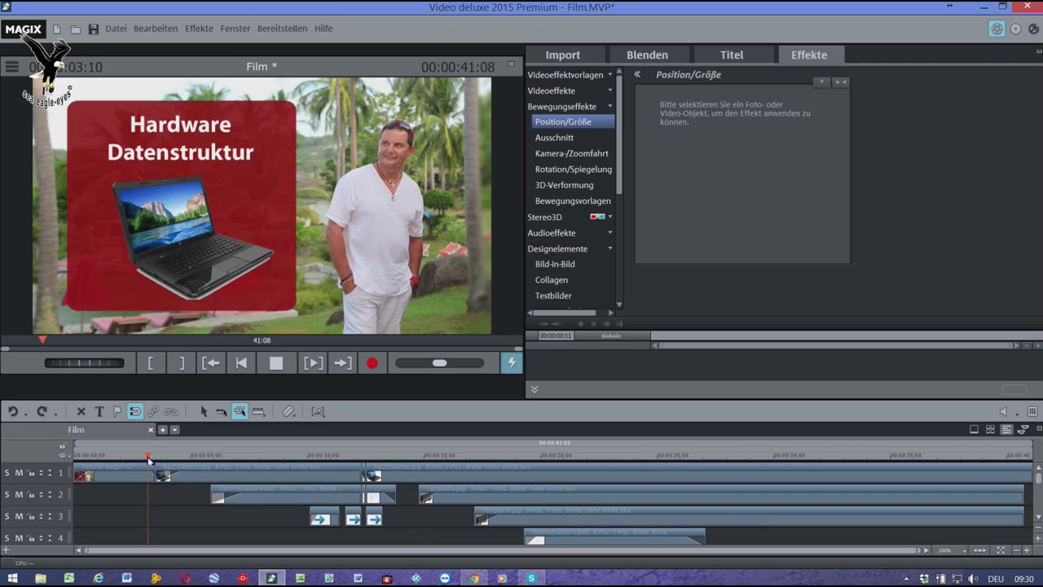
key("space")
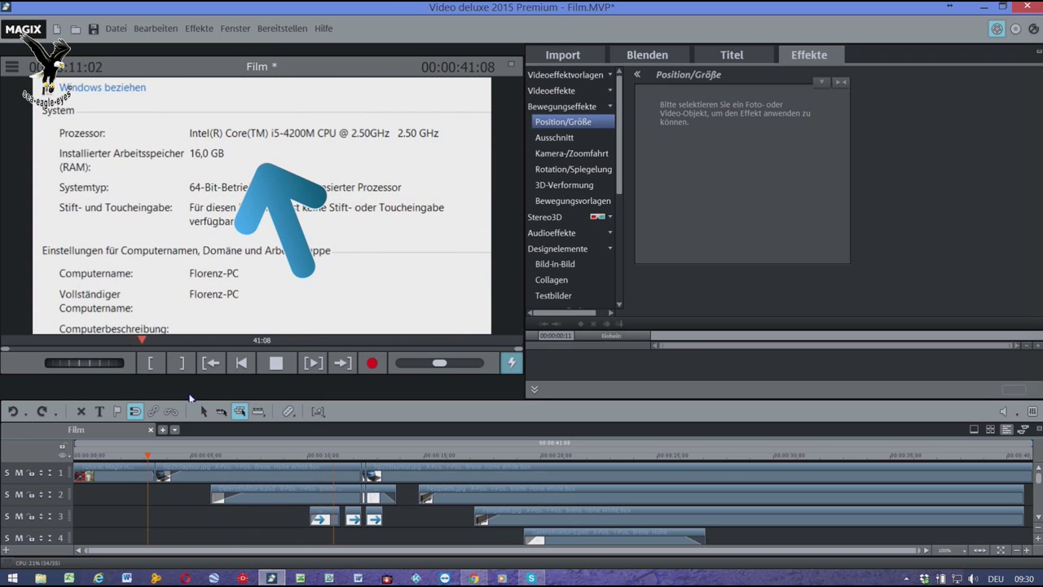
key("space")
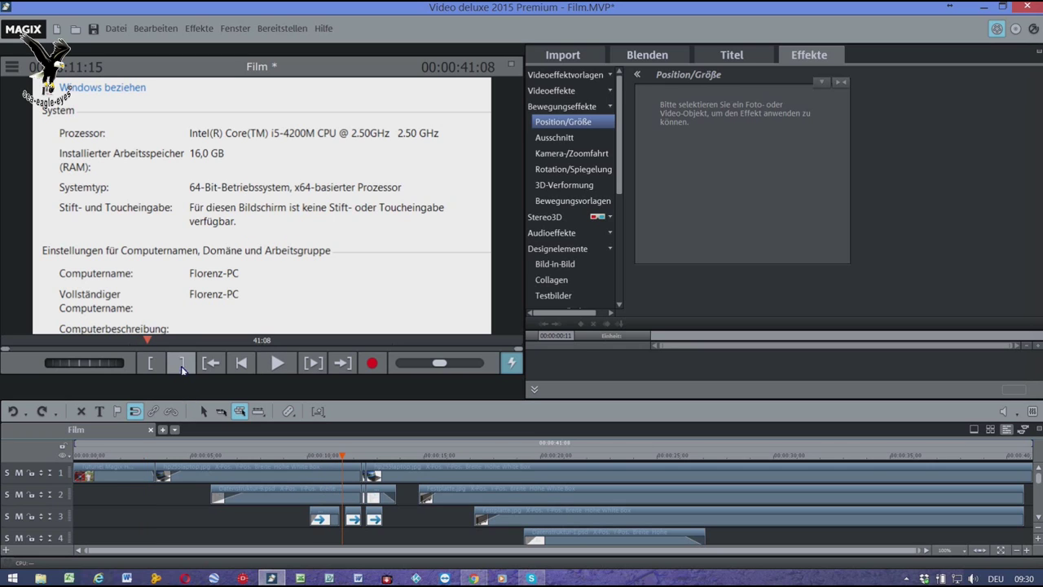
left_click_drag(345, 459, 237, 454)
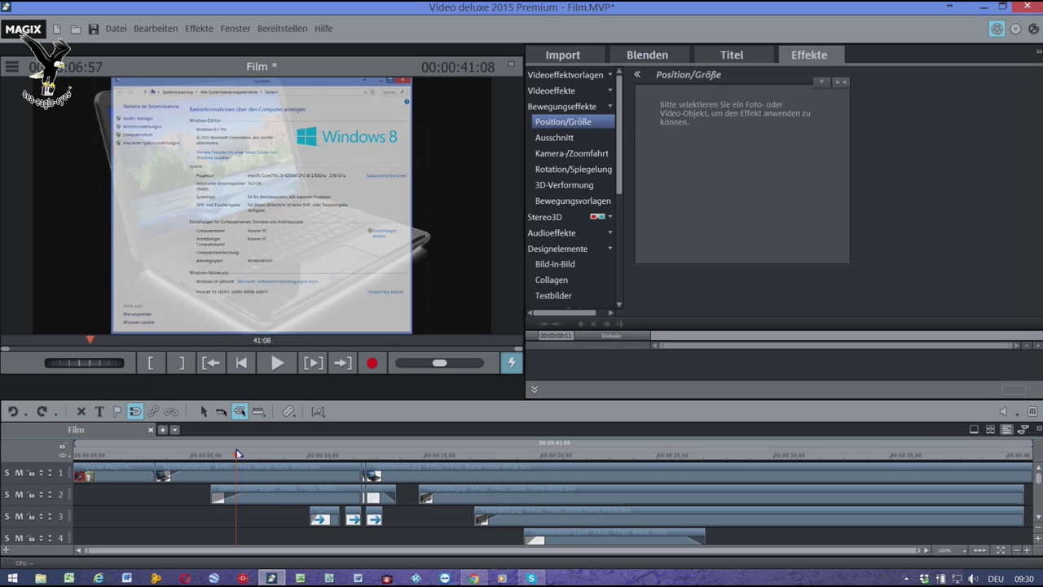
Add a "Text erscheint" title on track 4 below the text background clip, reading "Minimalvoraussetzungen".
left_click(724, 59)
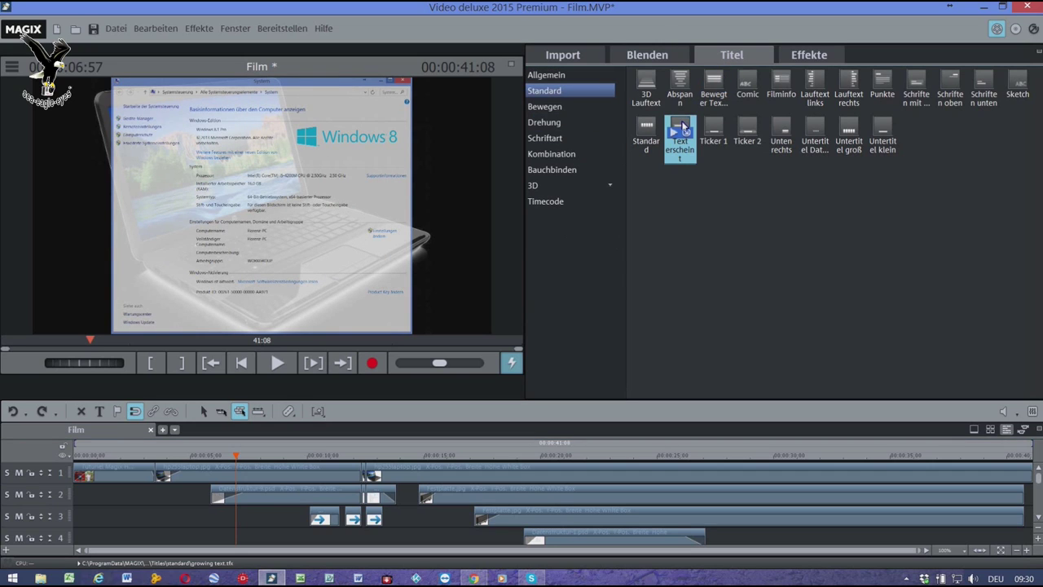
left_click_drag(683, 128, 253, 521)
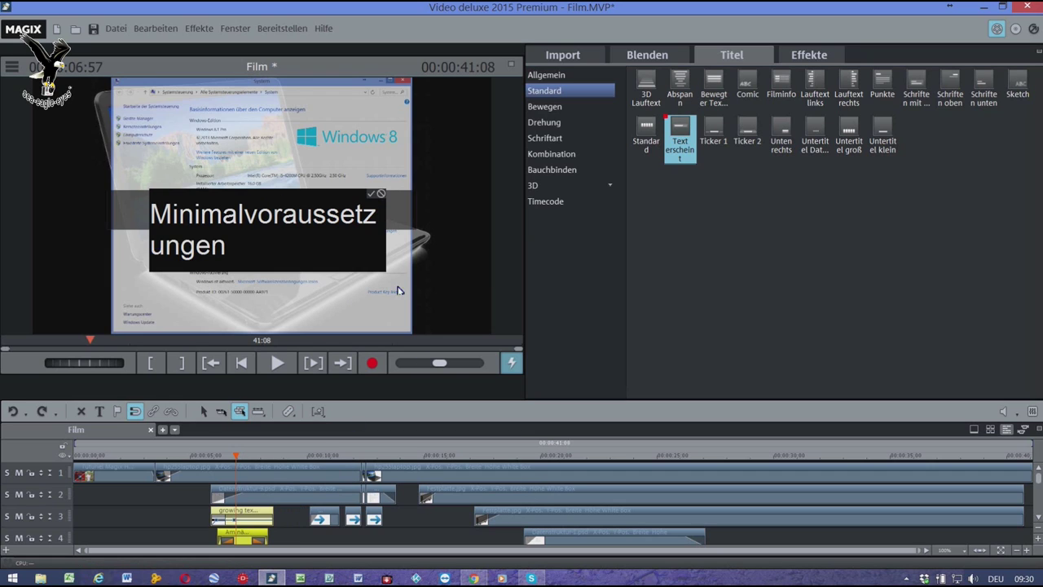
left_click(597, 301)
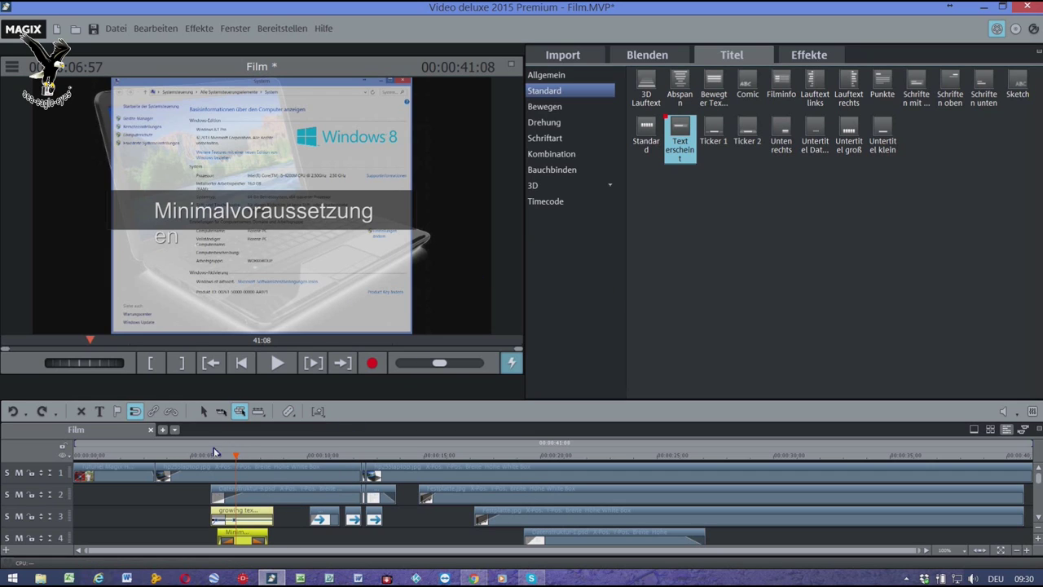
Play the passage leading into the "Minimalvoraussetzungen" title to check how it appears.
left_click(162, 456)
key("space")
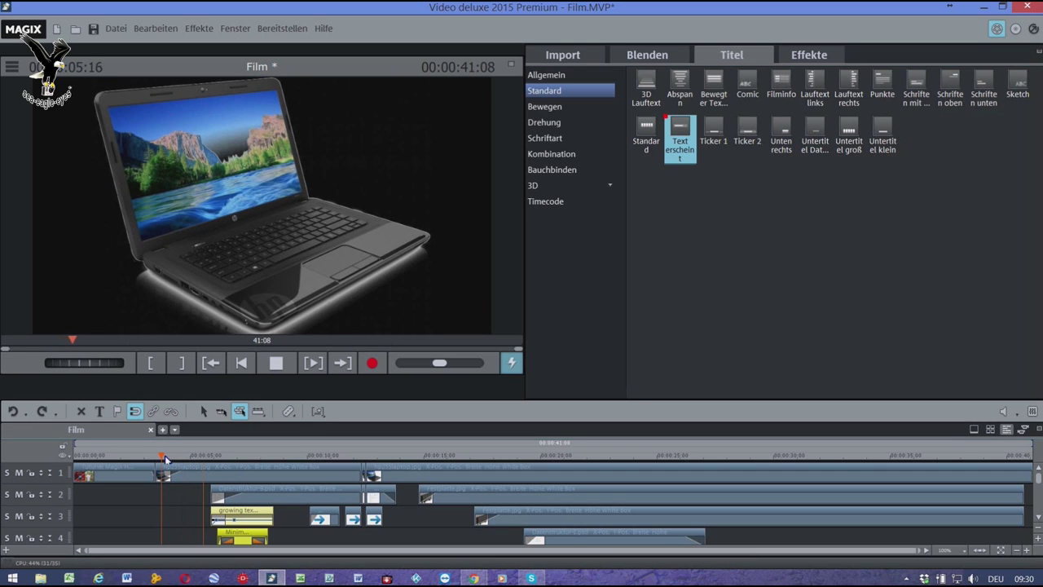
key("space")
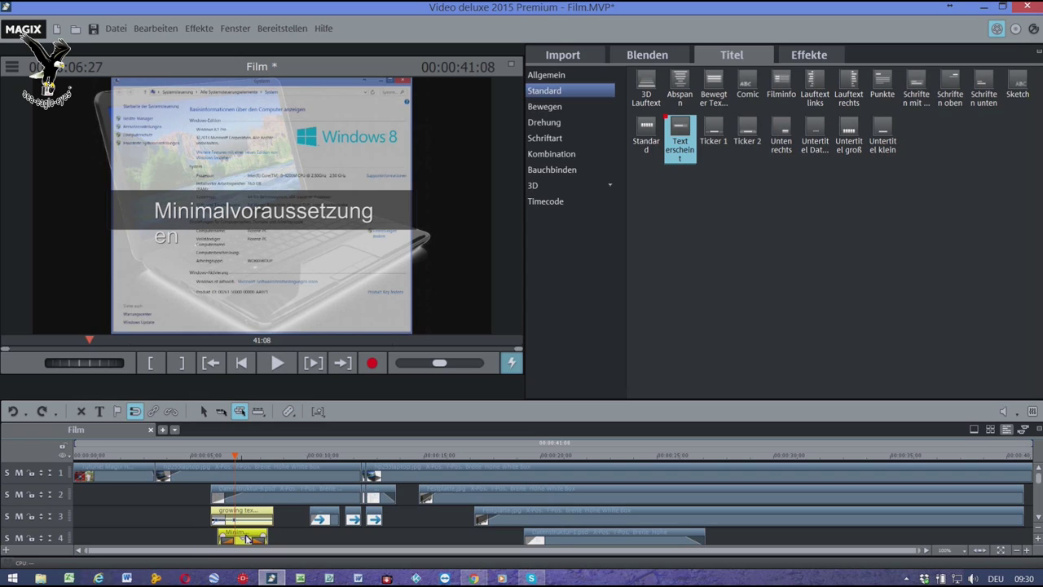
Deselect the title clips and switch the timeline to the mouse mode for single objects.
mouse_move(257, 515)
left_mouse_down()
mouse_move(269, 518)
mouse_move(255, 519)
left_mouse_up()
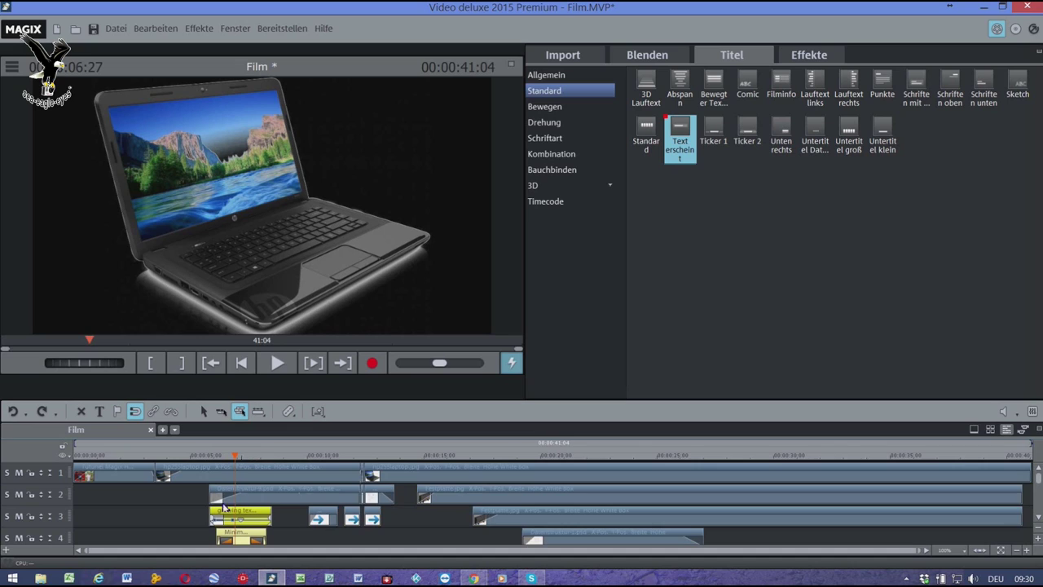
left_click(167, 502)
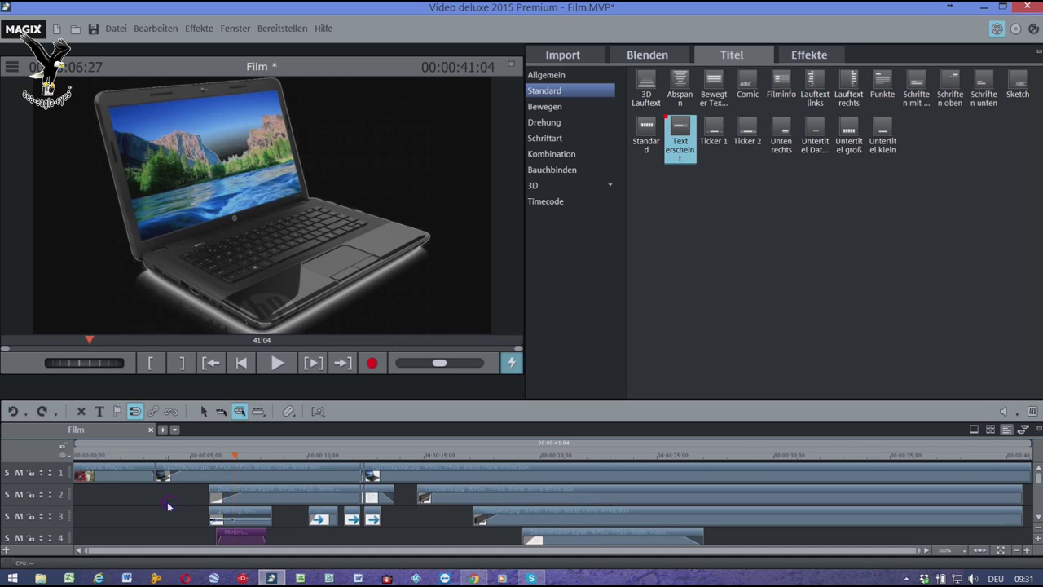
left_click(206, 413)
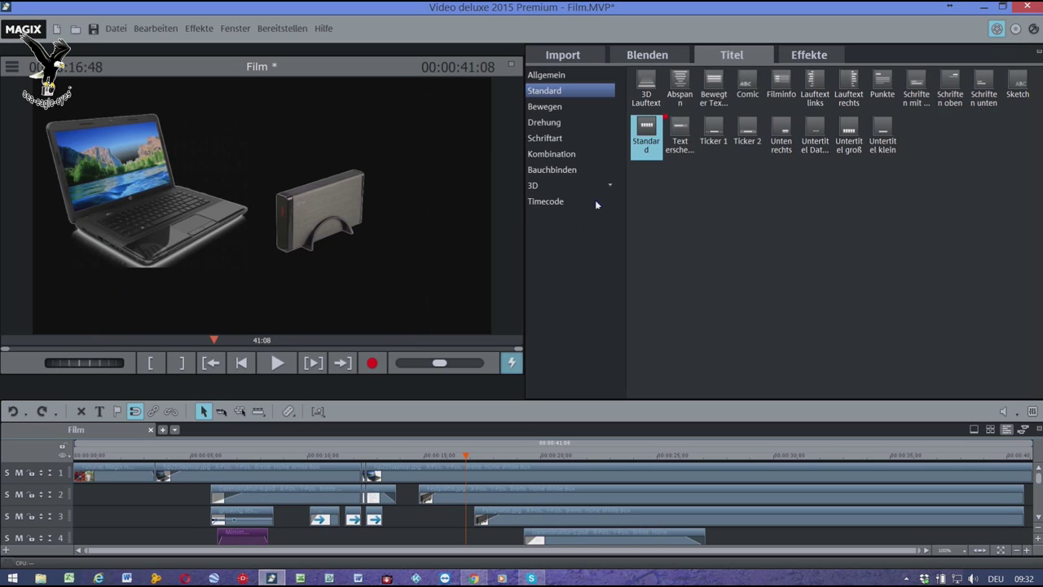
Add a Standard title on track 4 before the playhead and enter "Externe" and "Festplatte" on two lines.
mouse_move(652, 130)
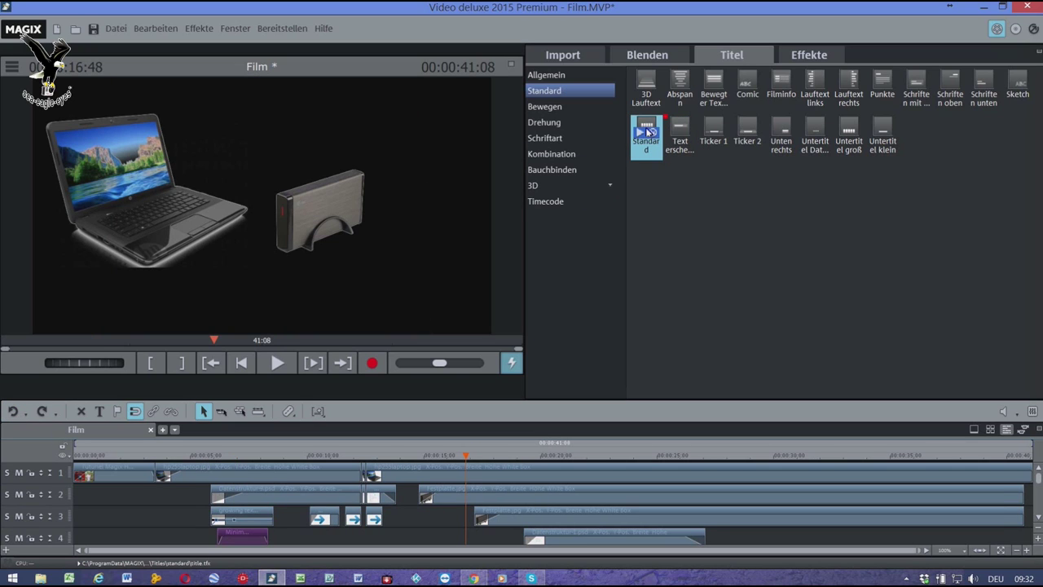
left_click_drag(423, 384, 436, 544)
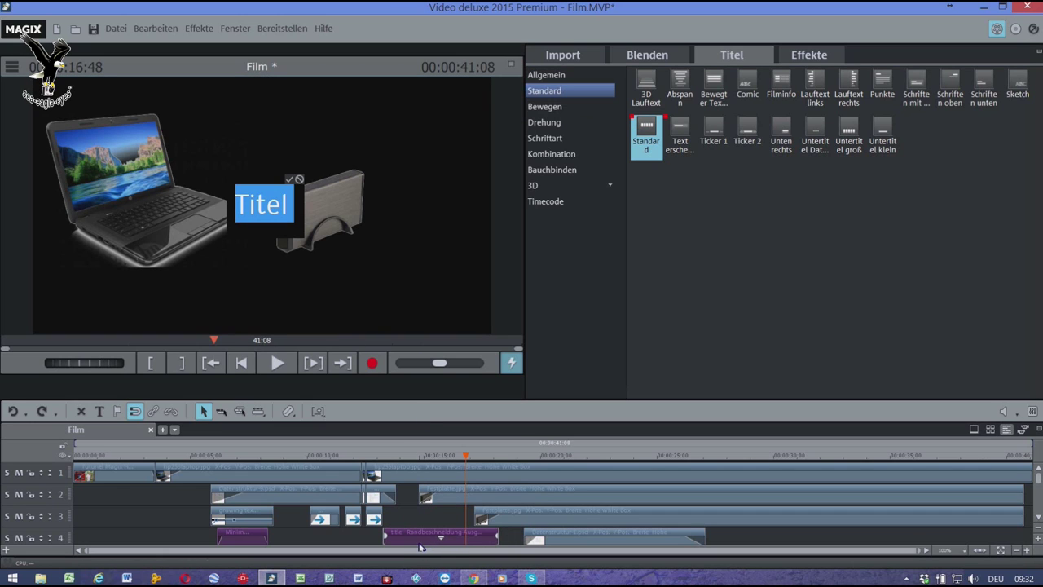
type("E")
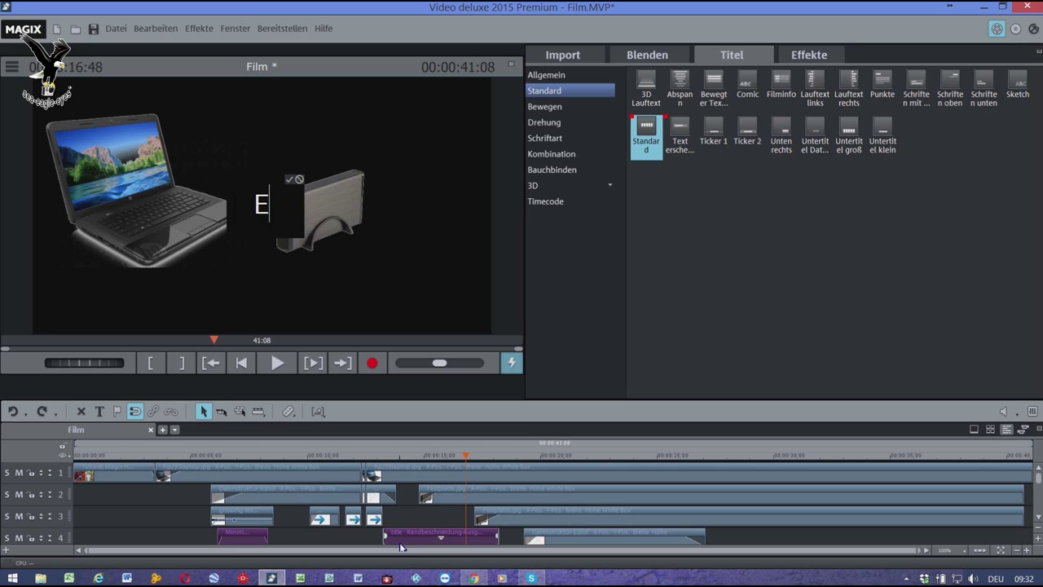
type("xterne")
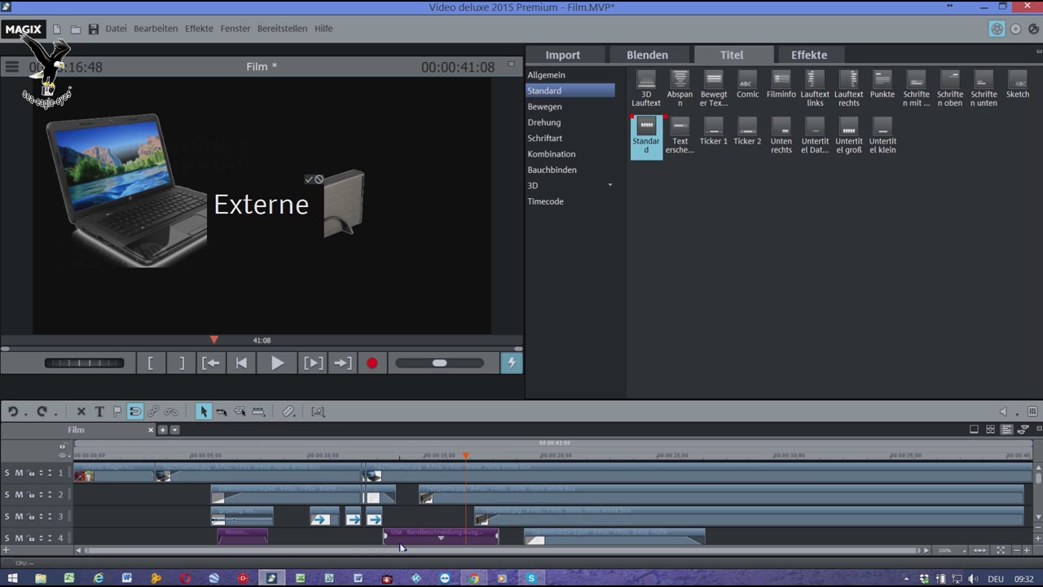
key("Return")
type("Festp")
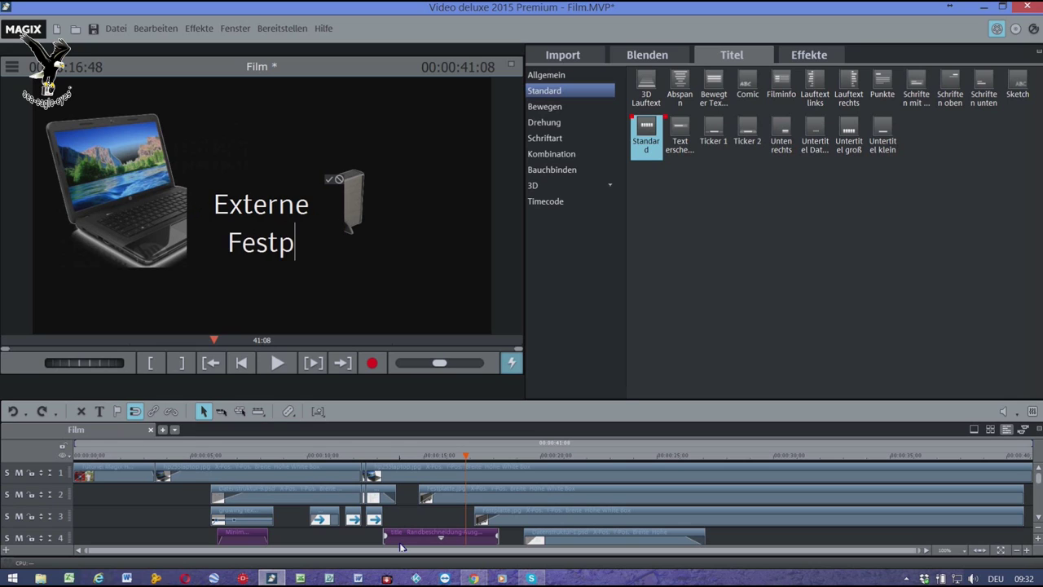
type("latte")
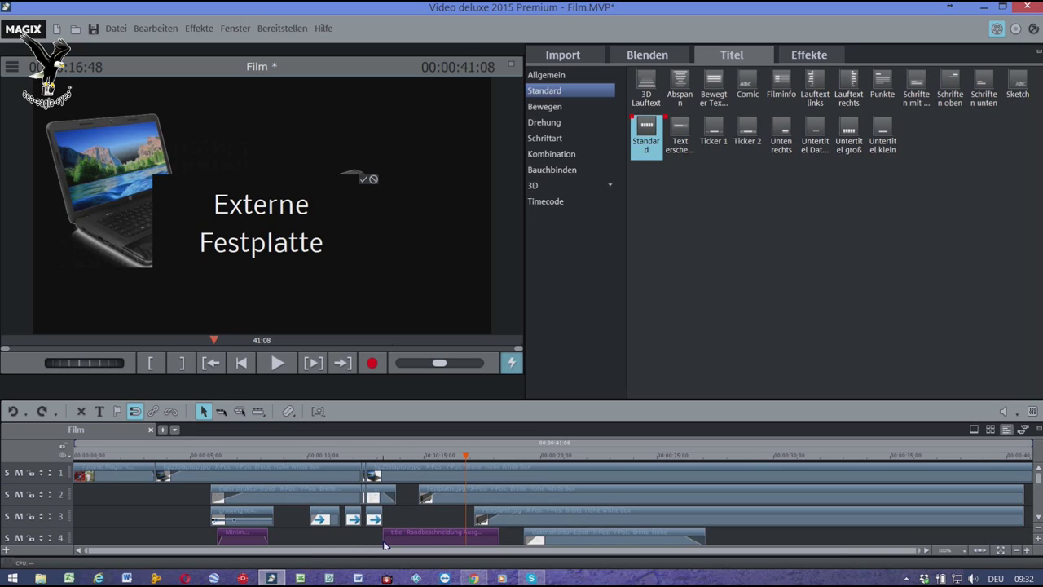
Trim the start of the "Externe Festplatte" title so it begins shortly after the hard drive clip on track 2.
left_click(1040, 487)
left_click(1040, 487)
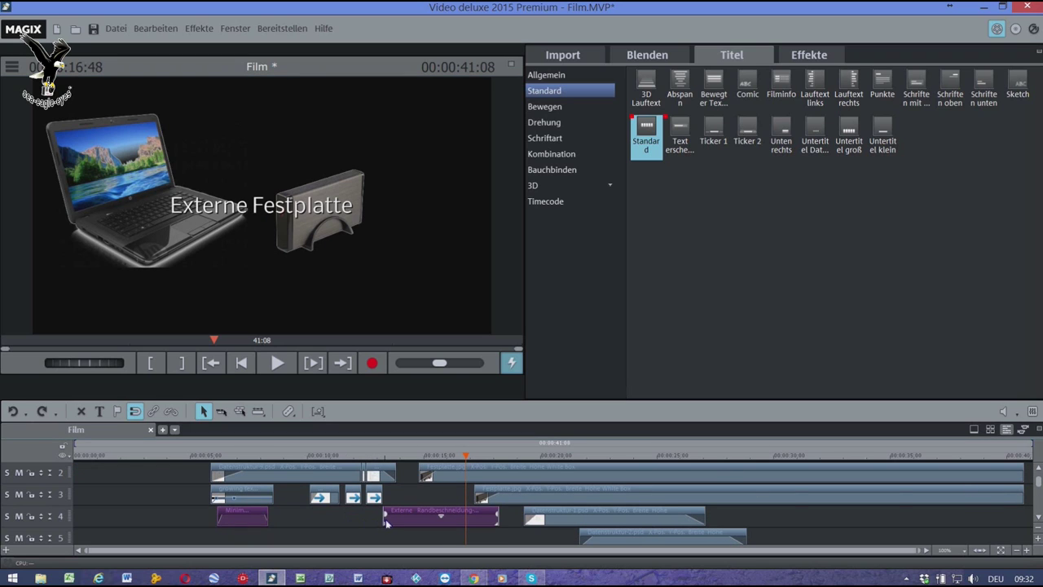
left_click_drag(387, 524, 445, 524)
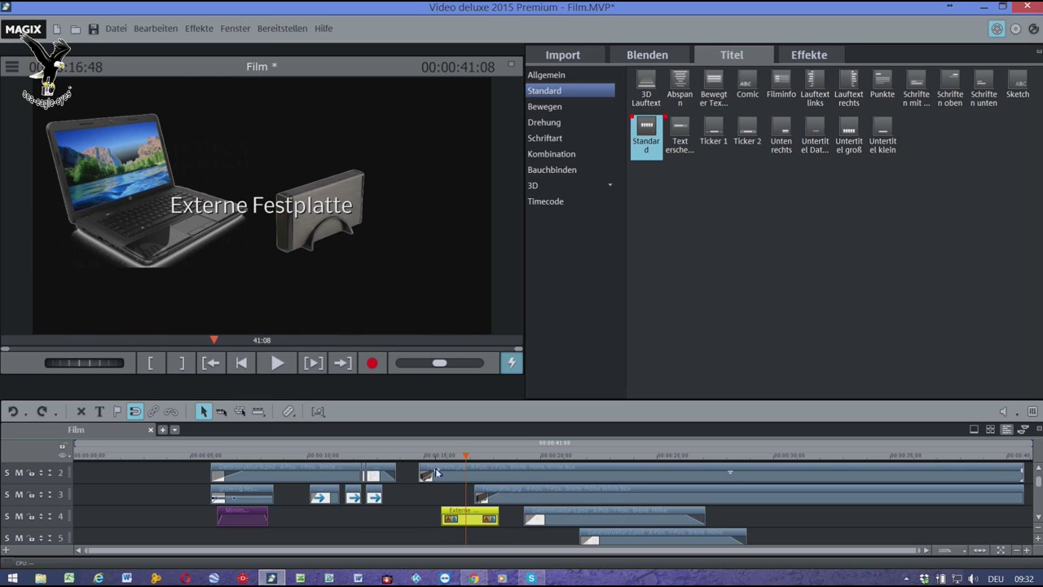
Move the "Externe Festplatte" text up above the hard drive in the picture, and play the passage to check it.
left_click(252, 214)
double_click(255, 214)
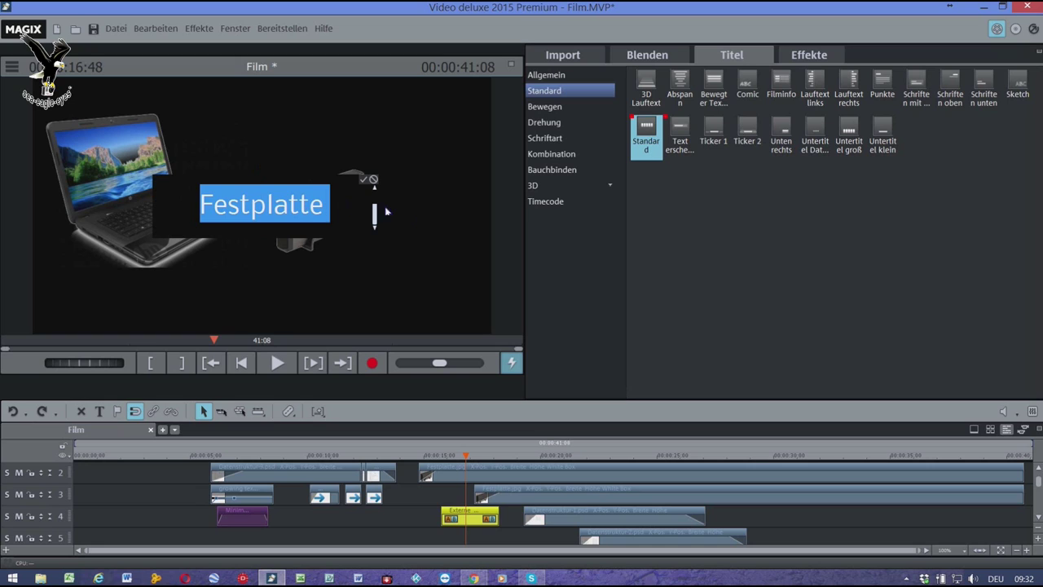
left_click(429, 221)
left_click_drag(277, 219, 324, 122)
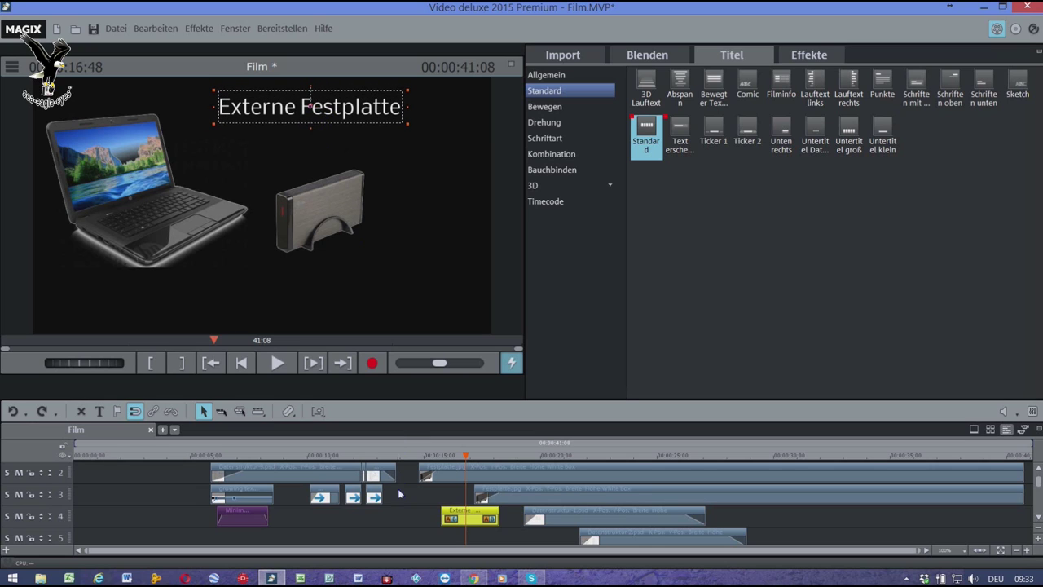
left_click(414, 528)
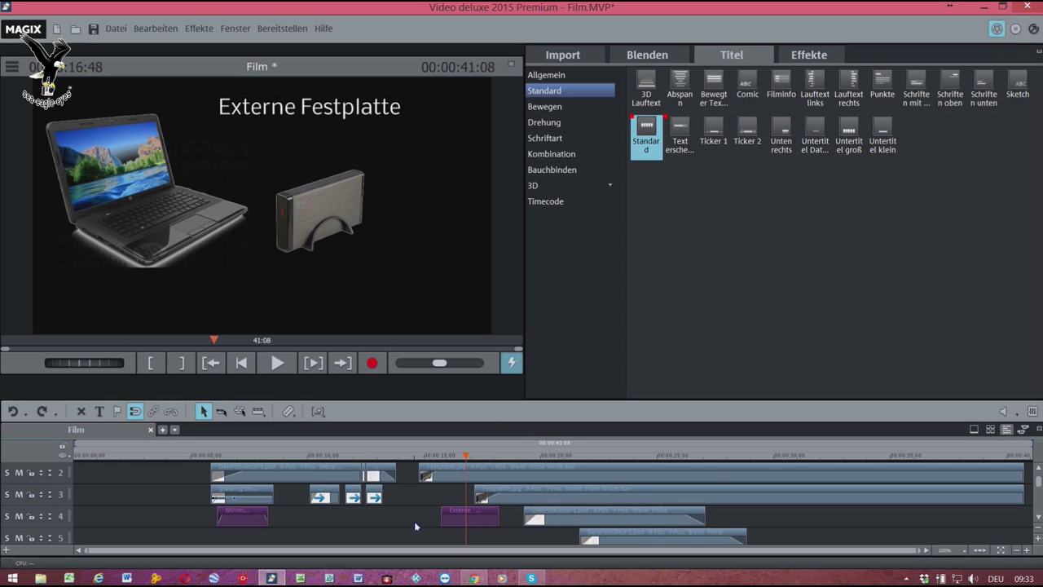
key("space")
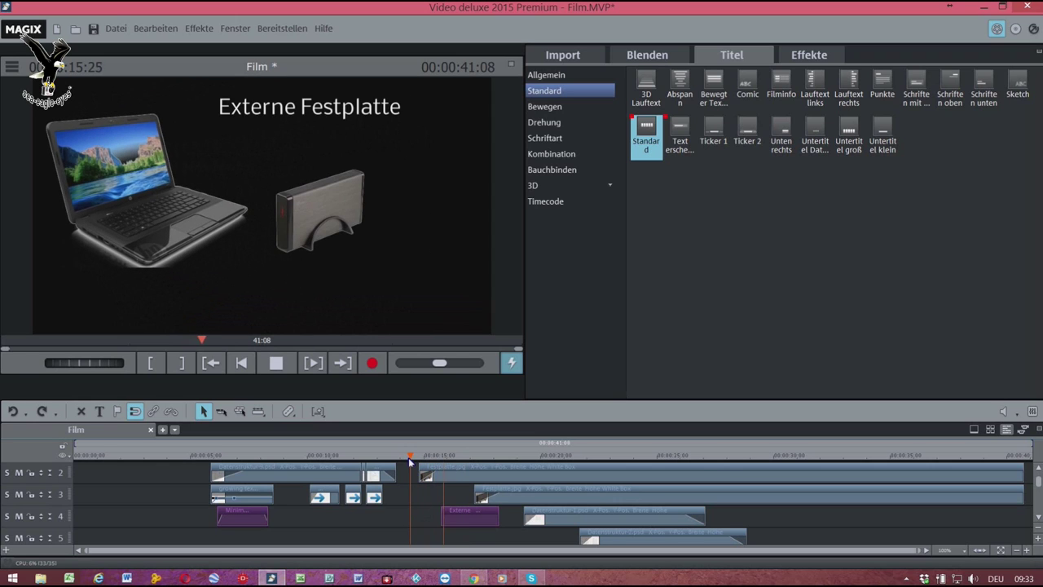
key("space")
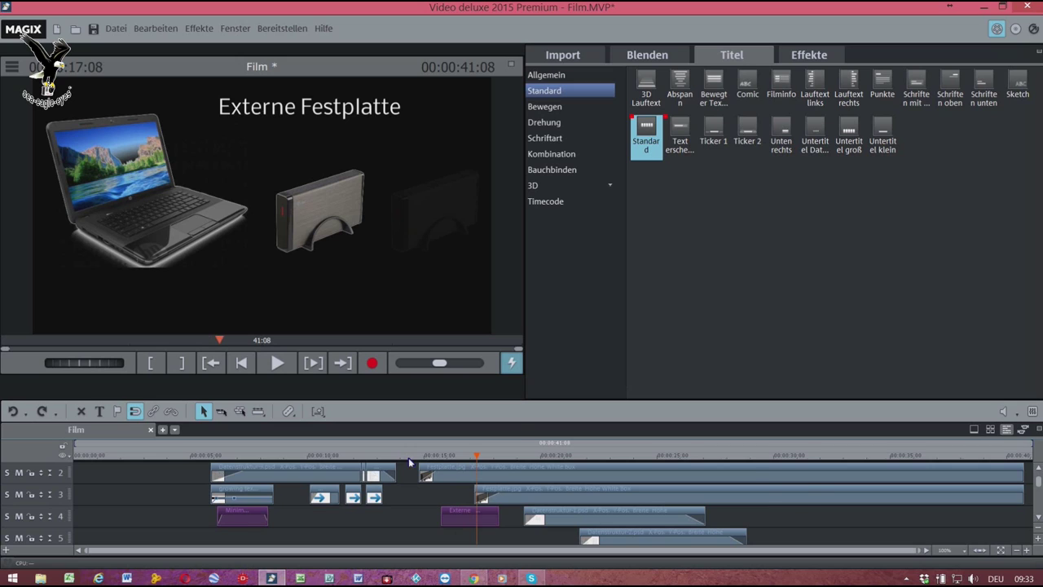
Move the "Externe Festplatte" title from track 4 to track 10, and shrink the preview monitor to fit the enlarged timeline.
left_click_drag(470, 397, 467, 529)
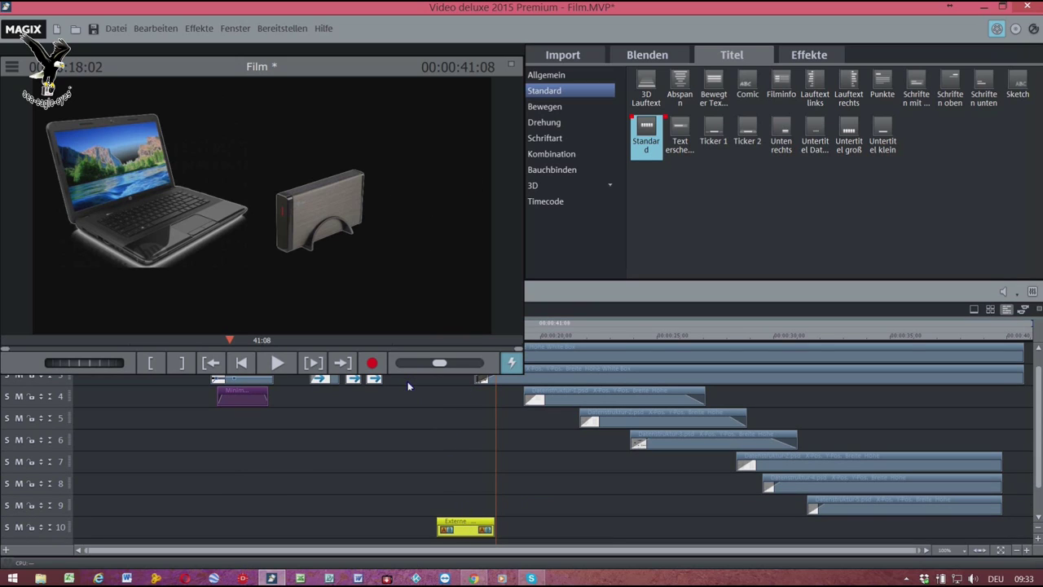
left_click_drag(411, 380, 400, 266)
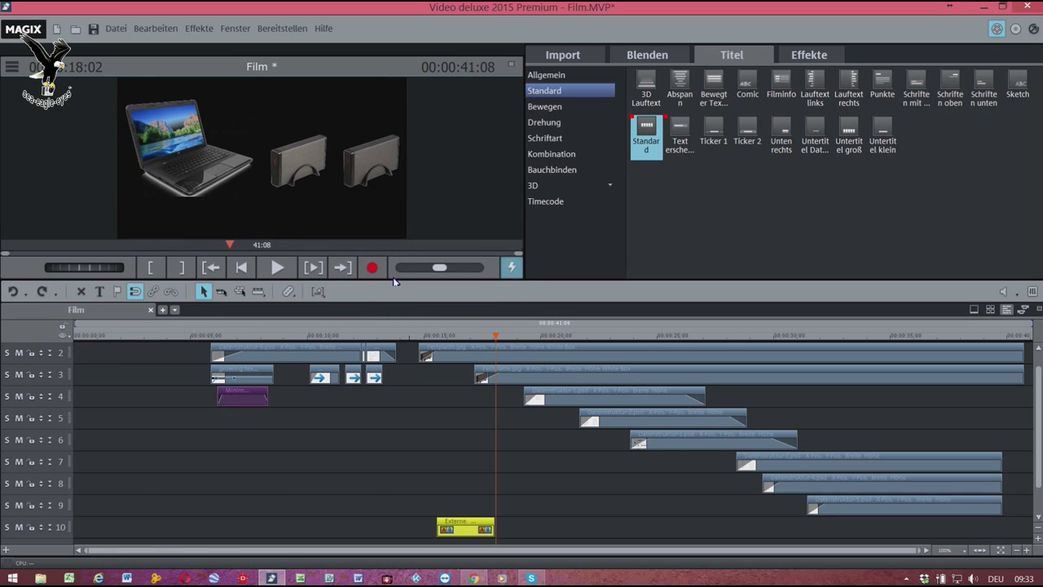
Play from 13:00 to check when the "Externe Festplatte" title appears.
left_click(377, 338)
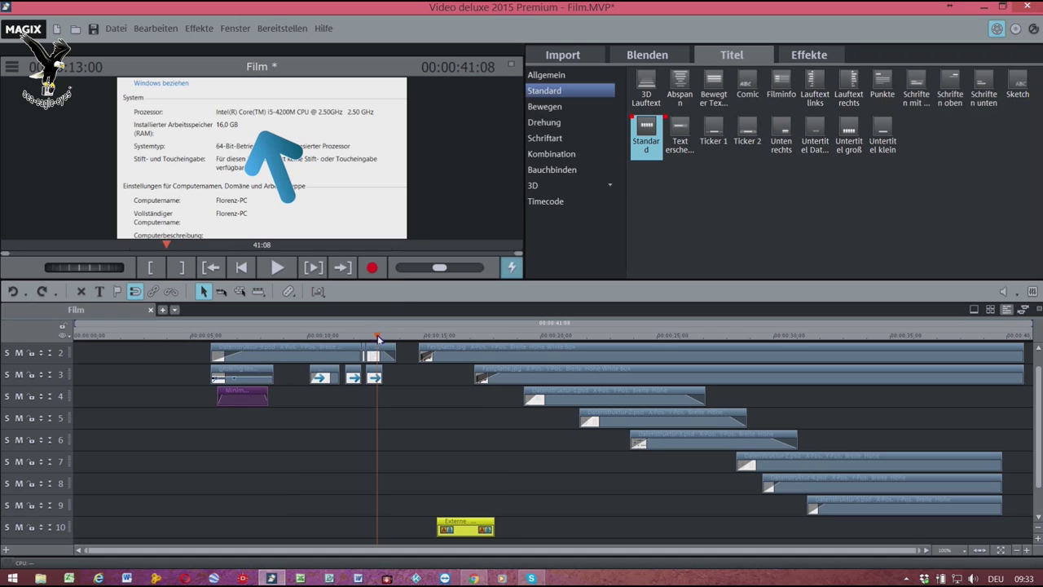
key("space")
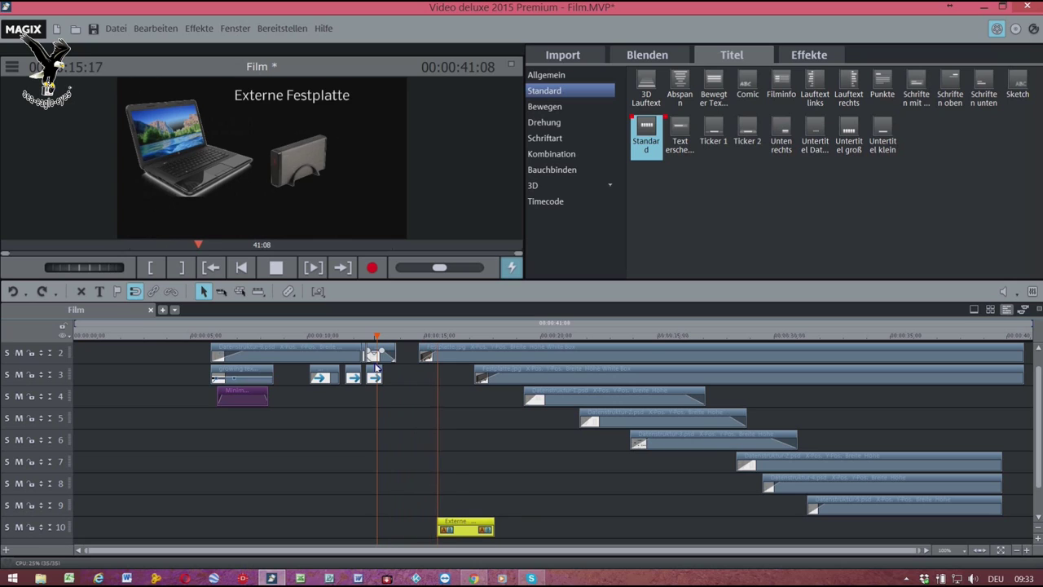
key("space")
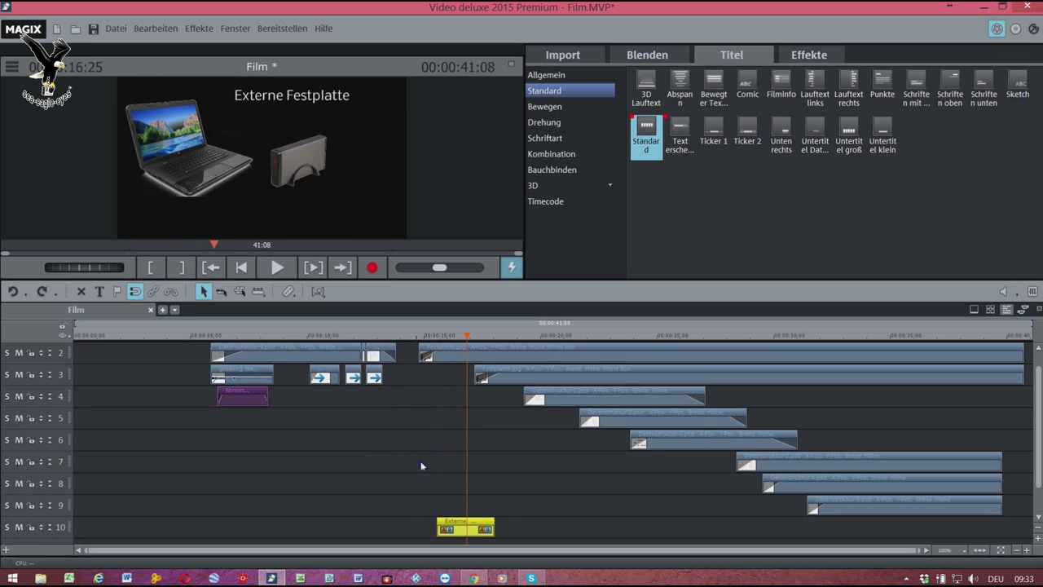
Apply a fade-in to the start of the "Externe Festplatte" title on track 10 and play the passage.
right_click(450, 528)
left_click(420, 526)
left_click(440, 528)
key("space")
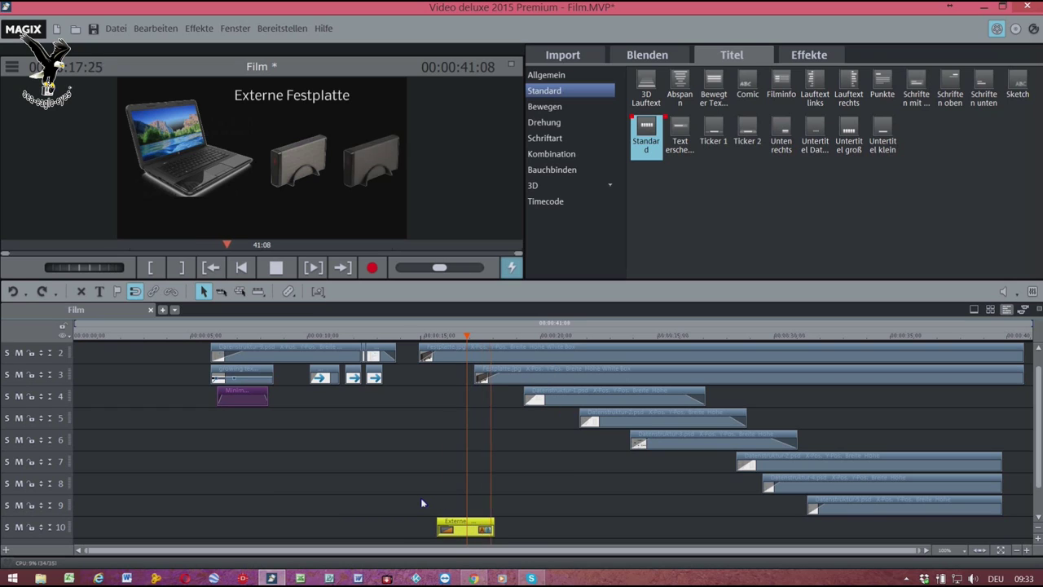
key("space")
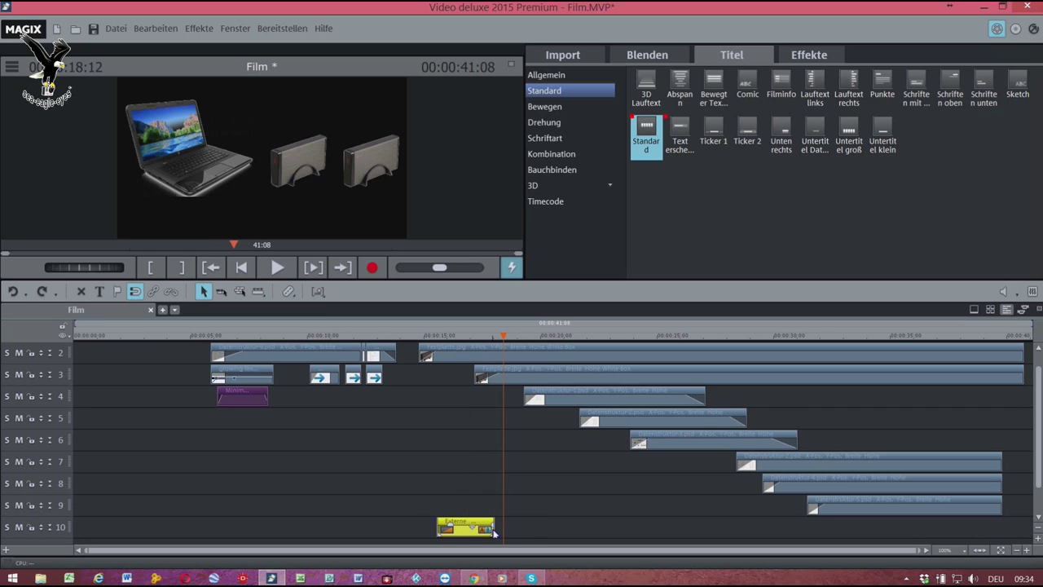
Extend the end of the "Externe Festplatte" title to about 23 seconds, scrub over it and deselect the clip.
left_click_drag(495, 536, 634, 538)
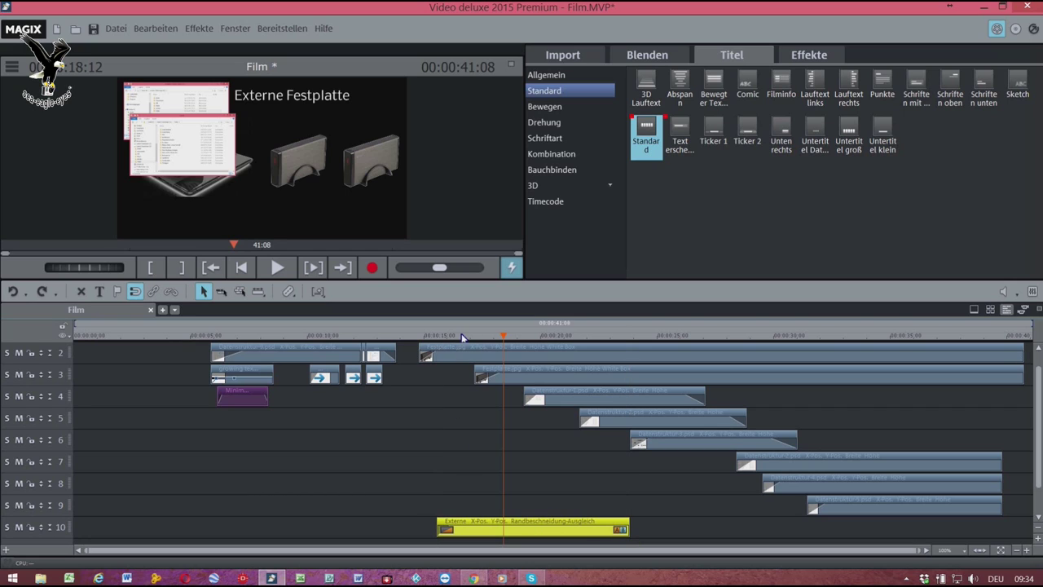
left_click_drag(462, 341, 477, 342)
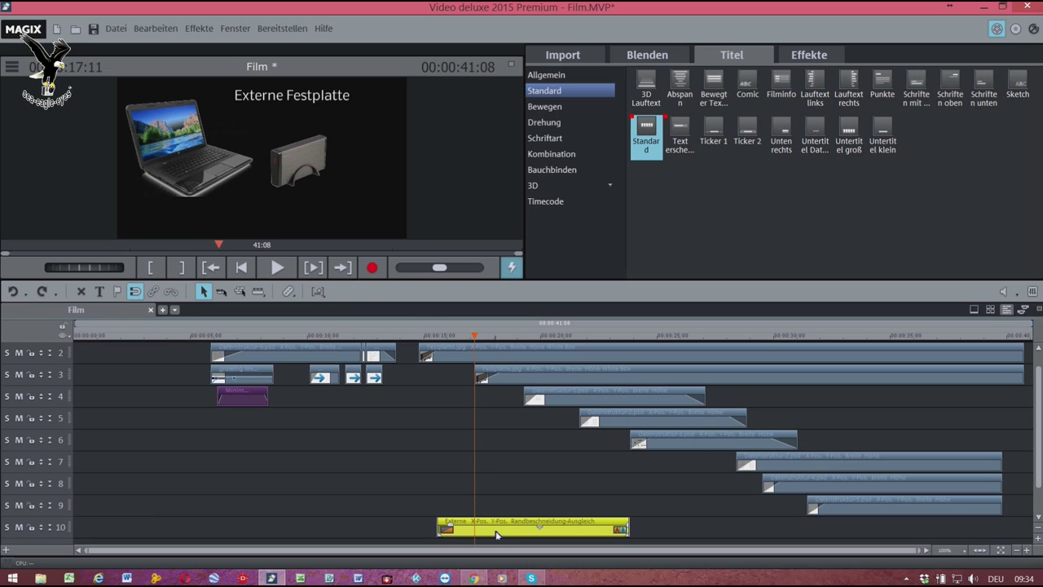
left_click(648, 520)
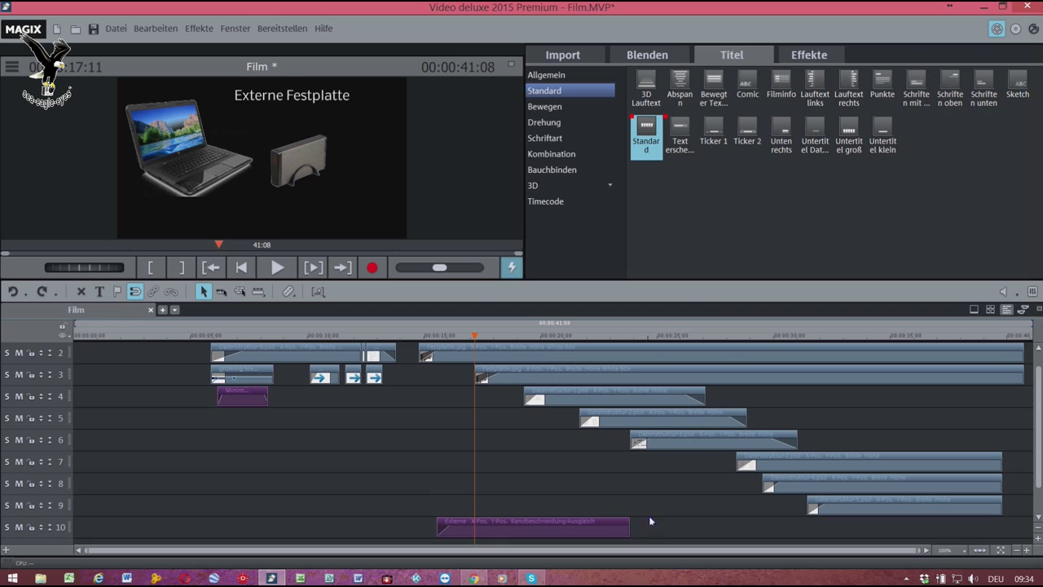
Place a Standard title on track 11 of the timeline, starting at about 18:28.
left_click(643, 339)
scroll(570, 440, "down", 2)
left_click(517, 334)
left_click_drag(646, 134, 562, 504)
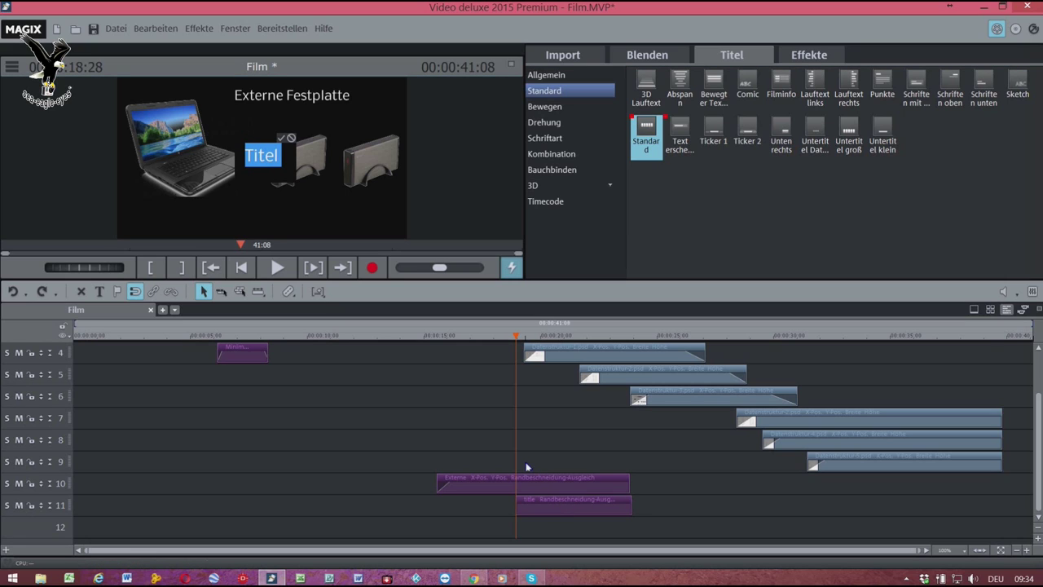
Enter "Spiegel der externen Festplatte" as the text of the new title on track 11.
type("Spie")
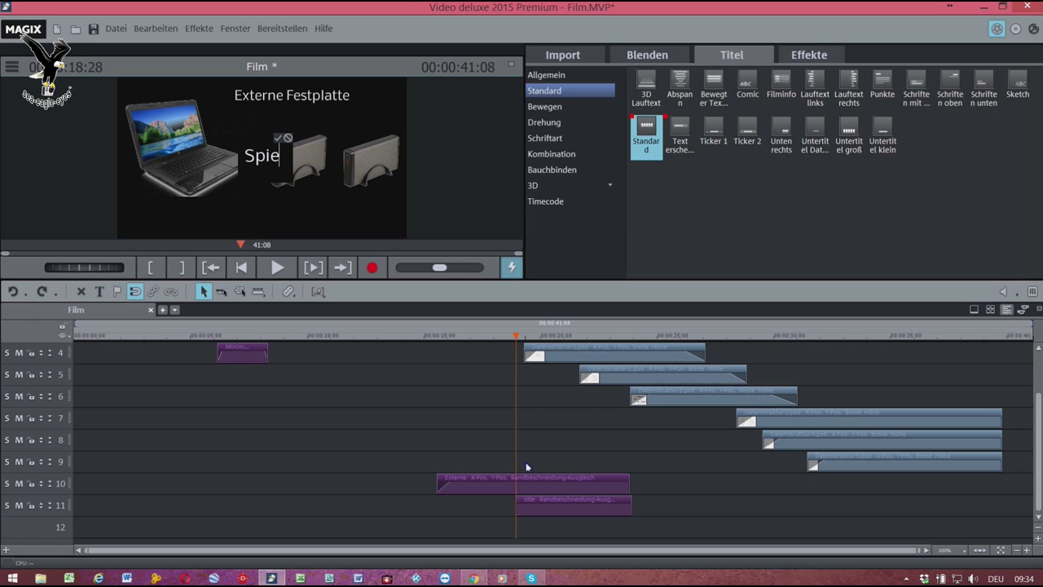
type("gel de")
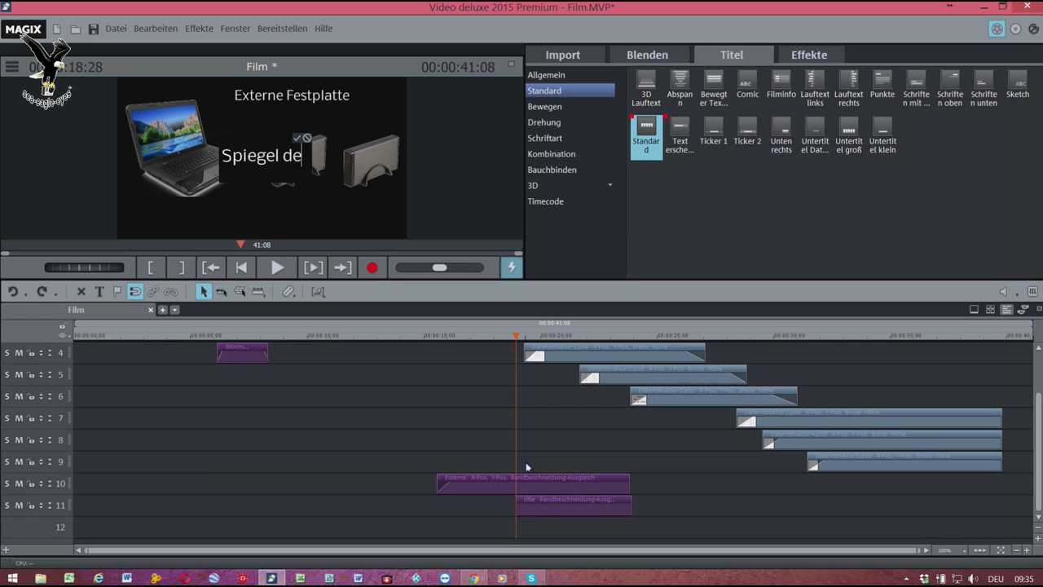
type("r e")
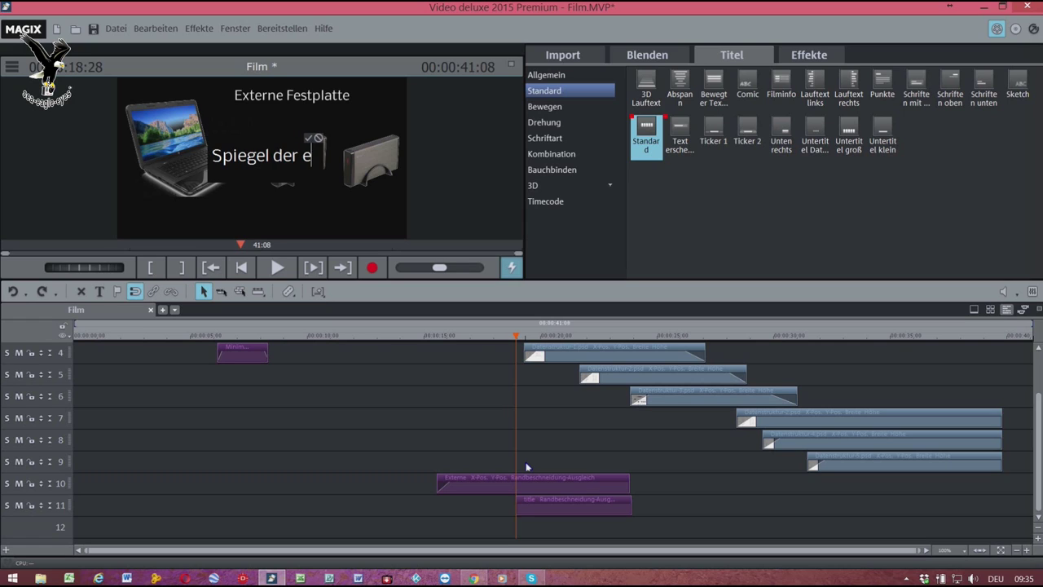
type("xternen")
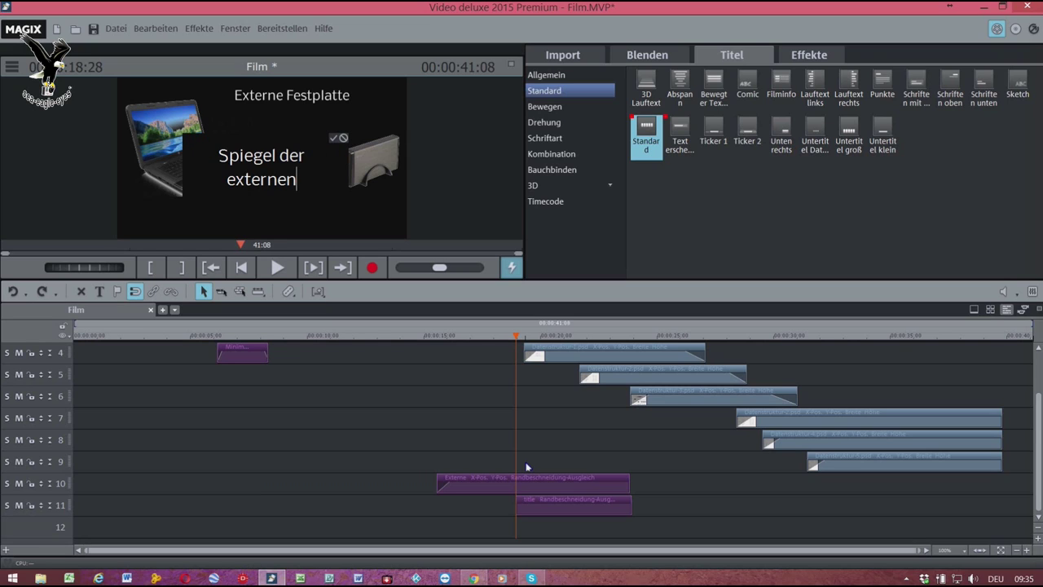
type(" Fes")
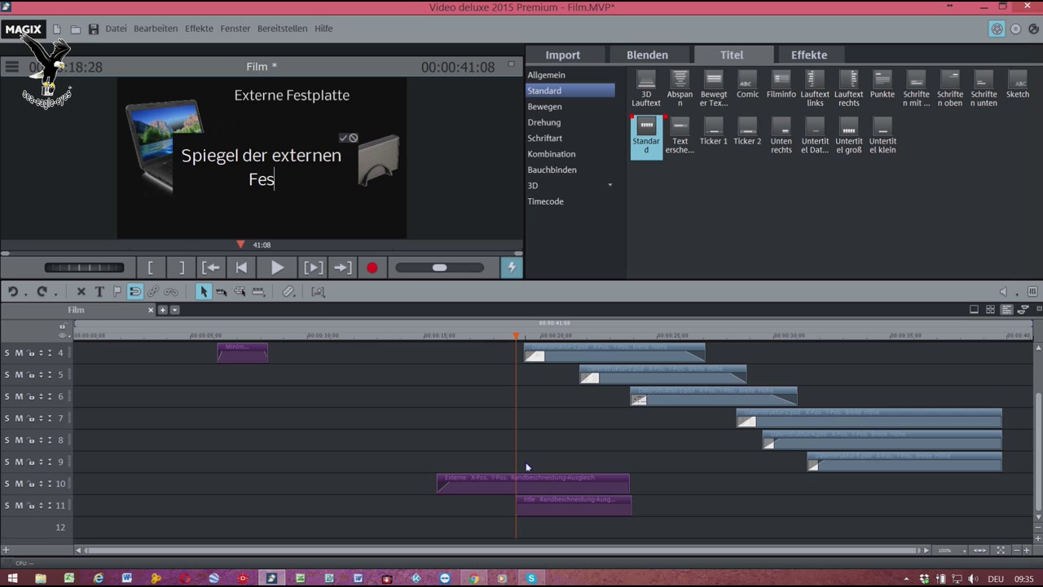
type("tplatte")
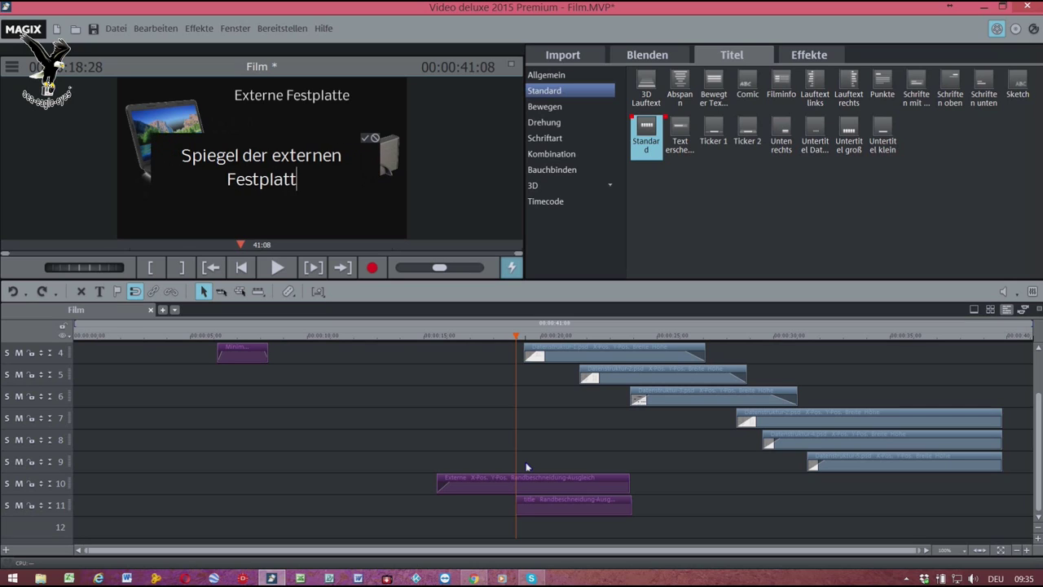
left_click(523, 502)
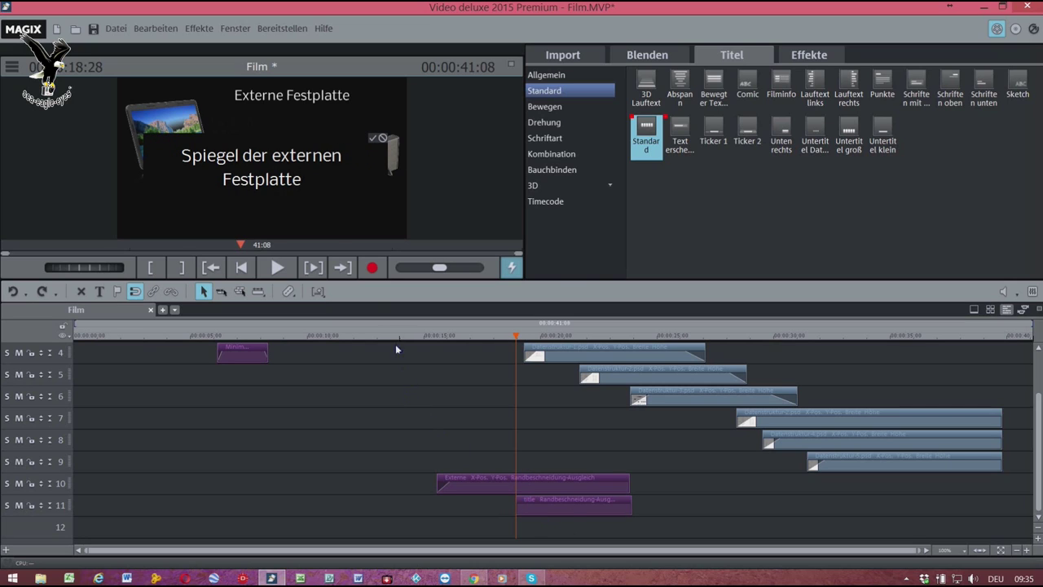
Set the "Spiegel der externen Festplatte" title to font size 15 and narrow it to three lines above the second hard drive.
left_click_drag(304, 180, 183, 168)
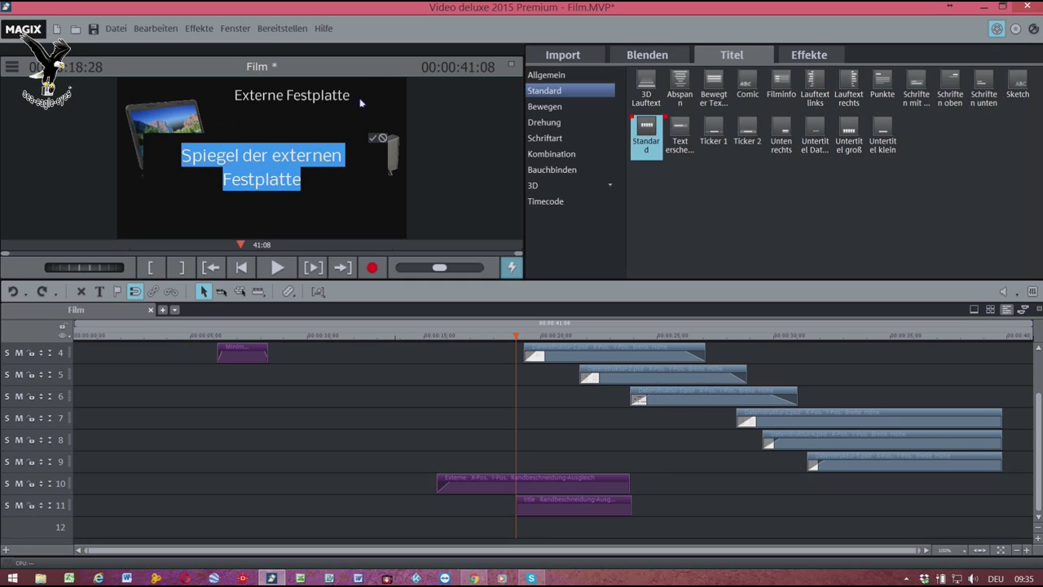
left_click(542, 77)
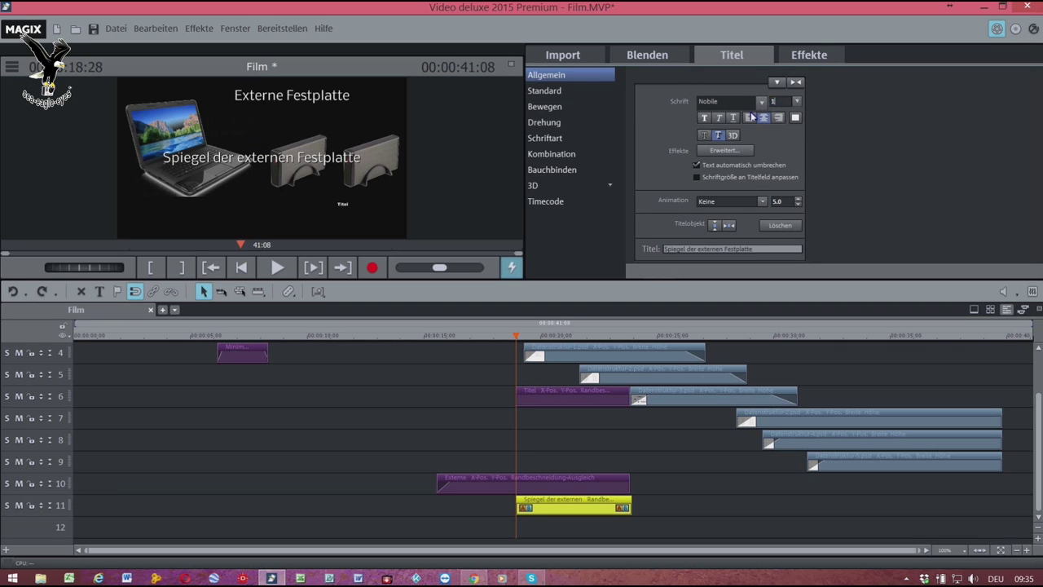
type("15")
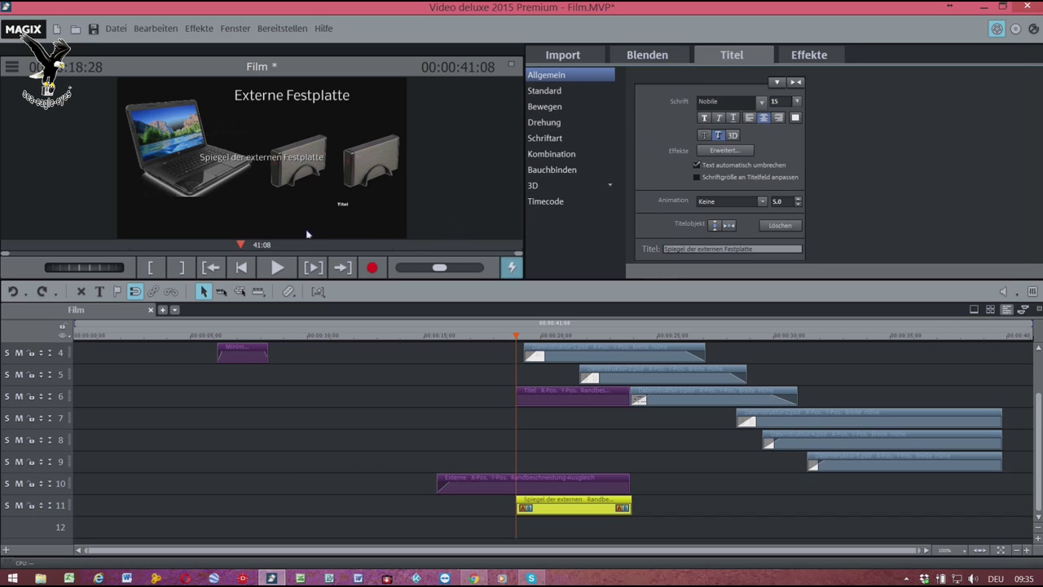
left_click(259, 160)
left_click_drag(257, 160, 324, 117)
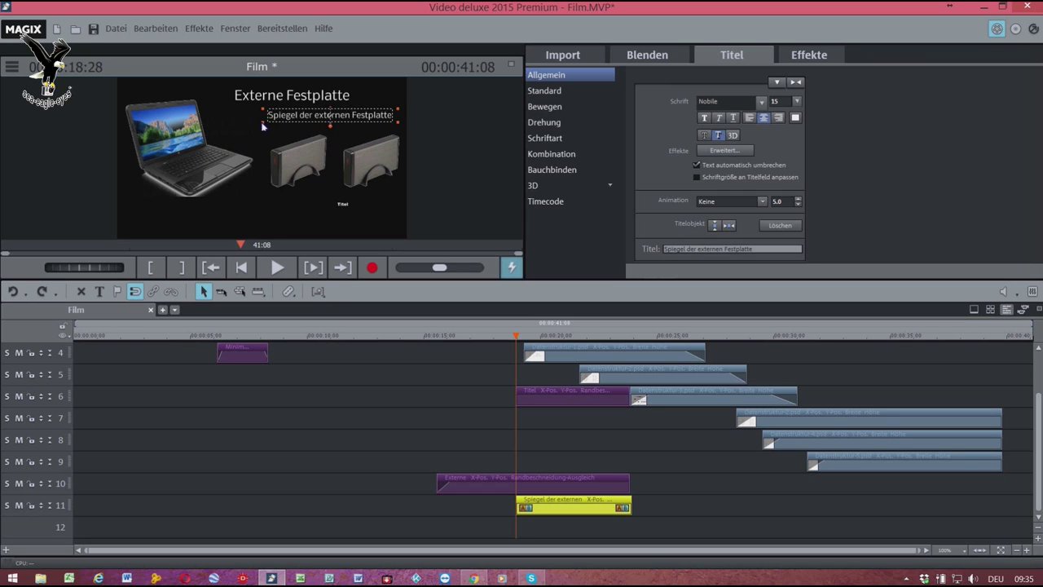
left_click_drag(266, 126, 370, 114)
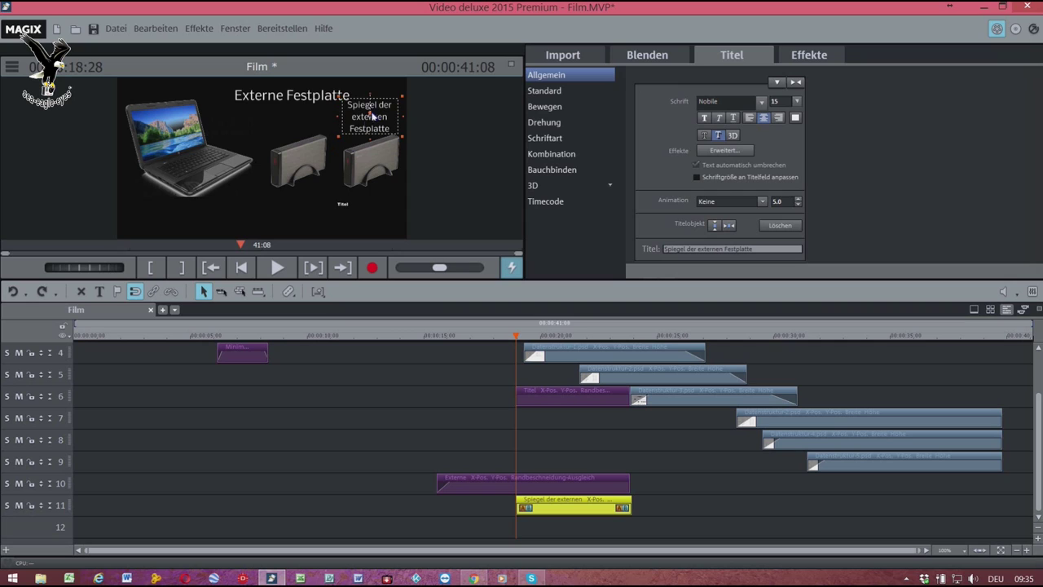
Narrow the text box of the "Externe Festplatte" title on track 10 and set its font size to 20.
left_click(453, 484)
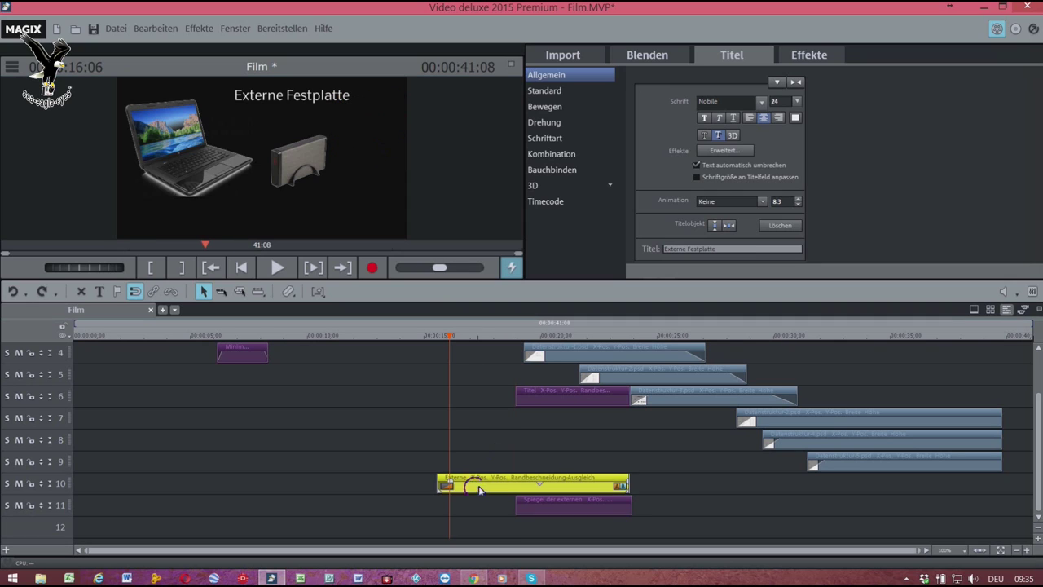
left_click(289, 102)
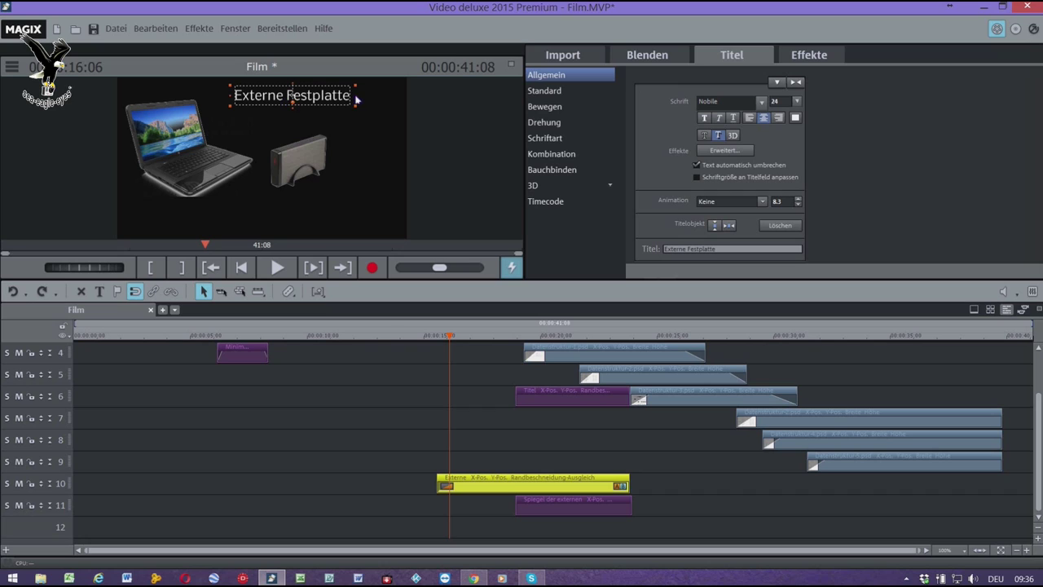
left_click_drag(359, 101, 260, 114)
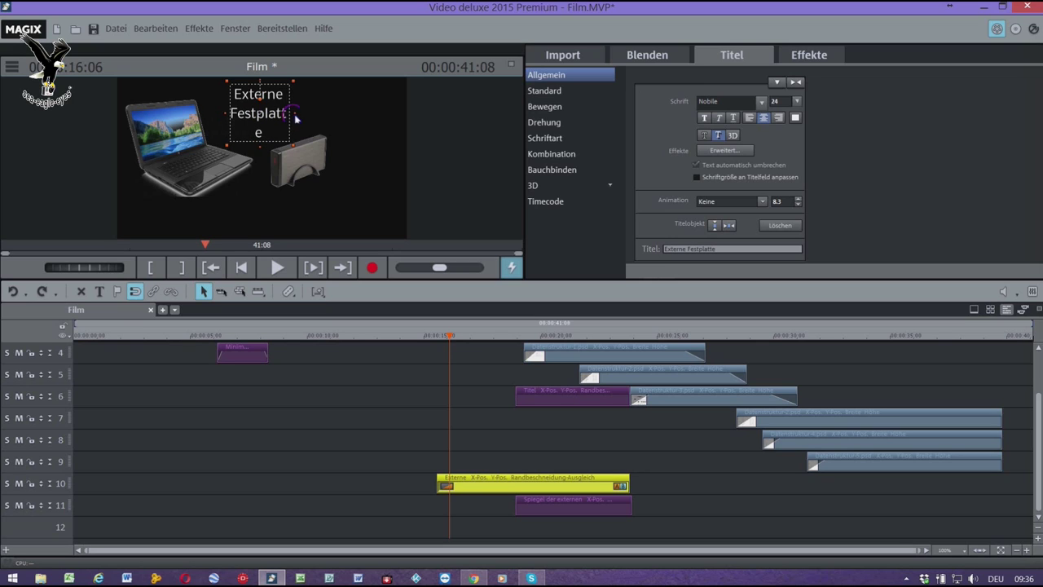
left_click_drag(298, 117, 289, 122)
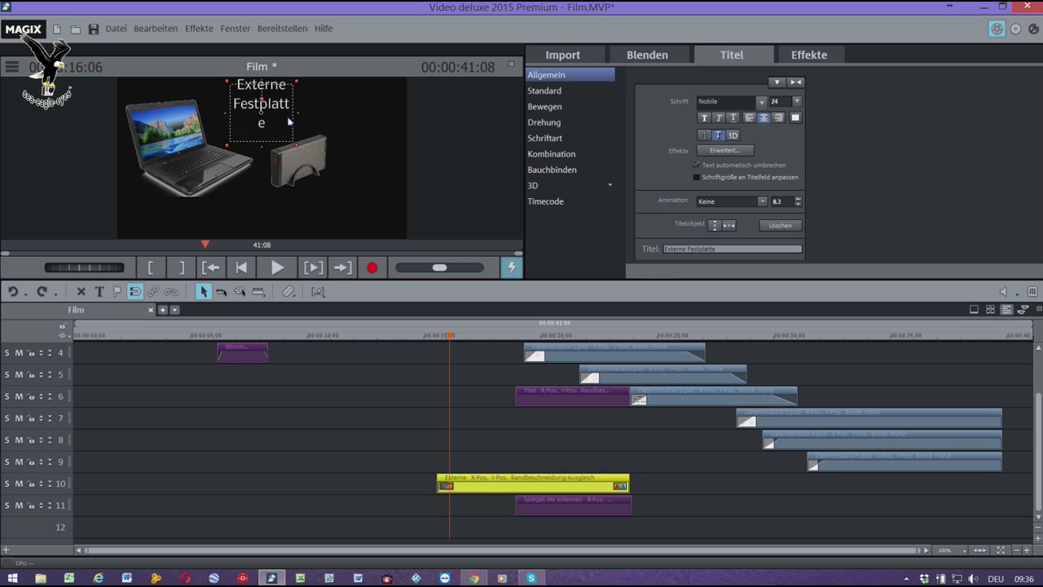
left_click(776, 101)
type("20")
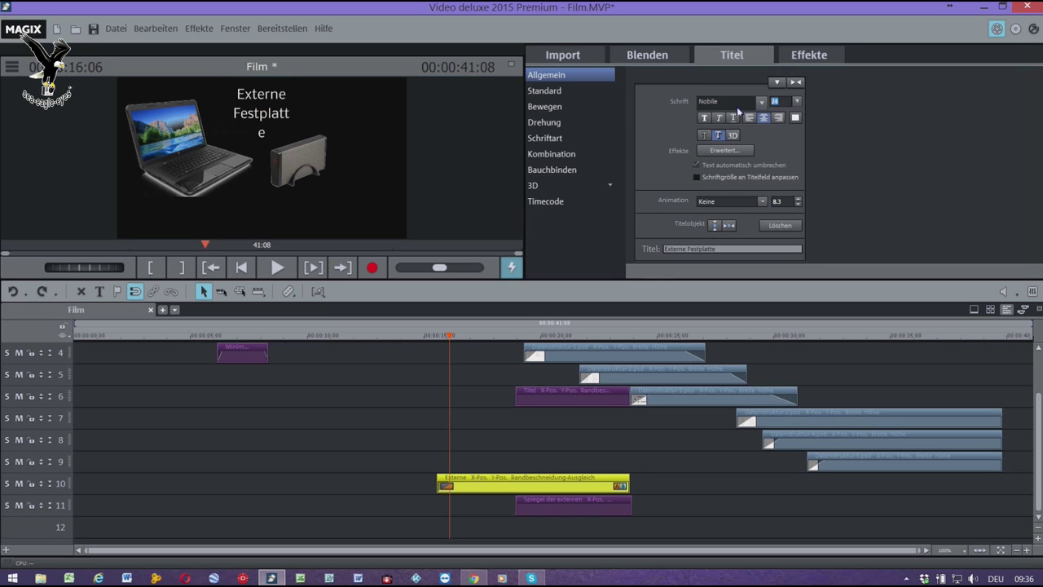
key("Return")
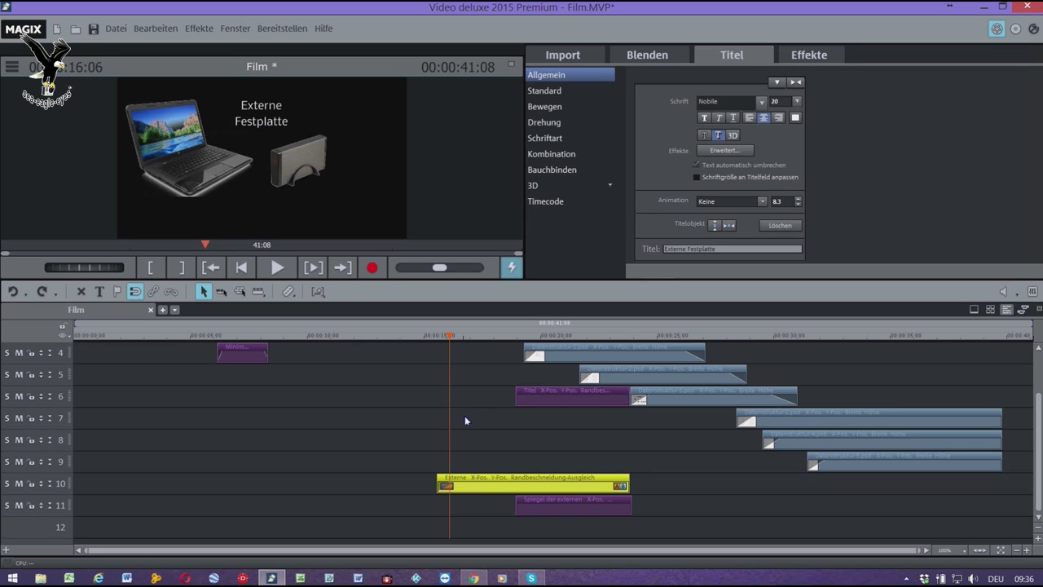
Save the project and position the "Externe Festplatte" and "Spiegel der externen Festplatte" titles above their respective hard drives in the preview.
left_click(93, 30)
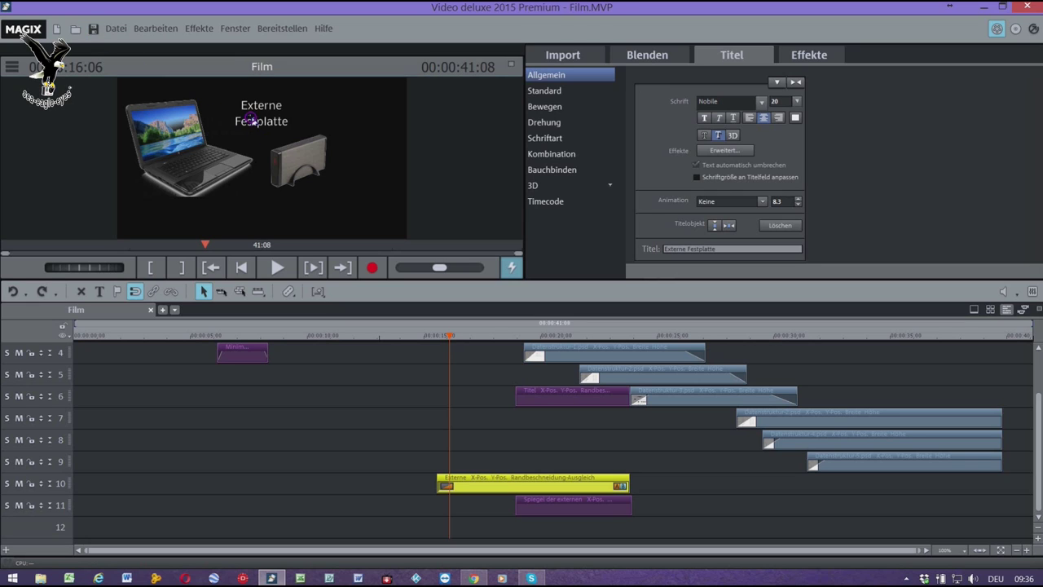
left_click_drag(253, 114, 289, 101)
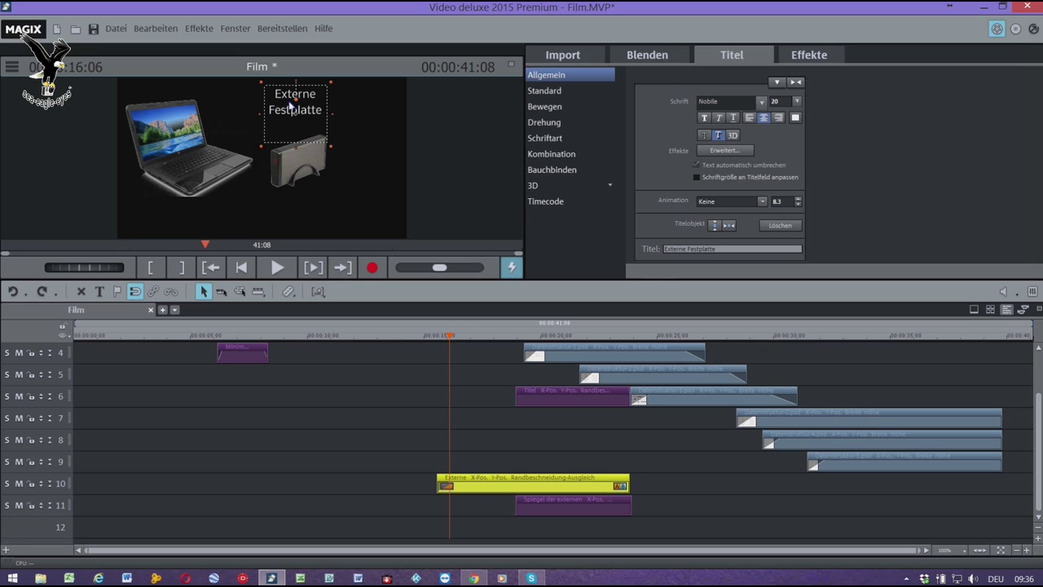
left_click(543, 512)
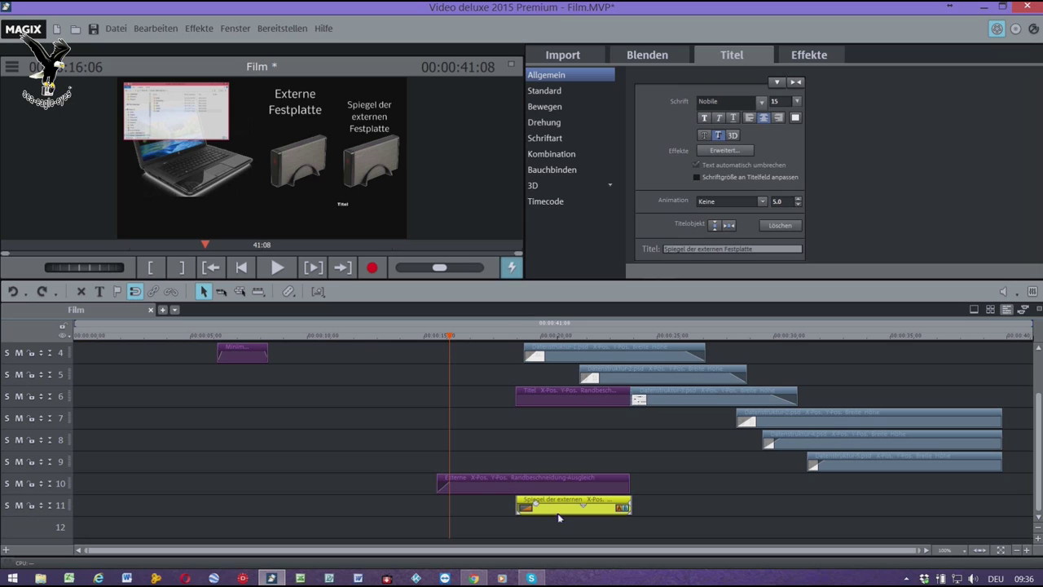
left_click(544, 335)
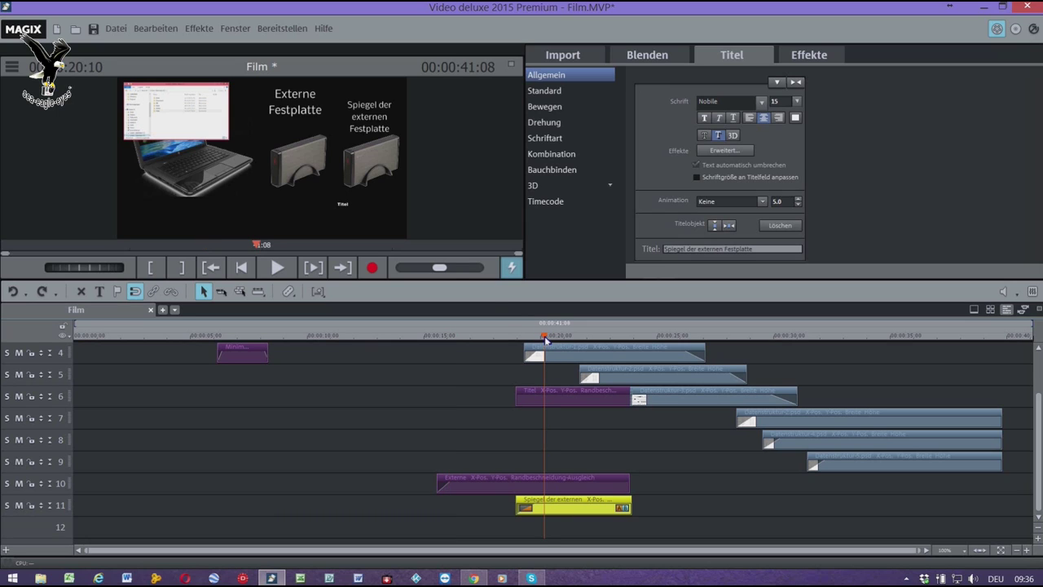
left_click(367, 124)
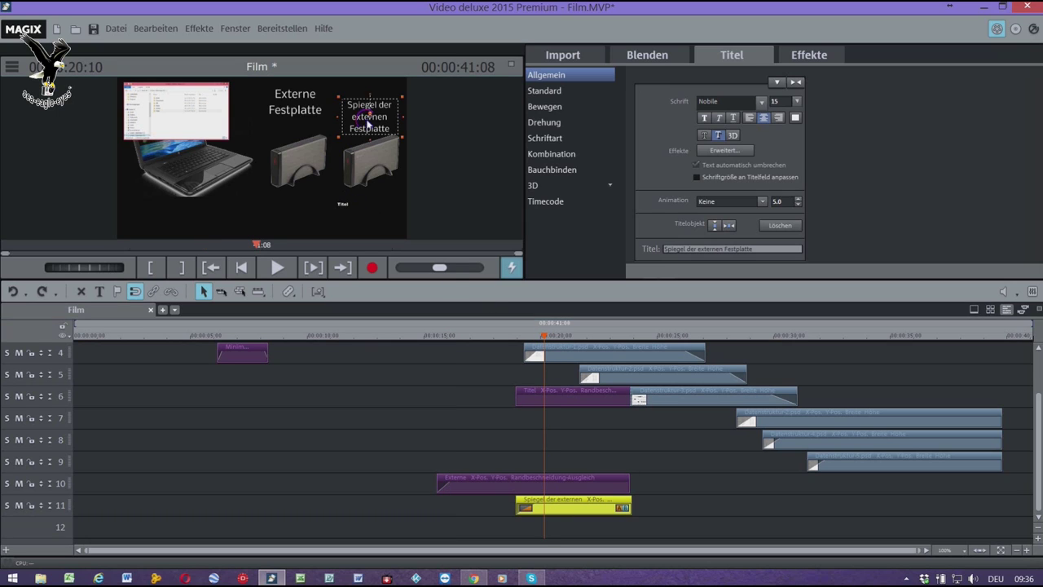
left_click_drag(368, 124, 371, 113)
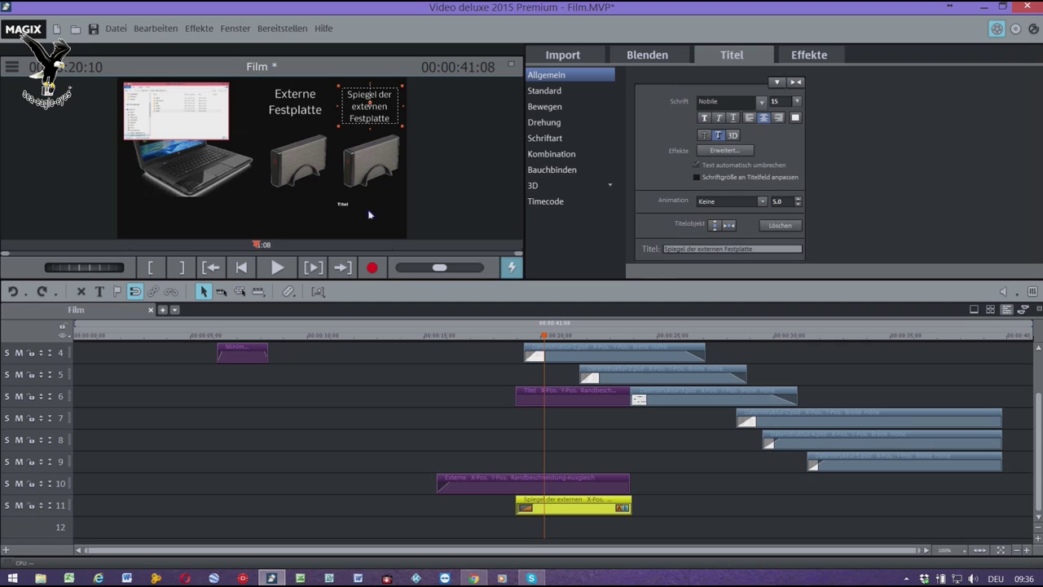
Play the film from about 11:24 to 20:07 and delete the stray "Titel" text below the hard drives.
left_click(337, 337)
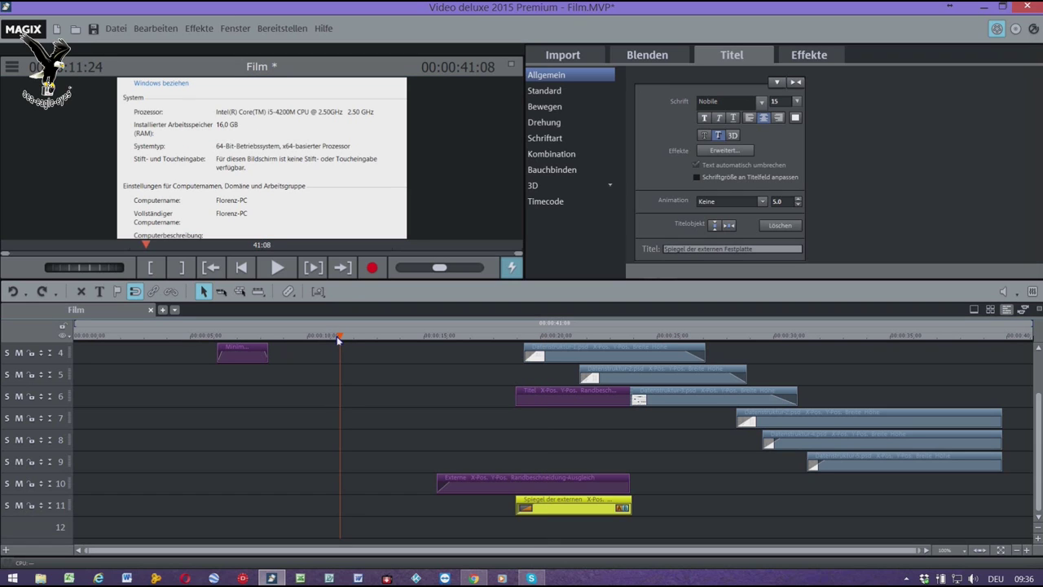
key("space")
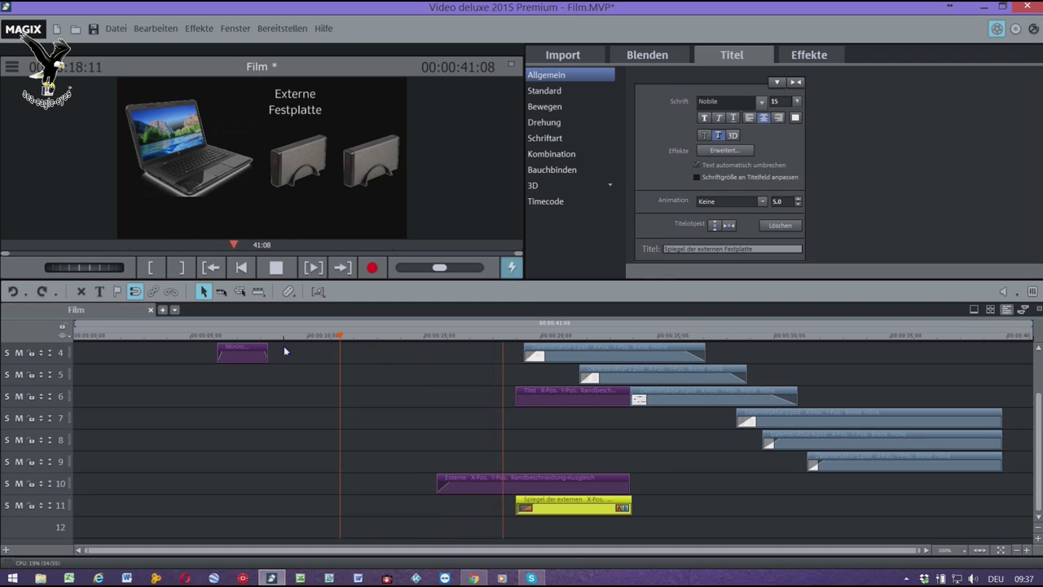
key("space")
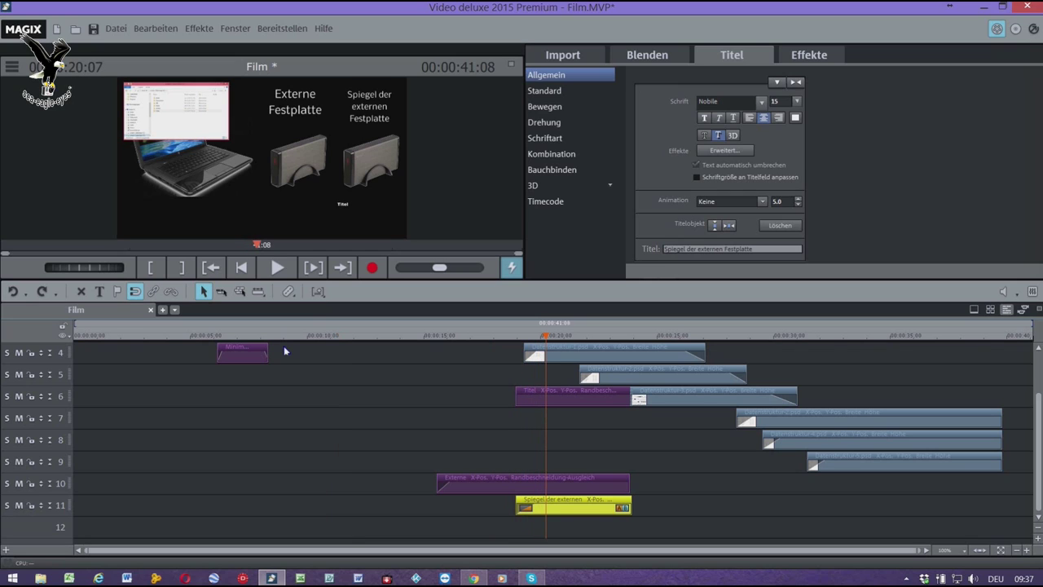
left_click(343, 204)
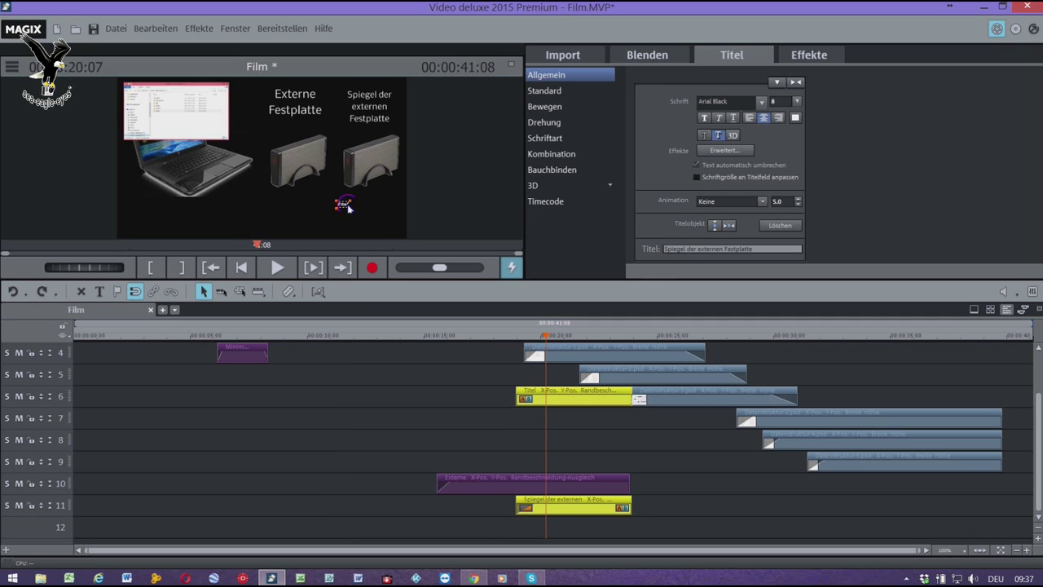
key("Delete")
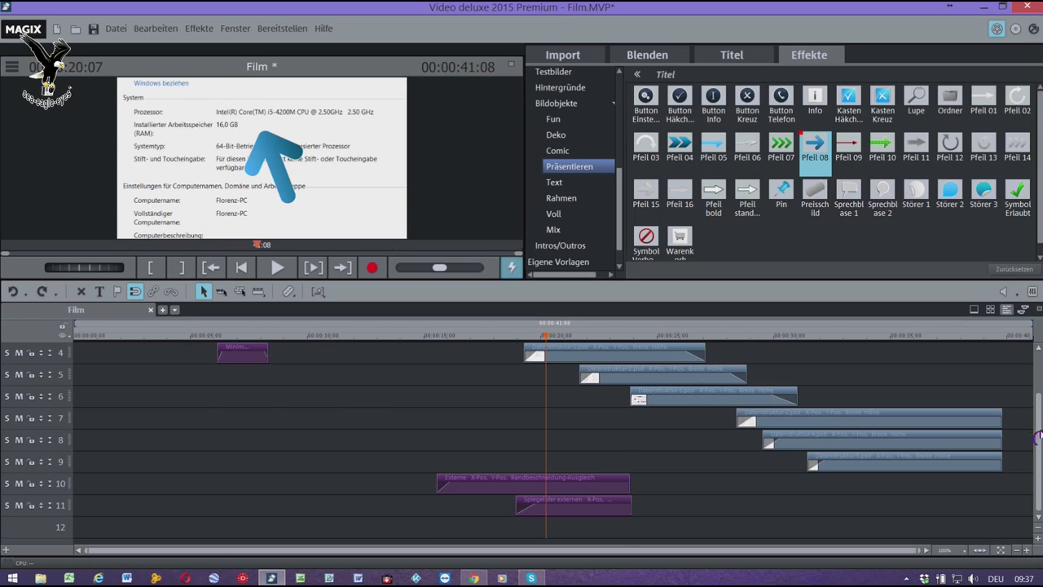
Paste the copied arrow at 14:17 and move it to the empty track 12 at about 20 seconds.
scroll(466, 399, "up", 3)
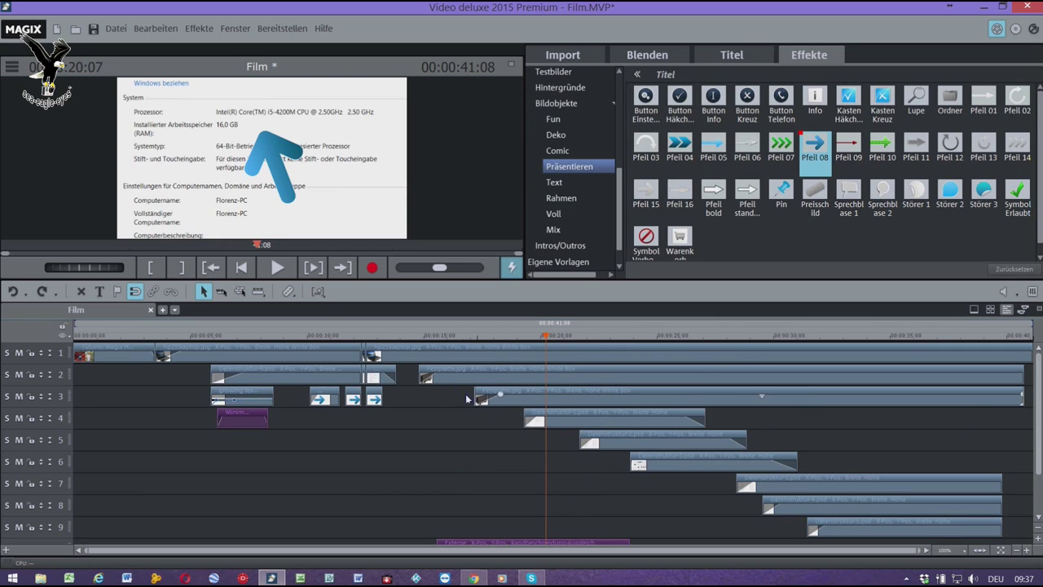
left_click(408, 339)
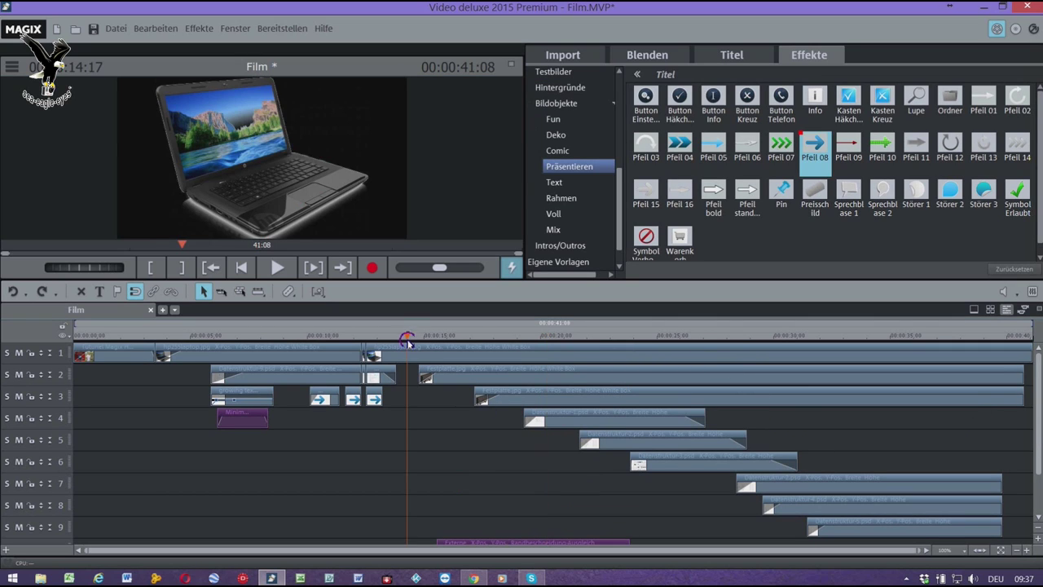
key("ctrl+v")
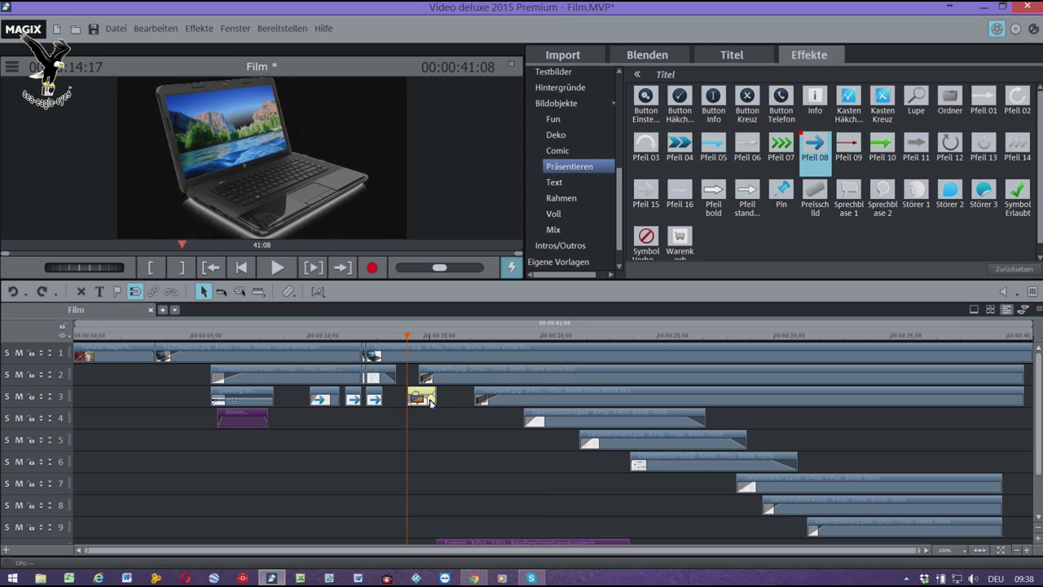
left_click_drag(428, 397, 405, 529)
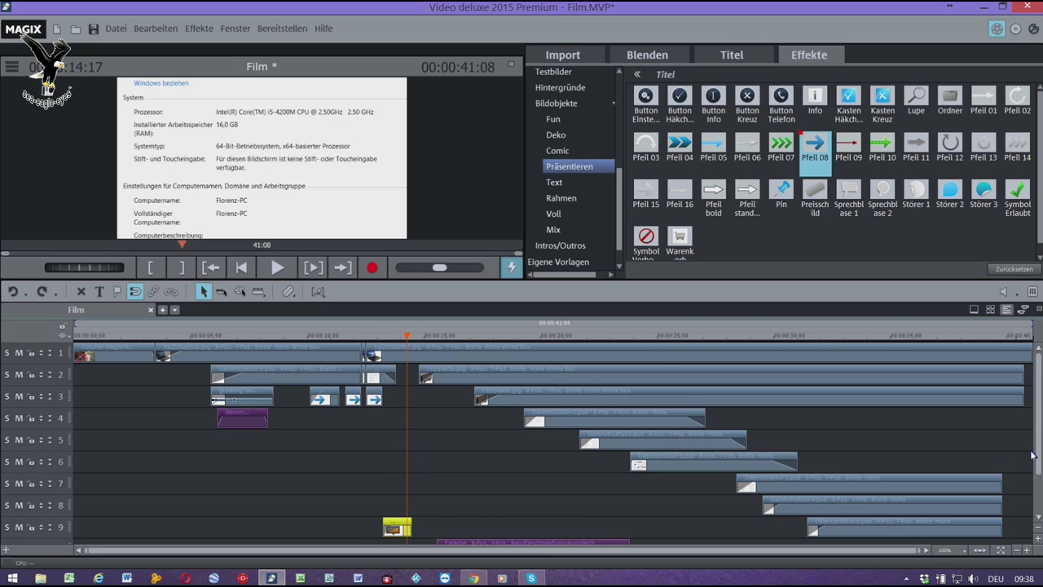
left_click_drag(1039, 437, 1040, 497)
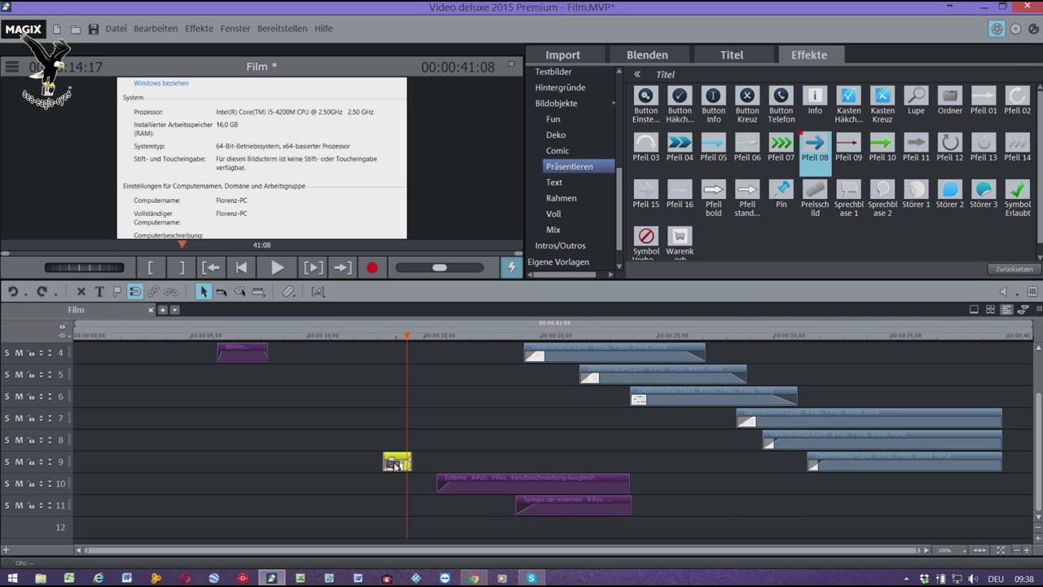
left_click_drag(392, 462, 562, 538)
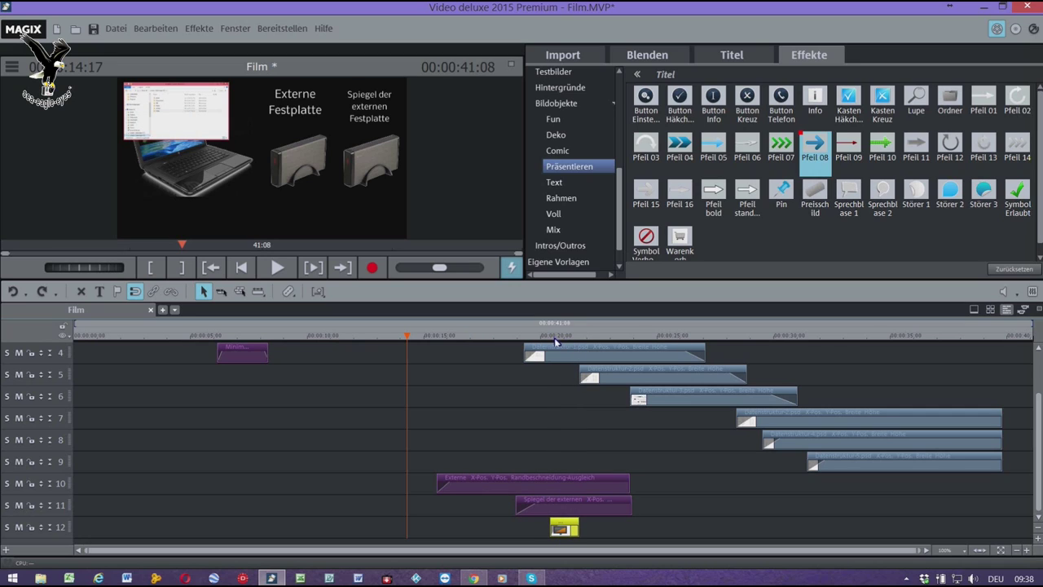
Open the position and size settings for the arrow on track 12 at 20:38 and rotate it to point right.
left_click(555, 341)
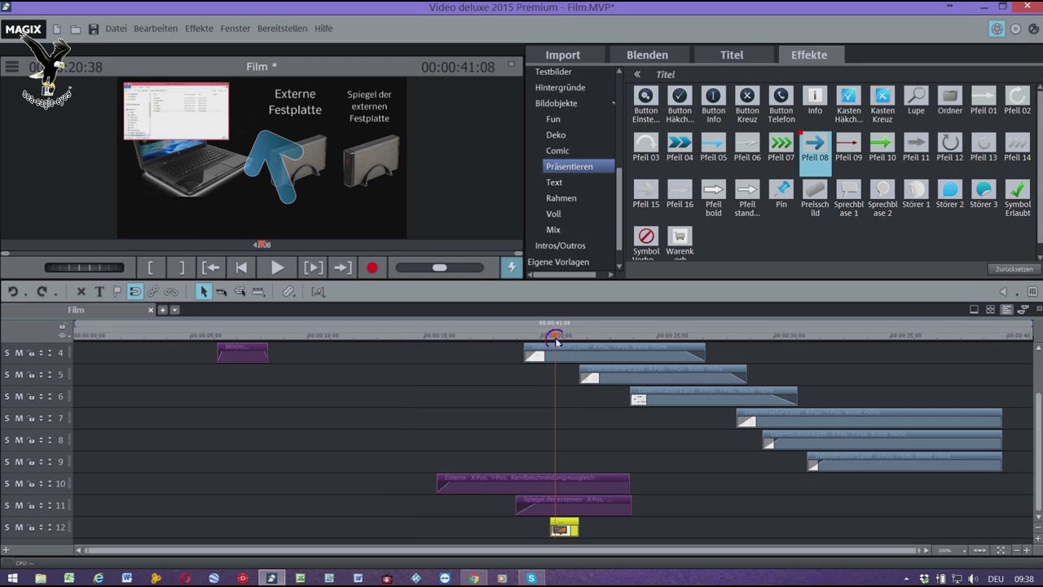
double_click(264, 155)
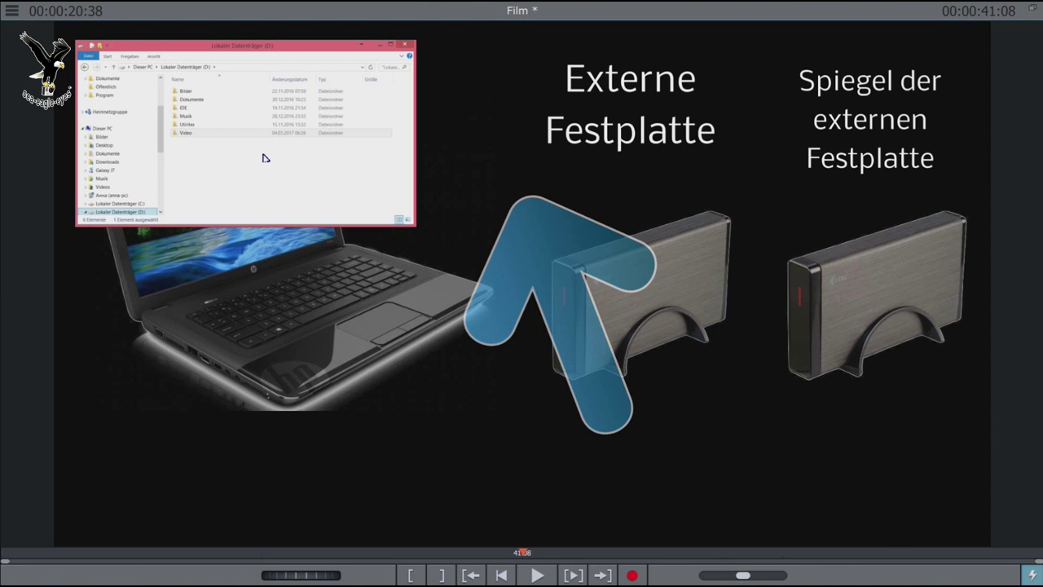
double_click(263, 157)
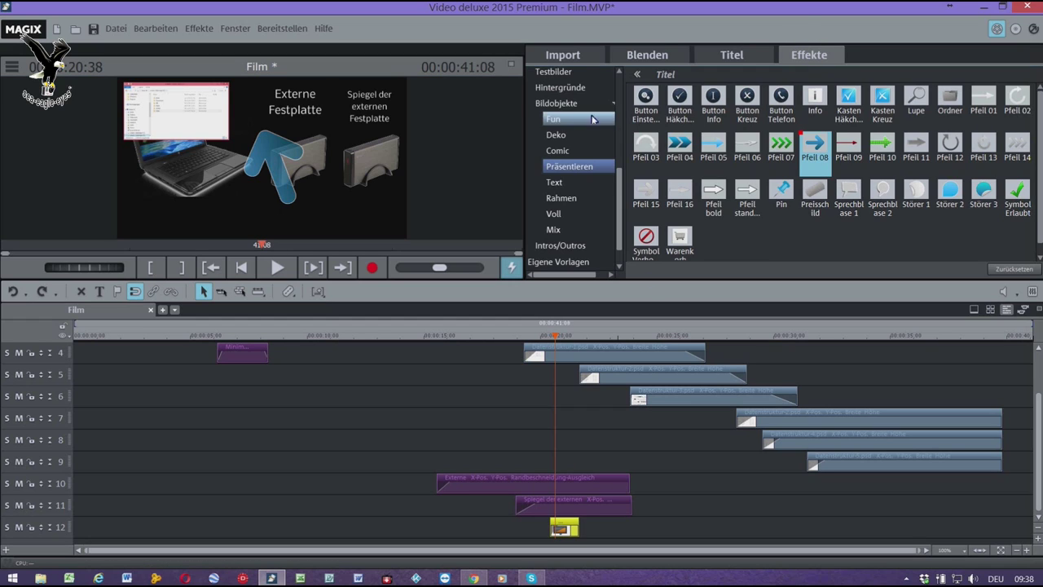
left_click_drag(622, 190, 632, 123)
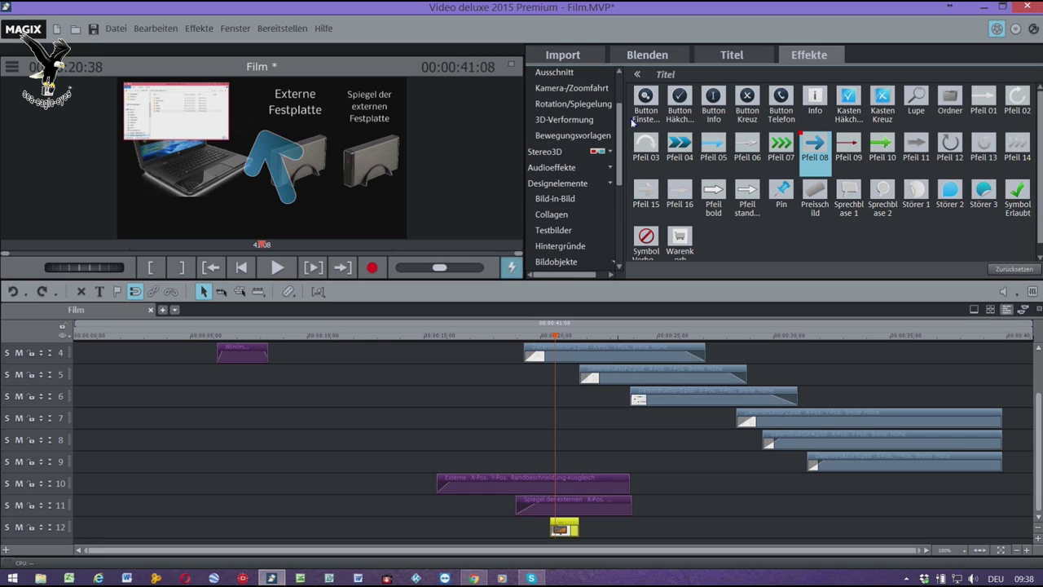
left_click_drag(632, 122, 633, 93)
left_click(564, 119)
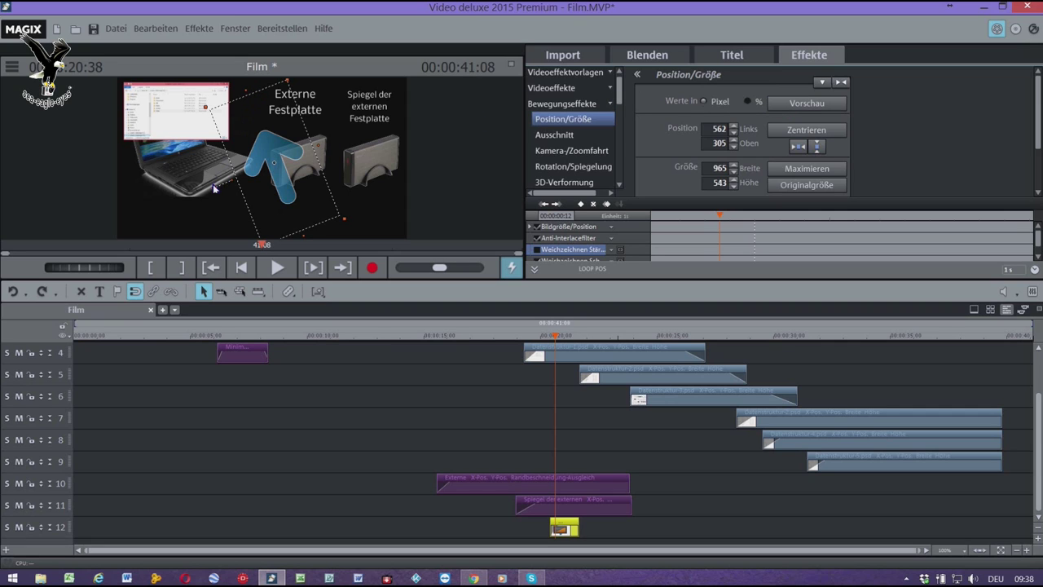
left_click_drag(213, 188, 282, 94)
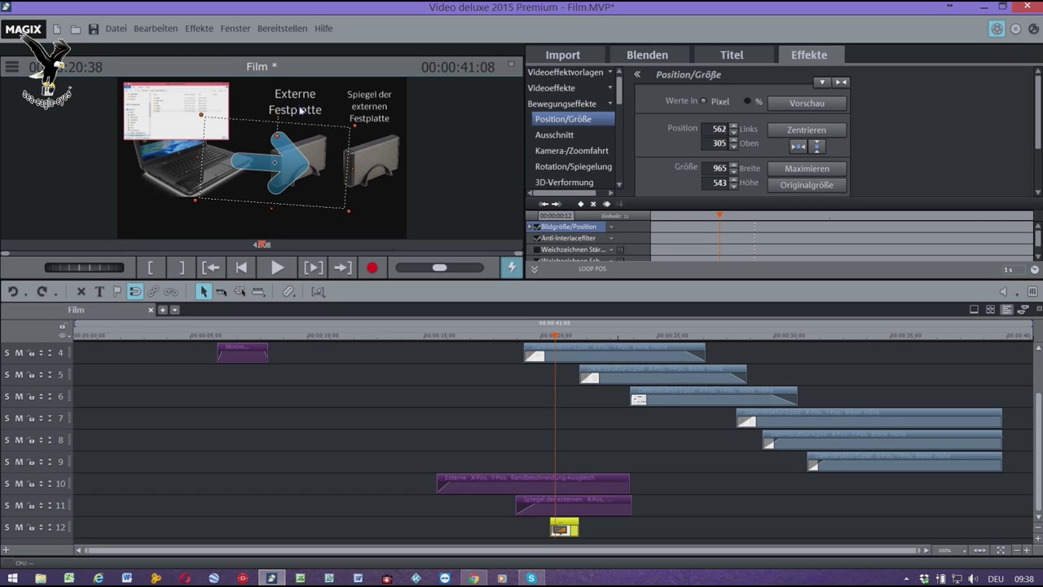
Reset the arrow's size and position, scale it to about 472 × 266 pixels and place it below the hard drives at about 1035, 743.
left_click(842, 83)
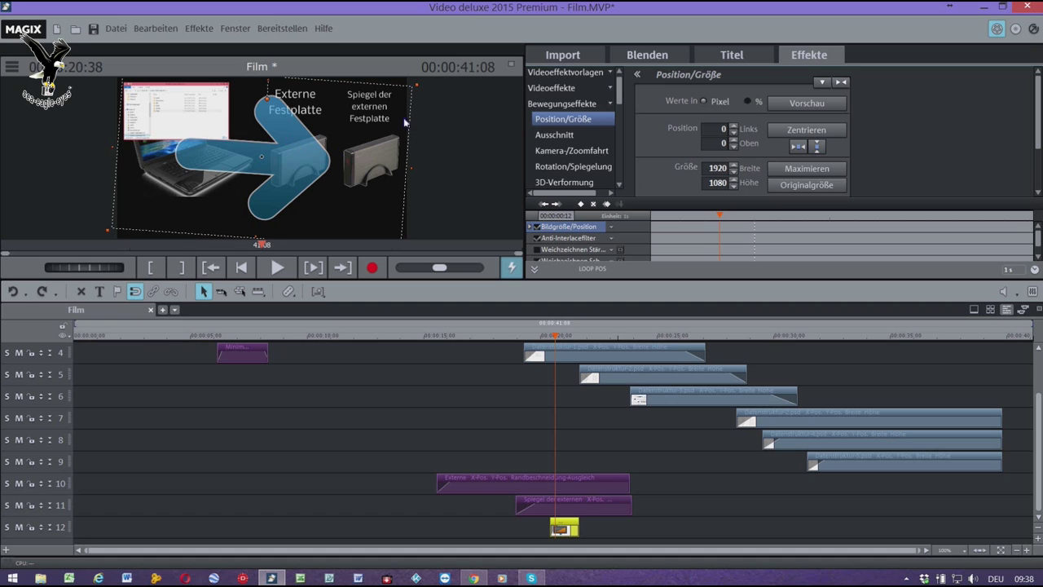
left_click_drag(419, 87, 230, 179)
left_click_drag(188, 211, 328, 210)
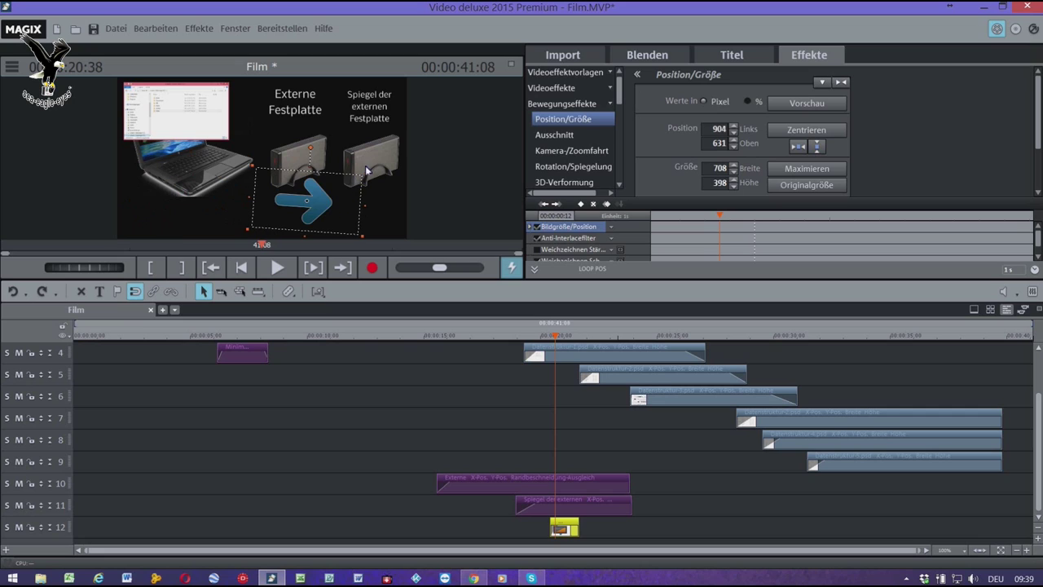
left_click_drag(367, 176, 315, 211)
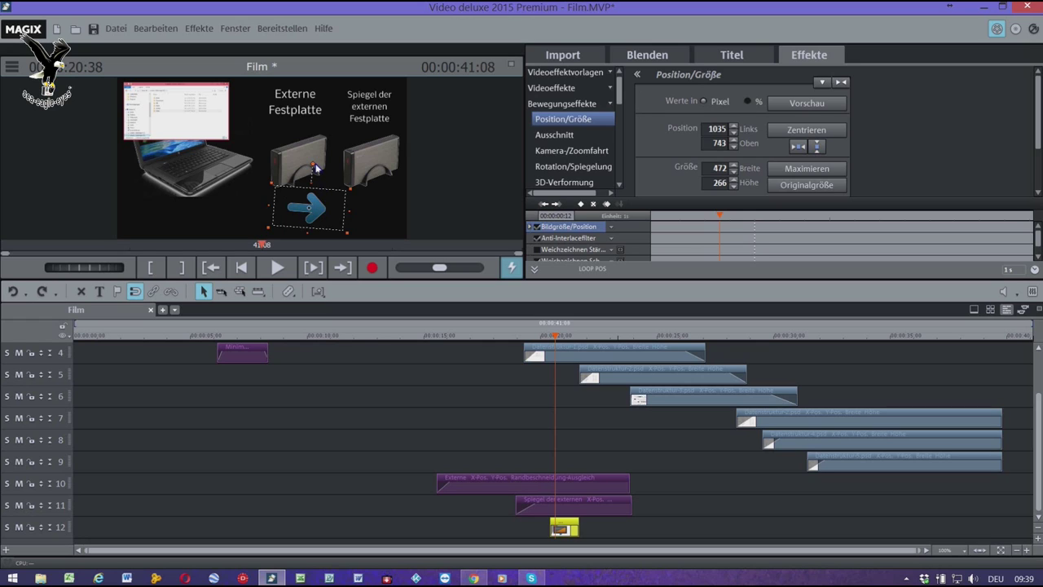
left_click_drag(316, 168, 315, 170)
left_click(821, 104)
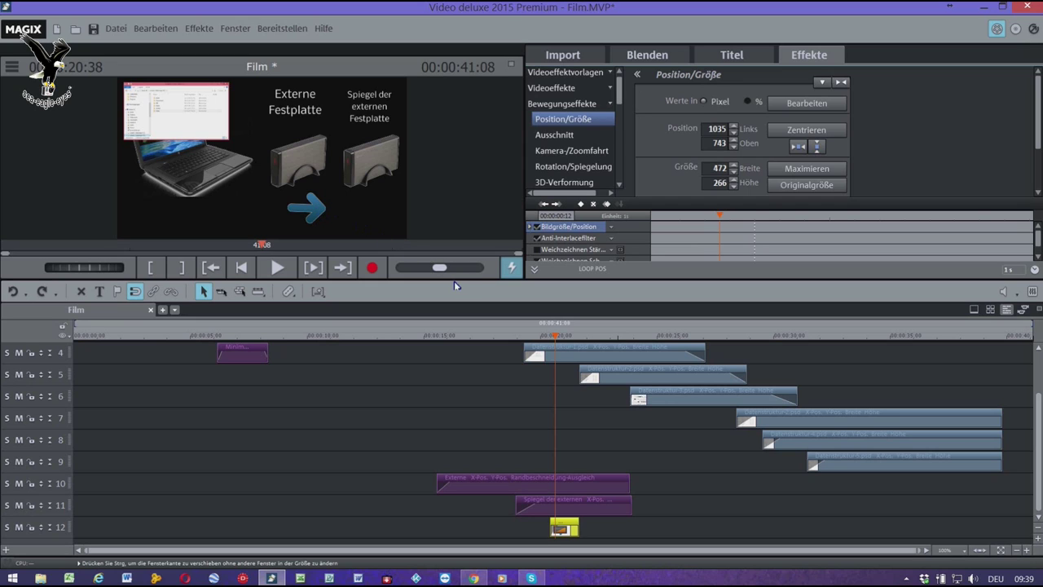
Play the film from 20:38 to about 23:15 to check the arrow's timing, and return to 20:38.
key("space")
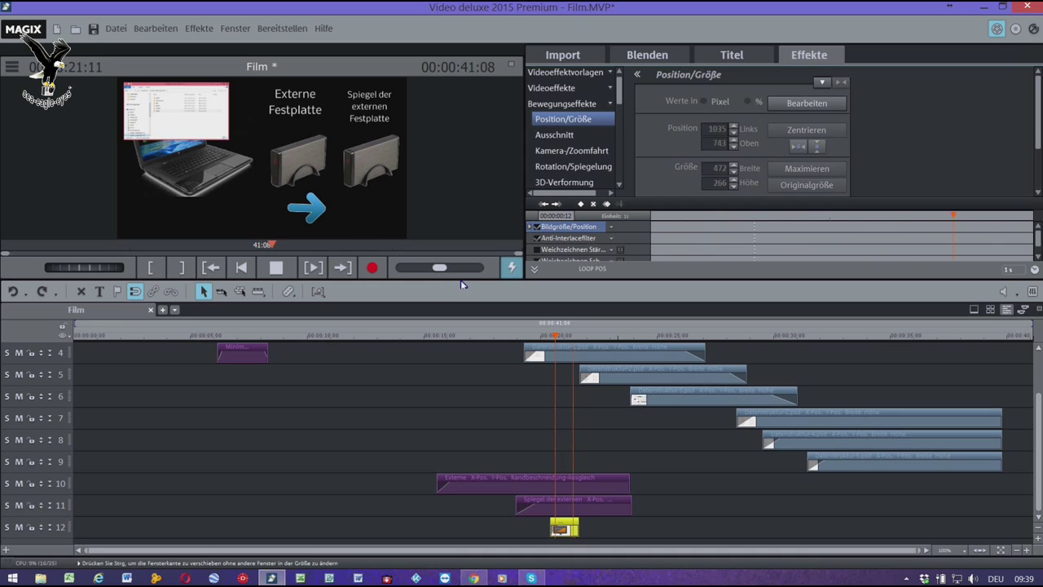
key("space")
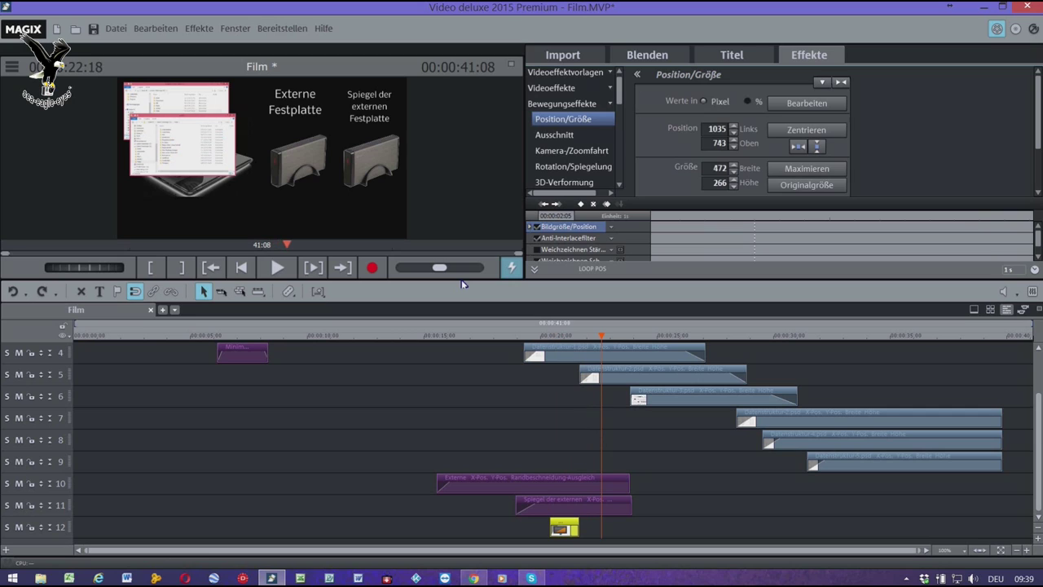
key("space")
key("space")
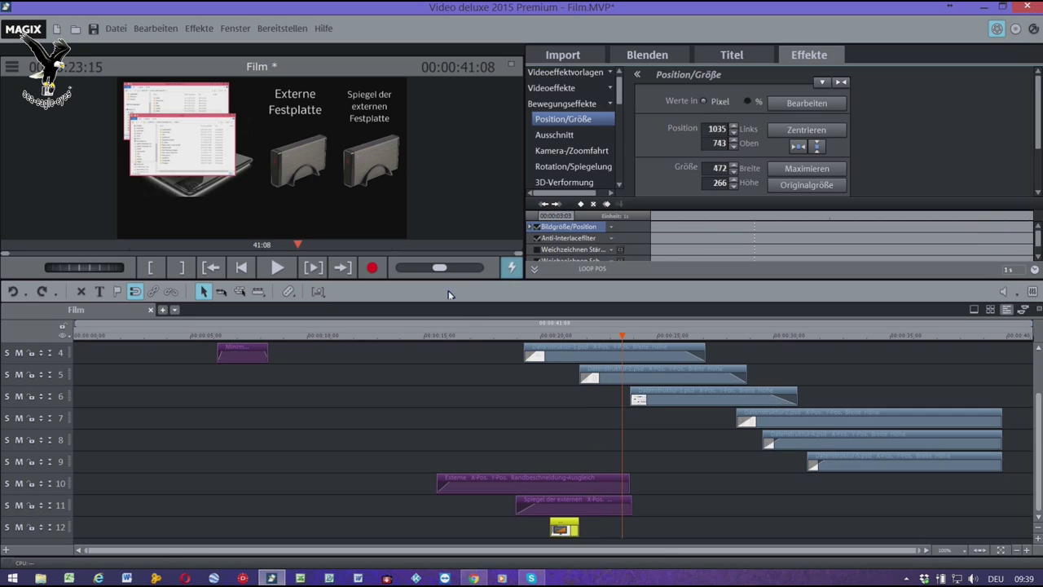
left_click(449, 337)
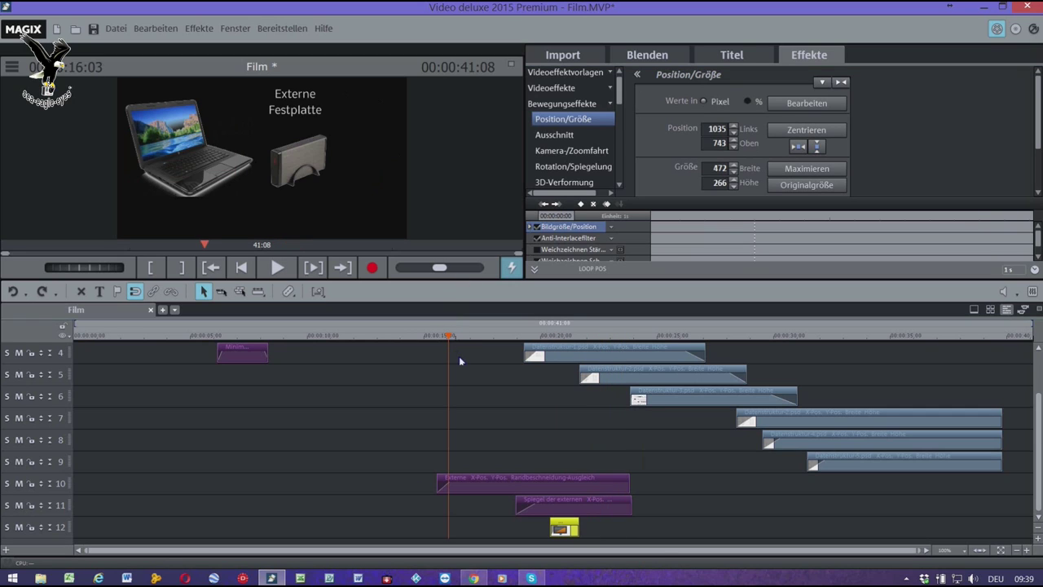
left_click(555, 335)
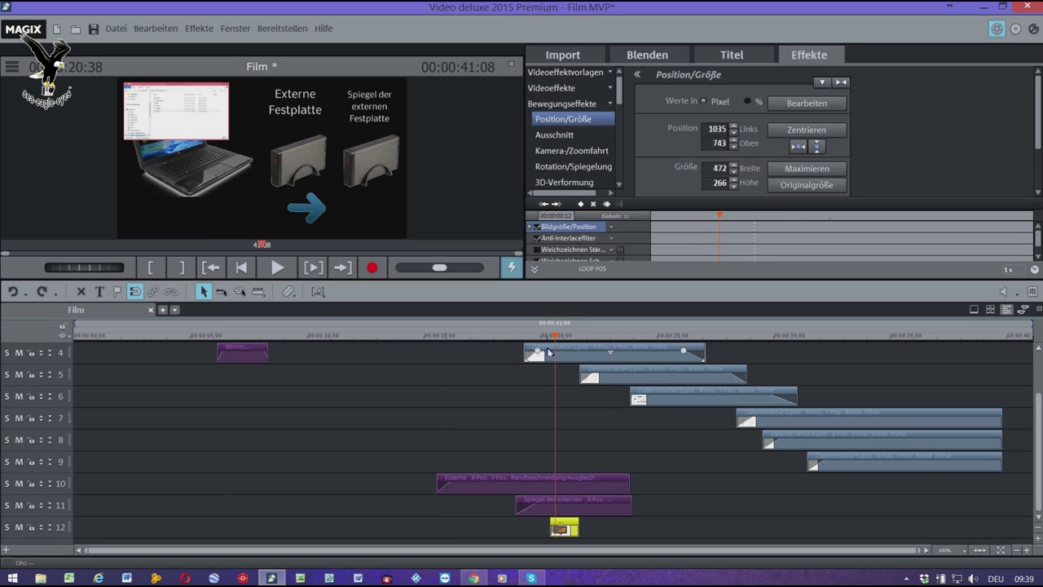
Play the film from 20:02 and again from 18:19 to examine how the arrow is timed against the titles and folder windows.
scroll(550, 353, "up", 2)
scroll(551, 353, "down", 2)
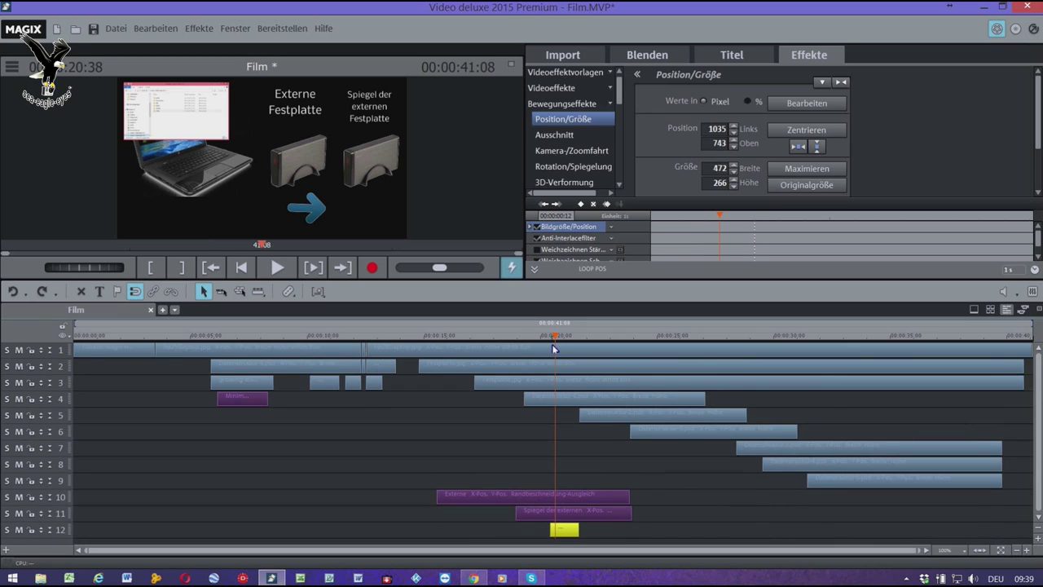
scroll(554, 349, "up", 1)
scroll(554, 349, "up", 3)
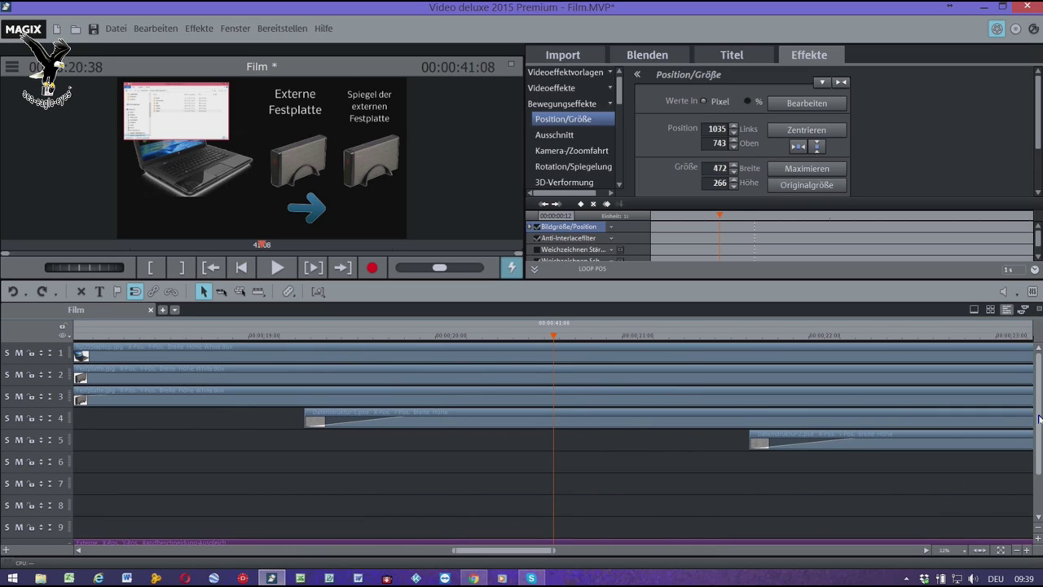
scroll(1040, 416, "down", 3)
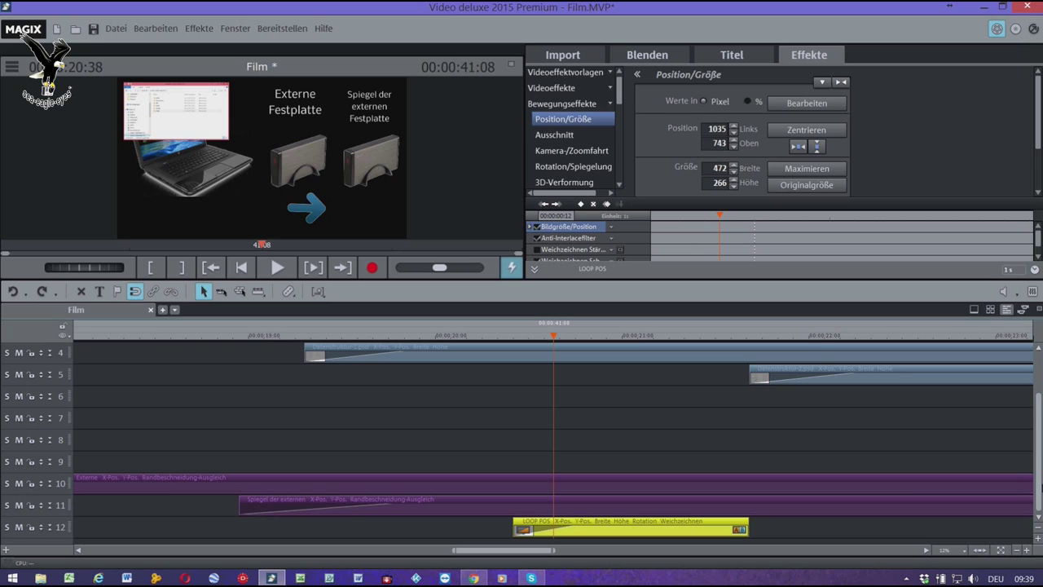
left_click(443, 337)
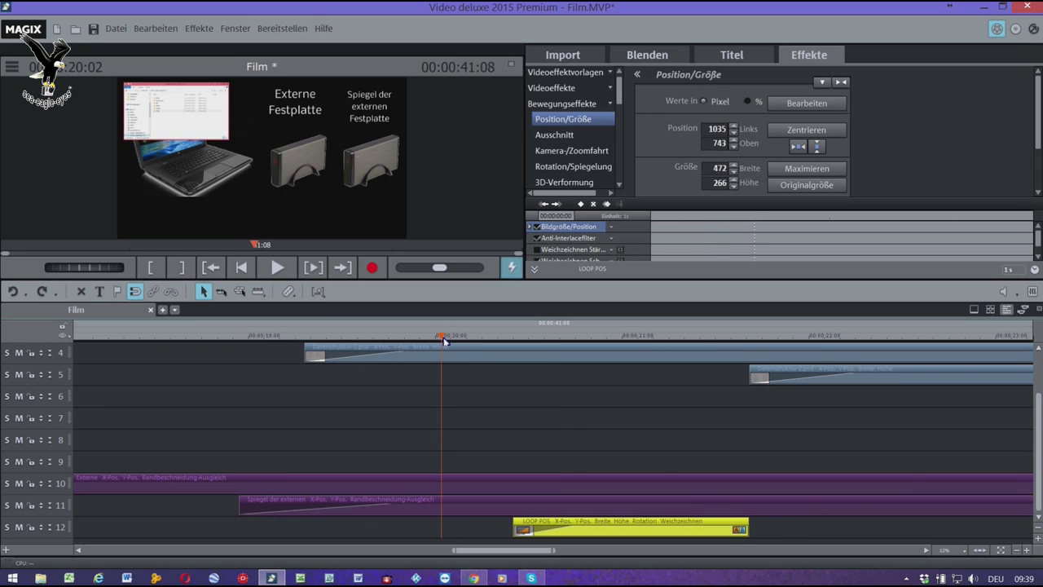
key("space")
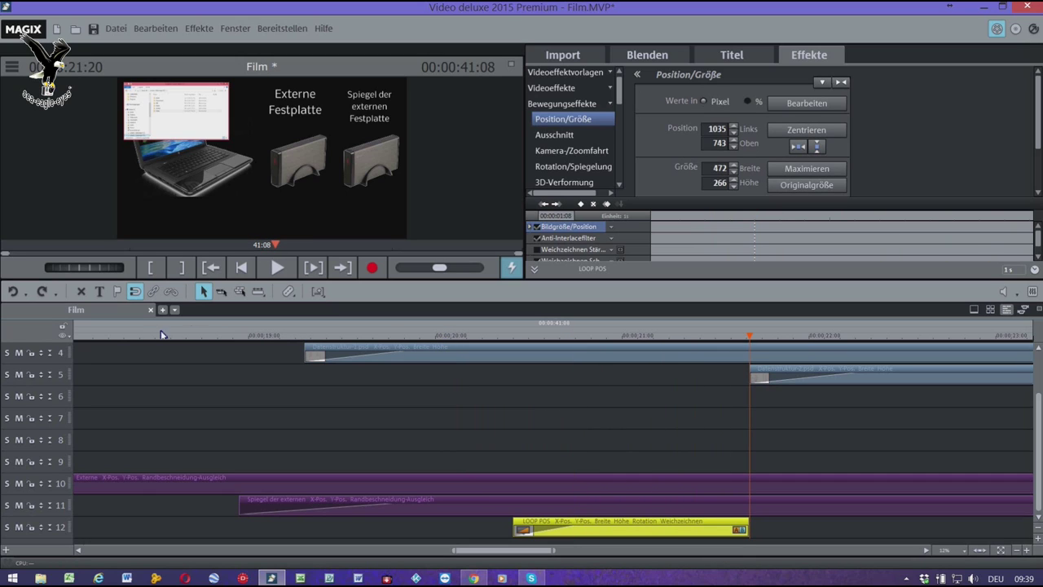
left_click(119, 336)
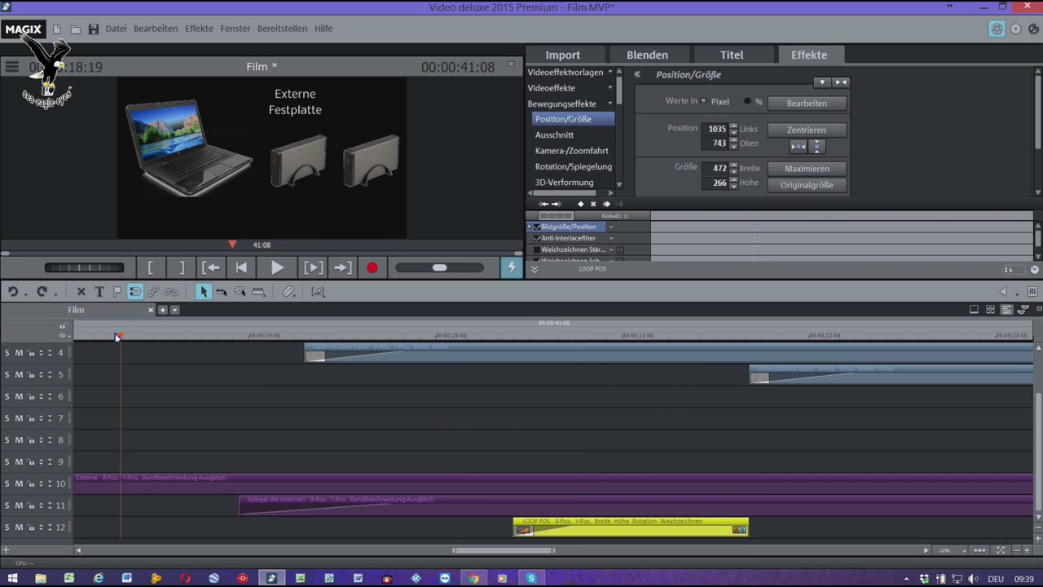
key("space")
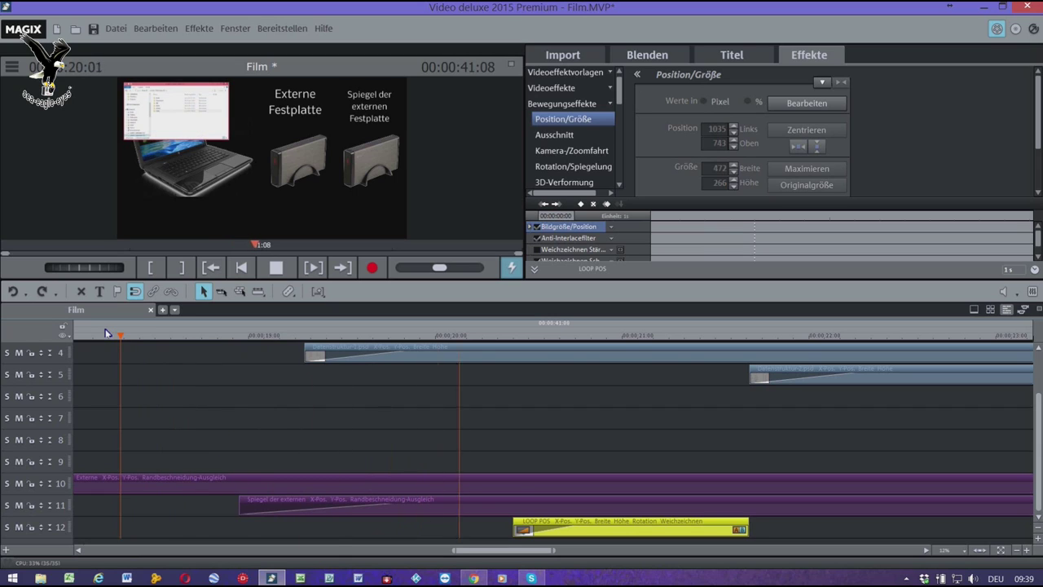
key("space")
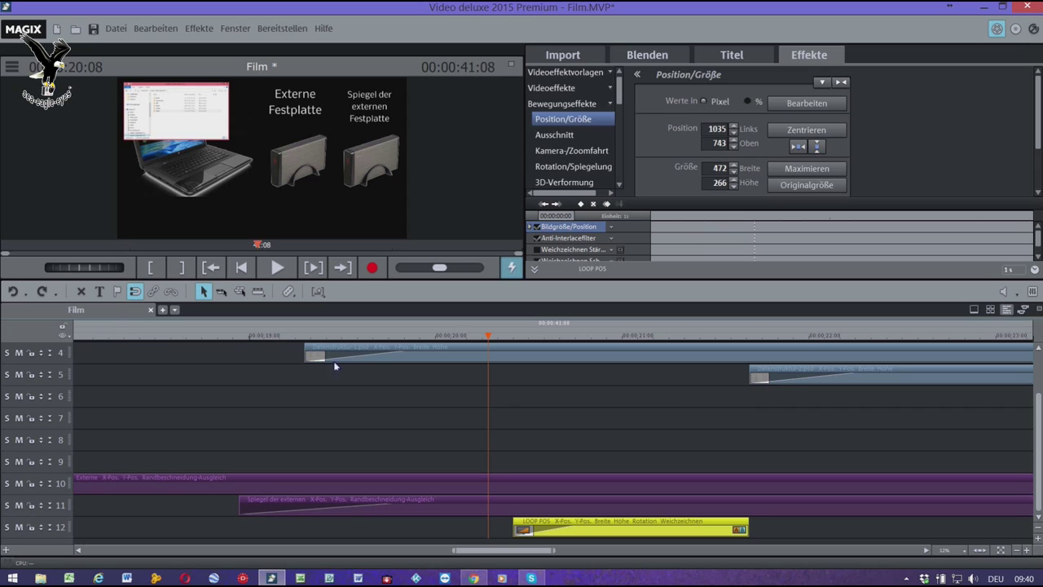
Select the six Datenstruktur clips on tracks 4 to 9 and shift them together so the first starts at about 23 seconds.
left_click(986, 553)
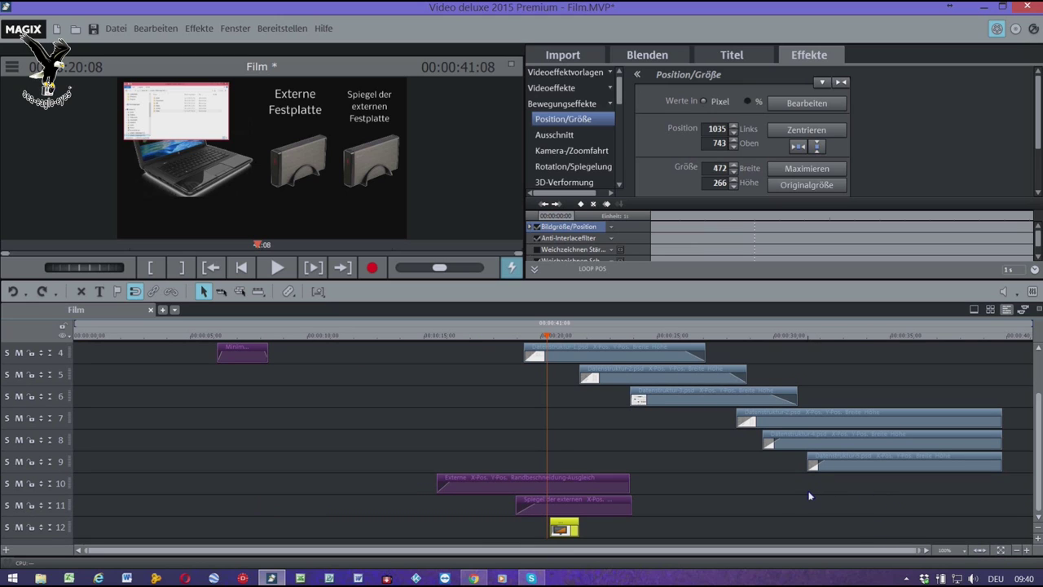
scroll(809, 496, "down", 3)
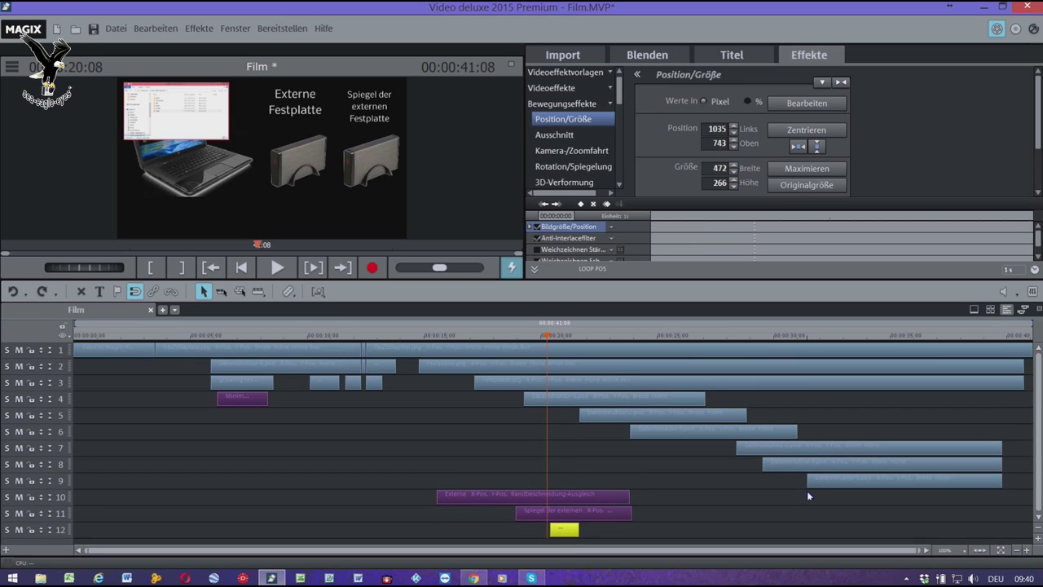
scroll(809, 496, "down", 2)
scroll(807, 491, "up", 1)
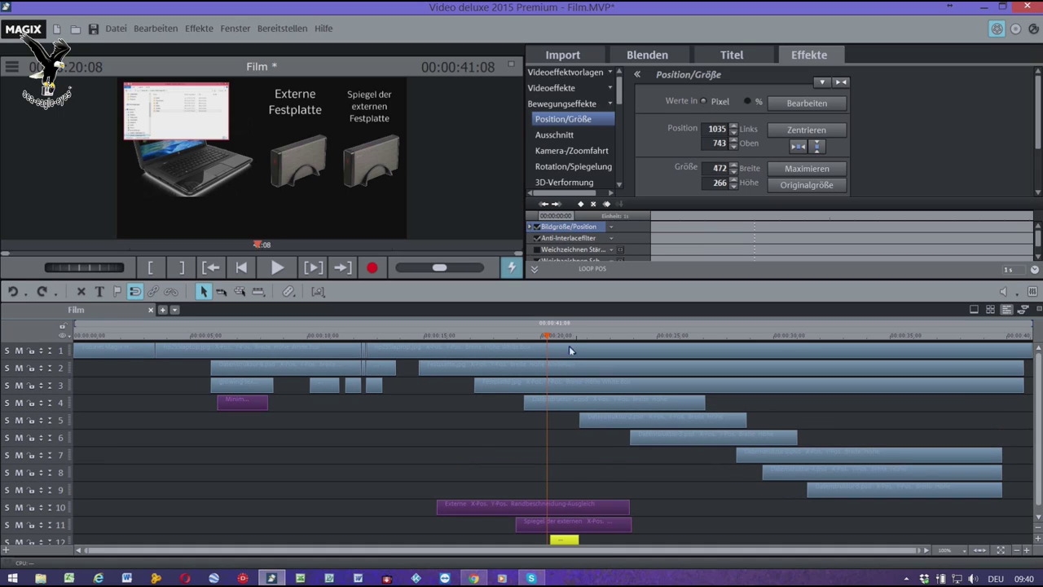
left_click_drag(549, 335, 531, 353)
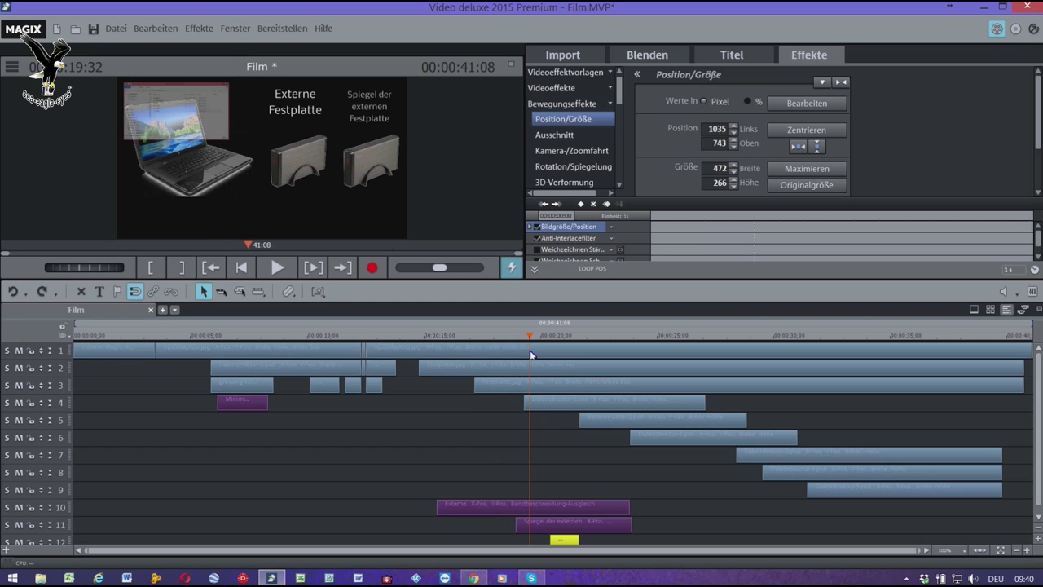
left_click_drag(523, 493, 956, 415)
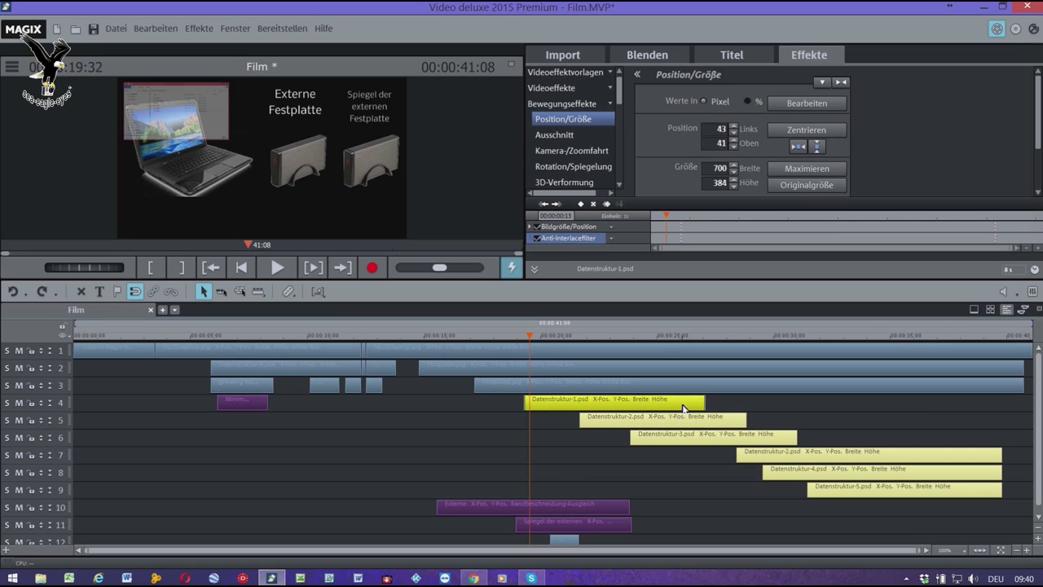
left_click_drag(691, 414, 778, 402)
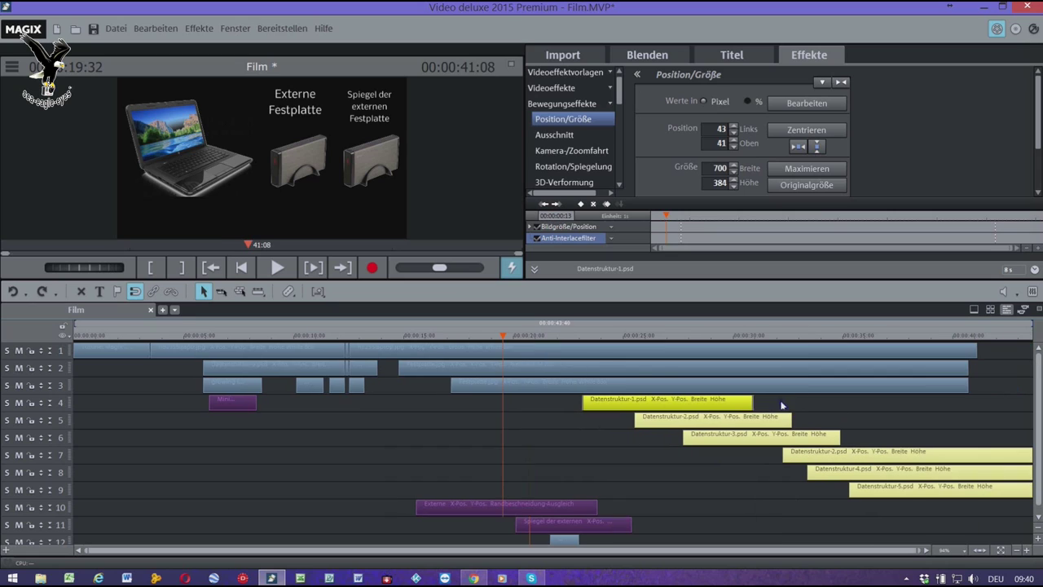
Extend the arrow clip on track 12 and trim it and both hard drive titles to end together at 22:28.
left_click(409, 337)
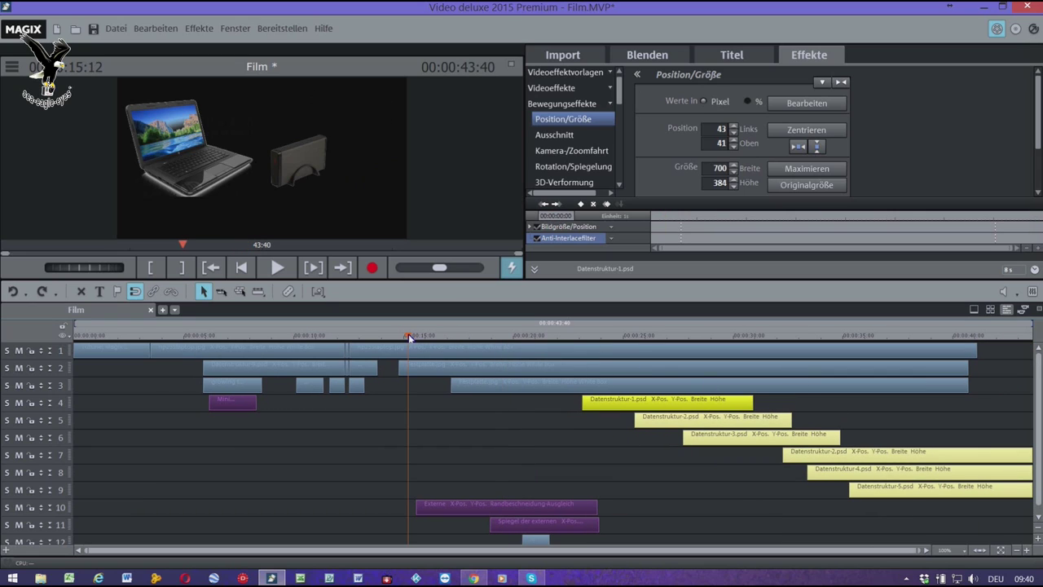
key("space")
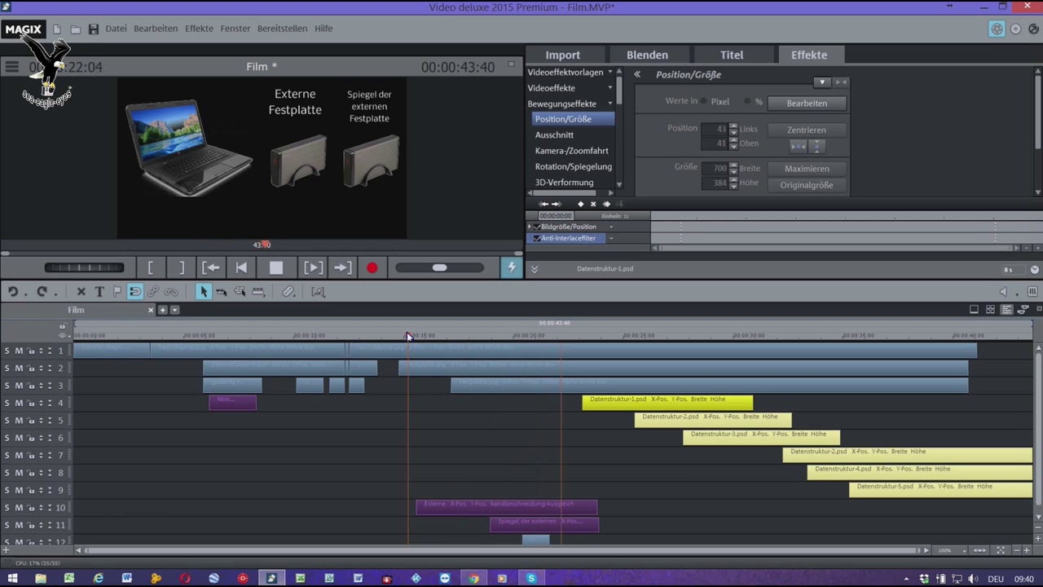
key("space")
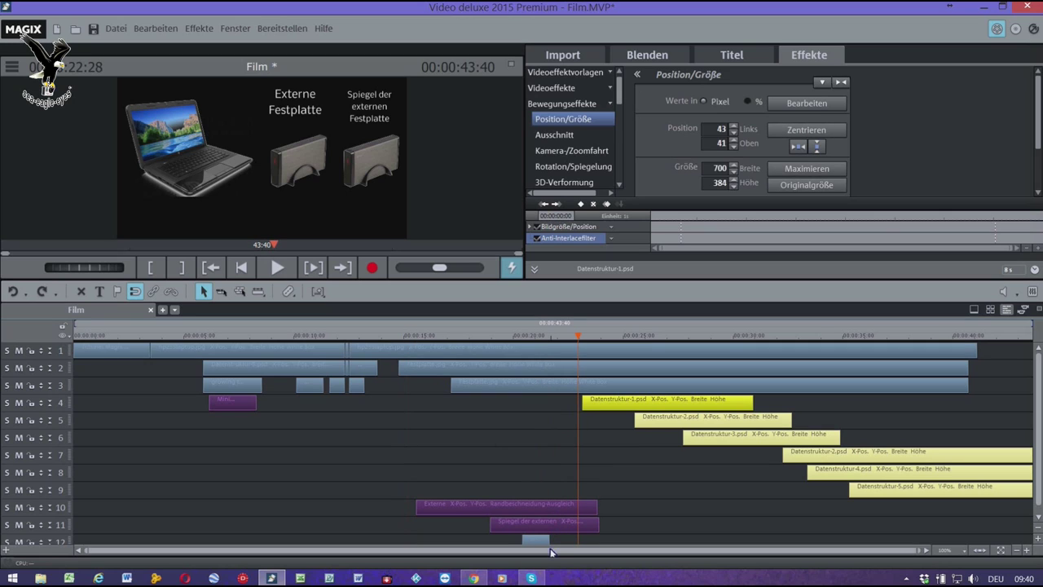
left_click_drag(550, 543, 593, 541)
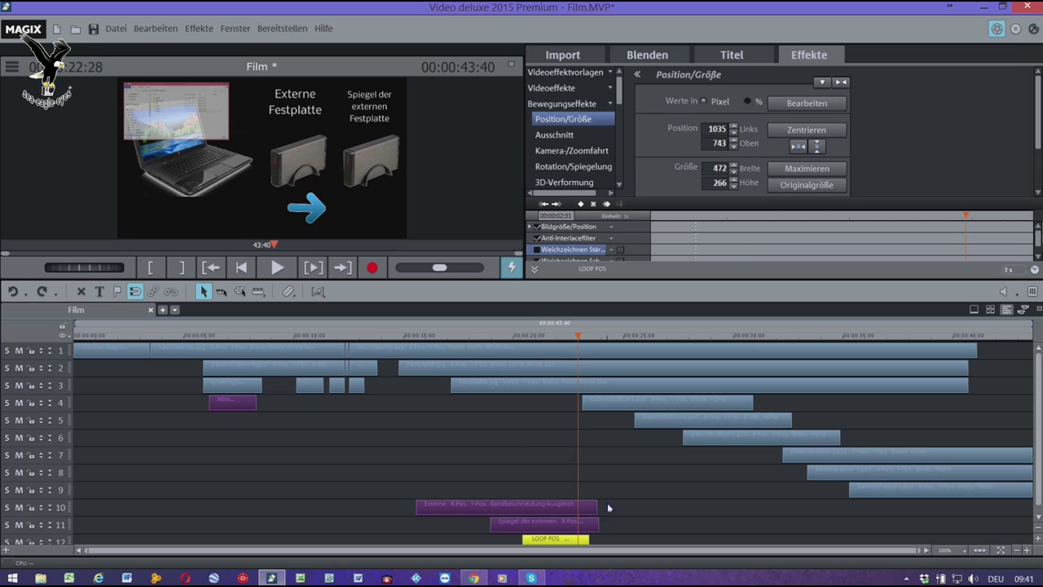
left_click_drag(608, 494, 588, 545)
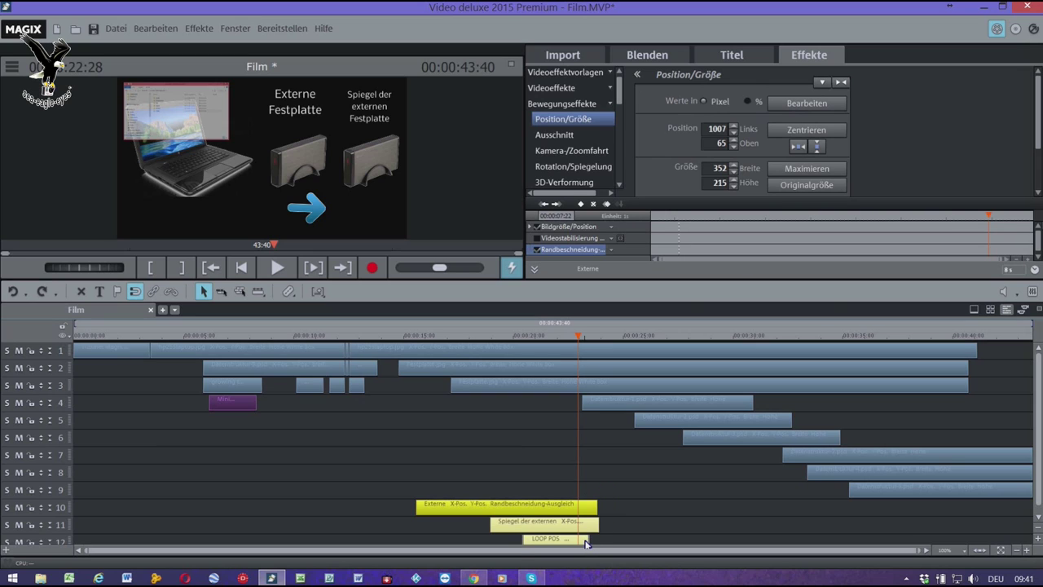
key("u")
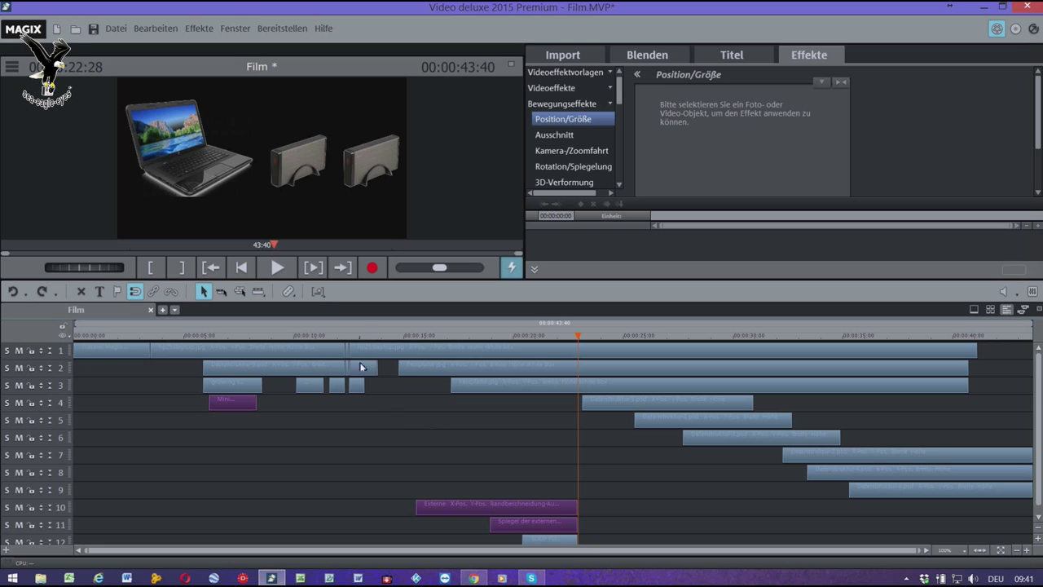
Play the film from about 13 seconds to 28:19 to check how the titles and arrow give way to the folder windows.
left_click(367, 338)
key("space")
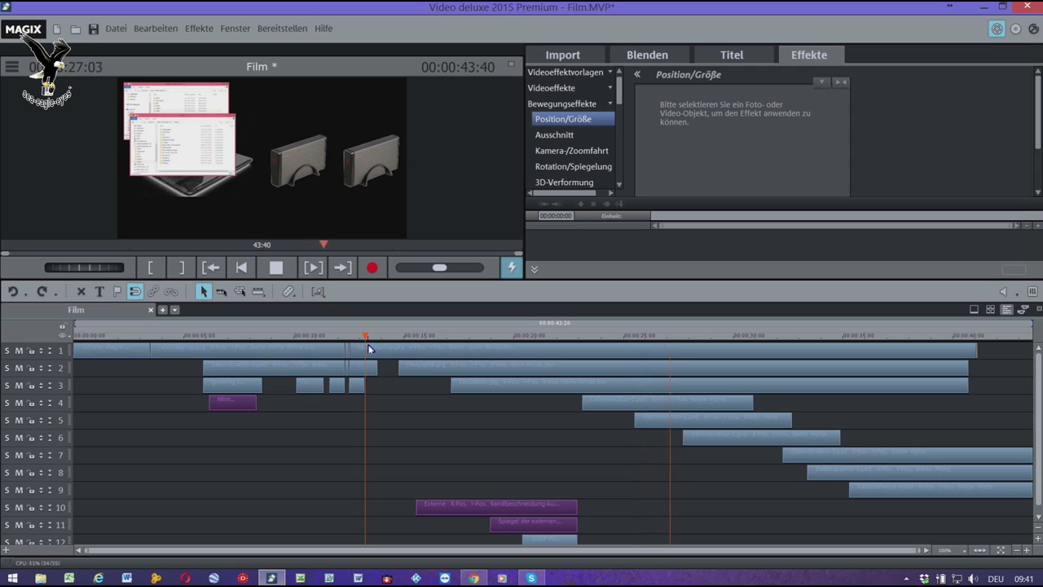
key("space")
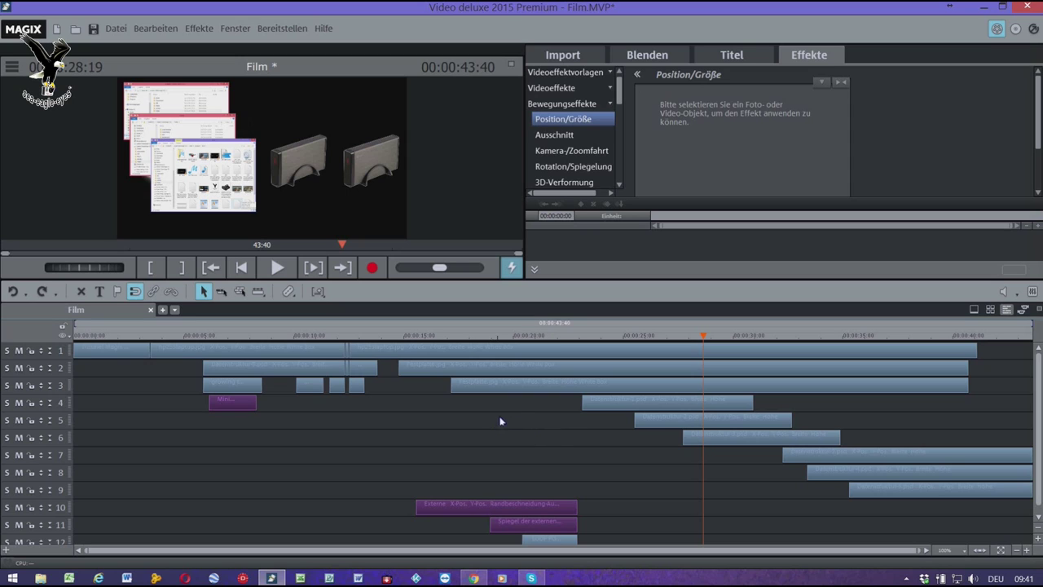
Add a Standard title reading "Video" at 20:42 on track 7.
left_click(732, 54)
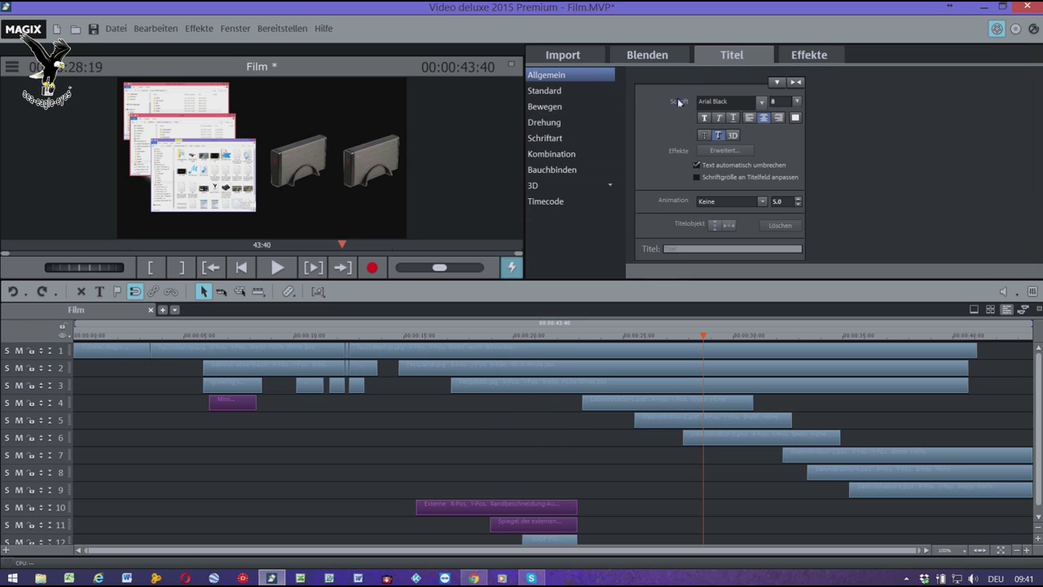
left_click(559, 92)
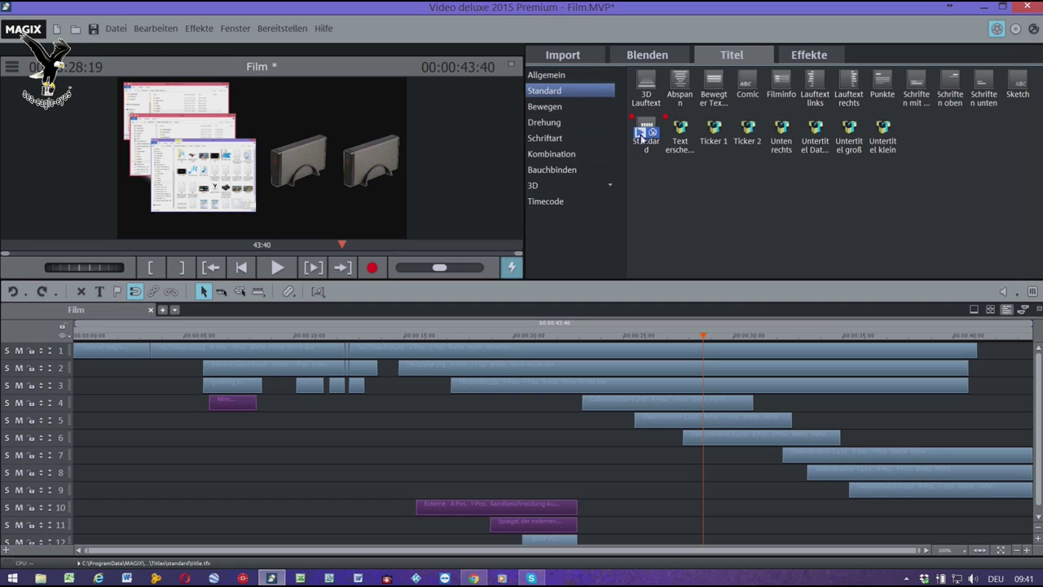
left_click(648, 137)
mouse_move(651, 131)
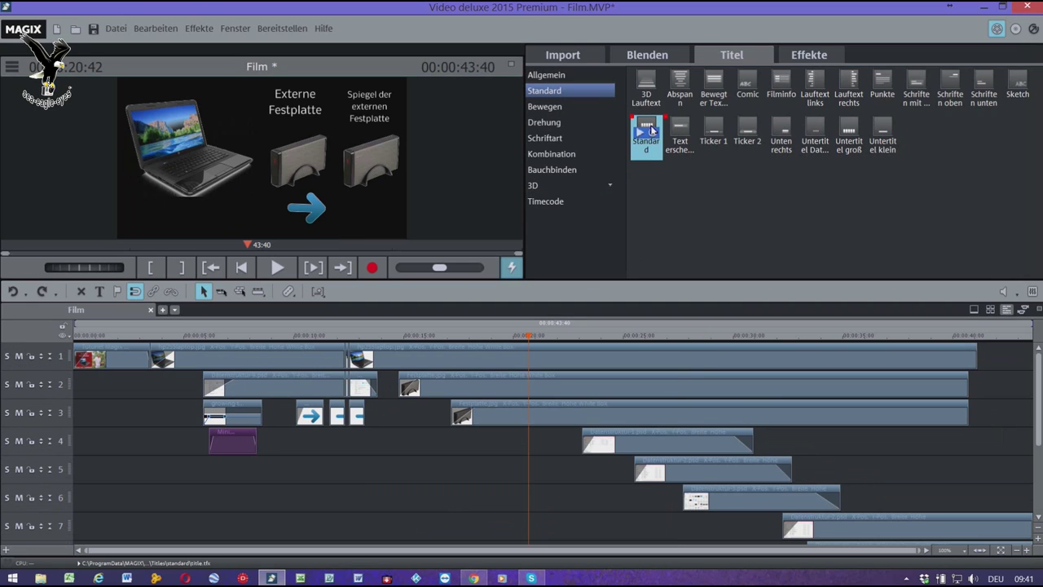
left_click_drag(652, 130, 581, 530)
left_click(600, 498)
type("Video")
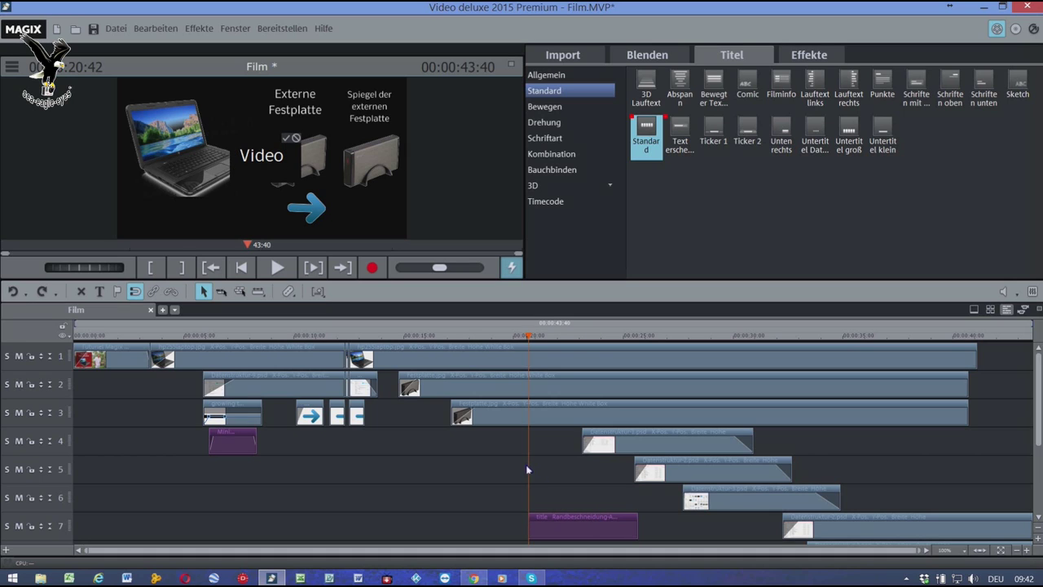
left_click(576, 253)
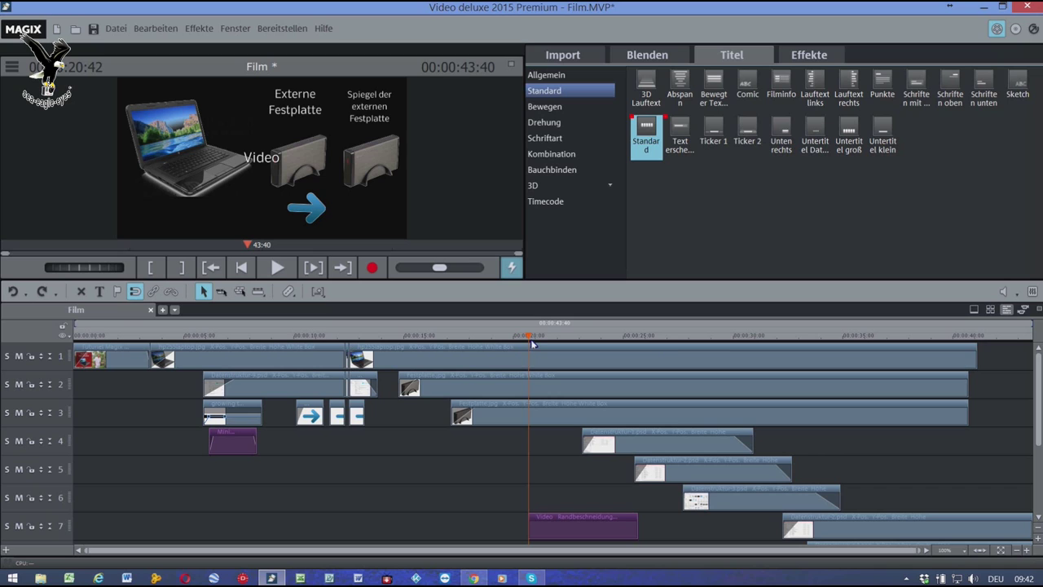
Trim the Video title to start at 23:52 on track 5 before Datenstruktur-2, and place its text over the first folder window.
left_click_drag(531, 341, 599, 356)
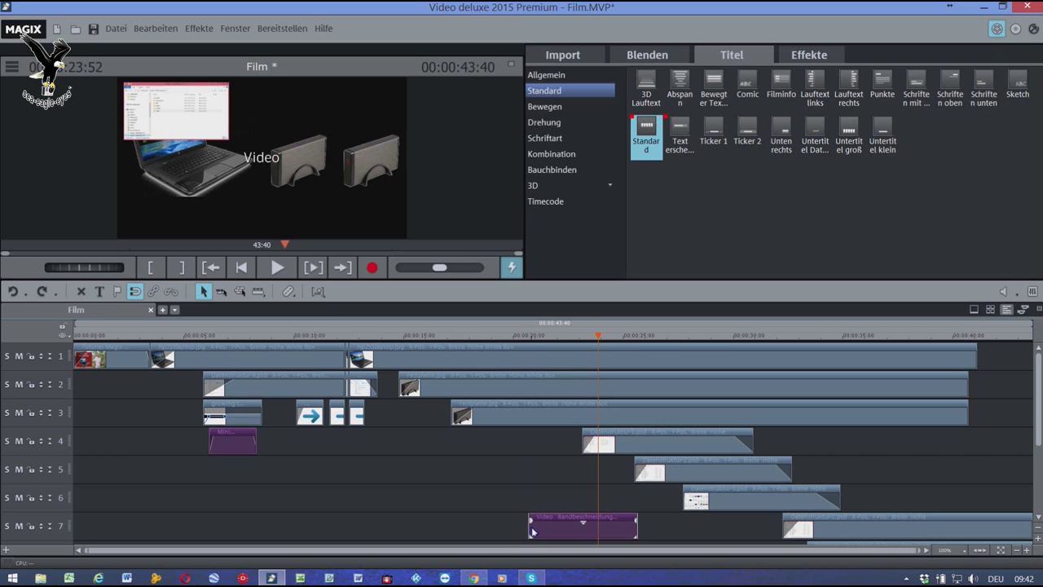
left_click_drag(530, 533, 625, 482)
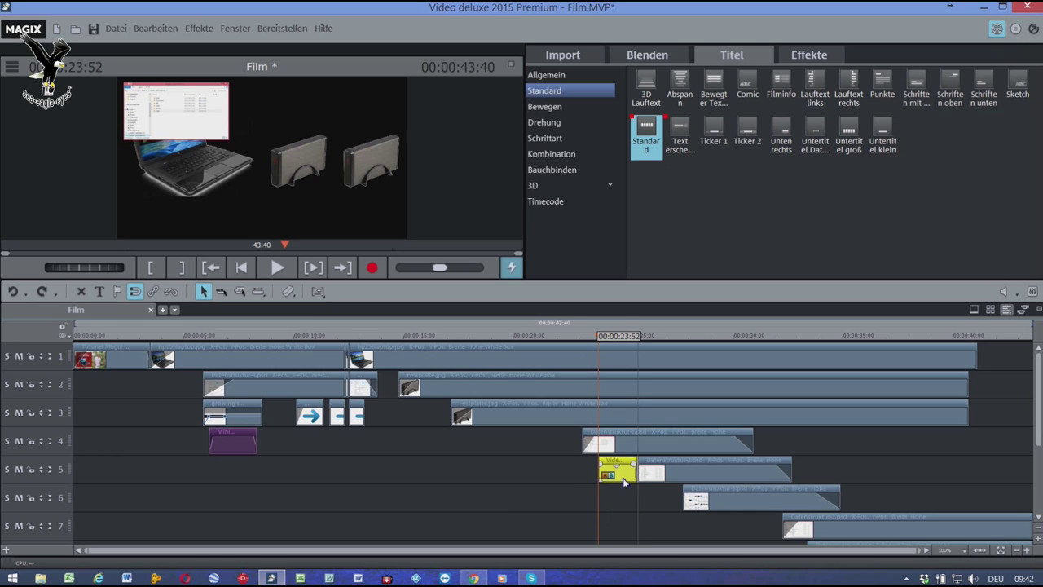
left_click(583, 341)
key("space")
key("space")
left_click(265, 163)
left_click_drag(203, 129, 179, 128)
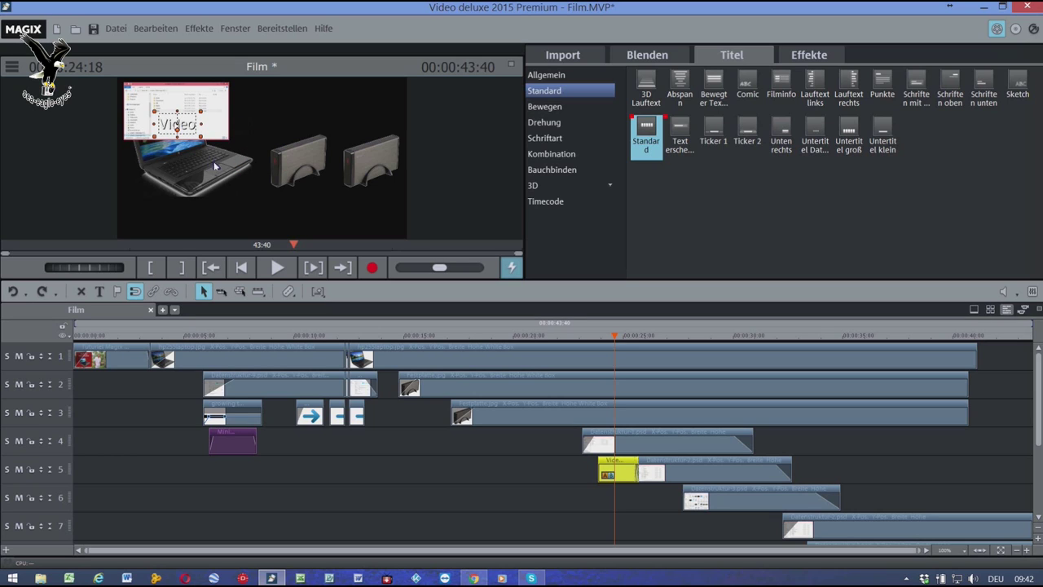
Change the Video title's text colour to black.
left_click(569, 75)
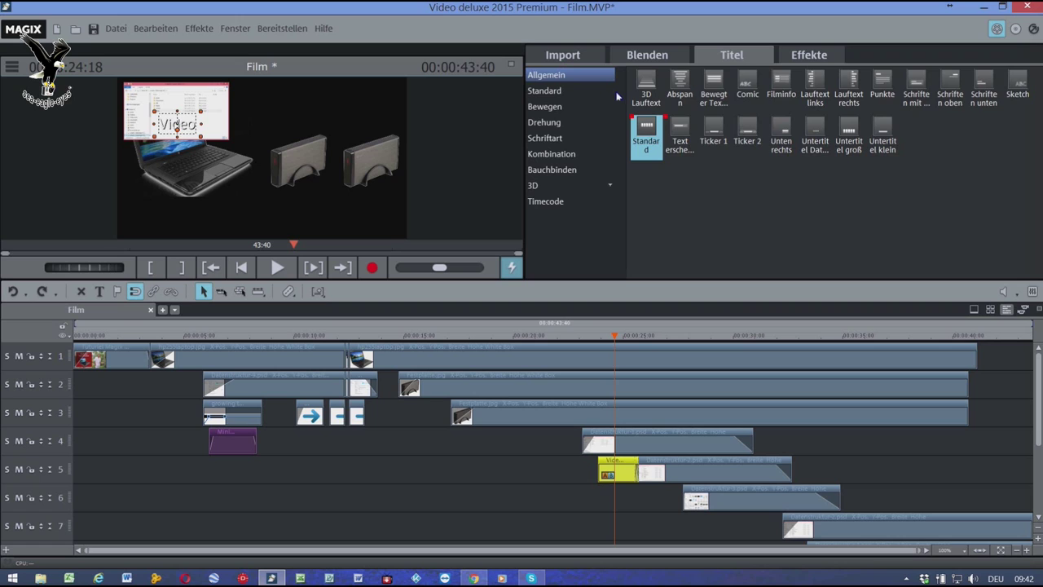
left_click(763, 116)
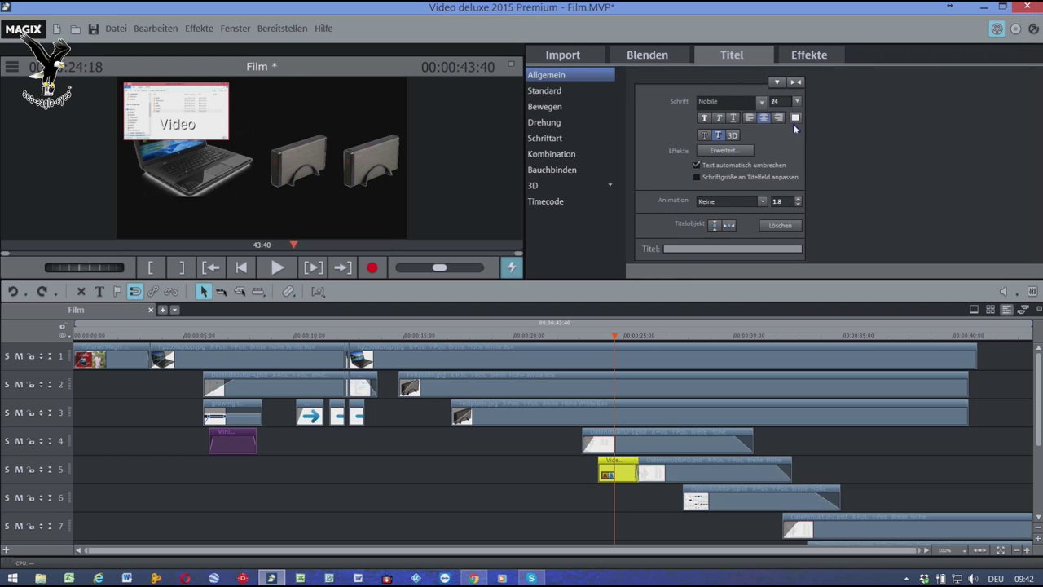
left_click(796, 118)
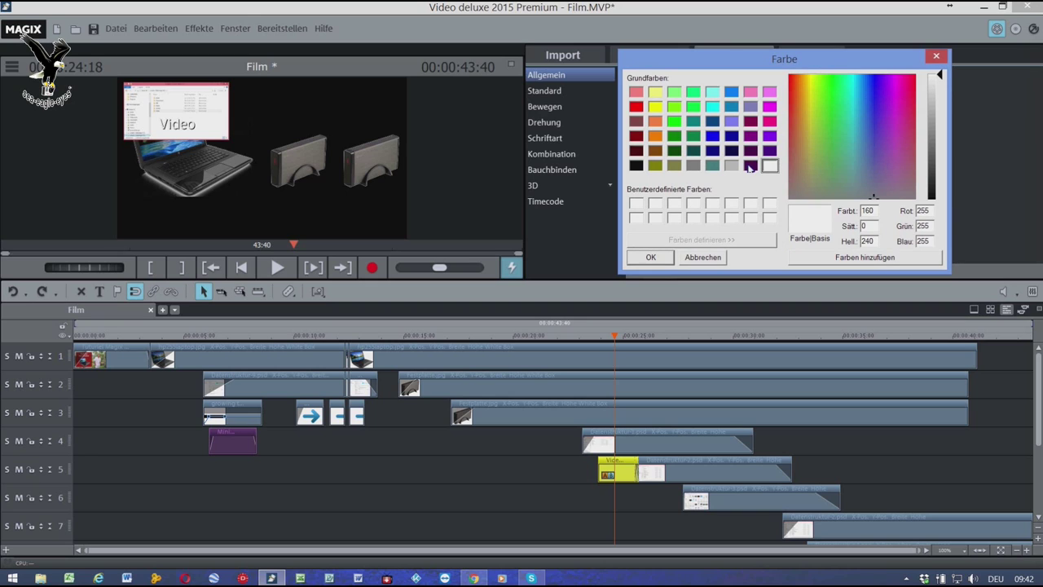
left_click(637, 166)
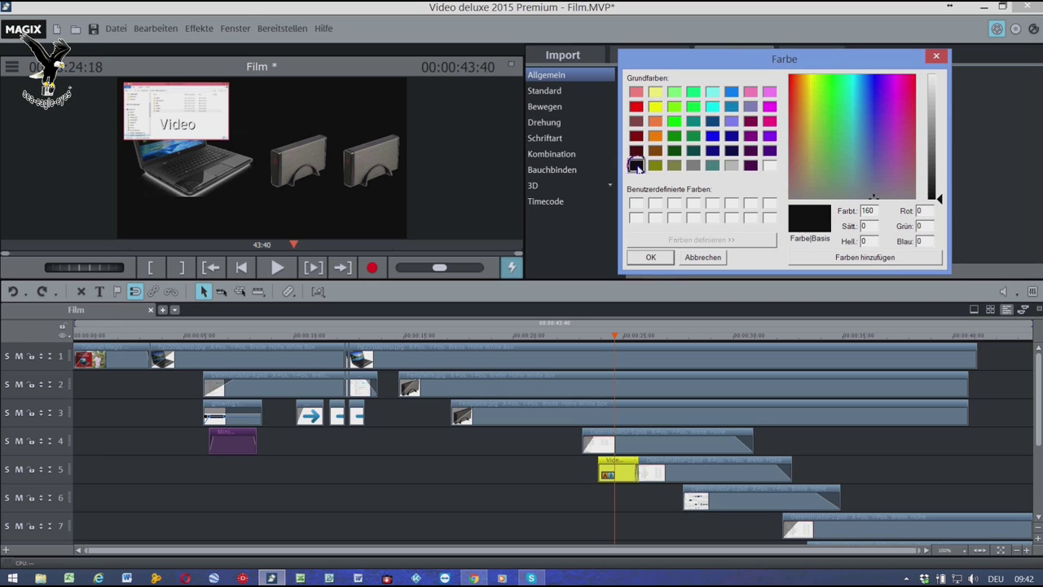
left_click(652, 258)
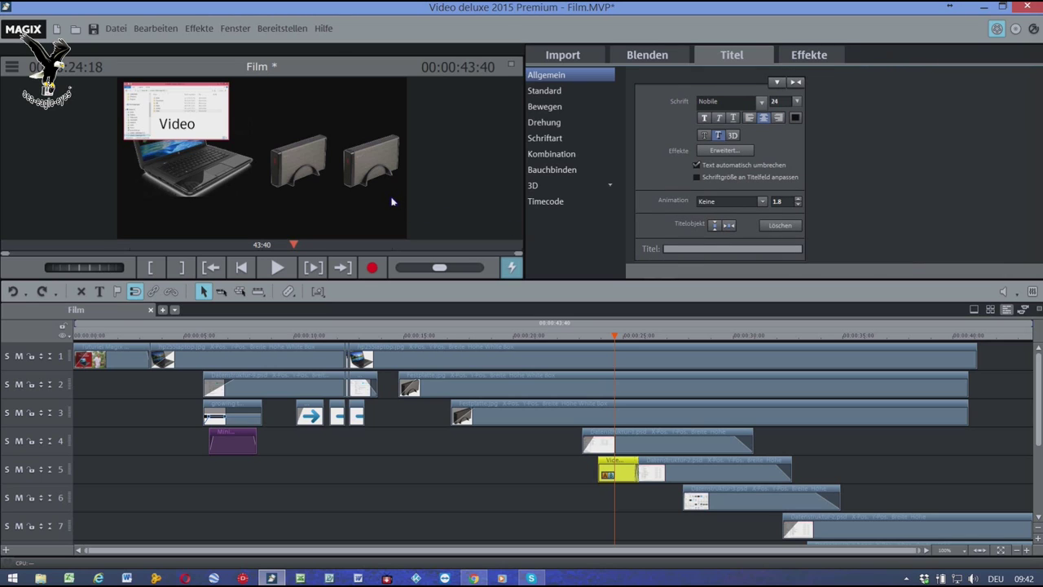
Animate the Video title from left to right and shorten it to 1.4 seconds starting at about 24:01, checking it in playback.
left_click(605, 470)
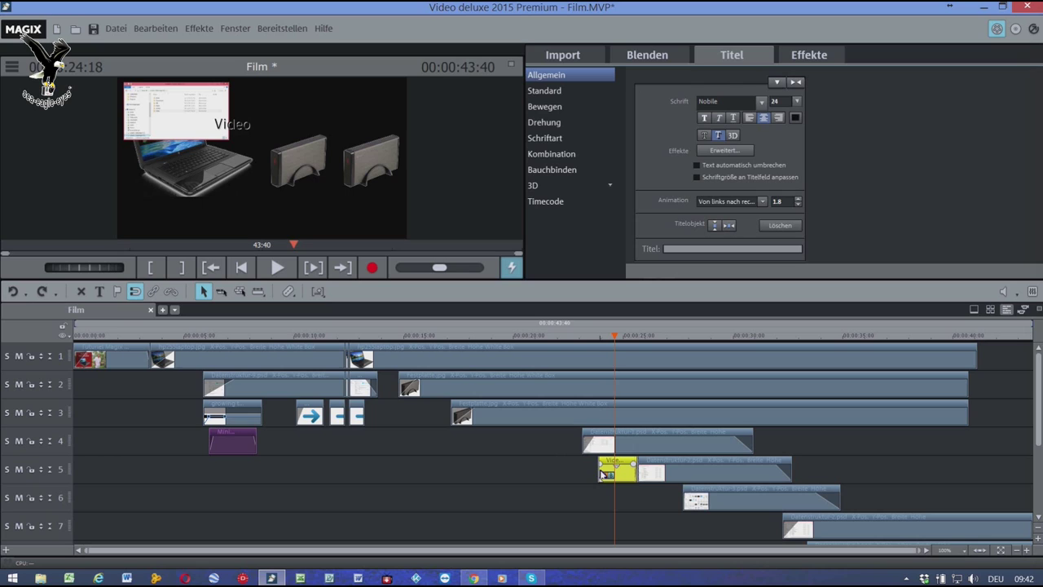
left_click_drag(600, 472, 625, 474)
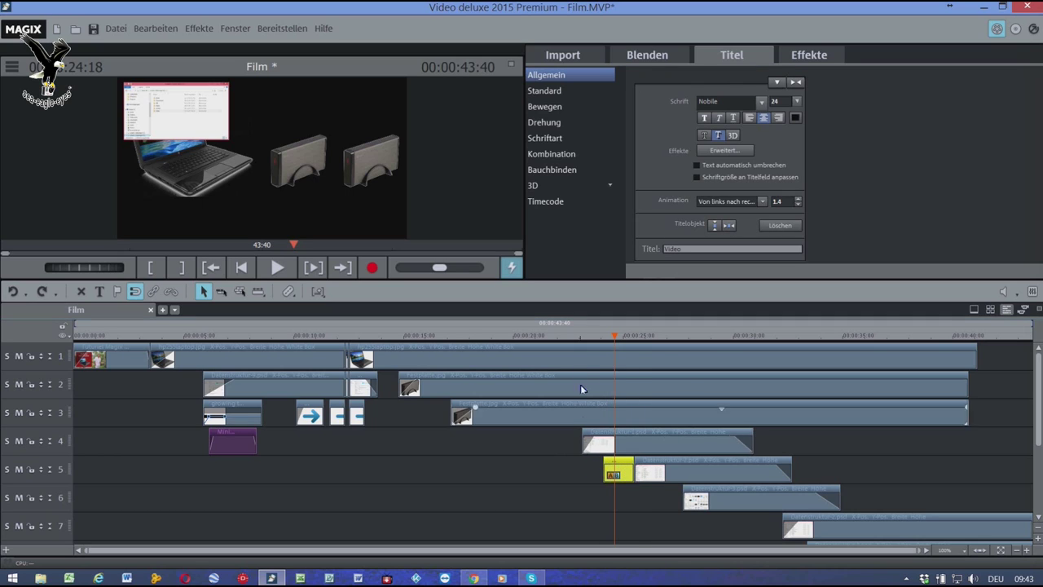
left_click(584, 337)
key("space")
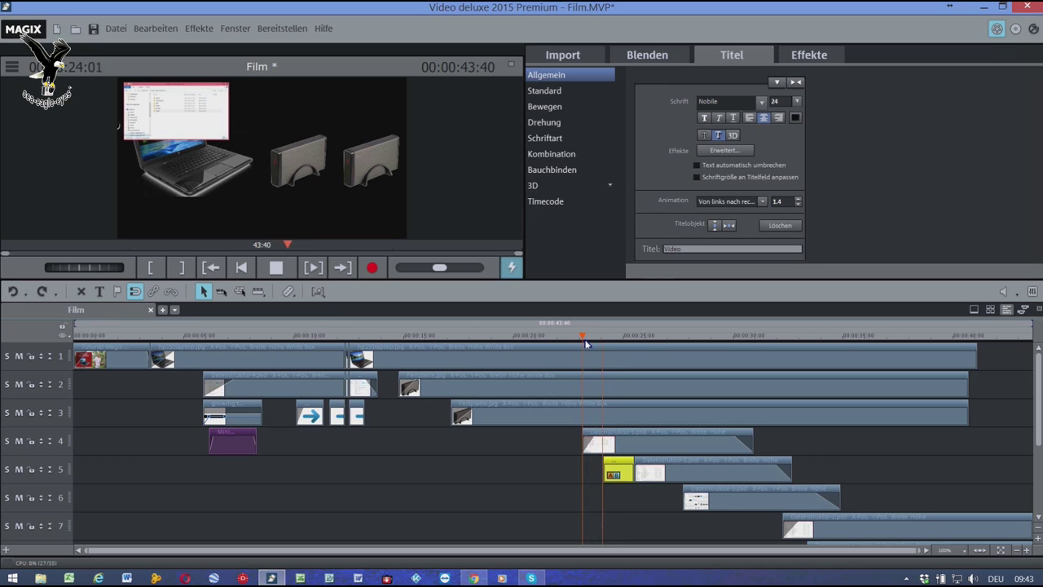
key("space")
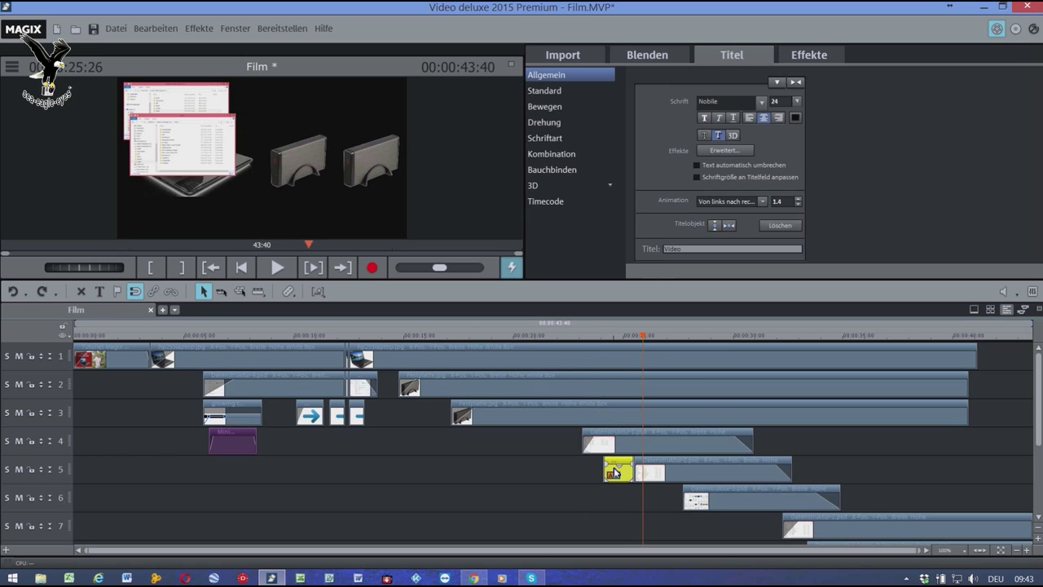
Set the Video title's animation to Keine.
left_click(573, 92)
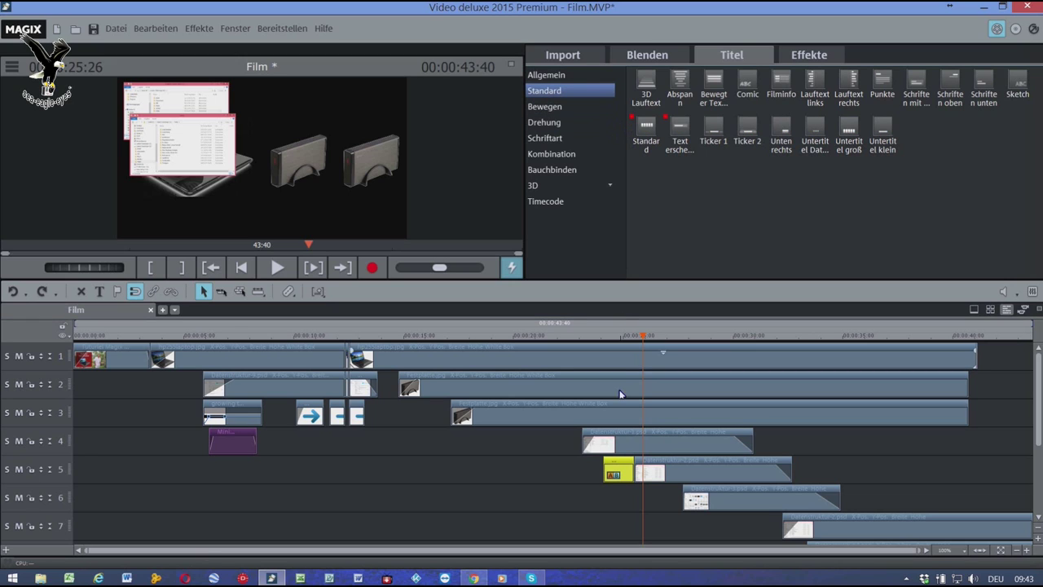
left_click(569, 75)
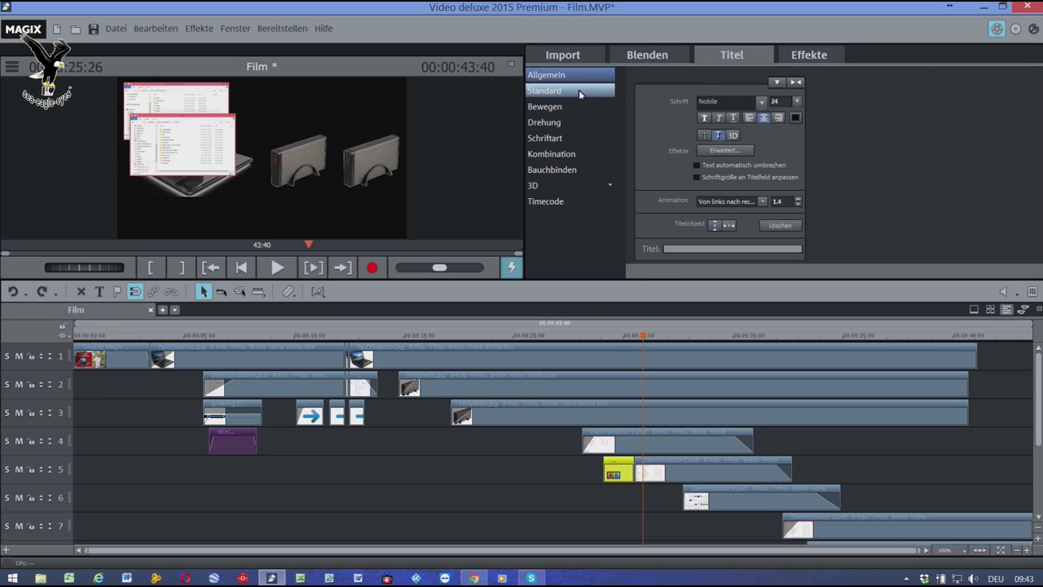
left_click(762, 201)
left_click(719, 215)
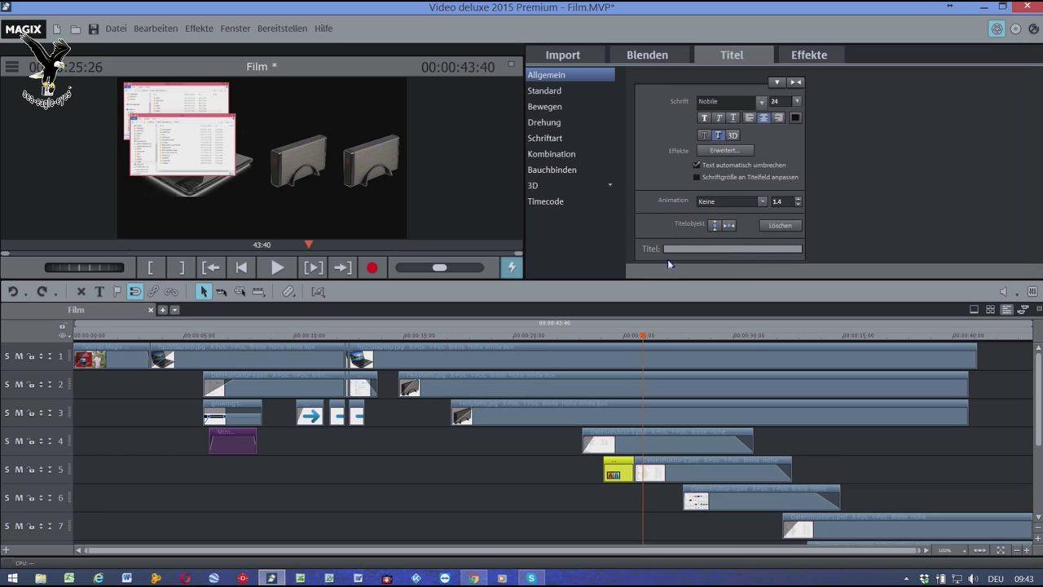
Move the Video title back onto the first folder window and play the scene to 26:19 to check it.
left_click(582, 337)
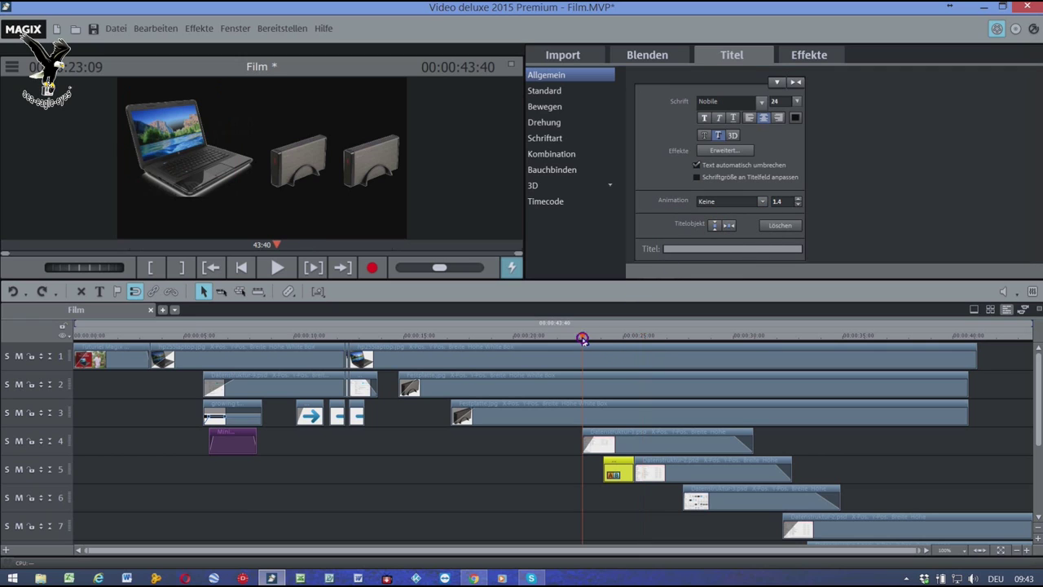
key("space")
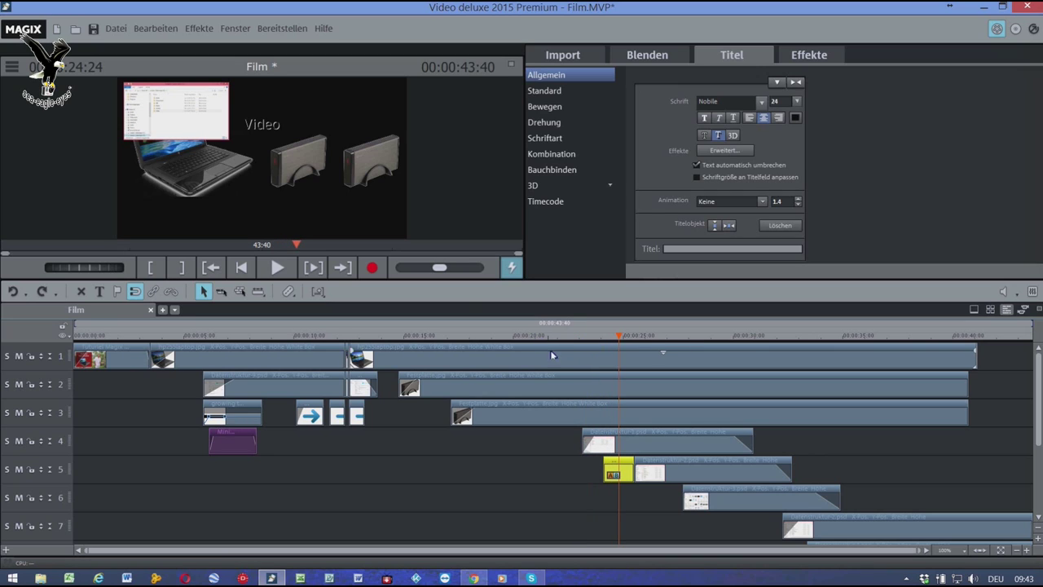
mouse_move(270, 126)
left_mouse_down()
mouse_move(209, 129)
mouse_move(200, 112)
left_mouse_up()
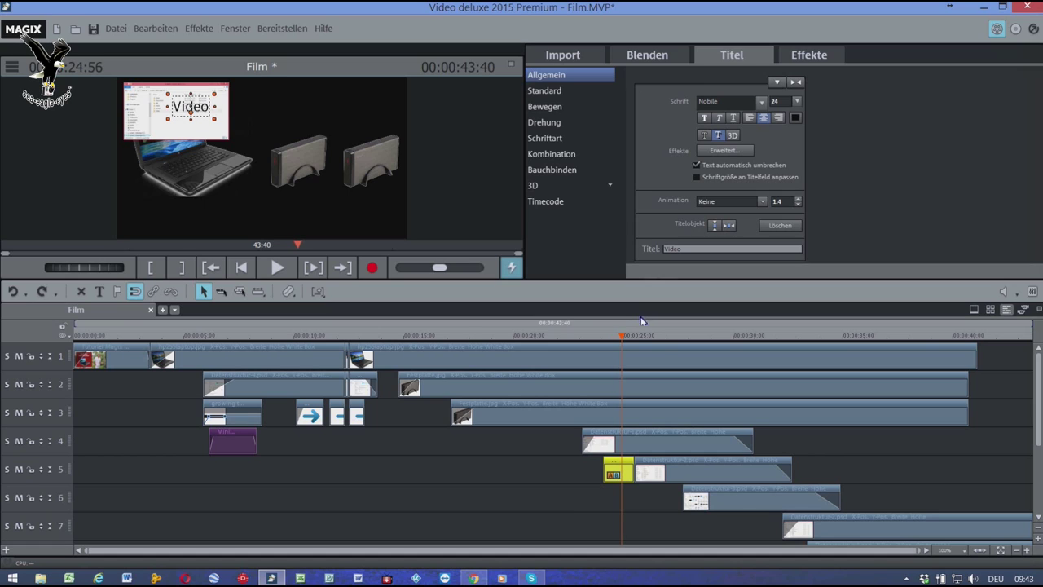
left_click(598, 232)
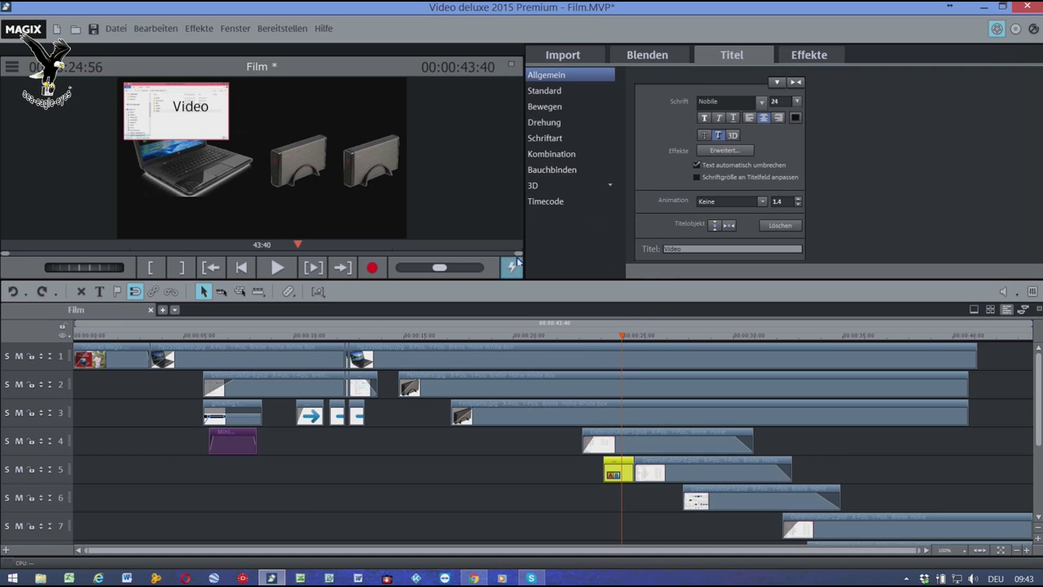
left_click(553, 335)
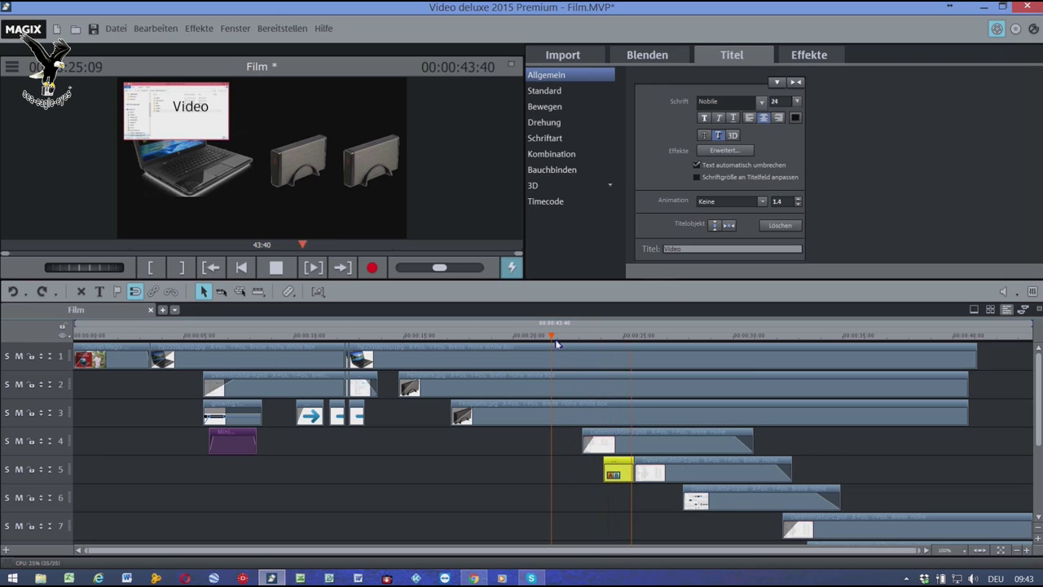
key("space")
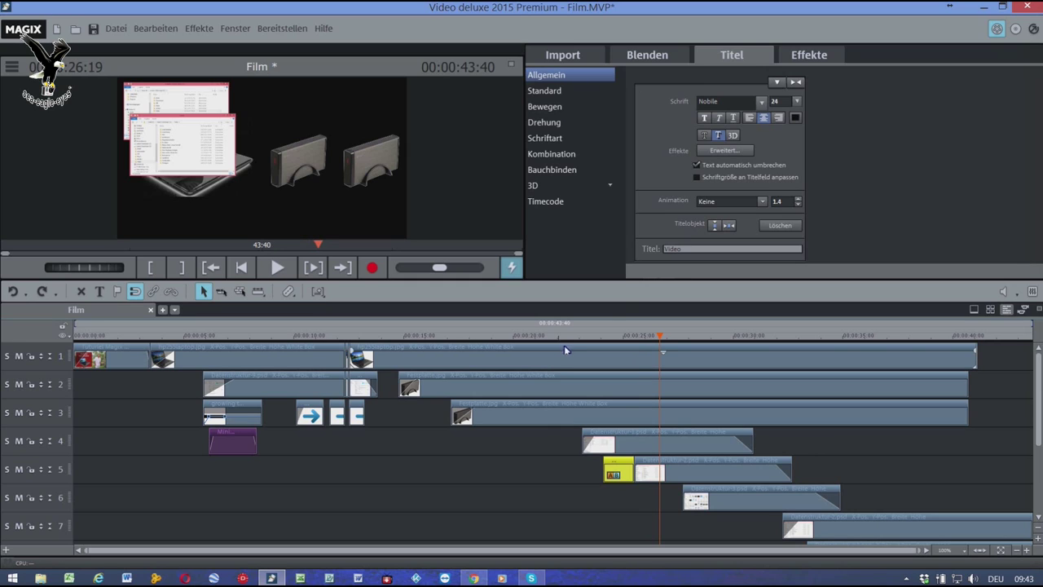
Add a standard title on track 7 below the second folder window's clip and set its text to "Projektordner".
left_click(559, 91)
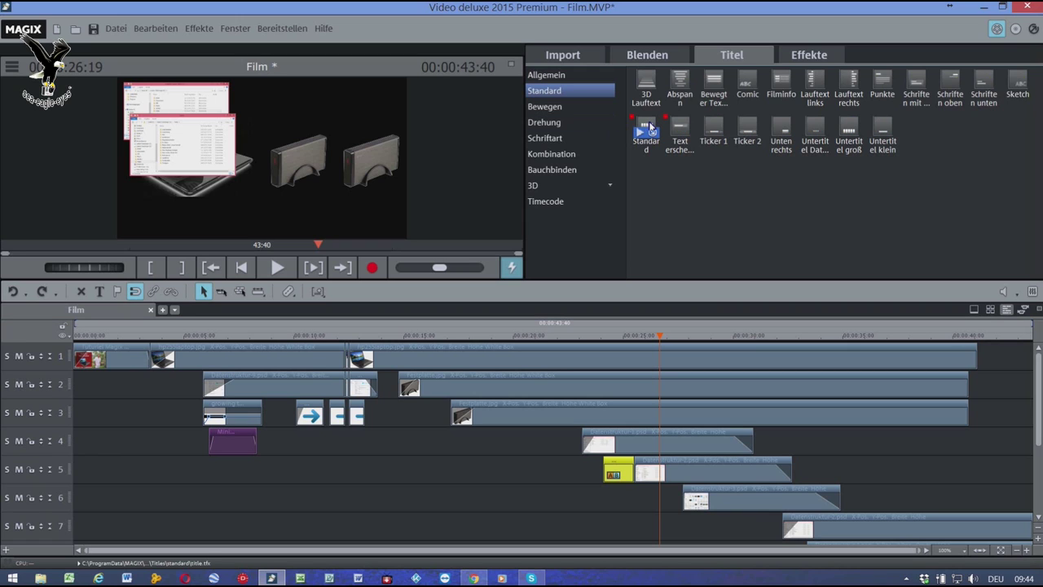
left_click_drag(649, 130, 684, 528)
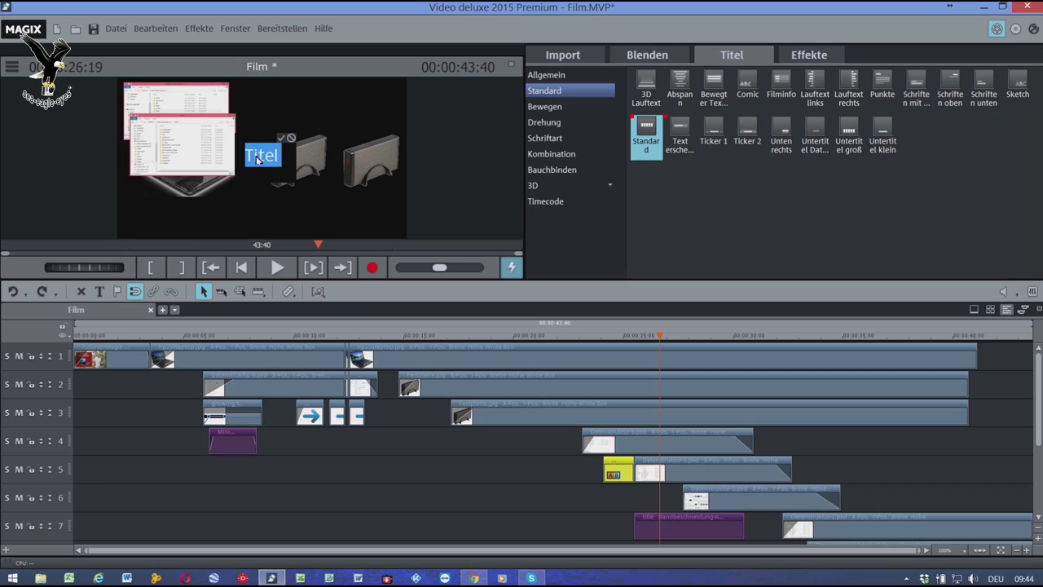
type("A")
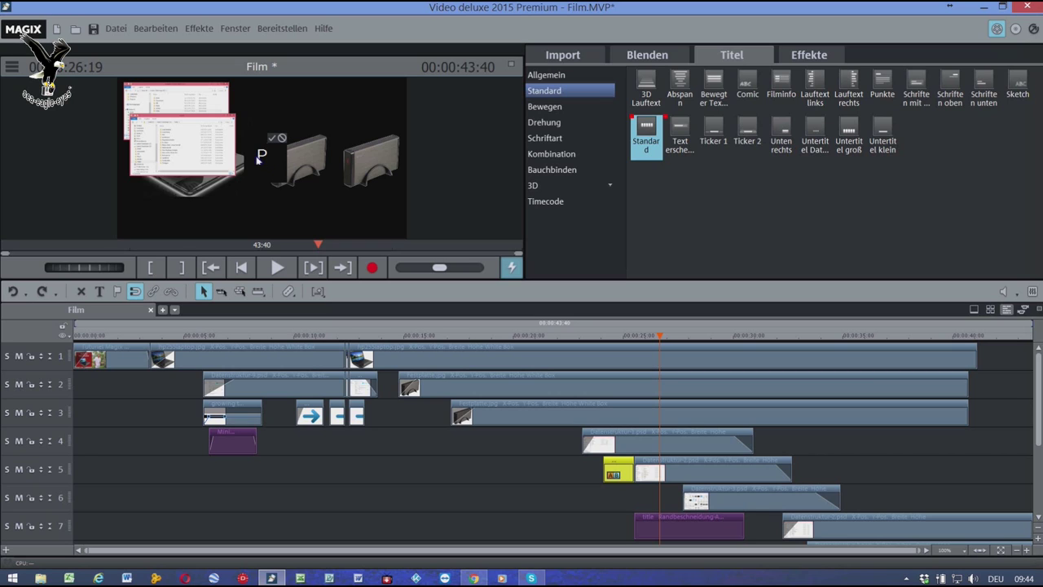
left_click(262, 155)
type("Proje")
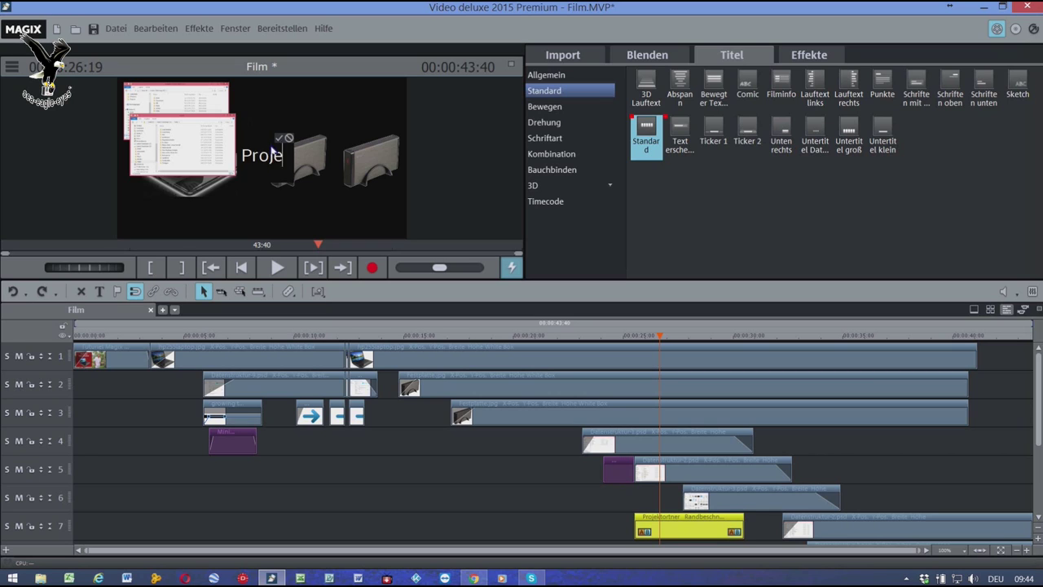
type("ktorner")
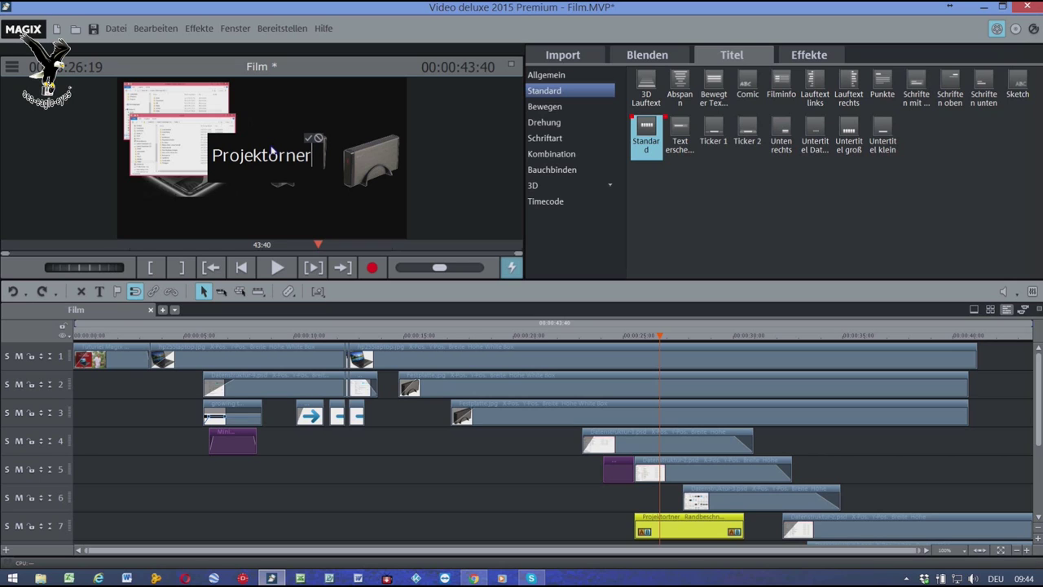
key("BackSpace")
key("BackSpace")
key("BackSpace")
type("dner")
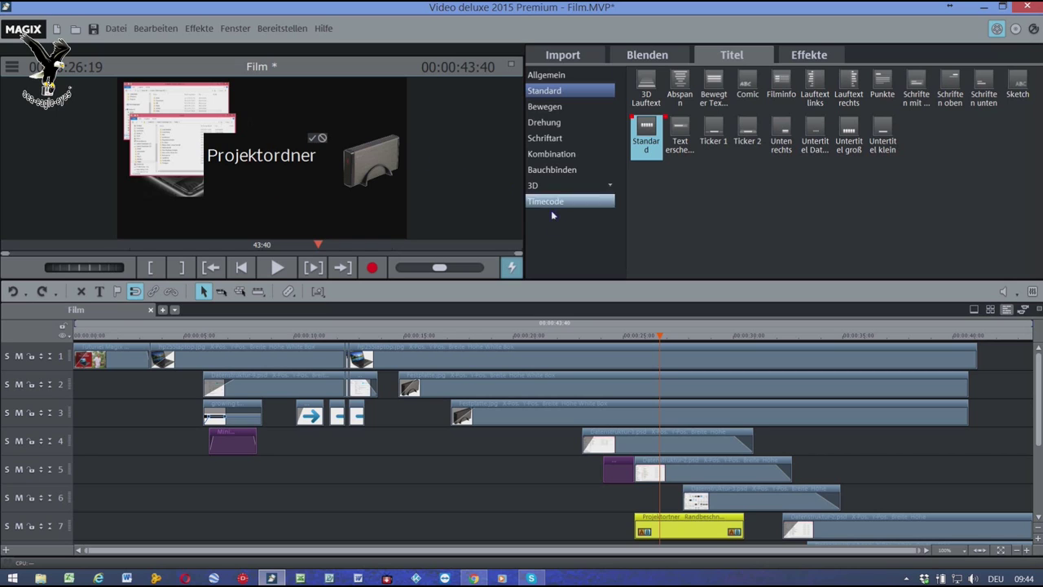
left_click(570, 243)
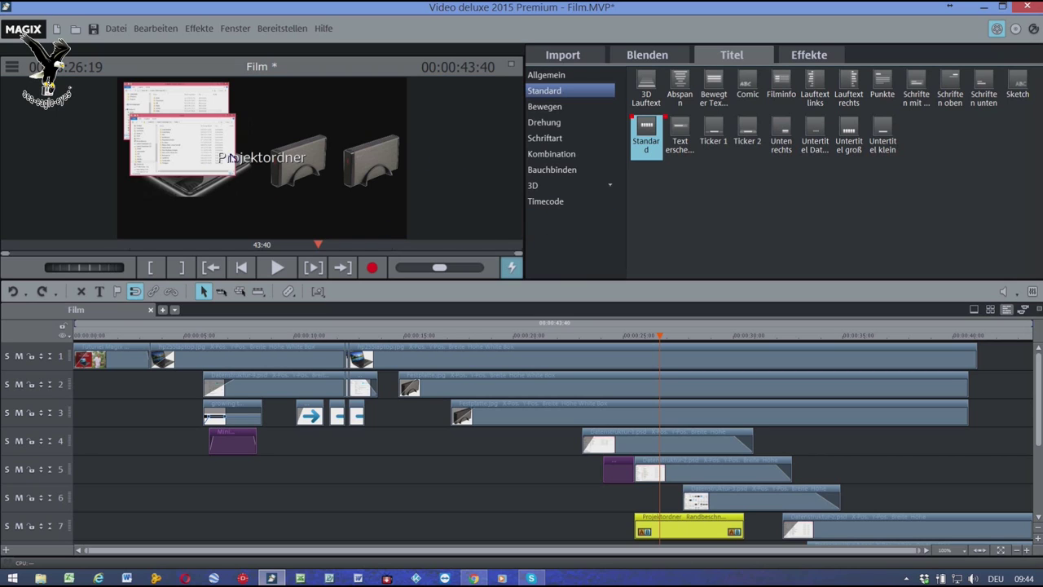
Move the Projektordner title onto the second folder window in the preview.
left_click(256, 165)
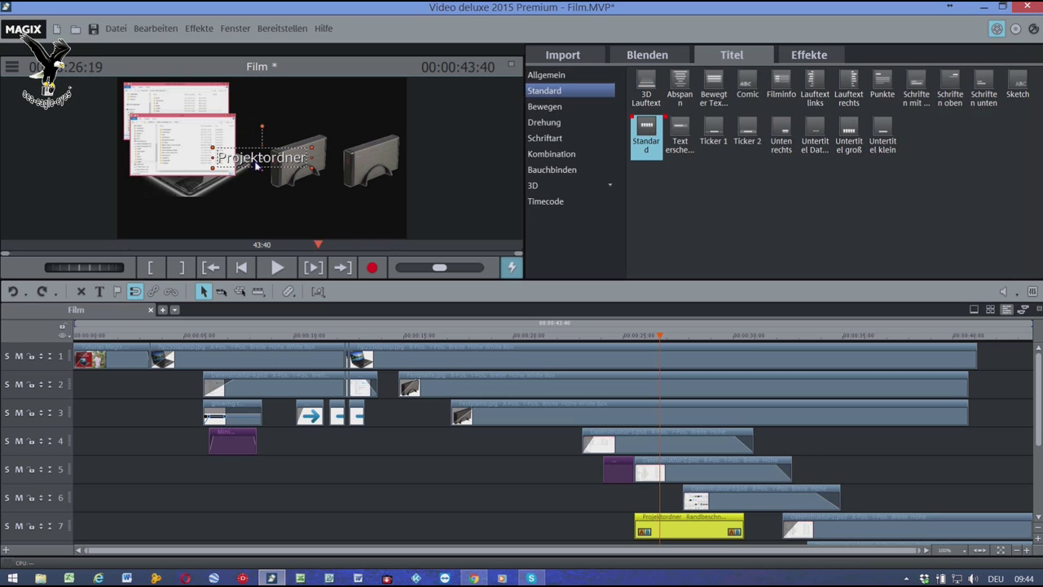
left_click(184, 146)
left_click_drag(185, 147, 175, 145)
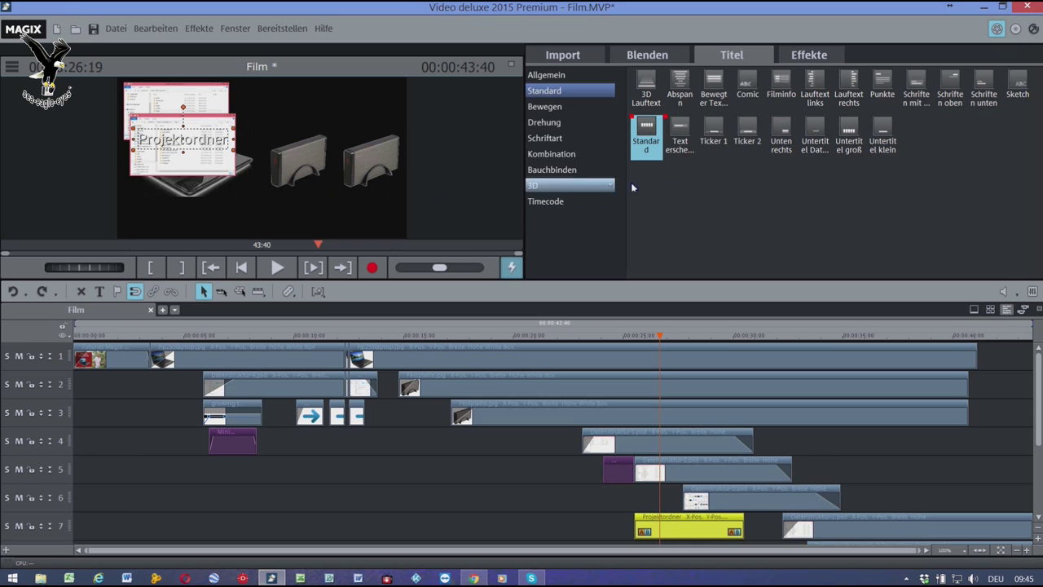
Set the Projektordner title's text colour to black and trim its start so it lasts 4.4 seconds.
left_click(591, 76)
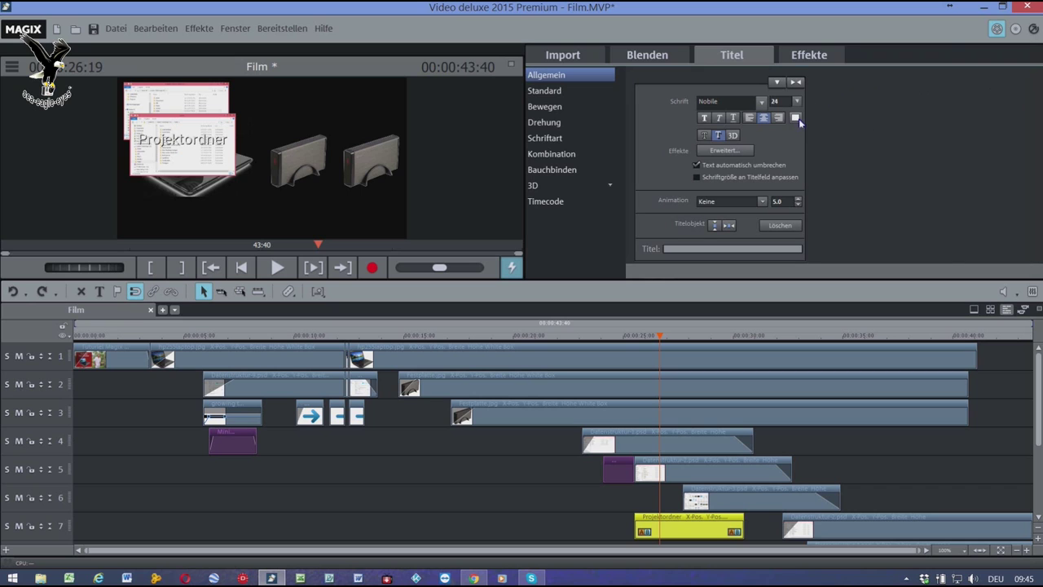
left_click(796, 118)
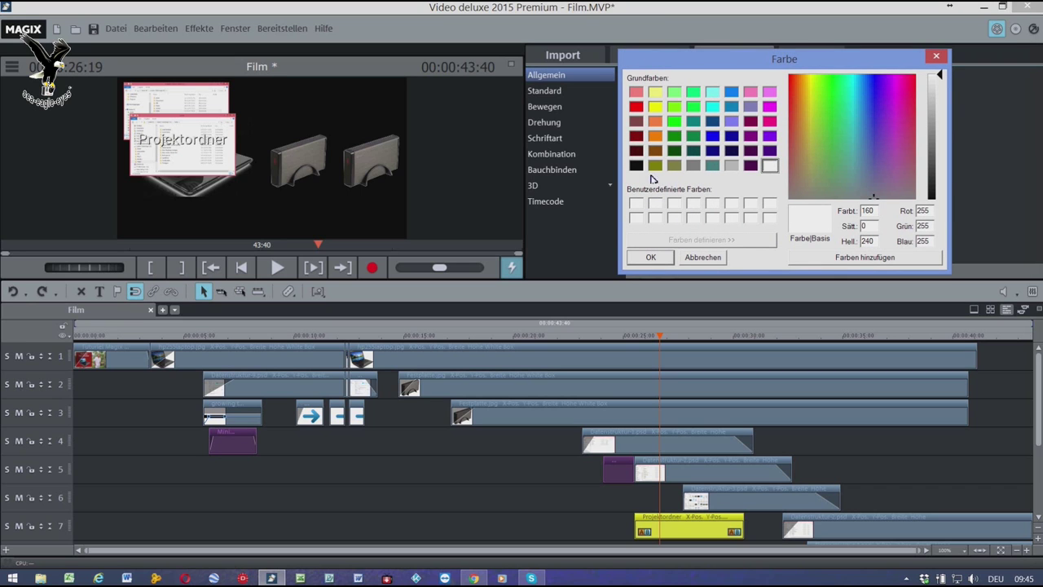
left_click(636, 166)
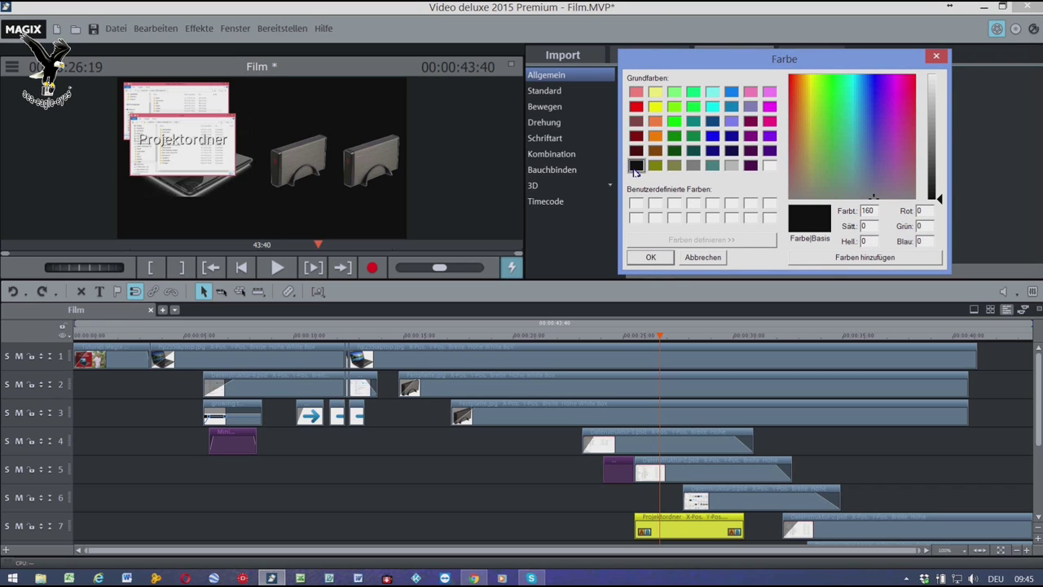
left_click(645, 258)
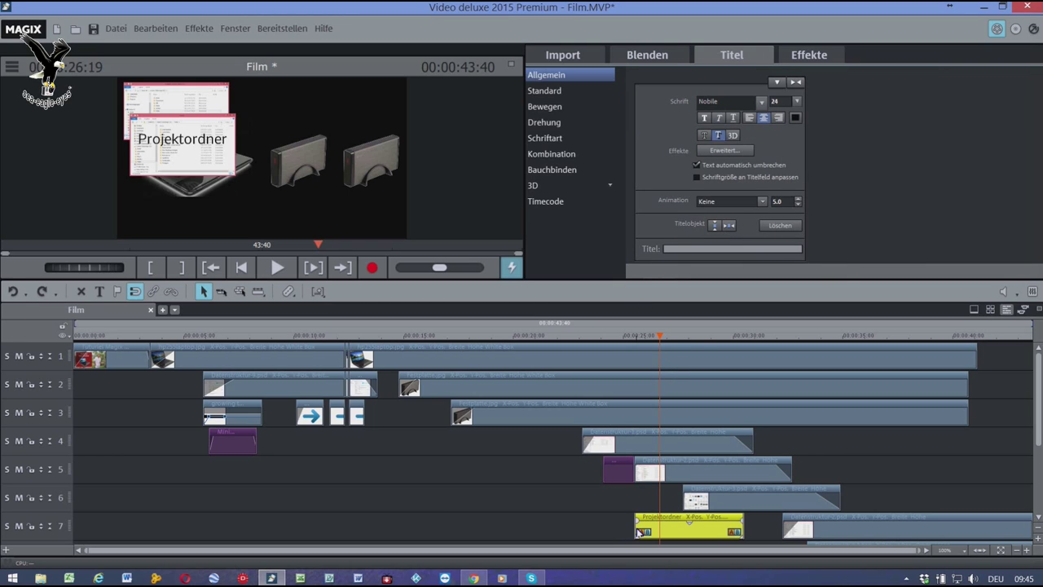
mouse_move(638, 531)
left_mouse_down()
mouse_move(659, 530)
mouse_move(648, 531)
left_mouse_up()
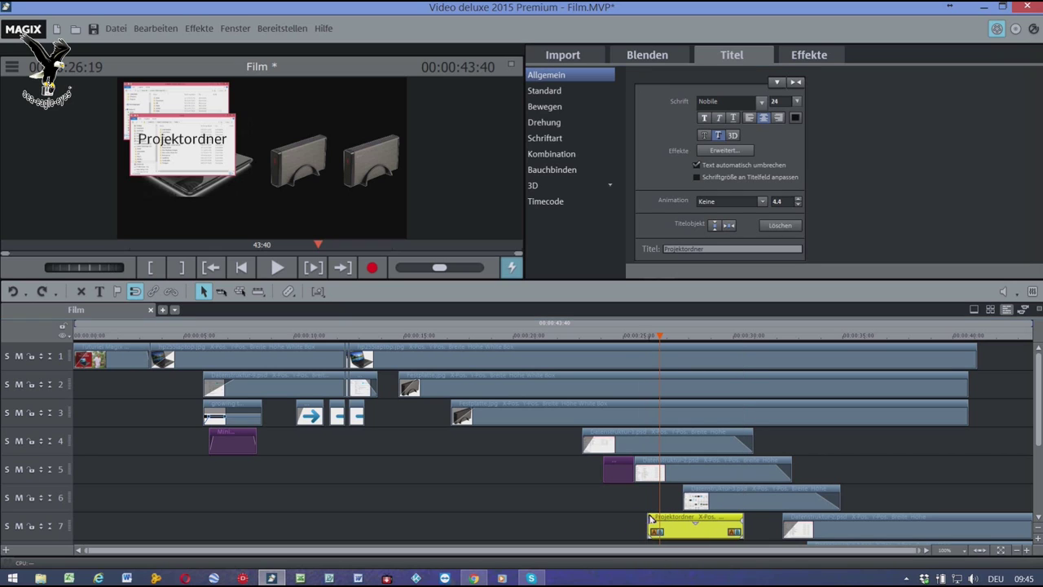
Shift the Datenstruktur-2 and Datenstruktur-3 clips on tracks 5 and 6 later, starting at 27:01, and extend the Video title to 2.9 seconds.
left_click(650, 473)
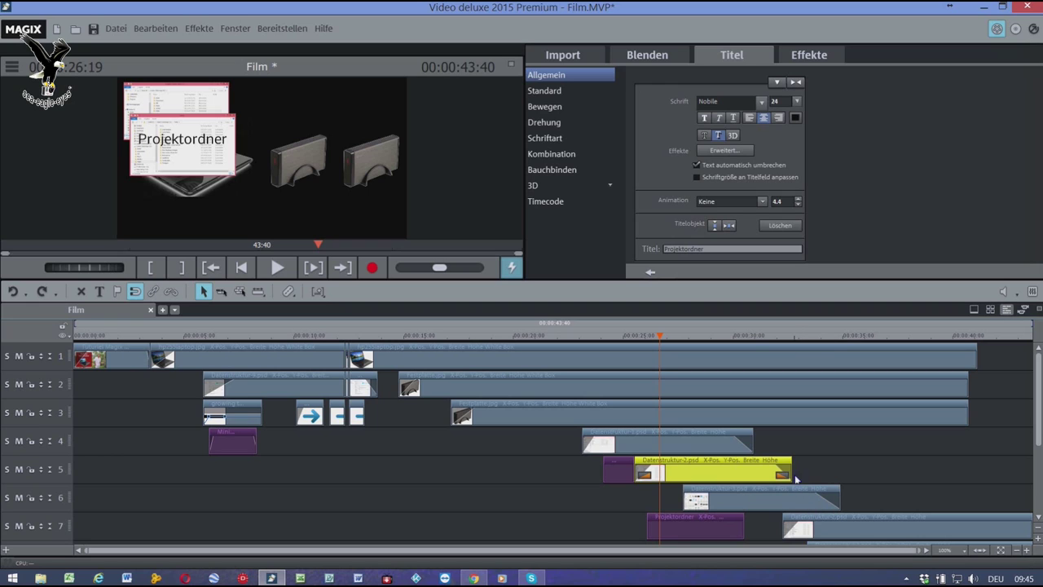
left_click_drag(854, 450, 795, 475)
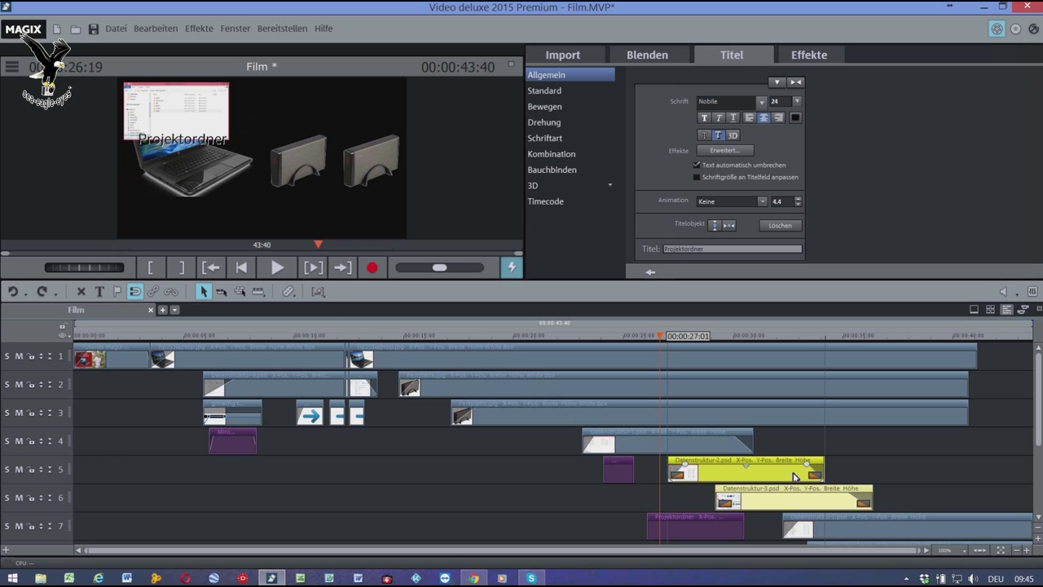
left_click(638, 477)
left_click(634, 476)
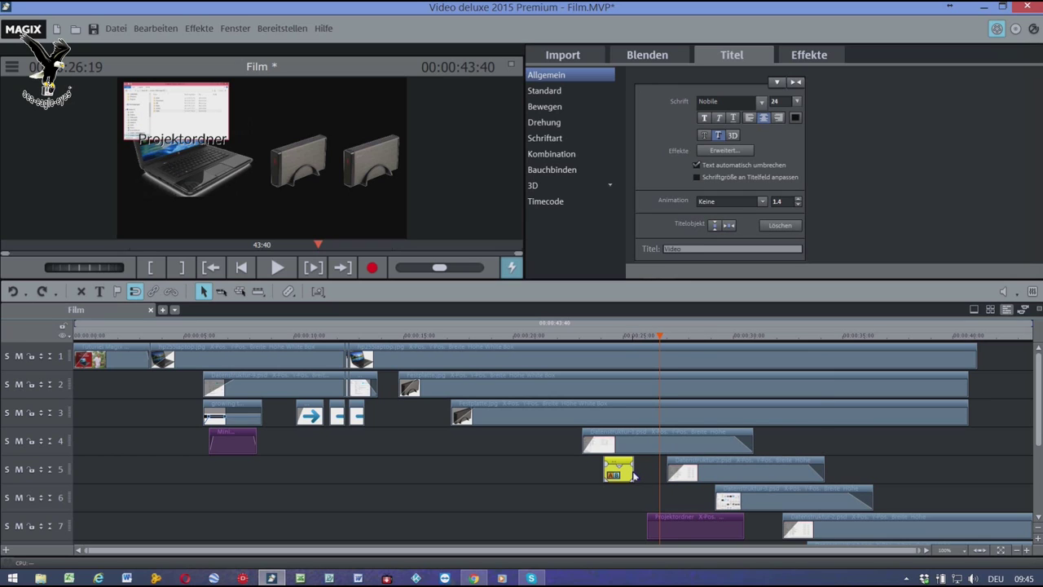
left_click_drag(634, 476, 667, 476)
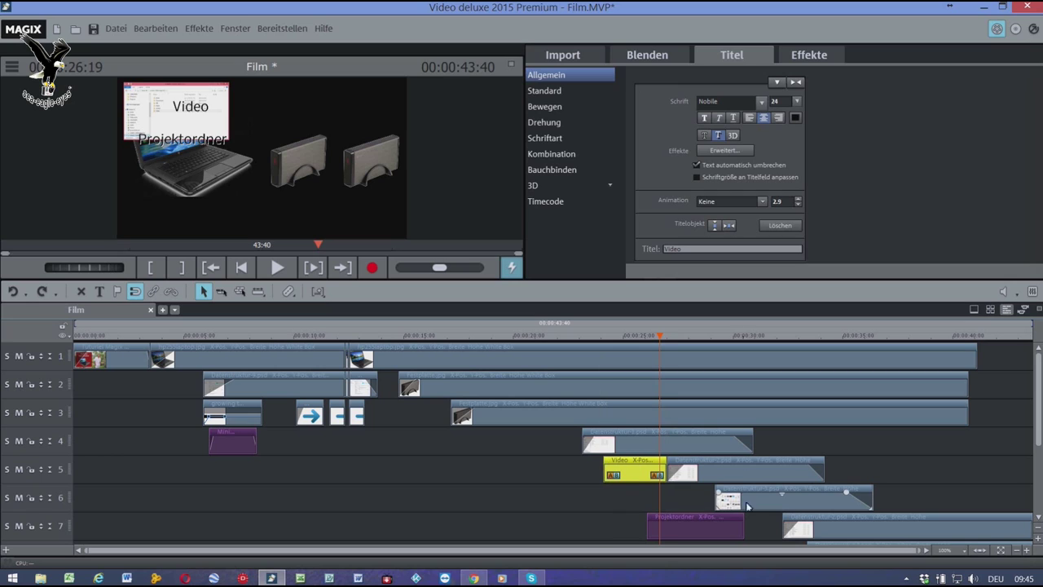
Shift Datenstruktur-3 and the clips following it later, and fit the Projektordner title directly before it on track 6, lasting 3.5 seconds.
left_click_drag(896, 507, 848, 544)
left_click_drag(840, 508, 903, 507)
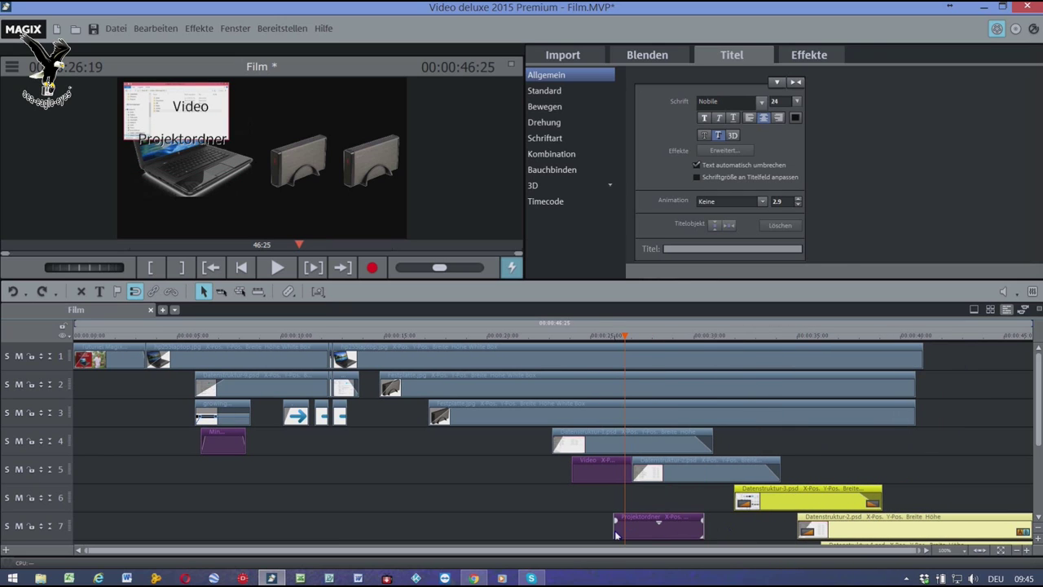
left_click_drag(614, 531, 695, 508)
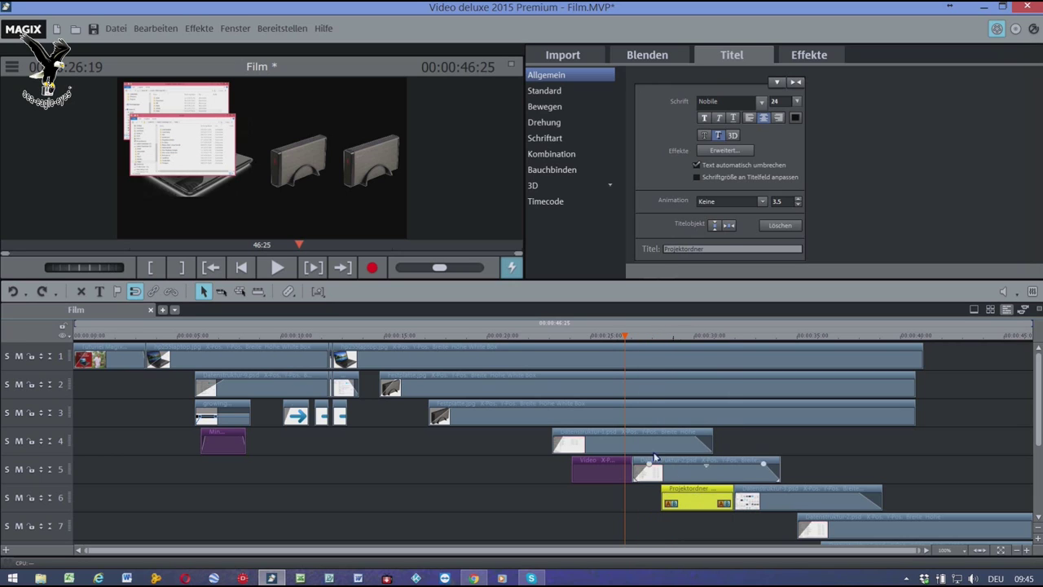
Play the scene from about 21 seconds to 32:29 to check the Video and Projektordner titles.
left_click(514, 337)
key("space")
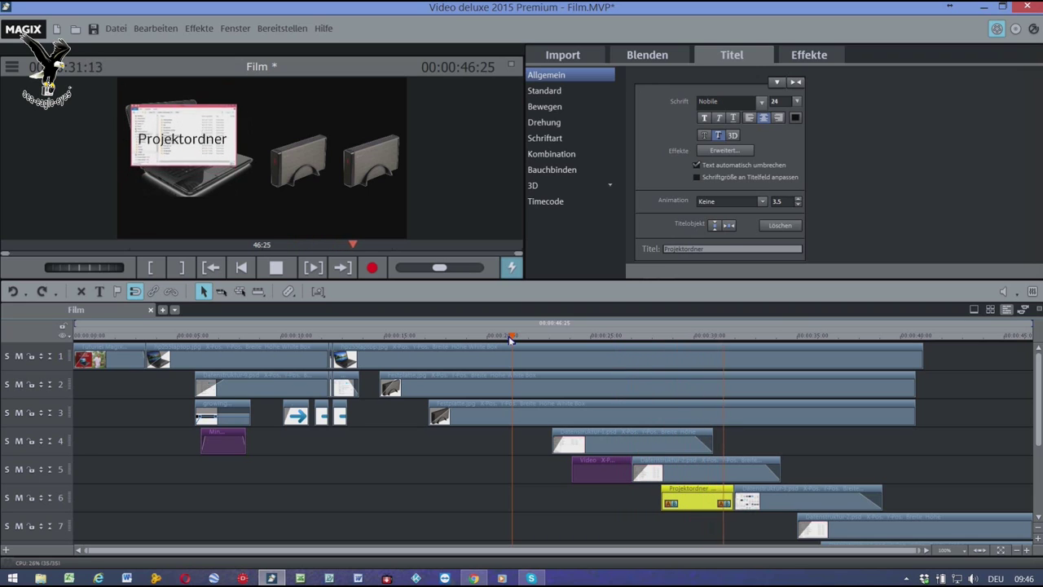
key("space")
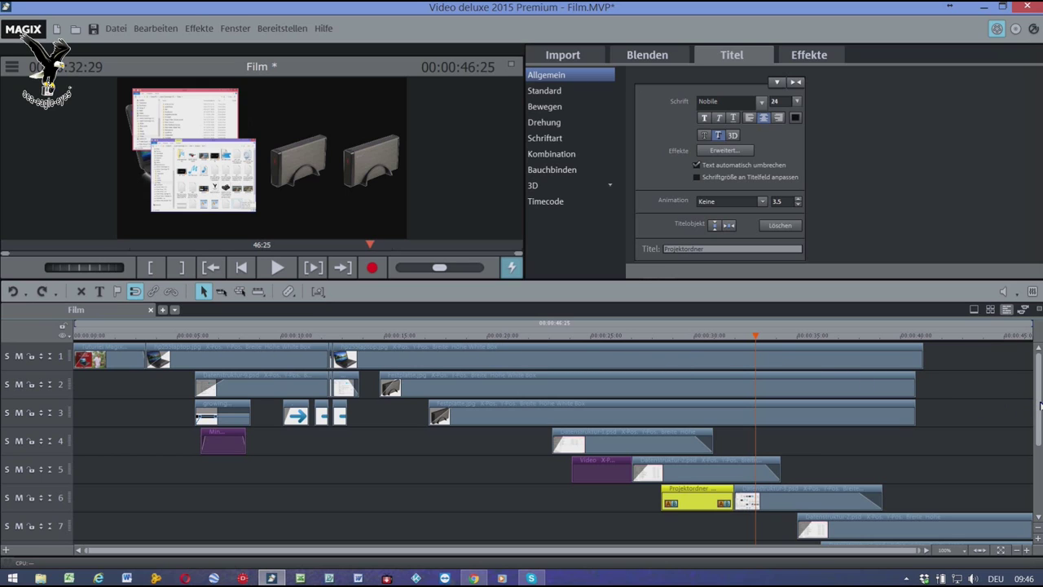
Shift the Datenstruktur clips on tracks 7, 8 and 9 later on the timeline to make room for another title.
scroll(1039, 401, "down", 3)
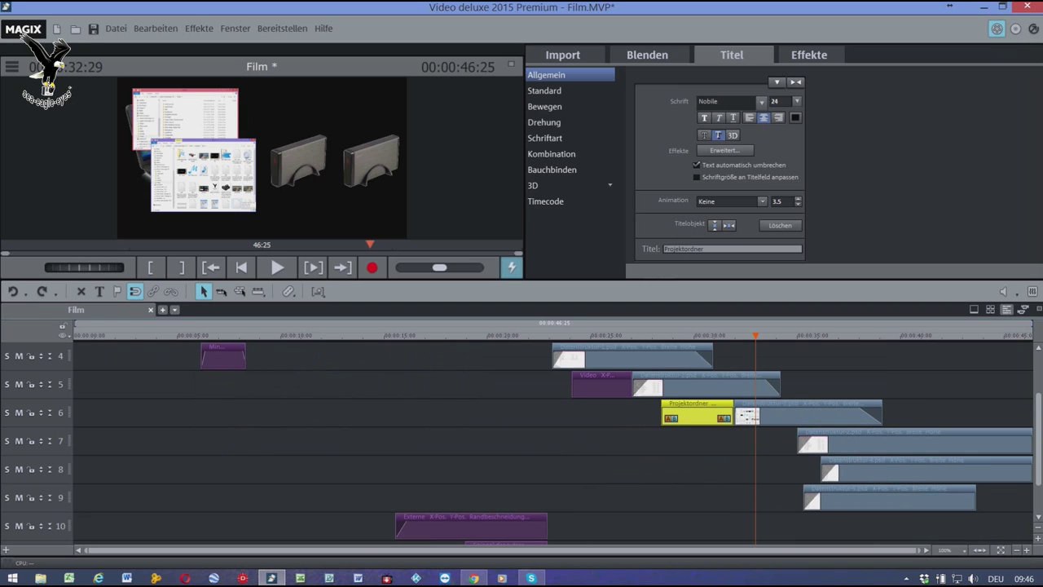
mouse_move(956, 509)
left_click_drag(936, 536, 980, 484)
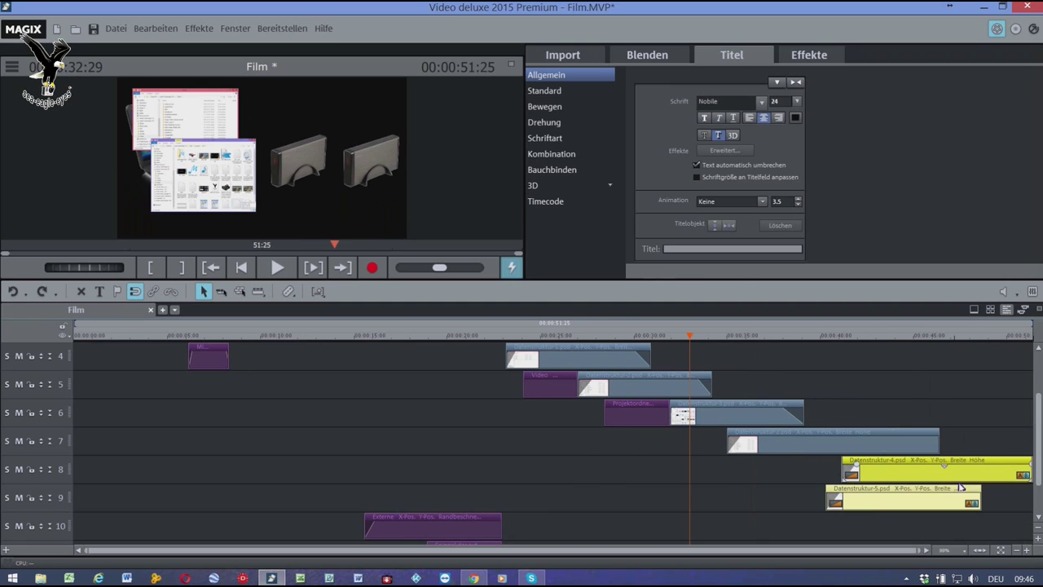
left_click(881, 522)
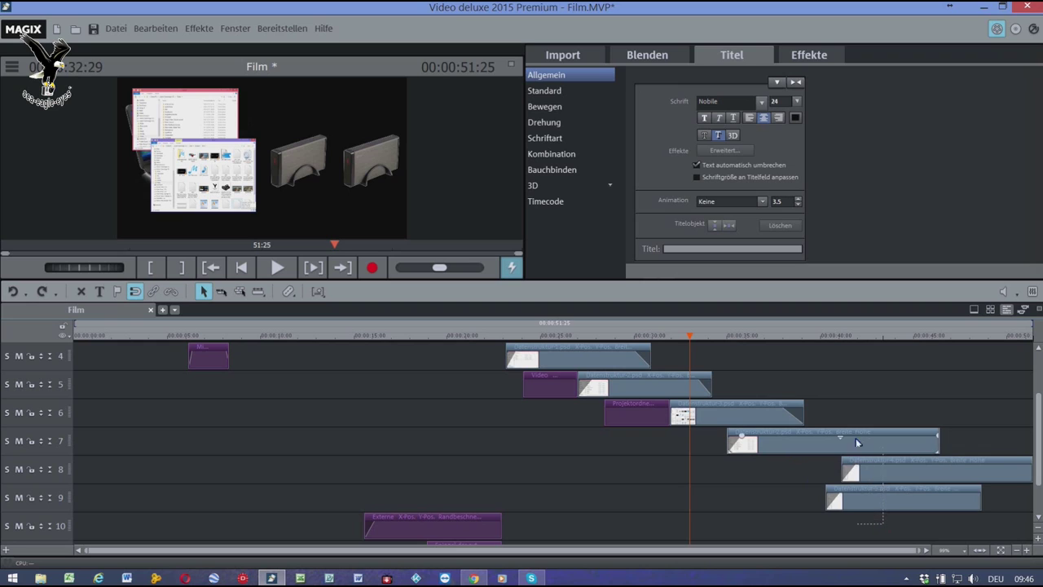
left_click(835, 448)
left_click_drag(825, 455, 862, 455)
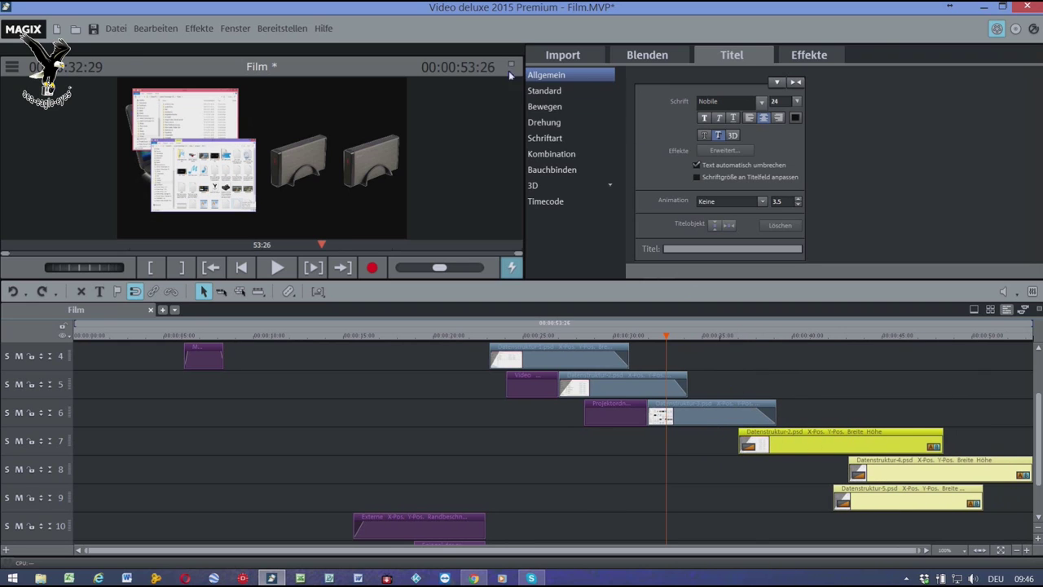
Add a standard title on track 7 below the Datenstruktur-3 clip and trim its start to 32:42.
left_click(544, 93)
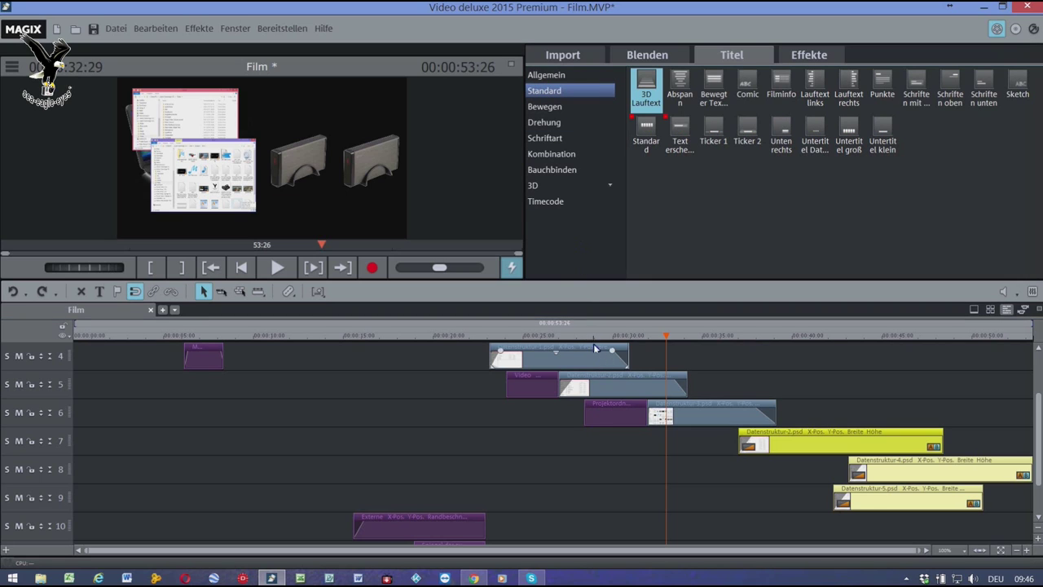
left_click_drag(595, 338, 663, 361)
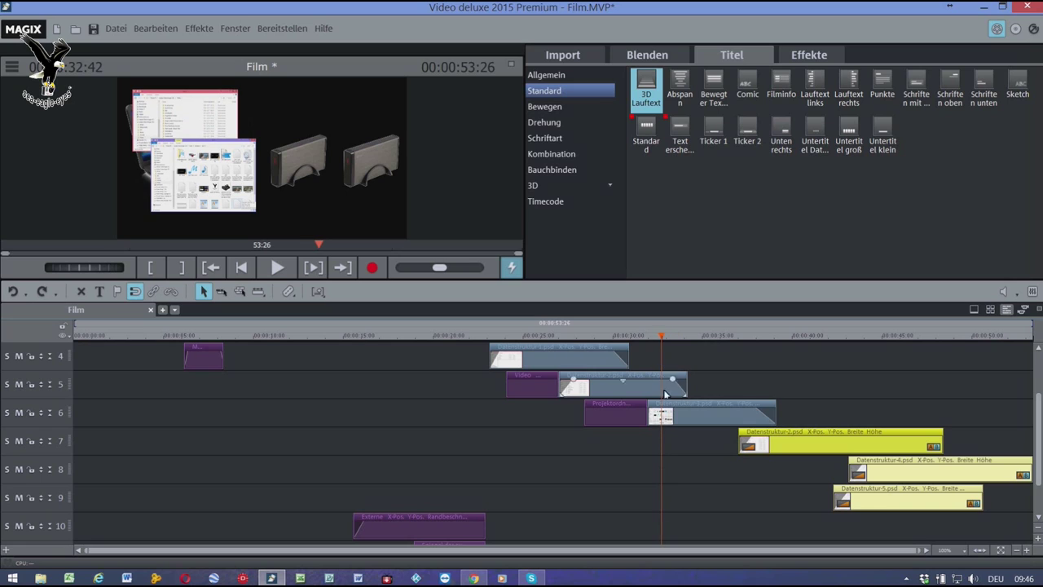
left_click(654, 413)
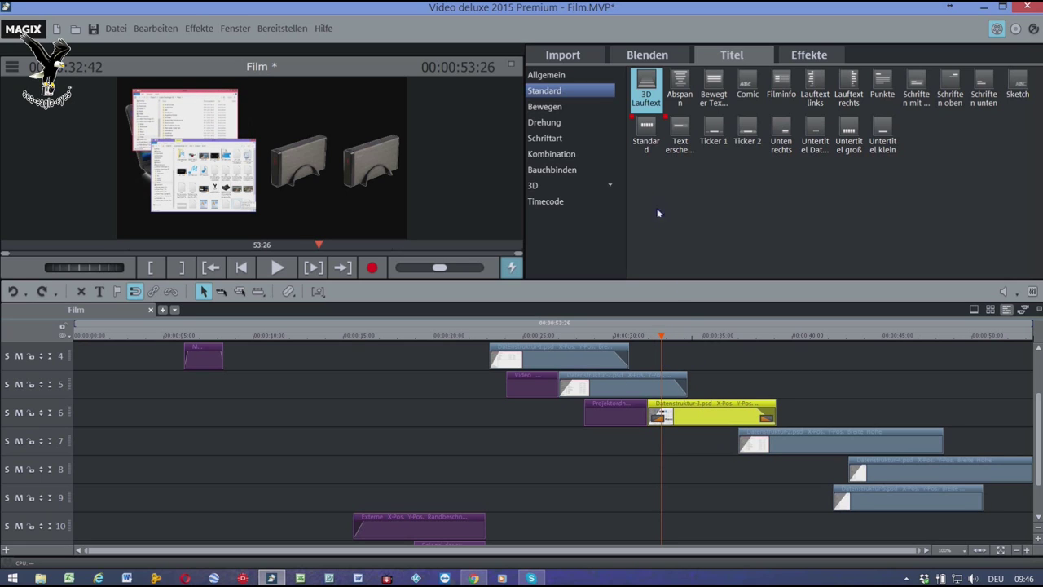
left_click(646, 131)
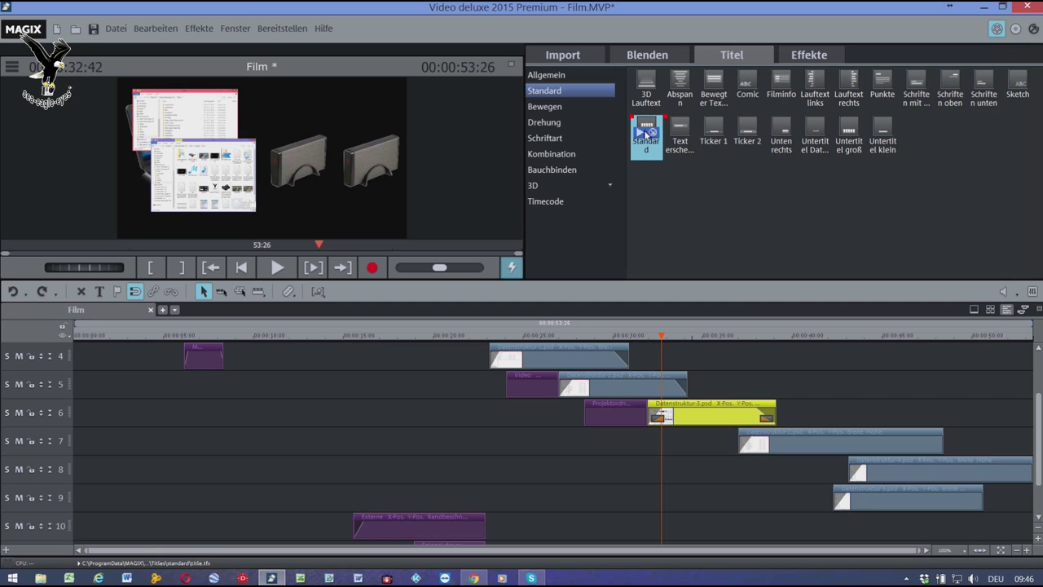
left_click_drag(641, 314, 693, 446)
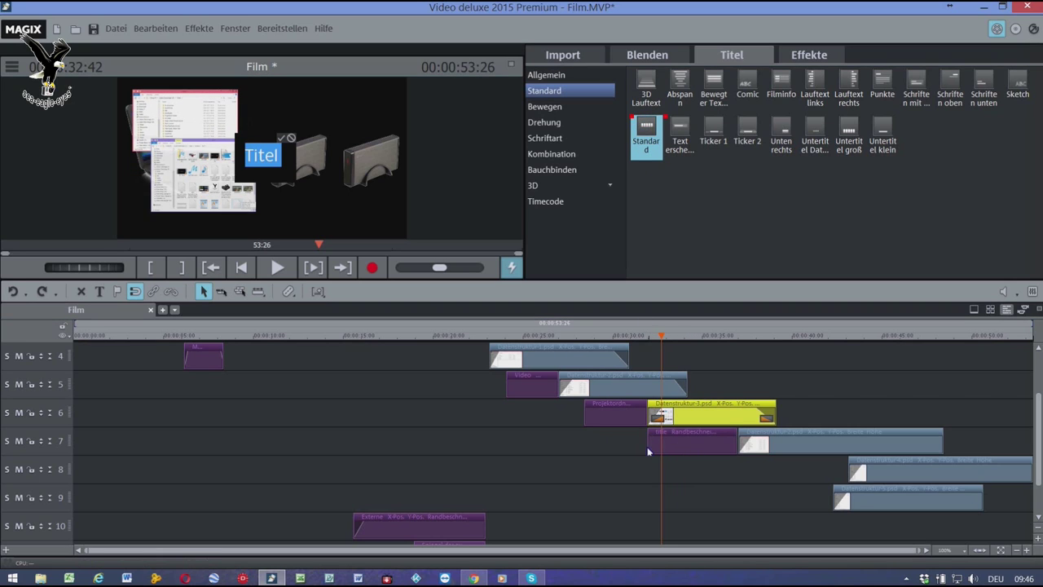
mouse_move(651, 446)
left_click_drag(652, 447, 667, 448)
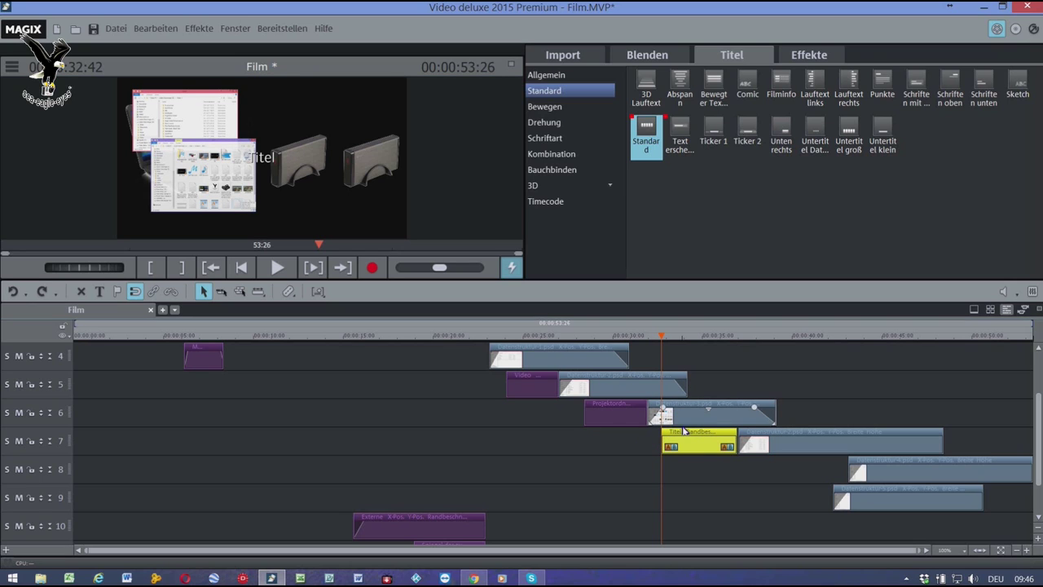
Set the new title's text to "Vorlagen" and select the title in the preview.
double_click(256, 163)
type("Vorlagen")
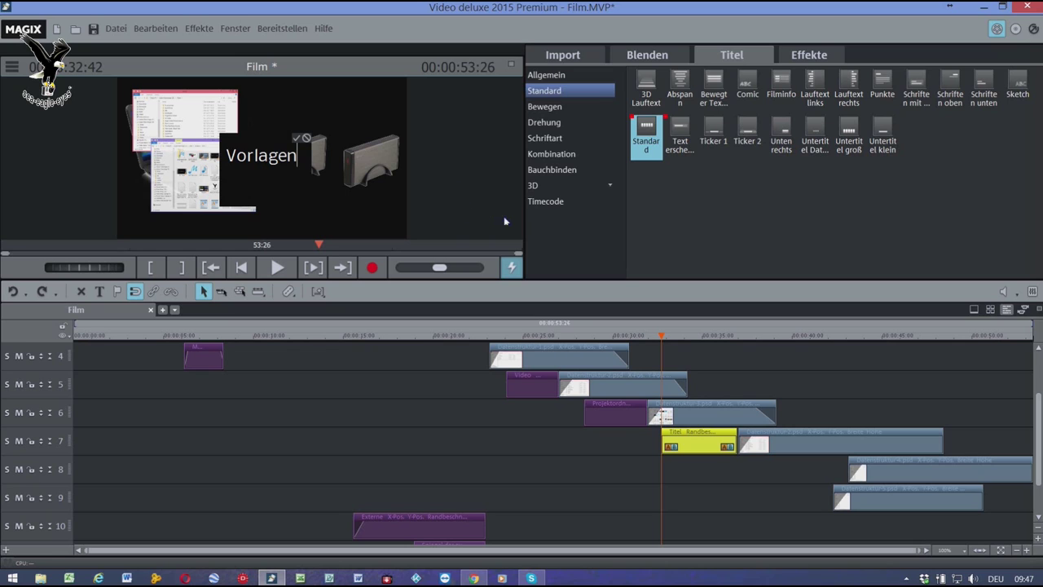
left_click(558, 234)
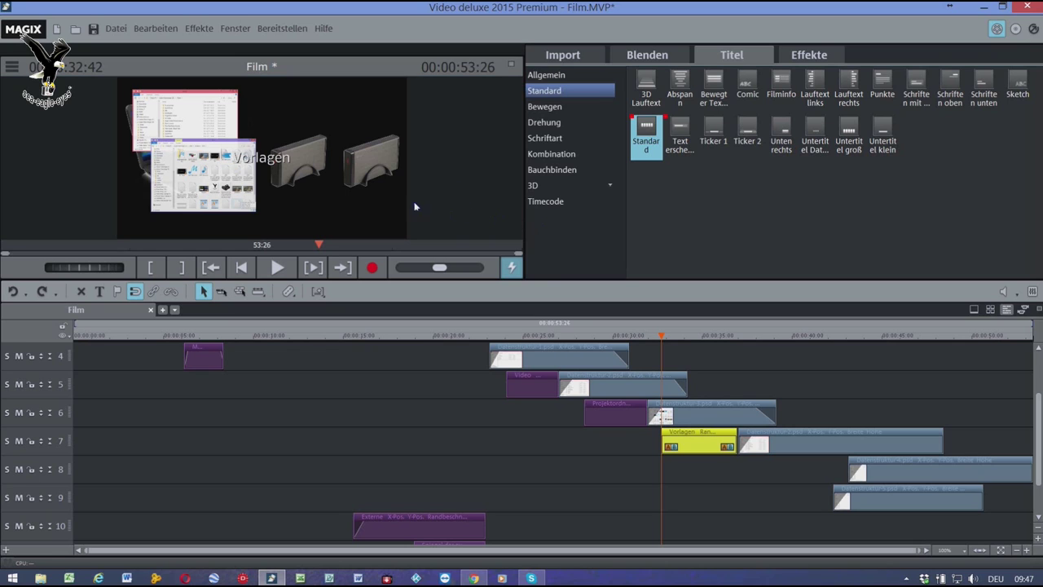
left_click(266, 161)
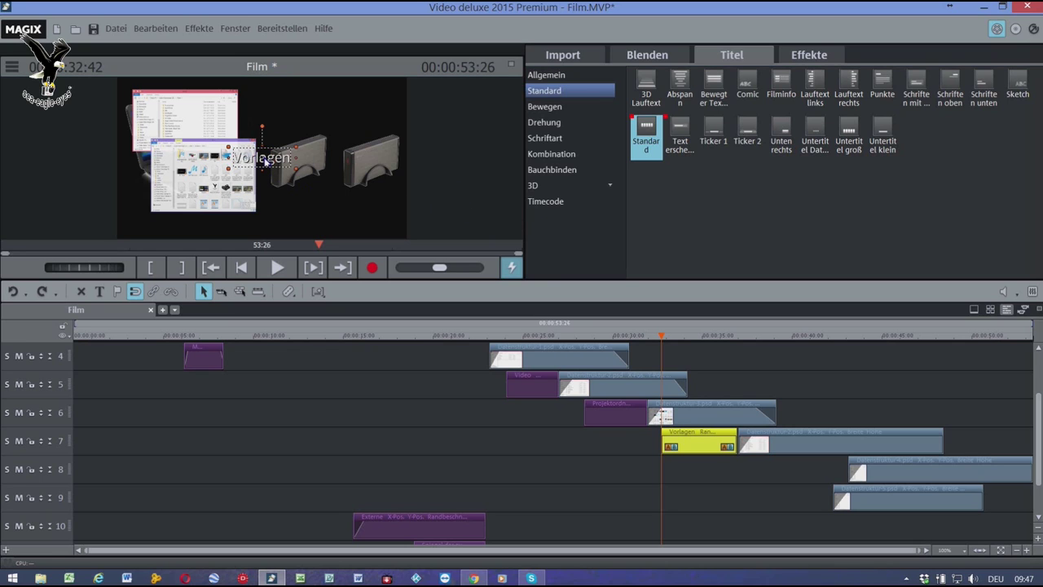
Set the "Vorlagen" title's colour to black and move the title onto the Datenstruktur-3 folder window in the preview.
left_click(578, 75)
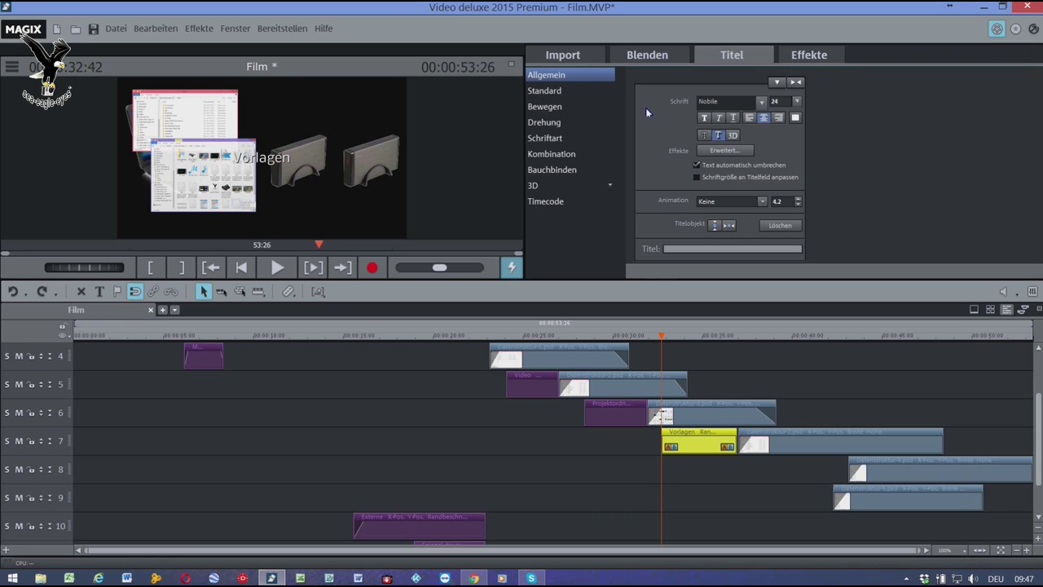
left_click(796, 118)
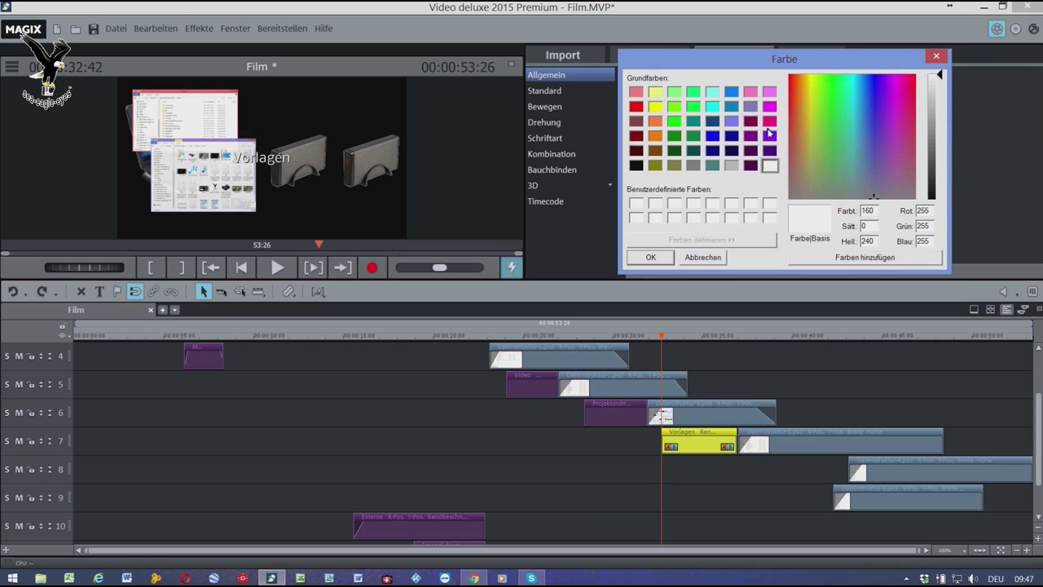
left_click(636, 166)
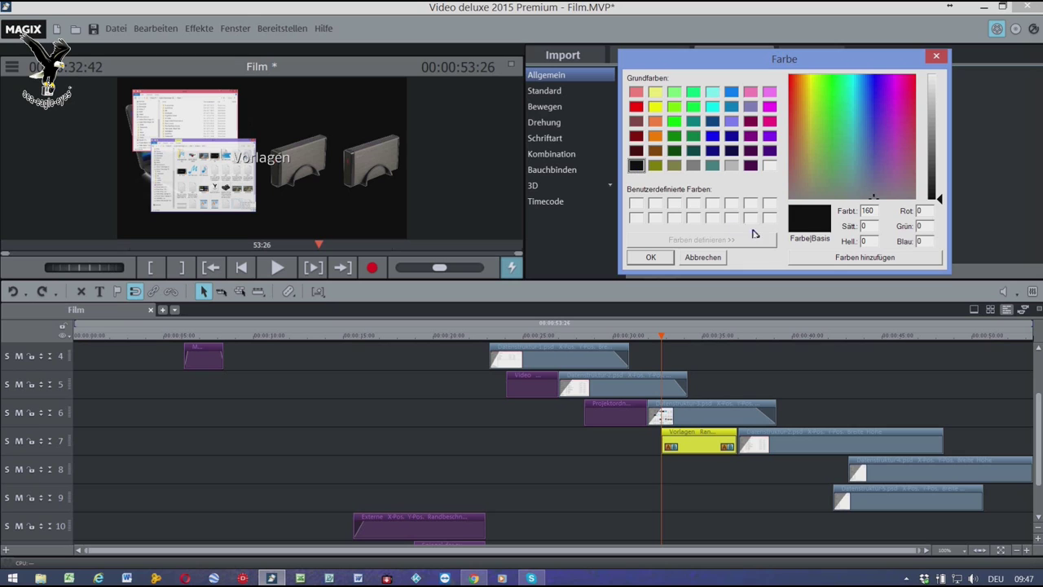
left_click(648, 258)
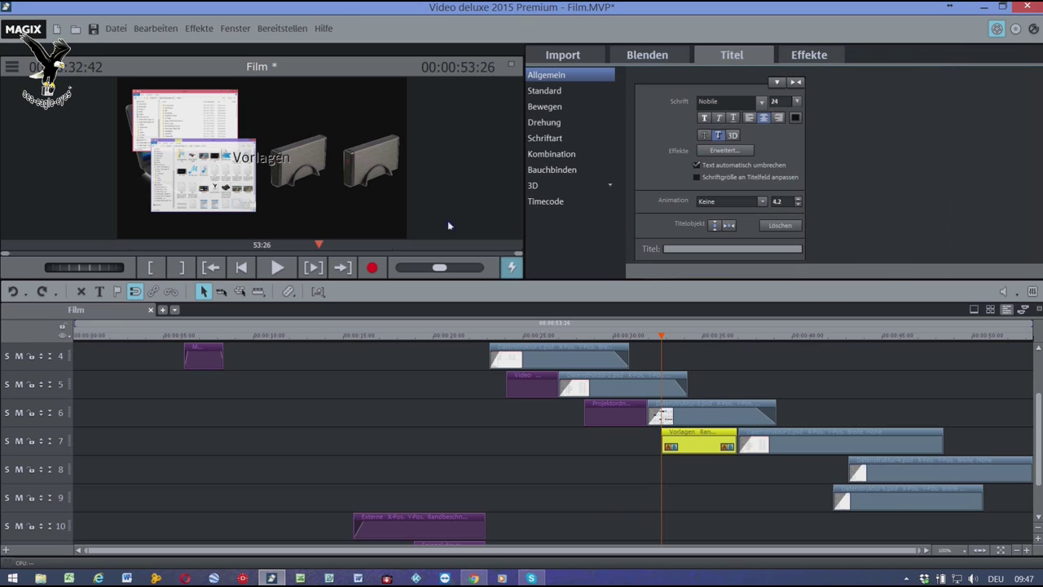
left_click(267, 162)
left_click_drag(268, 162, 214, 174)
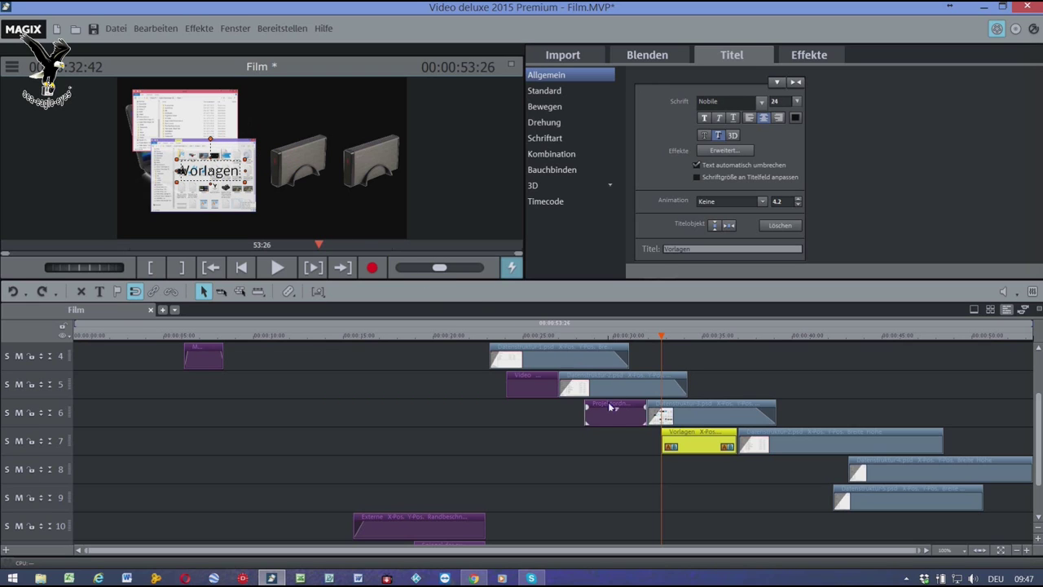
Give the "Video", "Projektordner" and "Vorlagen" titles on tracks 5, 6 and 7 a short fade-in.
left_click(512, 383)
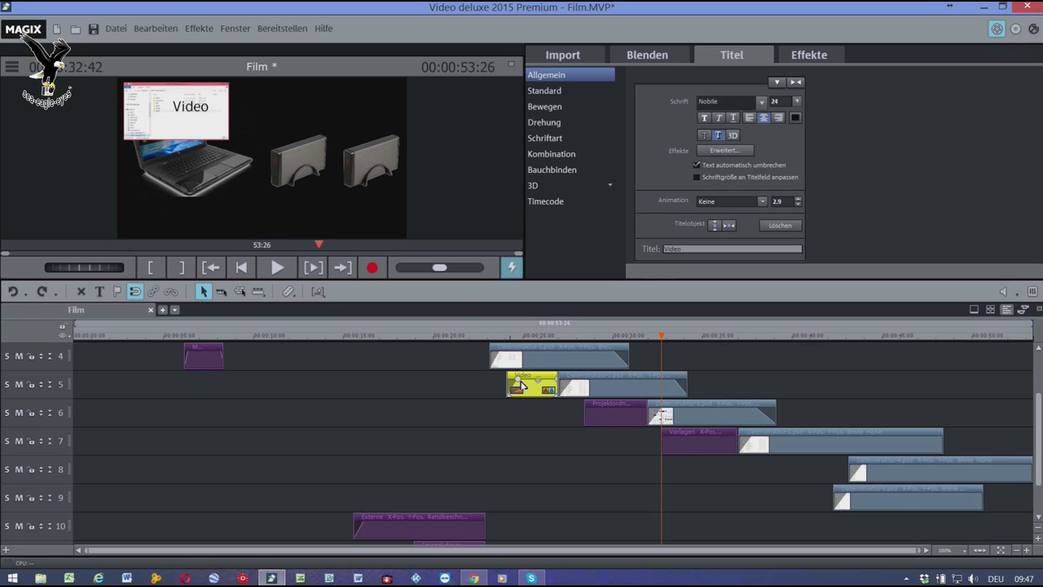
left_click(588, 414)
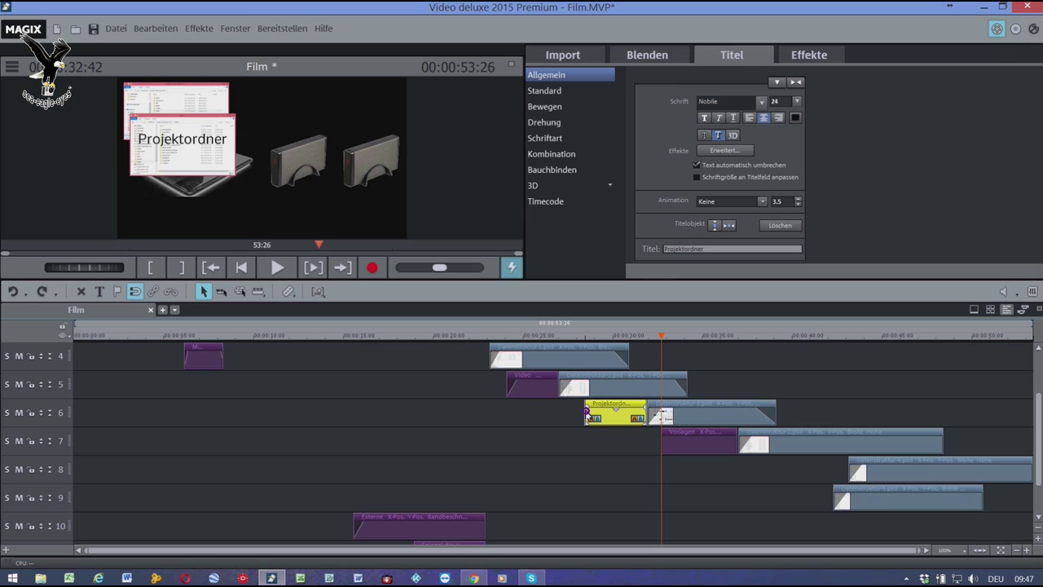
left_click(667, 441)
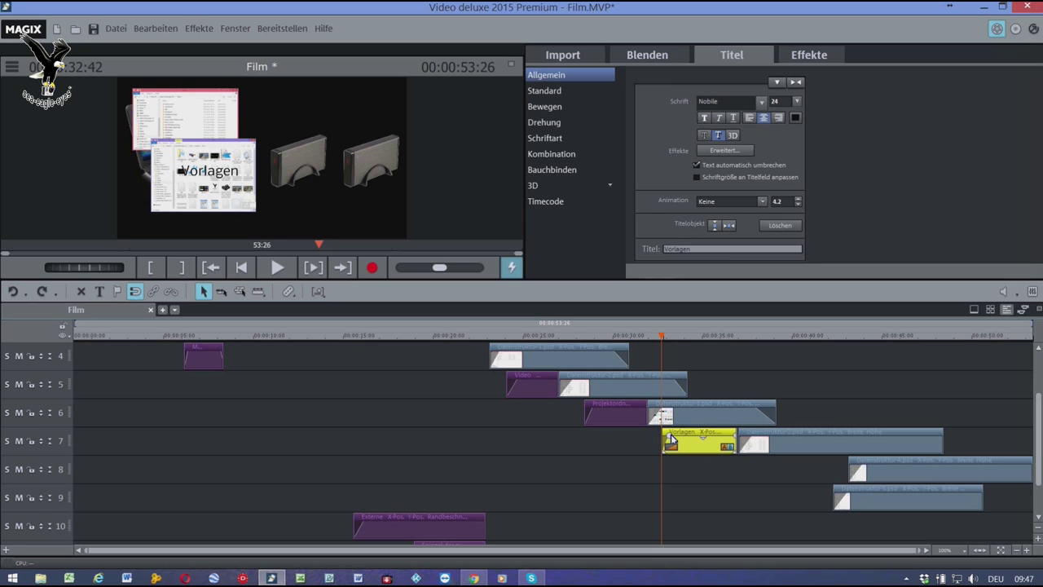
Play the scene from about 22 seconds to 39:27 to check the title fades and the clip timing.
left_click(477, 335)
key("space")
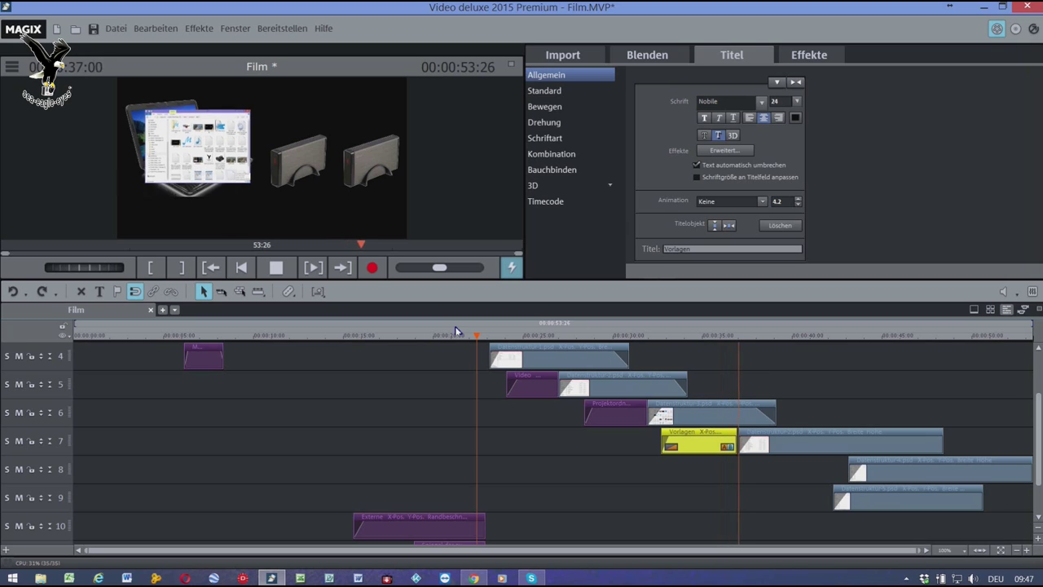
key("space")
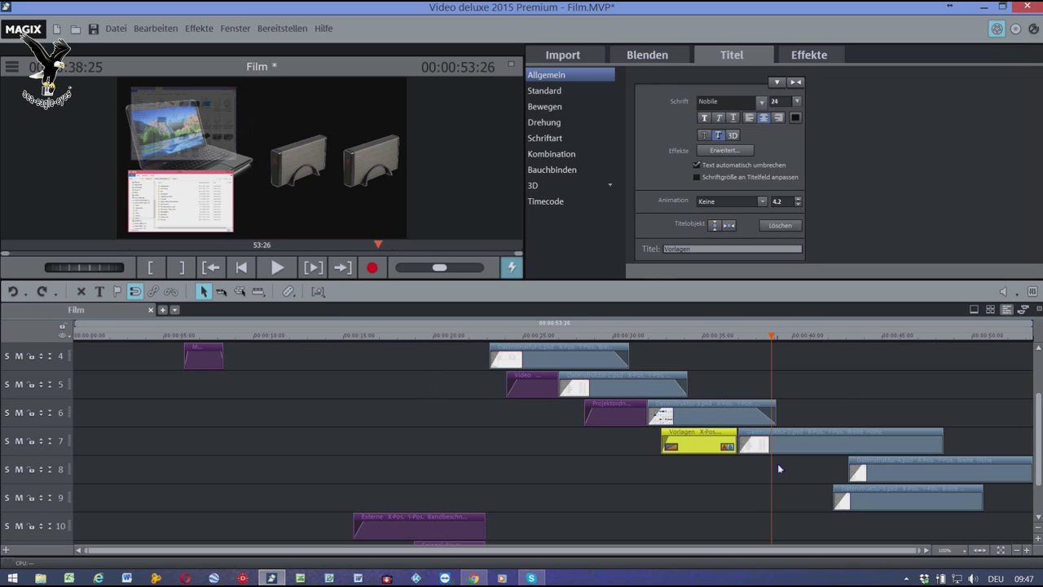
key("space")
key("space")
Move the Datenstruktur-4 clip on track 8 earlier so it starts at 39:27, and play the passage from 37:40.
left_click_drag(879, 475, 822, 474)
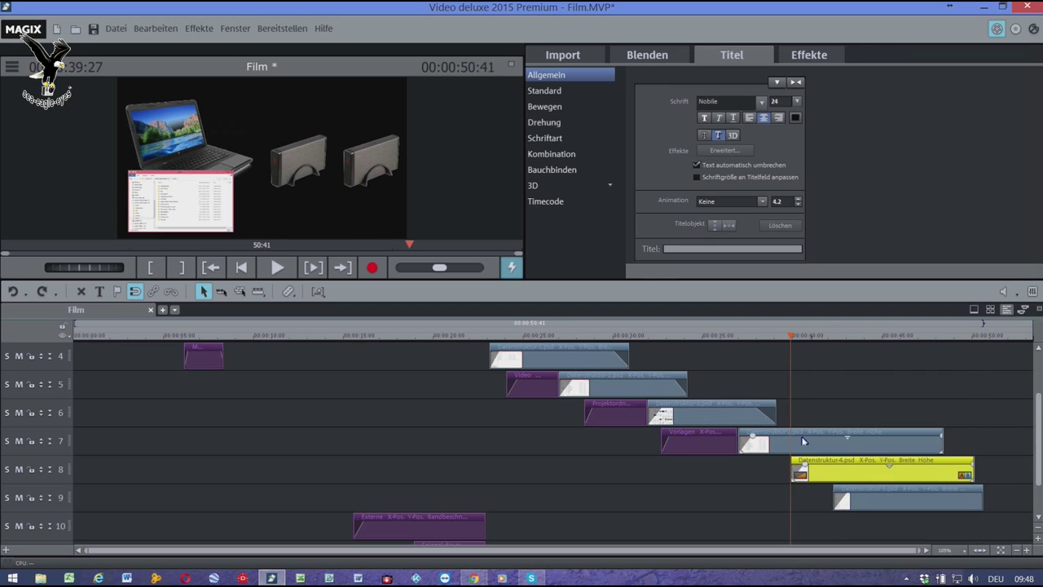
left_click(751, 341)
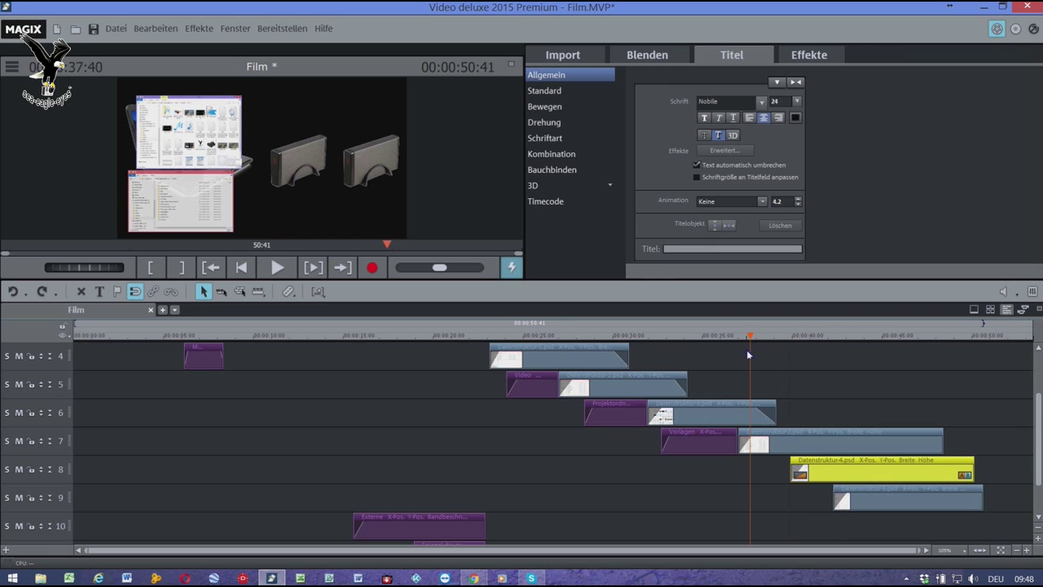
key("space")
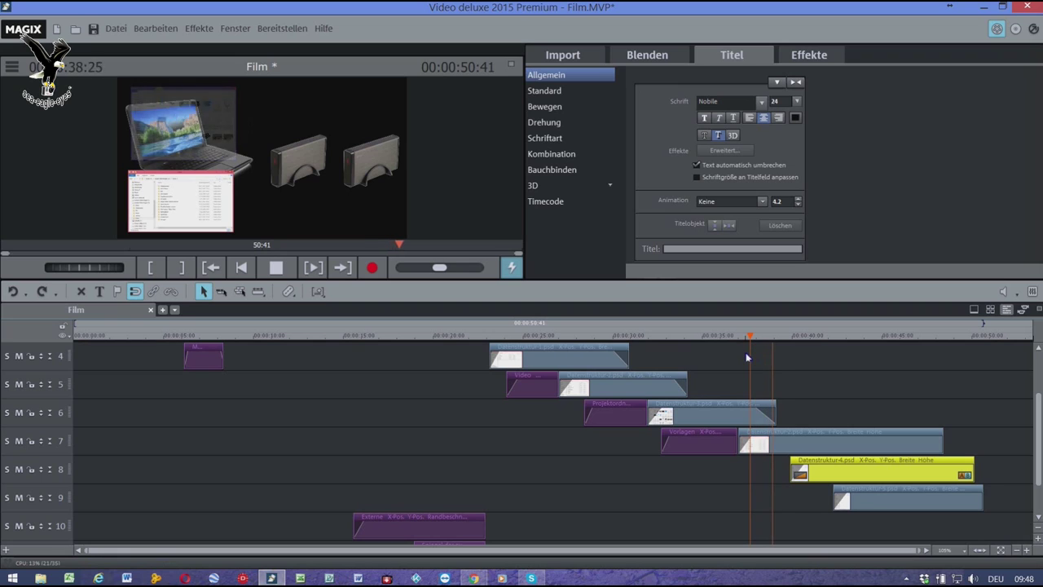
key("space")
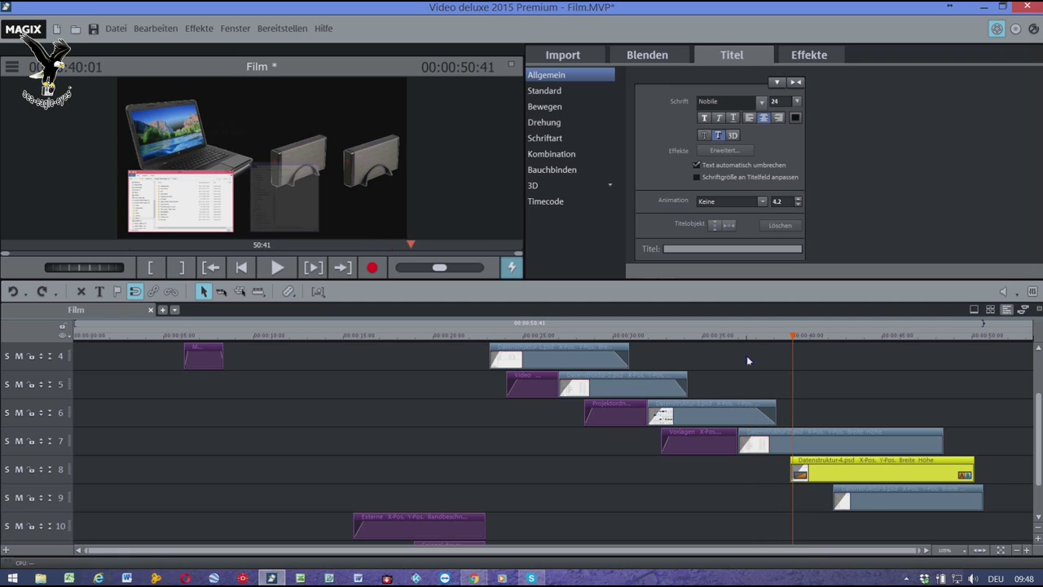
Add a standard title on track 10 starting at 39:09, where the Datenstruktur clip on track 6 ends.
left_click(618, 422)
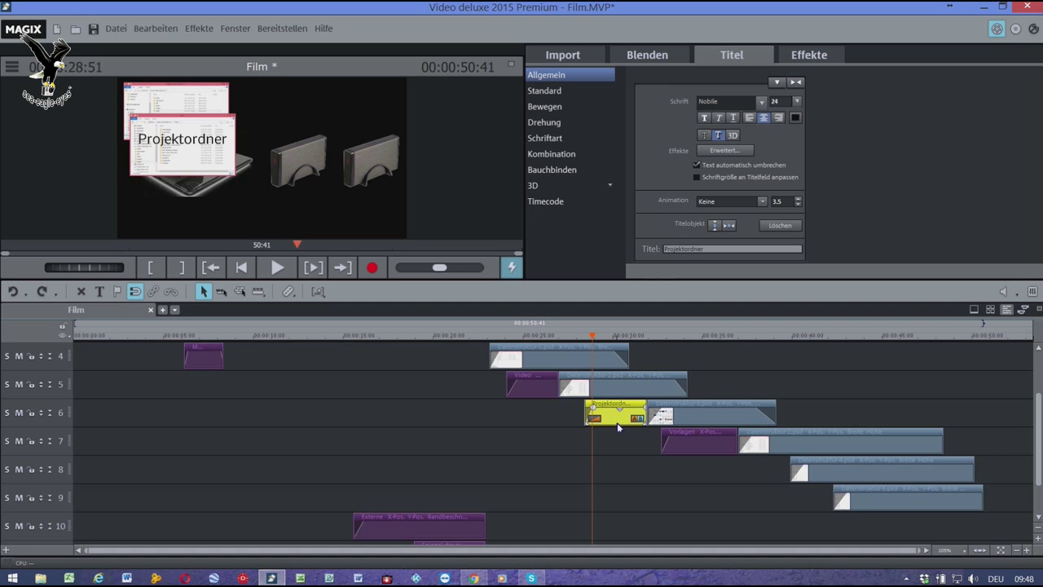
mouse_move(755, 416)
left_click(777, 335)
left_click(565, 106)
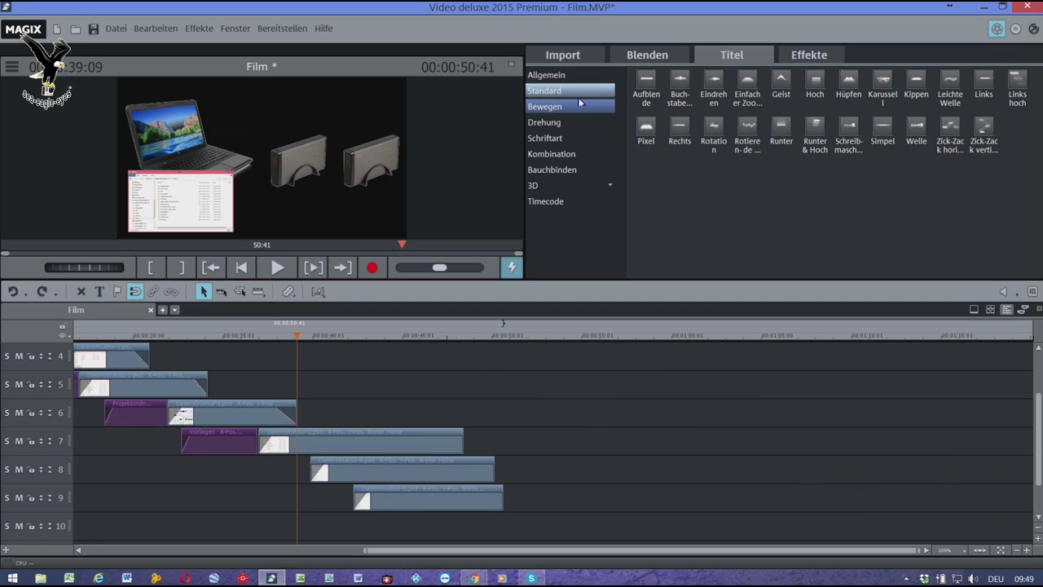
left_click(580, 97)
left_click_drag(646, 127, 346, 545)
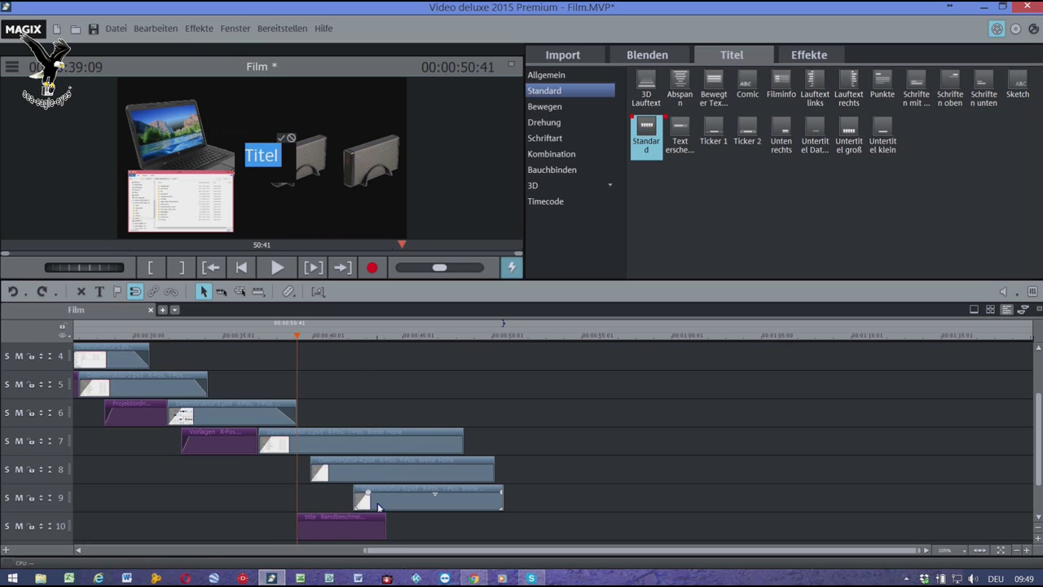
Set the new title's text to "Projektordner" and place it just above the red-framed folder window in the preview.
type("Proje")
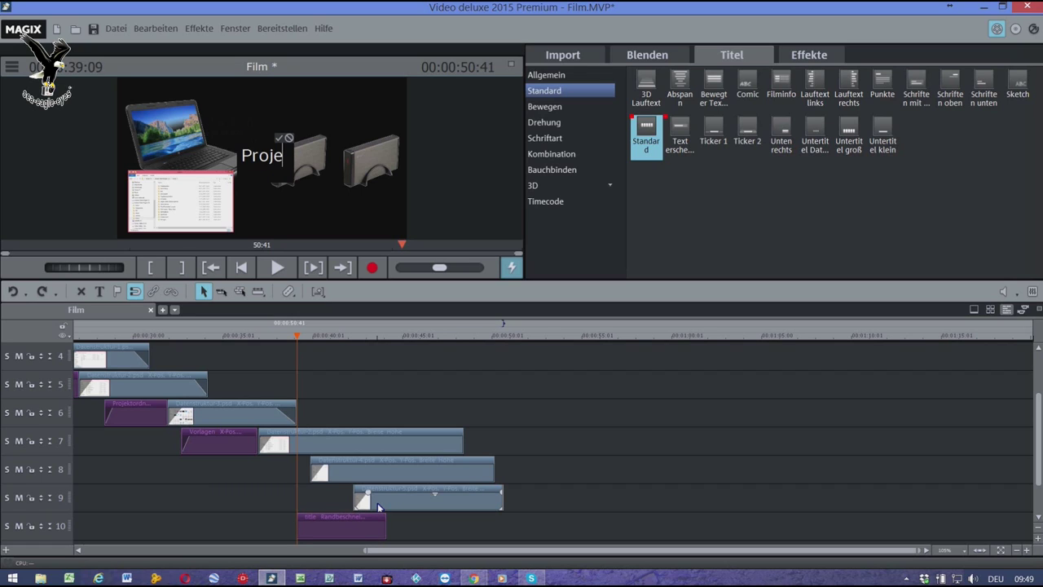
type("k")
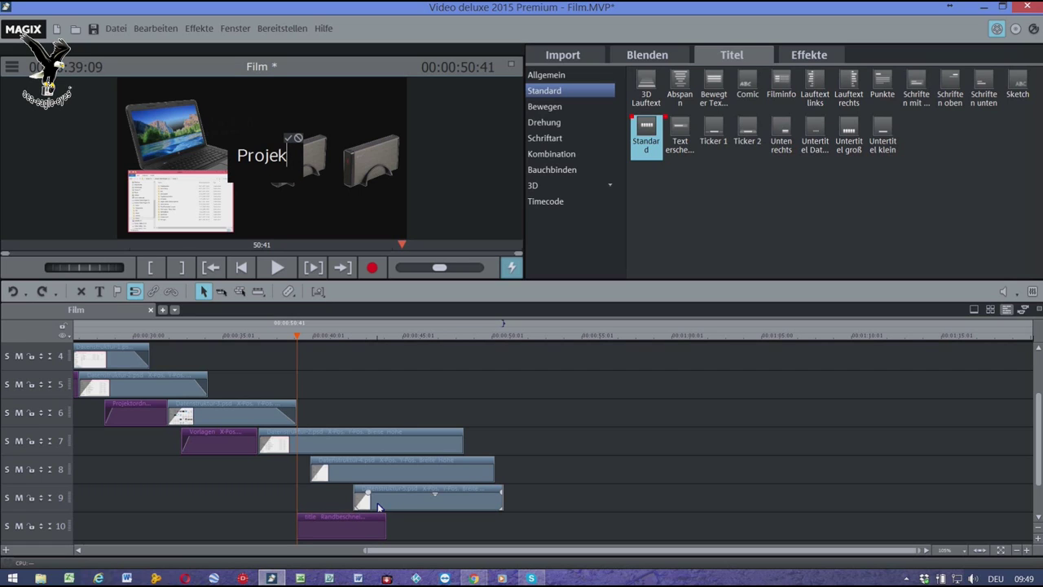
type("tor")
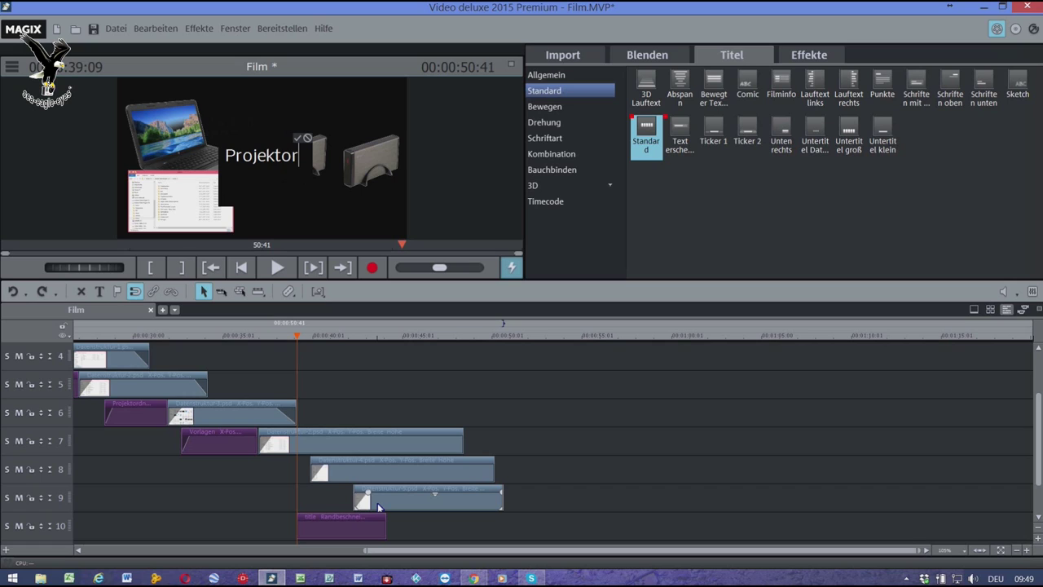
type("dner")
left_click(386, 472)
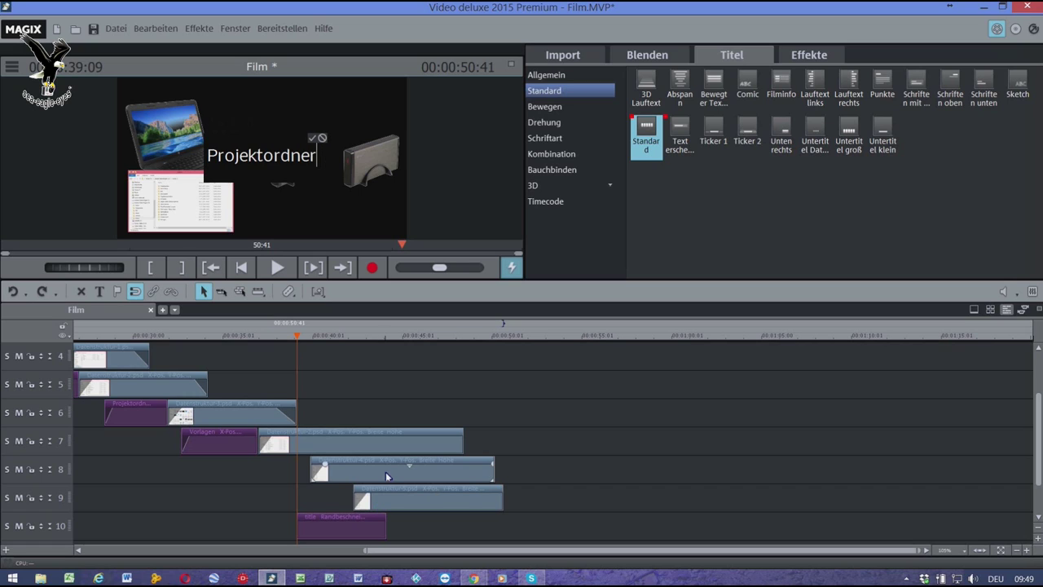
left_click(313, 139)
left_click_drag(279, 163, 206, 163)
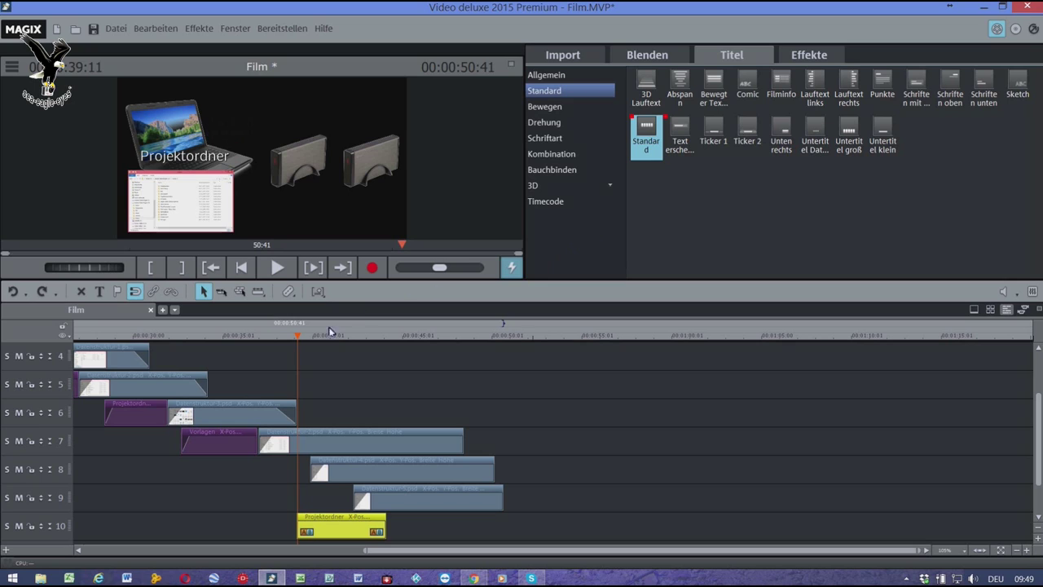
Play the scene to 40:44 and place another standard title on track 11 below the Datenstruktur-4 clip.
left_click(308, 447)
key("space")
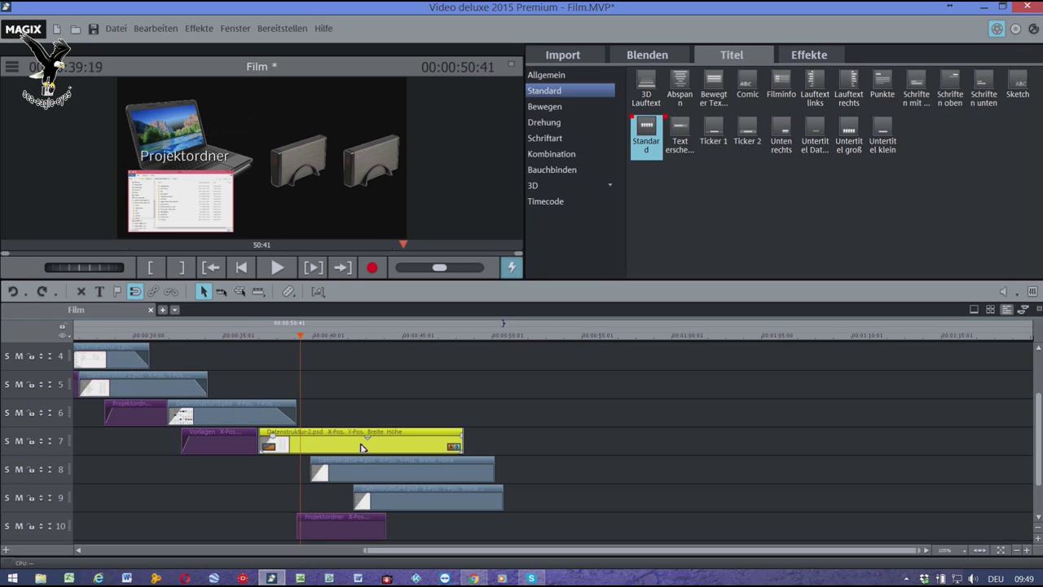
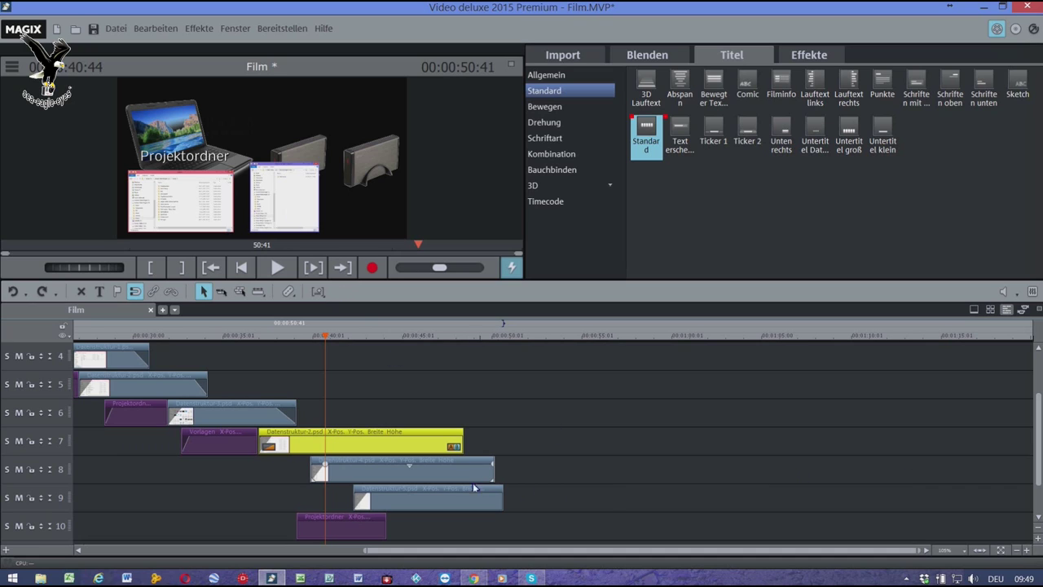
left_click(399, 473)
scroll(400, 476, "down", 3)
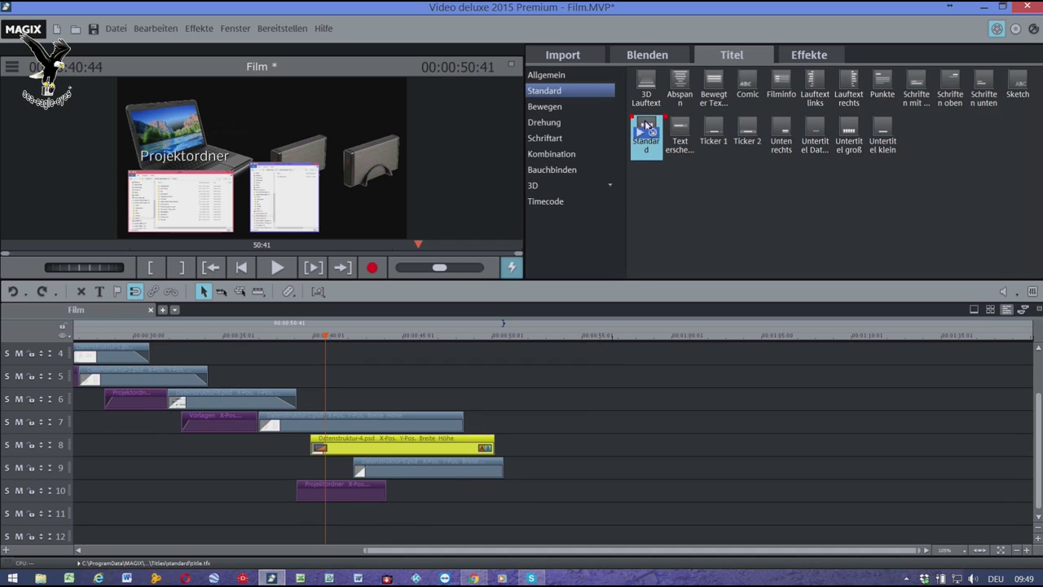
left_click_drag(647, 126, 375, 515)
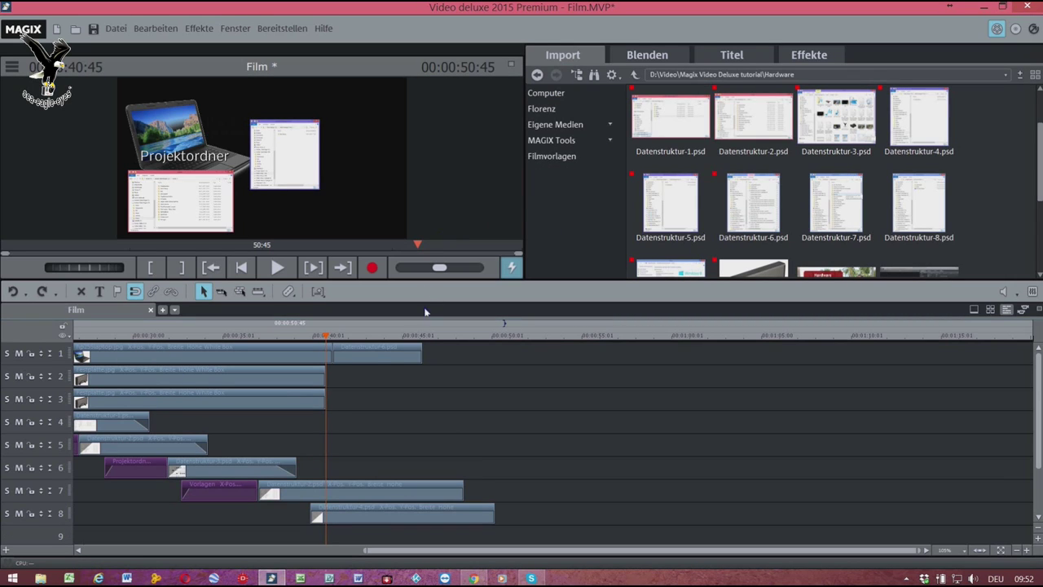
Resize the Datenstruktur-6 image on track 1 to 500 pixels wide and move it to about 867 left, 450 top.
left_click(380, 337)
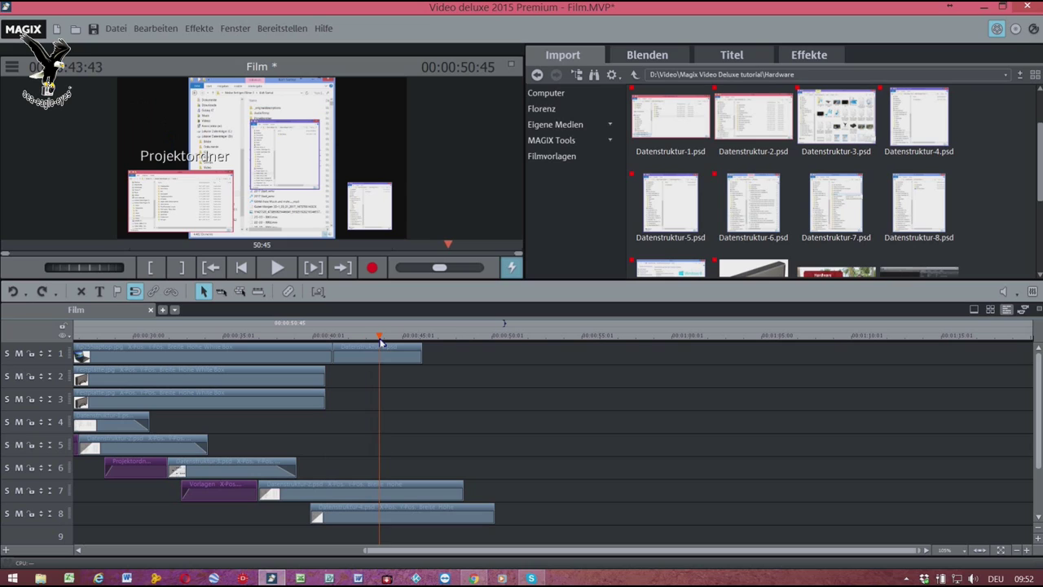
left_click(369, 362)
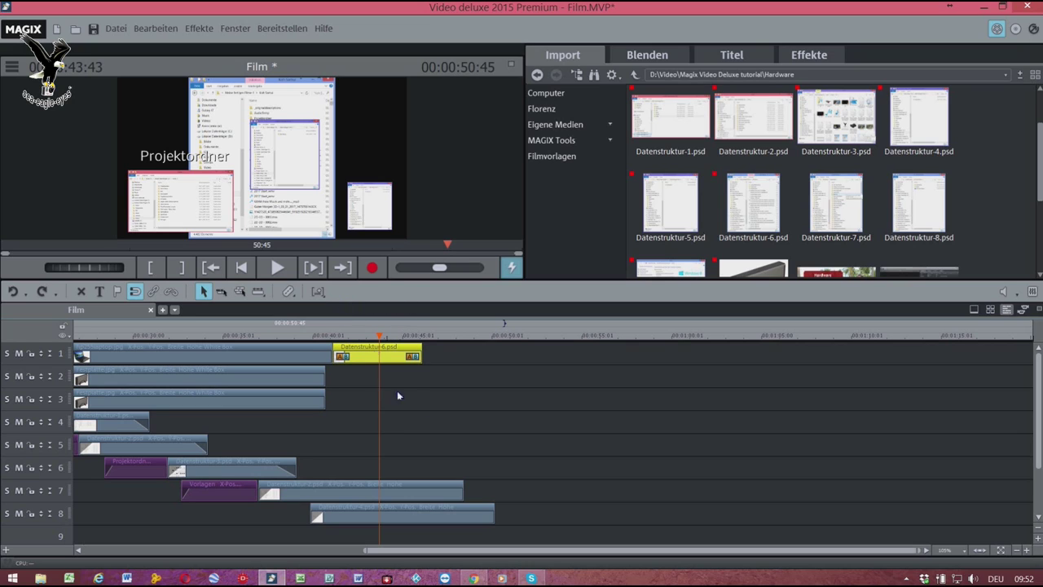
left_click(907, 578)
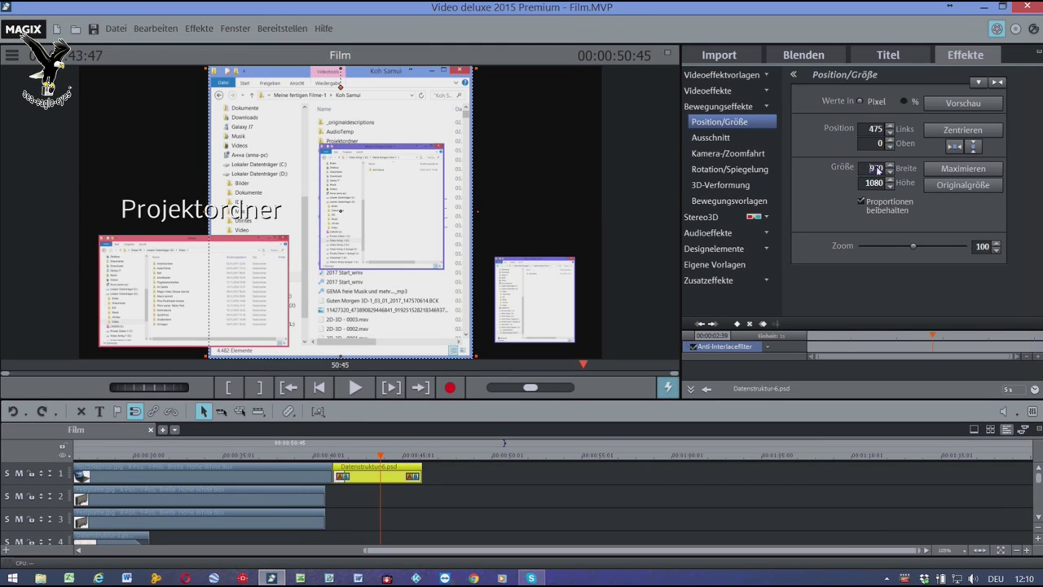
double_click(878, 169)
key("BackSpace")
type("500")
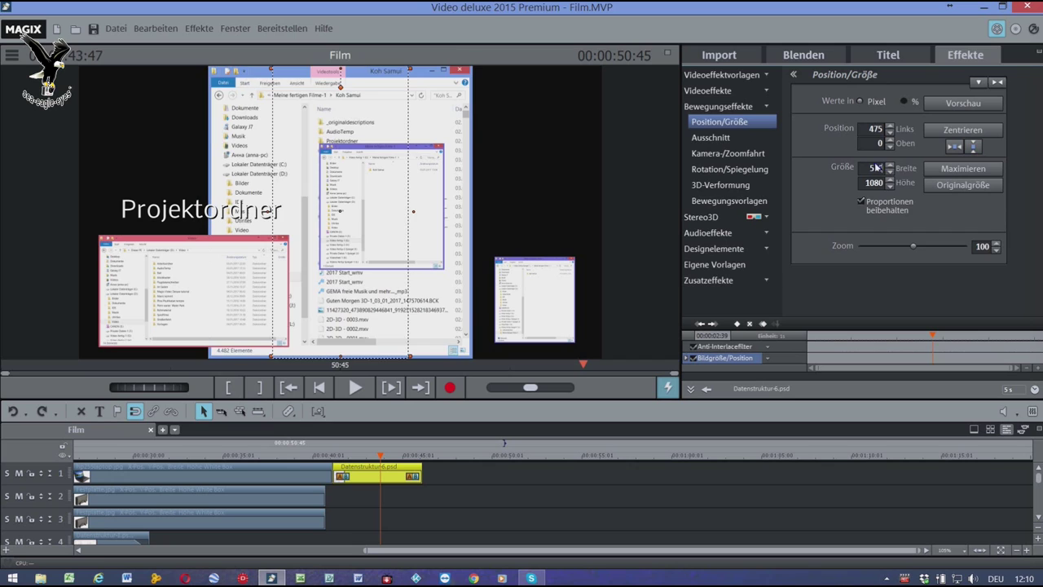
key("Return")
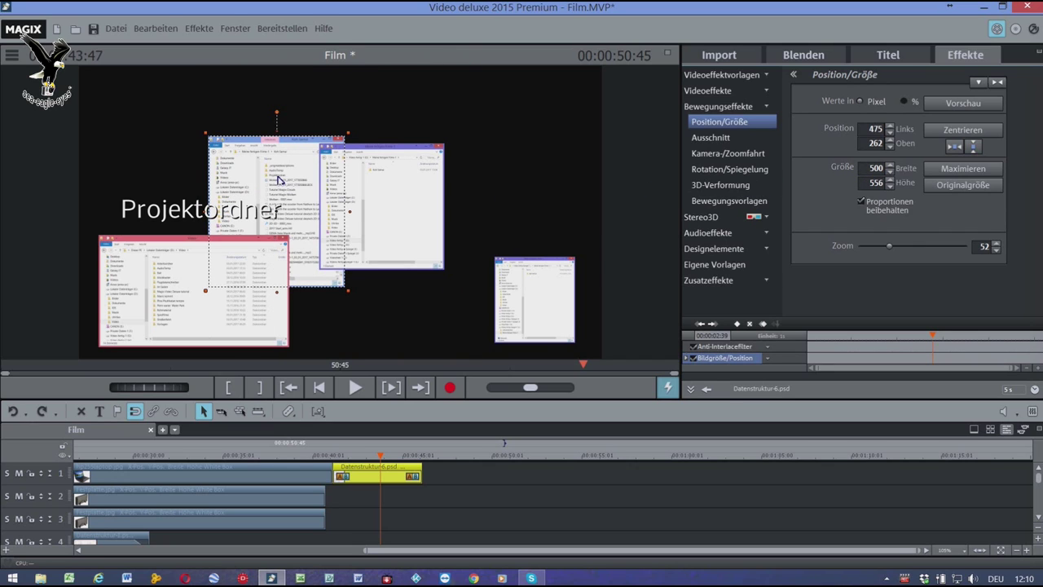
left_click_drag(277, 179, 384, 233)
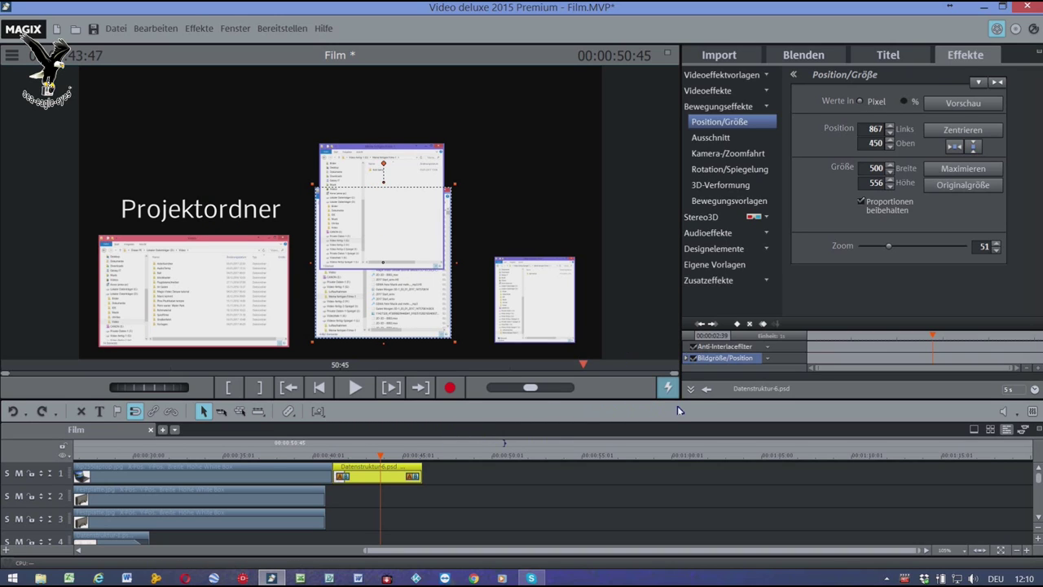
Enlarge the timeline area, move the Datenstruktur-4 clip to track 9 and place the Datenstruktur-6 clip on track 8, ending at the playhead.
left_click_drag(685, 402, 596, 289)
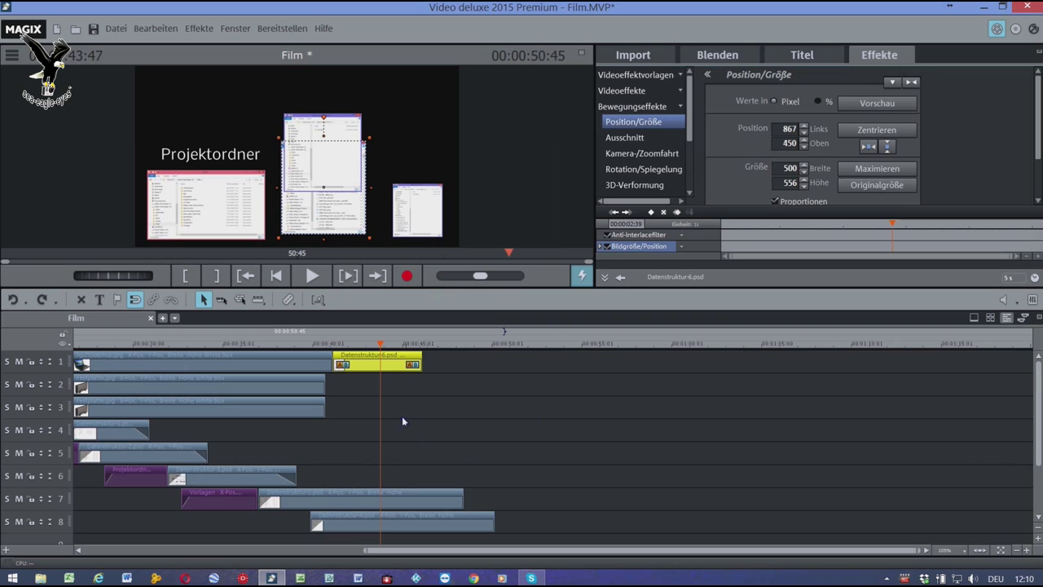
left_click_drag(393, 366, 273, 532)
left_click_drag(393, 530, 387, 541)
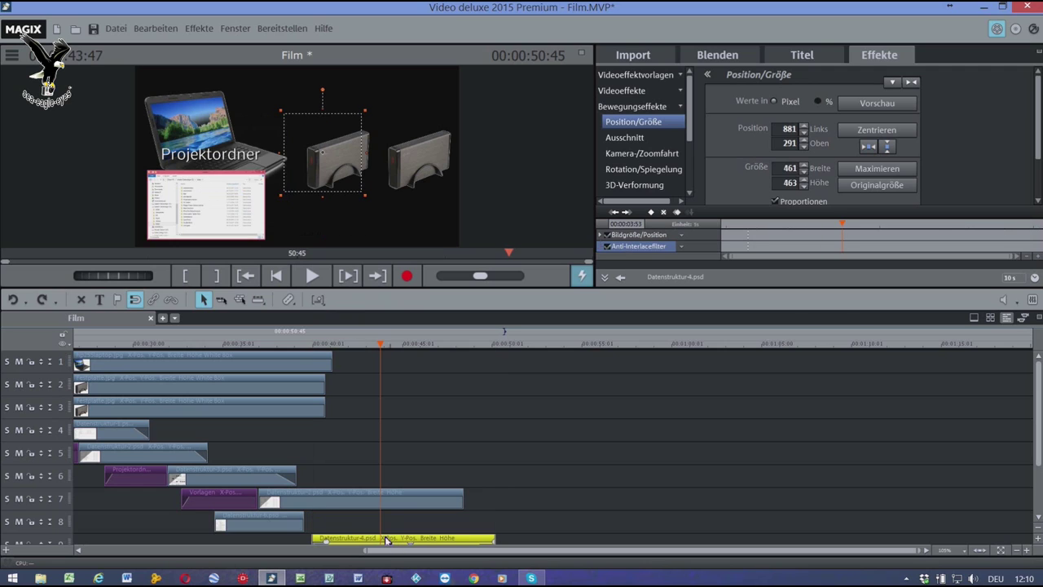
left_click_drag(274, 531, 349, 531)
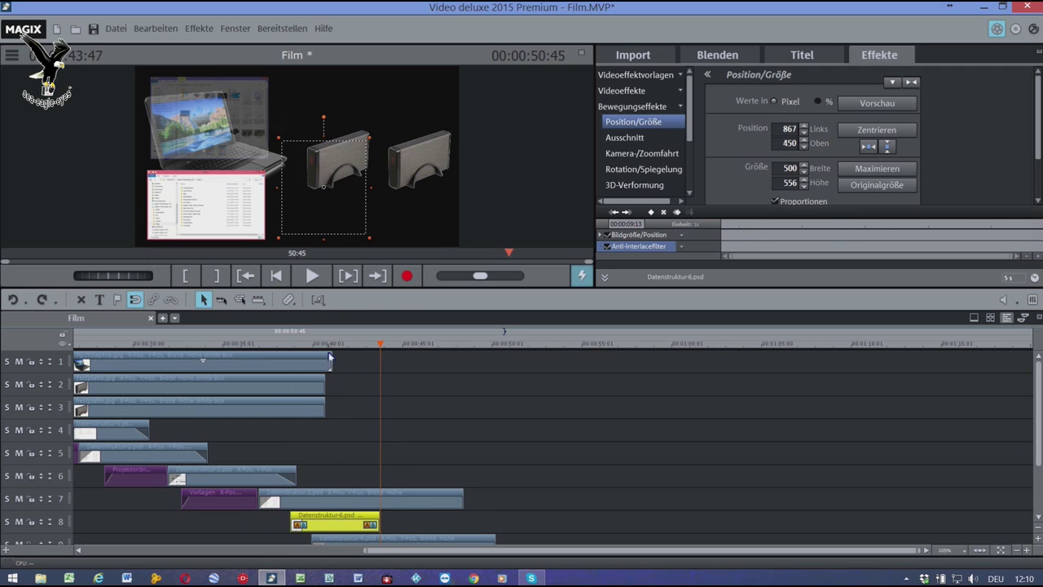
Set the playhead to about 42:22 and undo the last track moves of the Datenstruktur-4 and Datenstruktur-6 clips.
left_click_drag(326, 346, 356, 349)
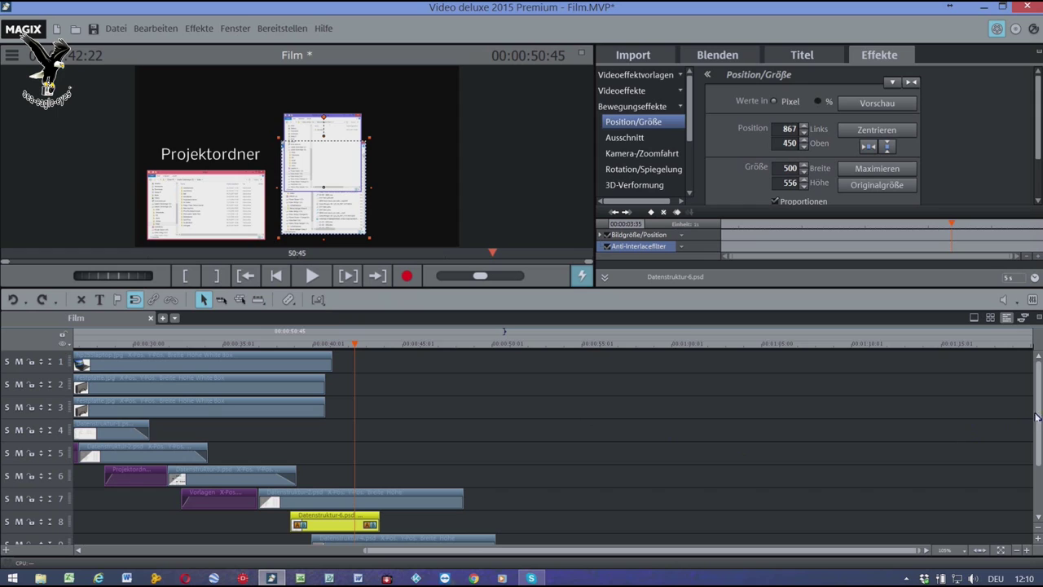
scroll(1039, 412, "down", 4)
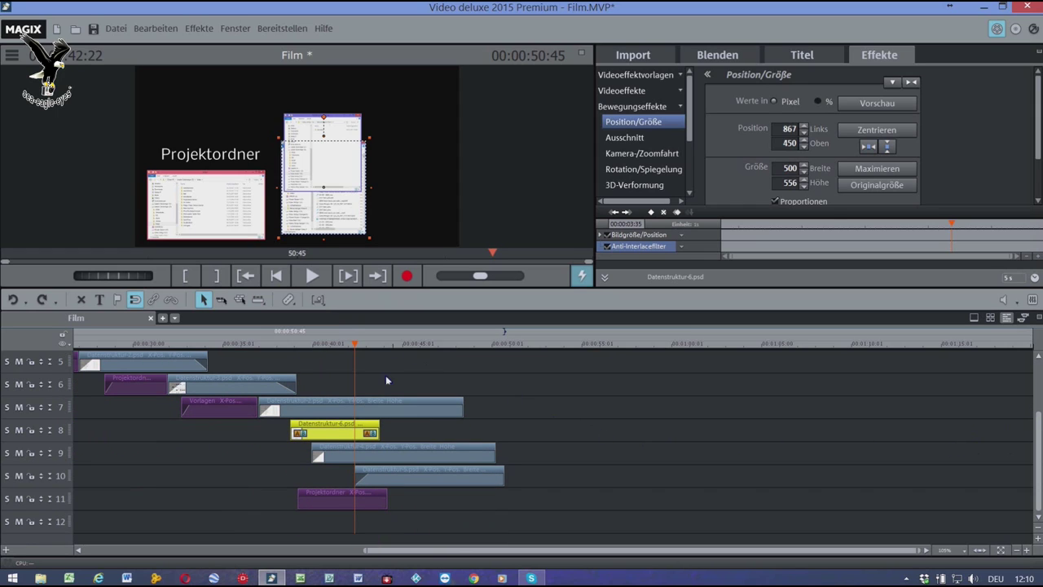
left_click(19, 300)
left_click(13, 300)
left_click(13, 300)
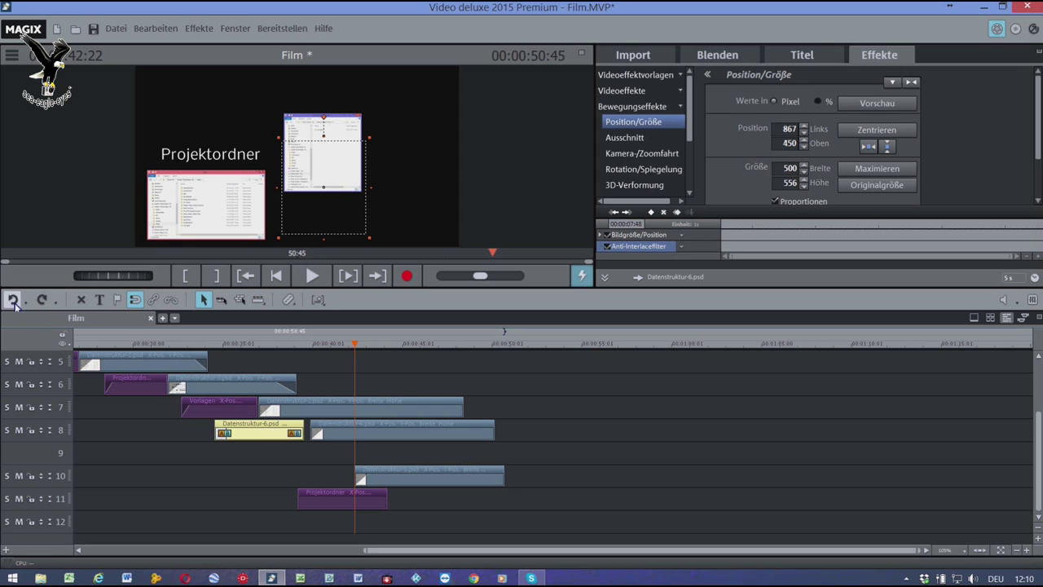
left_click(13, 300)
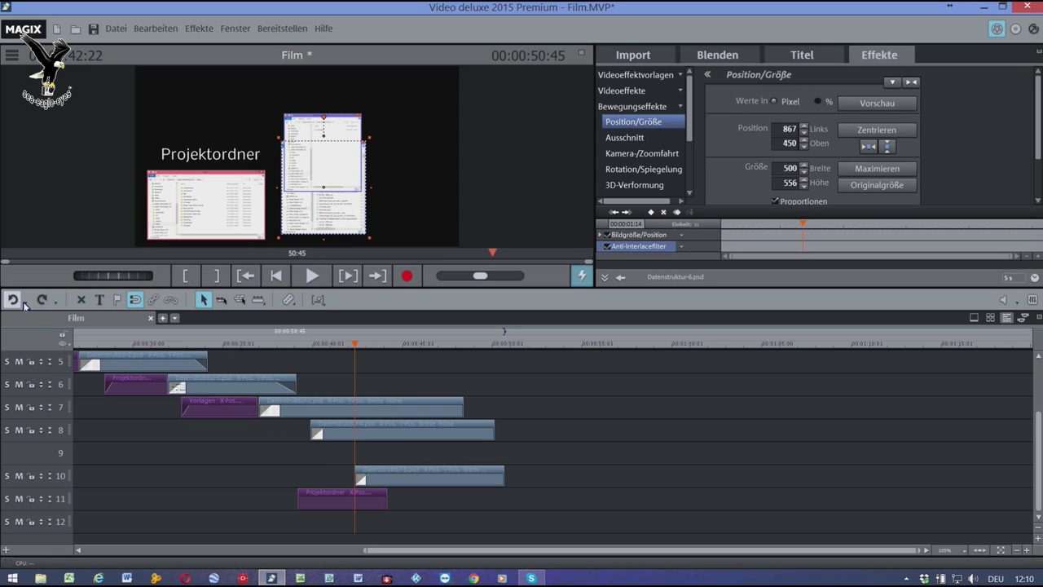
left_click(41, 300)
Move the Datenstruktur-6 clip to track 11, just after the Projektordner title.
left_click_drag(274, 427, 281, 528)
left_click_drag(423, 562, 543, 527)
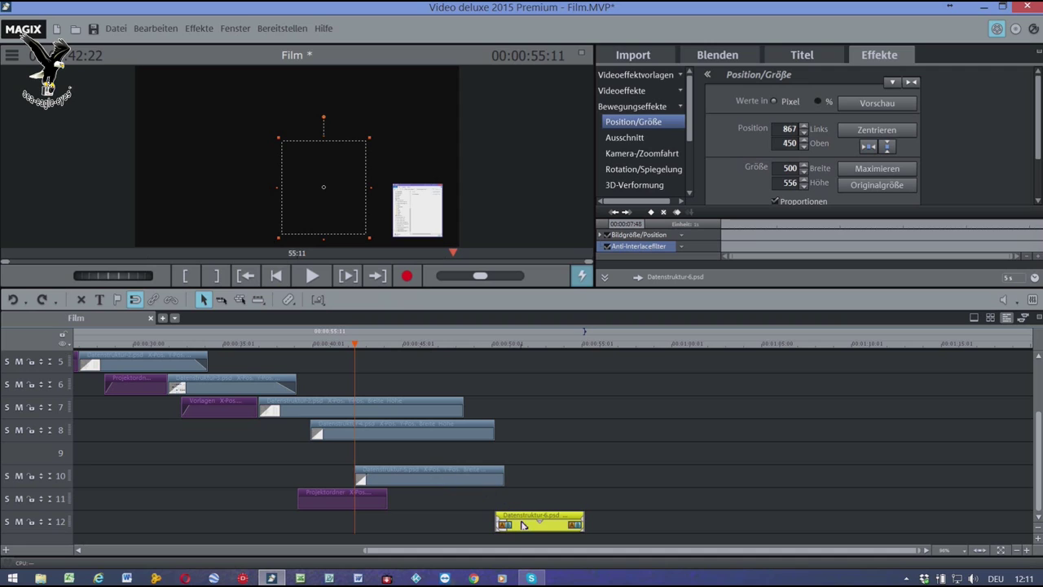
left_click_drag(520, 523, 374, 453)
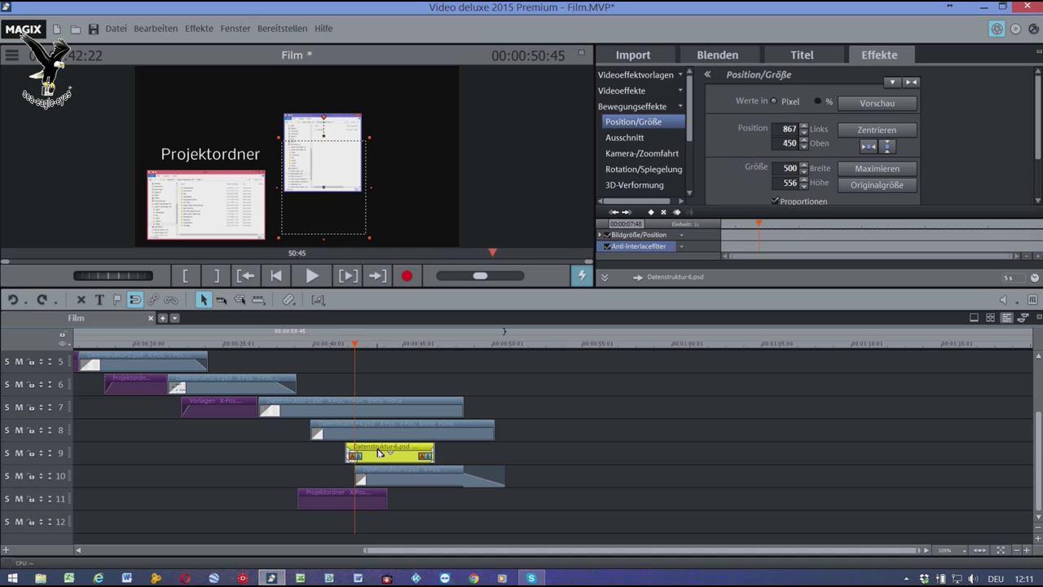
left_click_drag(376, 457, 424, 508)
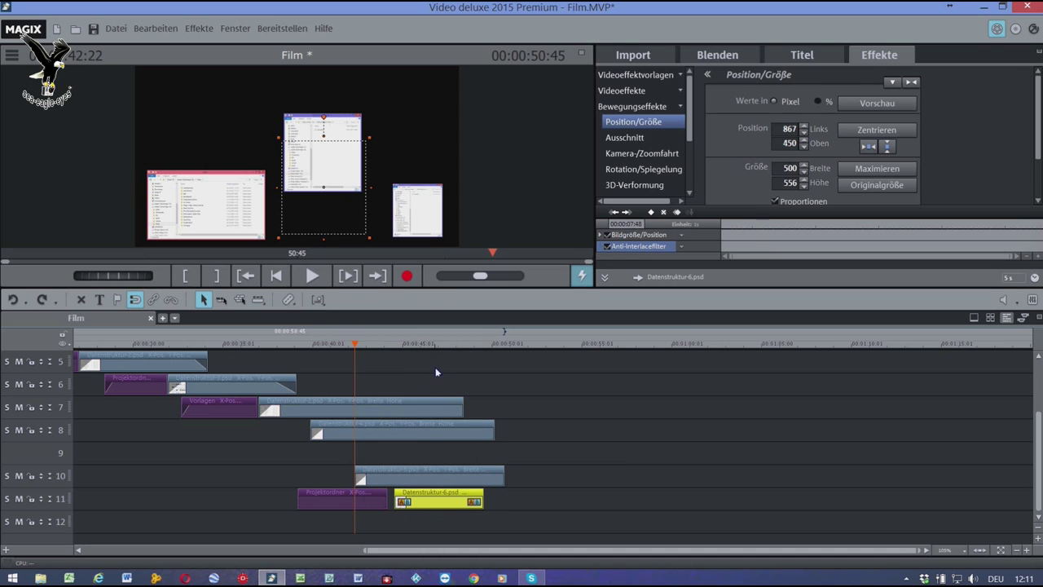
Move the Datenstruktur-5 clip up to track 9 and the Datenstruktur-6 clip to track 10, each starting slightly after the clip above.
left_click(432, 343)
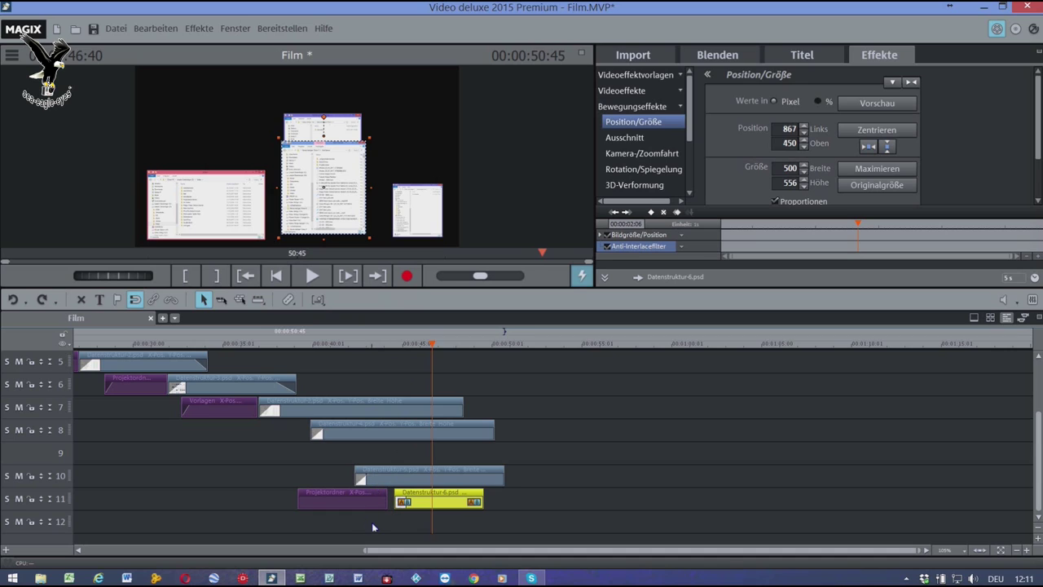
left_click_drag(387, 483, 393, 459)
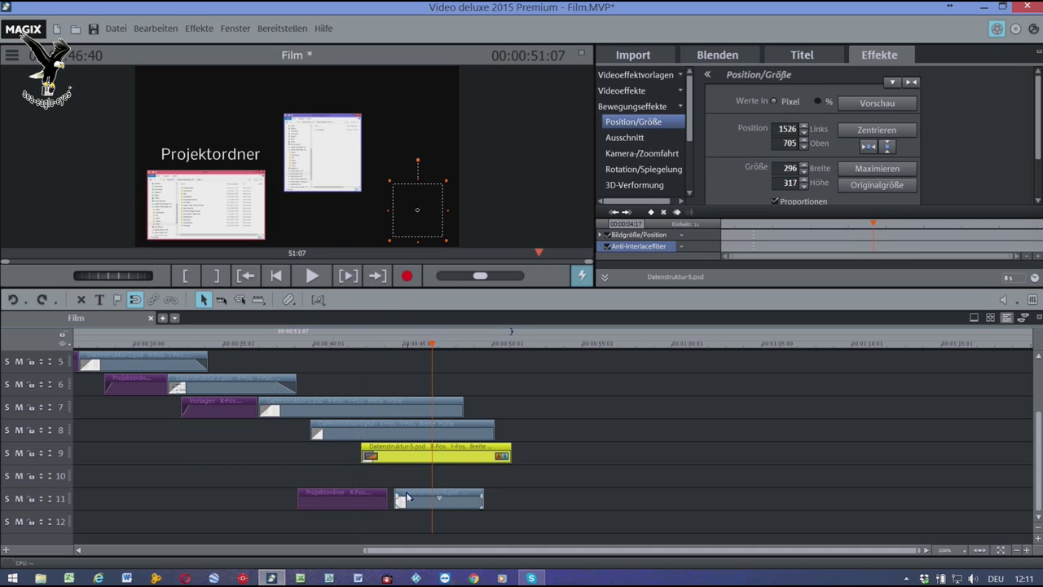
mouse_move(414, 499)
left_mouse_down()
mouse_move(398, 484)
mouse_move(408, 483)
left_mouse_up()
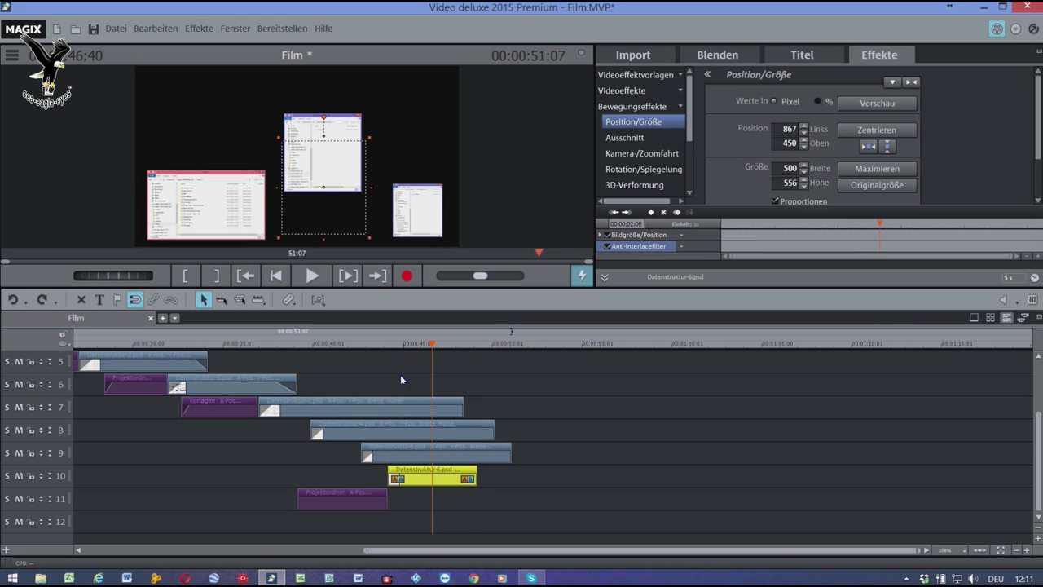
left_click(399, 347)
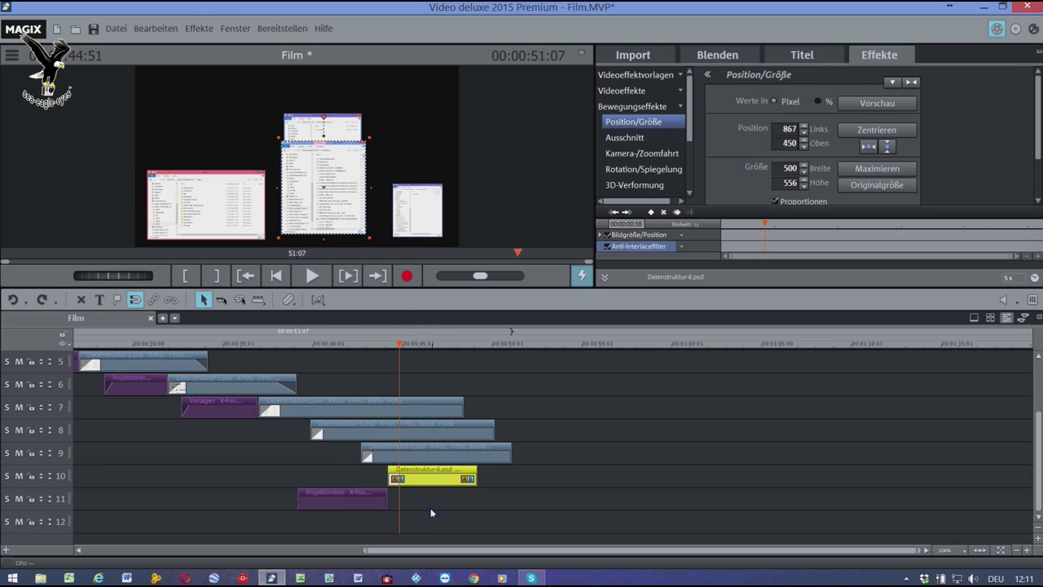
left_click(352, 345)
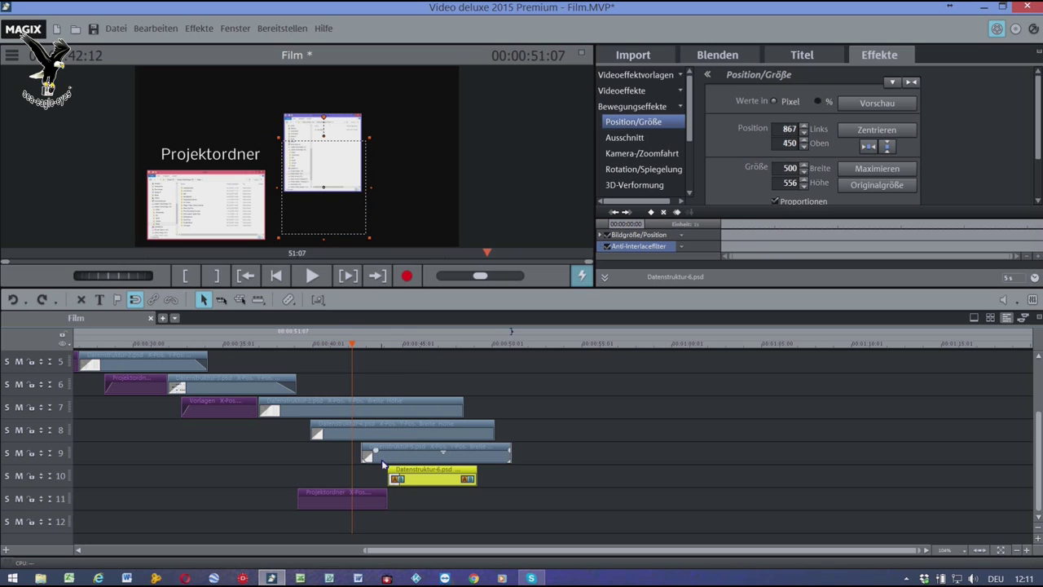
Extend the Projektordner title on track 11 to 55:21 and lengthen the Datenstruktur clips on tracks 7 to 10 to a common end.
left_click_drag(389, 503, 587, 516)
left_click(401, 345)
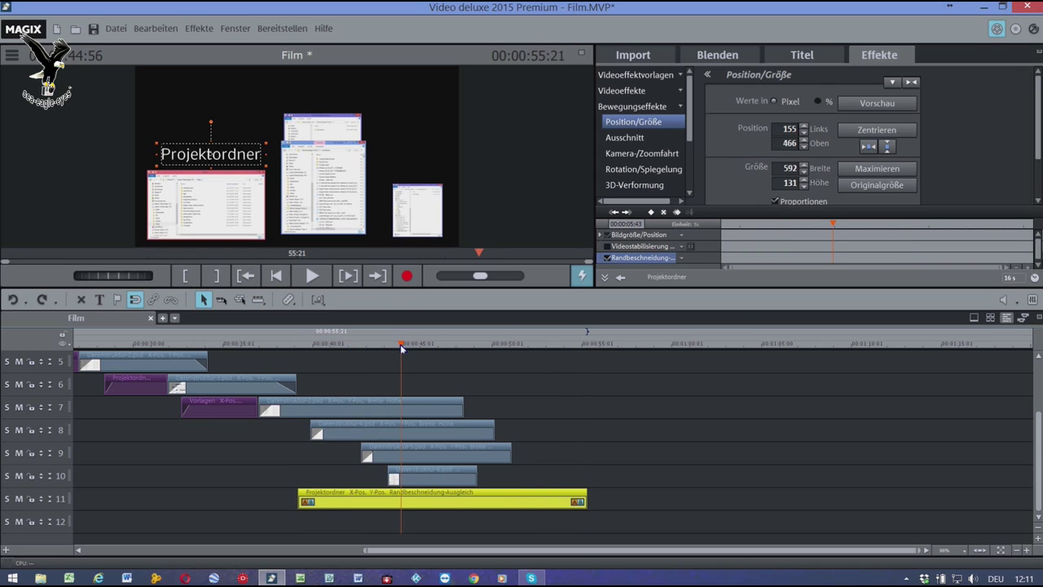
left_click(417, 344)
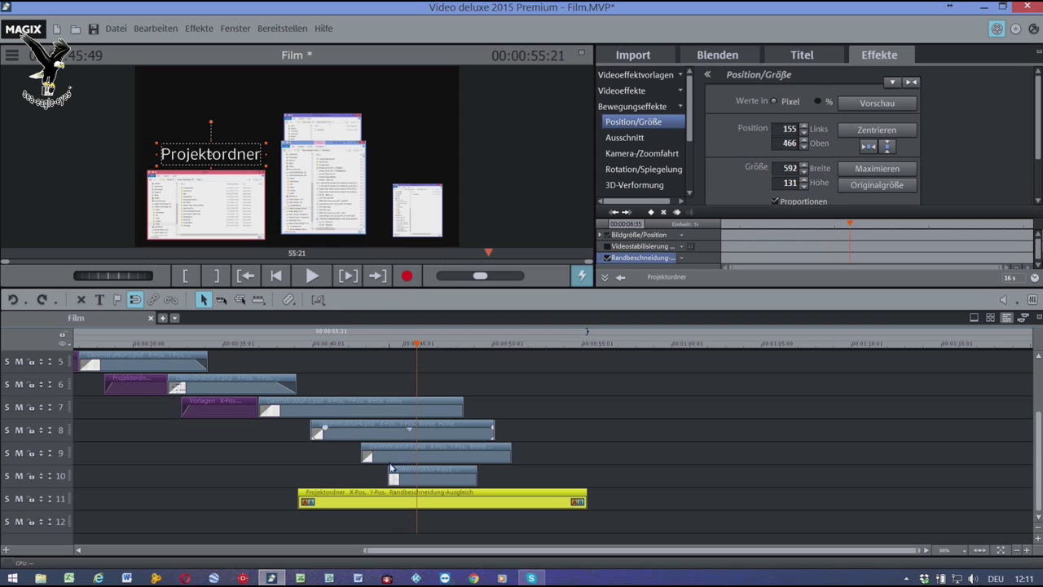
key("ctrl+z")
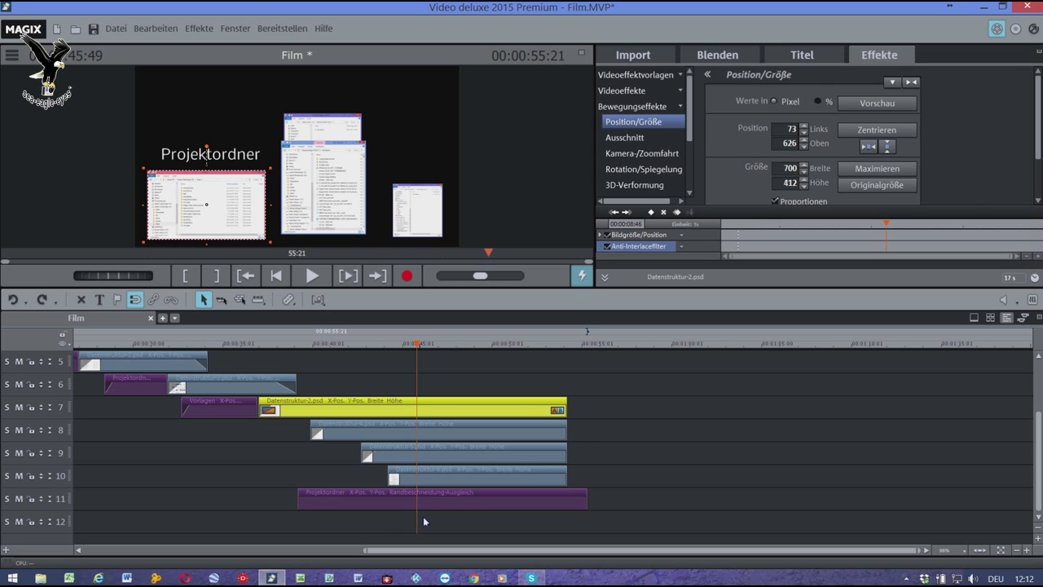
Place a standard "Schriften unten" title on track 12, starting shortly after the beginning of the Datenstruktur-6 clip.
left_click(796, 57)
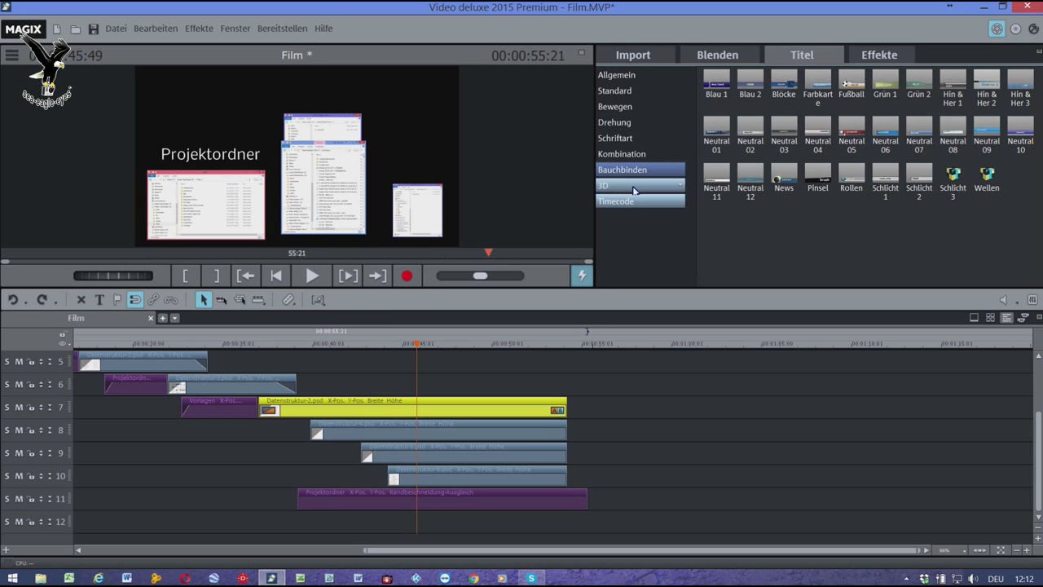
left_click(620, 91)
left_click(626, 76)
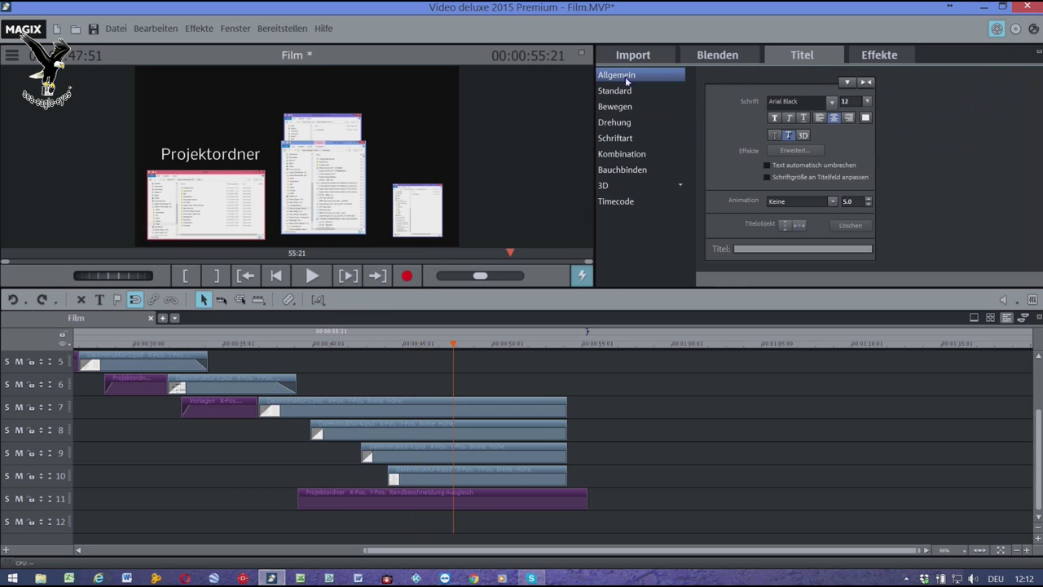
left_click(625, 90)
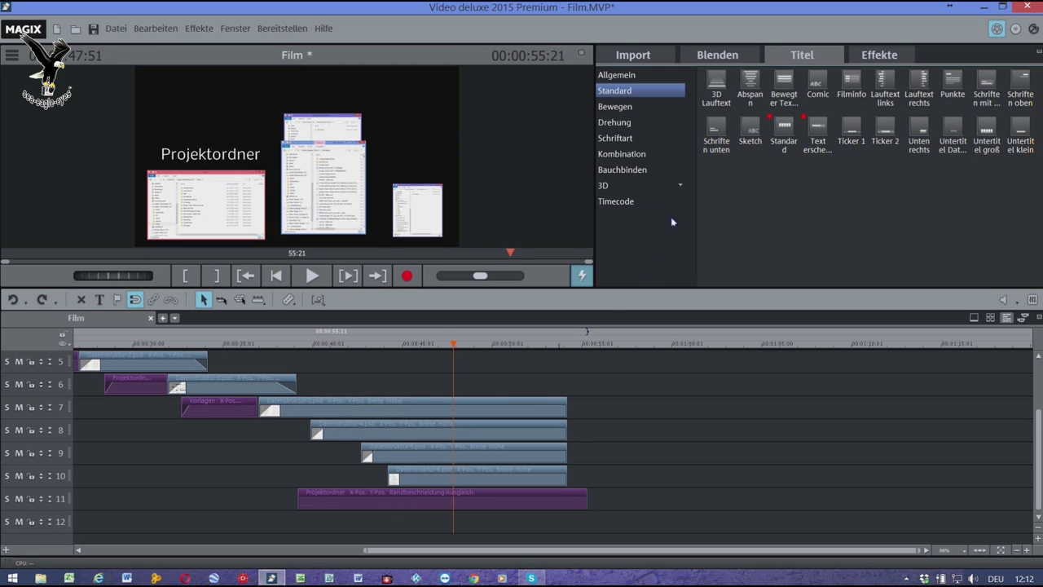
mouse_move(712, 126)
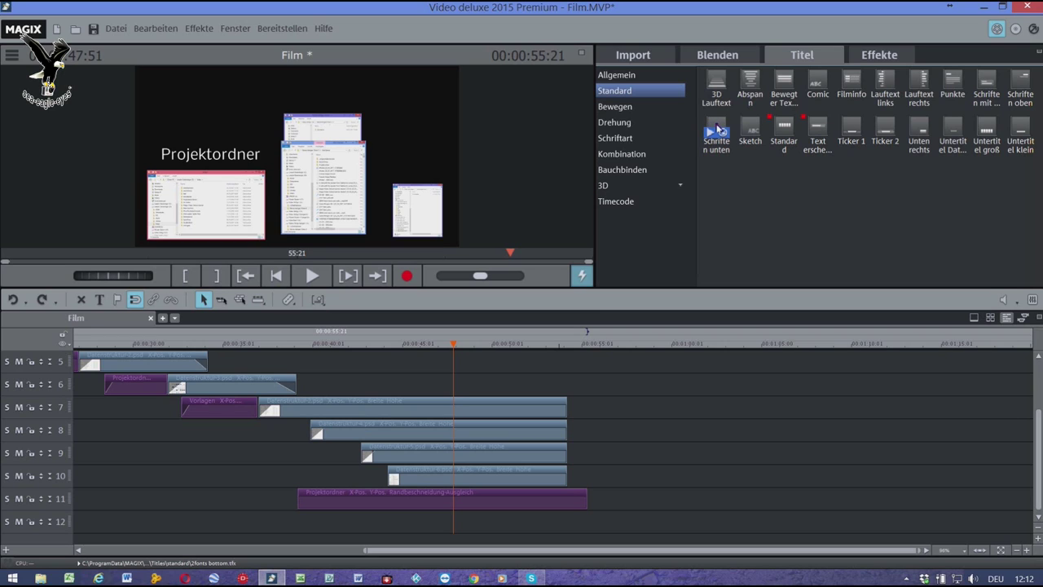
left_click(716, 128)
left_click_drag(566, 370, 446, 530)
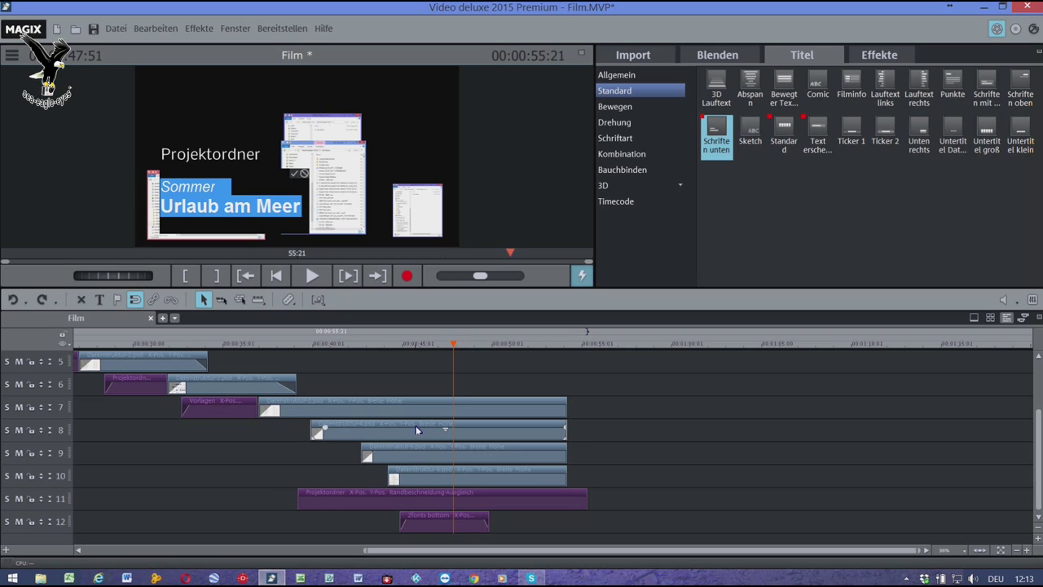
Replace the new title's sample text with "In diesem Ordner kommt die Sicherheitskopie".
type("In diesem OR")
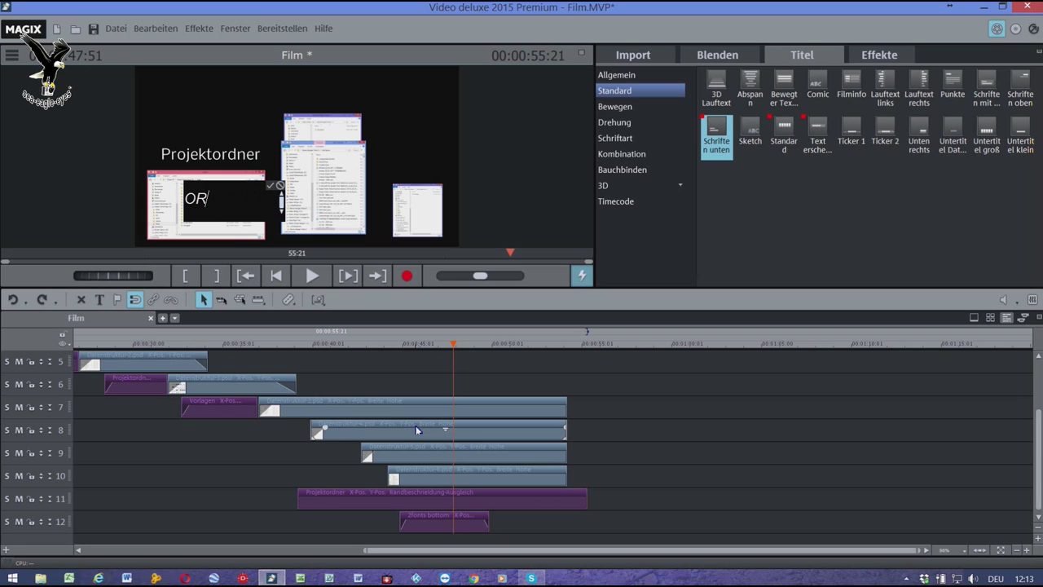
type("dner")
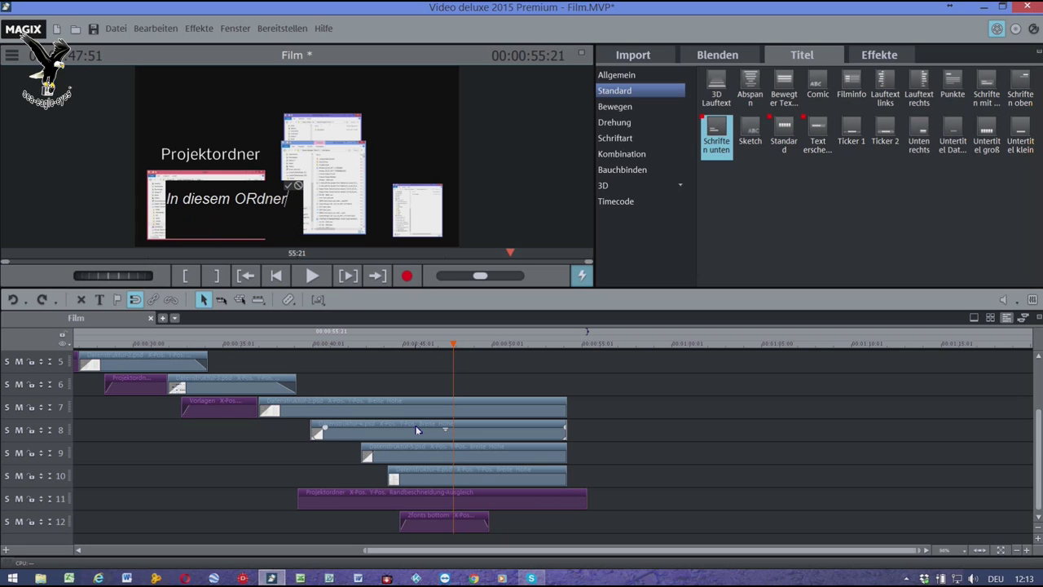
key("BackSpace")
key("BackSpace")
key("BackSpace")
key("BackSpace")
key("BackSpace")
type("rdner kommt die Sicherheitskopie")
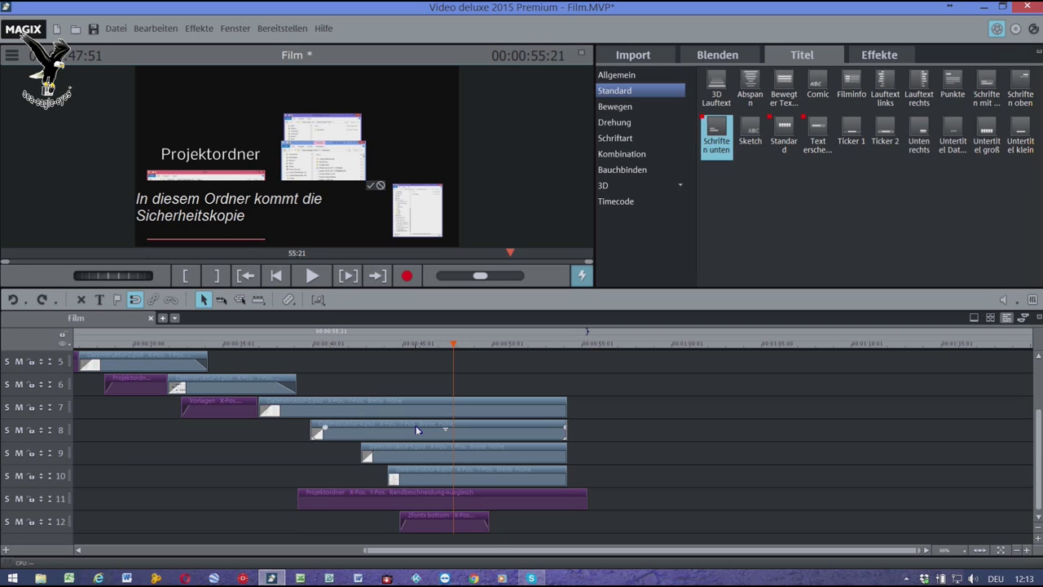
left_click(629, 238)
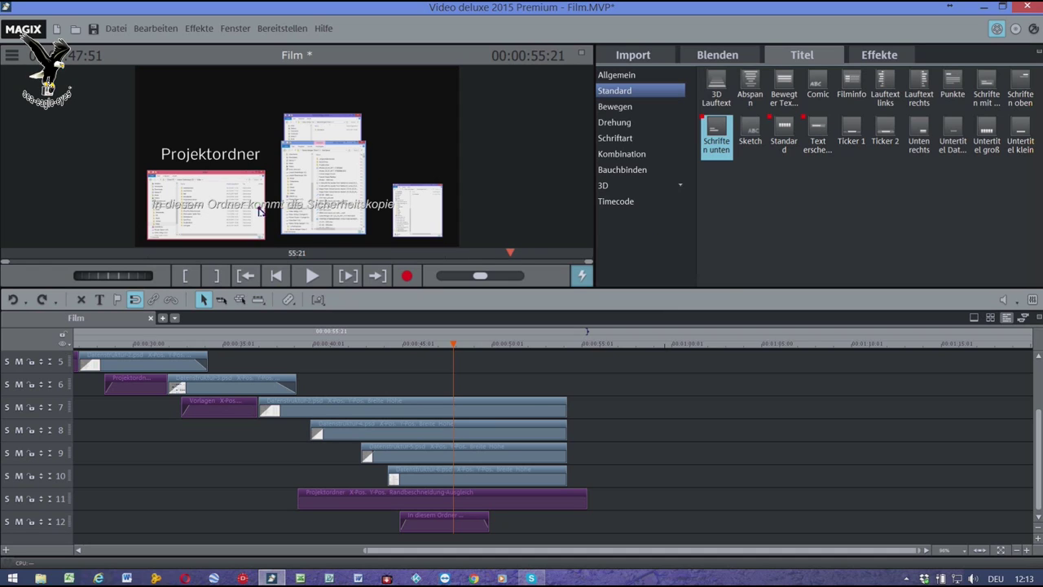
double_click(259, 210)
left_click(655, 241)
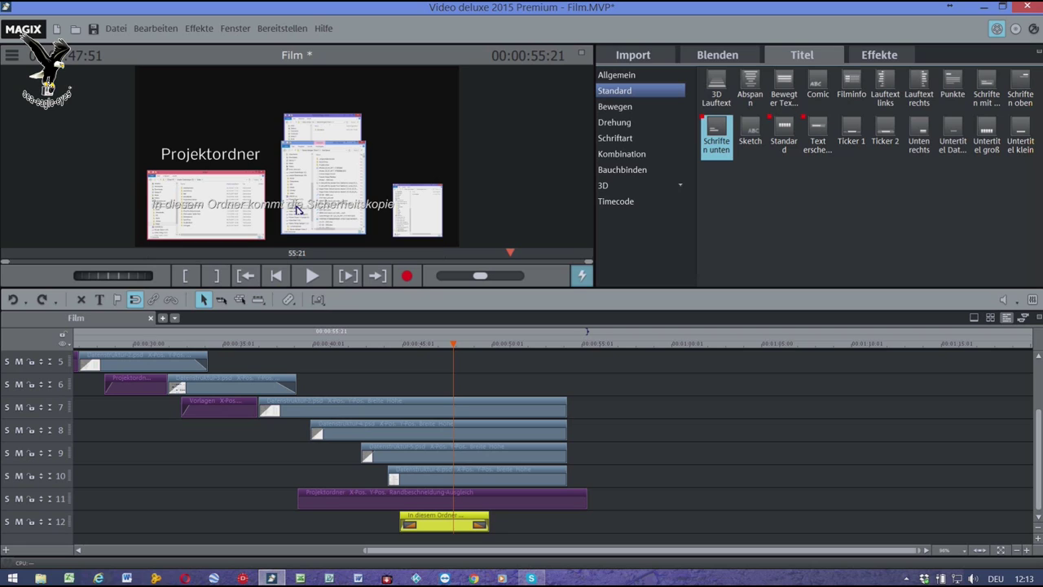
Narrow the title's text box so the text wraps and place it over the middle folder window in the preview.
left_click(299, 209)
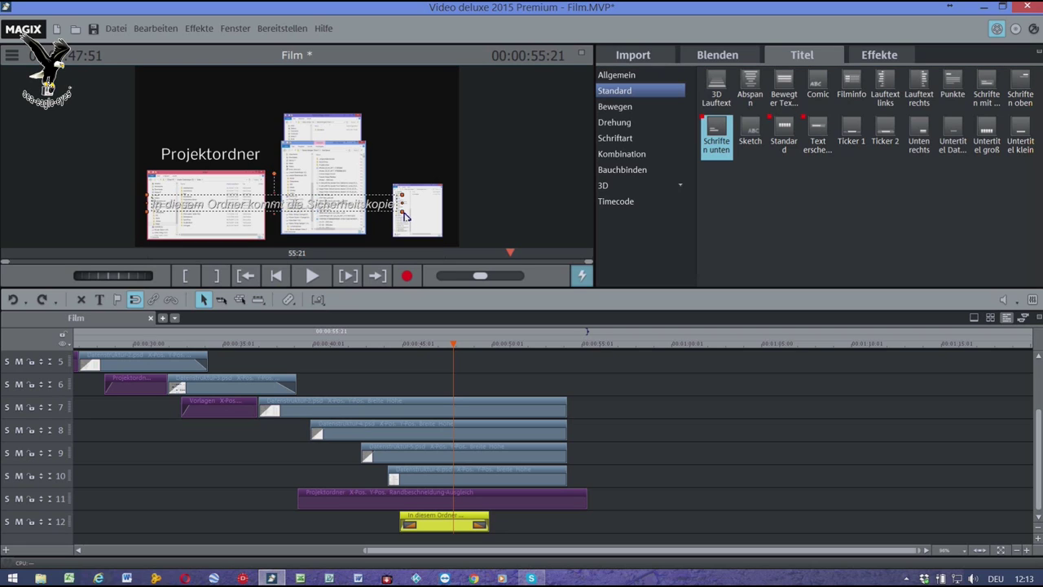
left_click(220, 237)
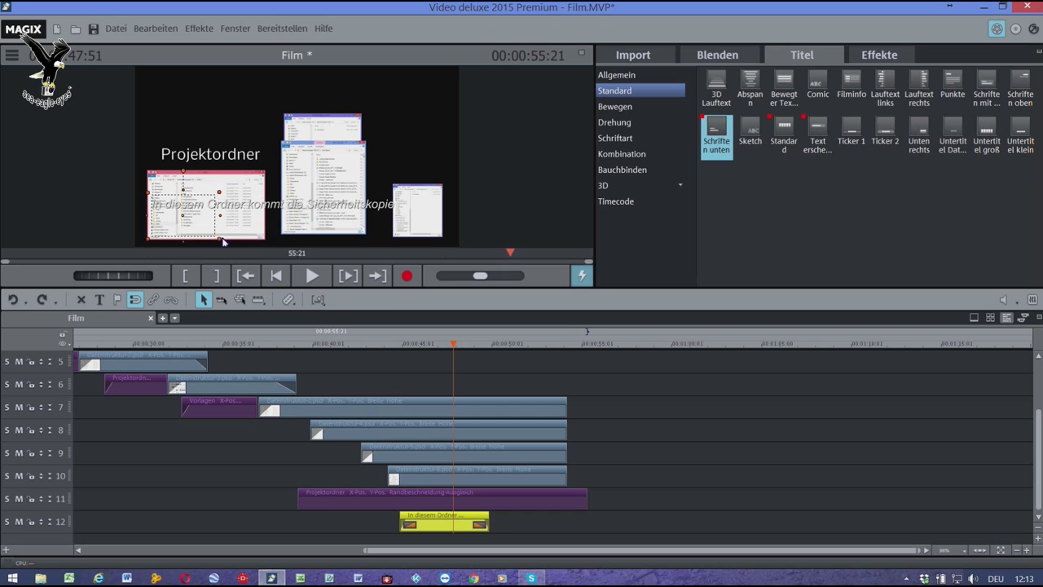
left_click(330, 210)
left_click_drag(329, 210, 341, 195)
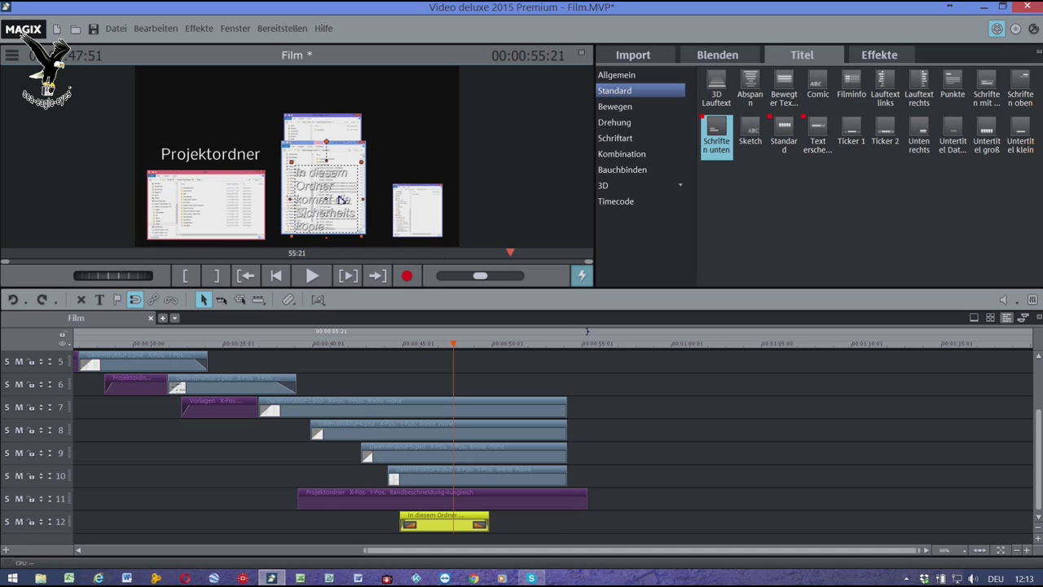
Set the text colour of the "In diesem Ordner kommt die Sicherheitskopie" title to black.
left_click(654, 80)
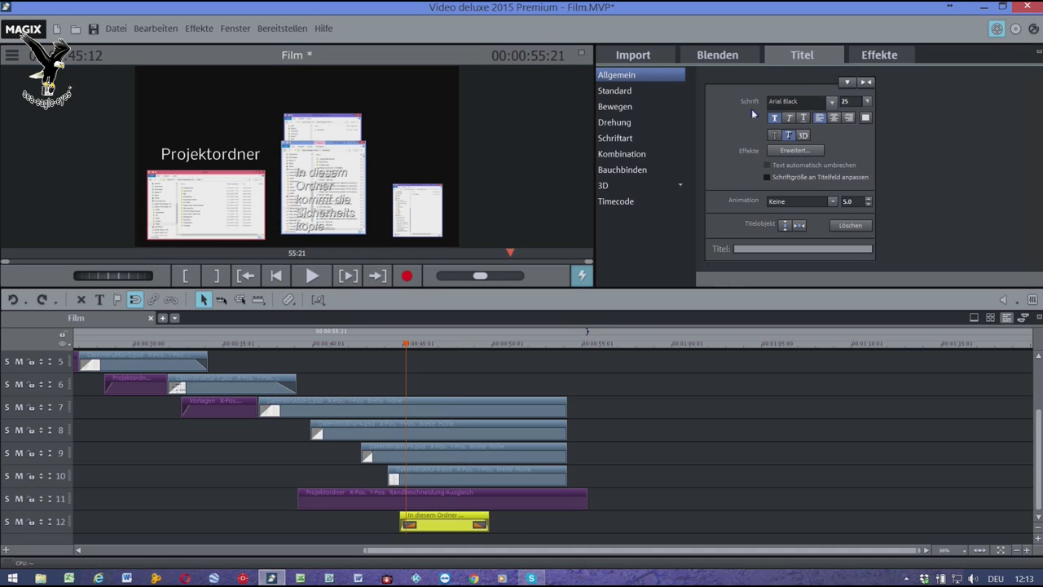
left_click(866, 119)
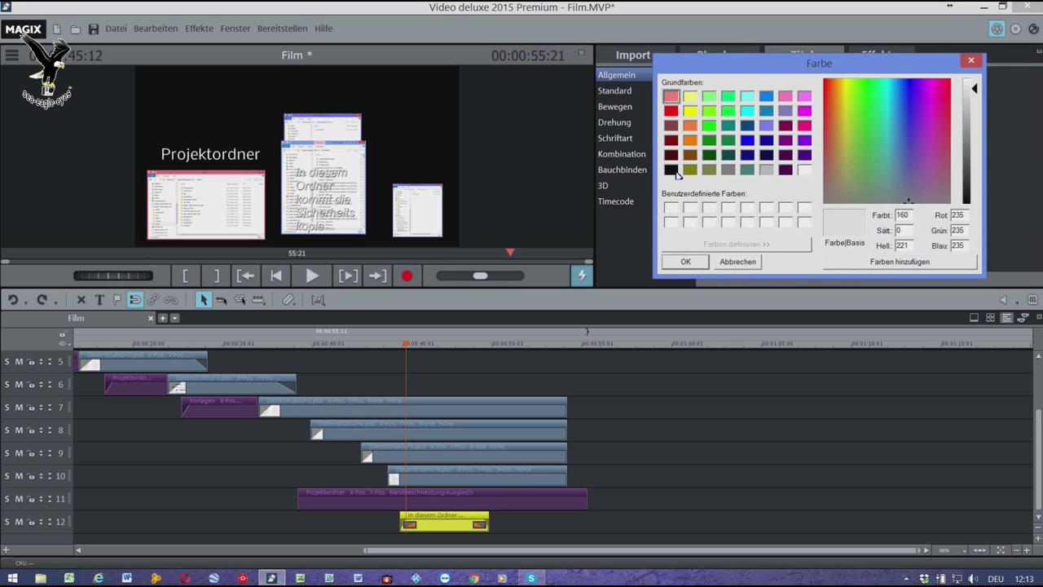
left_click(674, 172)
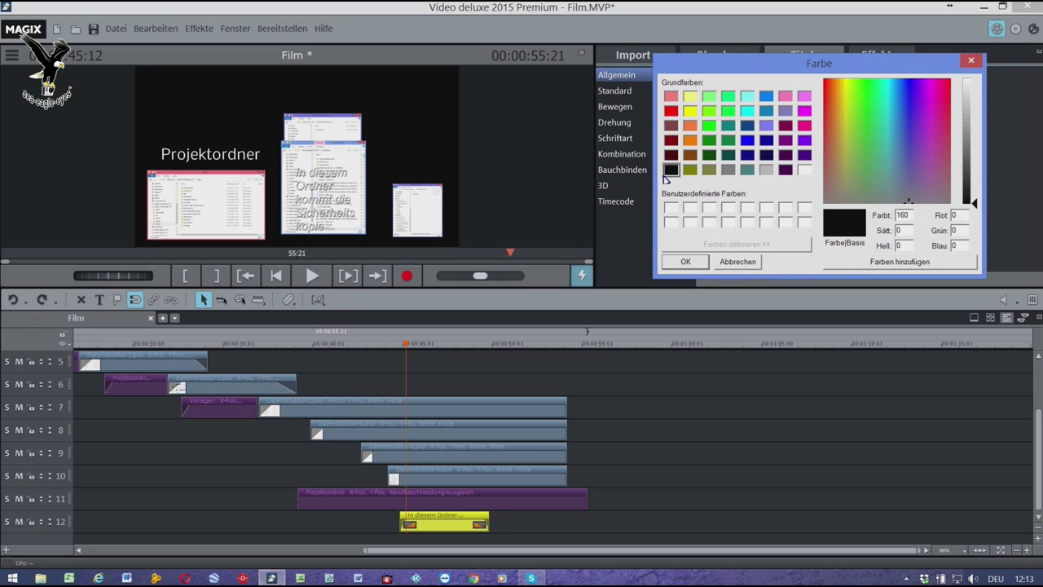
left_click(688, 262)
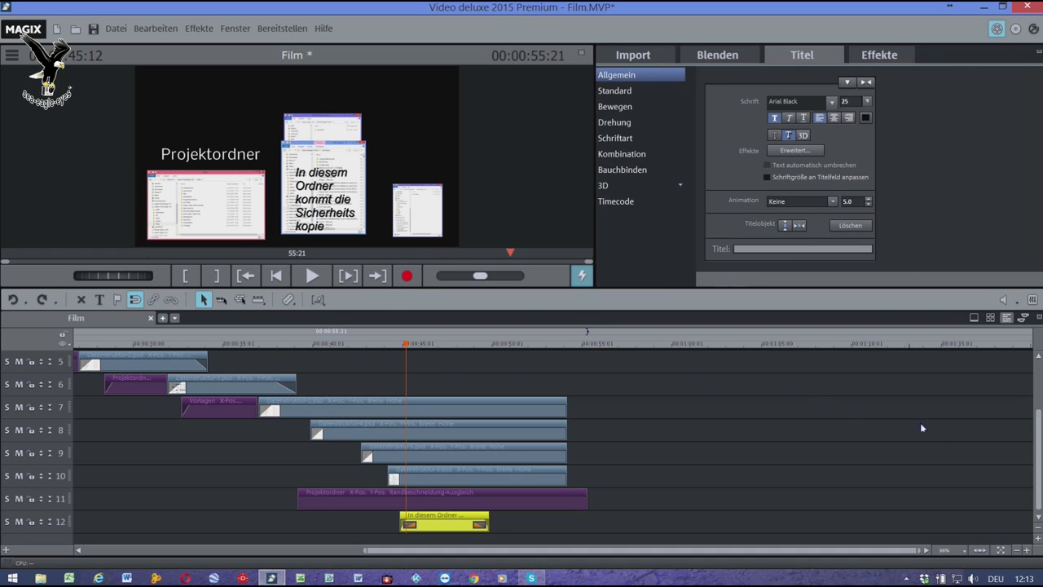
Extend the laptop clip on track 1 and the two Festplatte clips on tracks 2 and 3 to 01:09:03.
scroll(1040, 441, "up", 3)
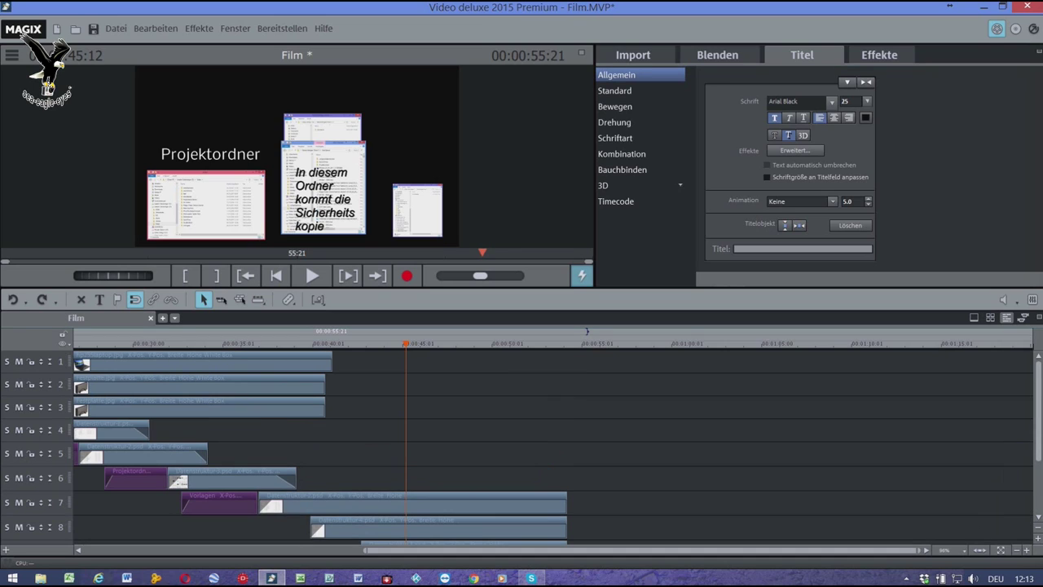
left_click_drag(353, 365, 833, 440)
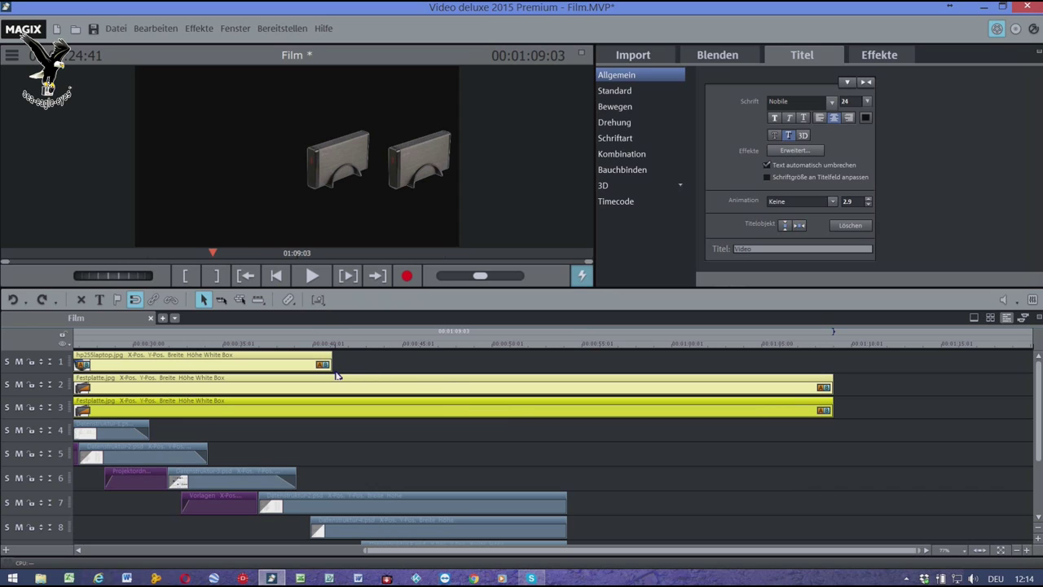
left_click_drag(334, 371, 833, 392)
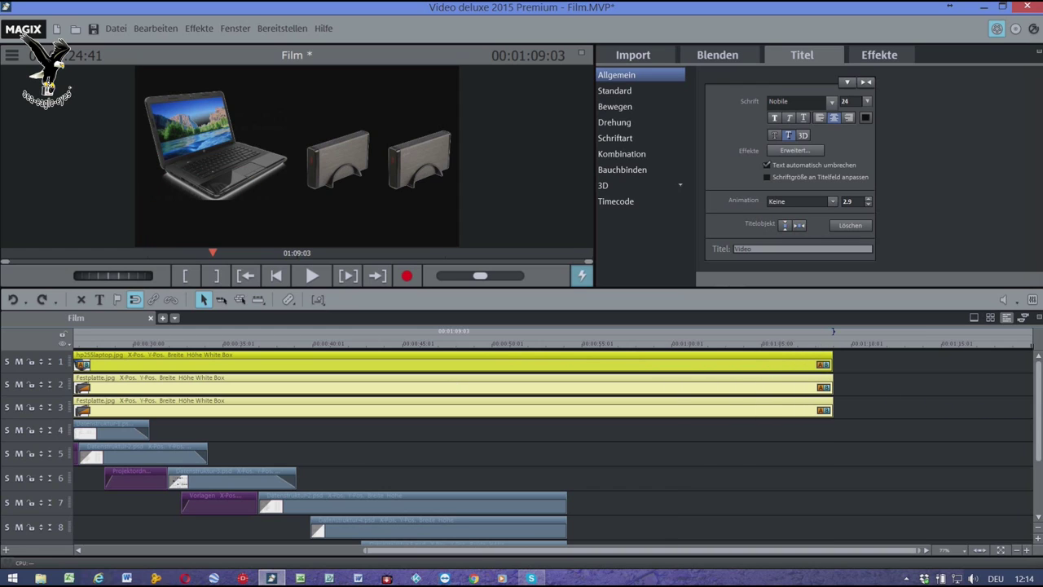
Swap the last two folder window clips, putting Datenstruktur-6 on track 9 with an earlier start and Datenstruktur-5 on track 10.
scroll(1040, 413, "down", 5)
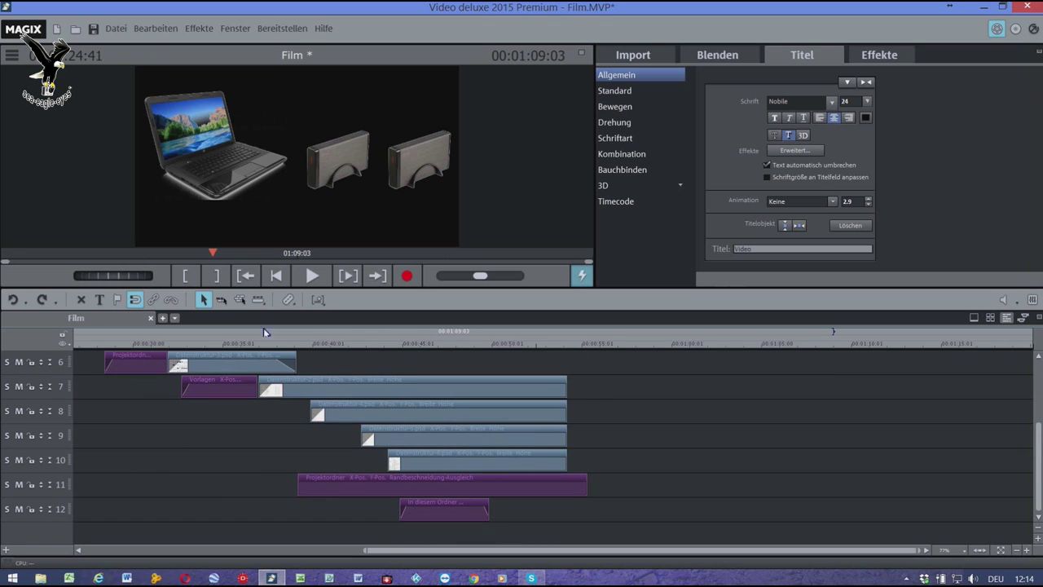
left_click(297, 346)
key("space")
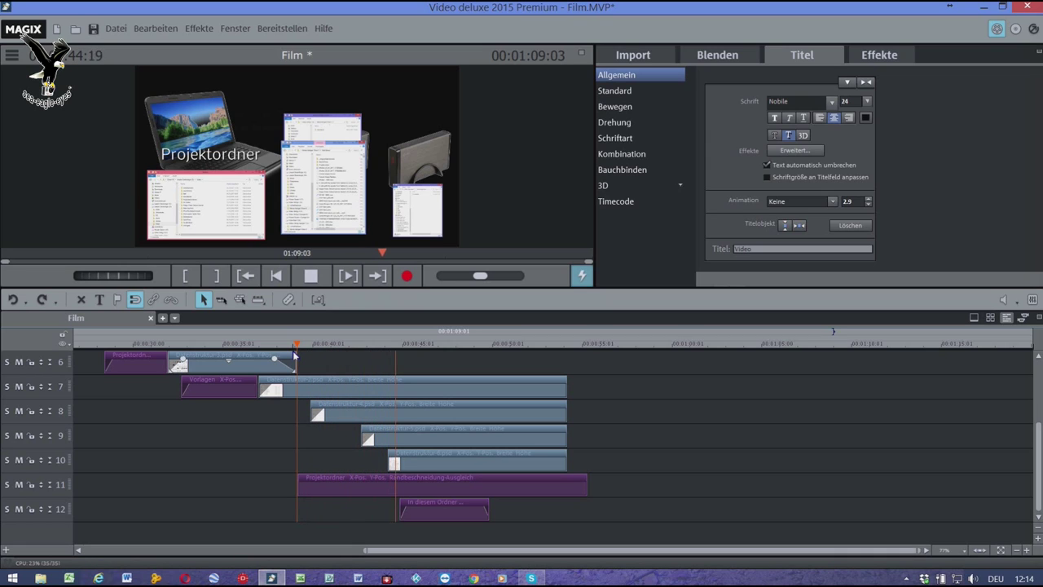
key("space")
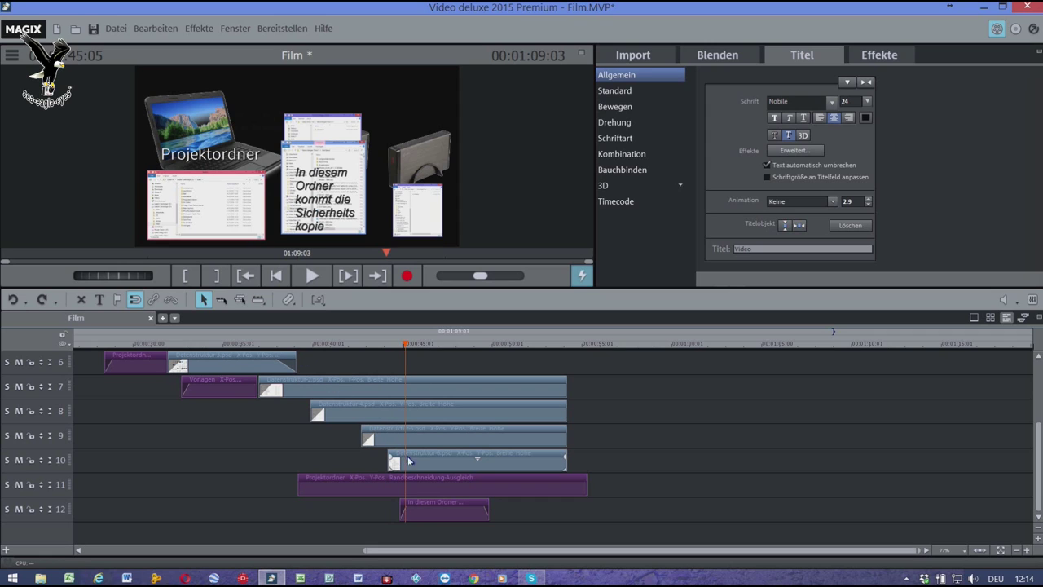
left_click_drag(414, 469, 626, 439)
left_click(465, 446)
left_click_drag(464, 446, 497, 468)
left_click(641, 445)
left_click_drag(641, 445, 419, 430)
Shift the "In diesem Ordner" title and the Datenstruktur-6 clip earlier so the clip starts at about 00:41 and the title just after it.
left_click(436, 512)
left_click_drag(436, 512, 406, 512)
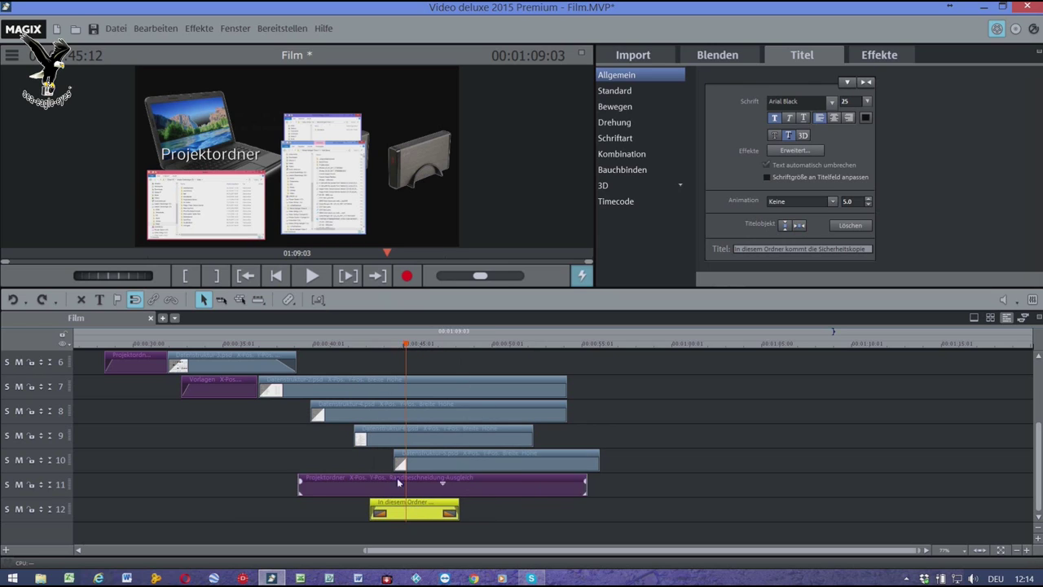
left_click(317, 350)
key("space")
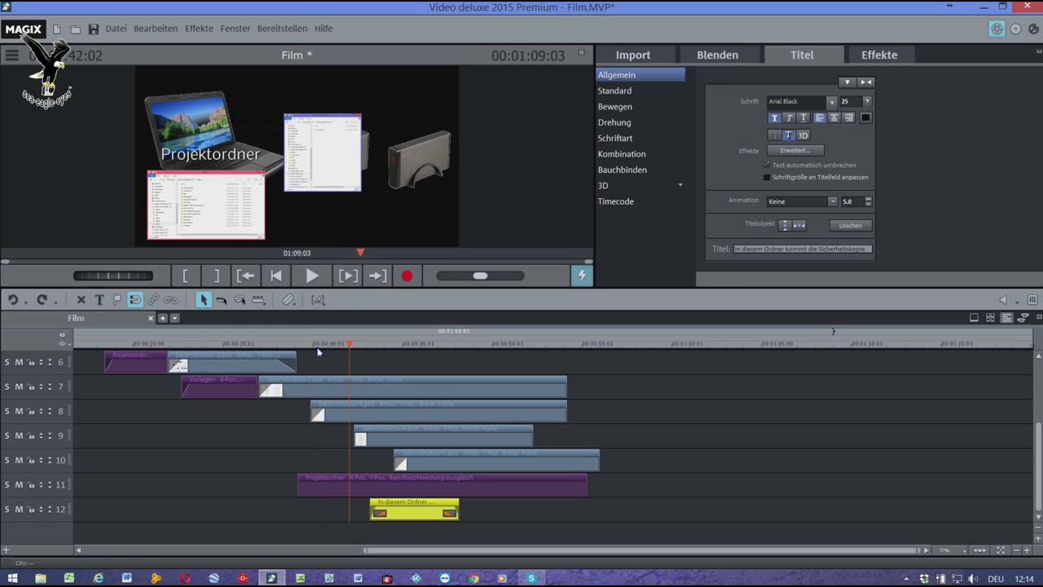
left_click(387, 441)
left_click_drag(387, 441, 367, 440)
left_click_drag(397, 516, 385, 516)
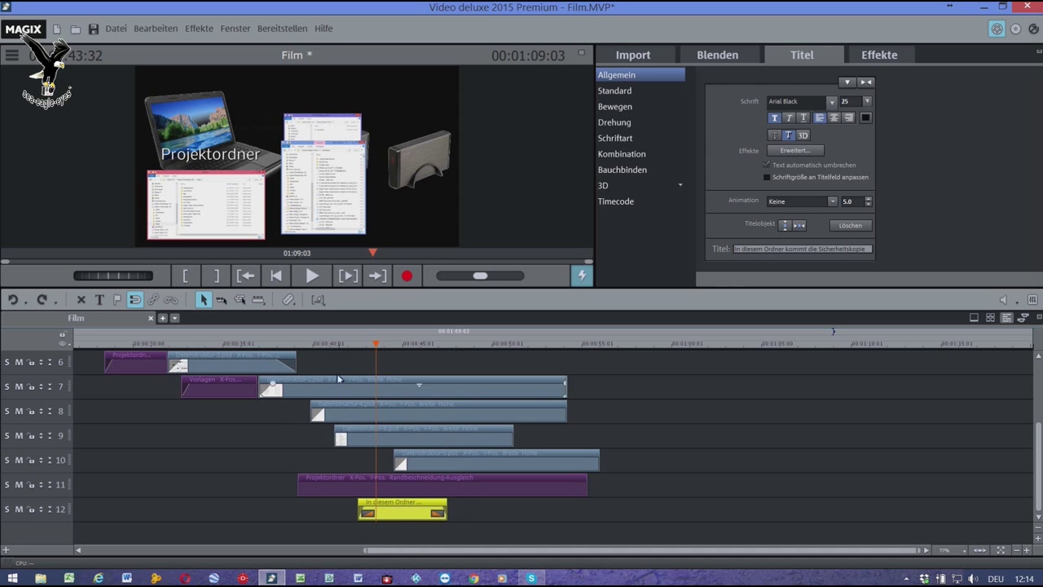
Preview the sequence from about 00:40, and trim the ends of all clips at 00:50:02.
left_click(322, 346)
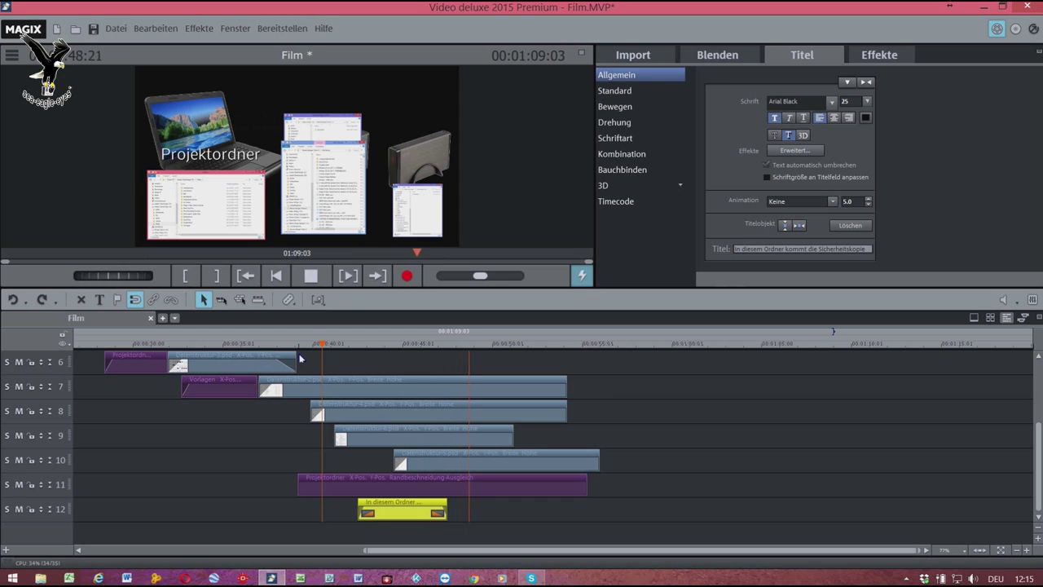
key("space")
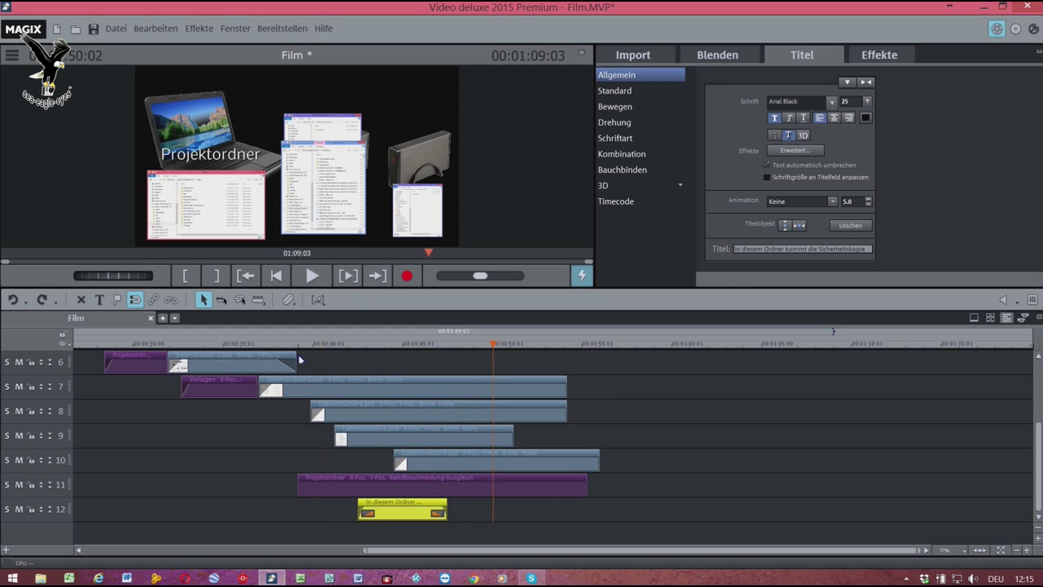
key("ctrl+a")
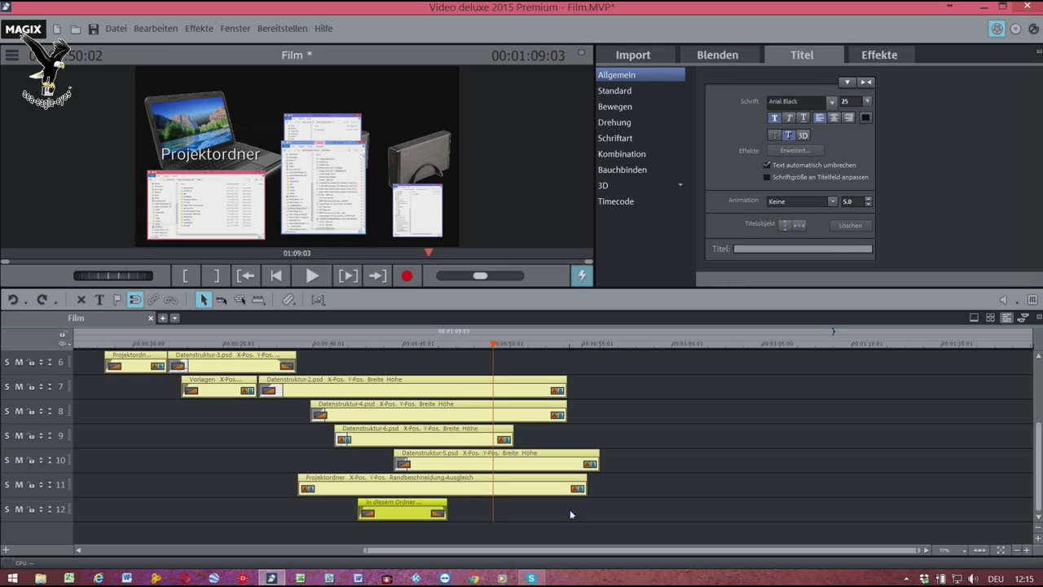
key("u")
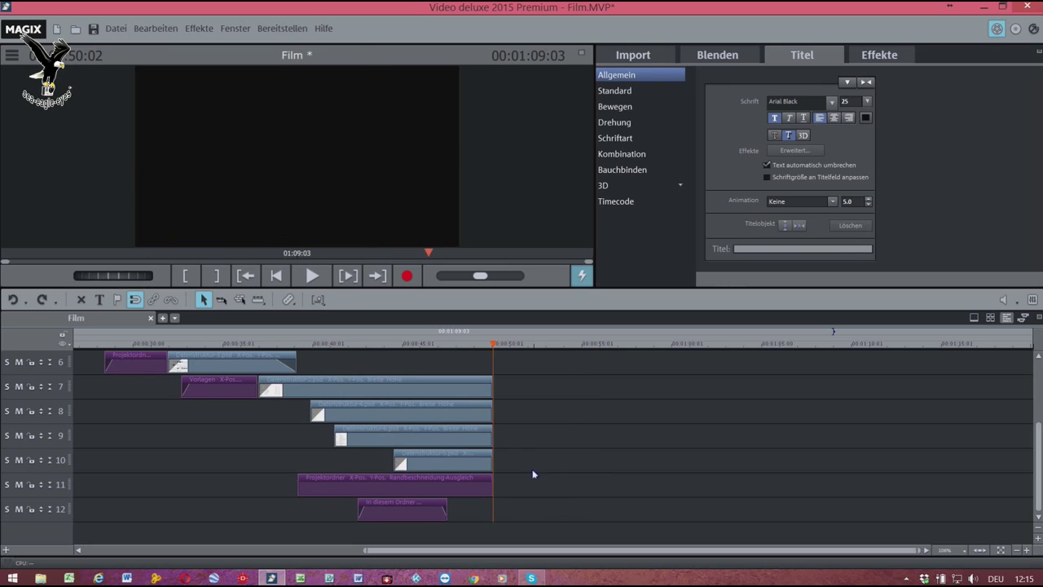
Add empty tracks 13, 14 and 15 below the existing tracks for the Externe, Spiegel and arrow clips.
left_click_drag(493, 346, 436, 345)
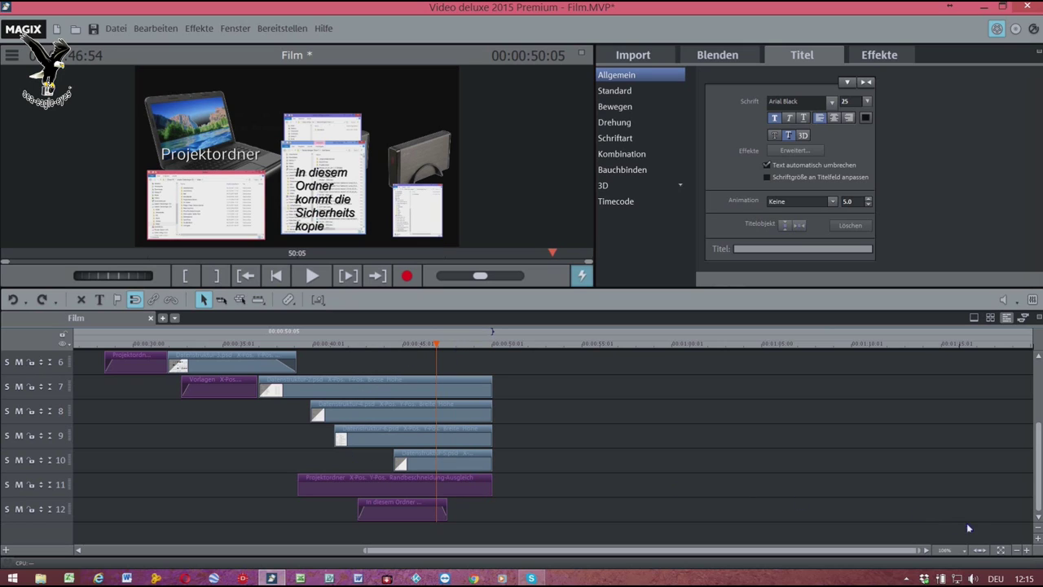
left_click(981, 550)
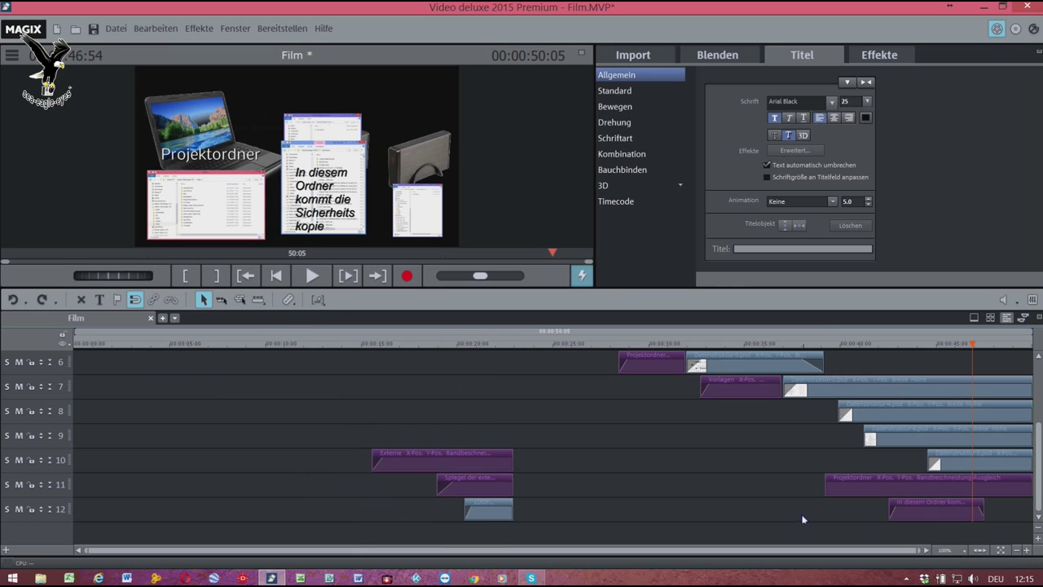
left_click(425, 346)
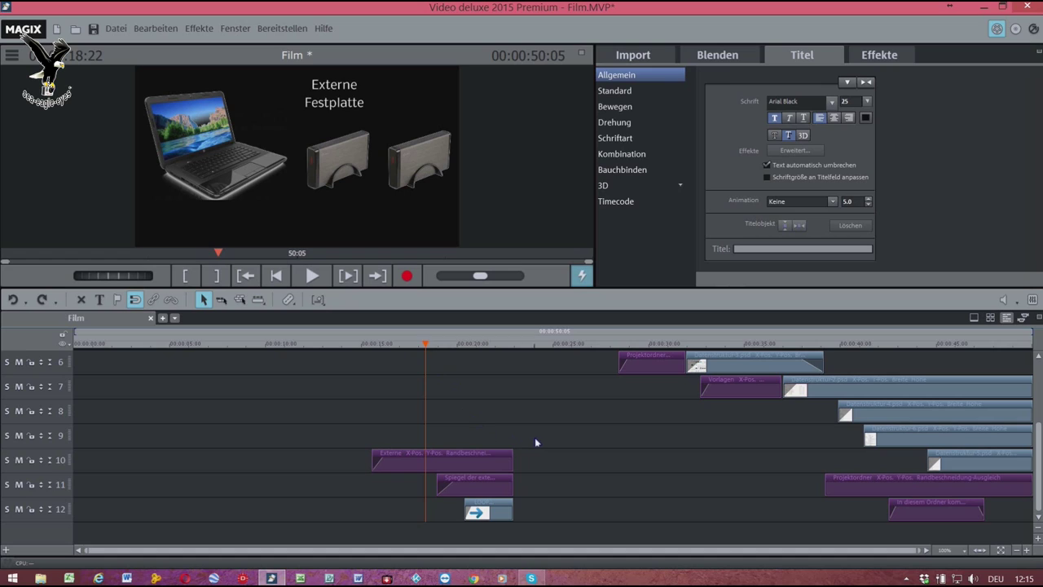
left_click_drag(516, 483, 521, 426)
left_click(6, 550)
left_click_drag(1040, 462, 1040, 489)
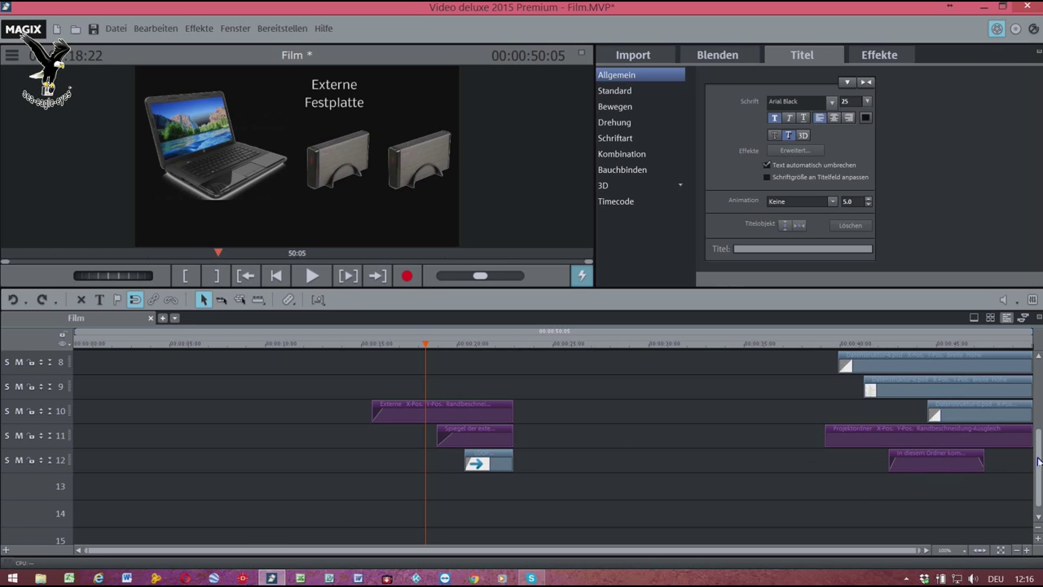
left_click_drag(1040, 461, 1040, 471)
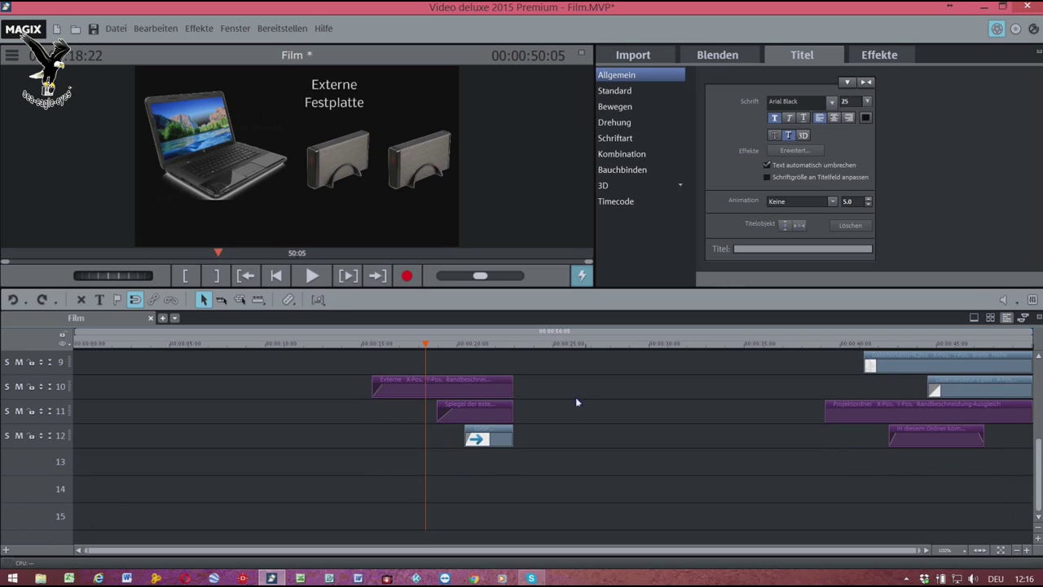
Move the Externe title, the Spiegel der externen title and the arrow clip together to tracks 13 to 15, starting at 00:16:06.
left_click(514, 344)
left_click_drag(435, 444, 428, 470)
left_click_drag(481, 395, 490, 471)
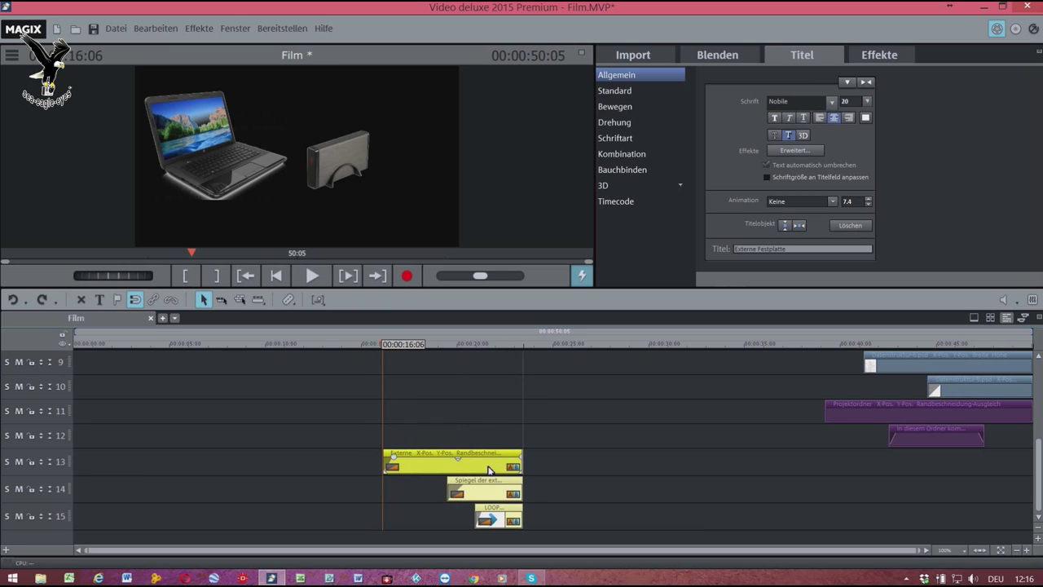
Extend the Externe and Spiegel der externen titles on tracks 13 and 14 to the end of the film, leaving out the arrow clip.
left_click_drag(557, 462, 513, 497)
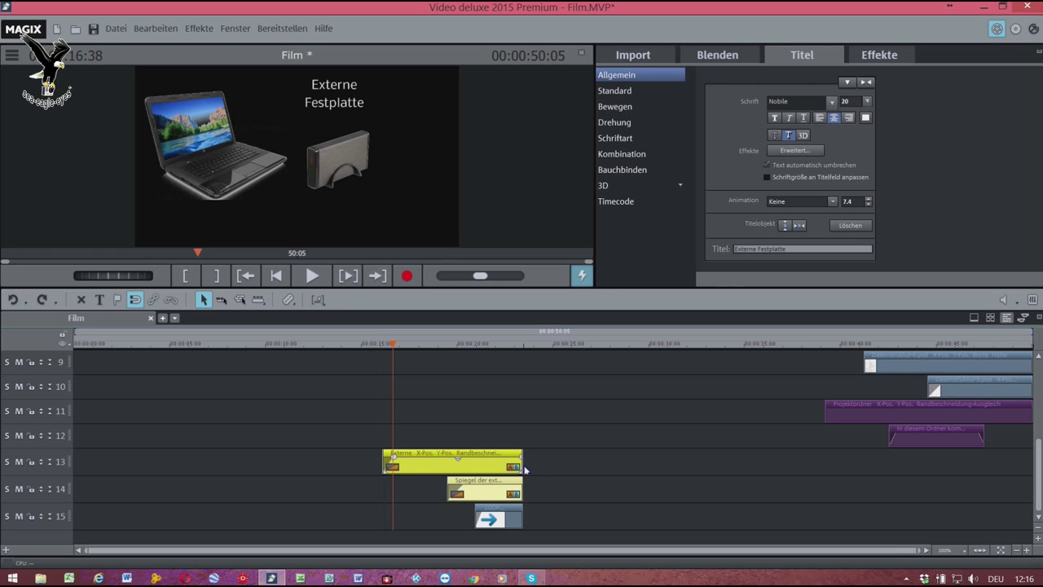
left_click(526, 472)
left_click_drag(540, 464, 554, 481)
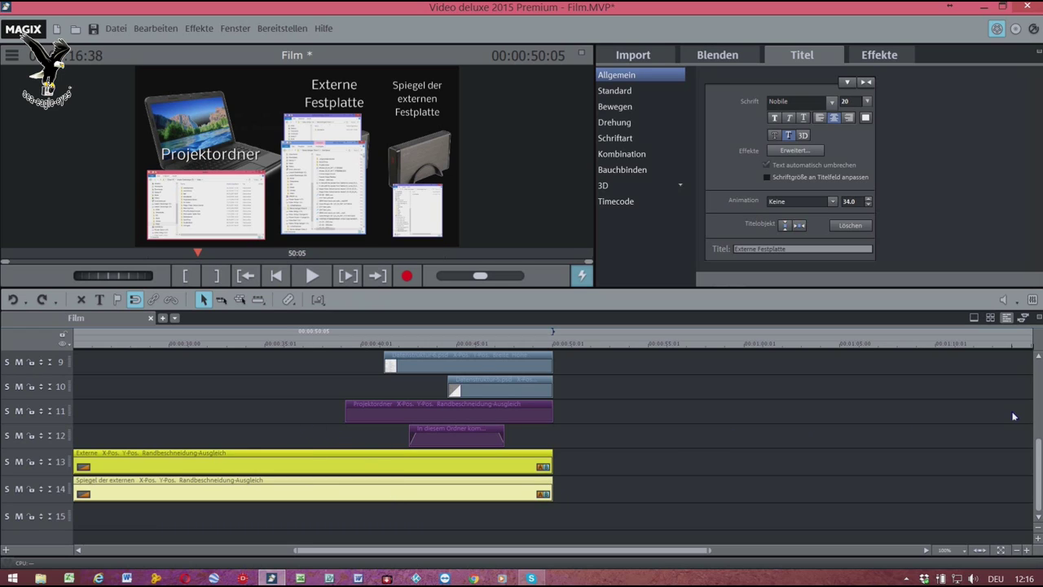
Play the whole film from its beginning to check the timing across all tracks.
left_click(979, 551)
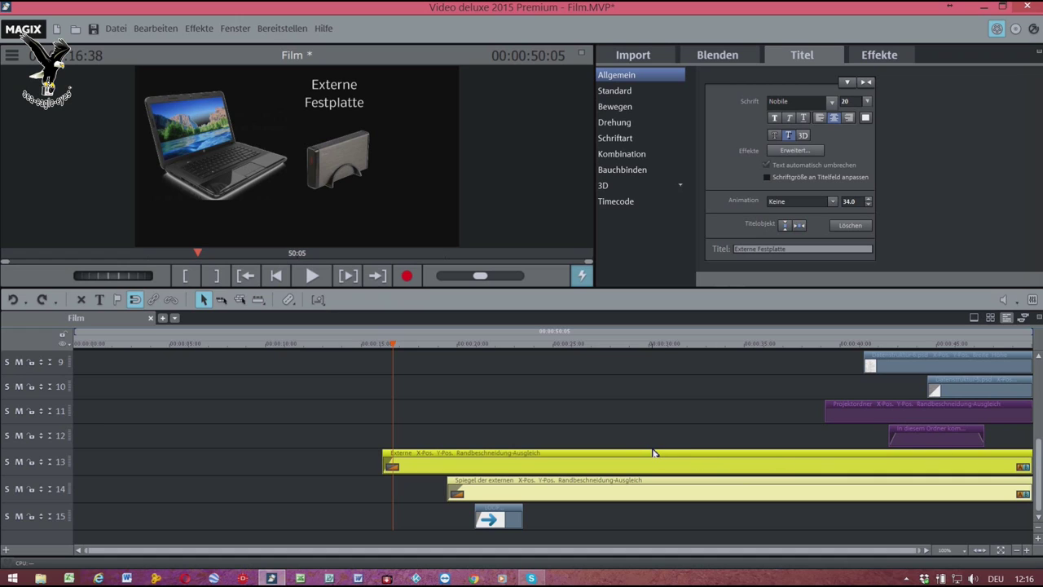
scroll(653, 452, "down", 3)
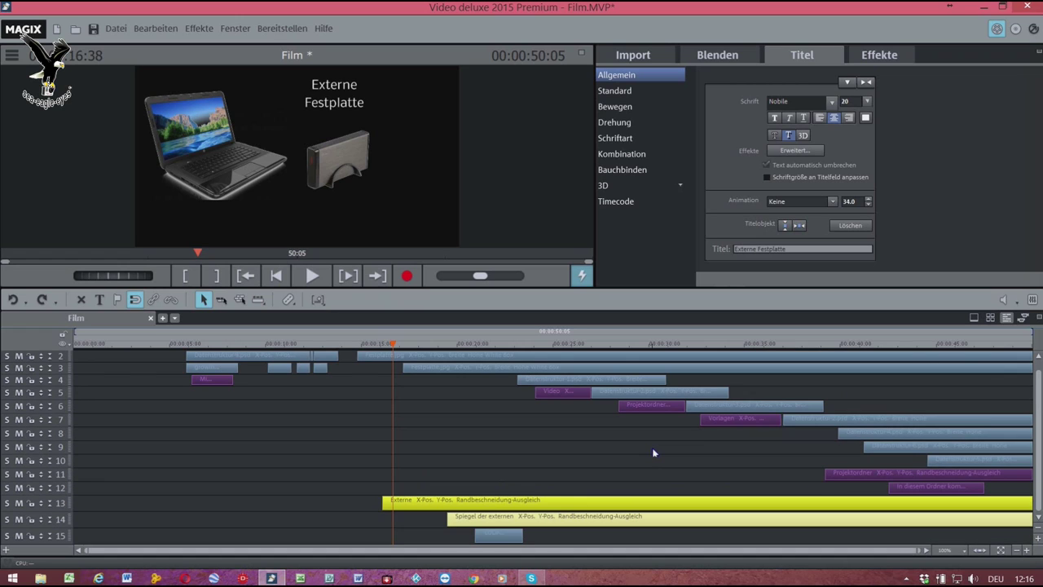
scroll(654, 453, "down", 1)
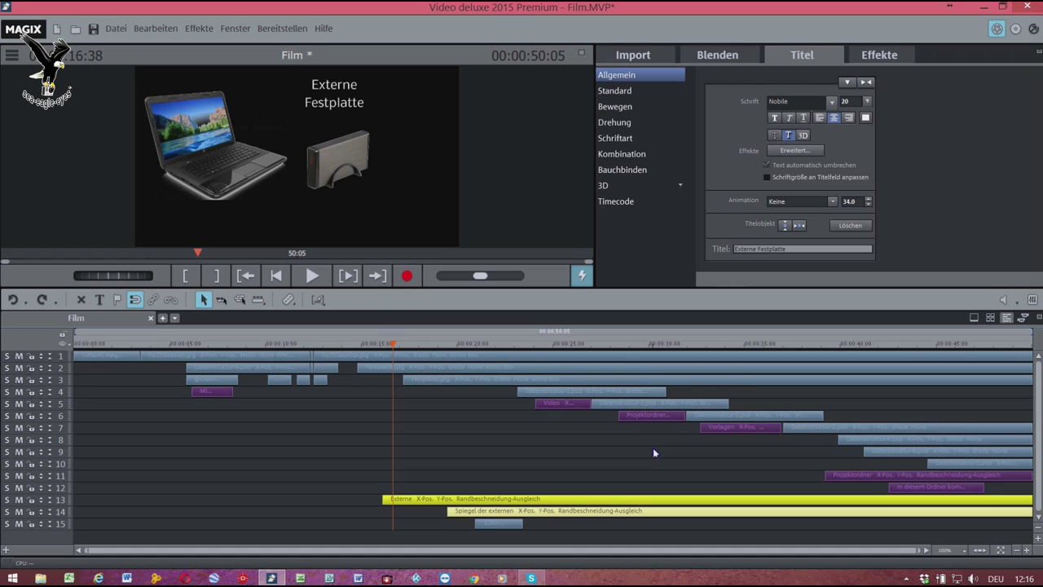
left_click(276, 278)
left_click(312, 276)
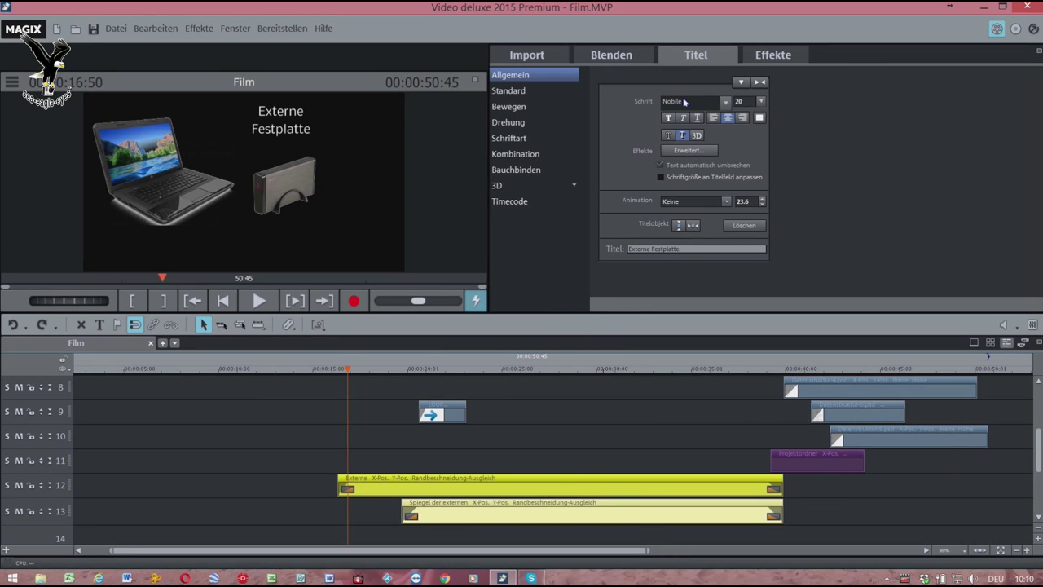
Insert the standard "Text erscheint" title template on tracks 12 and 13 directly after the two long titles, without changing the selected objects.
left_click(519, 93)
left_click_drag(599, 120, 610, 124)
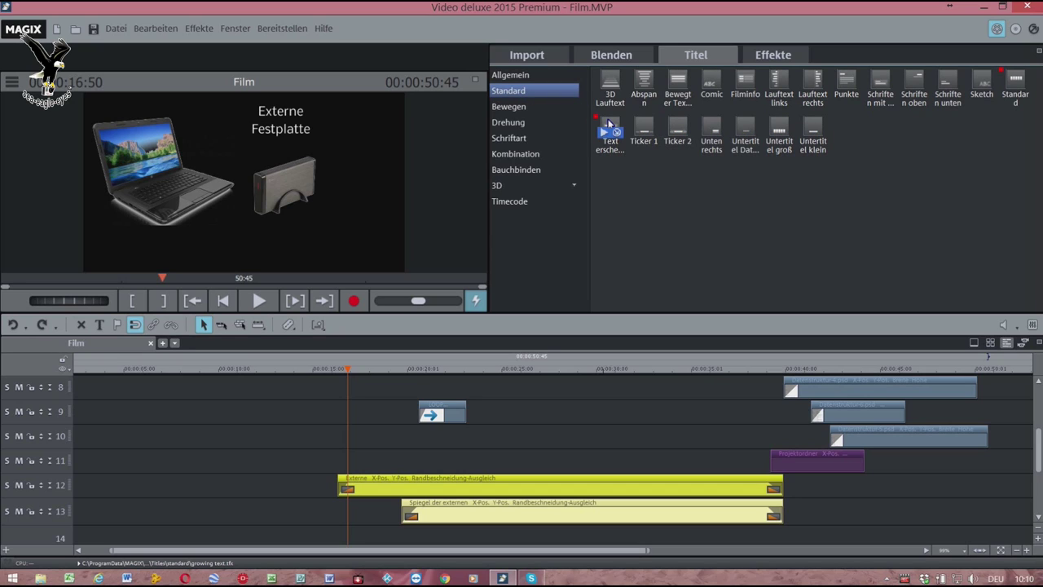
left_click_drag(610, 124, 827, 494)
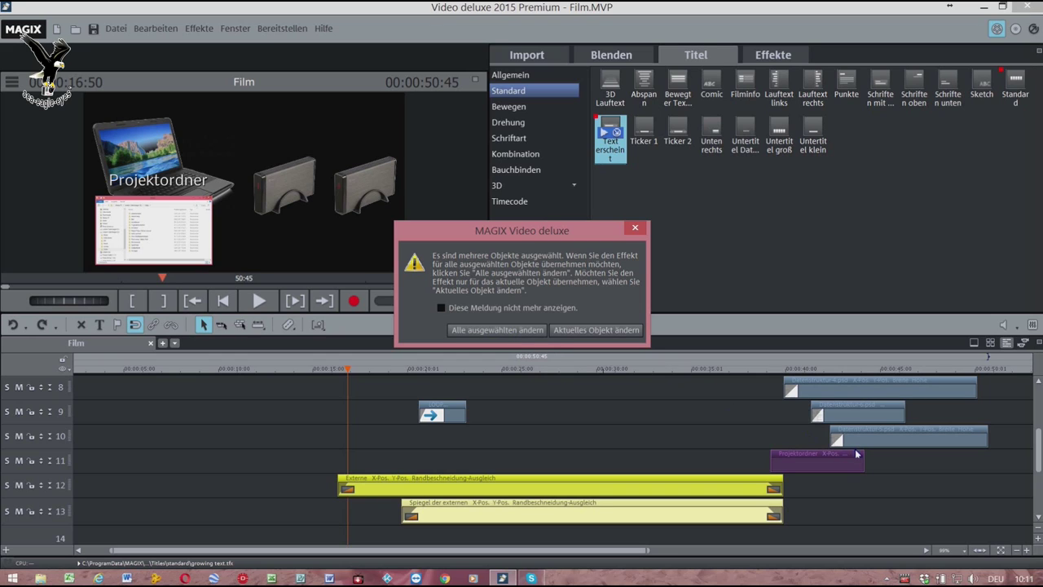
left_click(635, 231)
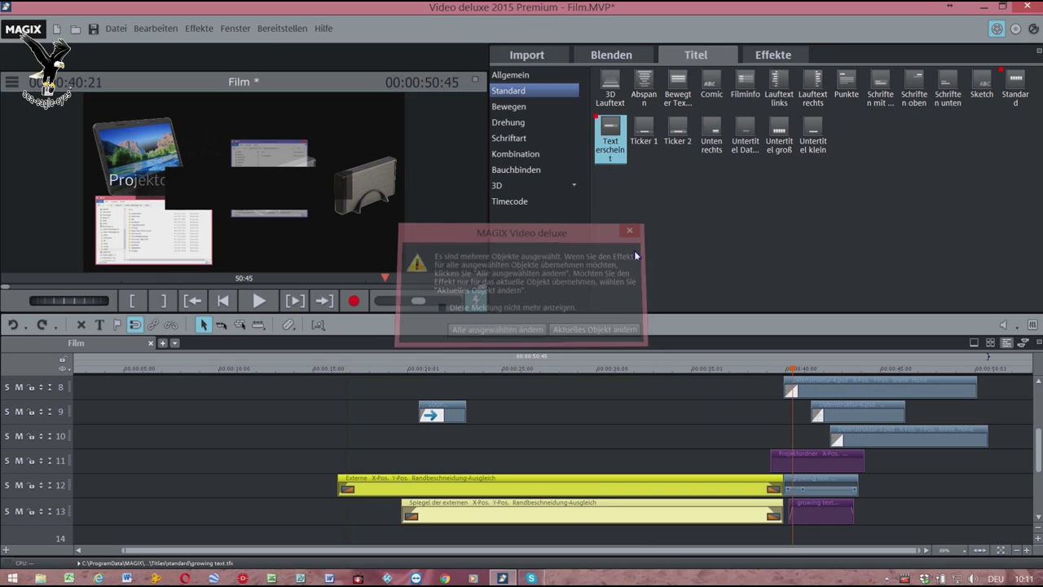
left_click(824, 493)
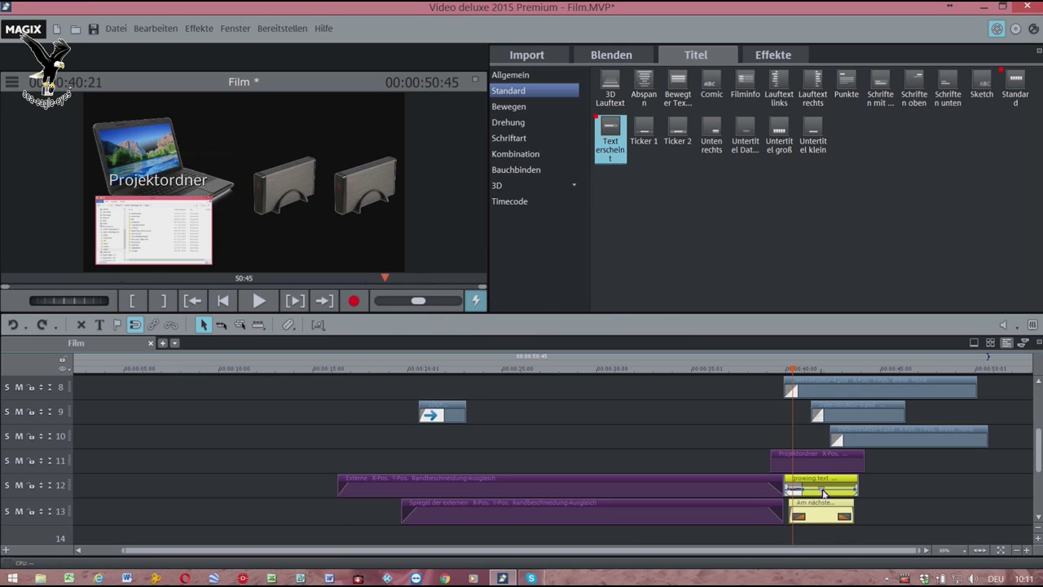
Replace the sample text of the new title on track 13 with "Erstelle folgende Ordner".
double_click(822, 515)
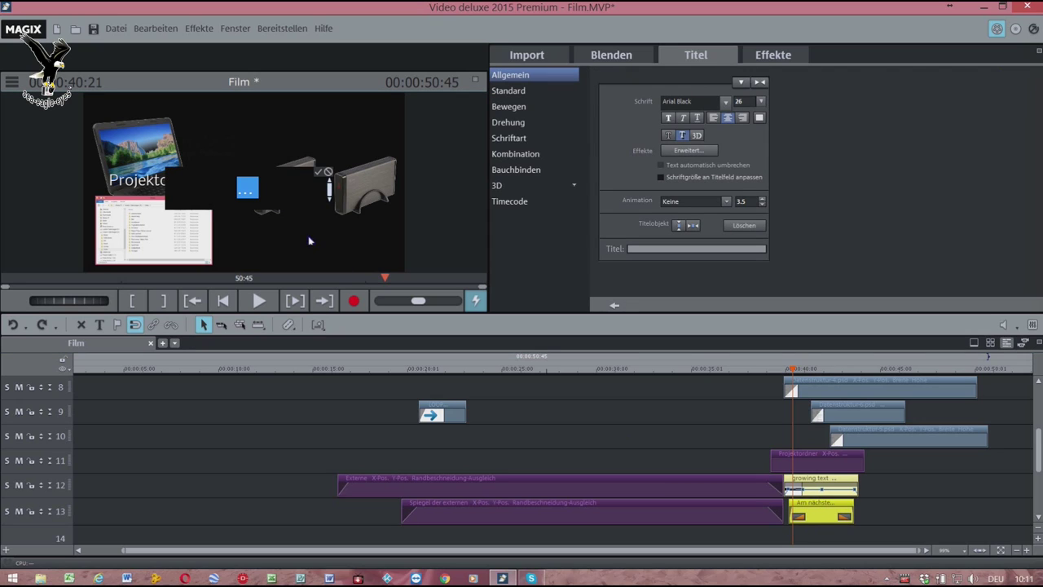
type("Er")
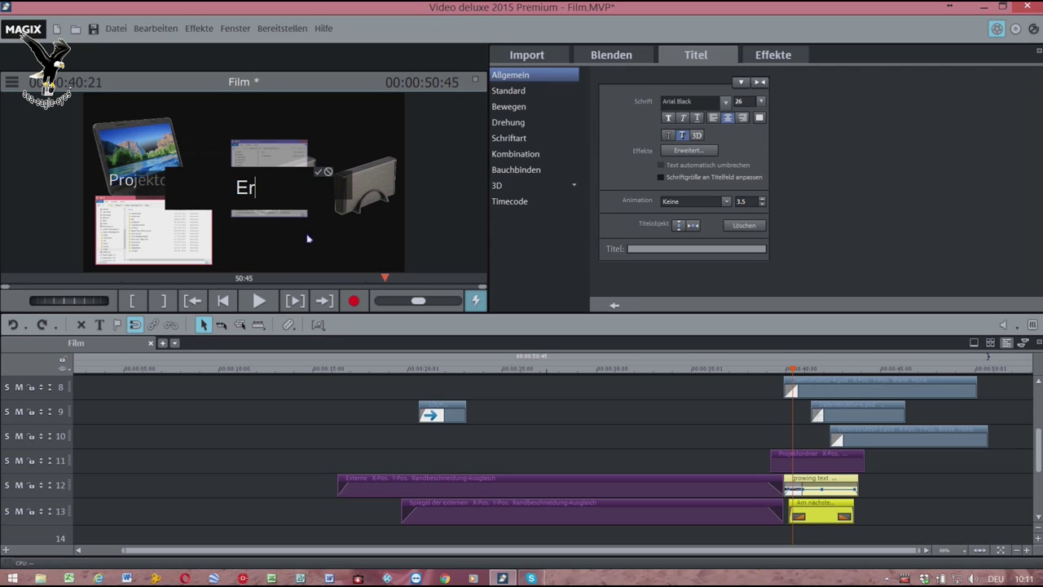
type("stelle ")
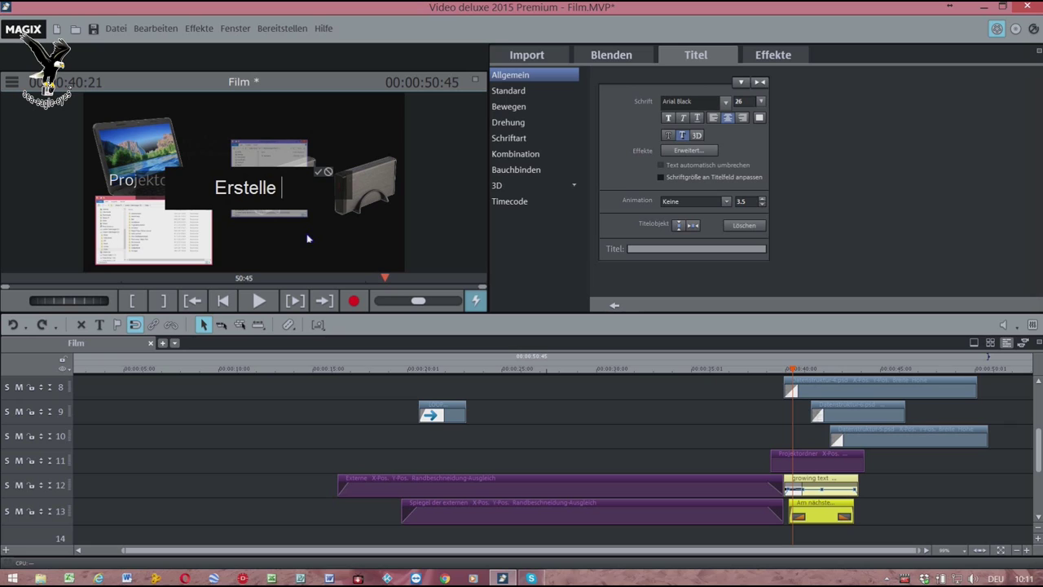
type("folgende Ordner")
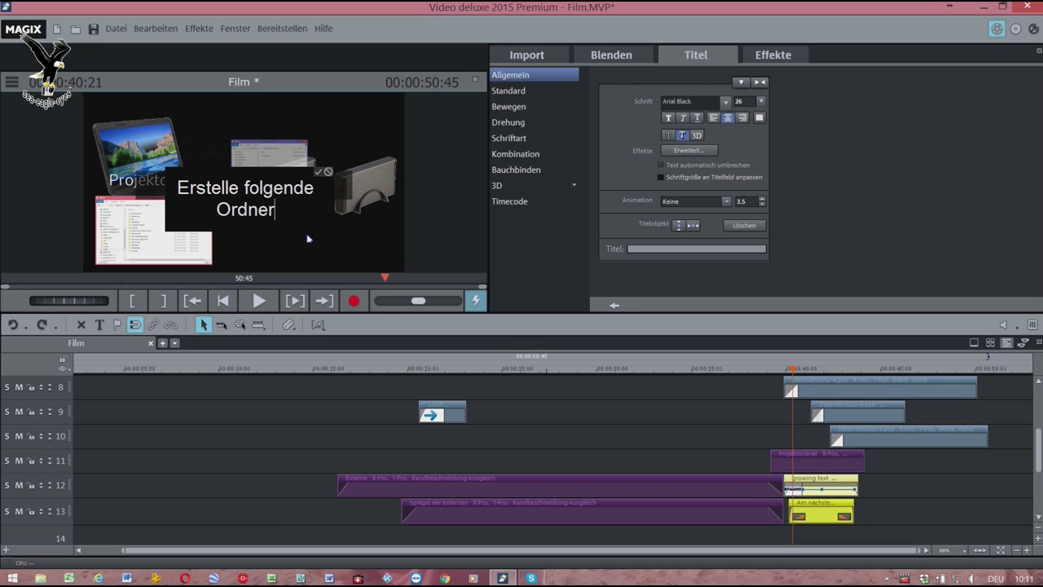
left_click(538, 251)
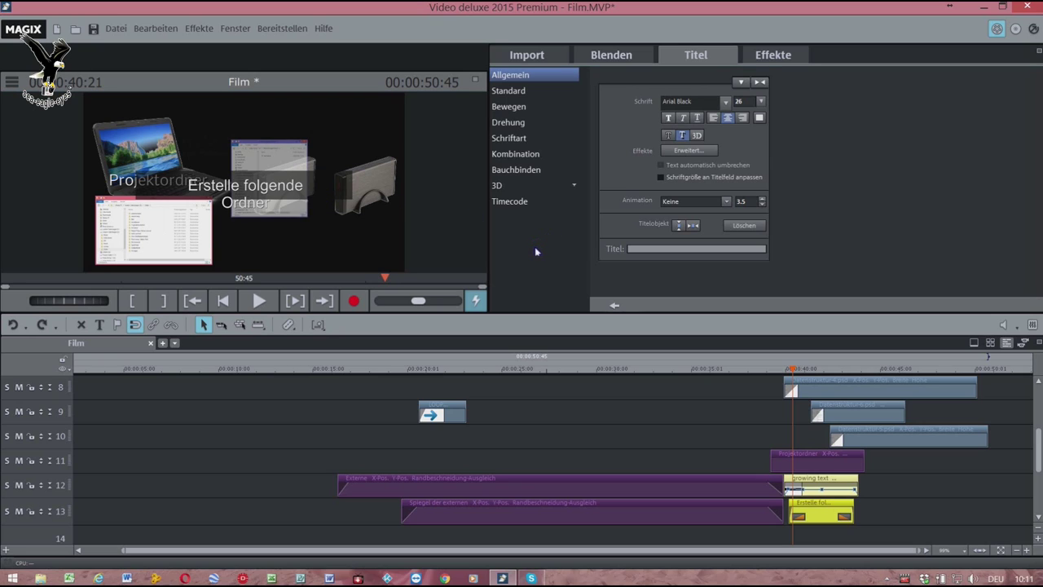
Set the font size of the "Erstelle folgende Ordner" title to 20.
left_click(281, 199)
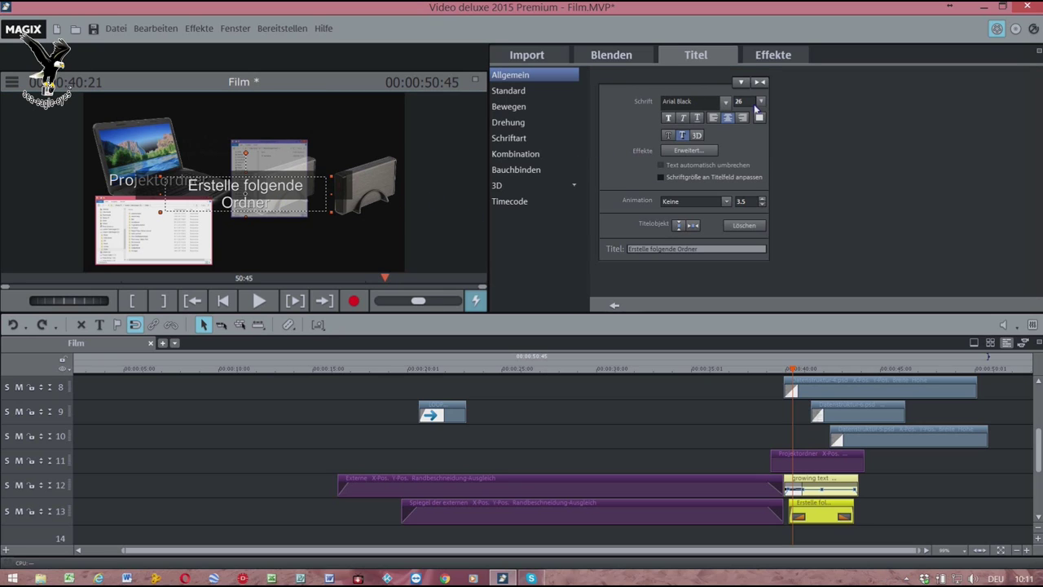
double_click(282, 199)
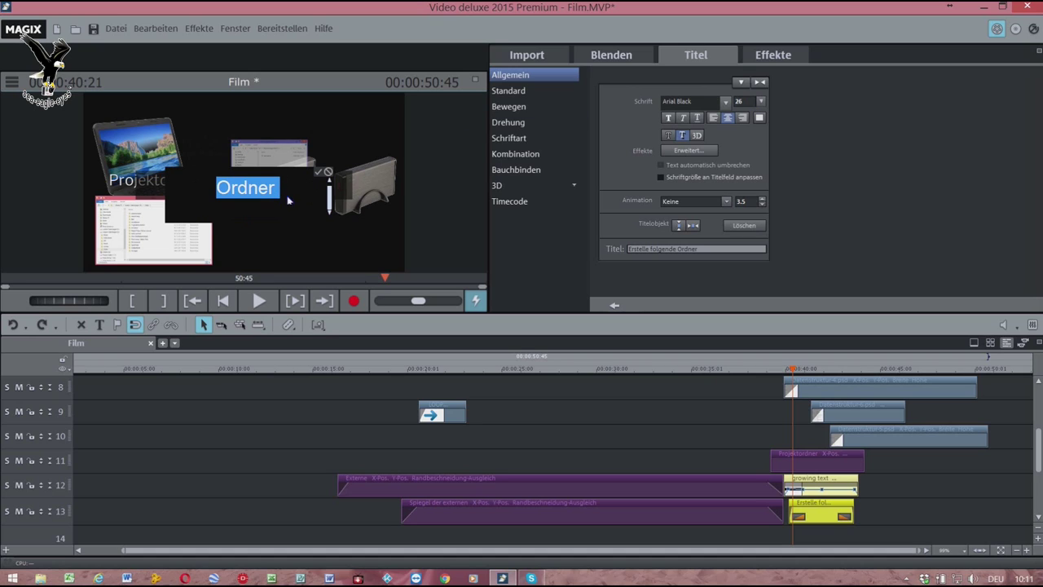
left_click(751, 103)
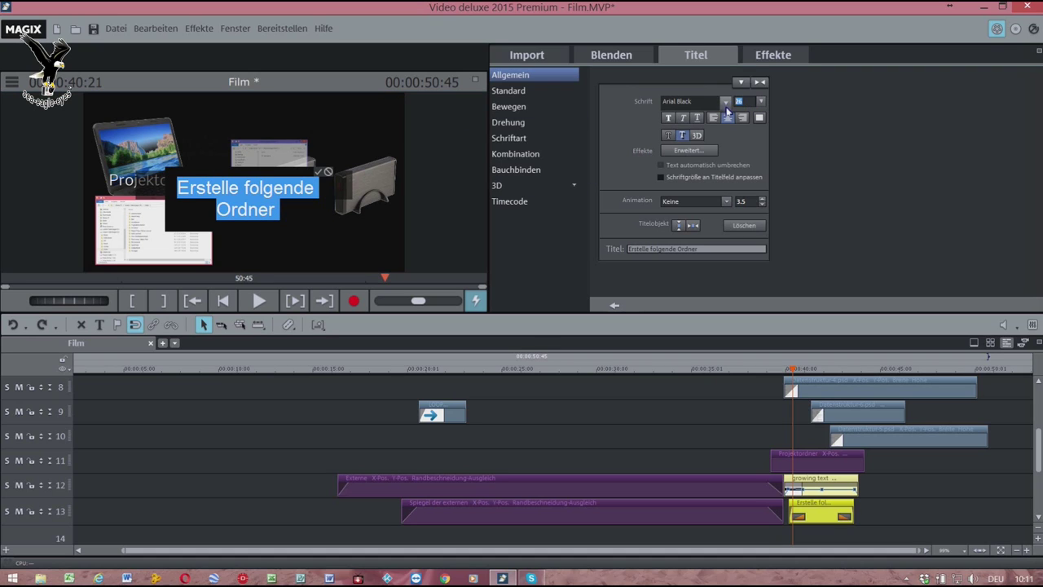
type("2")
type("0")
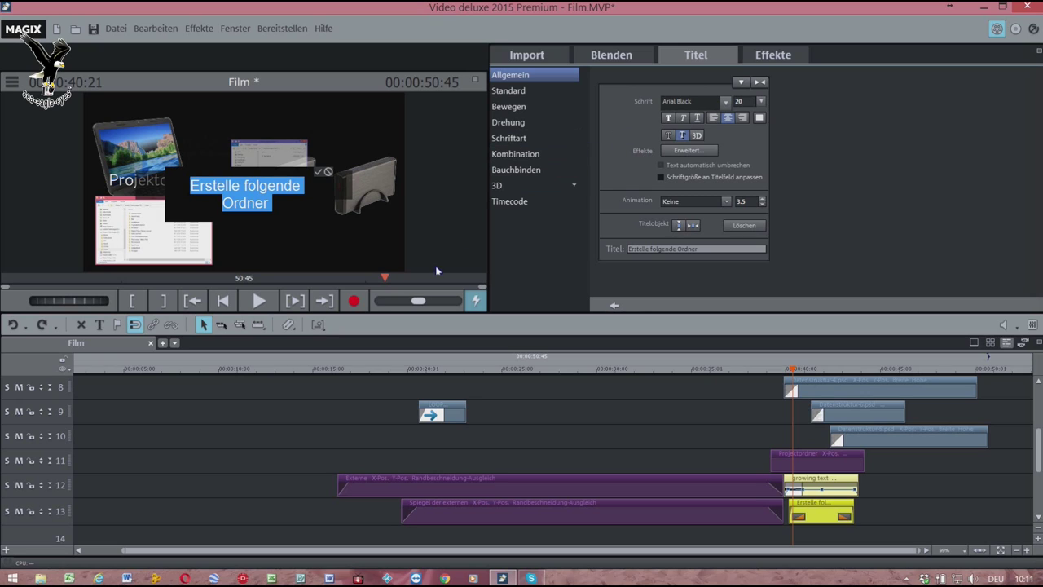
Accept the title text and move the growing text object on track 12 above the folder window, to position 688 Links and -376 Oben.
left_click(323, 179)
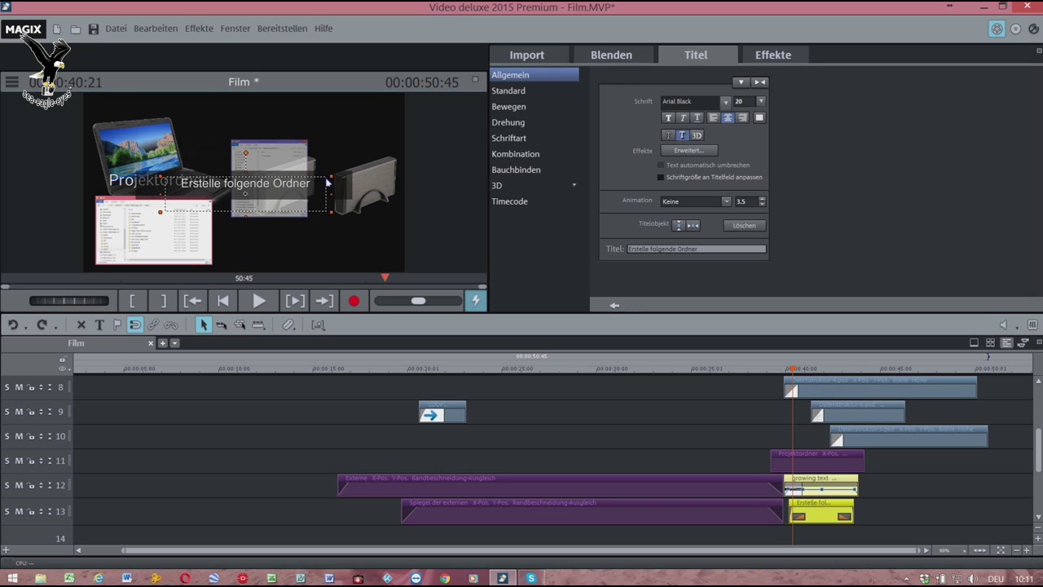
left_click_drag(280, 194, 282, 196)
left_click(530, 250)
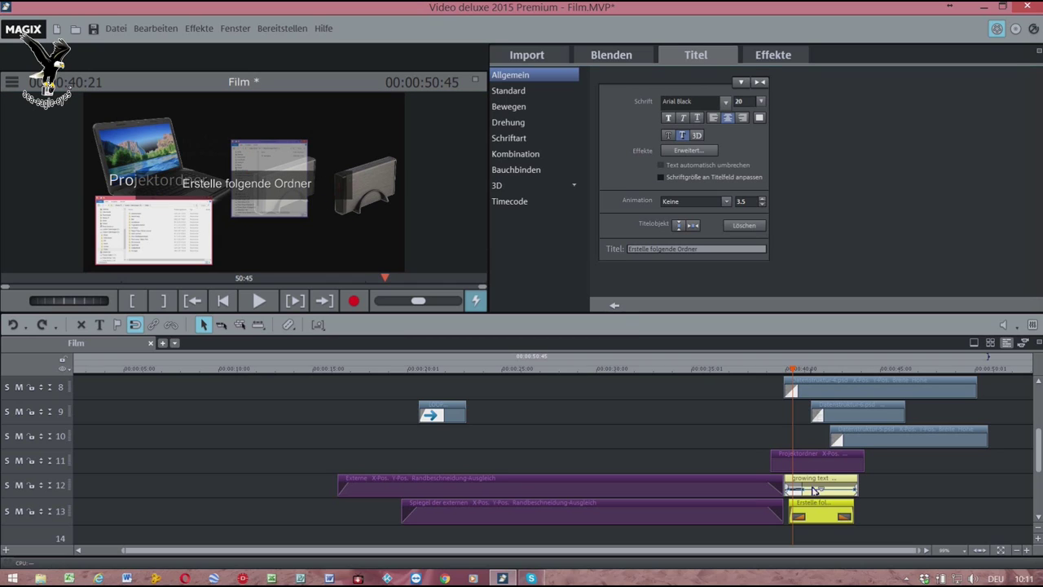
left_click(762, 56)
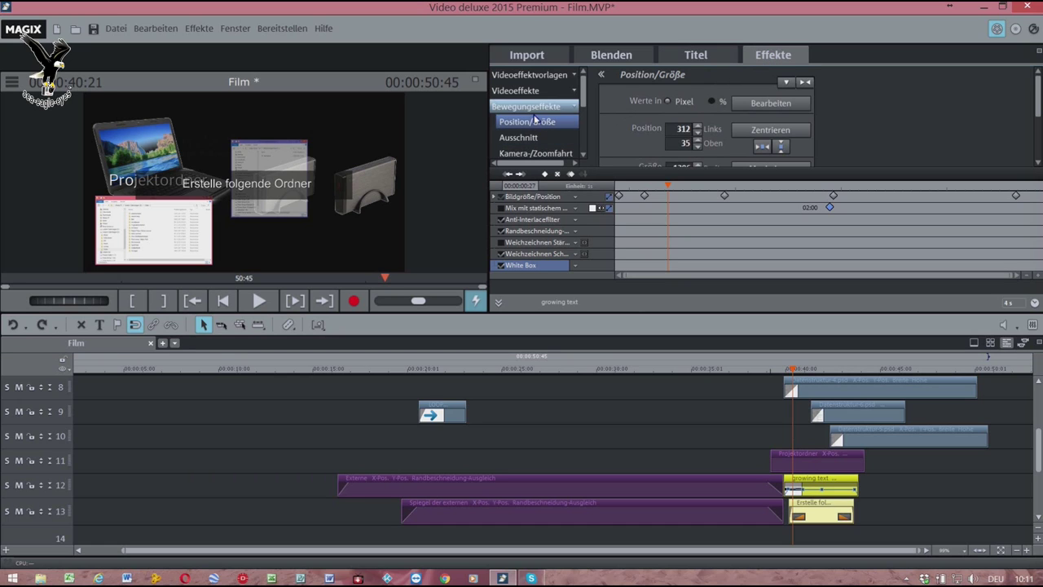
left_click(769, 105)
left_click_drag(331, 245, 379, 180)
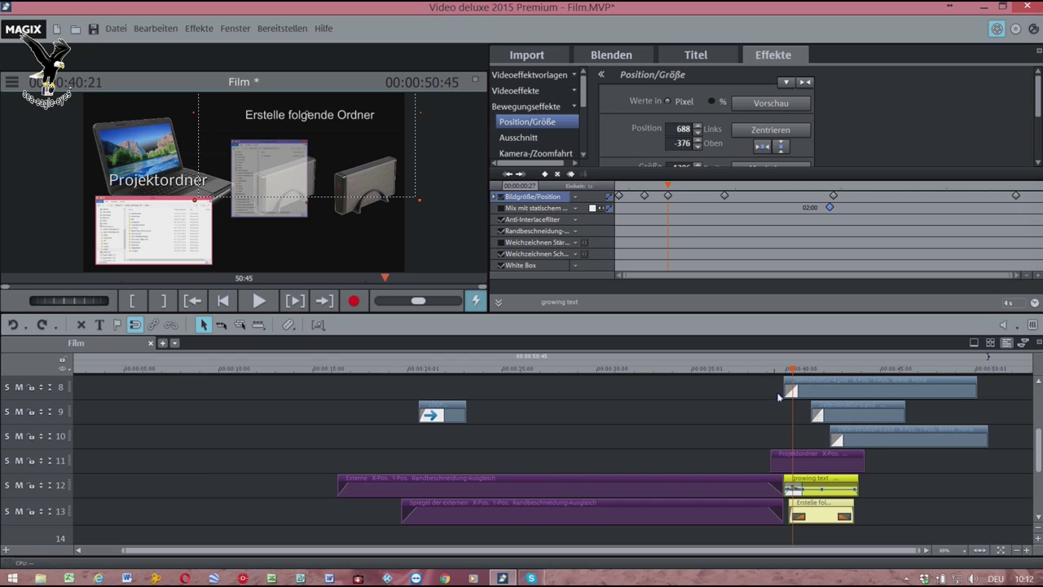
left_click(771, 103)
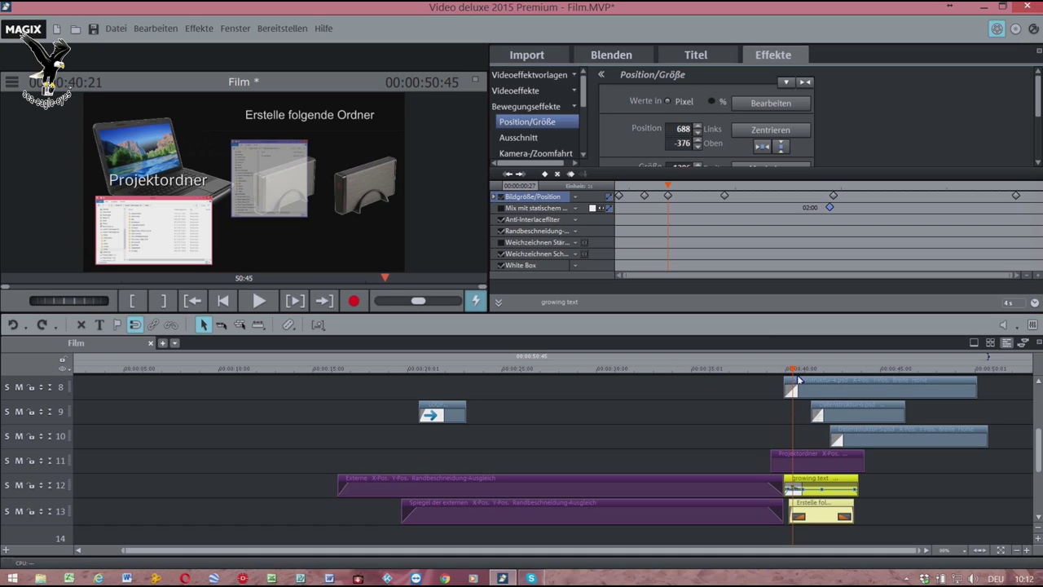
Check the text position at 00:00:43:39, delete the growing text and "Erstelle folgende Ordner" objects from tracks 12 and 13, and return to the title templates.
left_click_drag(796, 374, 855, 380)
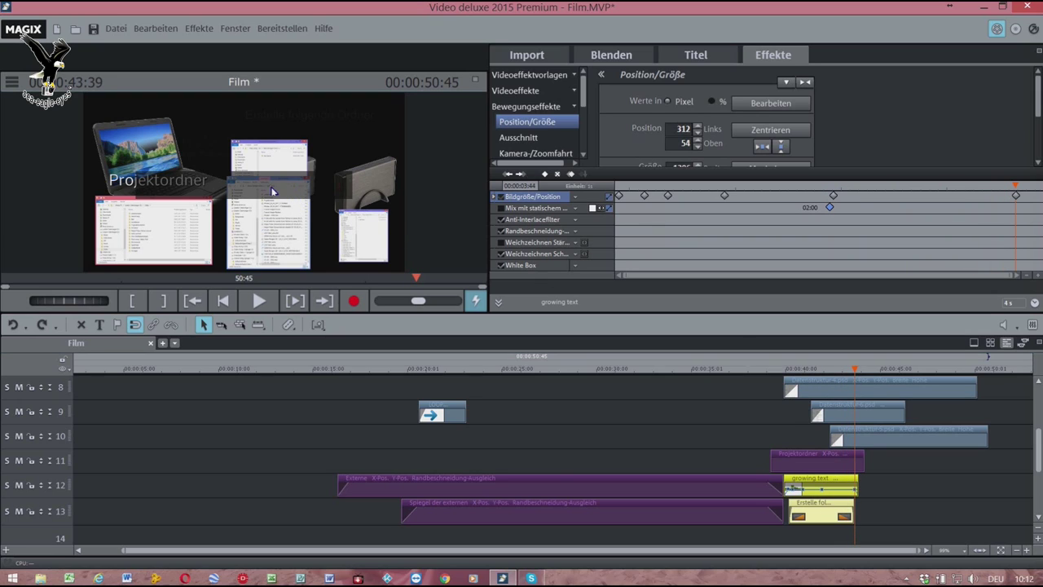
left_click(831, 490)
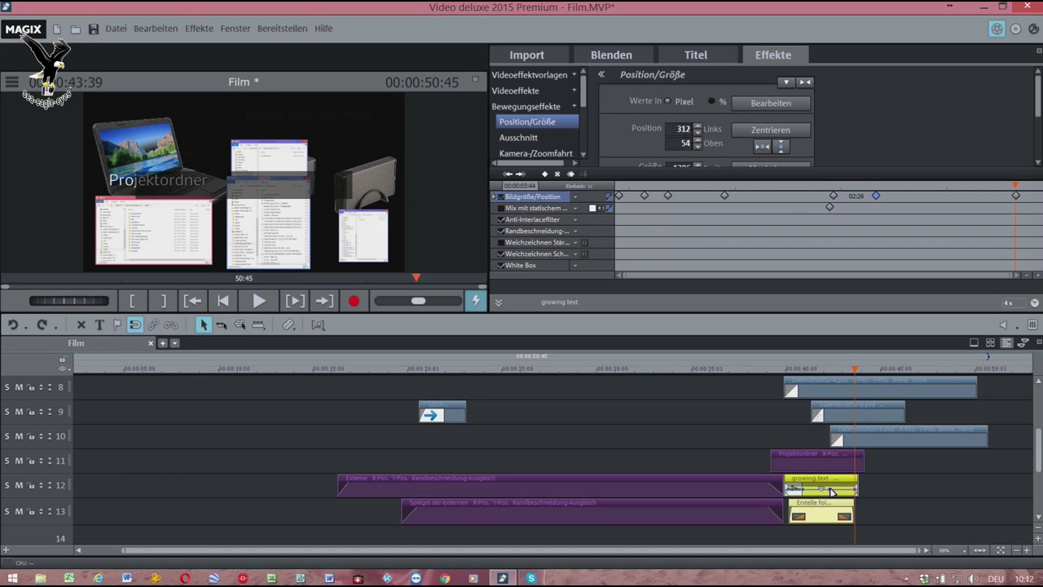
left_click(822, 521)
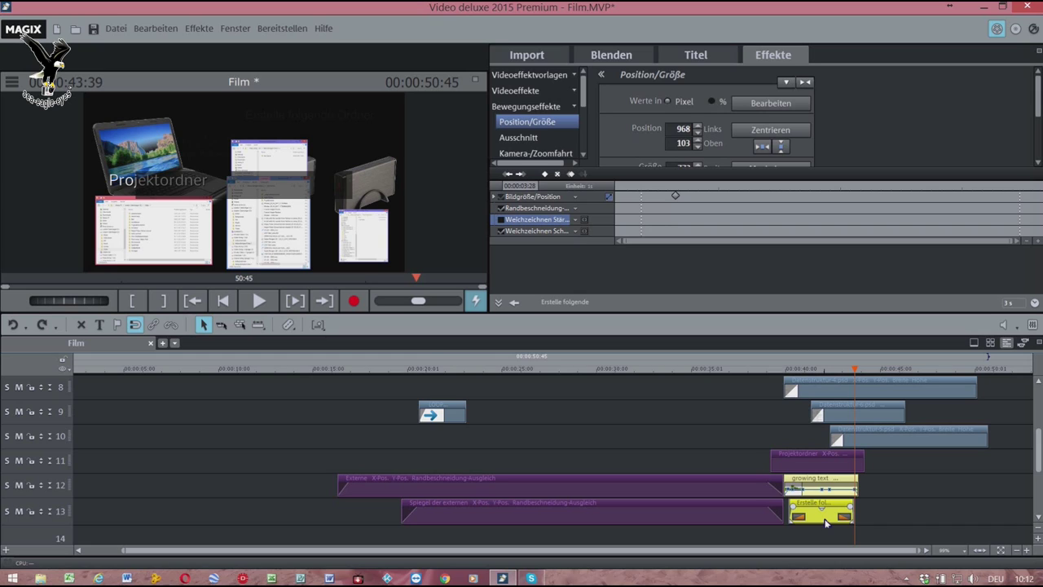
key("Delete")
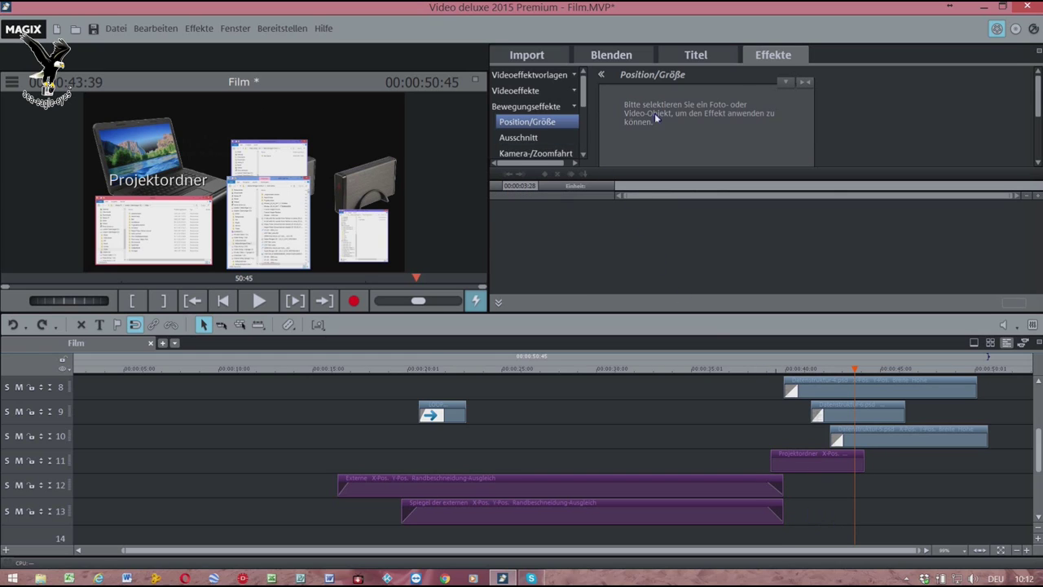
left_click(698, 57)
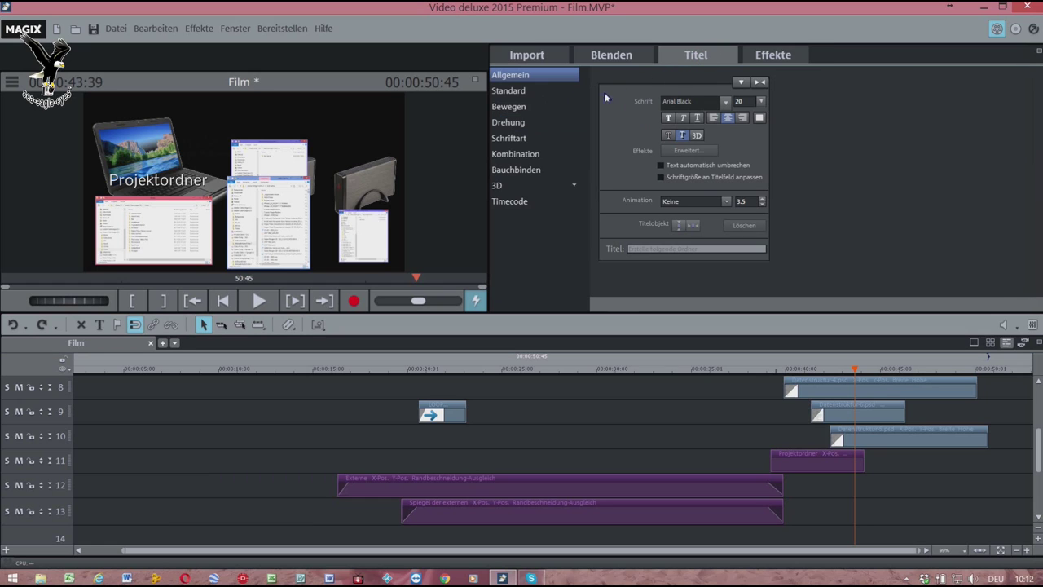
Add the moving title "Rechts" to track 12 directly after the "Externe" title, with the text "Erstelle folgende Ordner.".
left_click(513, 109)
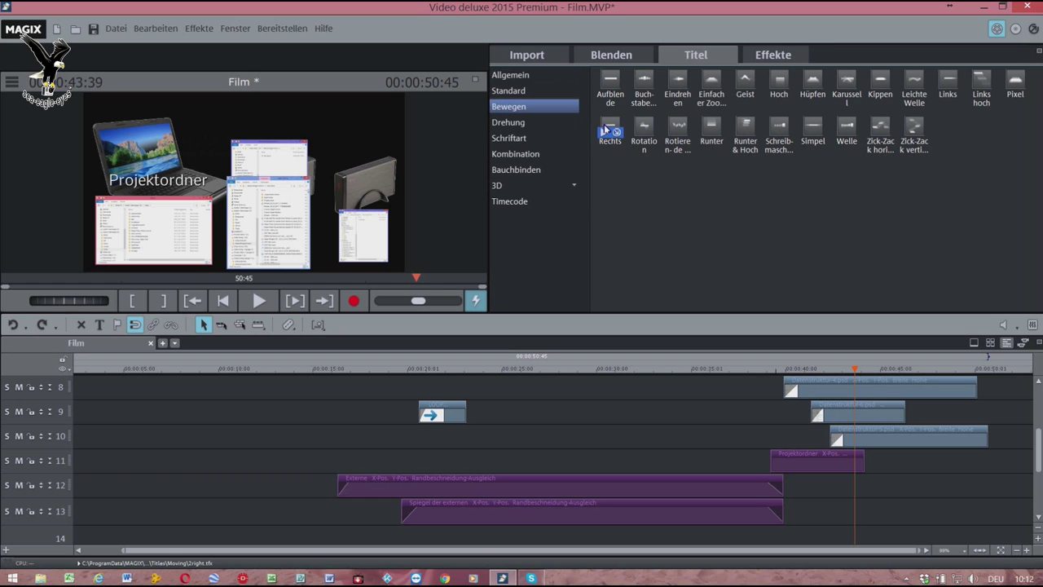
left_click_drag(607, 128, 834, 485)
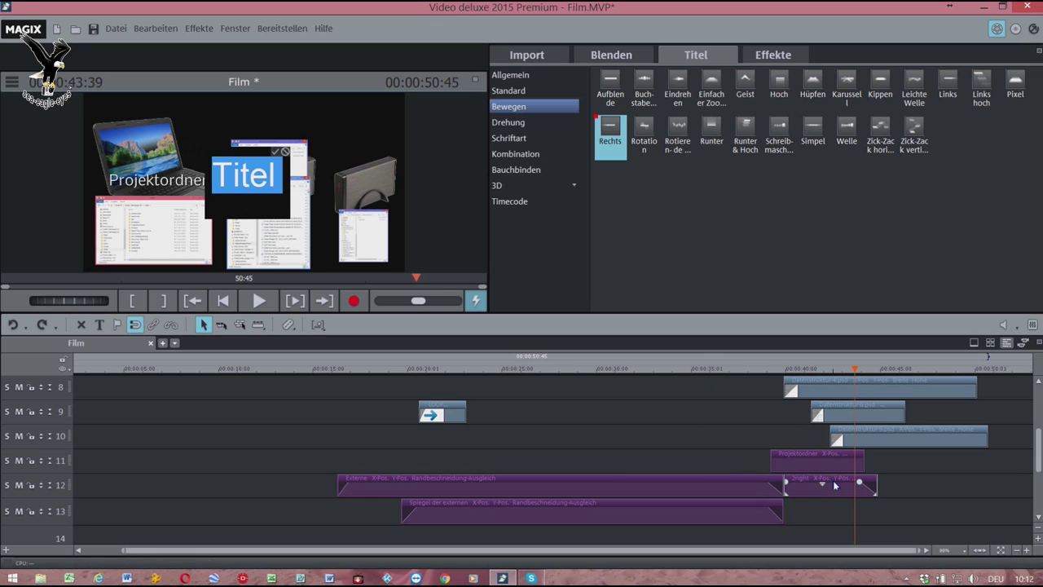
type("Erstelle folgen")
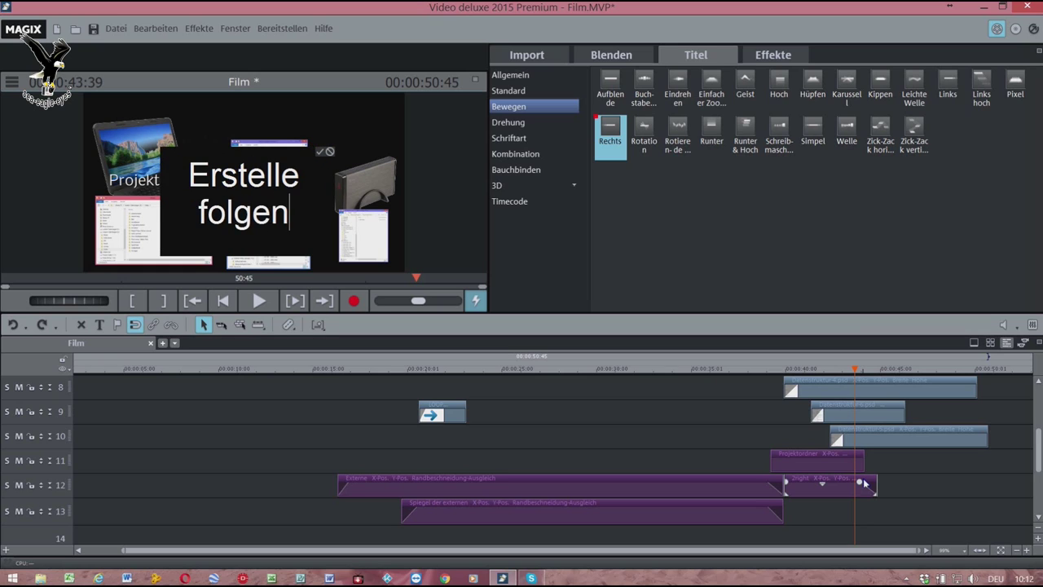
type("de Or")
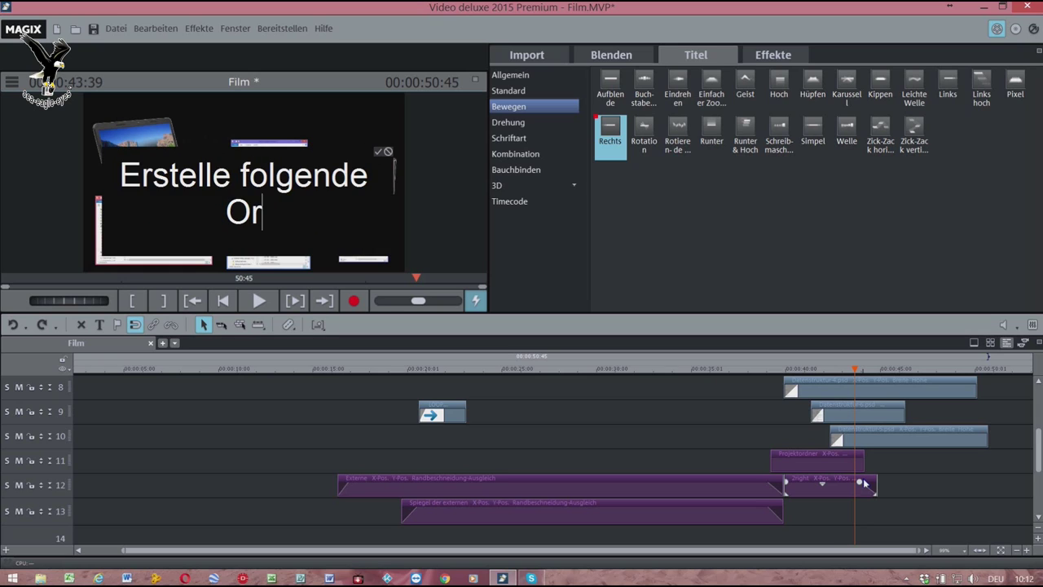
type("dner.")
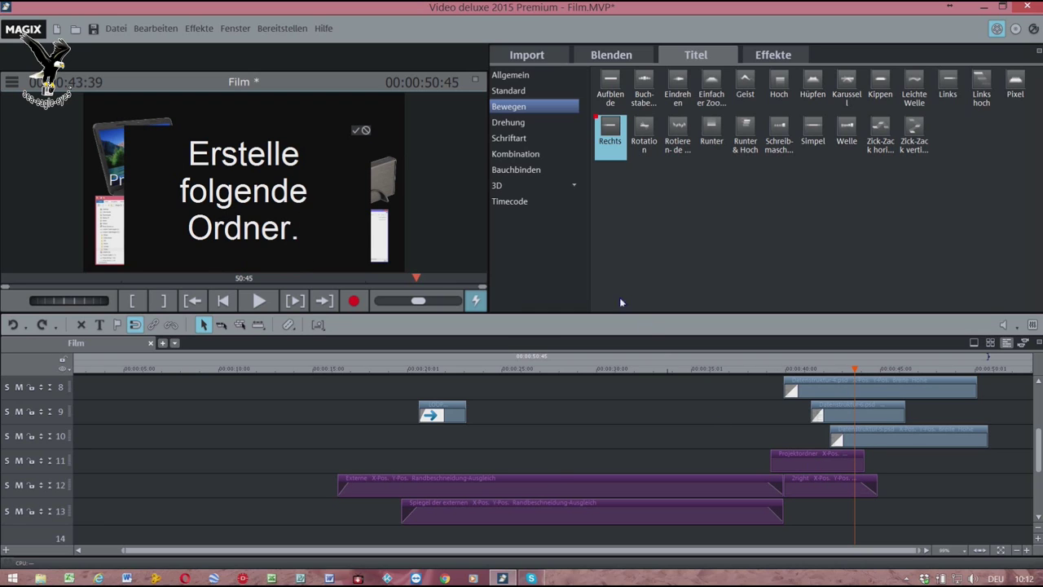
left_click(516, 263)
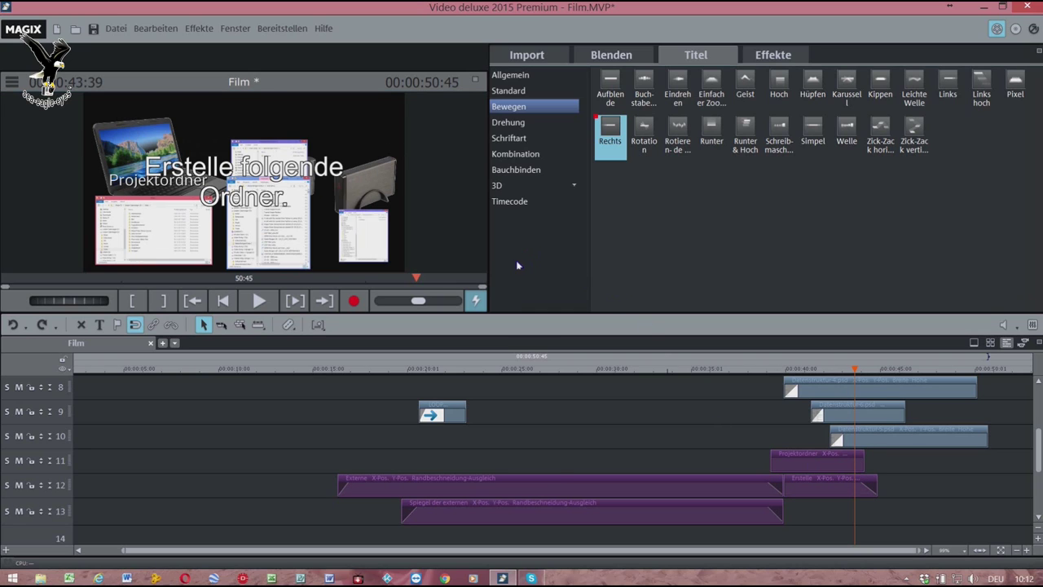
Set the font size of the "Erstelle folgende Ordner." title to 30.
double_click(245, 174)
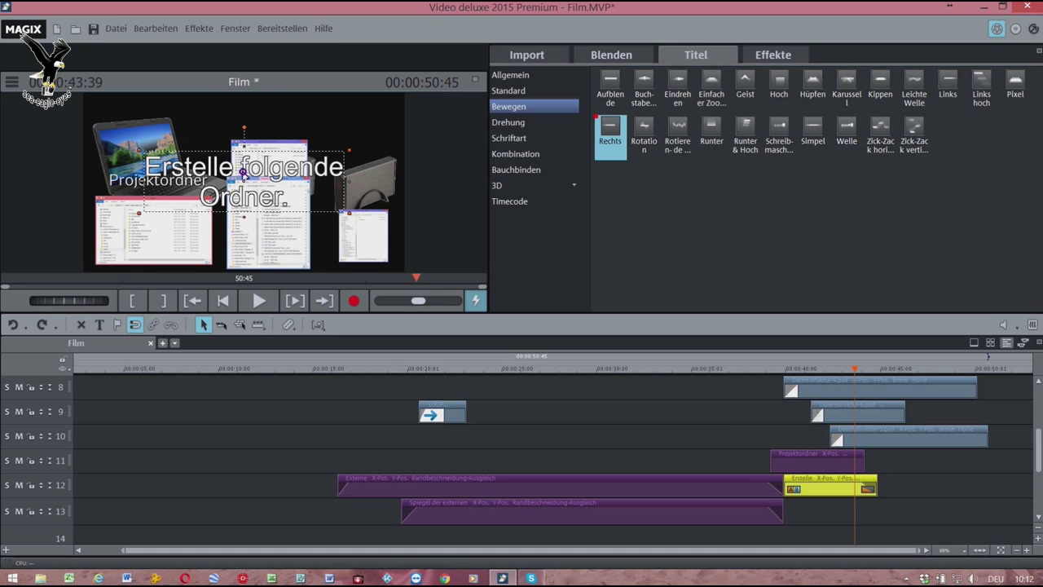
left_click(518, 75)
left_click(743, 101)
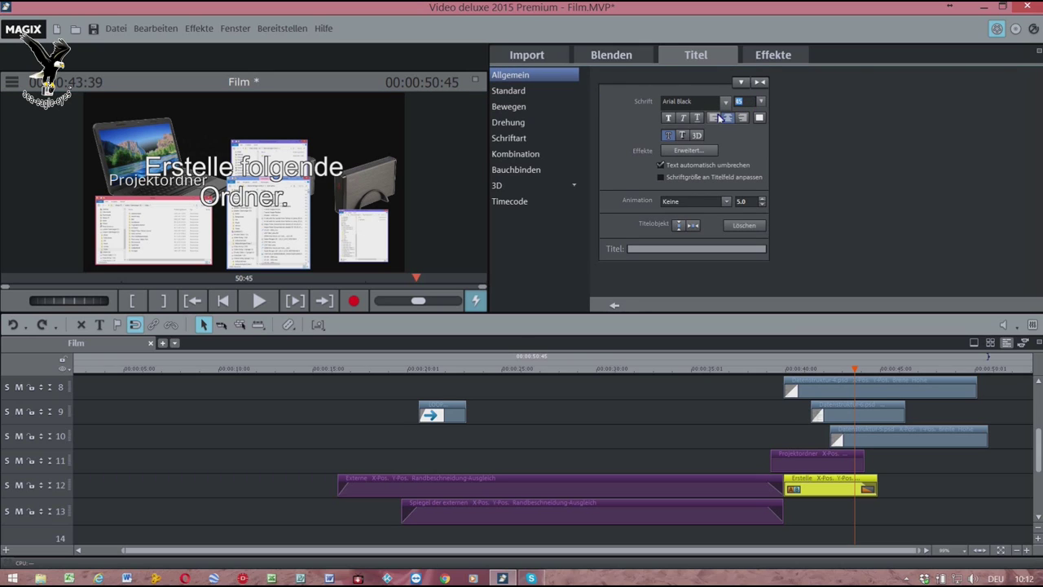
type("30")
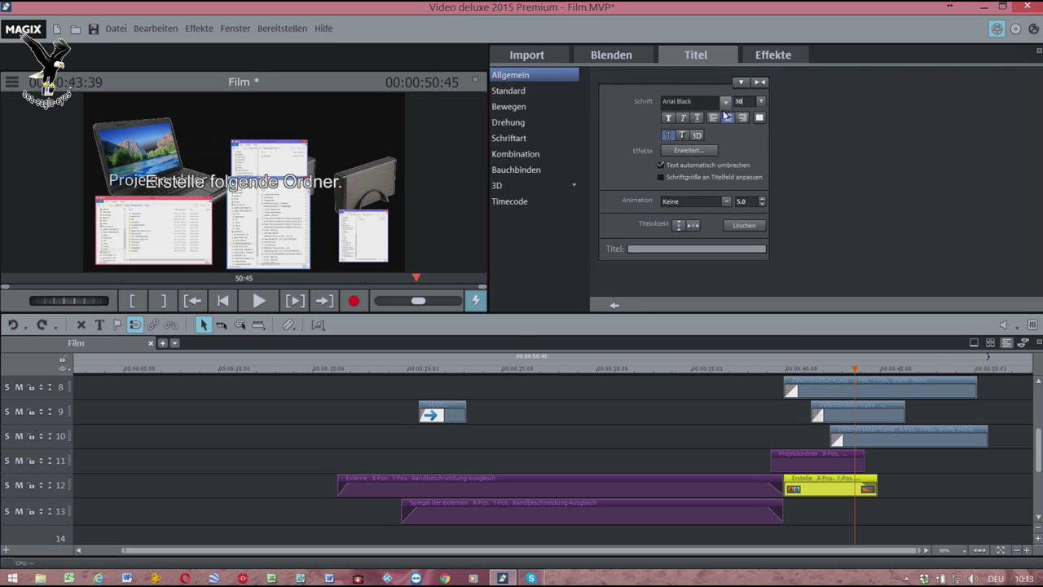
left_click(726, 117)
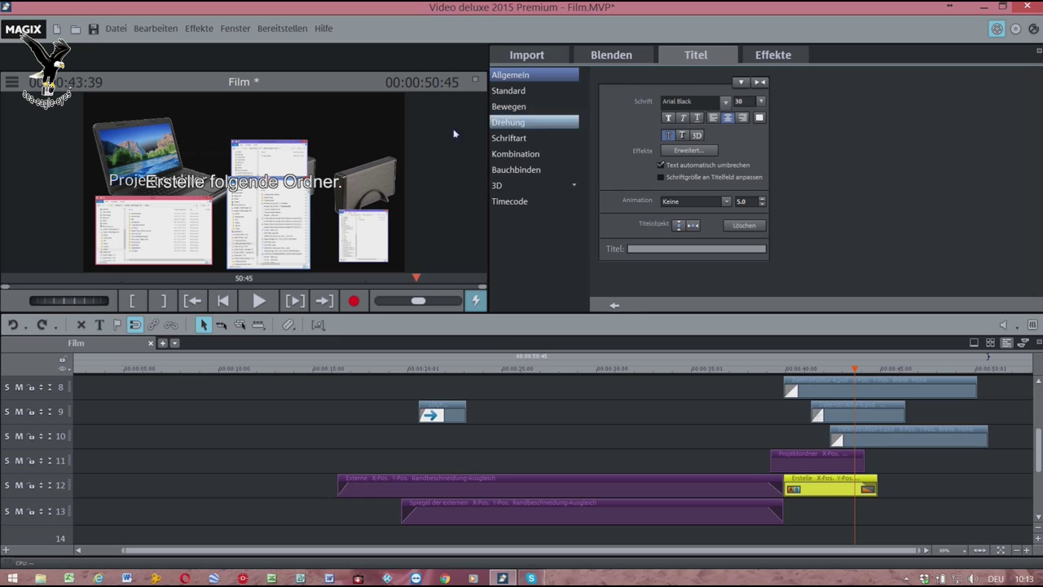
Move the "Erstelle folgende Ordner." title to the upper edge of the frame and set the playhead to about 00:00:40:50.
left_click(254, 188)
left_click_drag(254, 188, 312, 122)
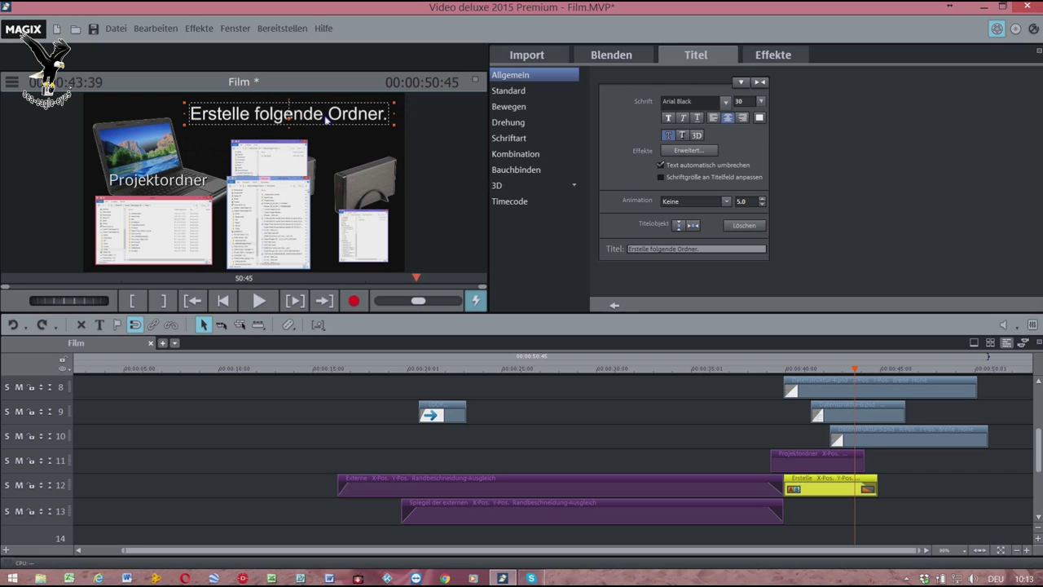
left_click(522, 263)
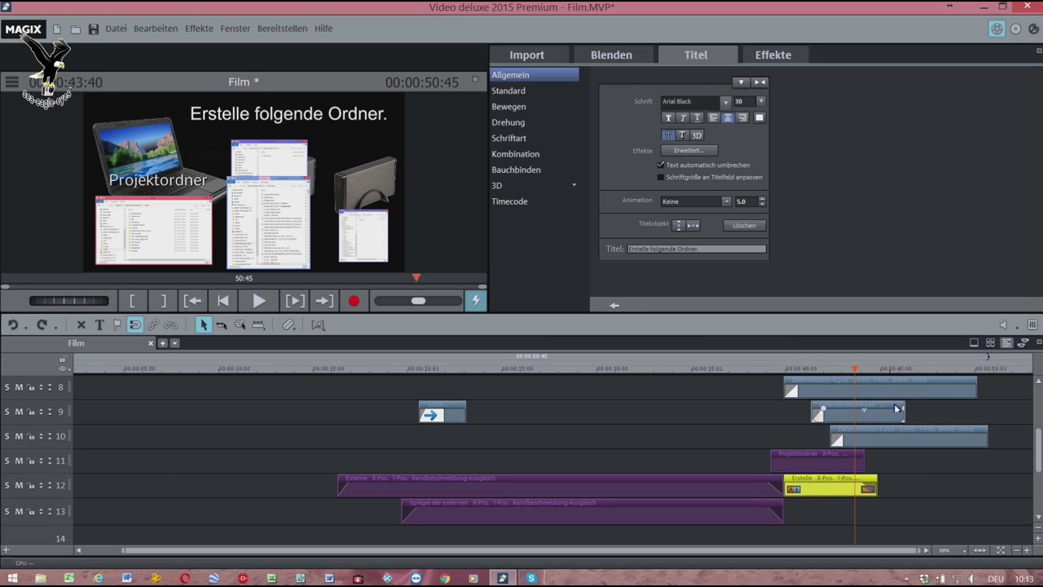
left_click_drag(855, 375, 803, 372)
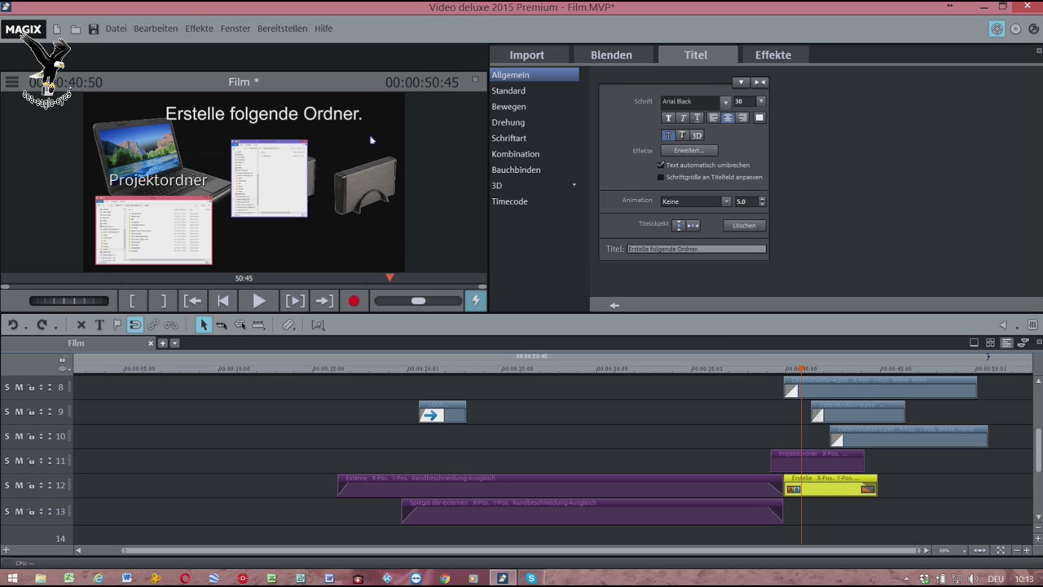
Move the "Projektordner" title down onto the folder window below the laptop.
left_click(520, 91)
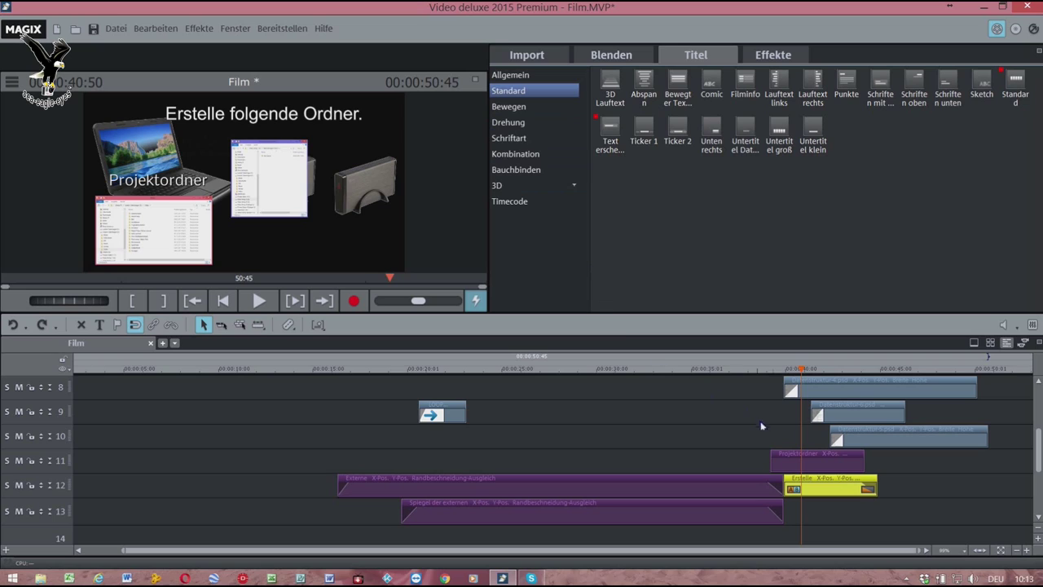
left_click(827, 463)
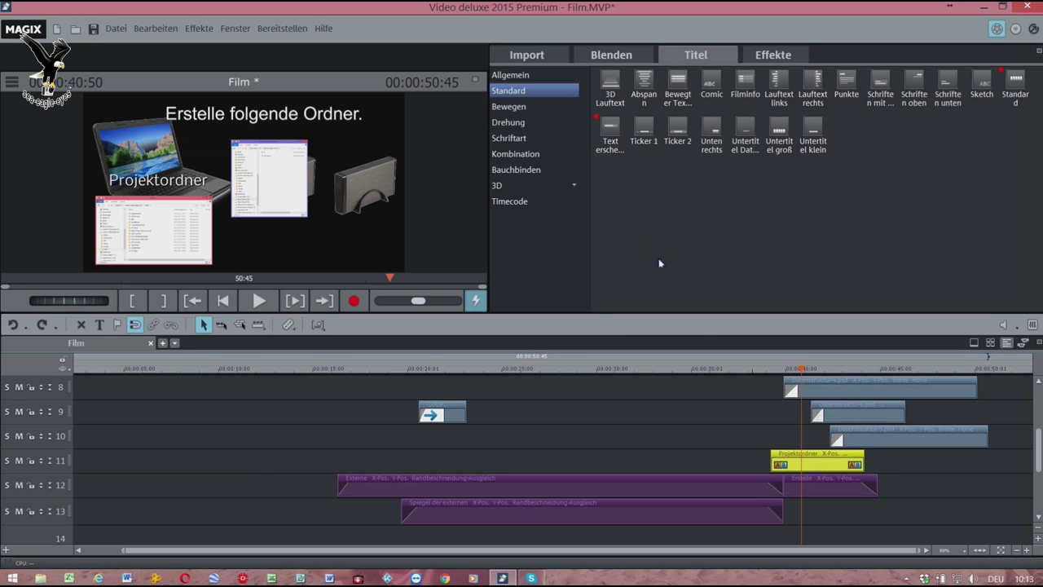
double_click(174, 176)
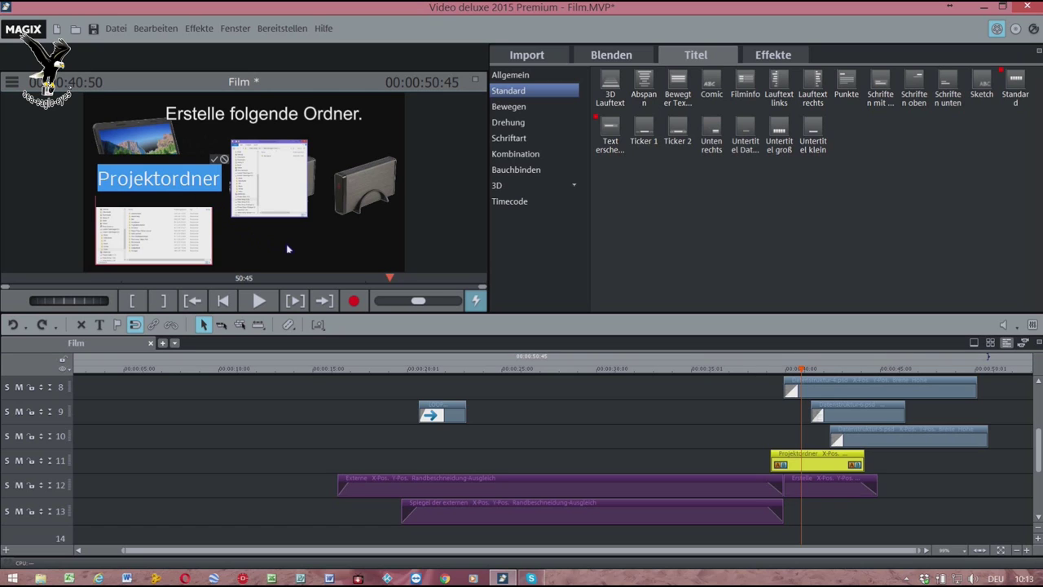
left_click(525, 242)
left_click(184, 184)
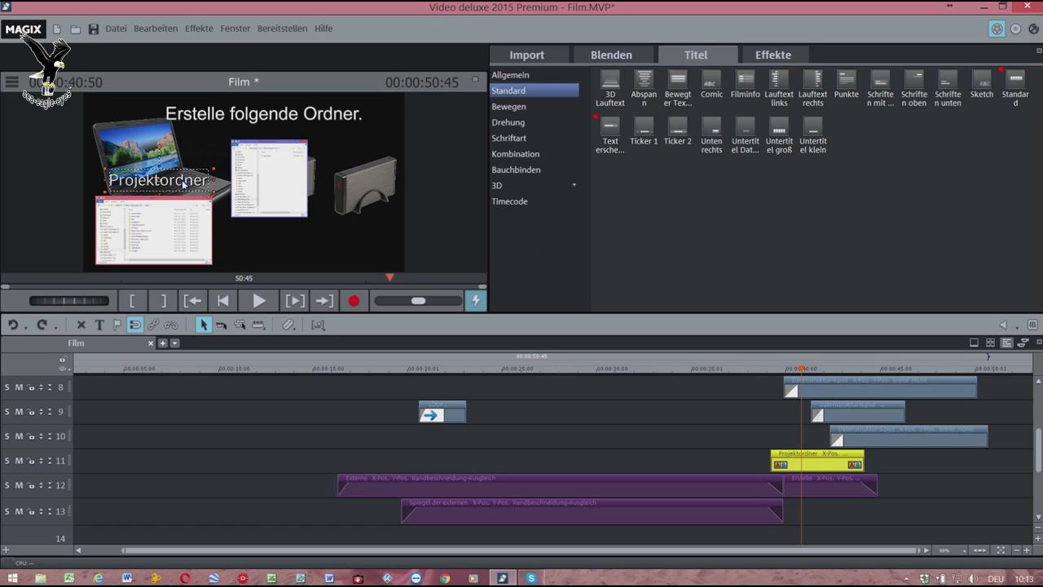
left_click(178, 225)
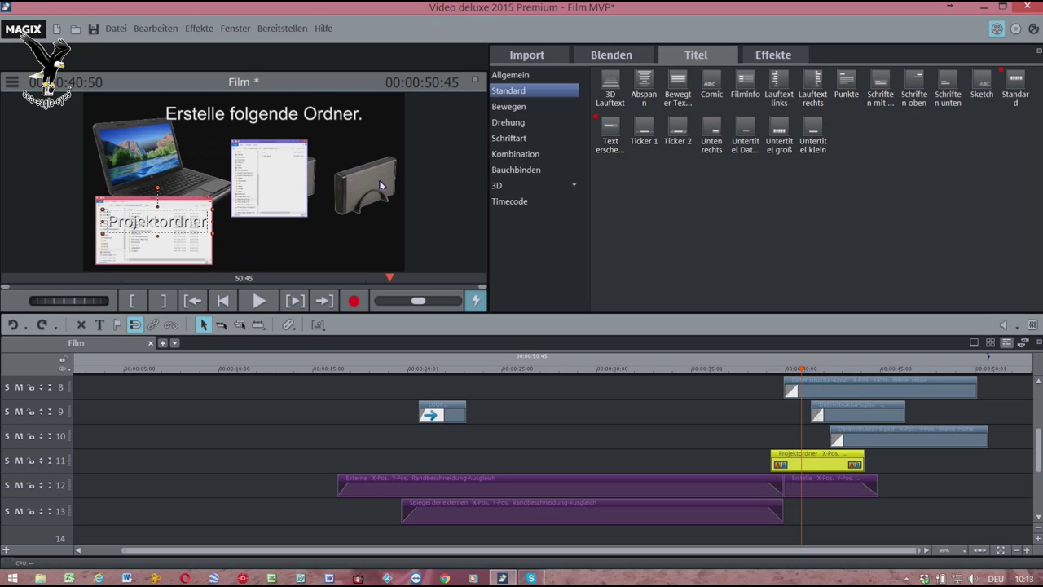
Change the text colour of the "Projektordner" title to black.
left_click(567, 76)
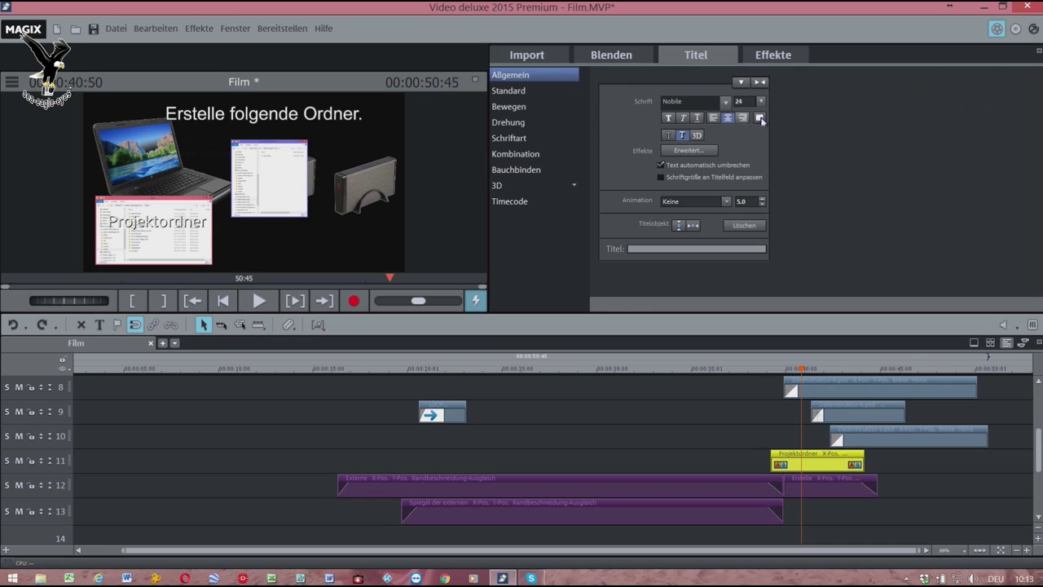
left_click(760, 118)
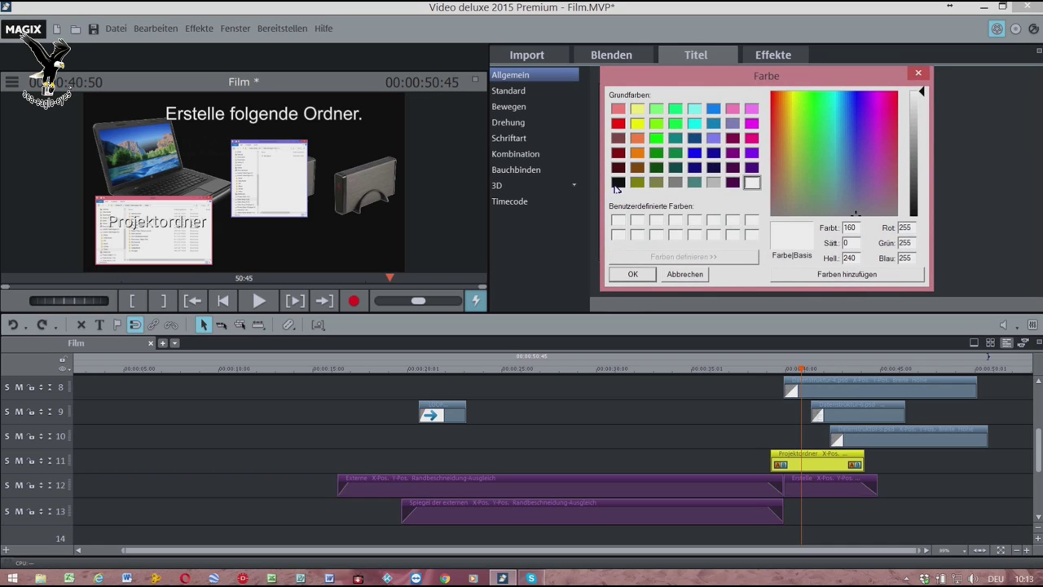
left_click(620, 183)
left_click(634, 275)
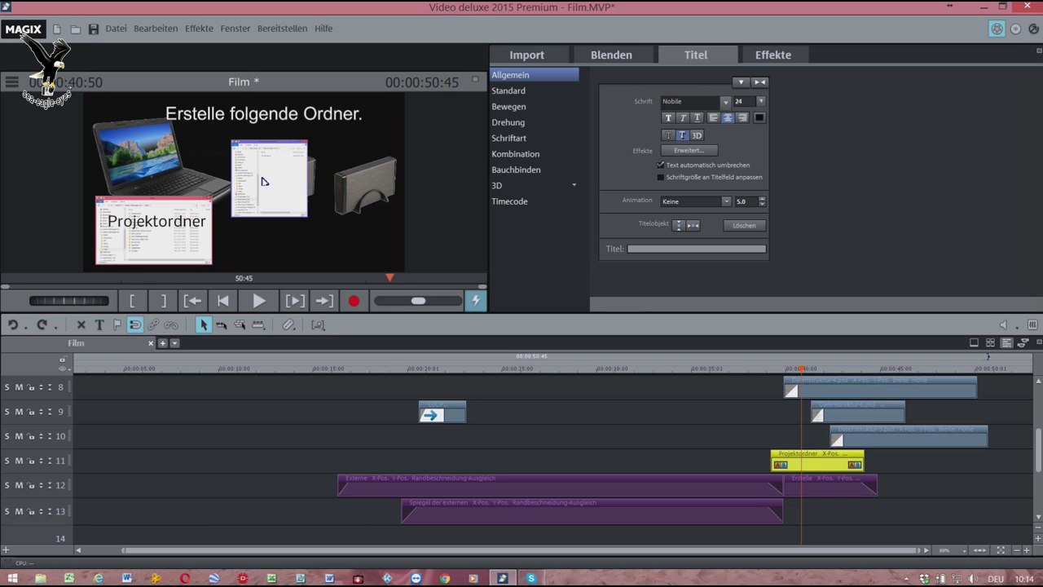
Check the general settings of the "Erstelle folgende Ordner." title and its motion between about 40 and 41 seconds.
left_click(529, 109)
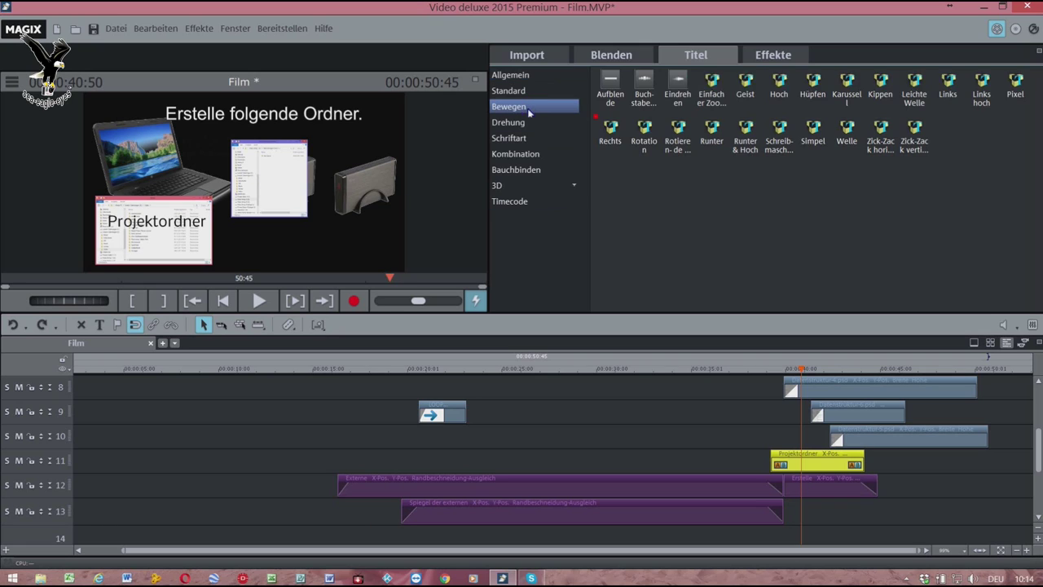
left_click_drag(610, 126, 607, 126)
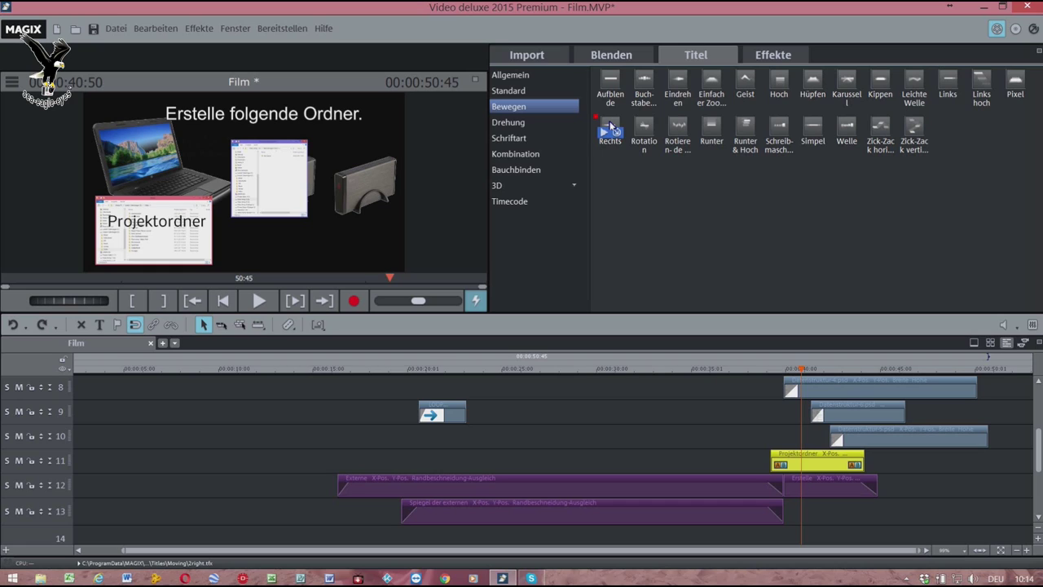
left_click_drag(610, 126, 811, 369)
left_click(808, 486)
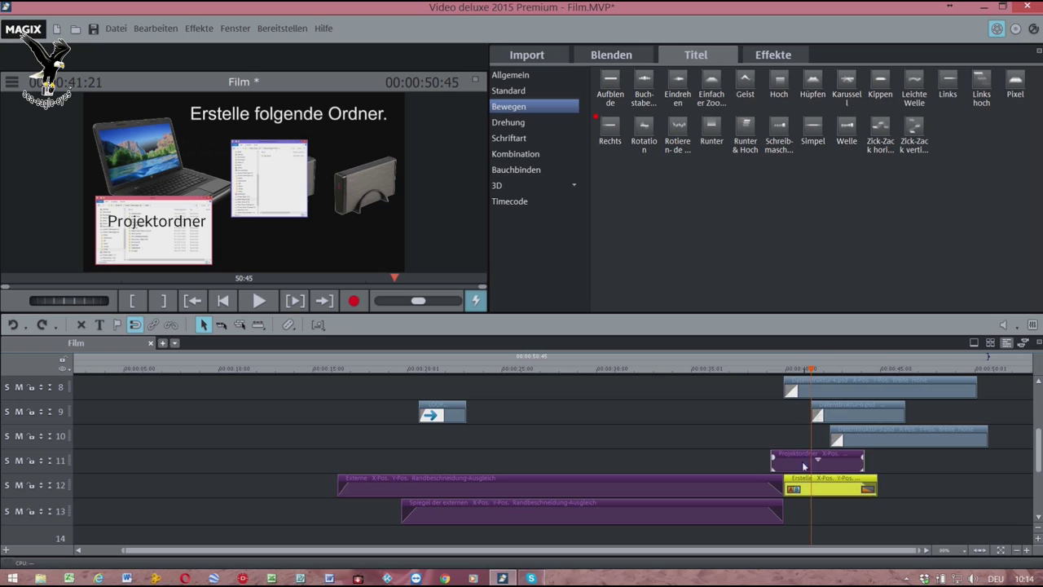
left_click(518, 78)
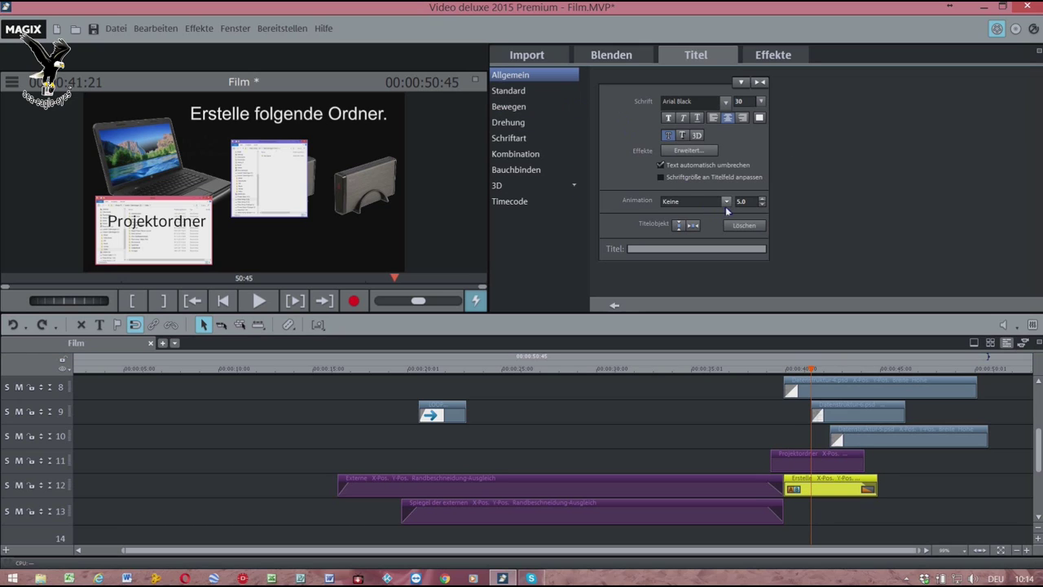
mouse_move(815, 373)
left_mouse_down()
mouse_move(772, 371)
mouse_move(827, 373)
mouse_move(804, 379)
left_mouse_up()
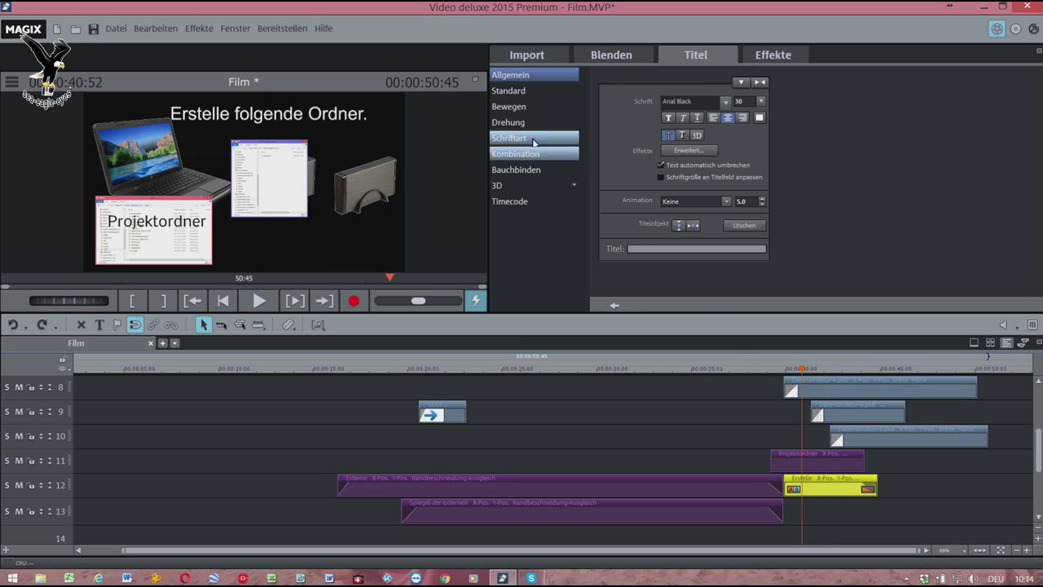
Load the standard title template "Text erscheint" and replace the trailing dots of its sample text with "Filmordner".
left_click(515, 91)
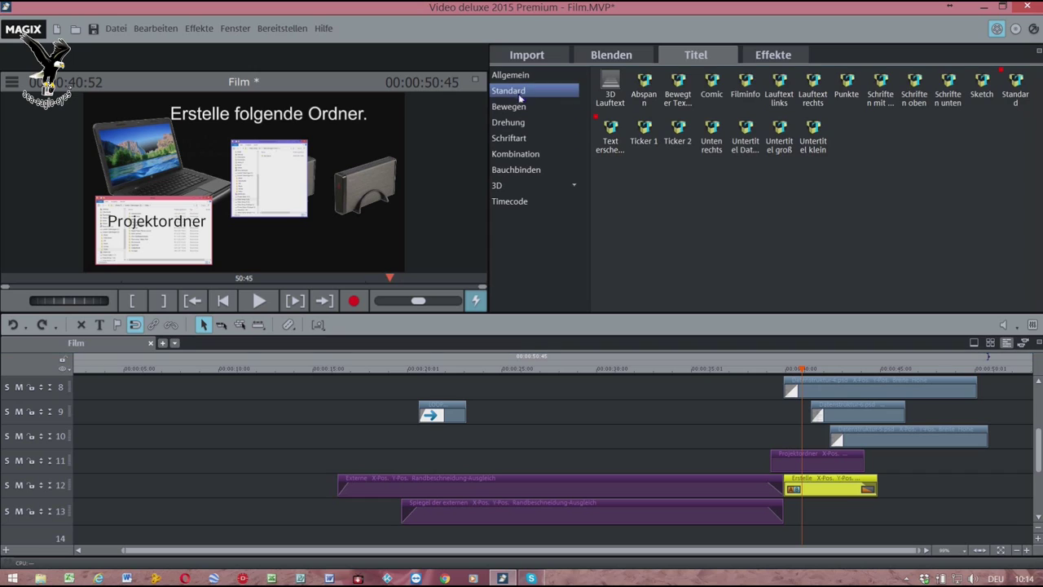
left_click(608, 122)
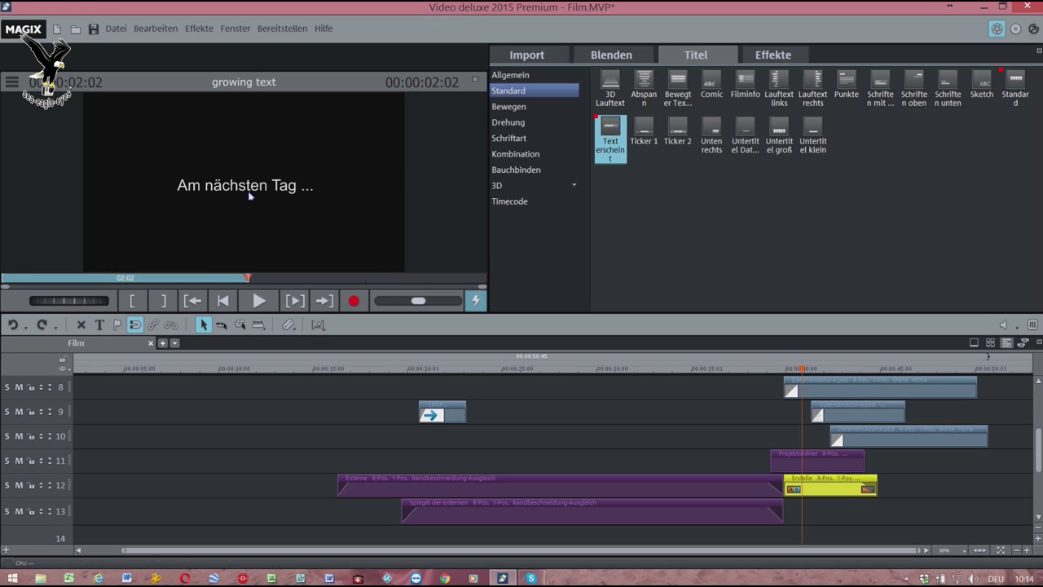
double_click(250, 192)
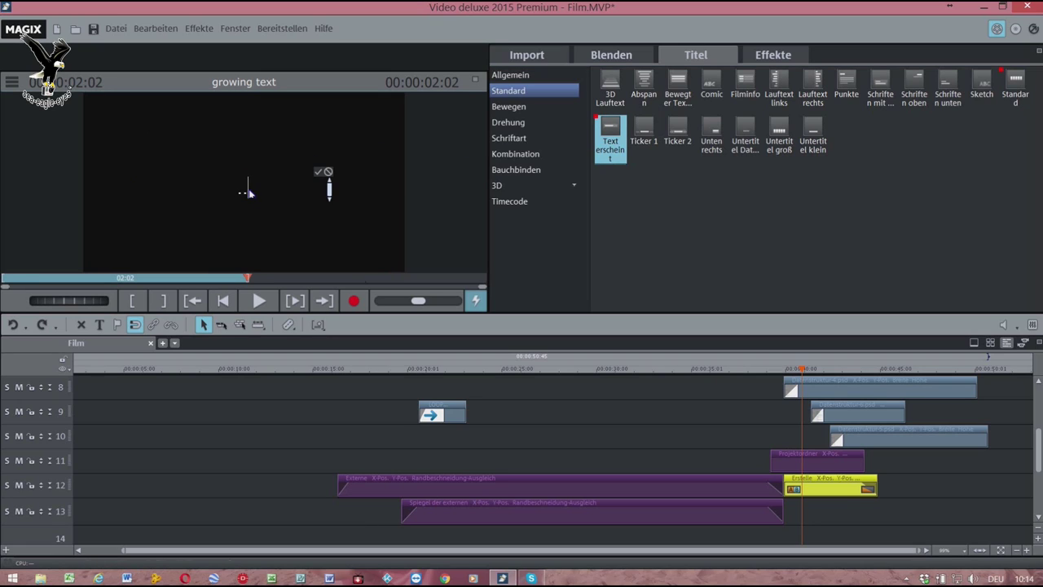
left_click_drag(263, 196, 226, 198)
type("Film")
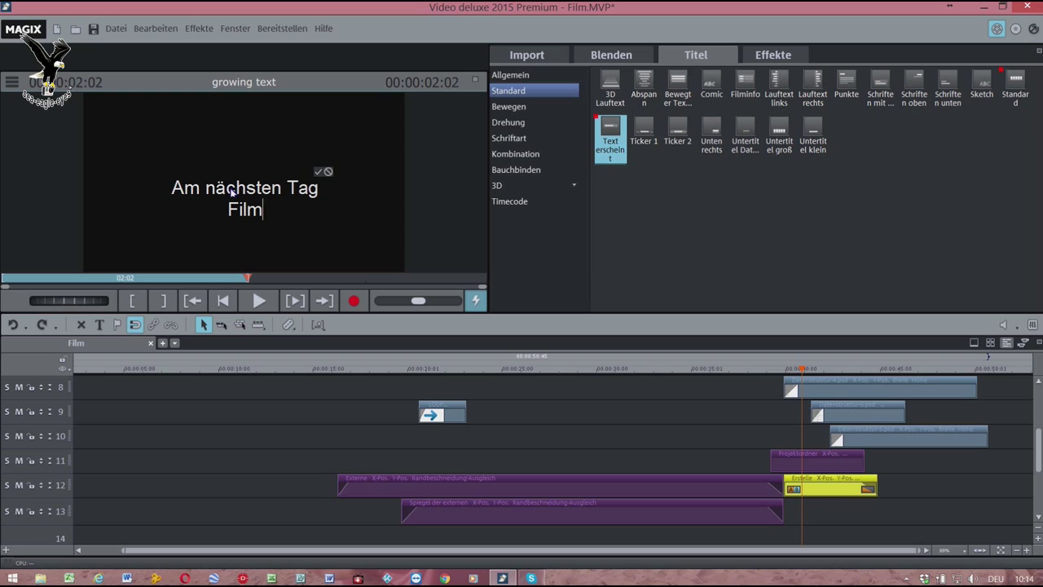
type("ordner")
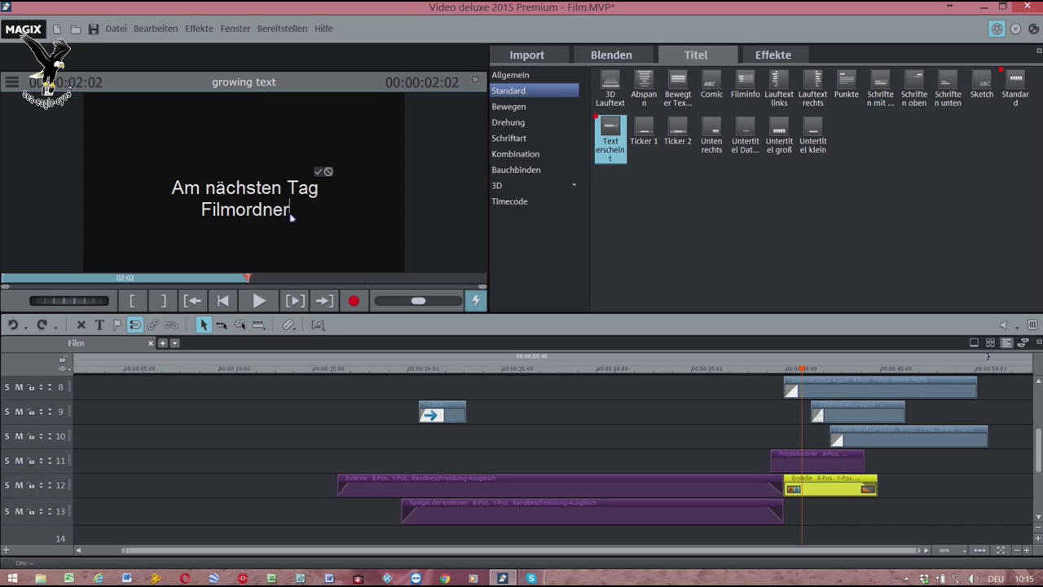
Copy the word "Filmordner" and replace the template's entire sample text with it.
left_click_drag(295, 213, 201, 212)
key("ctrl+c")
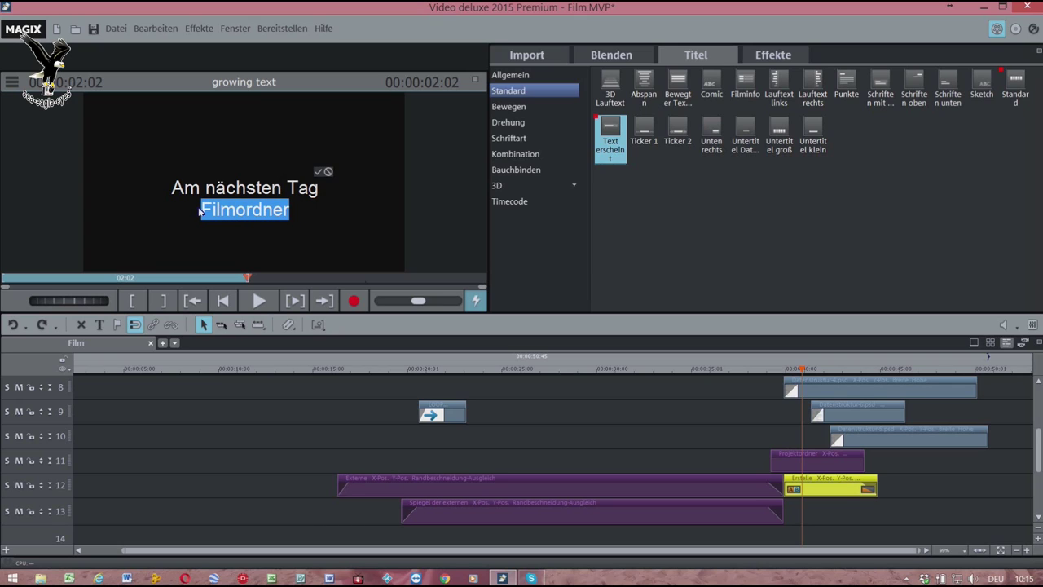
key("BackSpace")
key("BackSpace")
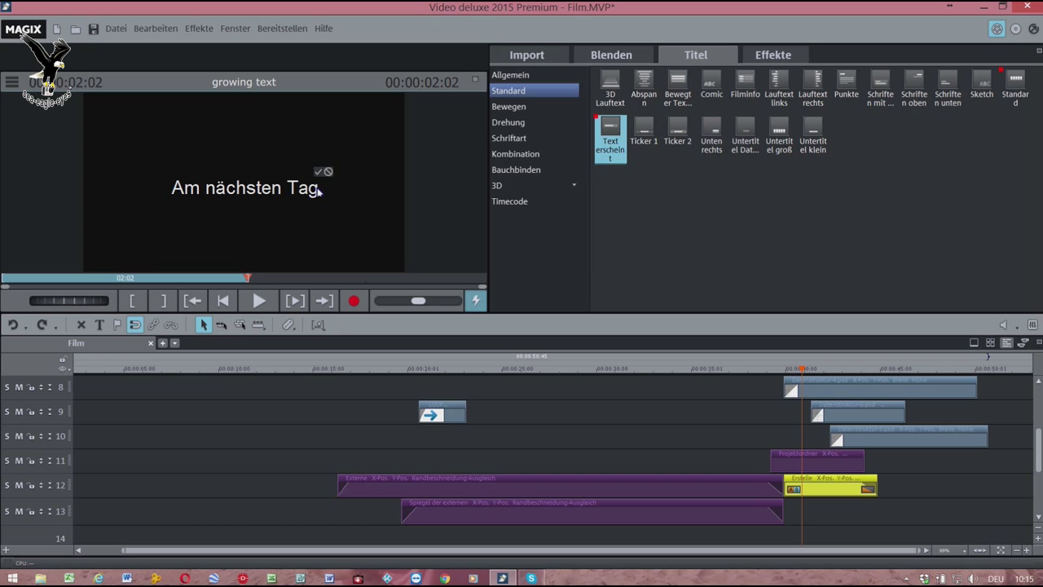
left_click_drag(319, 192, 160, 186)
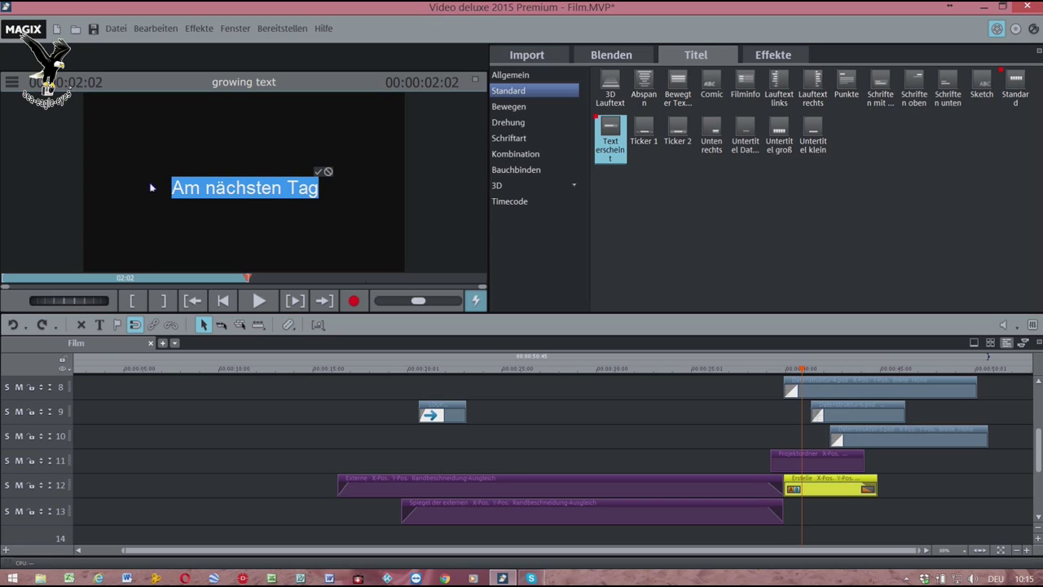
key("ctrl+v")
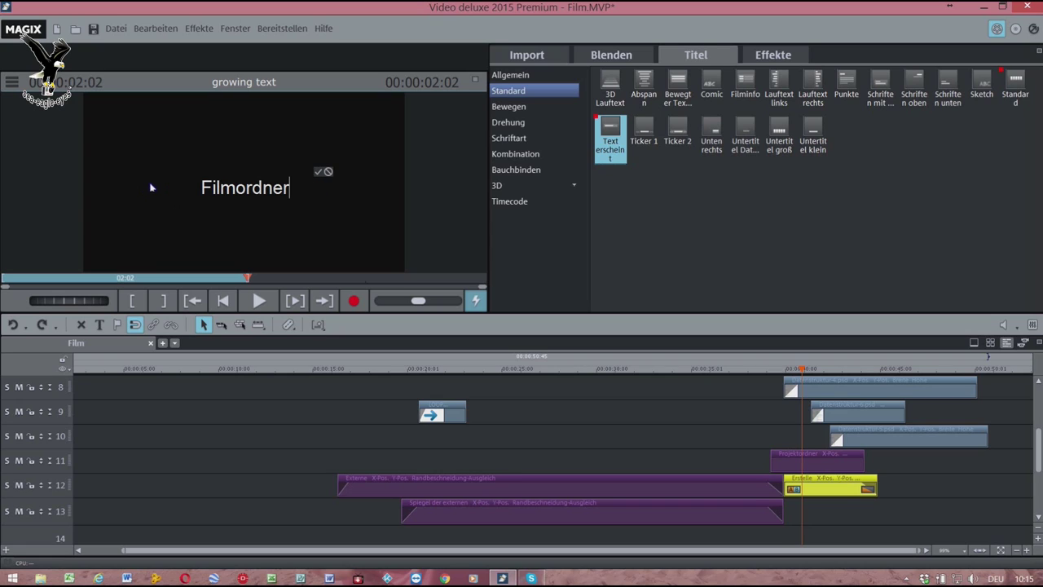
Add a Standard title template to track 13 starting at about 40 seconds and set its text to "Filmordner".
left_click(529, 260)
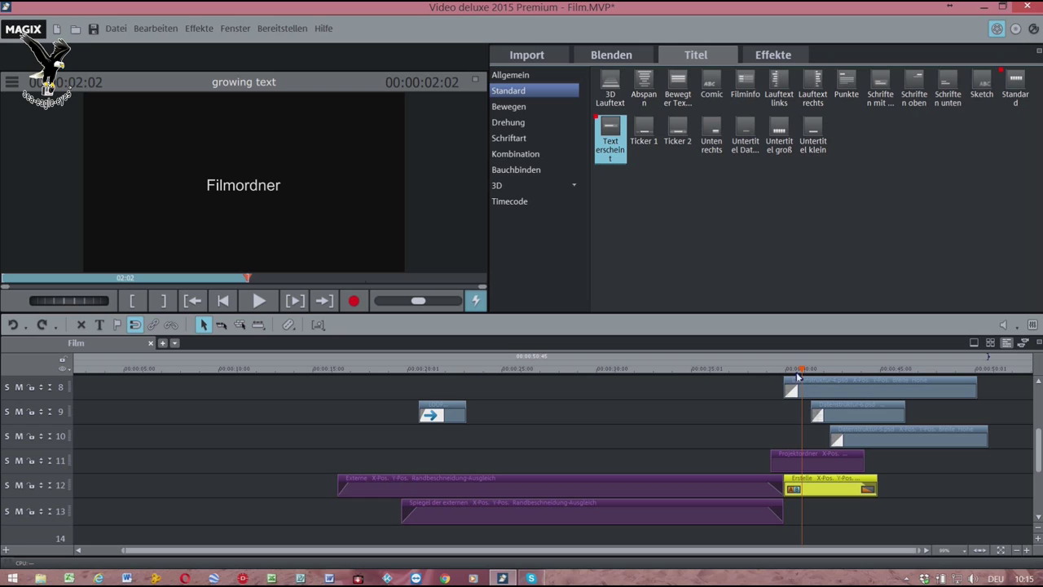
left_click(826, 375)
left_click_drag(826, 375, 796, 373)
mouse_move(596, 122)
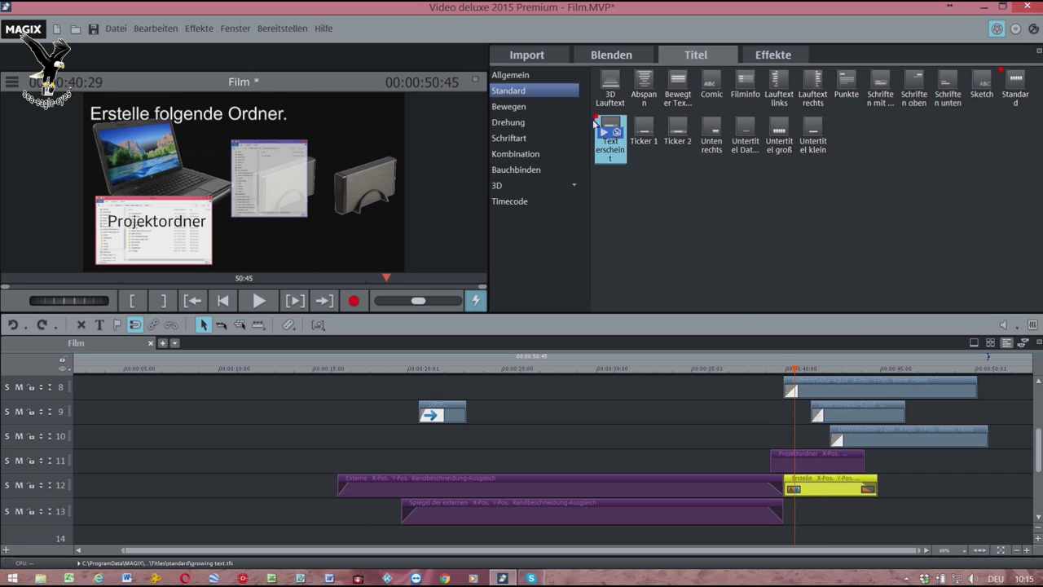
mouse_move(1024, 92)
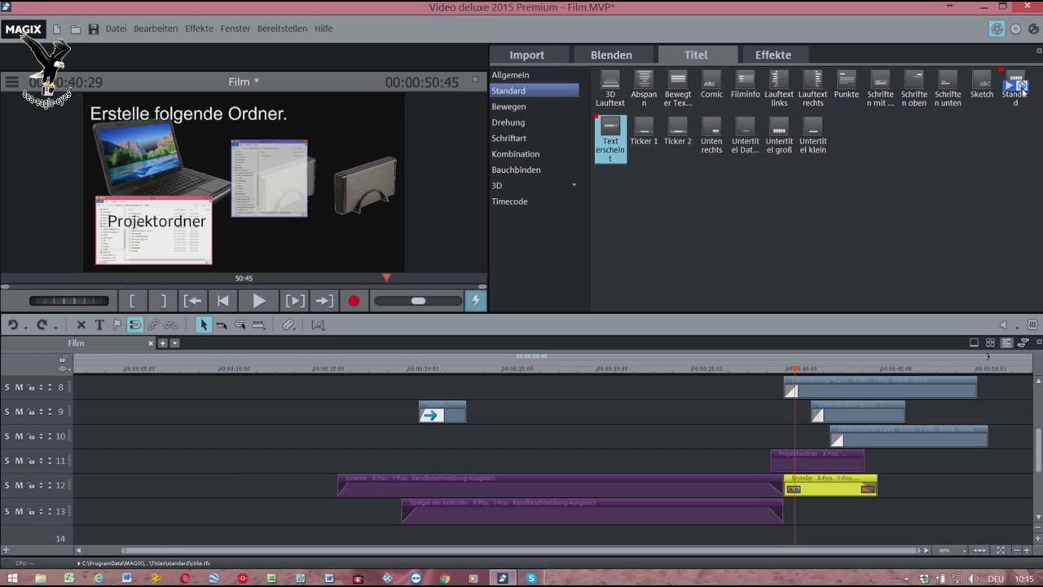
left_click_drag(1017, 81, 832, 514)
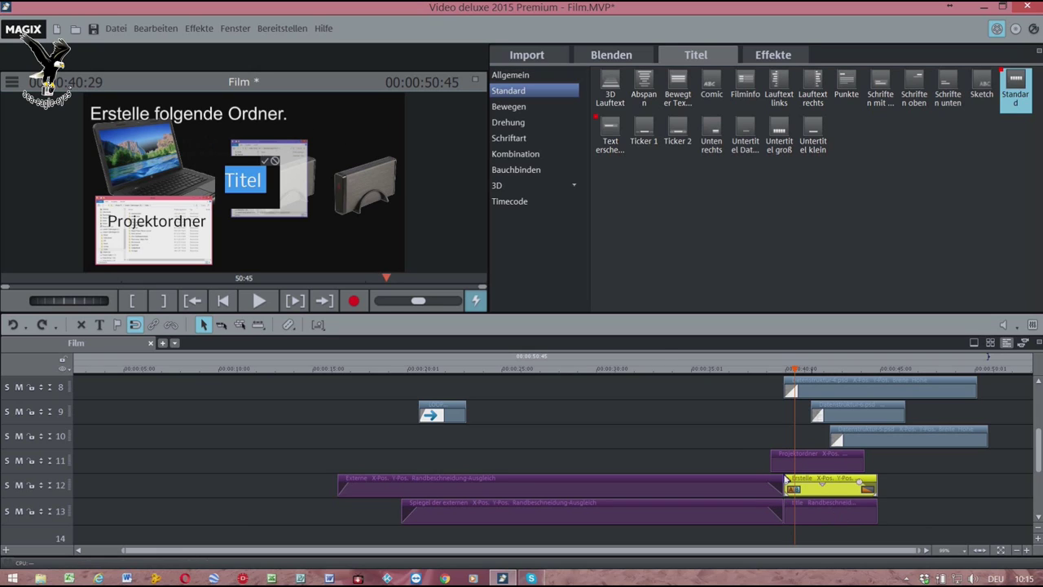
type("Fi")
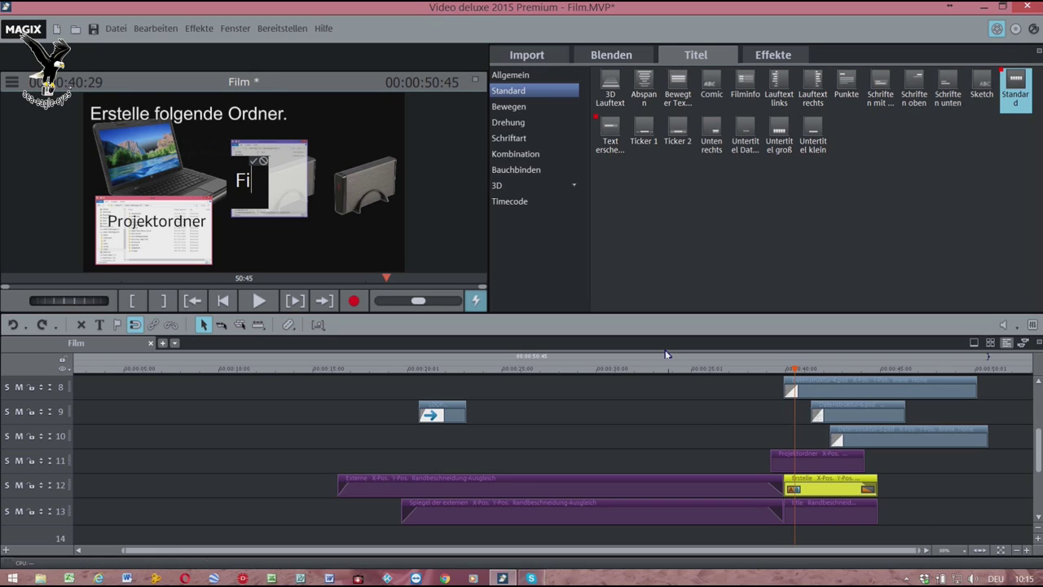
type("lmor")
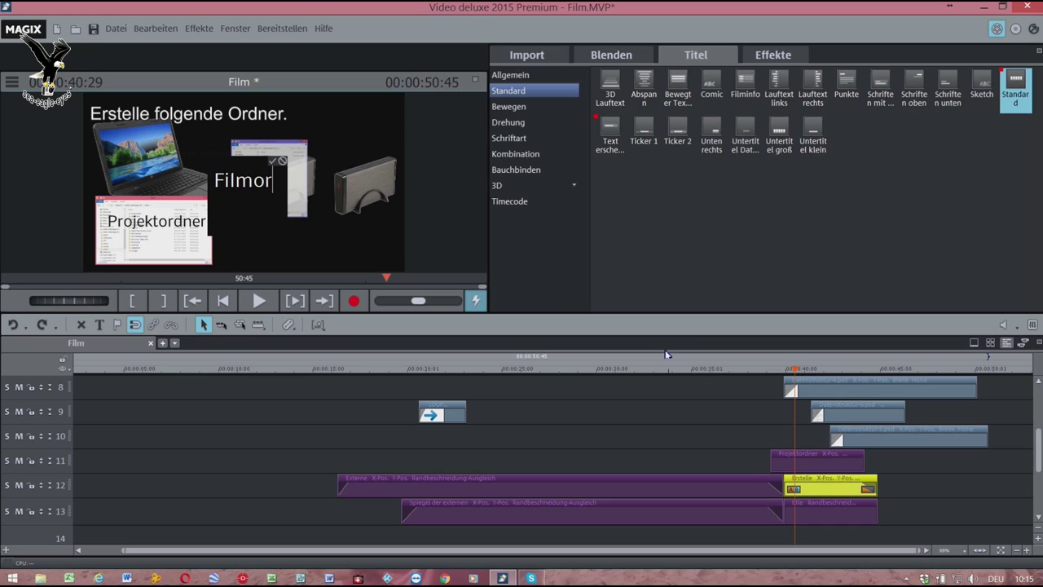
type("dner")
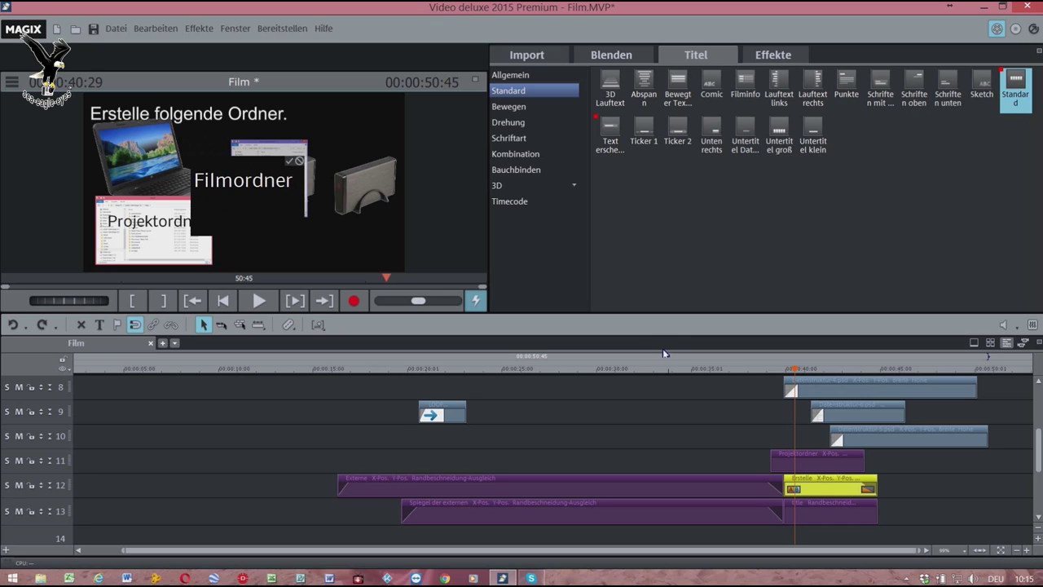
left_click(334, 217)
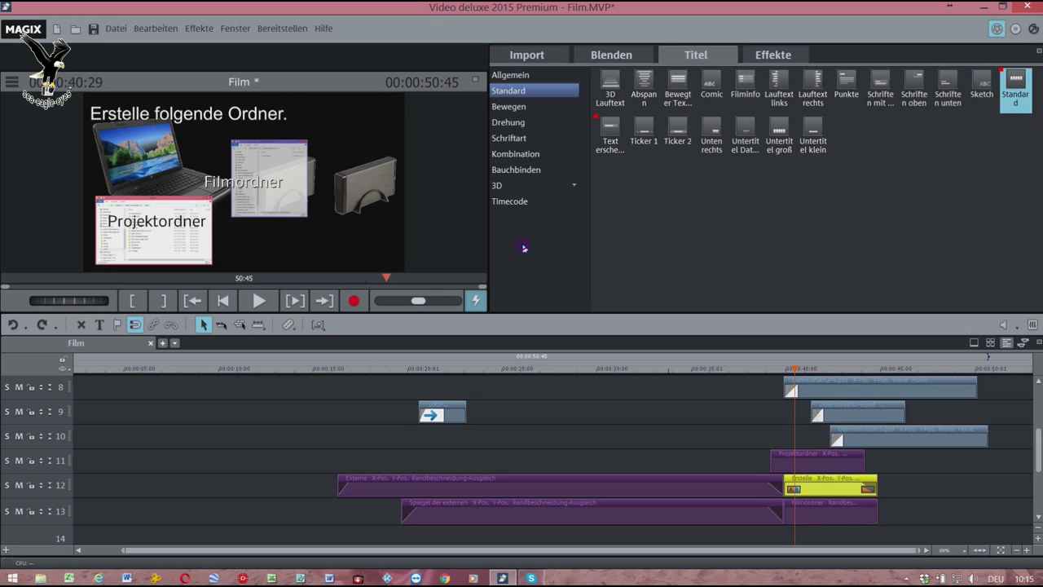
Move the "Filmordner" title onto the middle folder window and narrow its text box to about that window's width.
left_click(235, 184)
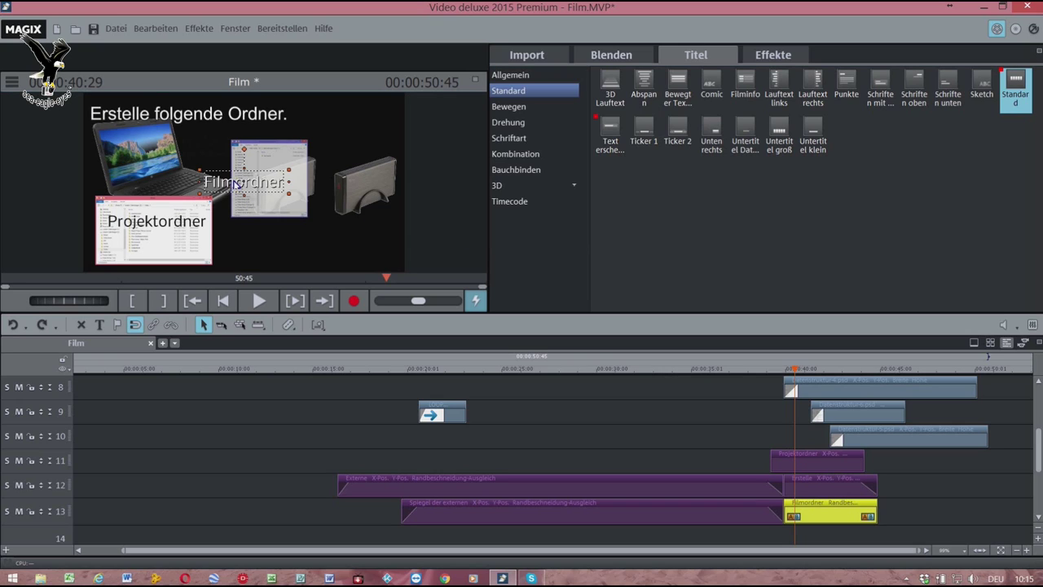
left_click_drag(235, 182, 261, 167)
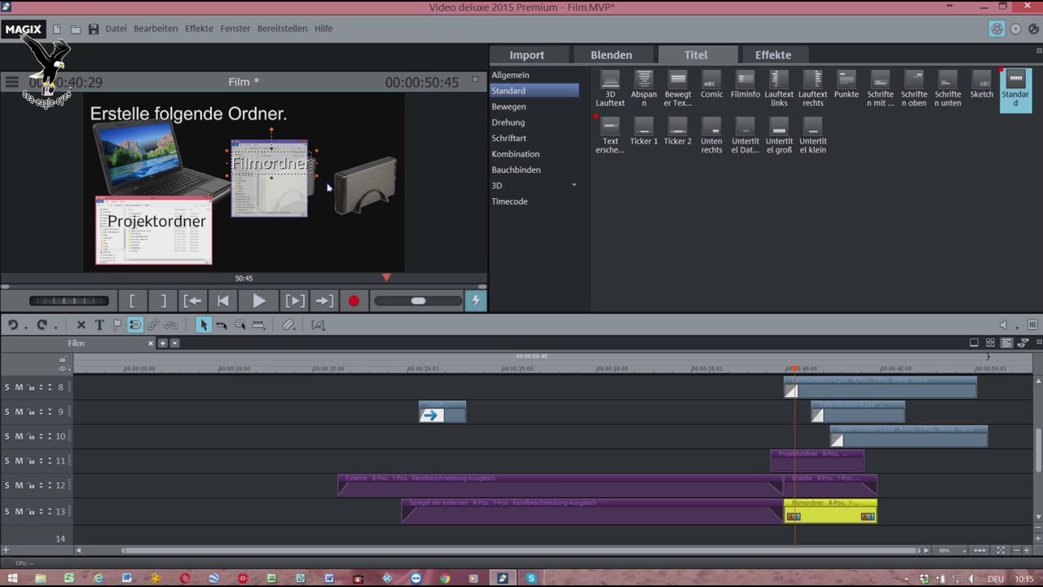
left_click_drag(318, 181, 306, 181)
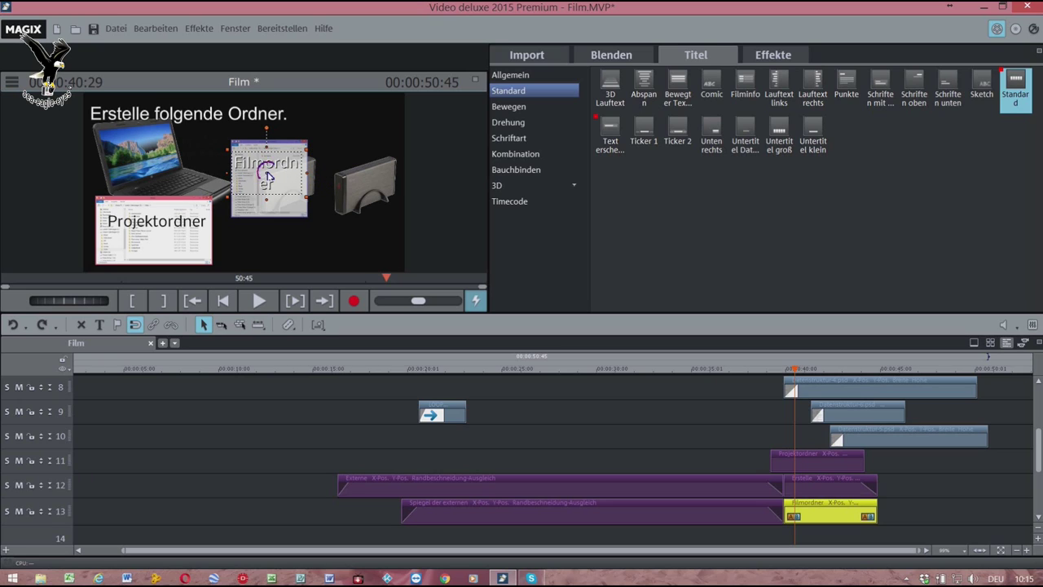
left_click(269, 176)
left_click(271, 136)
left_click(268, 163)
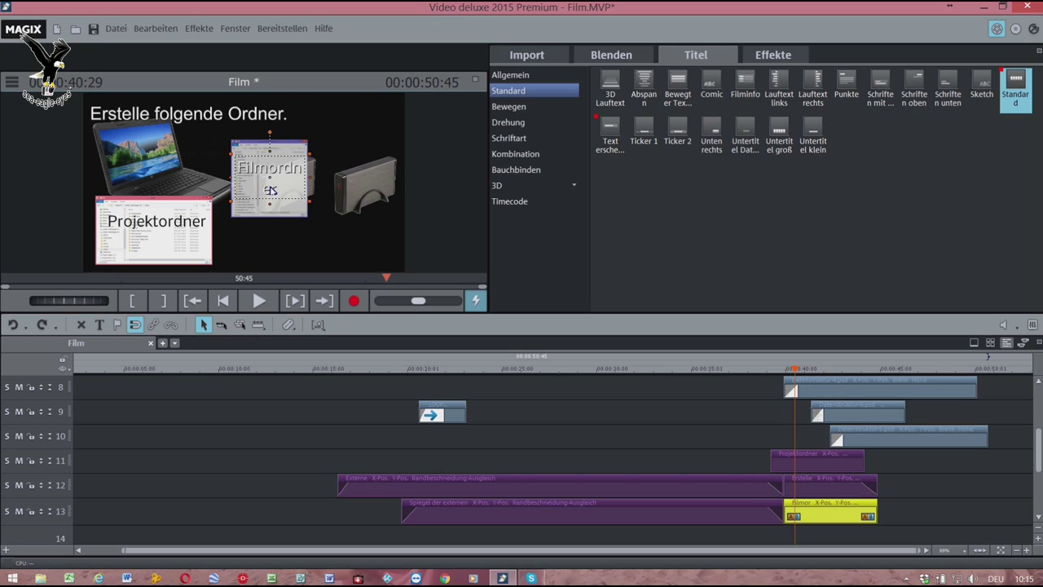
Insert a hyphen after "Film" in the "Filmordner" title so its text reads "Film-ordner".
double_click(272, 171)
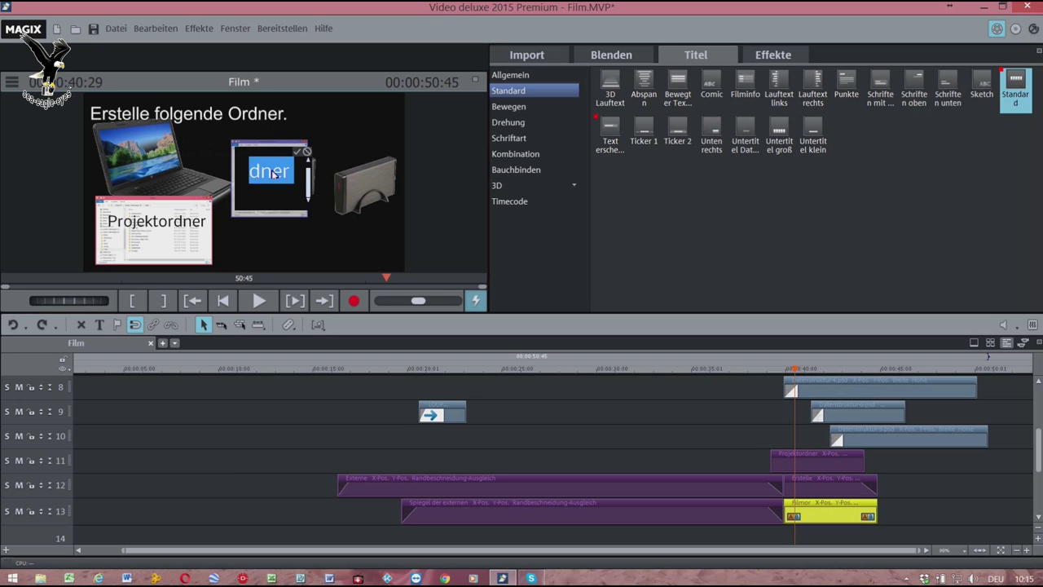
left_click(271, 177)
key("Left")
key("Left")
key("Left")
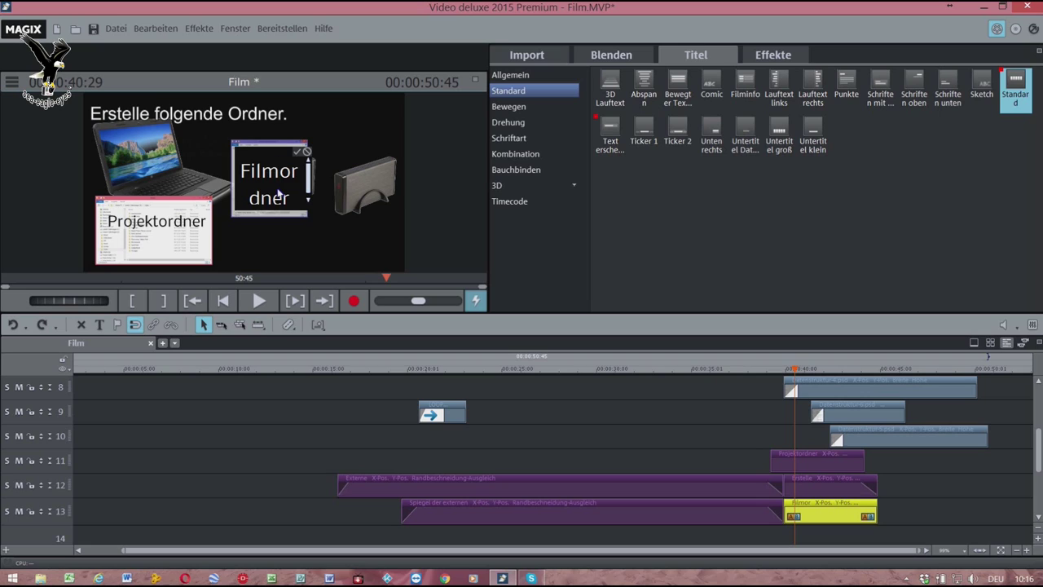
type("-")
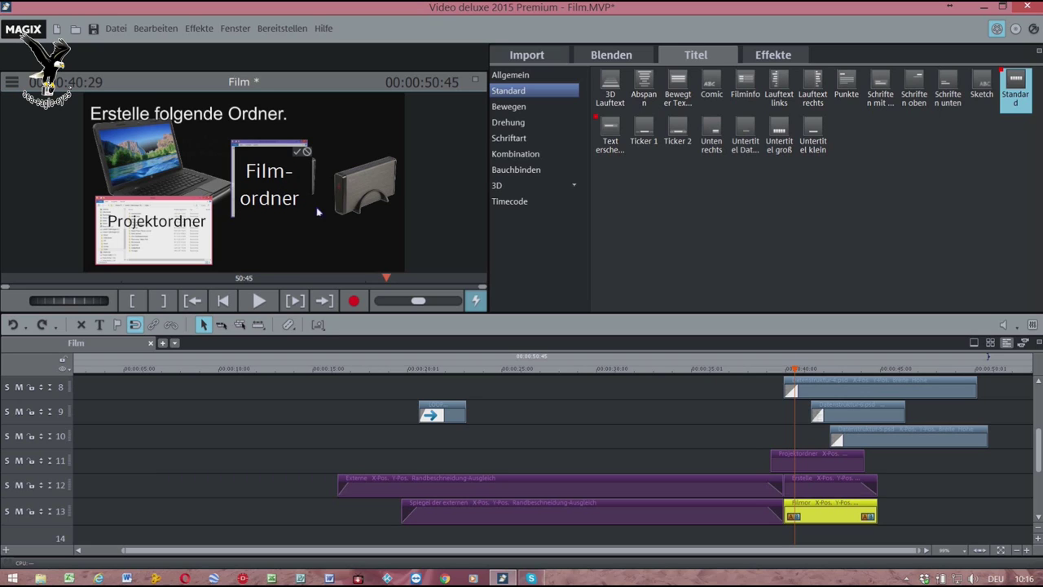
left_click(531, 243)
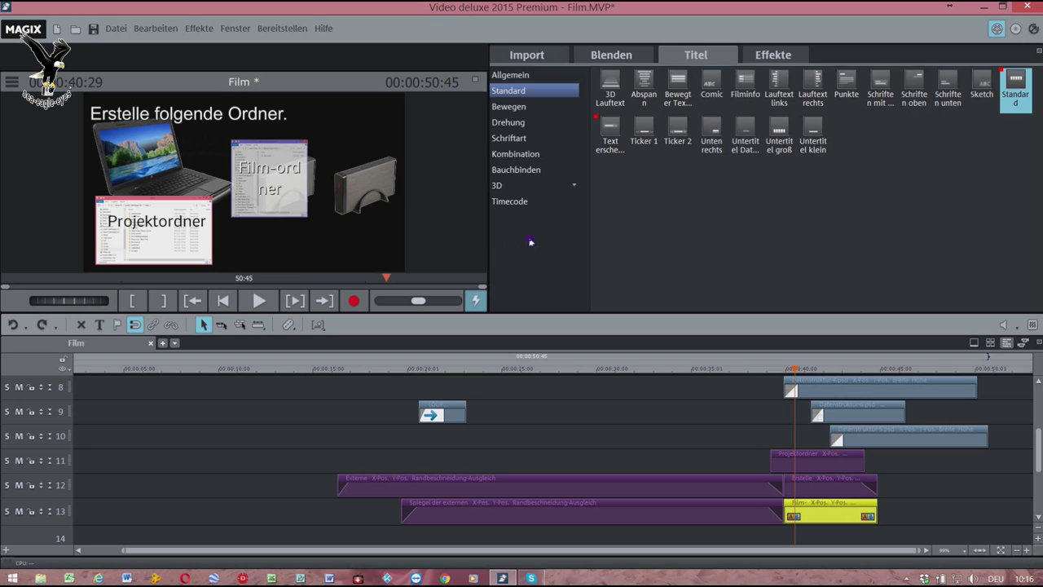
Set the font size of the title on the middle folder window to 20.
double_click(261, 176)
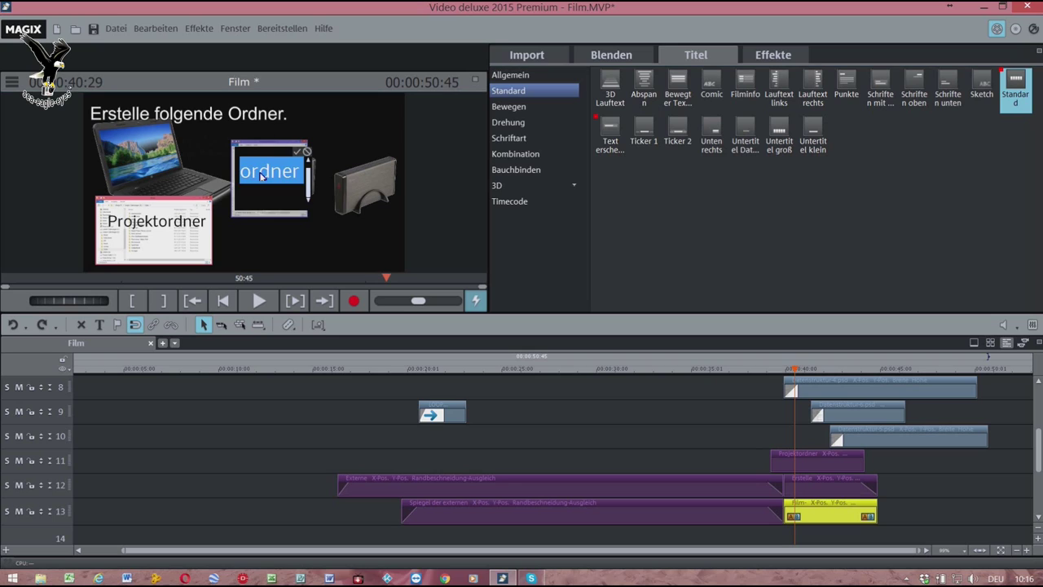
left_click(539, 76)
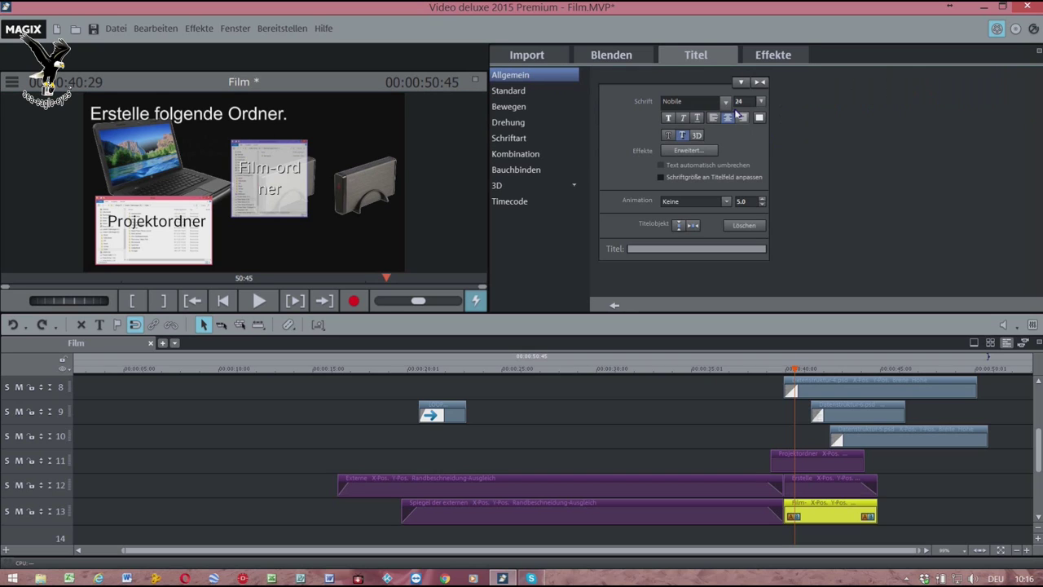
type("20")
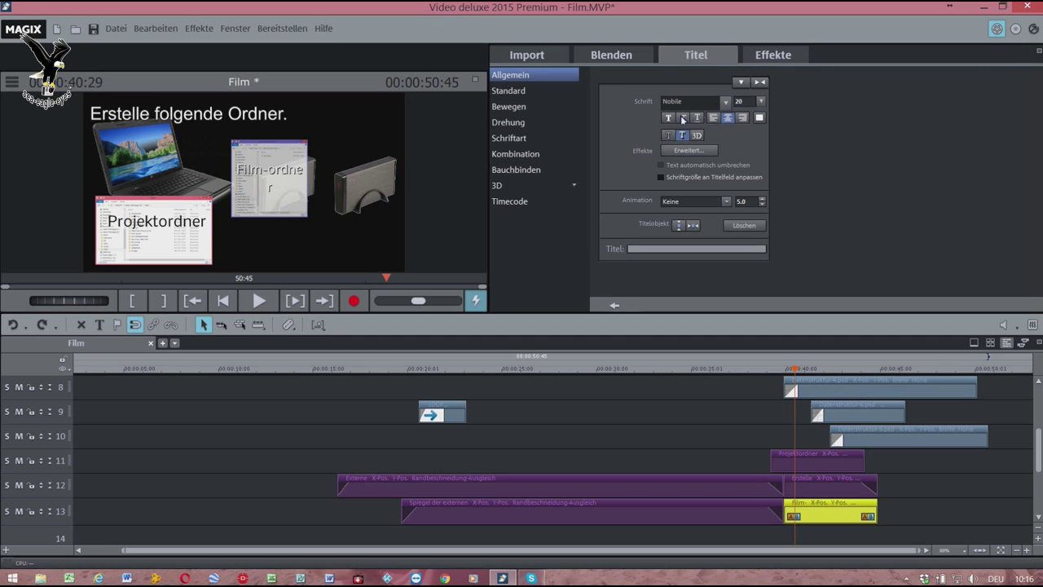
Remove the hyphen from the title on the middle folder window so its text reads "Filmordner".
double_click(269, 177)
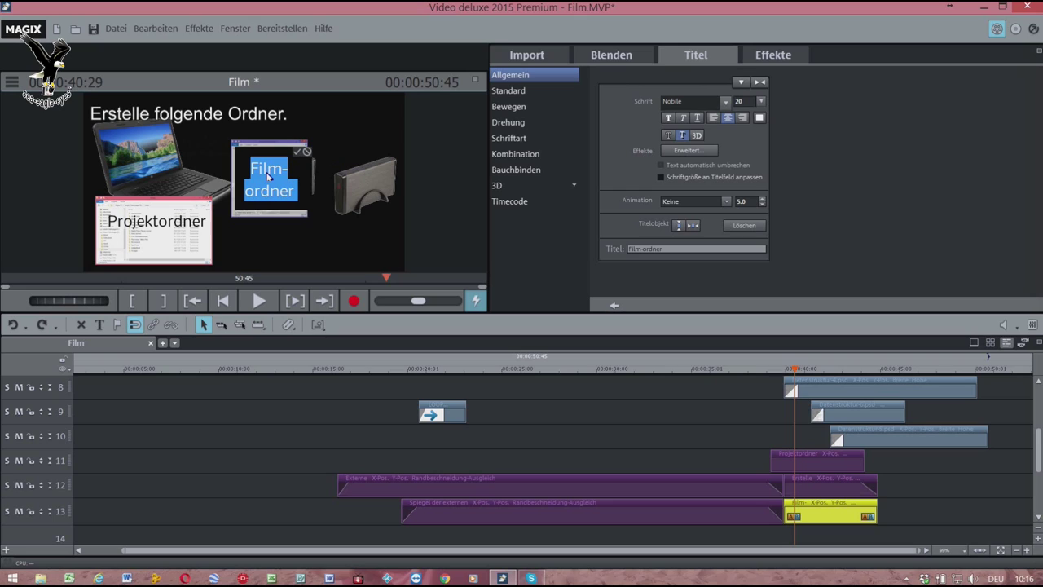
left_click(282, 173)
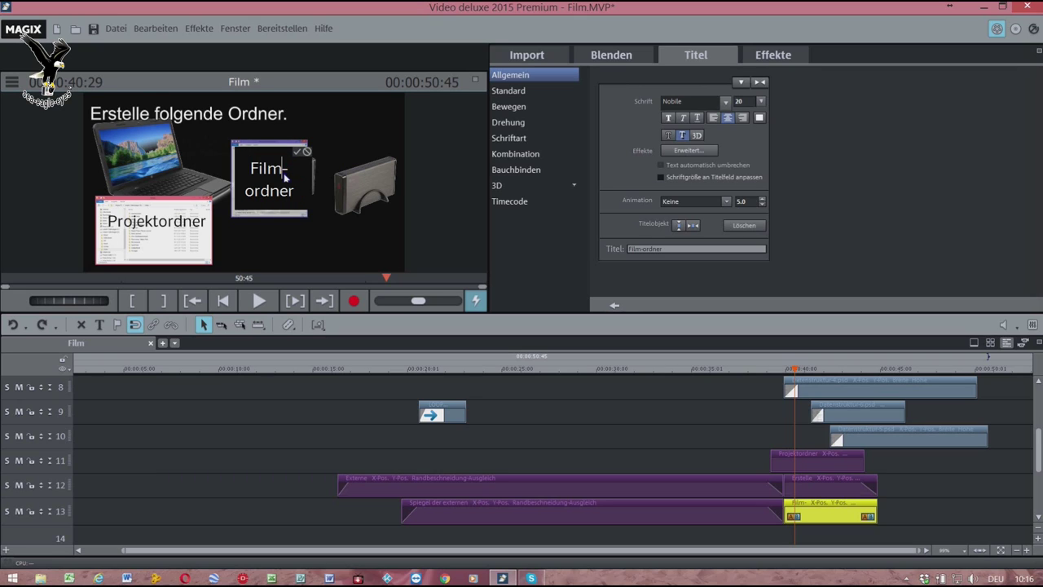
key("Delete")
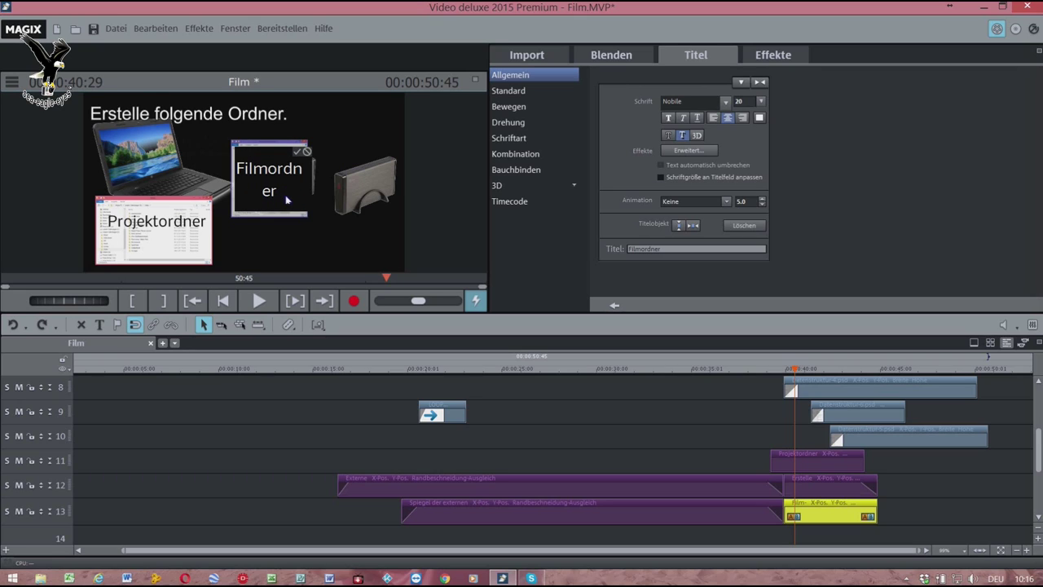
left_click(538, 254)
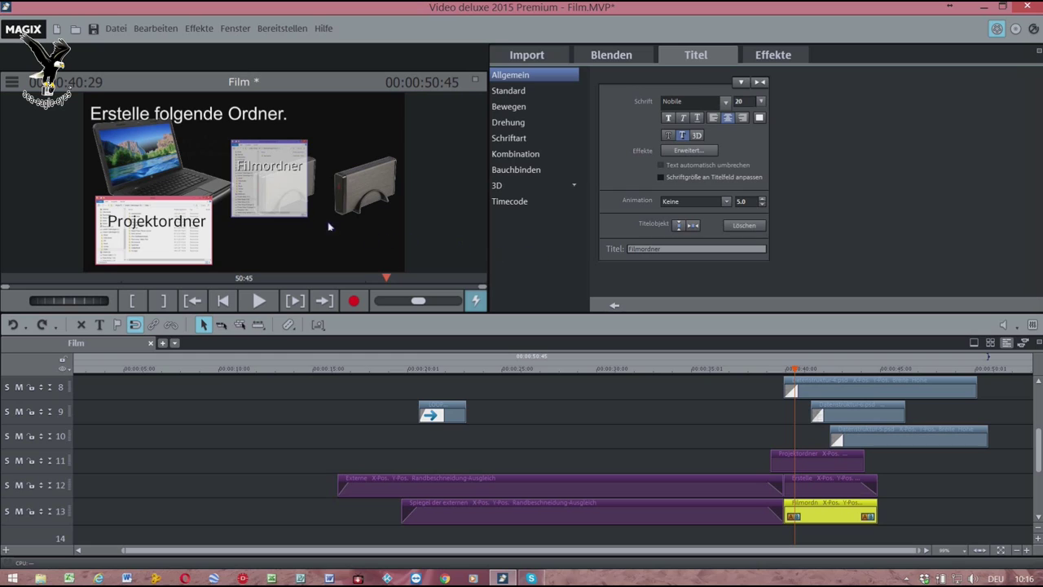
Change the text colour of the "Filmordner" title to black.
left_click(269, 169)
left_click(761, 120)
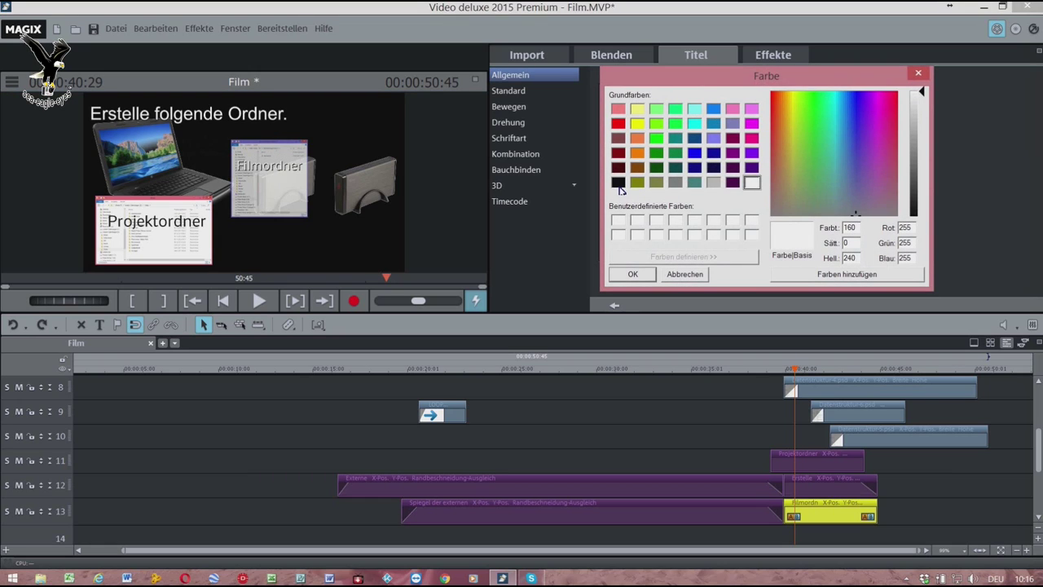
left_click(619, 183)
left_click(631, 274)
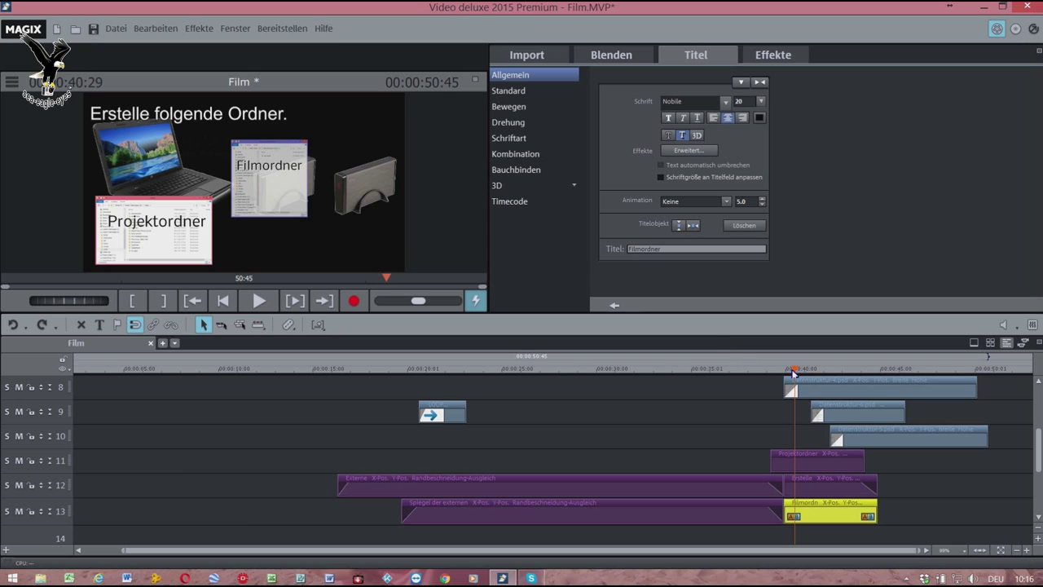
Move the playhead to 00:00:42:22 and place a Standard title template on track 14 below the "Filmordner" title.
left_click_drag(794, 372, 833, 380)
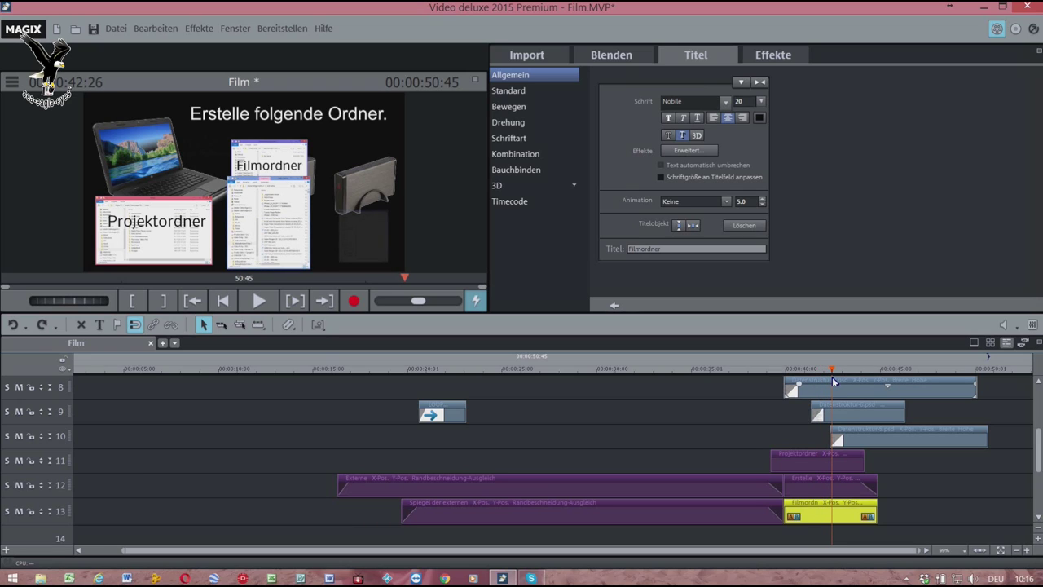
left_click_drag(833, 376, 830, 376)
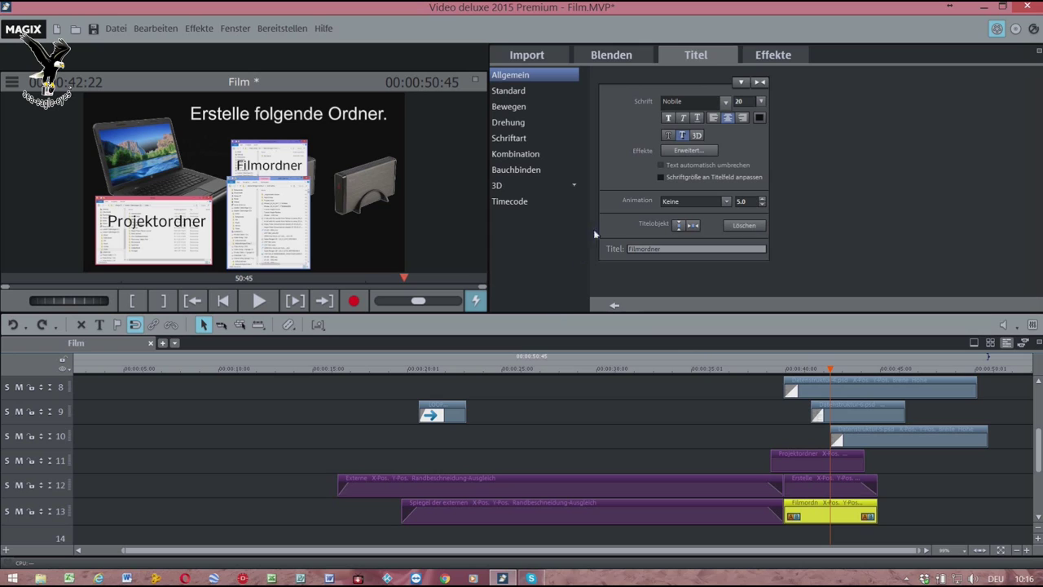
left_click(534, 93)
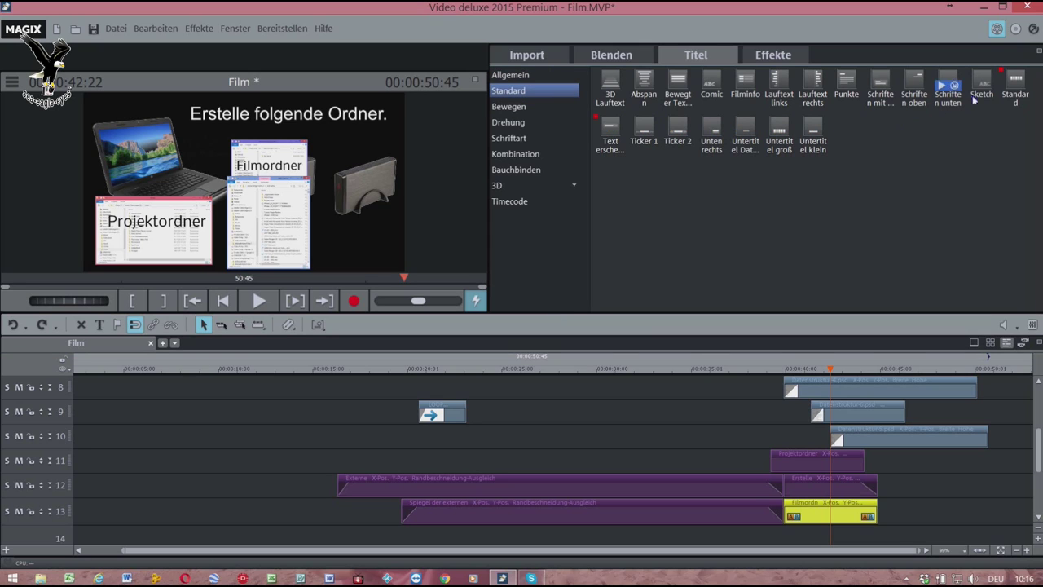
left_click(1017, 80)
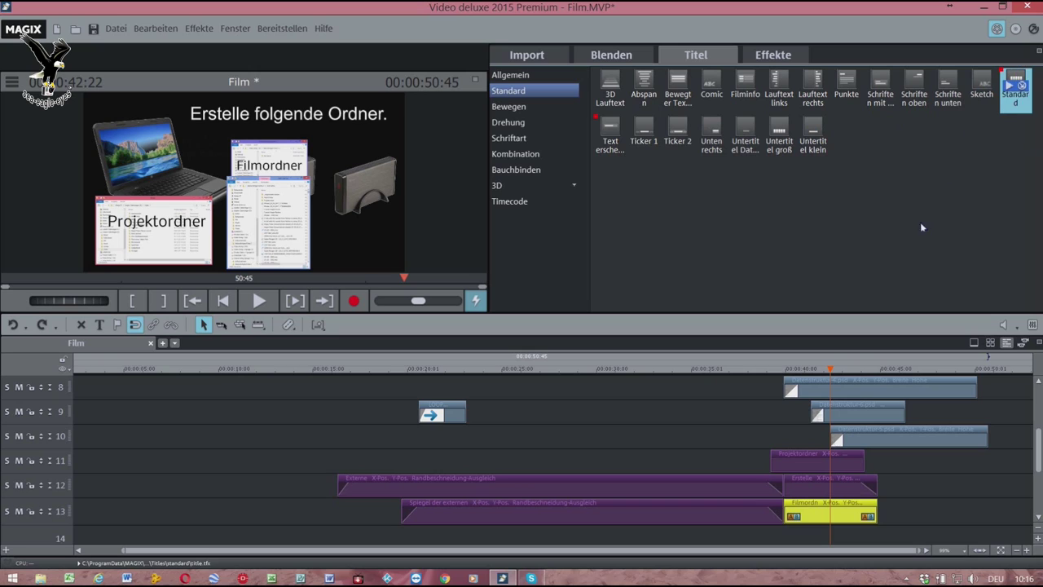
left_click_drag(865, 487, 855, 549)
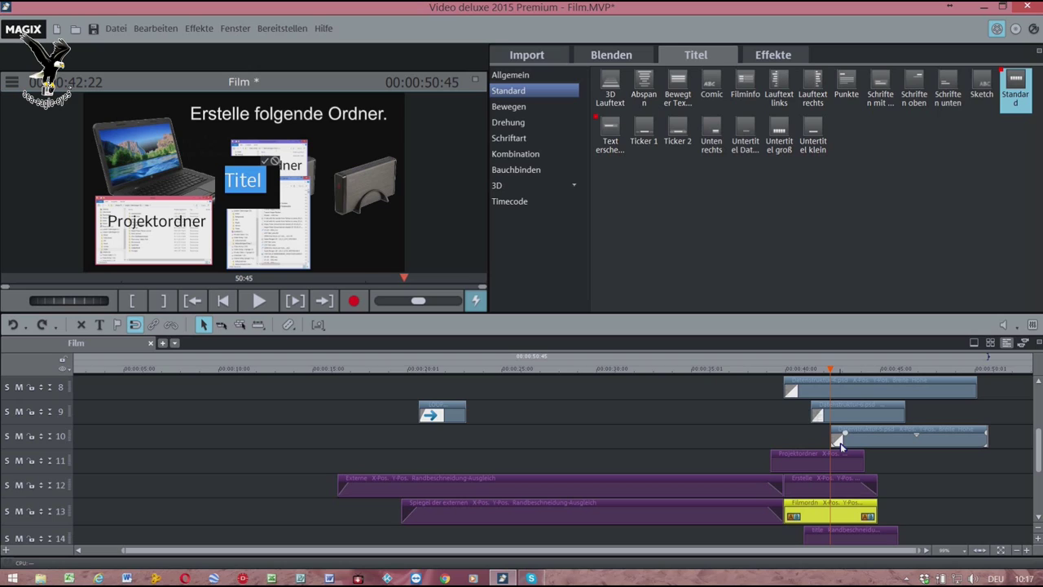
Enter "Ordner wo alles gespeichert wird." as the text of the new title on track 14.
type("Ordner")
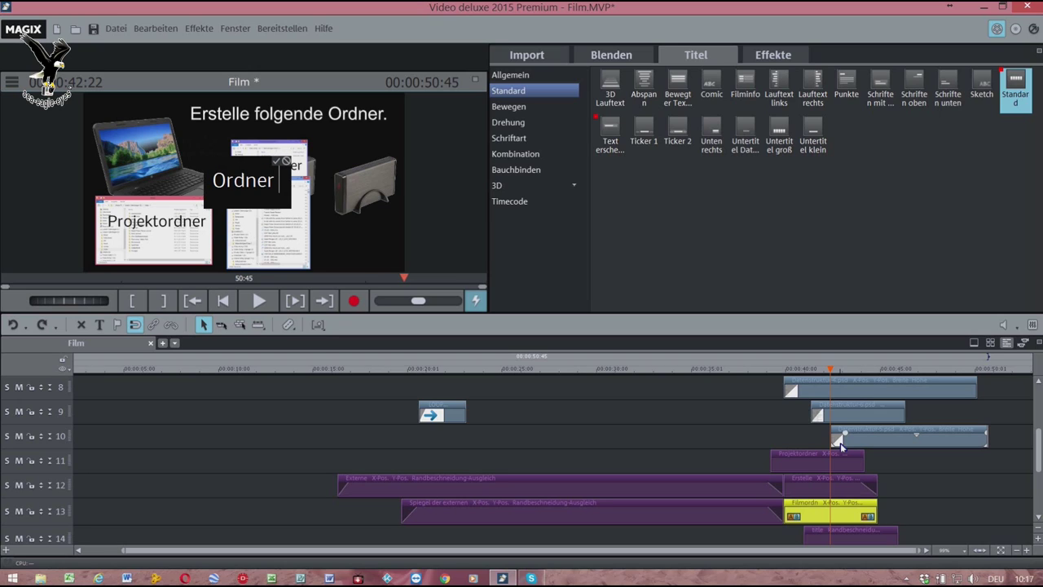
type(" wo ")
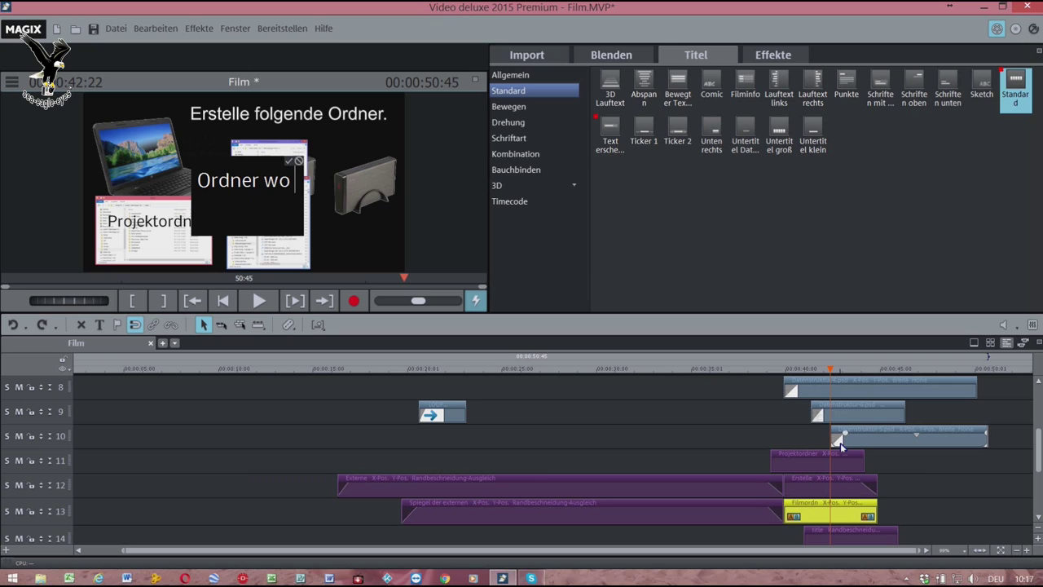
type("alle")
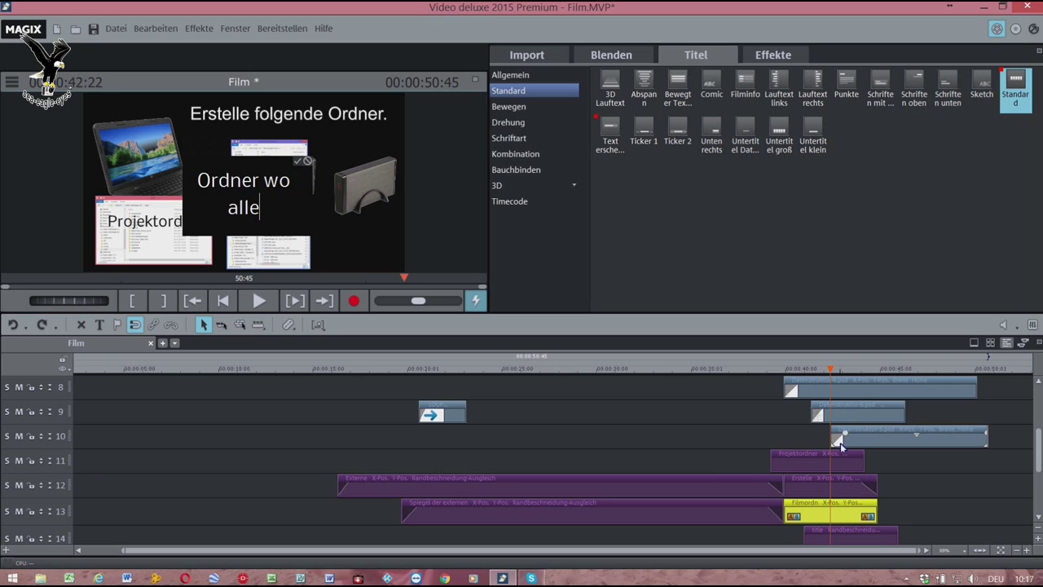
type("s ges")
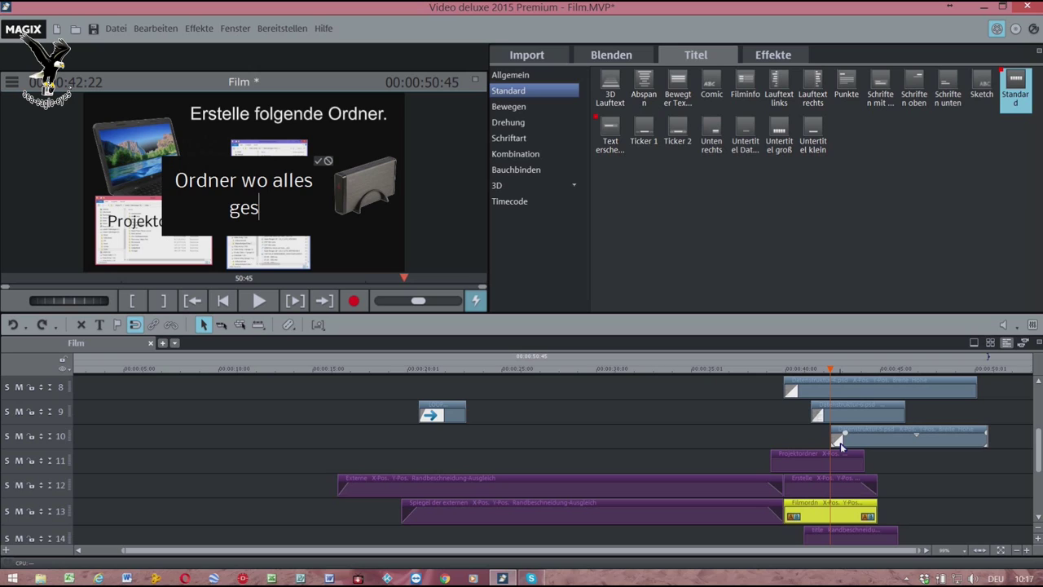
type("pei")
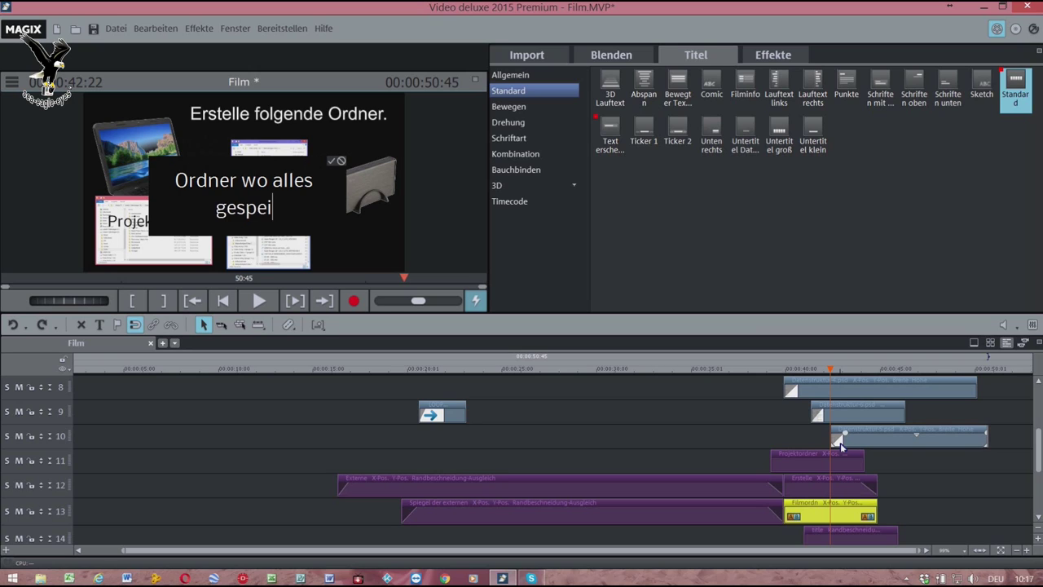
type("chert wird.")
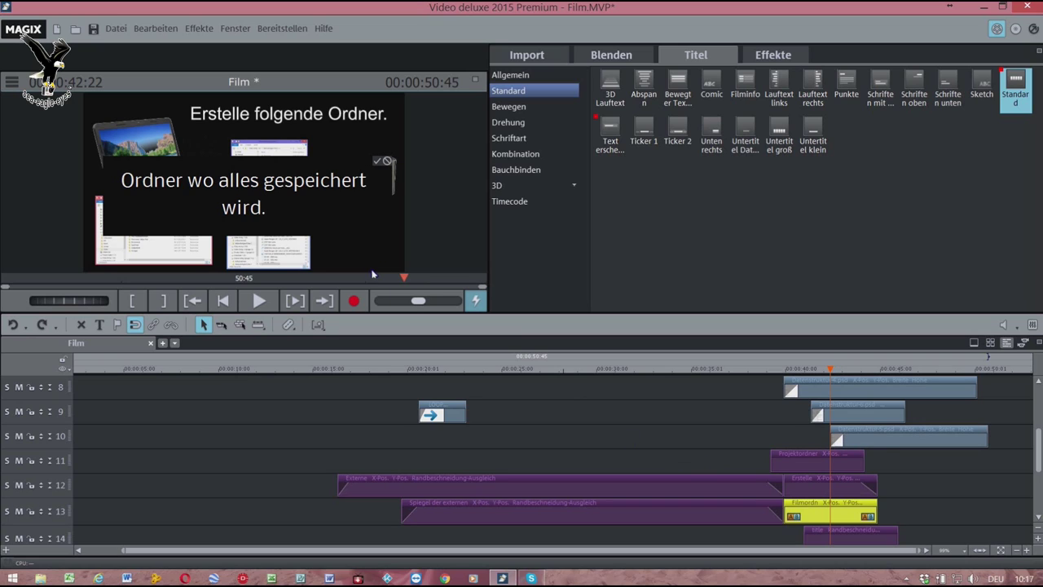
left_click(474, 243)
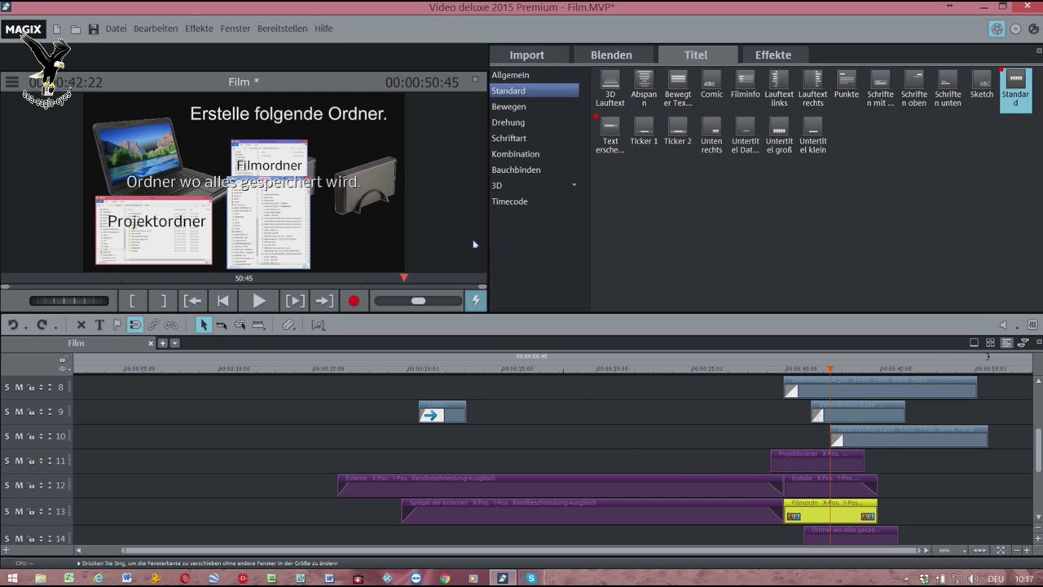
Reshape the text frame of the "Ordner wo alles gespeichert wird." title to fit over the folder window below "Filmordner".
left_click(266, 189)
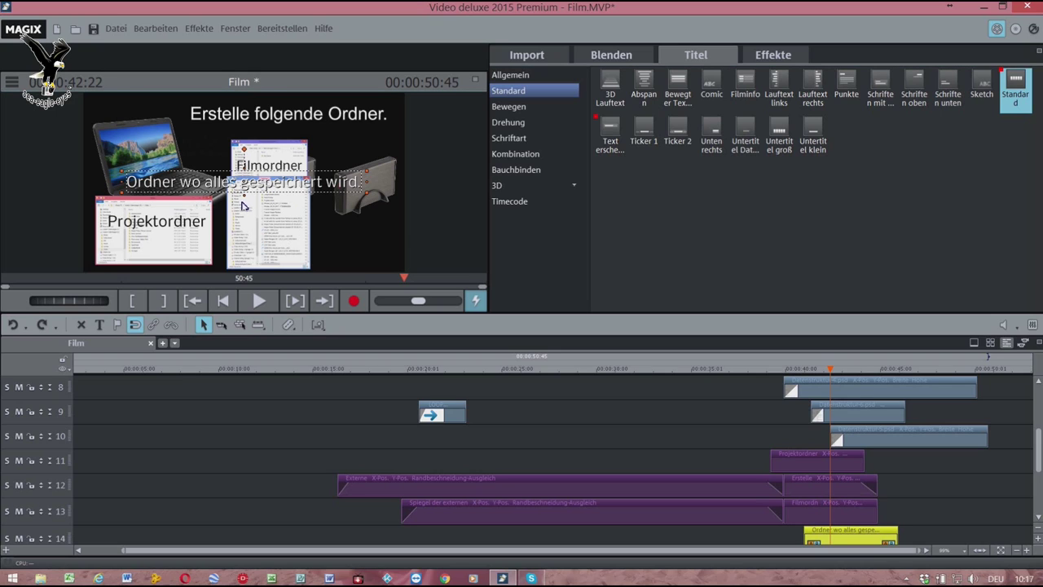
left_click_drag(245, 194, 243, 258)
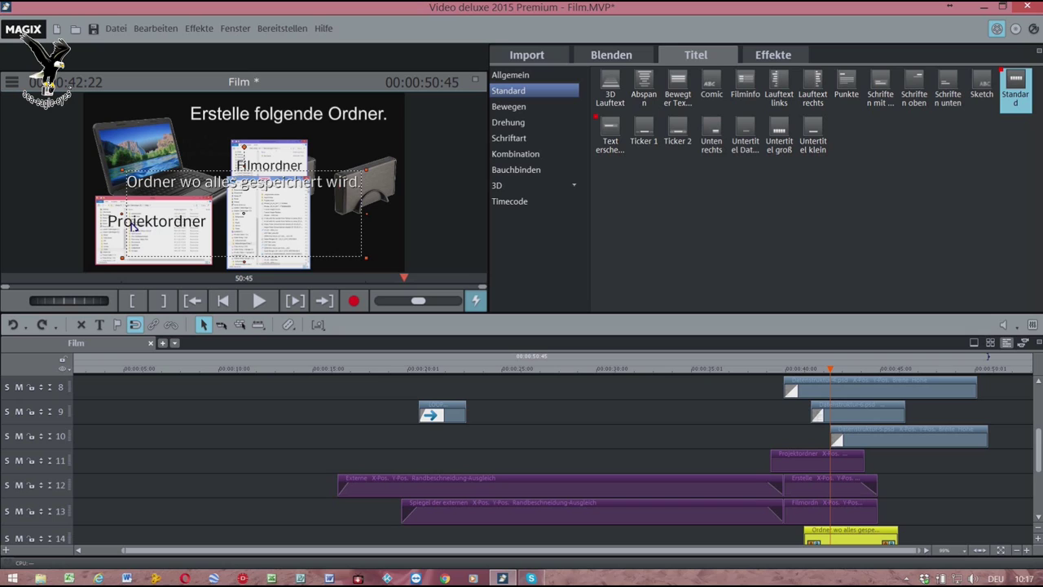
left_click_drag(122, 217, 232, 232)
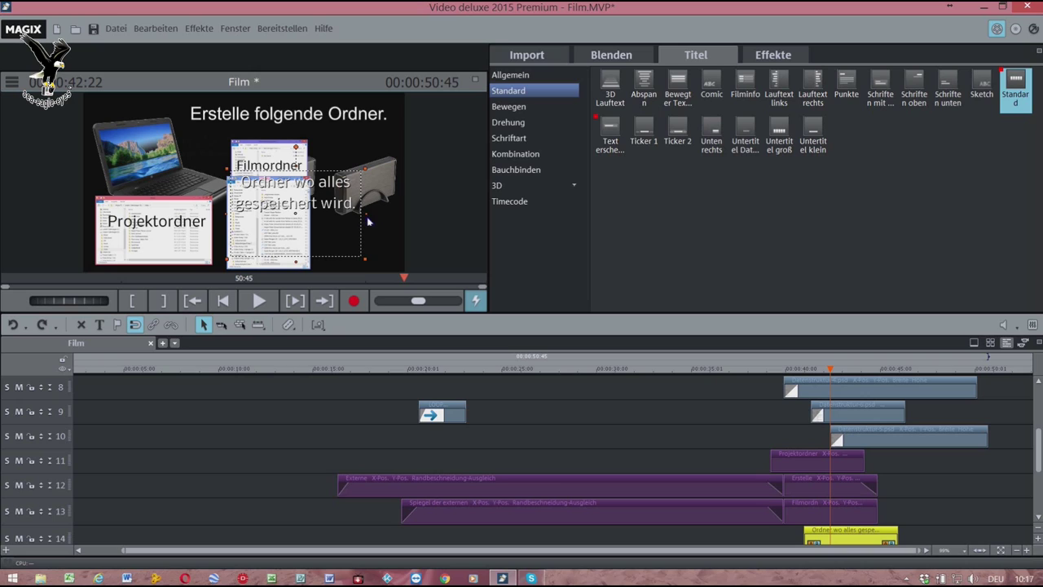
left_click_drag(369, 220, 313, 224)
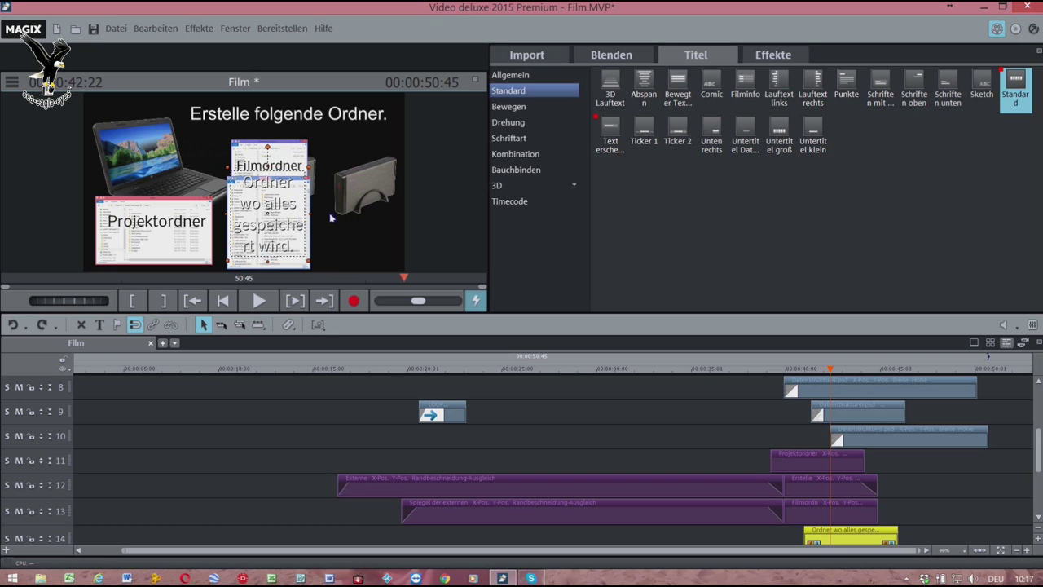
left_click_drag(281, 202, 282, 209)
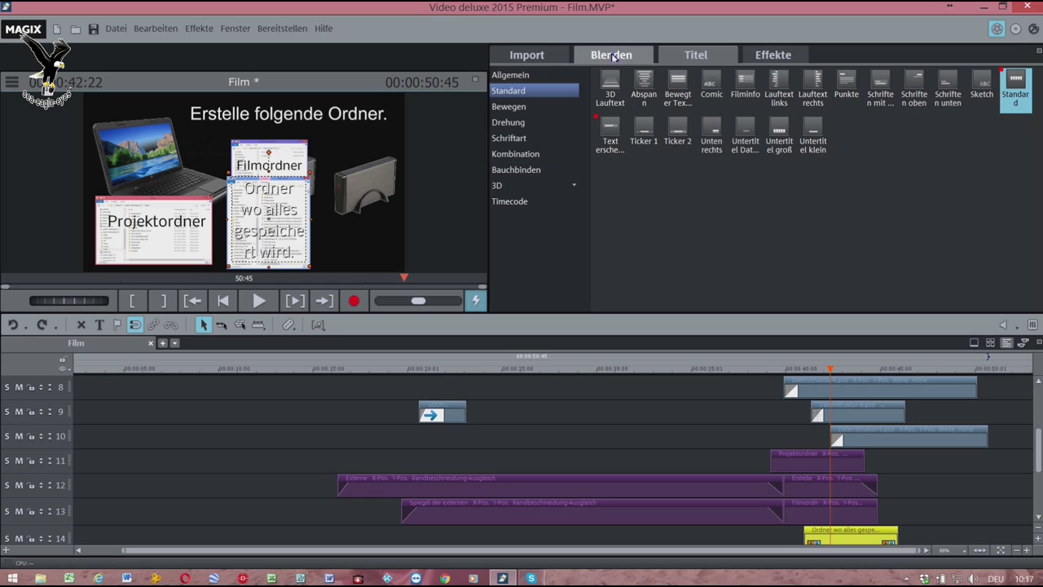
Change the text colour of the "Ordner wo alles gespeichert wird." title to black.
left_click(528, 75)
left_click(874, 84)
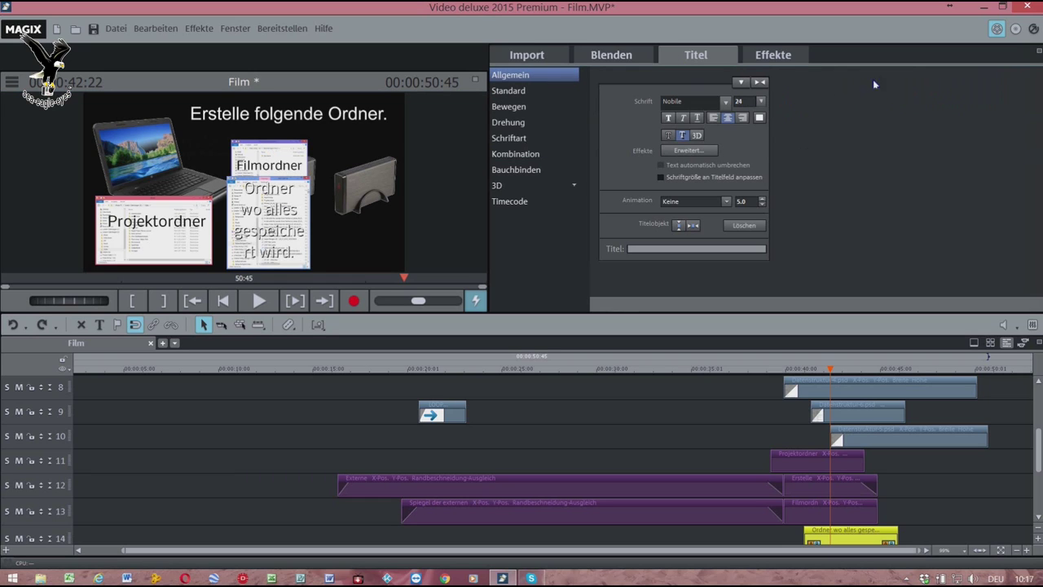
left_click(759, 118)
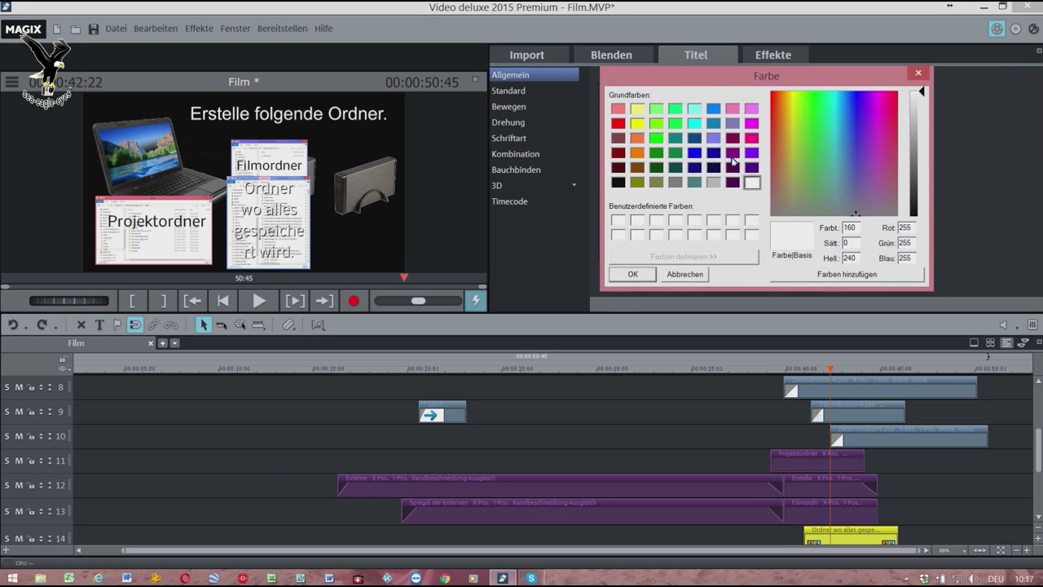
left_click(620, 184)
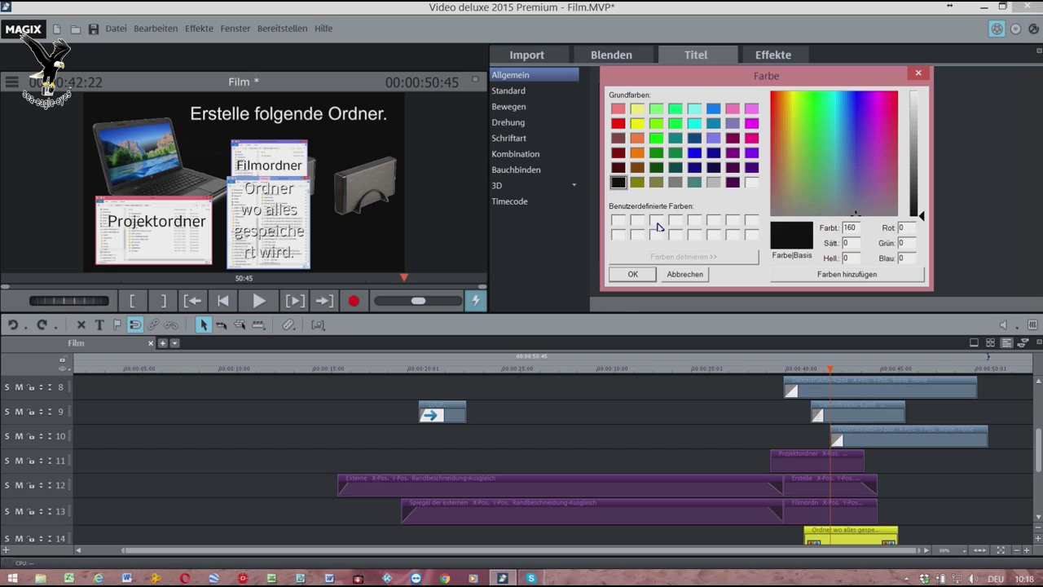
left_click(642, 275)
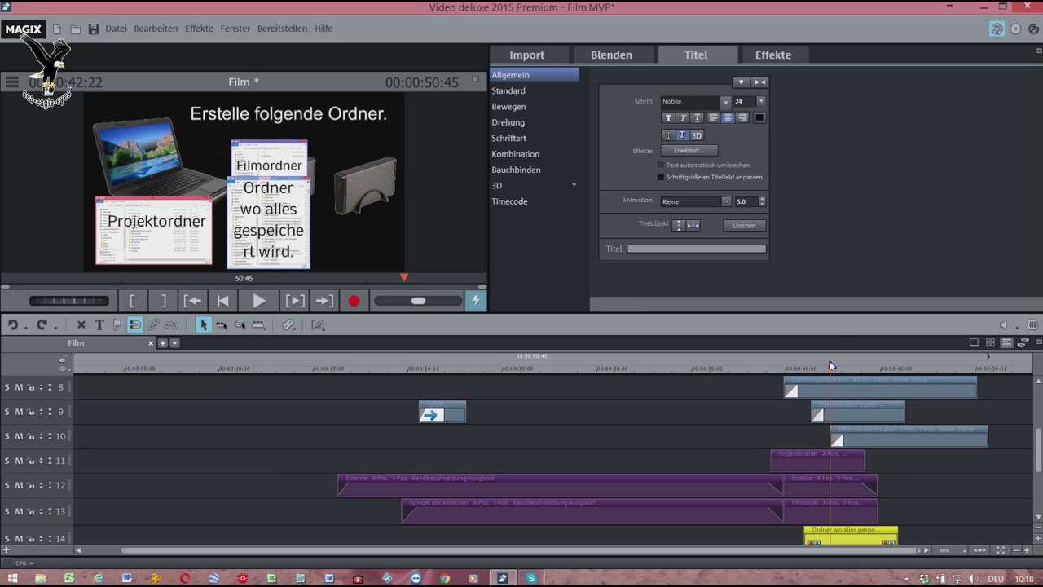
Move the playhead to 00:00:43:48 and place a Standard title template there on track 15.
left_click_drag(833, 371, 848, 371)
left_click_drag(848, 369, 858, 371)
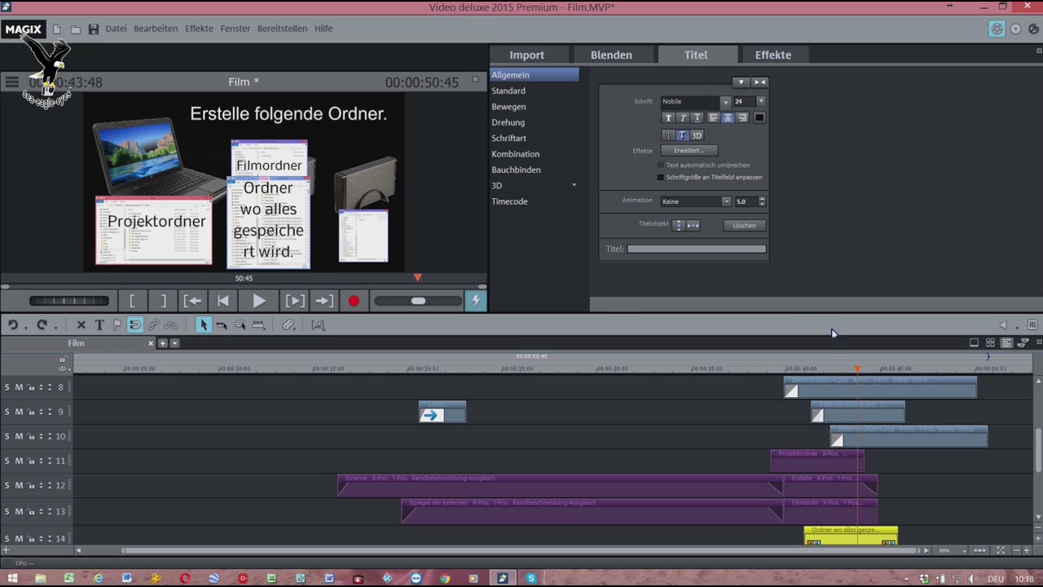
mouse_move(953, 447)
scroll(554, 459, "down", 3)
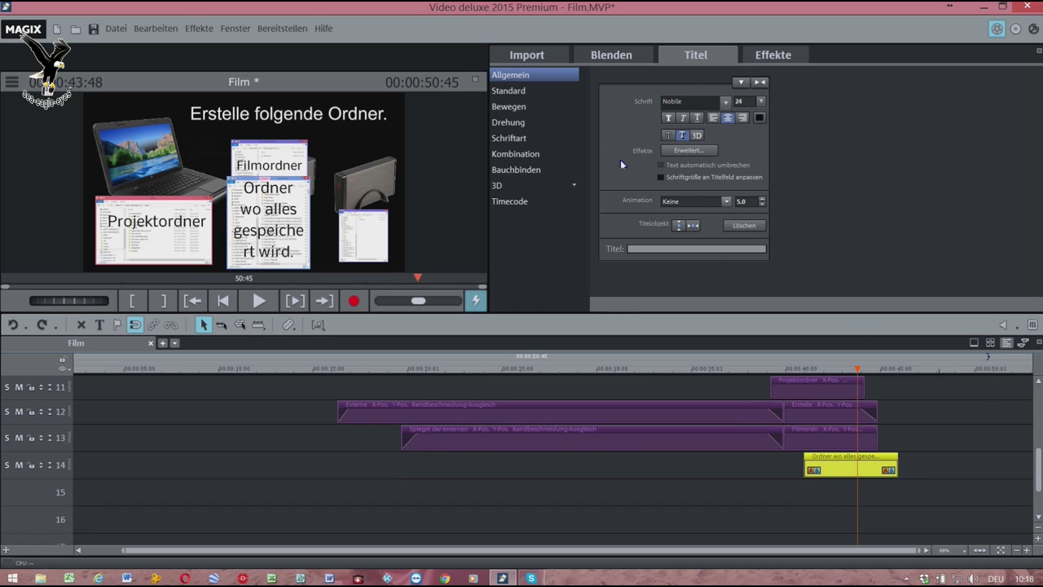
left_click(531, 92)
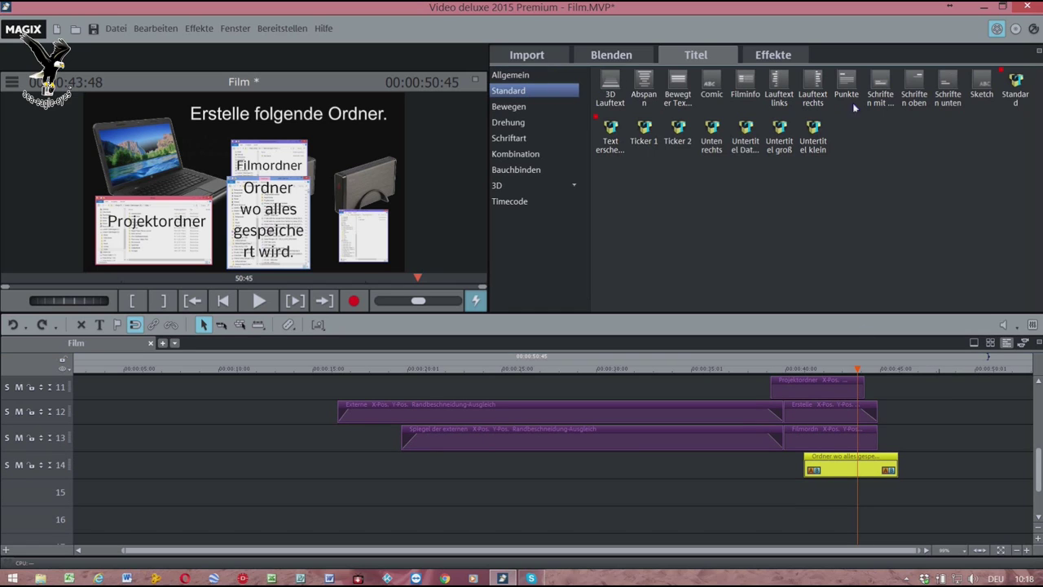
left_click(1016, 89)
left_click_drag(917, 415, 907, 493)
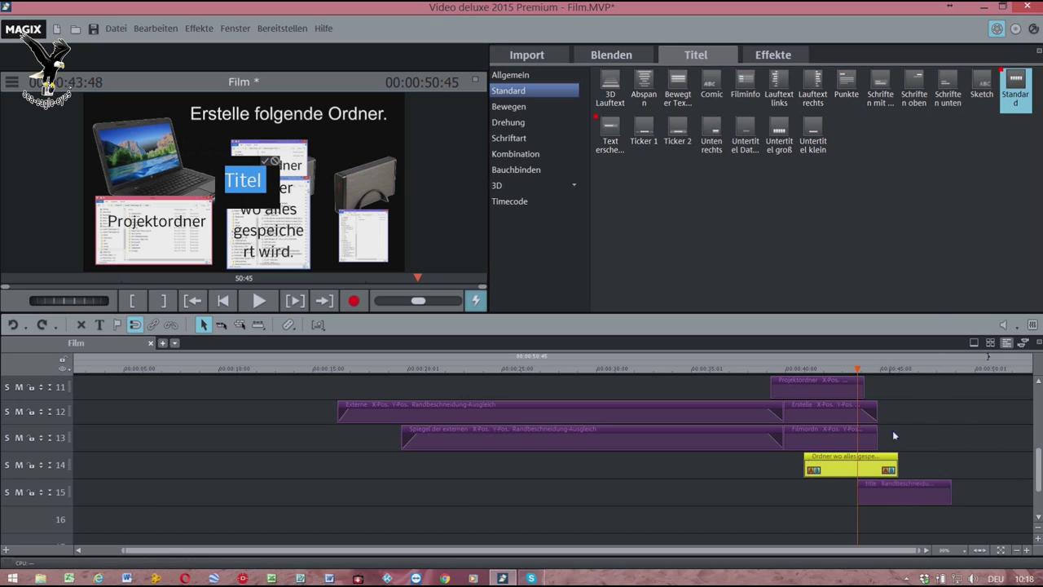
type("Sicher")
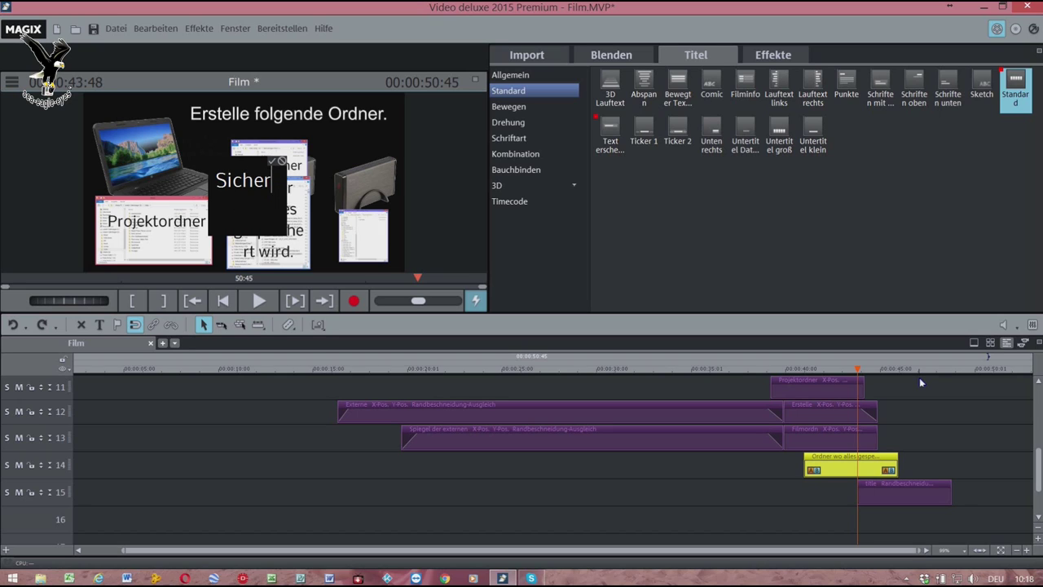
key("BackSpace")
key("BackSpace")
key("BackSpace")
key("BackSpace")
key("BackSpace")
key("BackSpace")
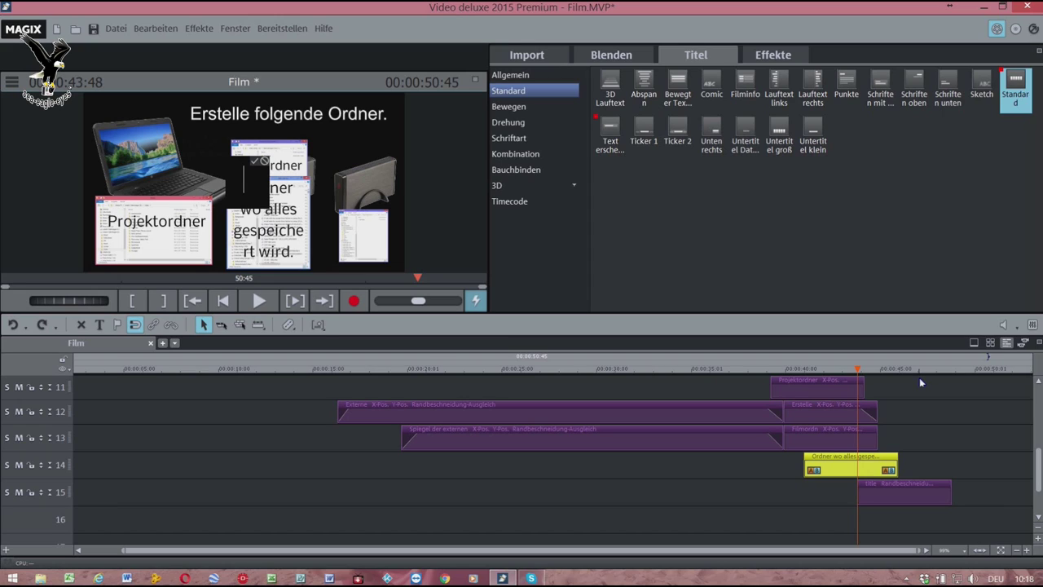
Enter "Spiel Kopie" as the text of the new title on track 15.
type("Spiel")
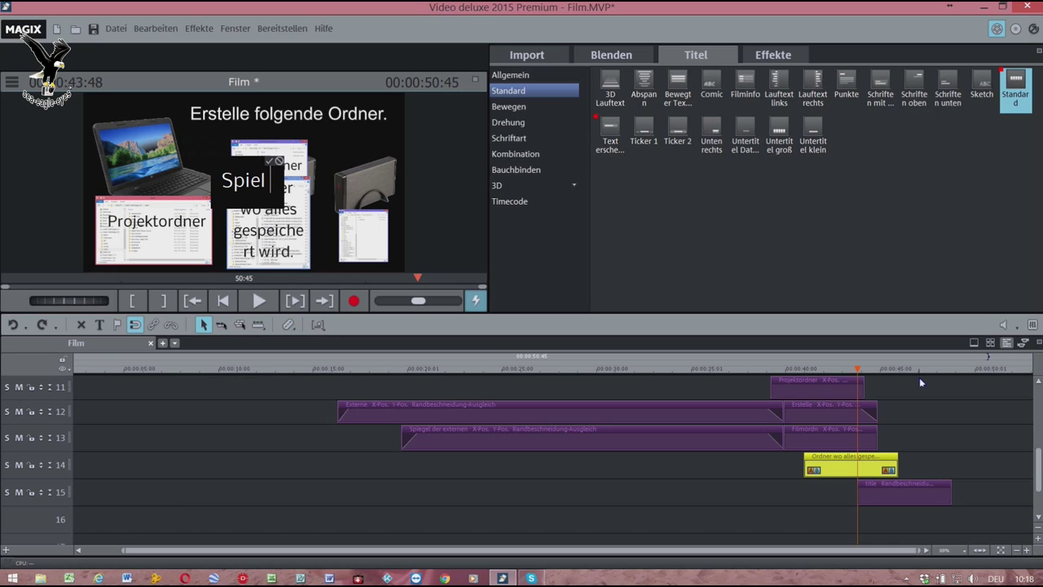
type(" Kopie")
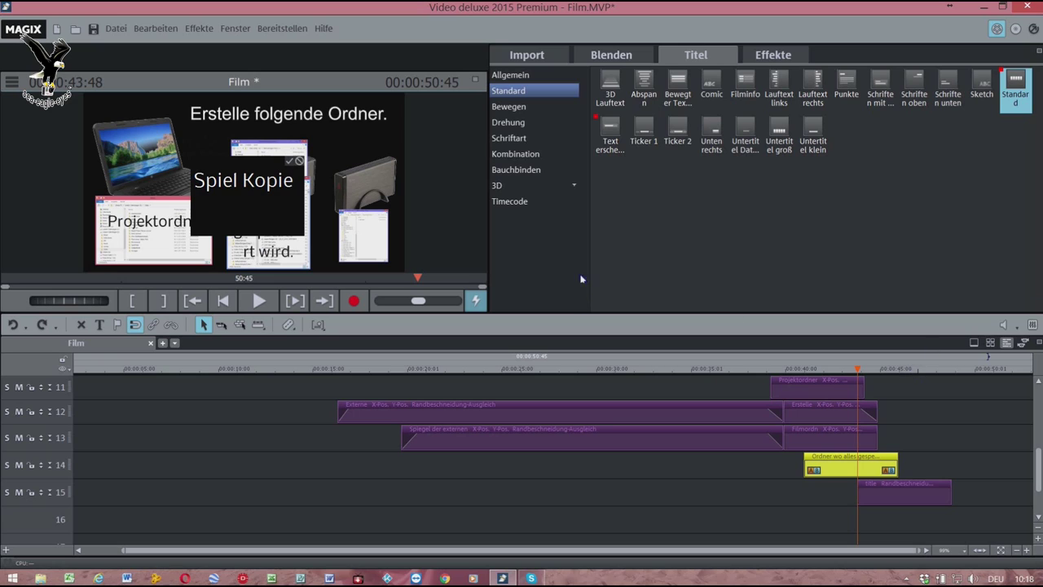
left_click(554, 262)
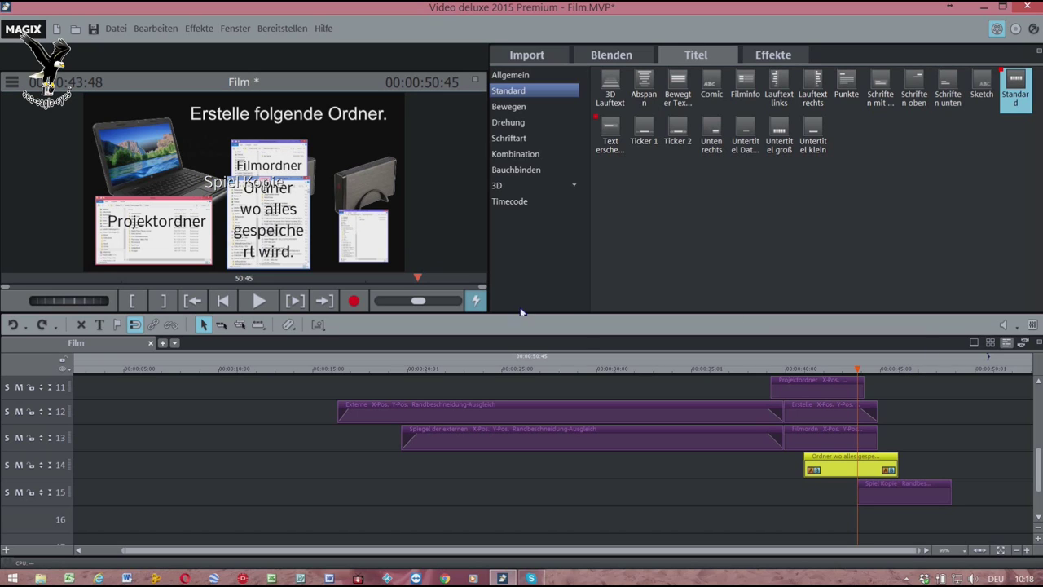
Move the "Spiel Kopie" title onto the folder window below the external hard drive and narrow its frame to break the text into two lines.
left_click(882, 501)
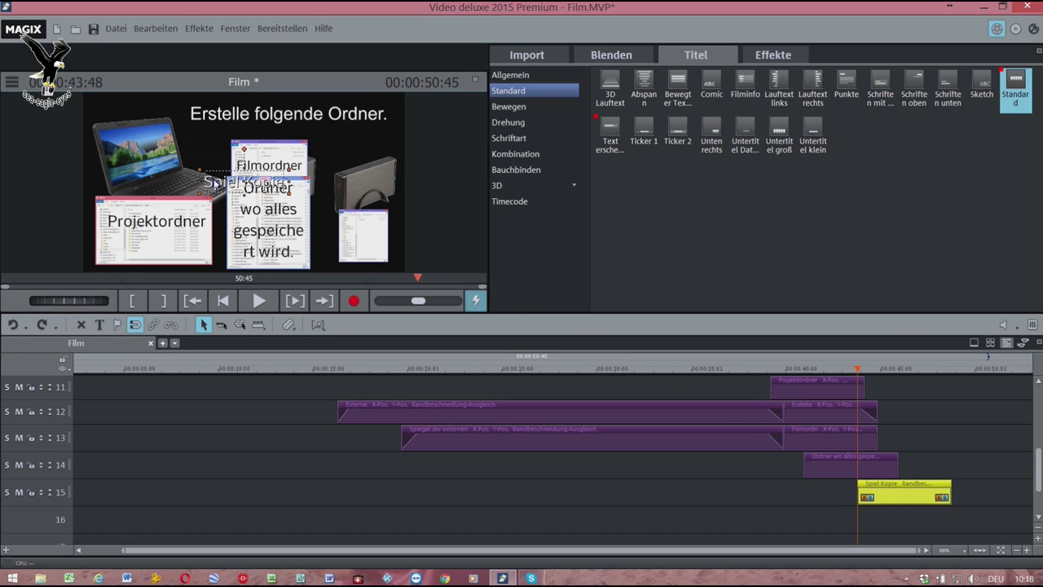
left_click(275, 201)
left_click_drag(274, 201, 352, 233)
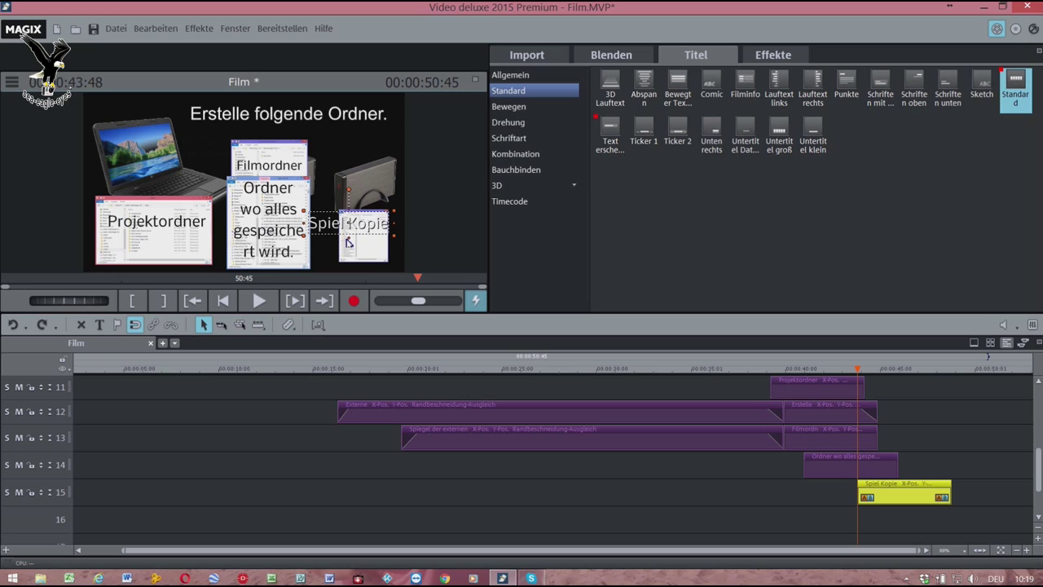
mouse_move(353, 242)
left_mouse_down()
mouse_move(353, 275)
mouse_move(363, 247)
left_mouse_up()
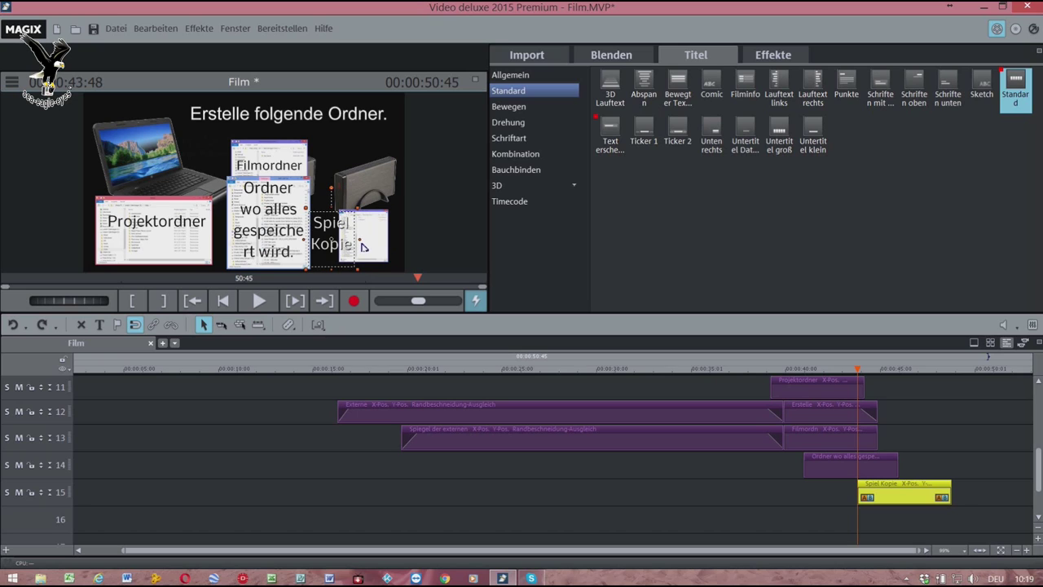
left_click(366, 245)
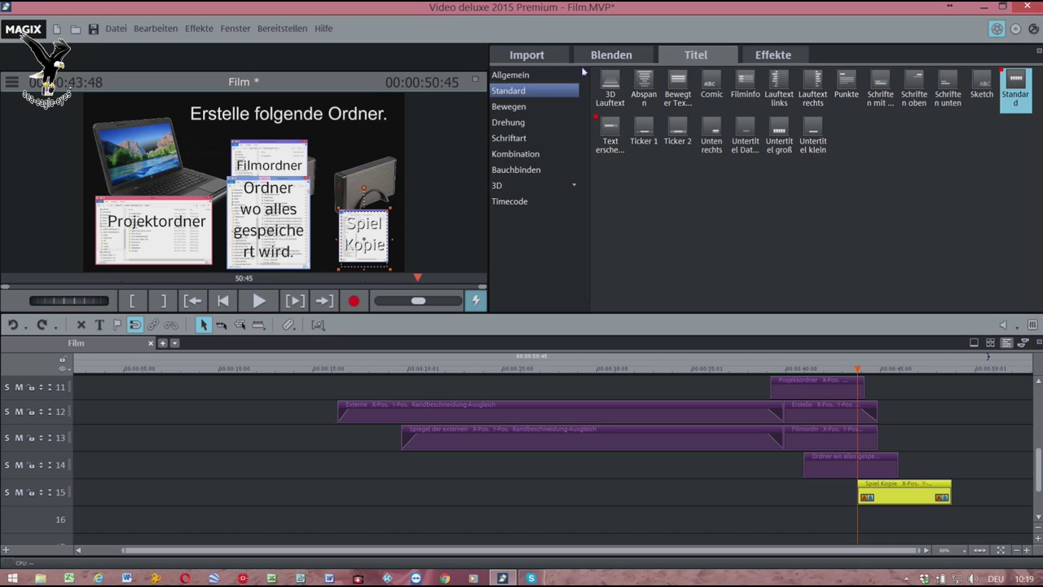
Change the text colour of the "Spiel Kopie" title to black.
left_click(548, 77)
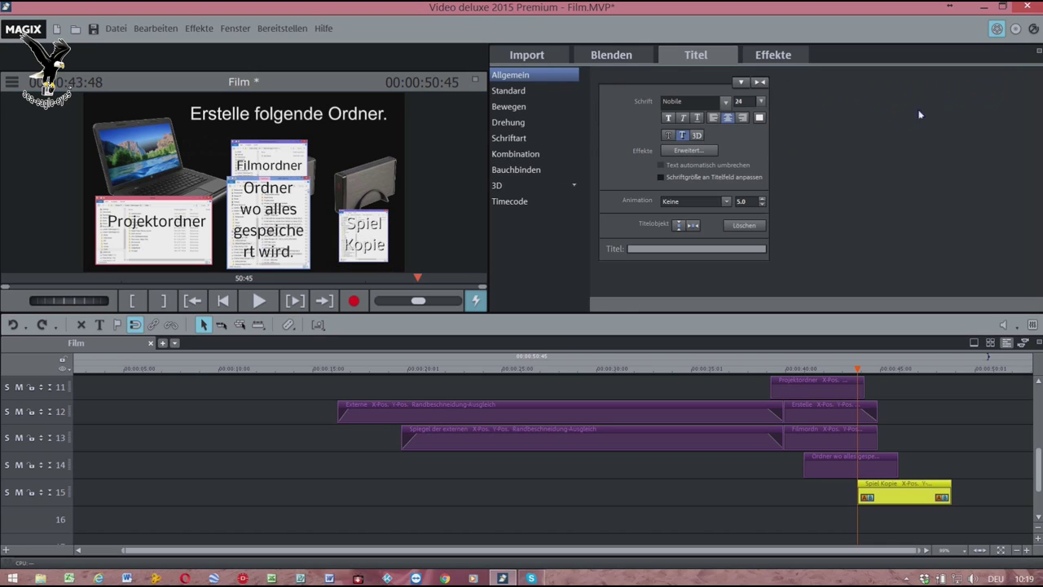
left_click(760, 119)
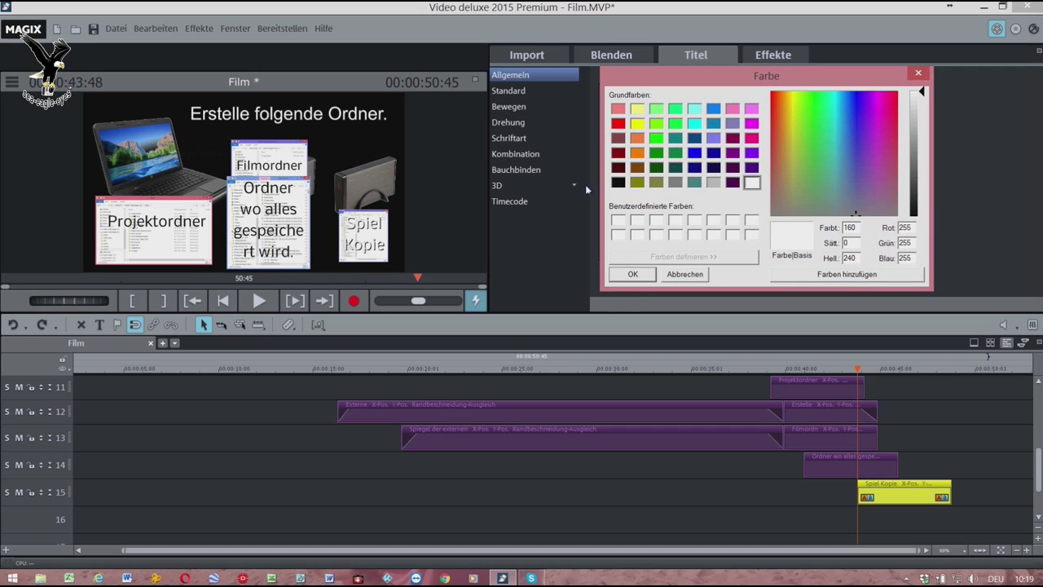
left_click(620, 185)
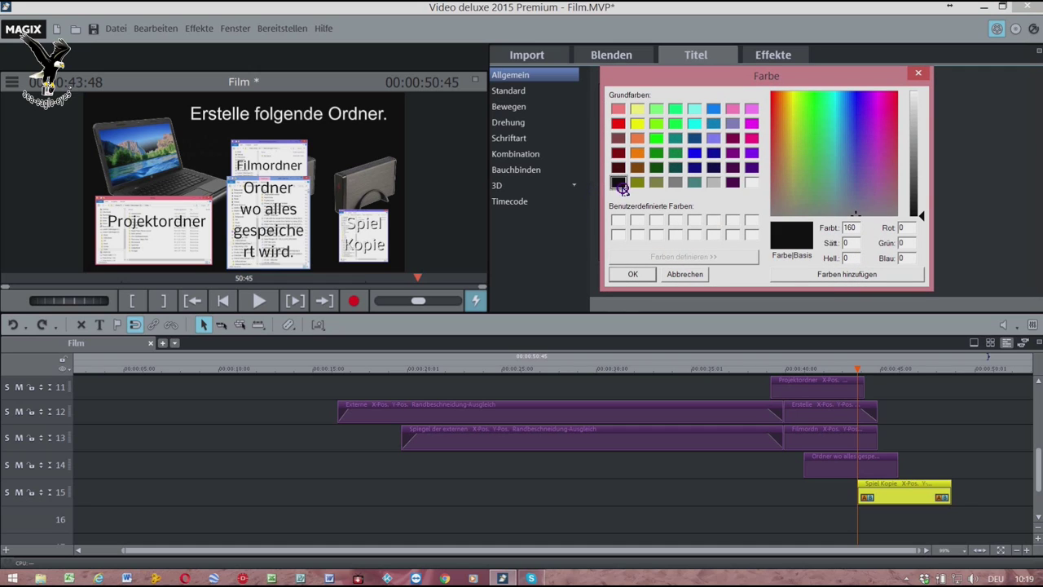
left_click(633, 274)
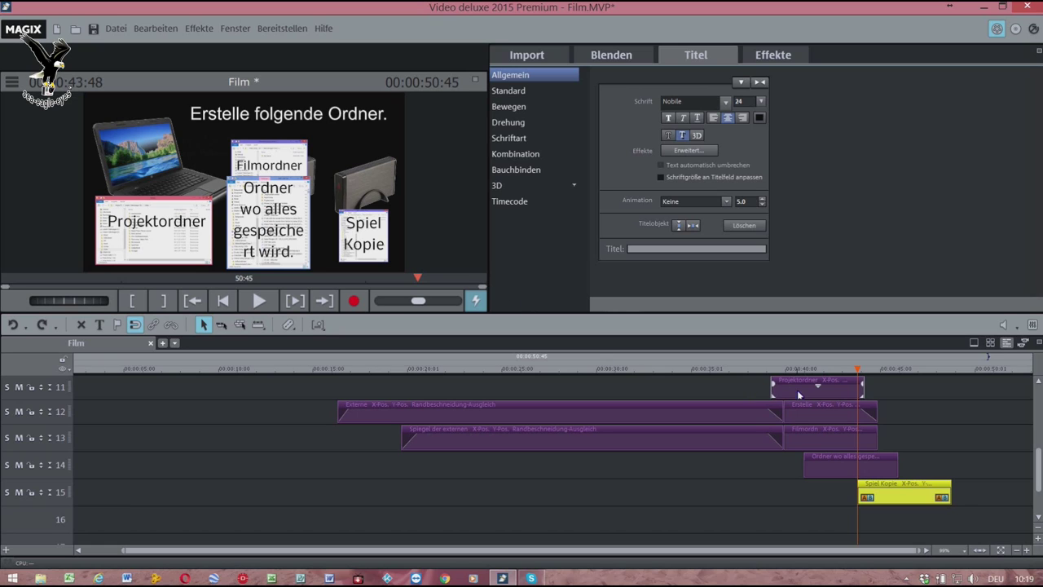
Move the playhead to 00:00:47:27 and extend the titles on tracks 12, 13 and 14 so they end there.
mouse_move(857, 374)
left_mouse_down()
mouse_move(881, 378)
mouse_move(865, 377)
left_mouse_up()
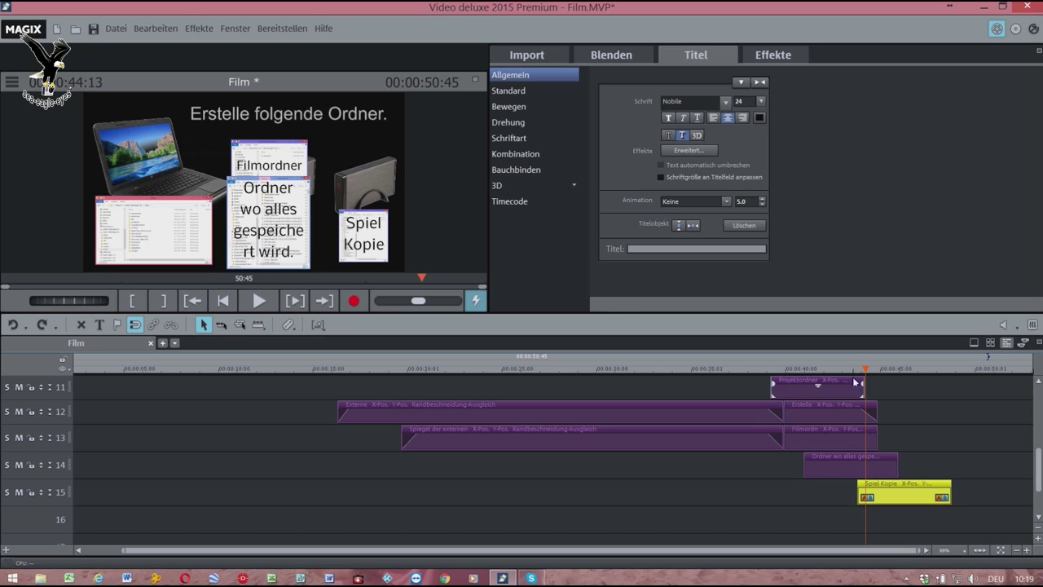
left_click_drag(866, 374, 928, 392)
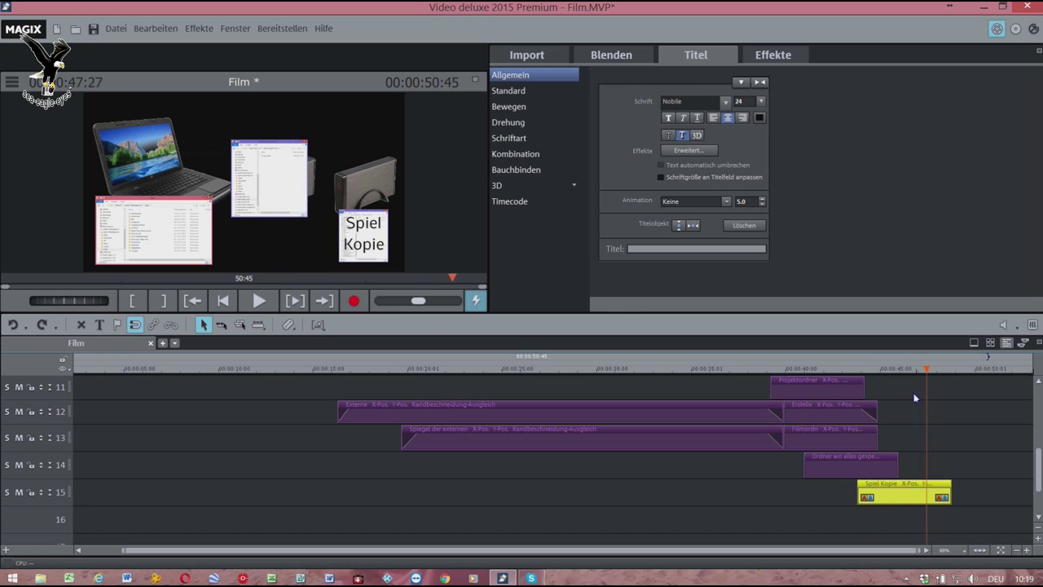
left_click_drag(898, 471, 927, 469)
left_click(892, 471)
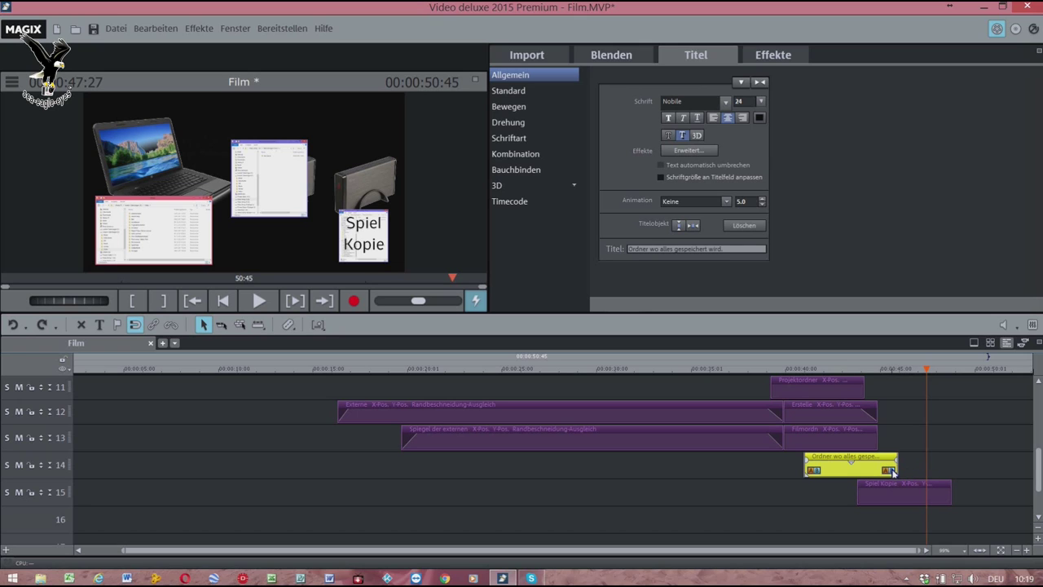
left_click_drag(899, 471, 927, 470)
left_click_drag(896, 417, 787, 447)
left_click_drag(880, 416, 928, 423)
Extend the "Projektordner" title on track 11 and shorten the "Spiel Kopie" title on track 15 to end at the playhead.
left_click(839, 398)
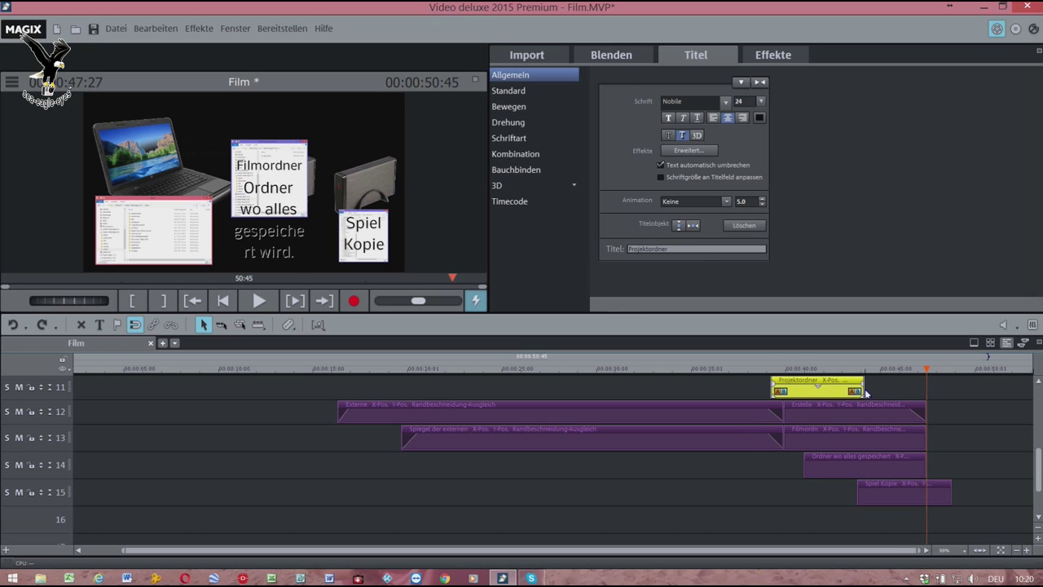
left_click_drag(866, 393, 925, 399)
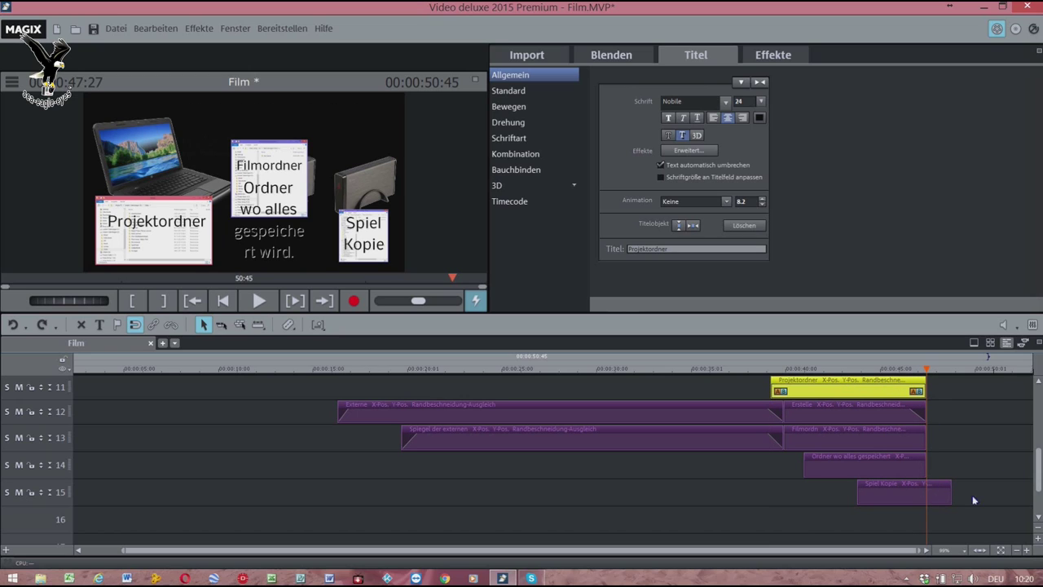
left_click(948, 498)
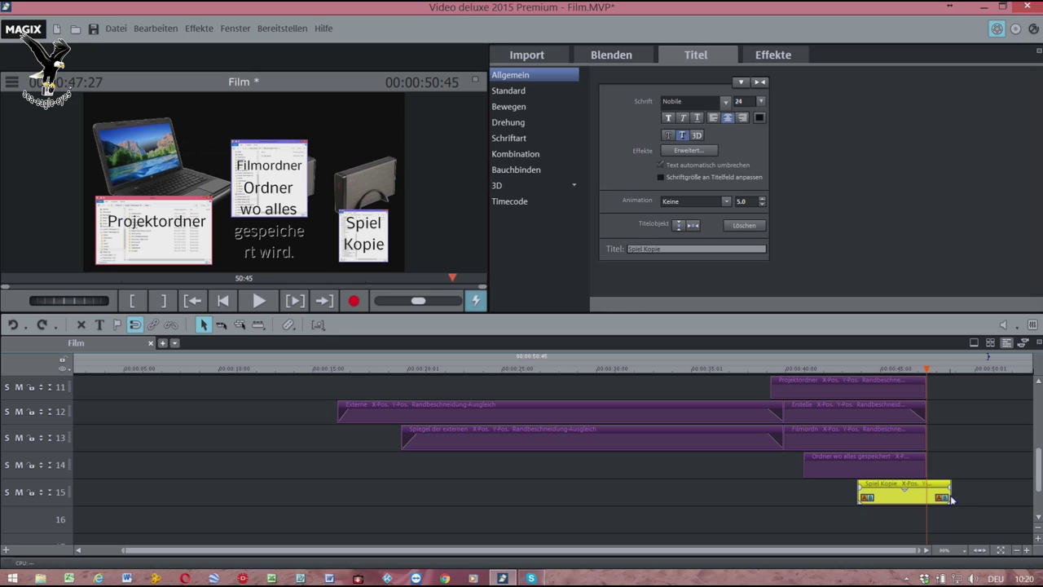
left_click_drag(951, 498, 925, 498)
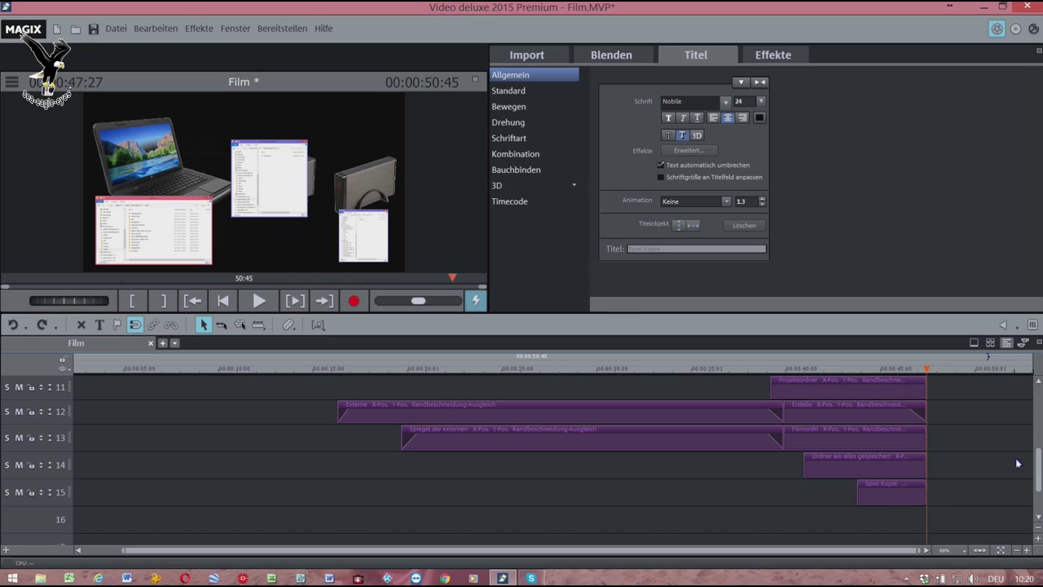
Extend the image clip on track 9 to the playhead and trim the Datenstruktur clips on tracks 7, 8 and 10 to end there.
left_click_drag(1040, 472, 1040, 442)
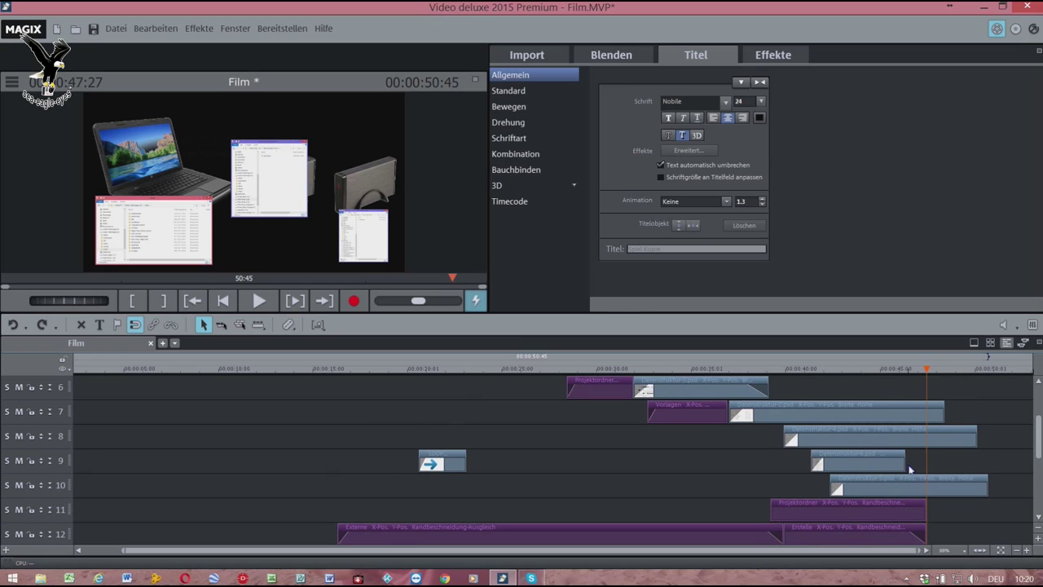
left_click_drag(908, 469, 927, 466)
mouse_move(967, 507)
left_mouse_down()
mouse_move(952, 414)
mouse_move(935, 412)
left_mouse_up()
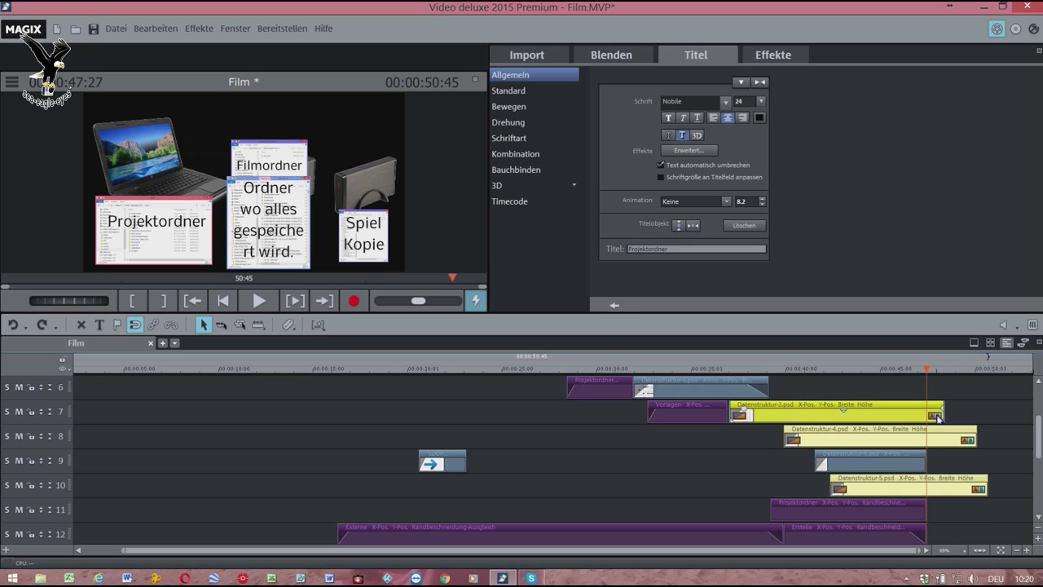
key("t")
key("Delete")
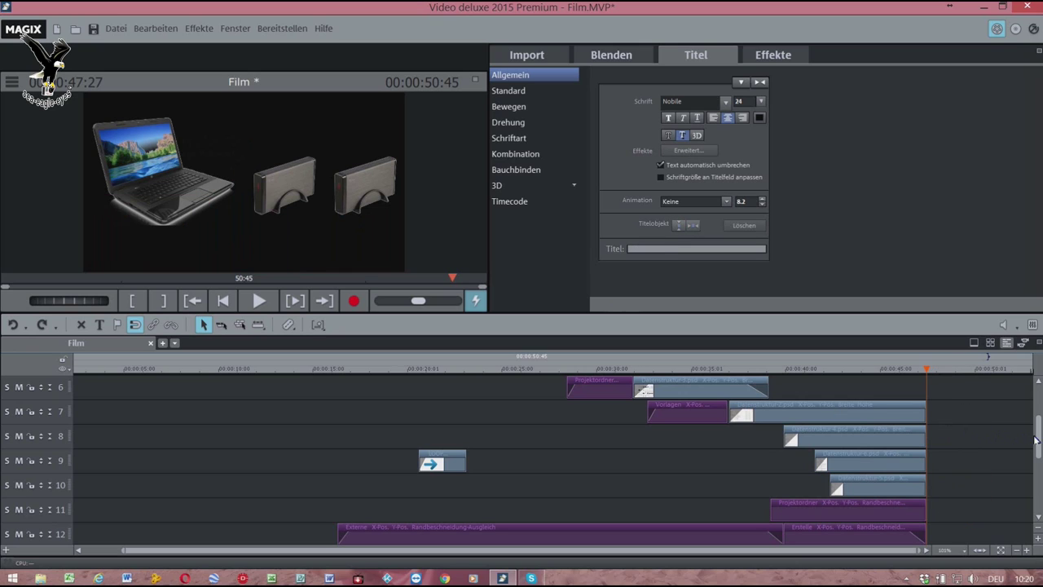
Try to cut off the ends of the laptop and hard-drive clips on tracks 1 to 3 at the playhead.
left_click_drag(1040, 438, 1027, 405)
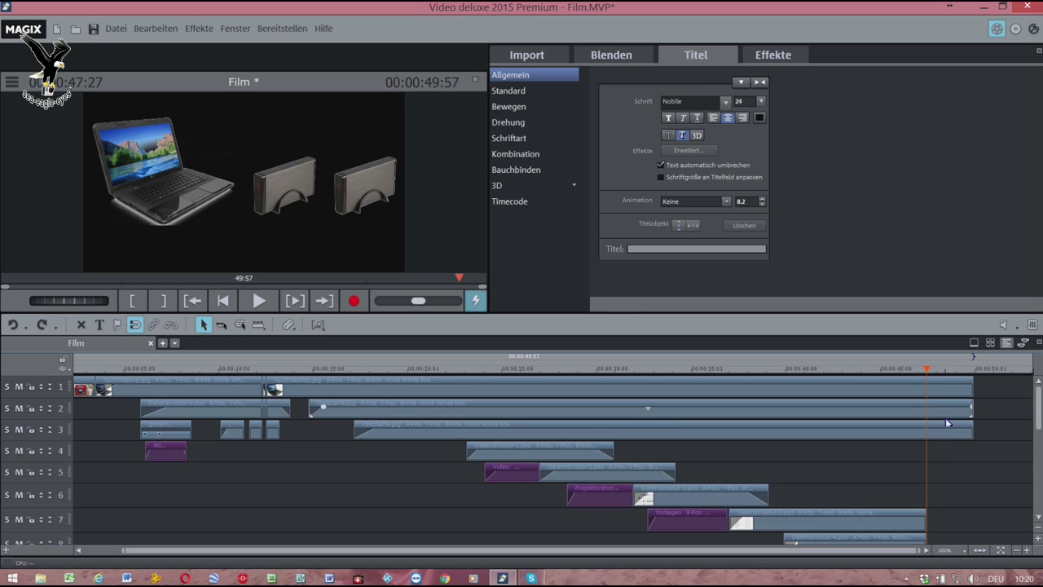
left_click_drag(992, 445, 958, 396)
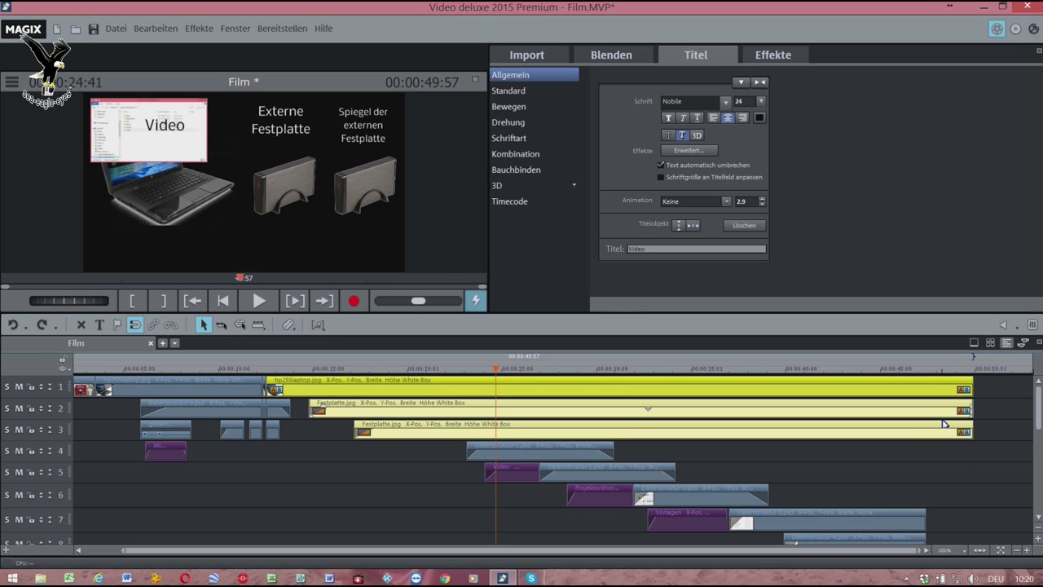
key("h")
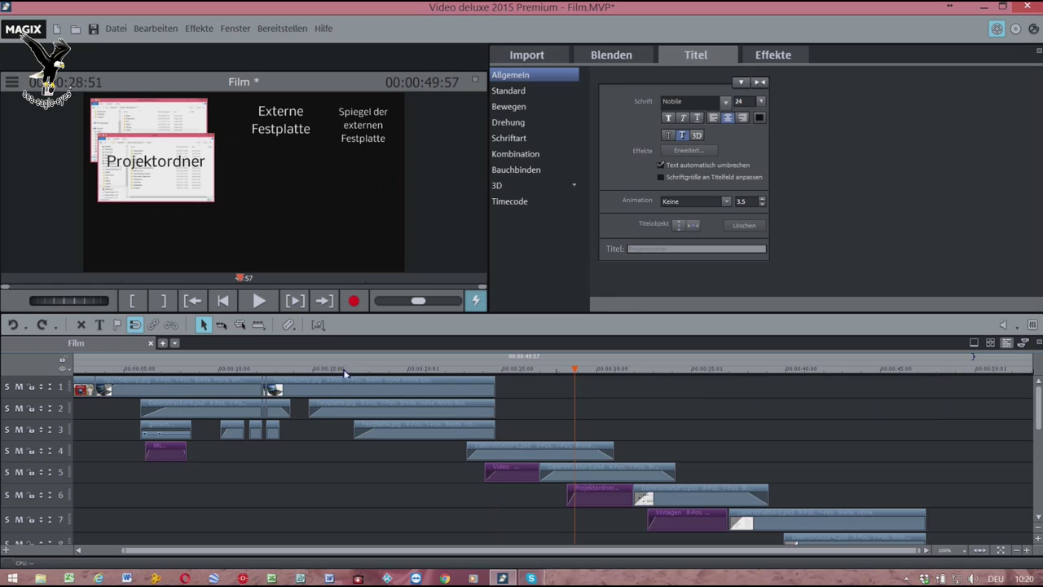
left_click(13, 325)
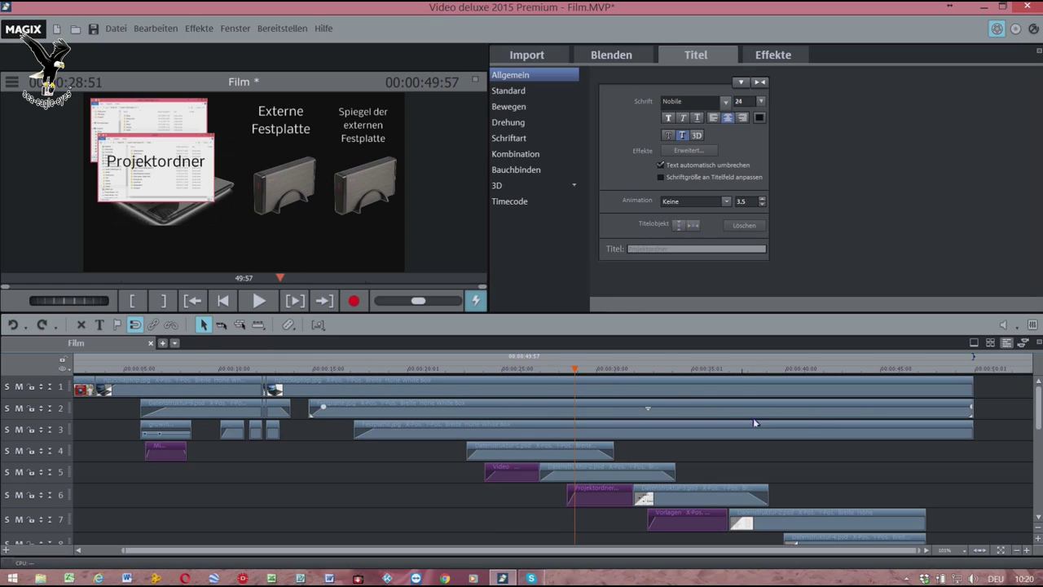
left_click_drag(578, 372, 927, 395)
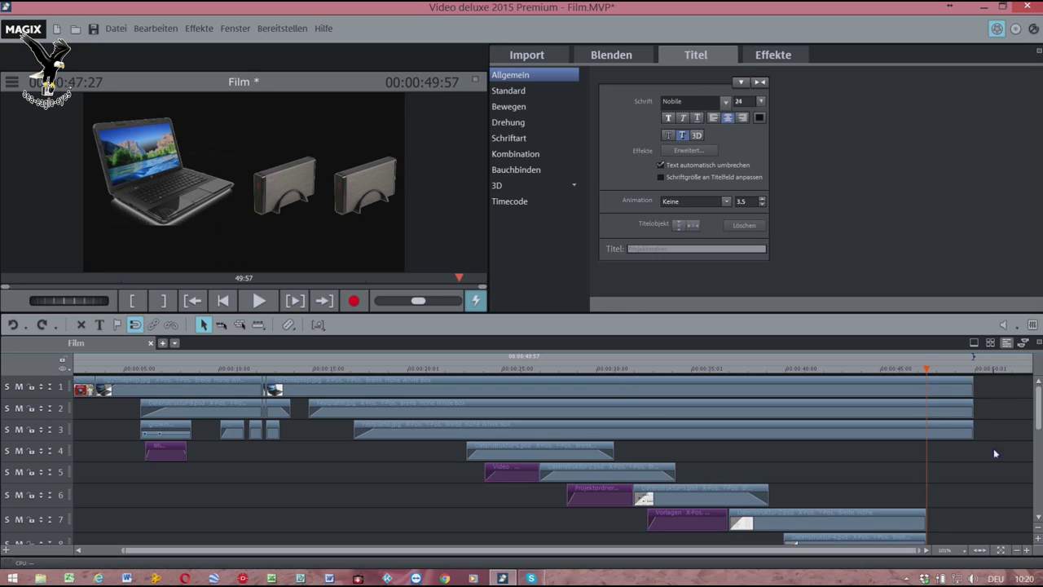
Add a fade-out to the ends of the hp255laptop.jpg and both Festplatte.jpg clips on tracks 1 to 3, and save the project.
left_click_drag(994, 453, 962, 388)
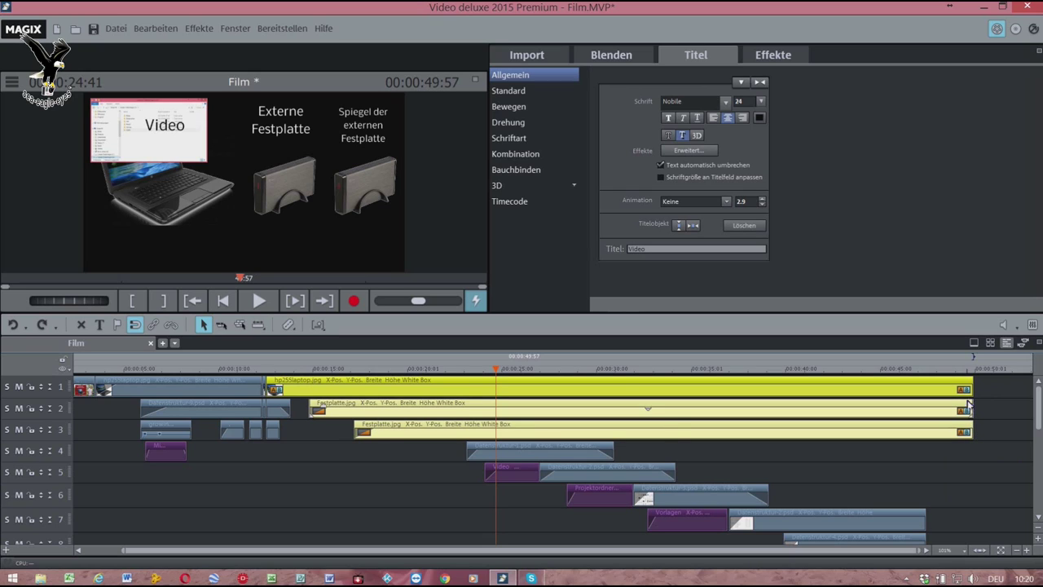
left_click_drag(973, 388, 943, 399)
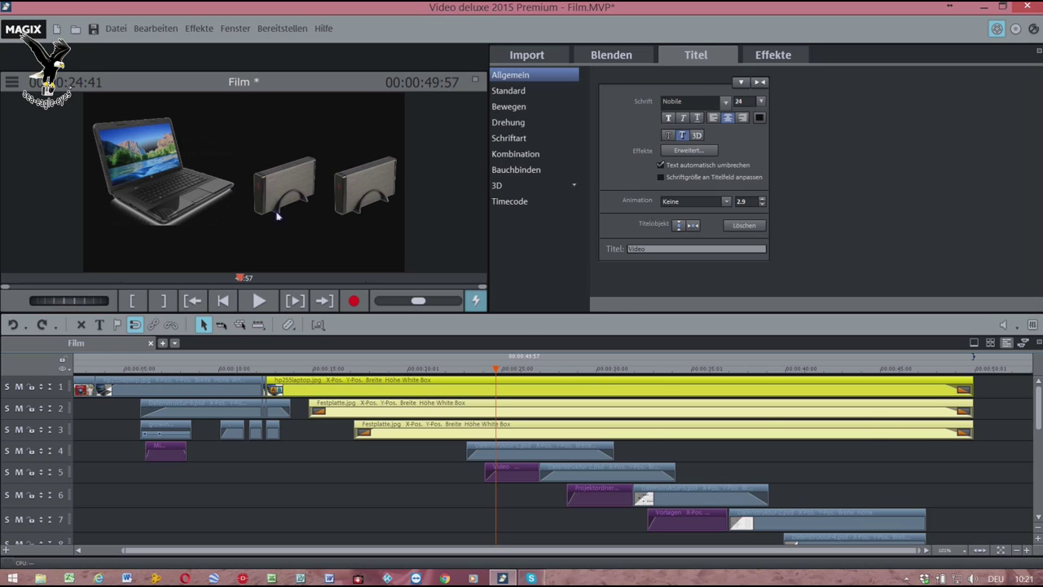
left_click(93, 30)
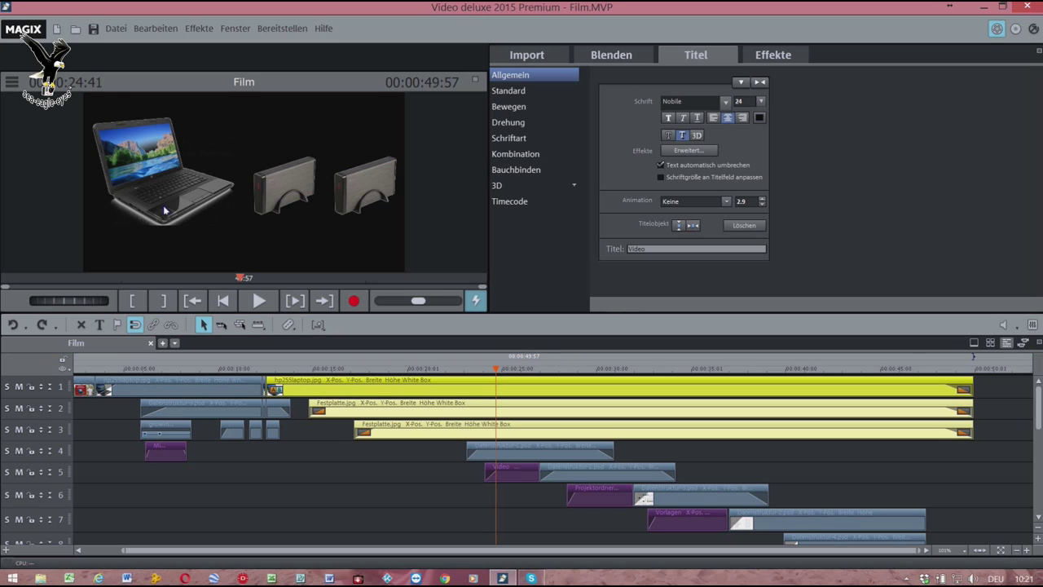
Play the film from the beginning and stop at 00:00:21:26, where the blue arrow is shown.
left_click(222, 302)
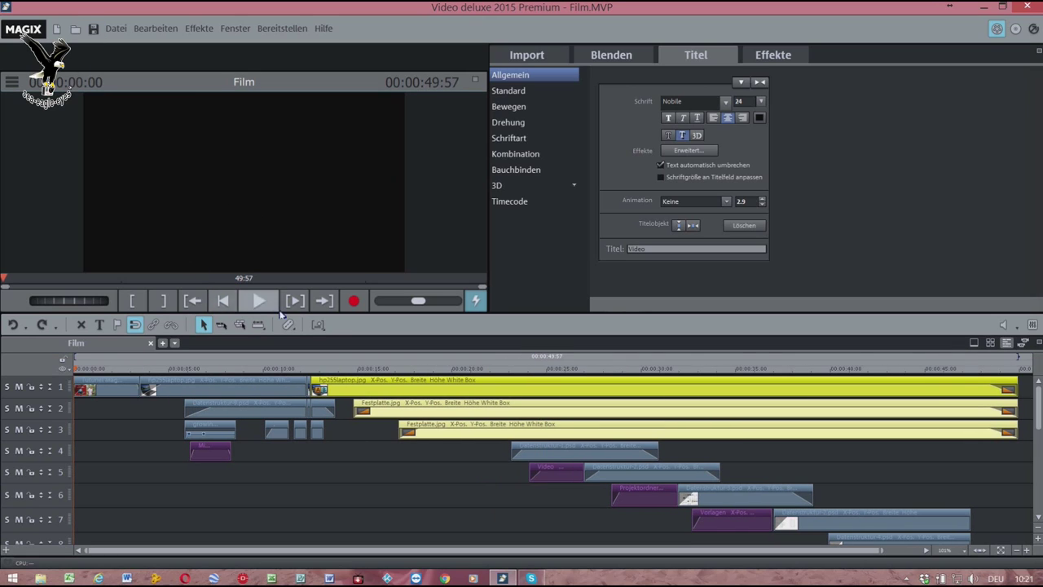
key("space")
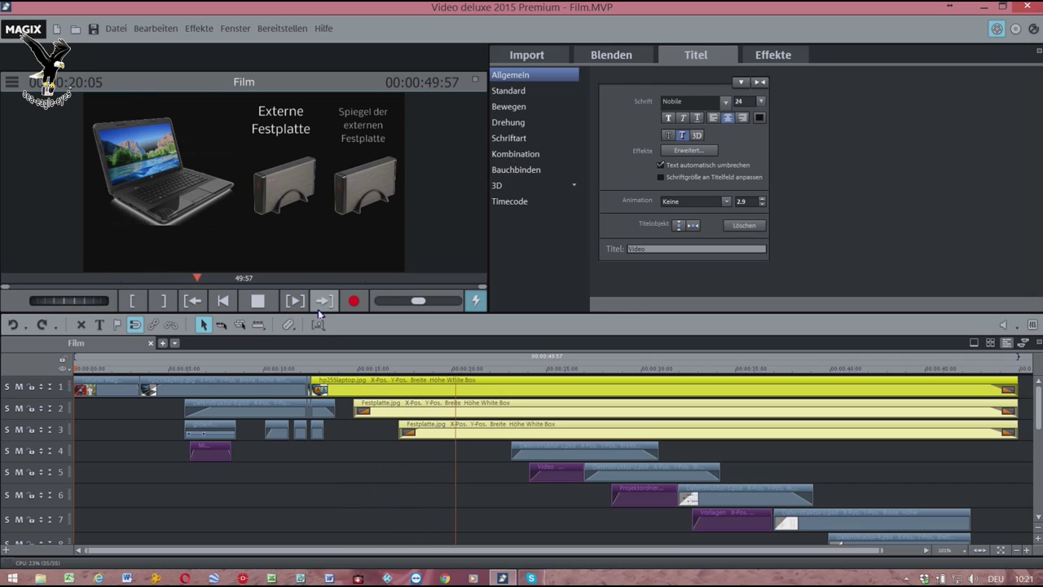
key("space")
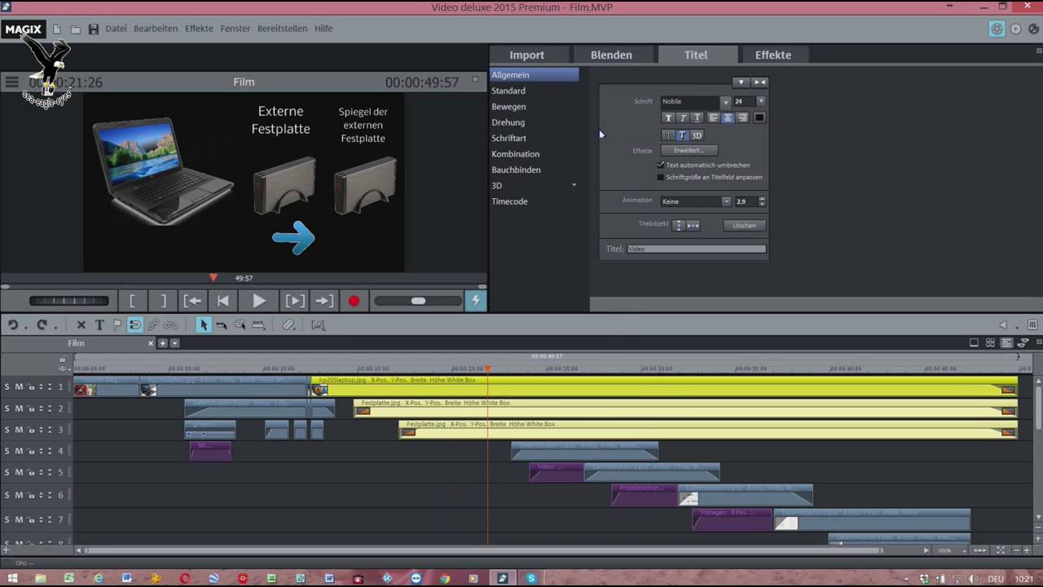
Place a Standard title template on track 6 across the playhead and enter "Datensicherung" as its text.
left_click(517, 91)
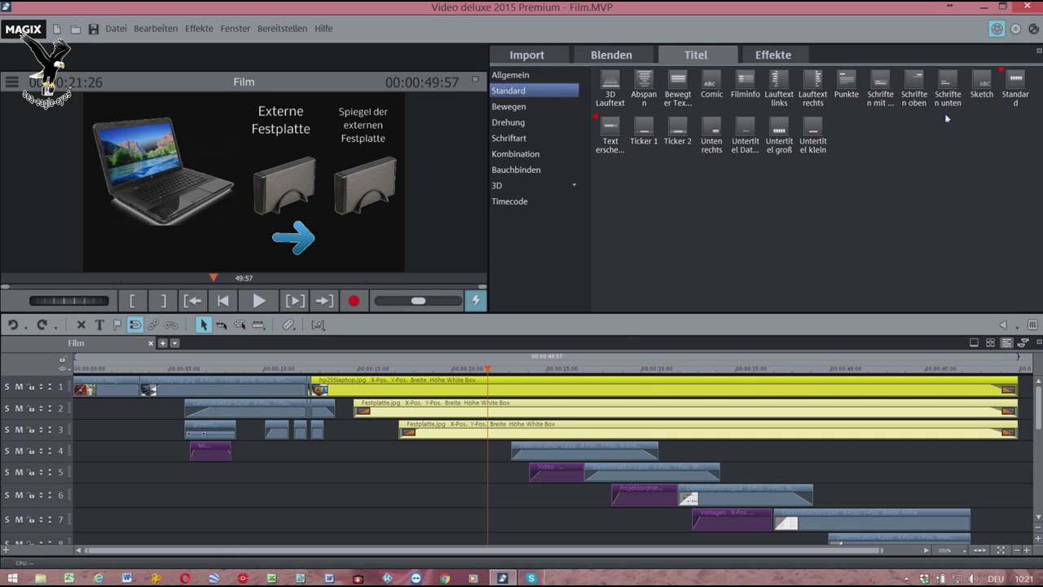
left_click_drag(1019, 78, 509, 504)
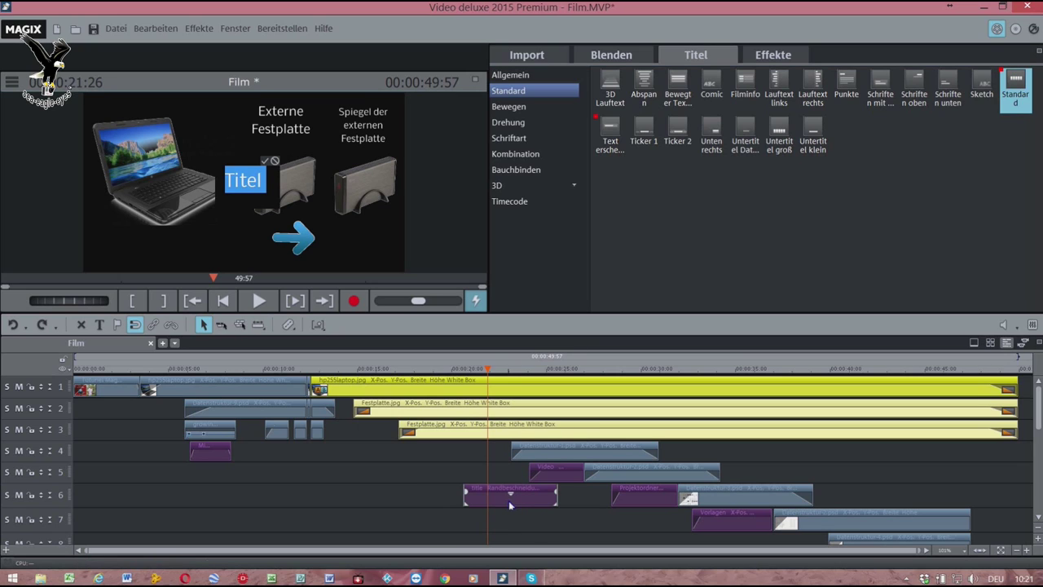
type("D")
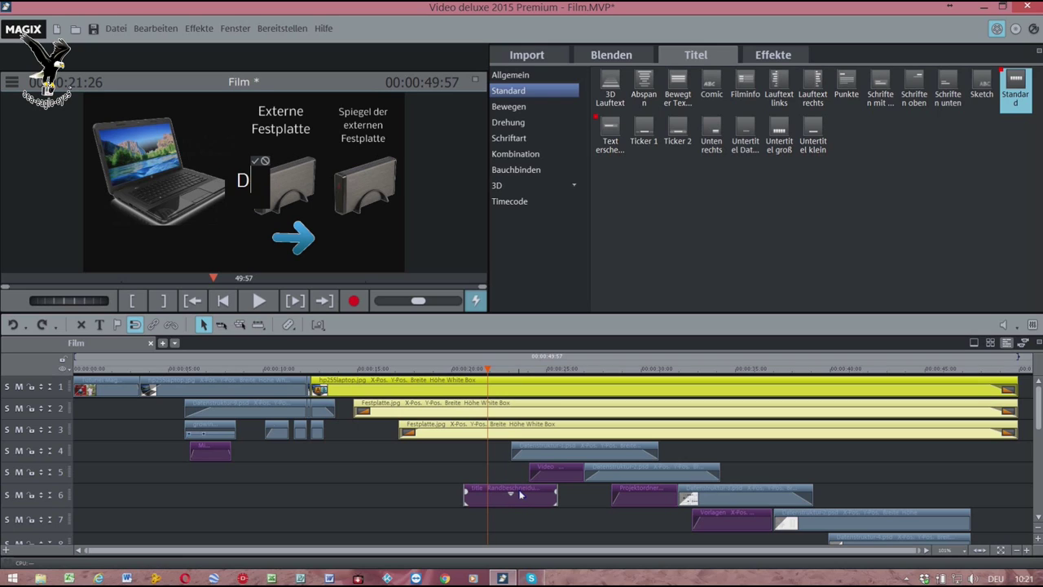
type("atensicherung")
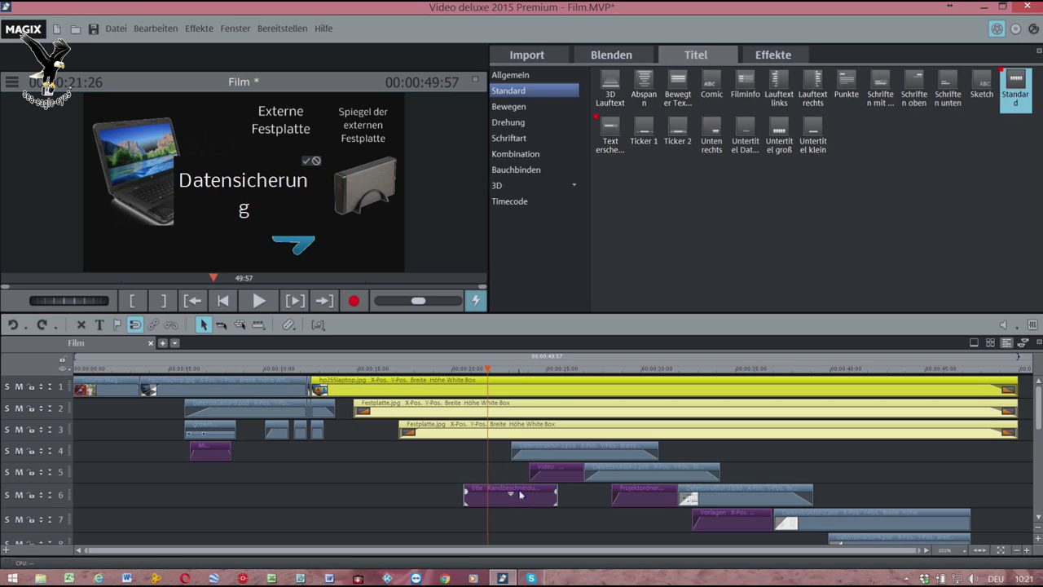
left_click(459, 499)
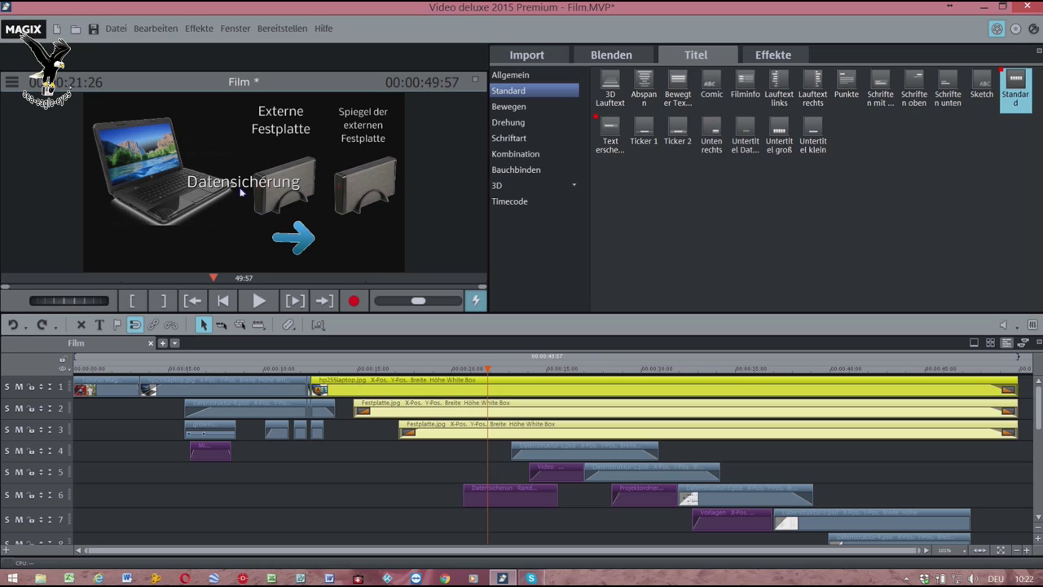
Move the "Datensicherung" title below the two hard drives and set its font size to 20.
left_click(243, 183)
left_click_drag(243, 183, 307, 259)
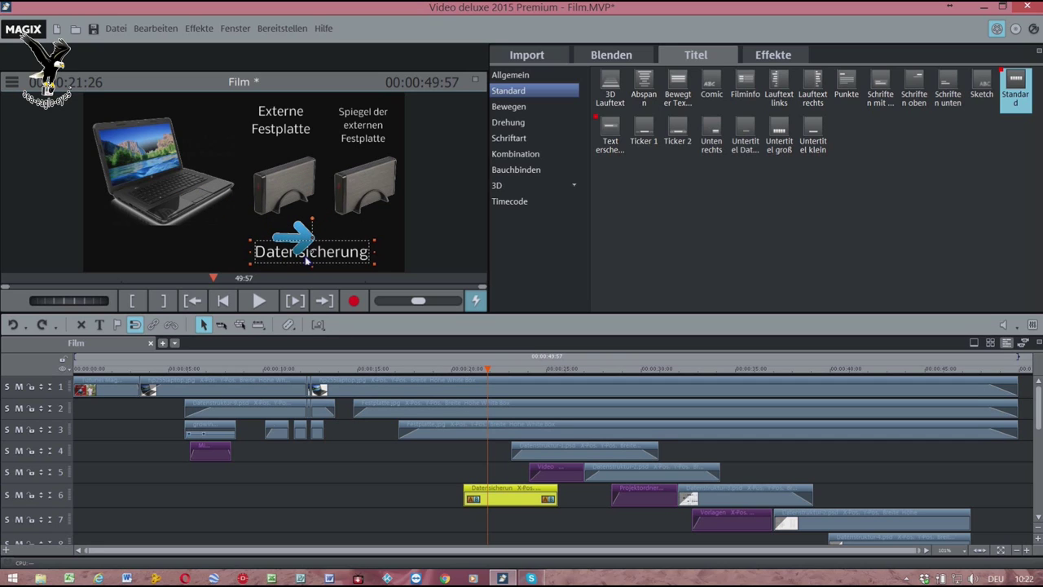
left_click(522, 77)
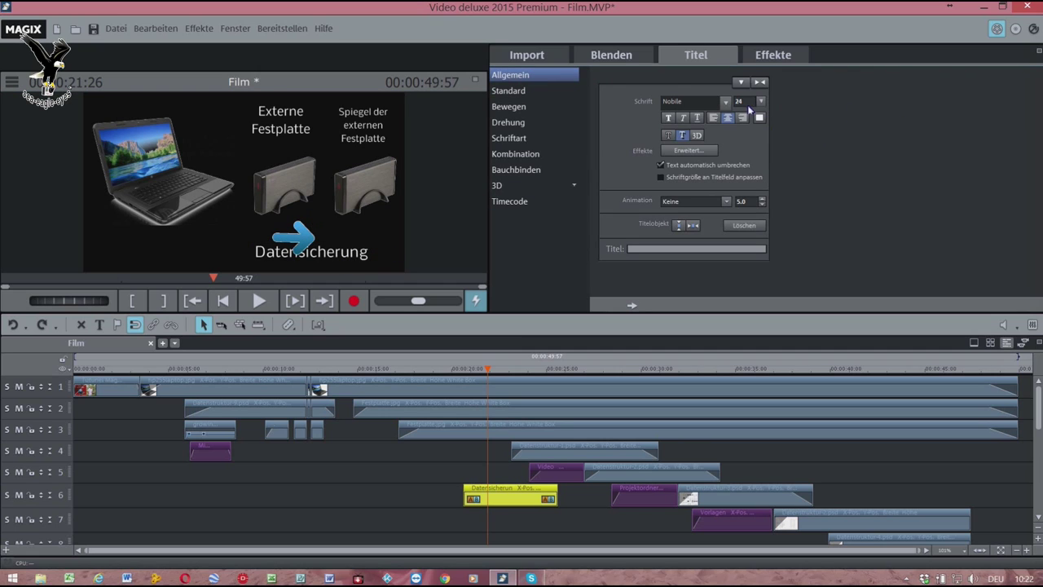
left_click(744, 107)
key("BackSpace")
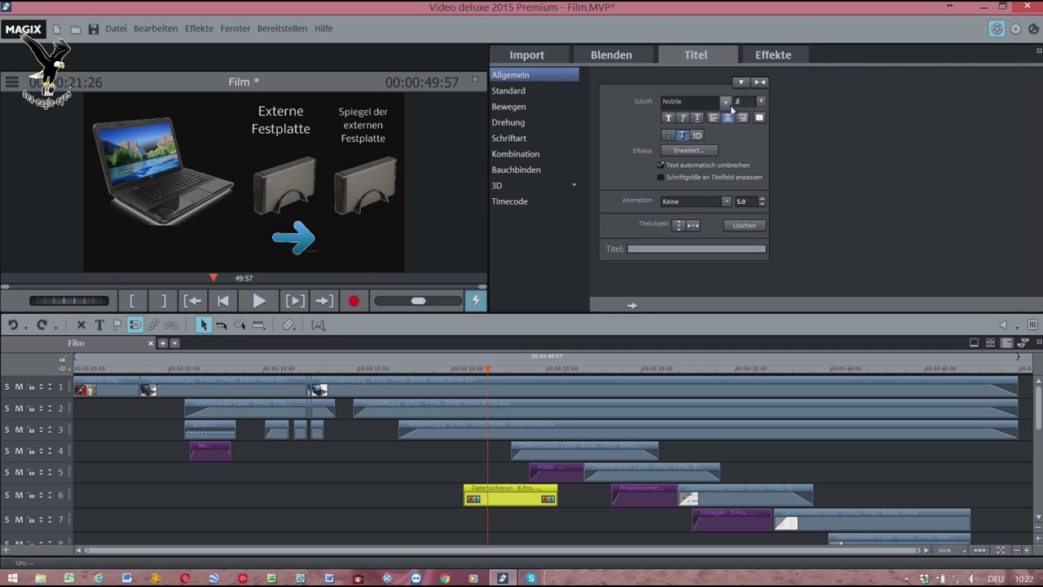
type("0")
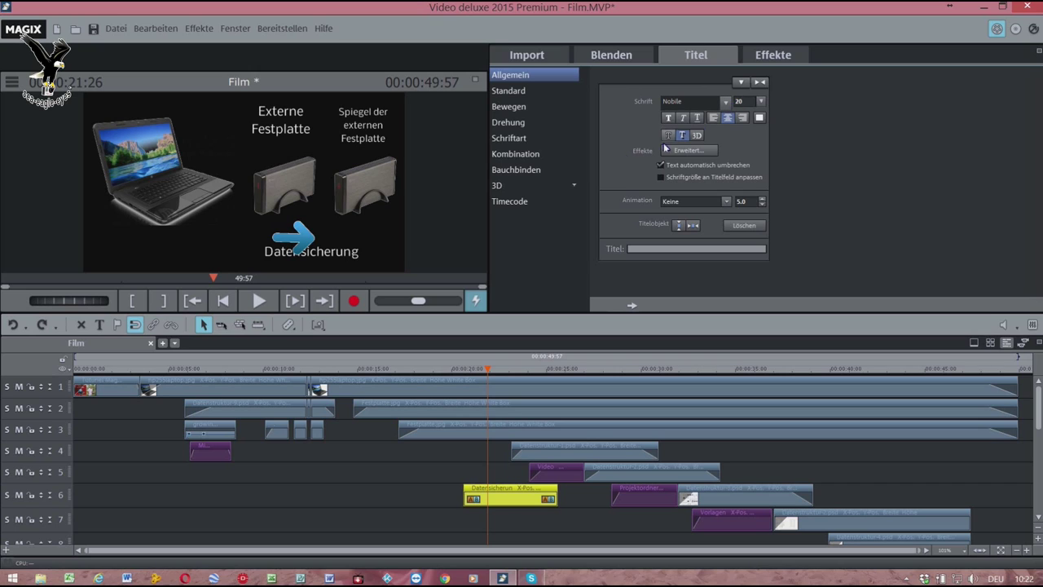
left_click(325, 262)
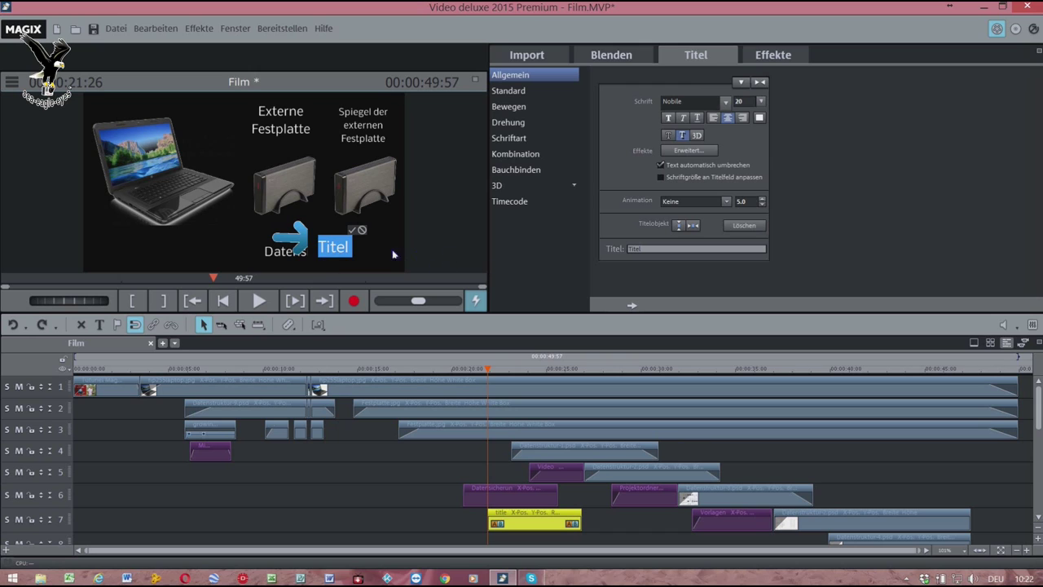
left_click(361, 229)
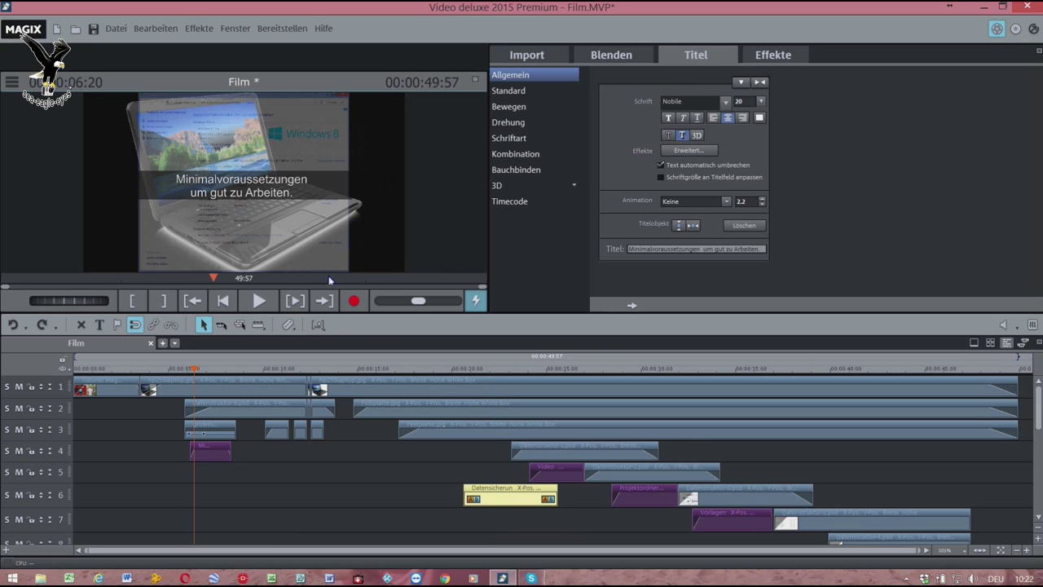
left_click(489, 372)
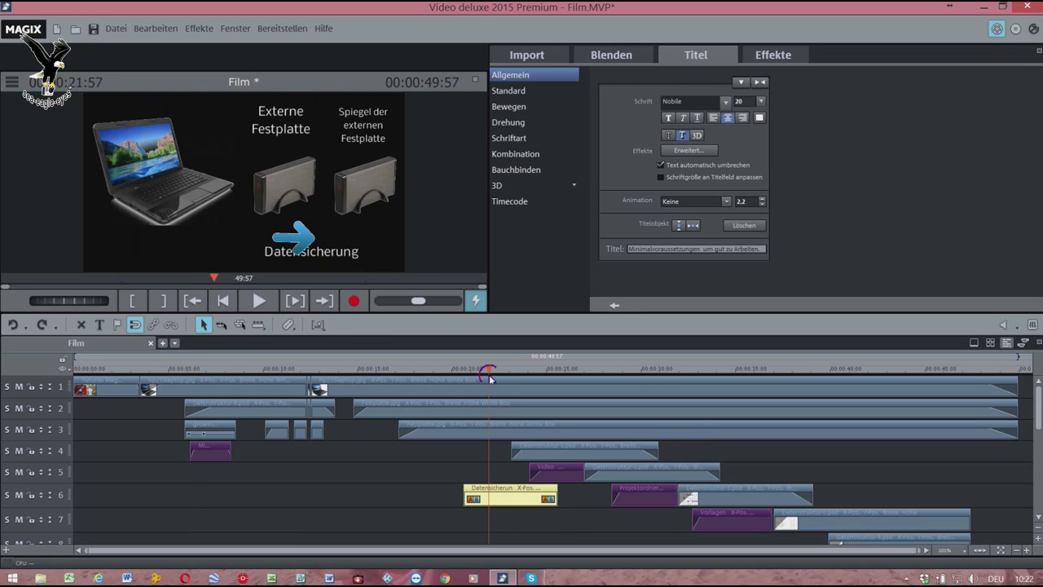
Move the "Datensicherung" title on track 6 slightly further down in the picture, below the blue arrow.
left_click(512, 499)
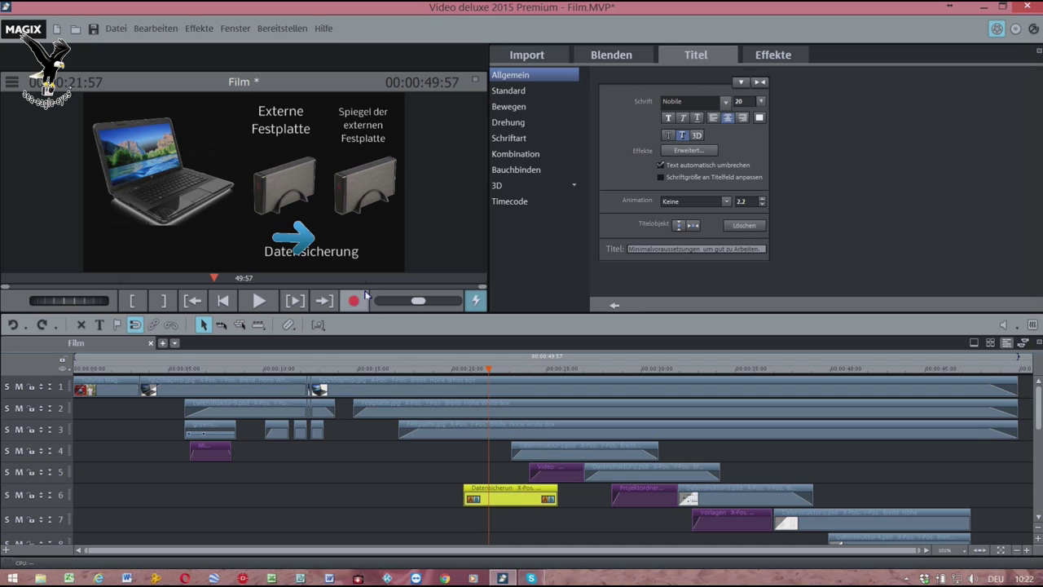
left_click(344, 262)
left_click_drag(342, 261, 337, 269)
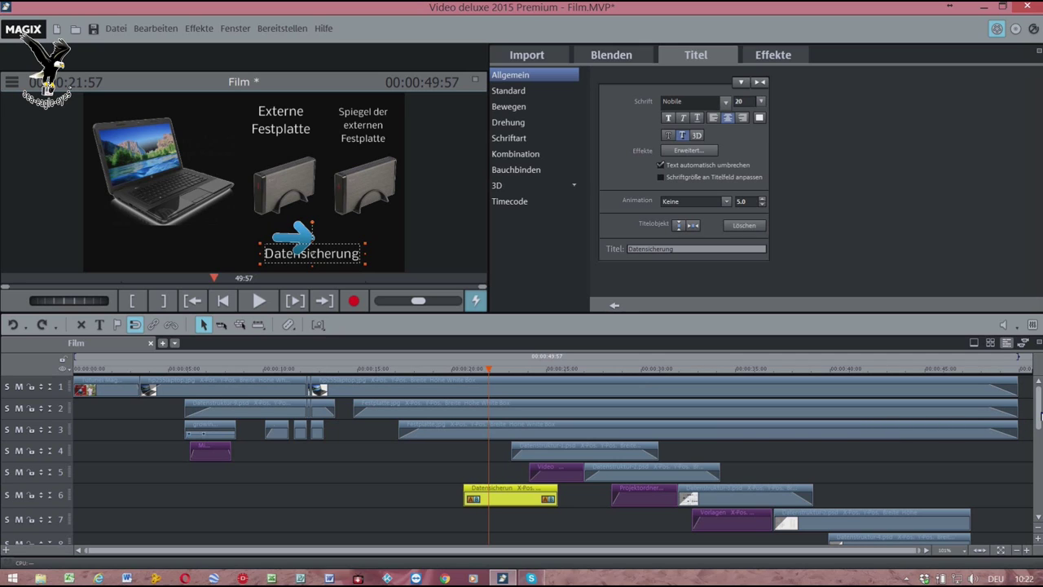
left_click_drag(1041, 416, 1039, 466)
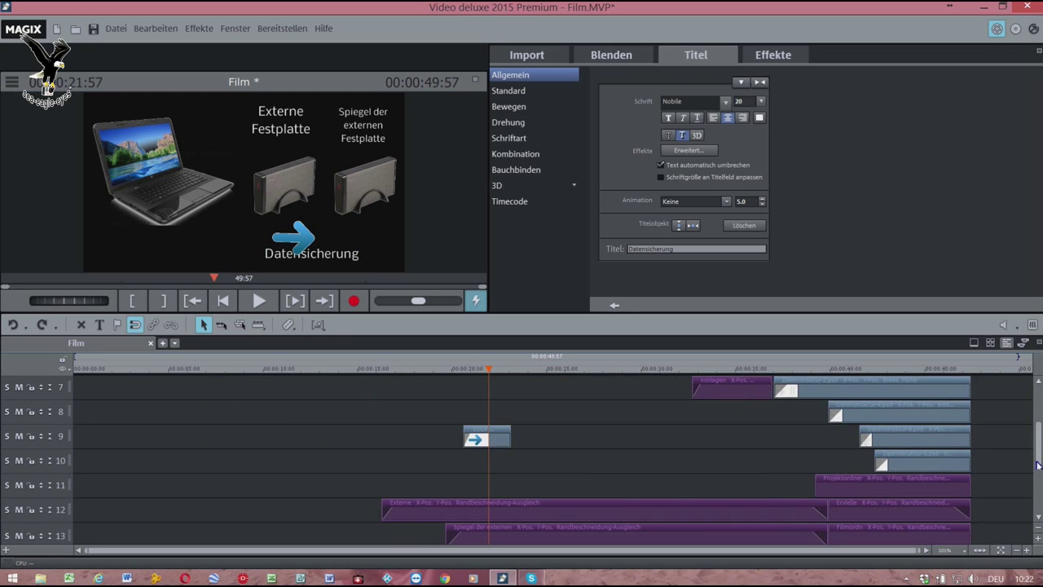
left_click(479, 442)
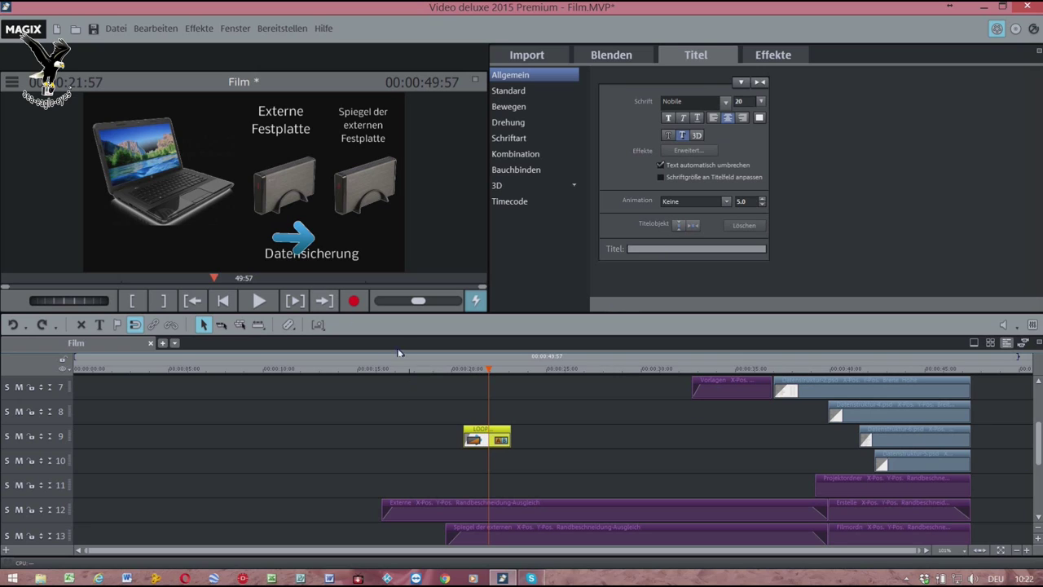
double_click(296, 238)
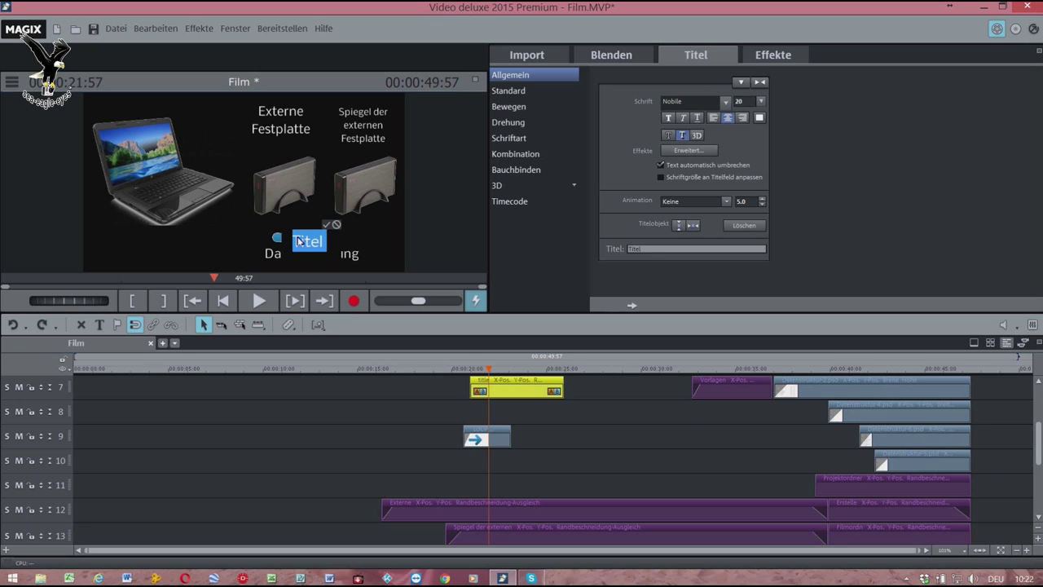
left_click(337, 226)
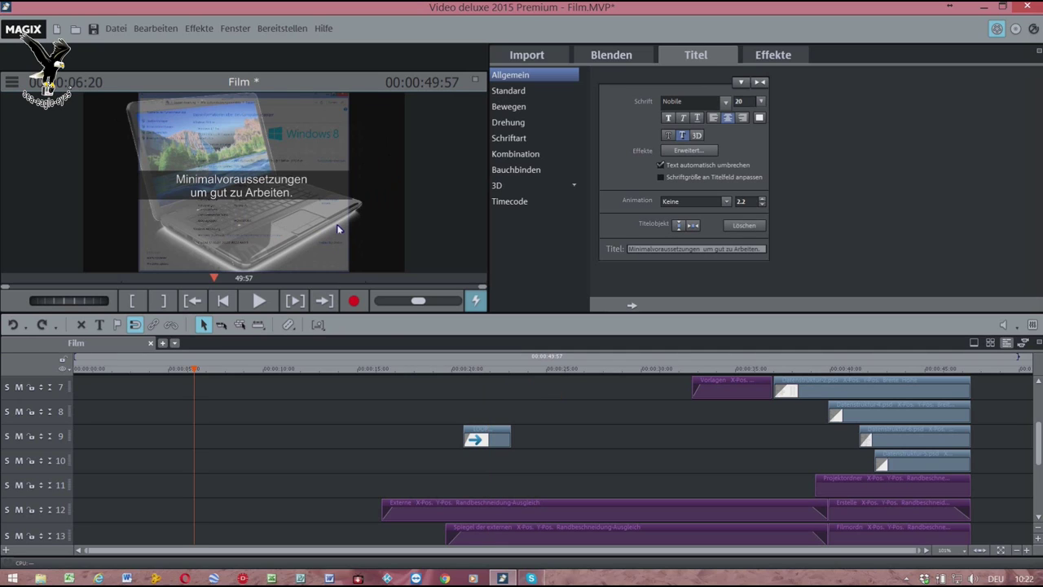
left_click(489, 445)
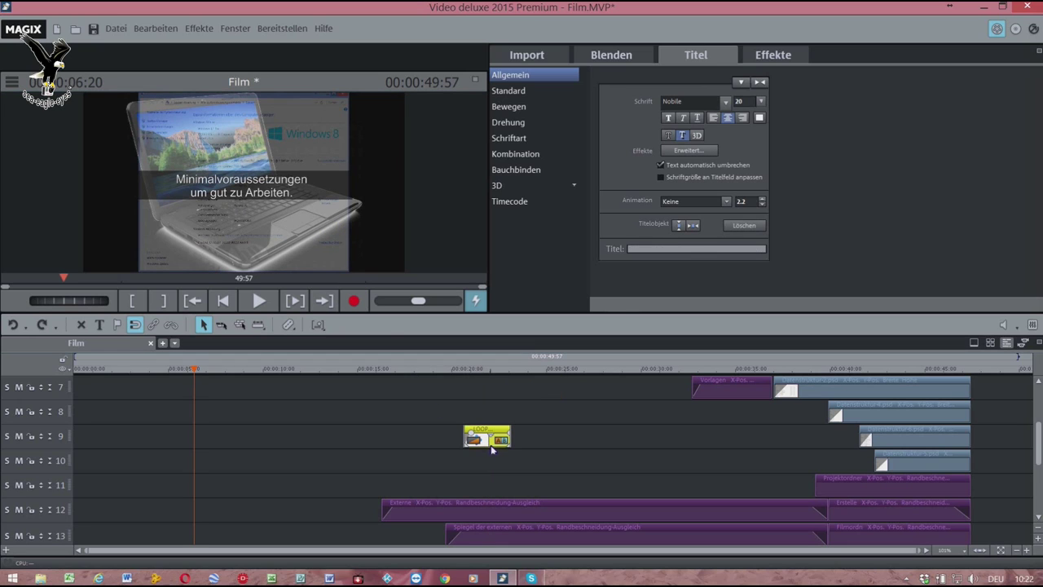
left_click(485, 369)
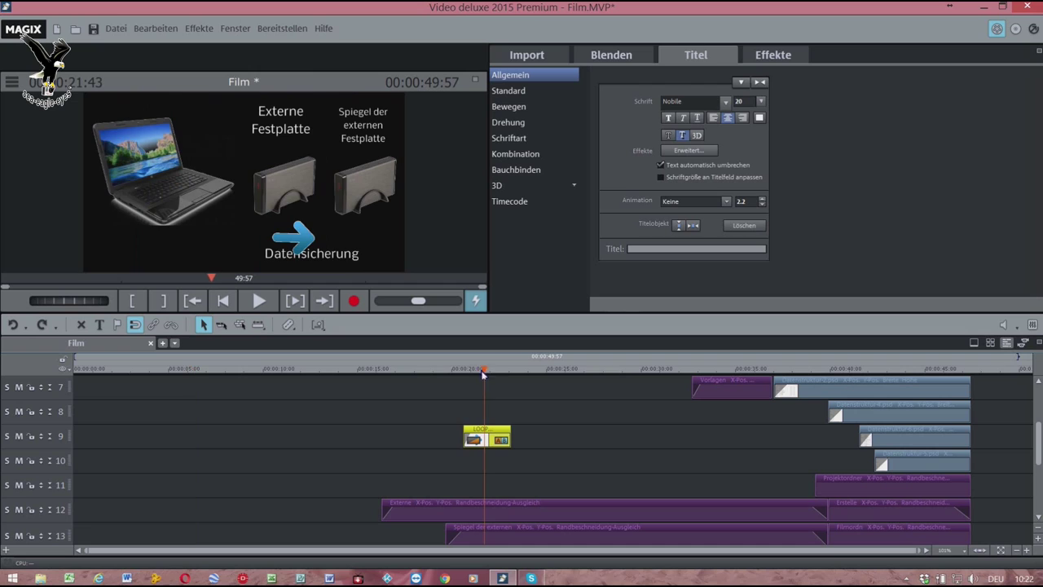
left_click(302, 239)
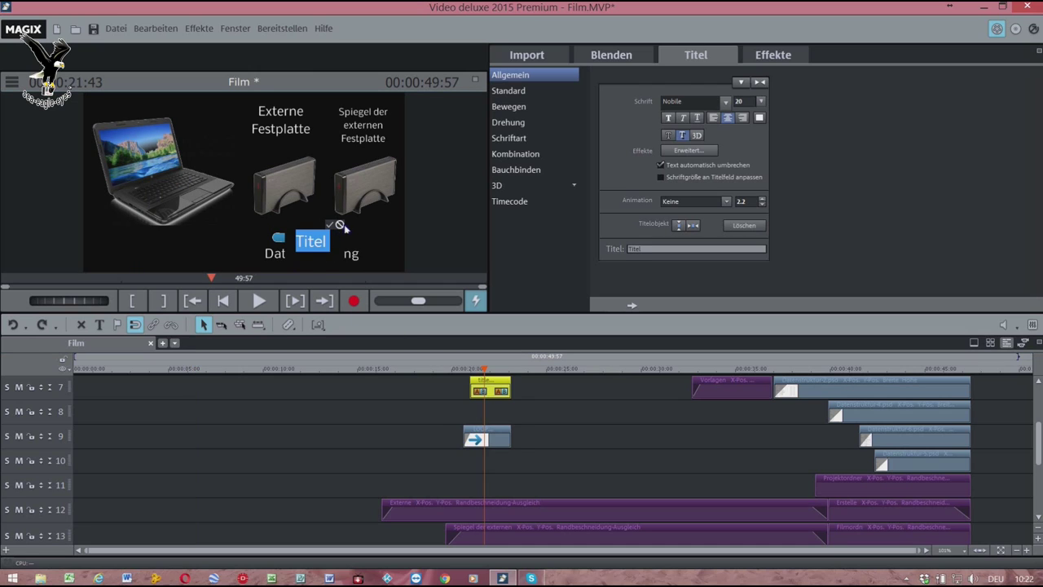
left_click(341, 226)
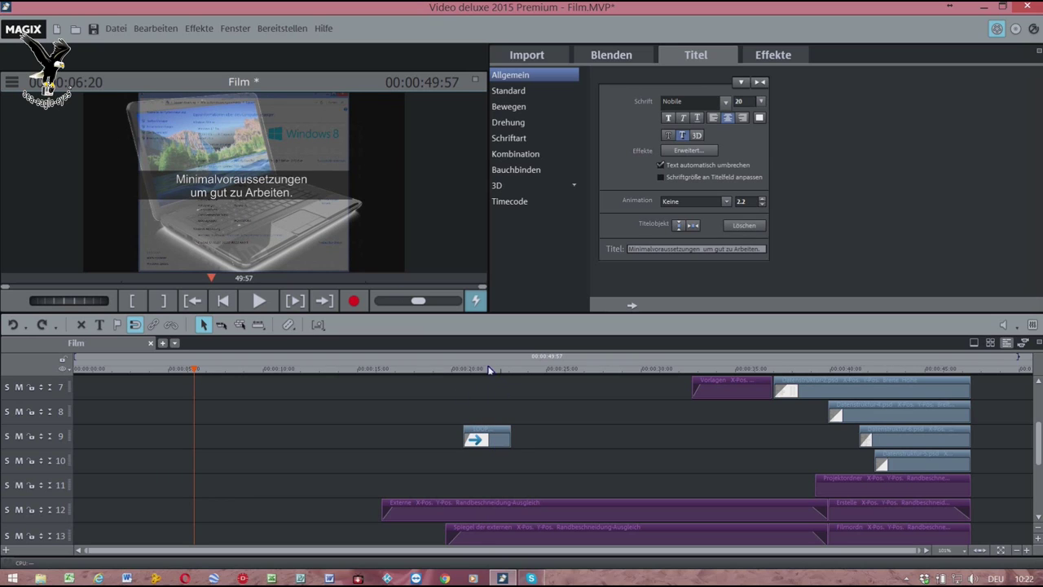
Shrink the blue arrow on track 9 and move it up above the "Datensicherung" title, at about 1153 px left and 697 px top.
left_click(488, 369)
left_click(484, 433)
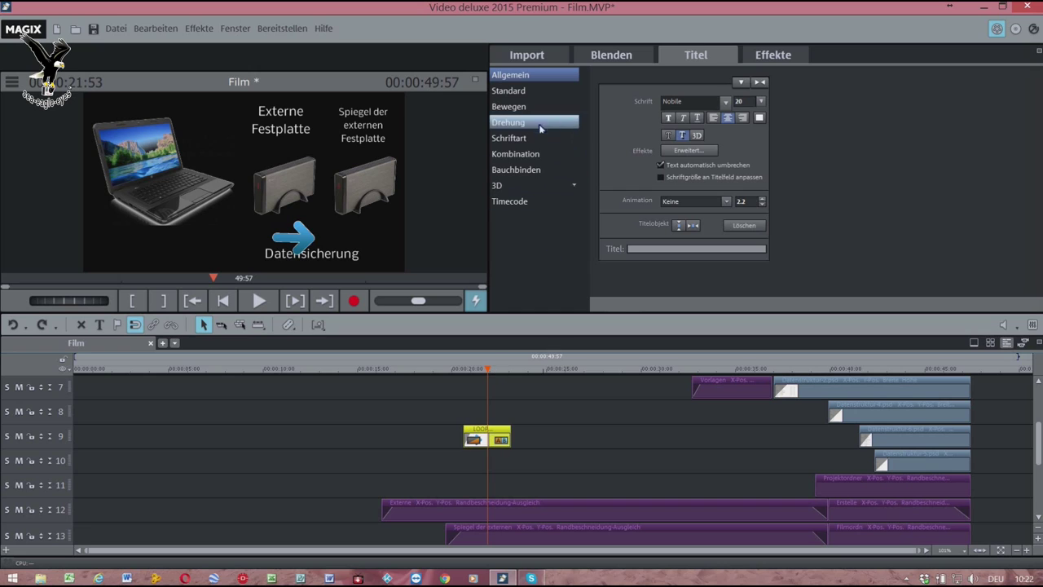
left_click(772, 55)
left_click(762, 105)
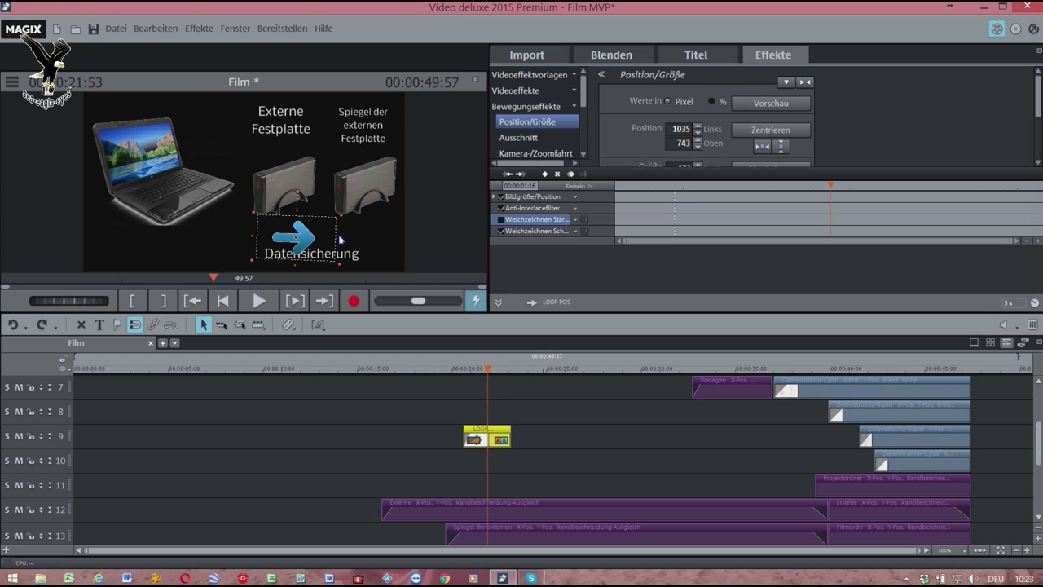
left_click(298, 196)
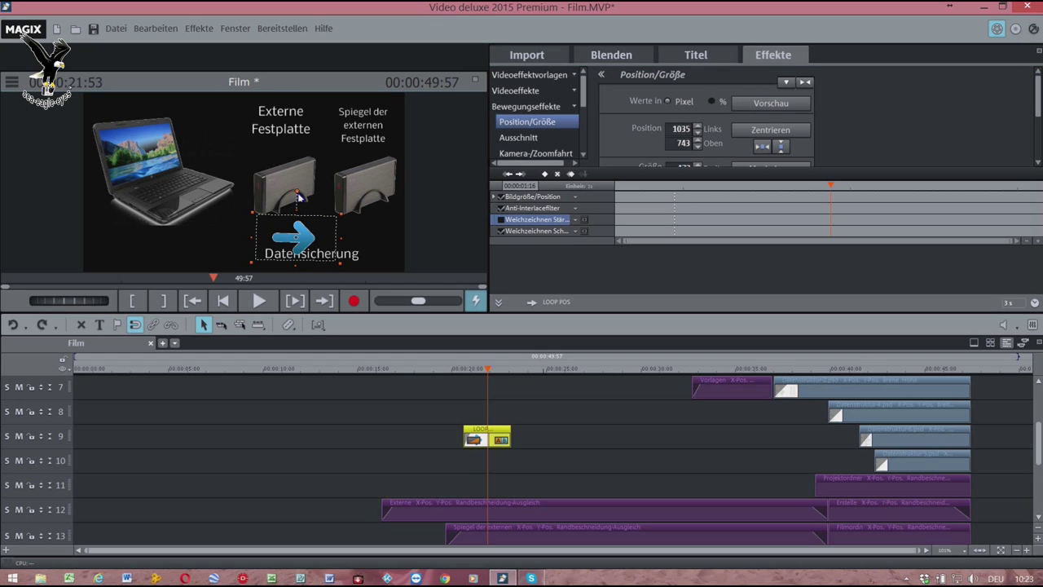
left_click_drag(297, 230, 289, 211)
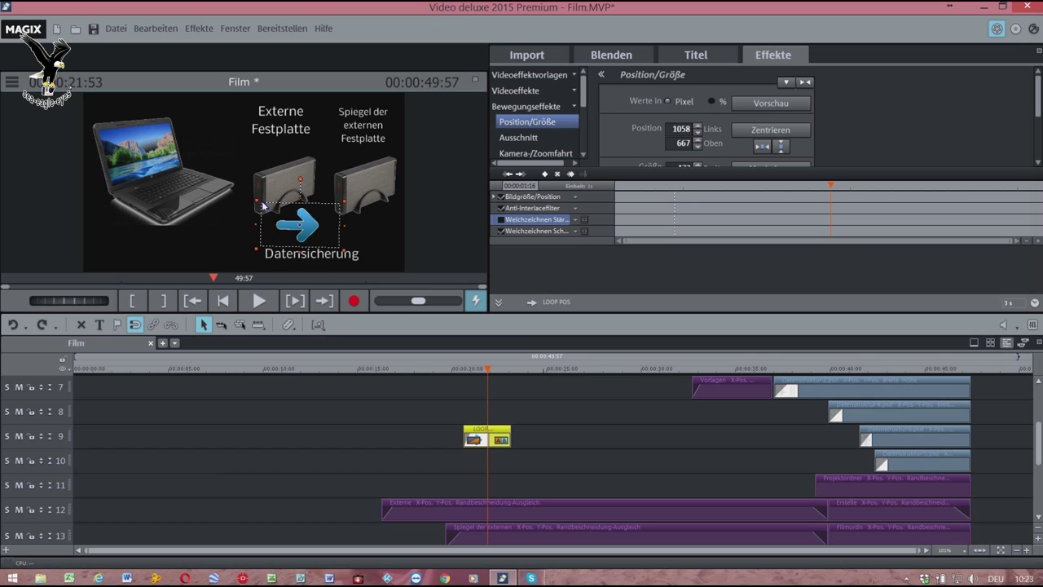
left_click_drag(259, 206, 319, 230)
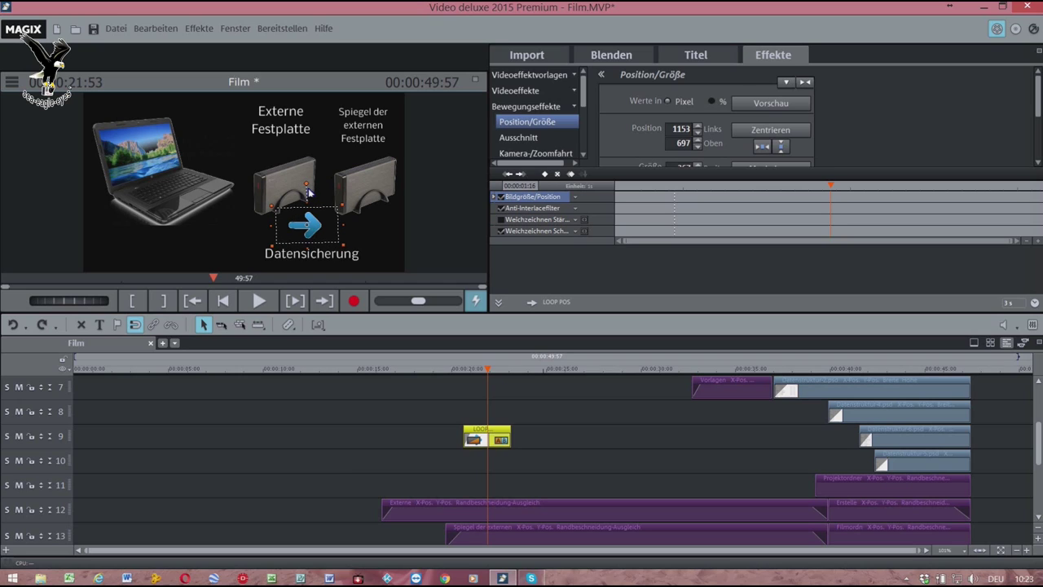
left_click(771, 102)
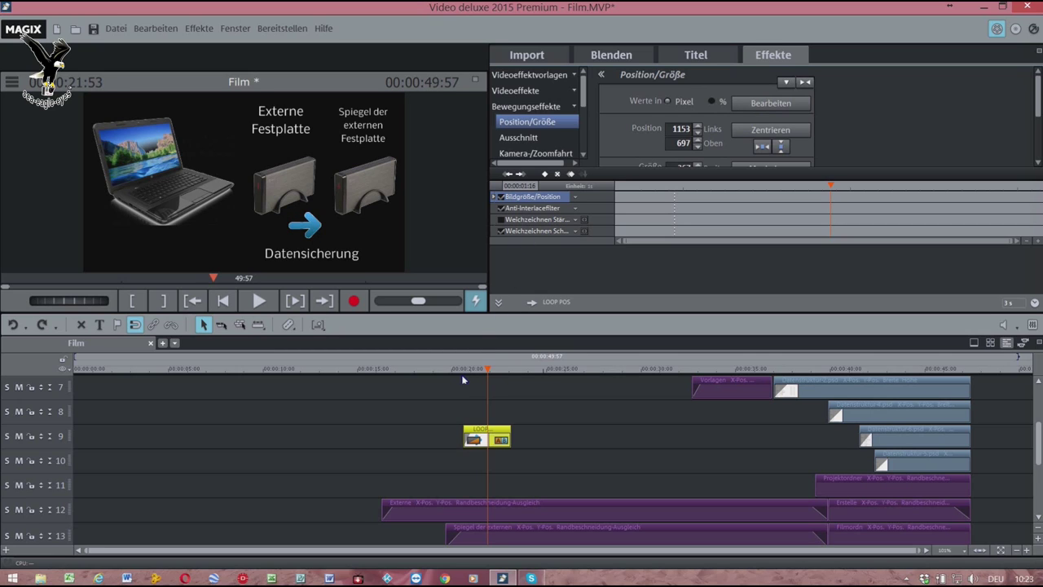
Shorten the "Datensicherung" title on track 6 so it ends at 00:00:23:28, and play the passage from shortly before the title.
key("space")
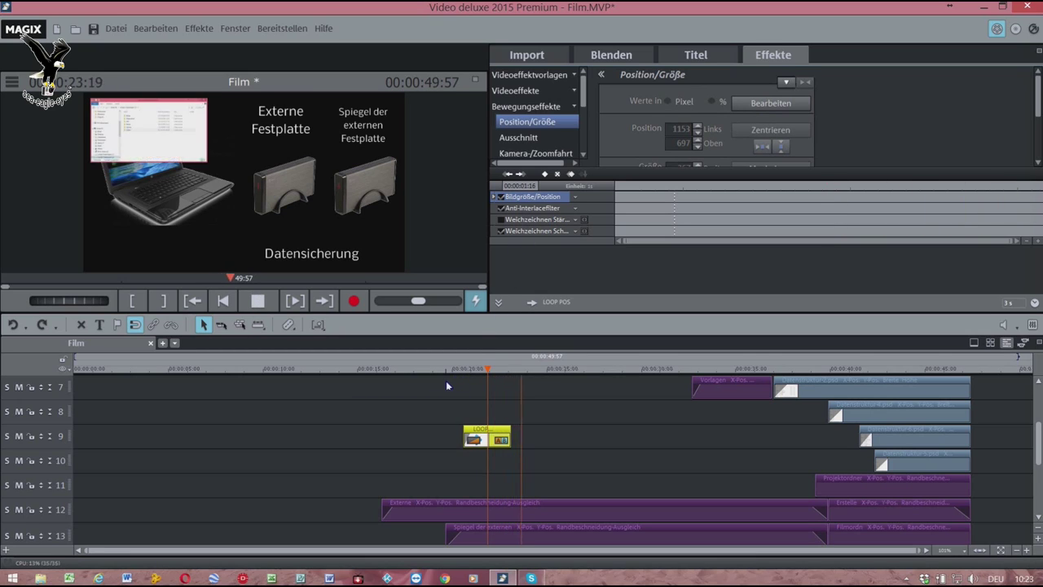
key("space")
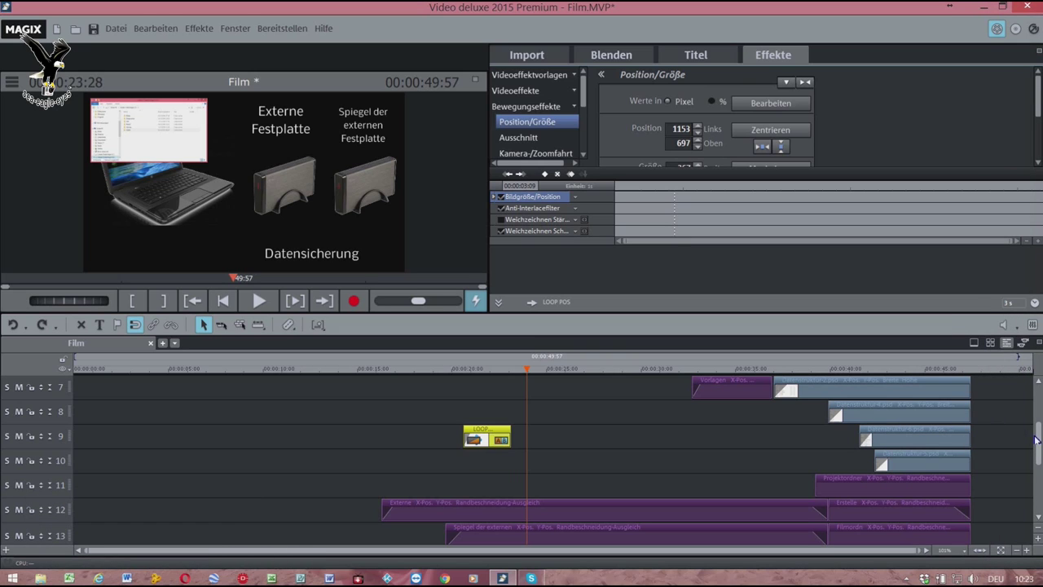
left_click_drag(1040, 444, 1040, 416)
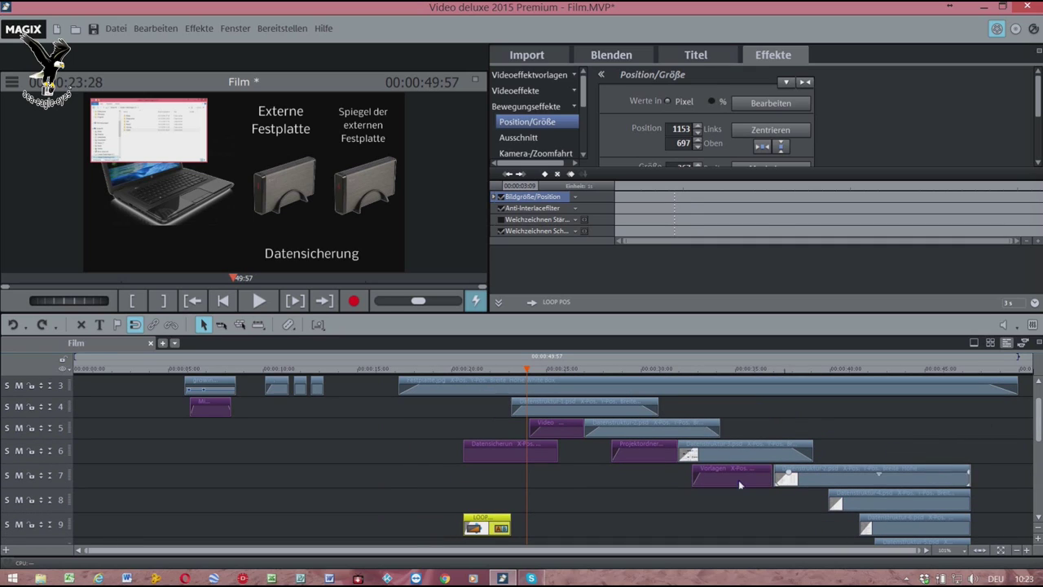
mouse_move(556, 460)
left_click_drag(557, 462, 528, 463)
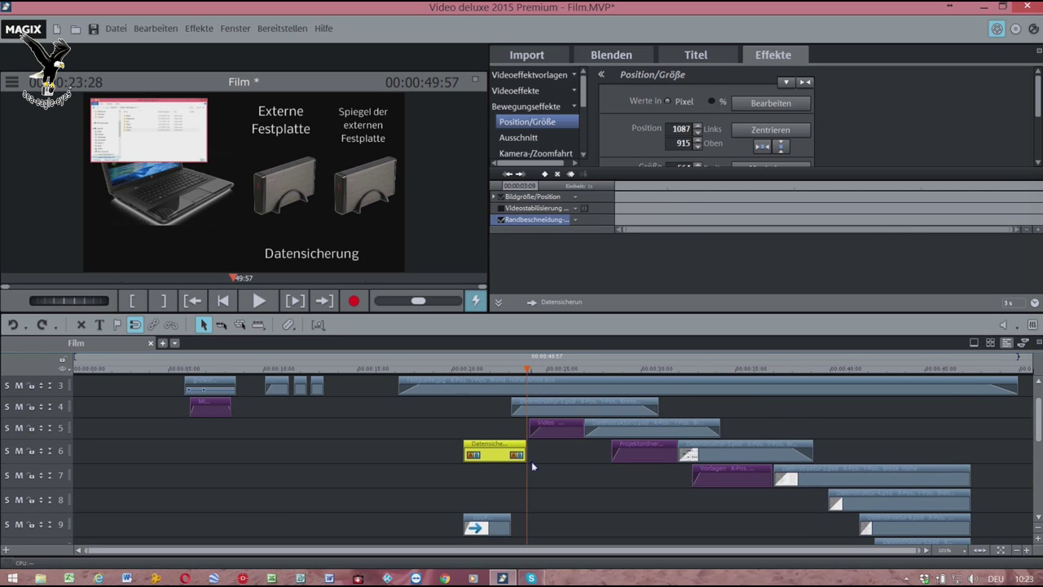
left_click(429, 371)
key("space")
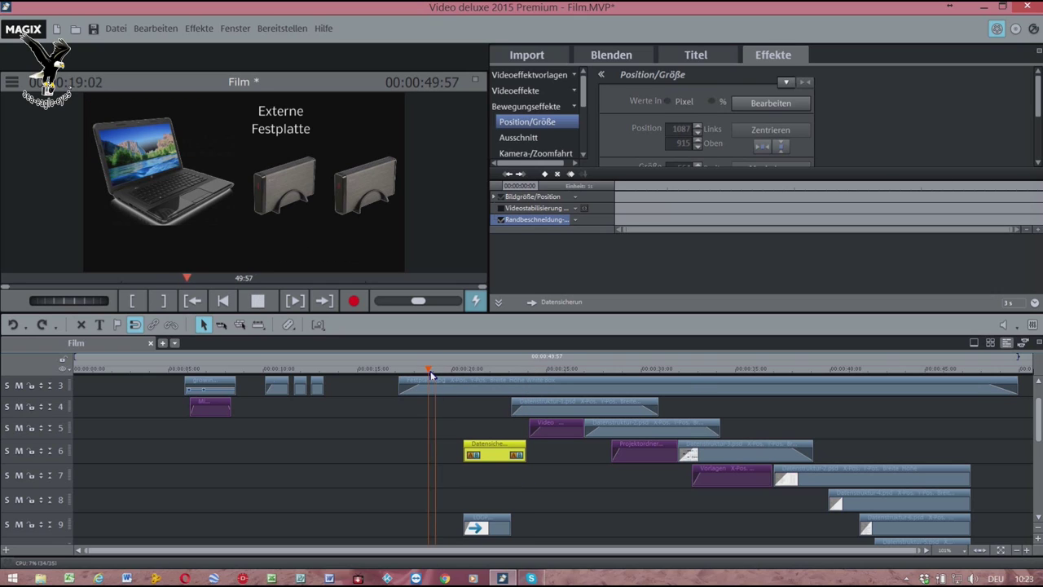
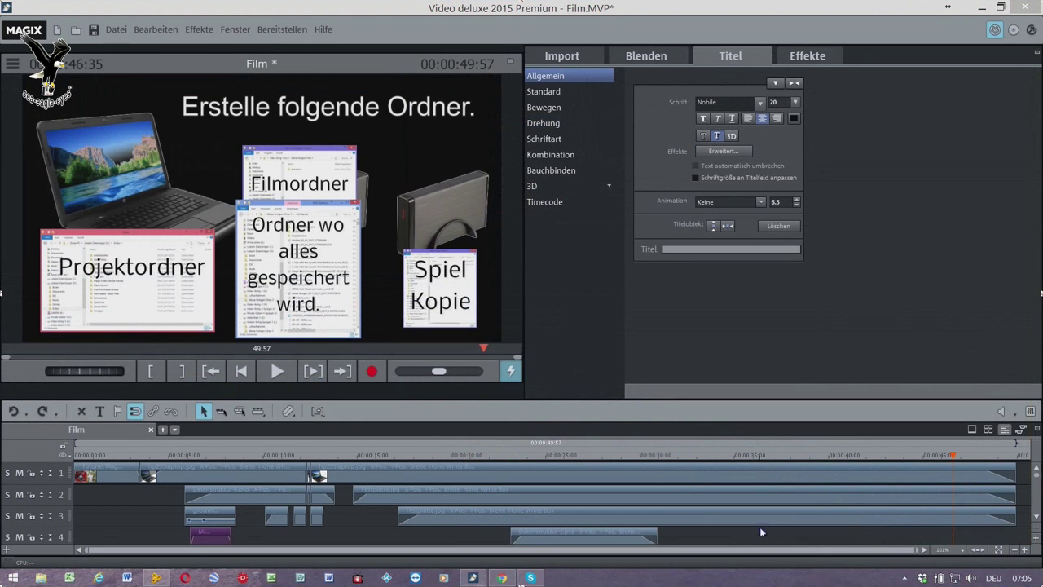
Play the end of the folder scene and stop at 00:00:47:29, once only the laptop and hard drives are shown.
left_click(795, 455)
key("space")
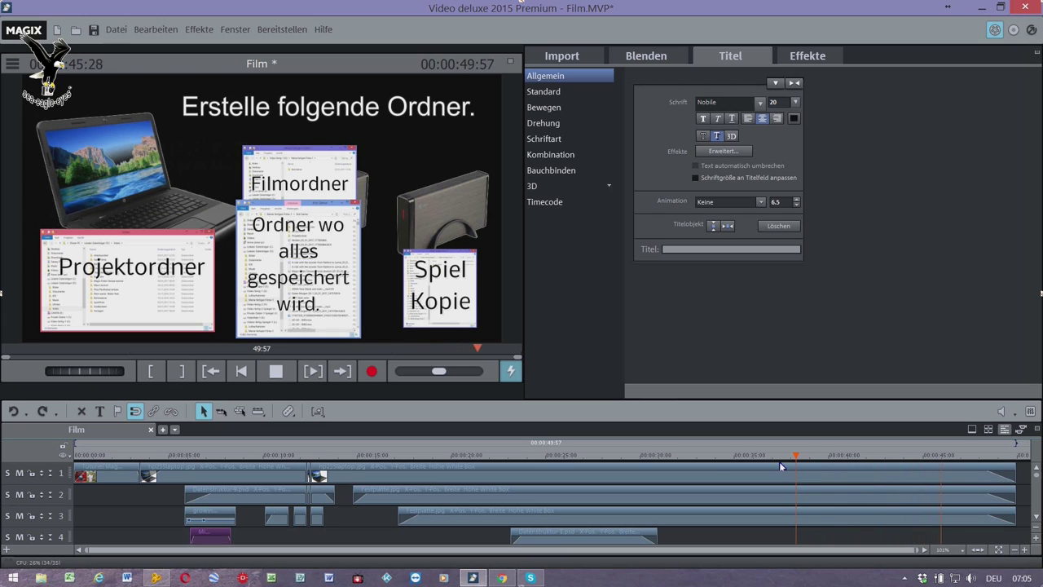
key("space")
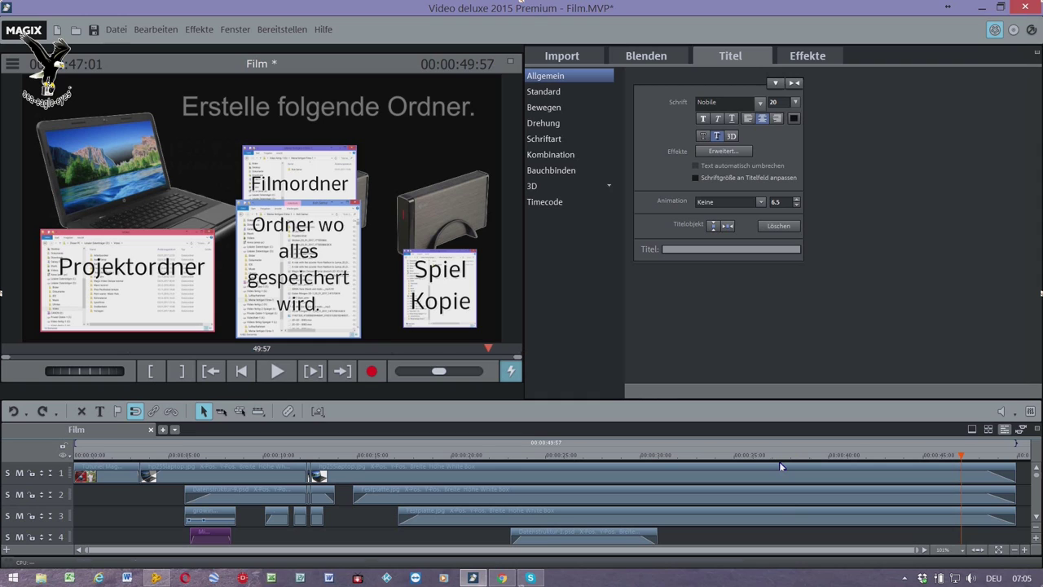
key("space")
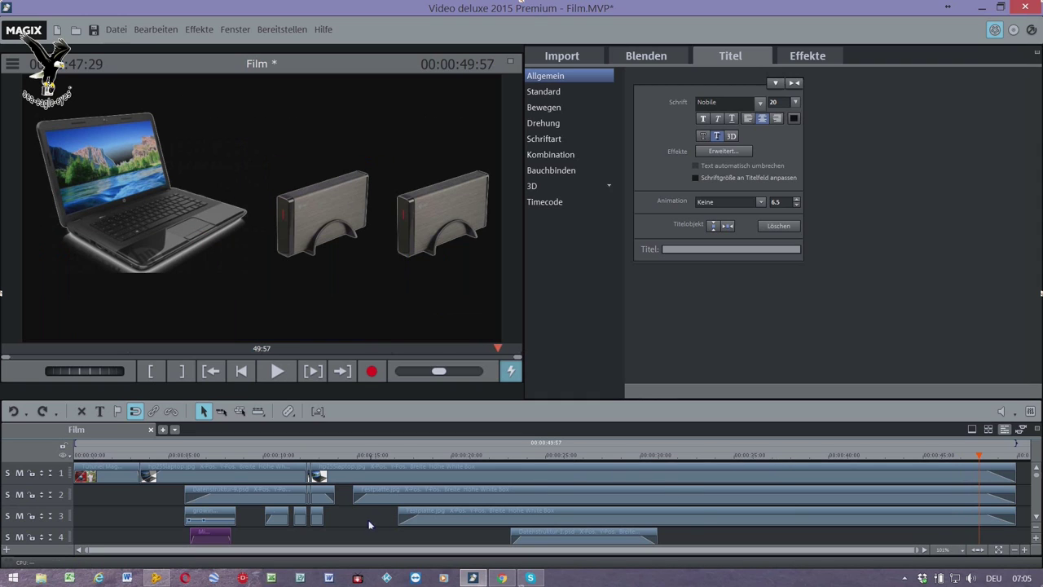
Copy the hp255laptop.jpg clip on track 1 and place the copy at the end of the film, at 00:00:49:57.
left_click(220, 479)
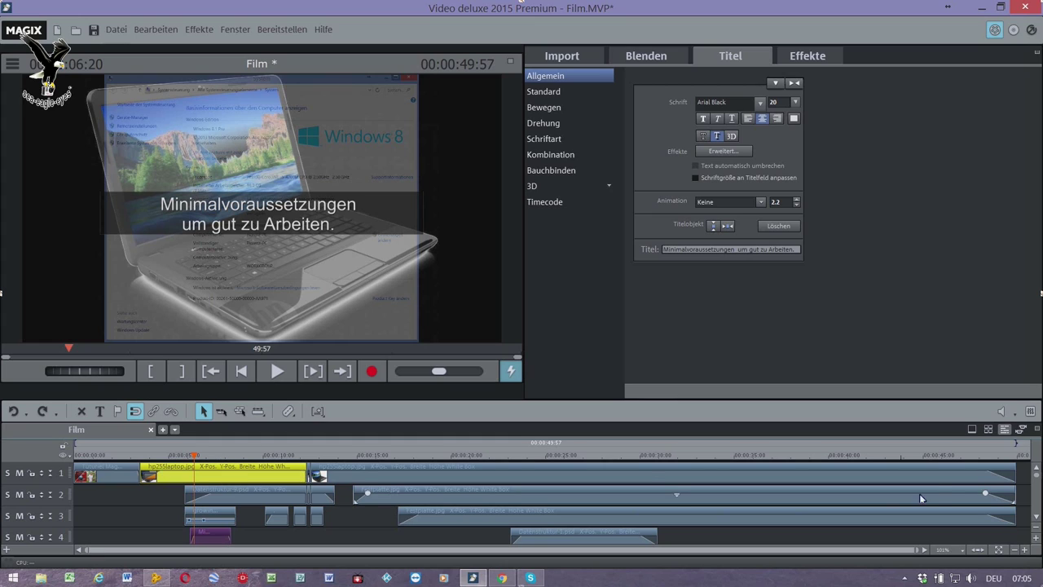
left_click(1018, 460)
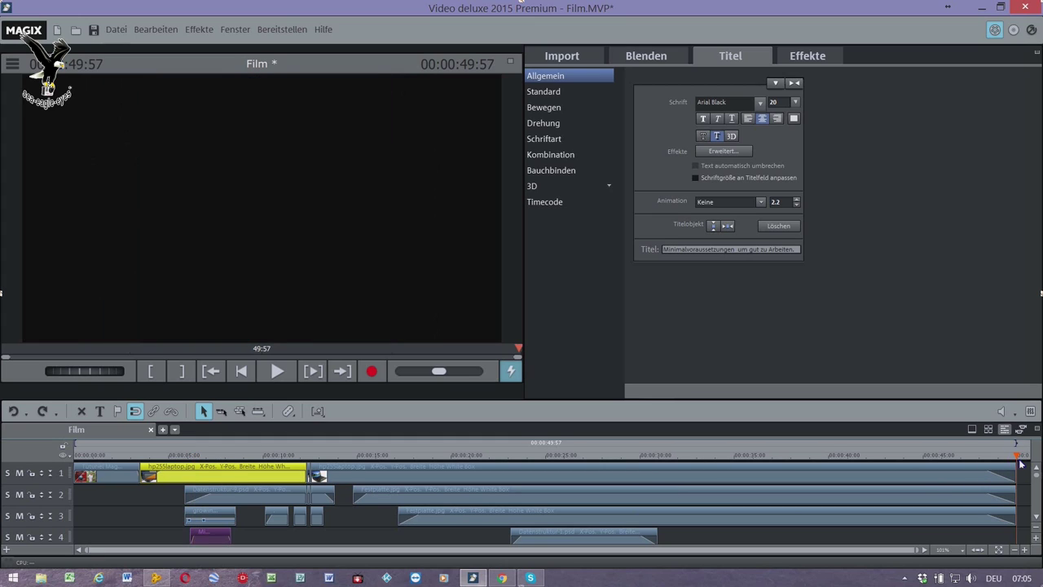
key("ctrl+v")
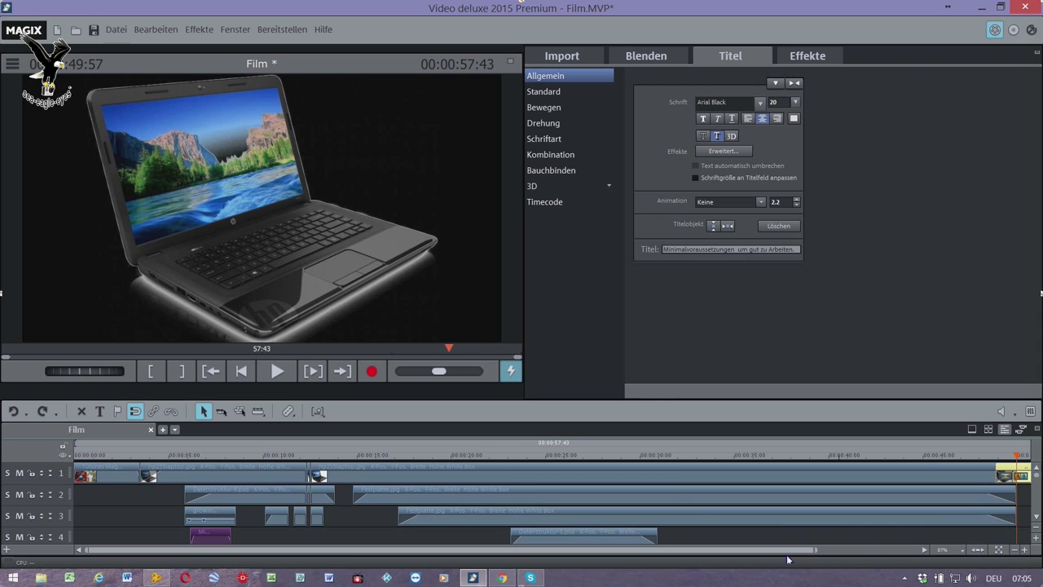
scroll(788, 559, "right", 5)
left_click_drag(923, 481, 945, 481)
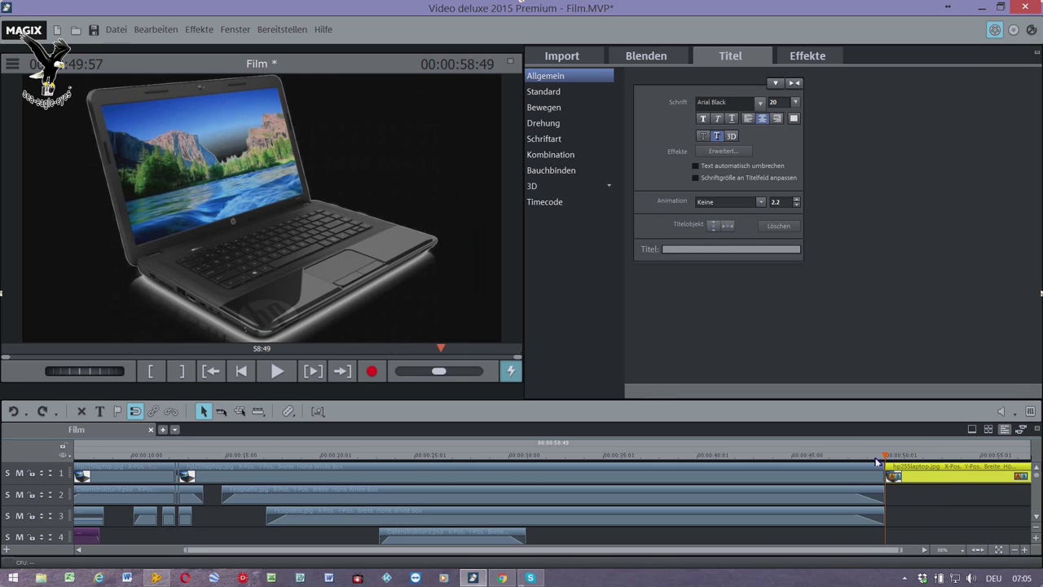
Move the copied laptop clip earlier to crossfade with the end of the hard-drive scene, and scrub through the transition to 00:00:52:58.
mouse_move(848, 454)
left_mouse_down()
mouse_move(923, 465)
mouse_move(846, 465)
left_mouse_up()
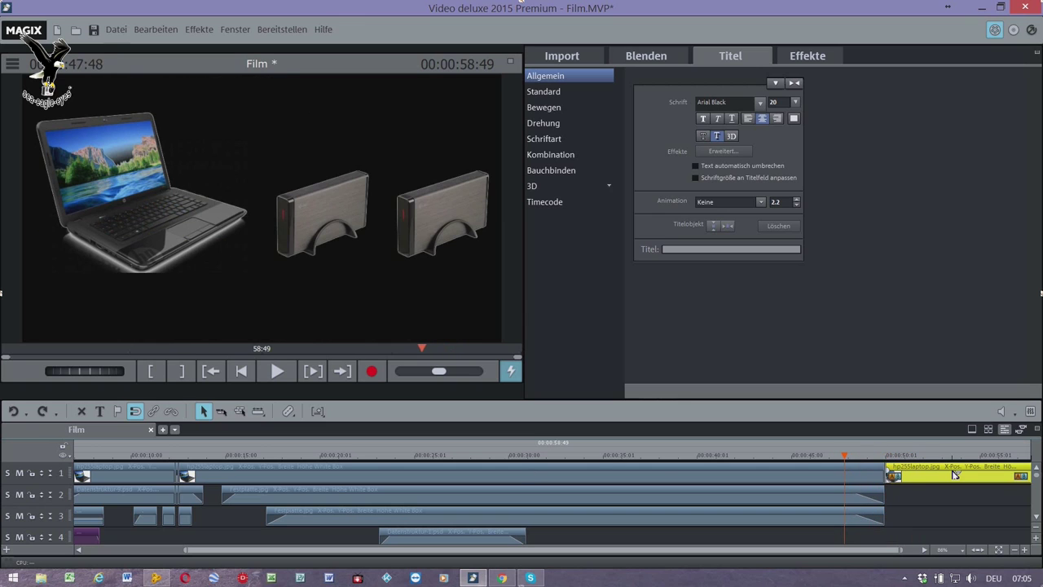
left_click_drag(939, 482, 909, 480)
left_click(832, 461)
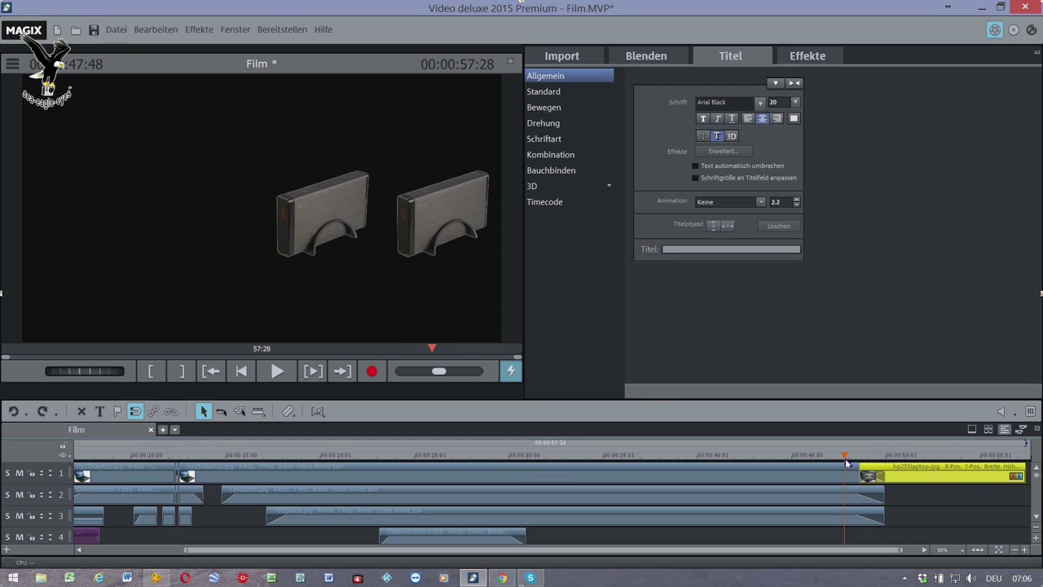
left_click_drag(833, 462, 942, 473)
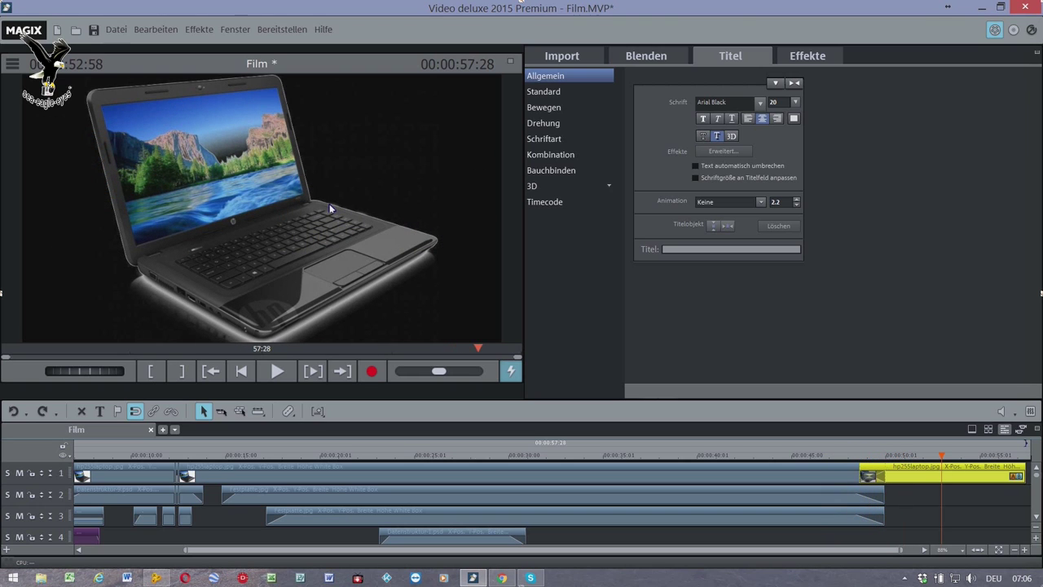
Try to back up the film and its media into the folder Meine fertigen Filme-1 on drive Video-fertig-1 (G:).
left_click(116, 30)
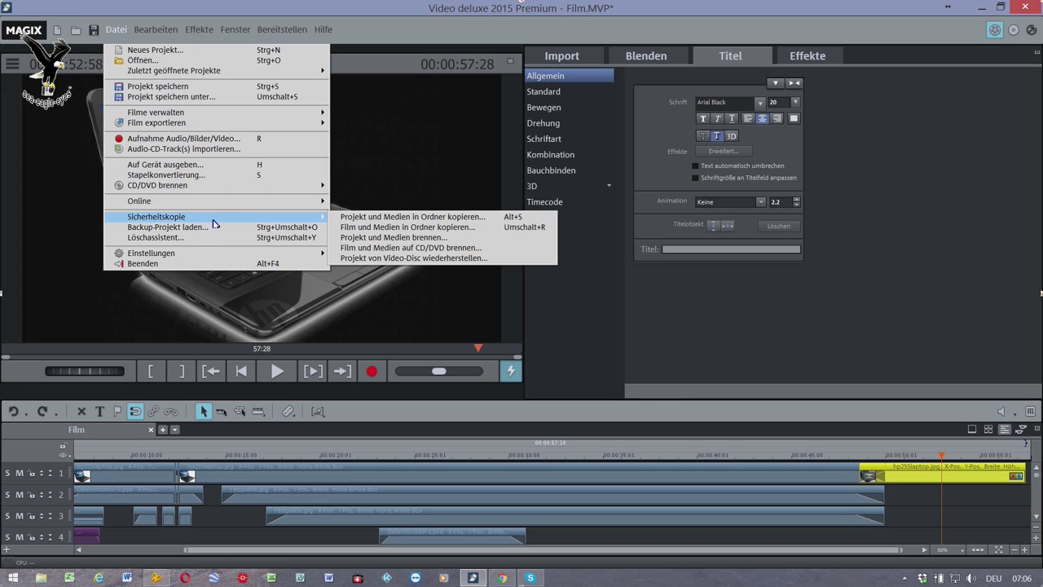
mouse_move(310, 220)
left_click(359, 226)
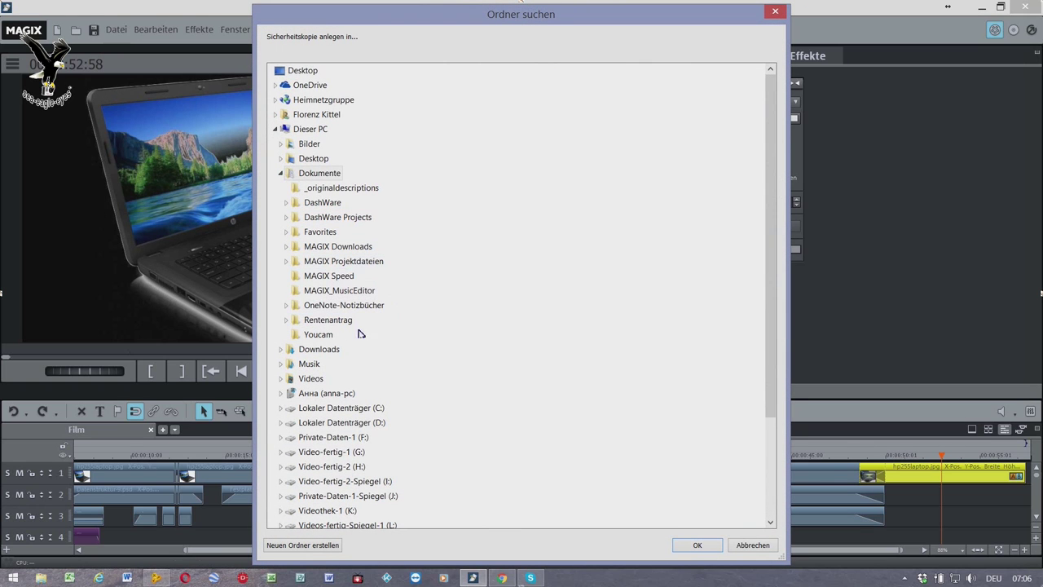
left_click(341, 454)
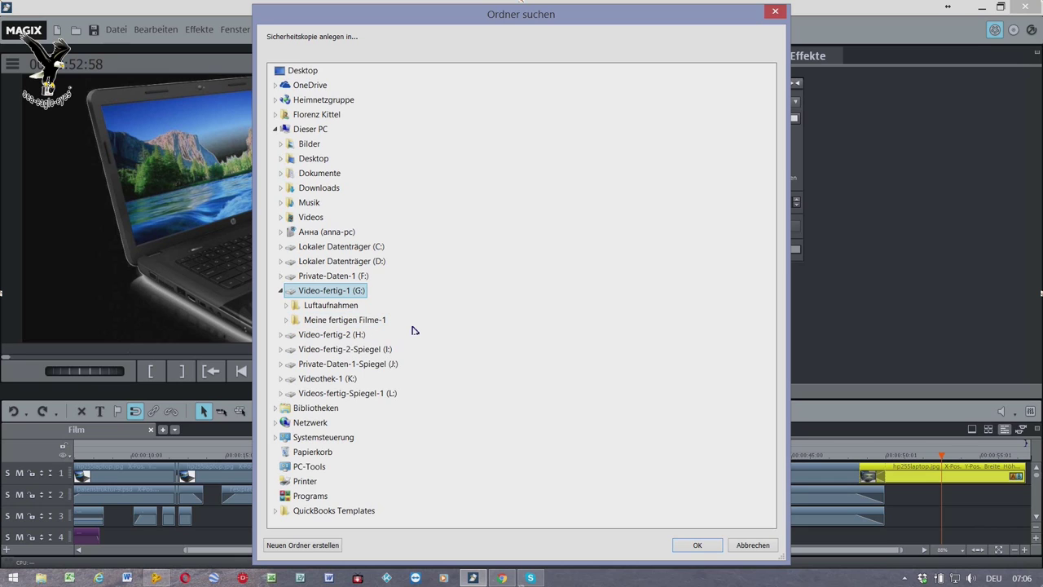
left_click(349, 321)
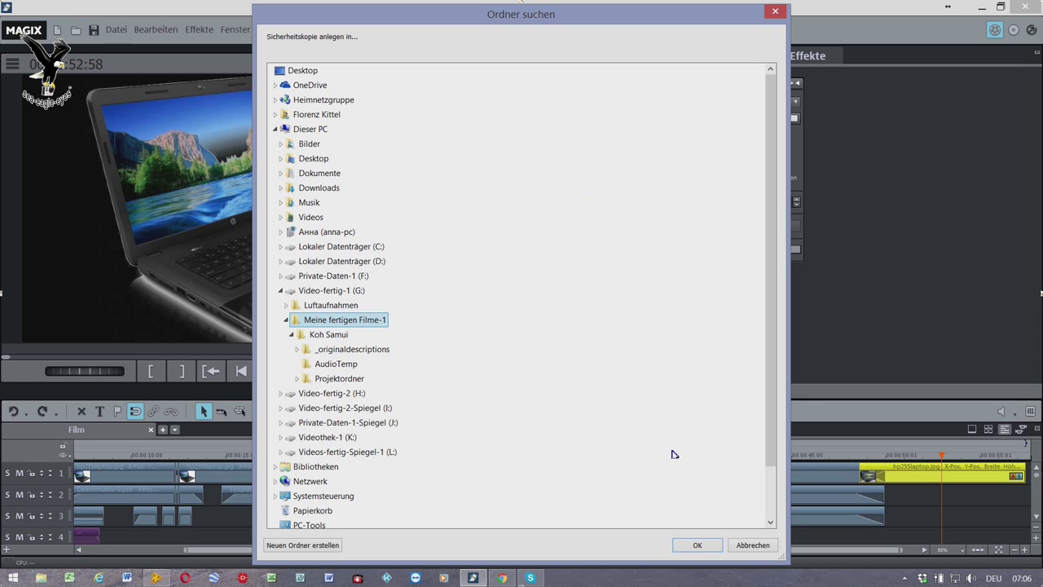
left_click(697, 545)
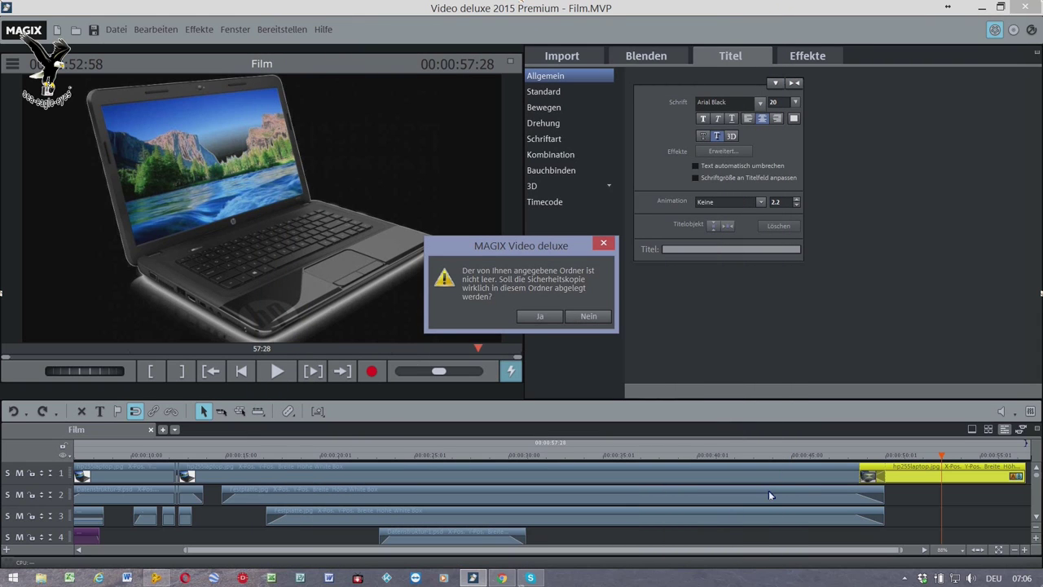
left_click(589, 324)
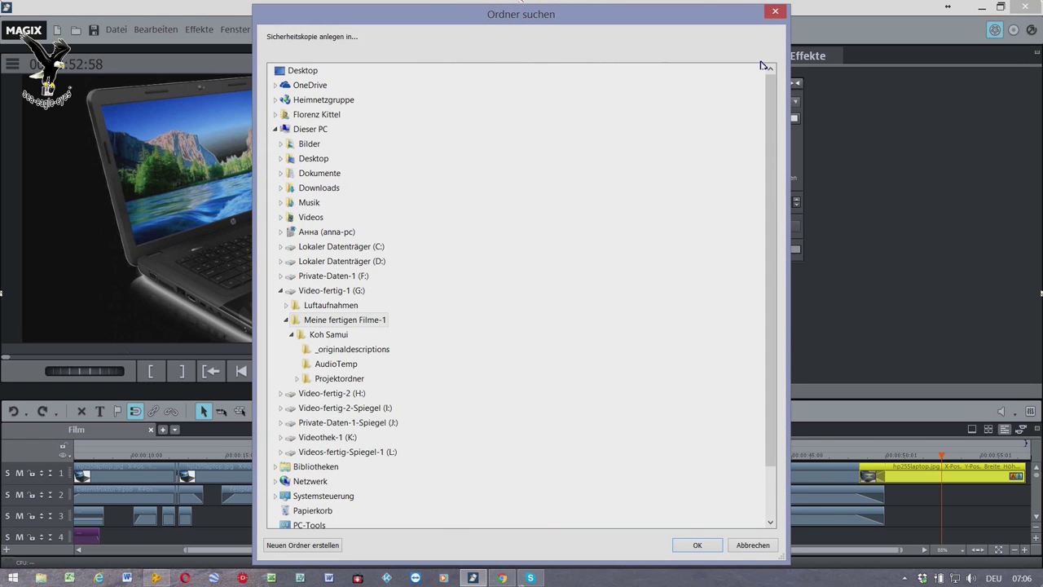
left_click(775, 11)
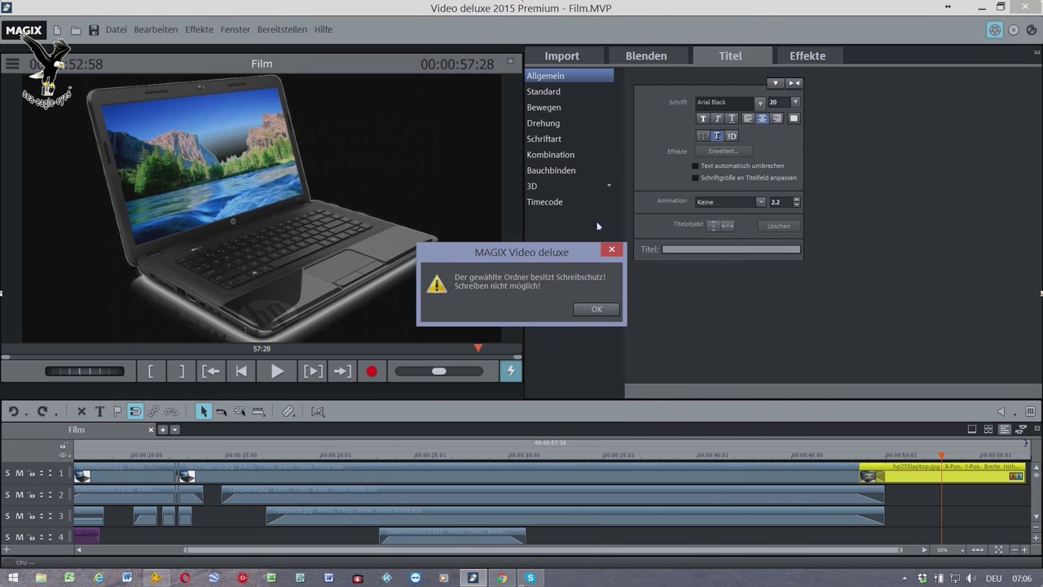
left_click(595, 311)
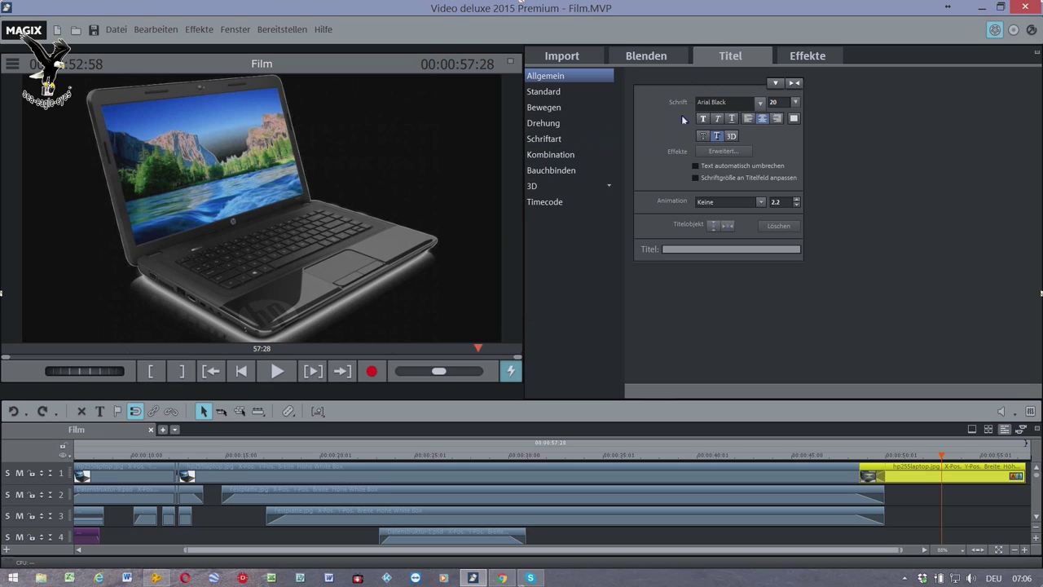
Place a Standard title on track 2 beneath the closing laptop clip, spanning the playhead at 00:00:52:58.
left_click(555, 92)
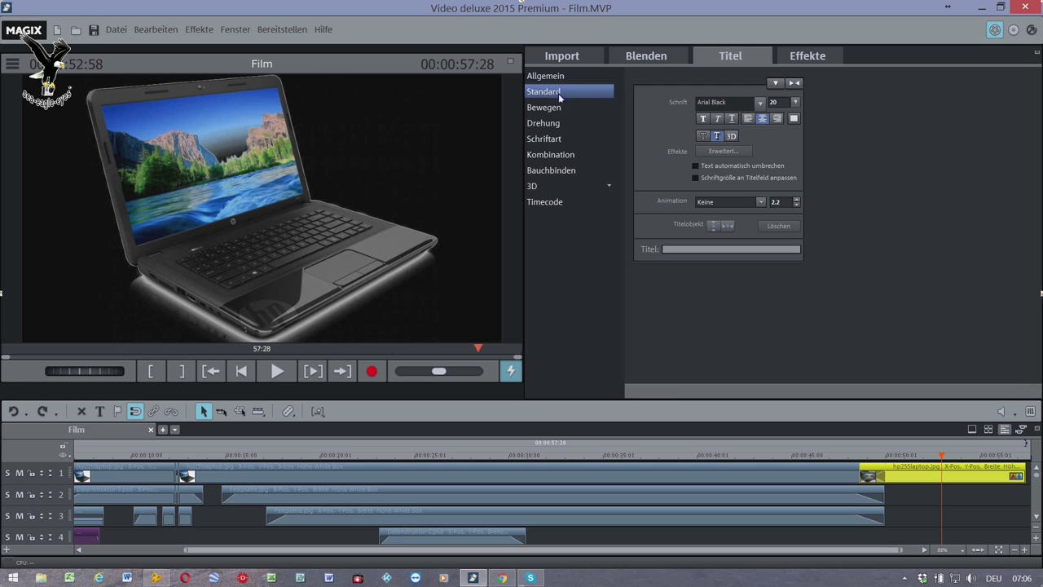
mouse_move(648, 129)
left_click_drag(649, 129, 948, 500)
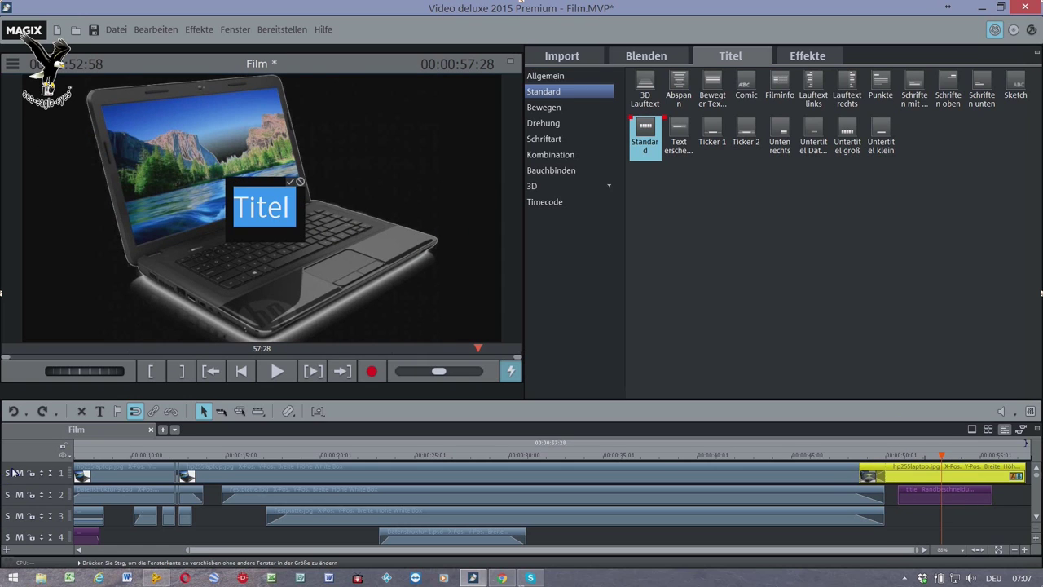
Enter "Wenn du dein Projekt fertig hast gehe auf Datei." as the text of the new title and accept it.
type("Wenn")
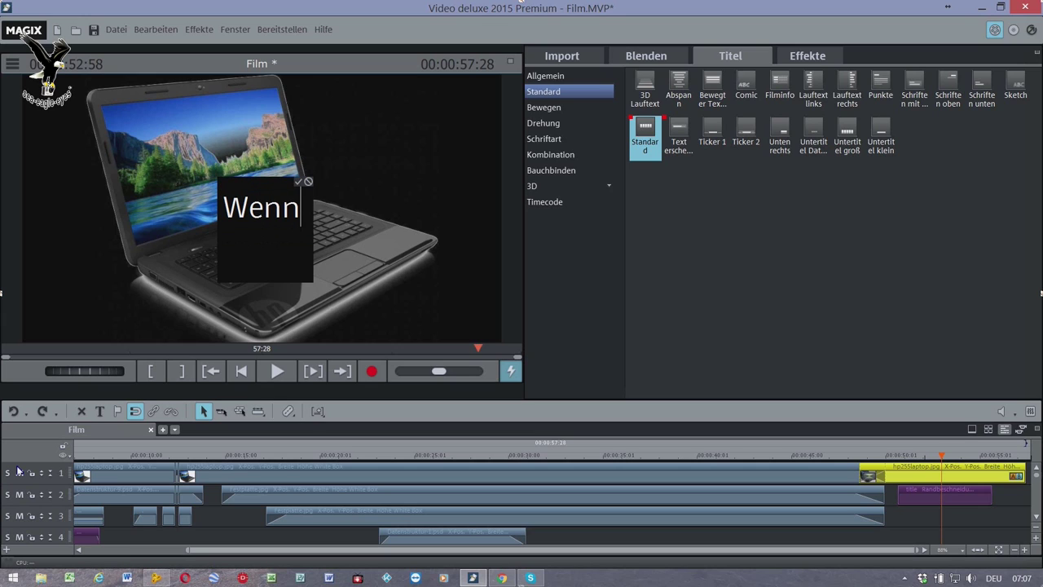
type(" du")
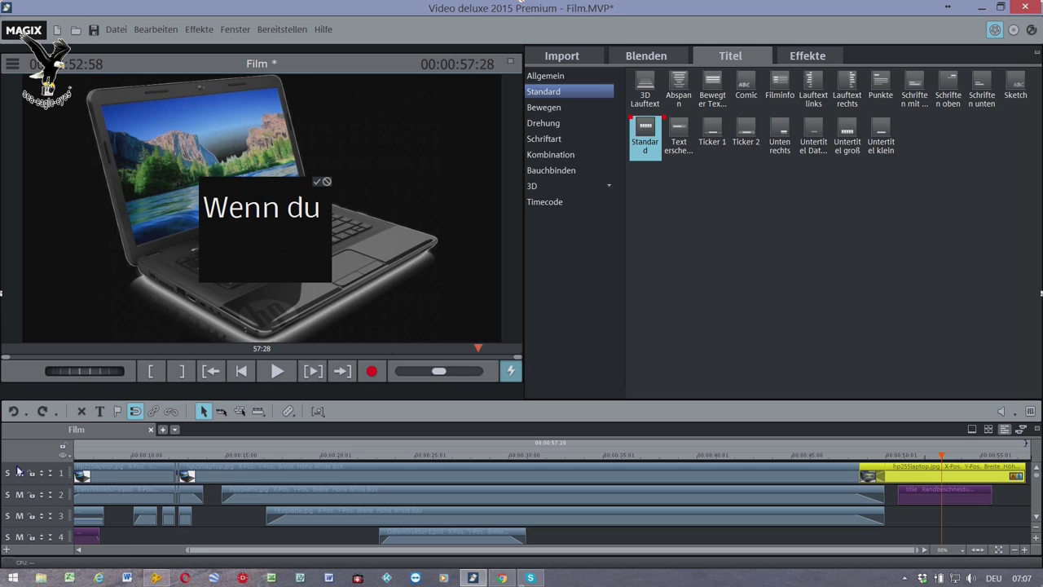
type(" dein ")
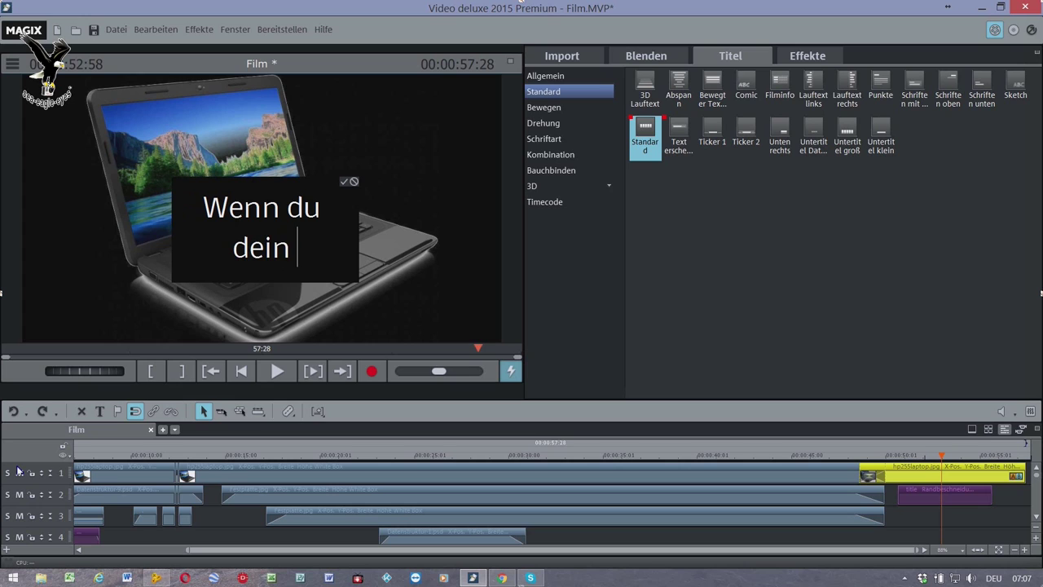
type("Projek")
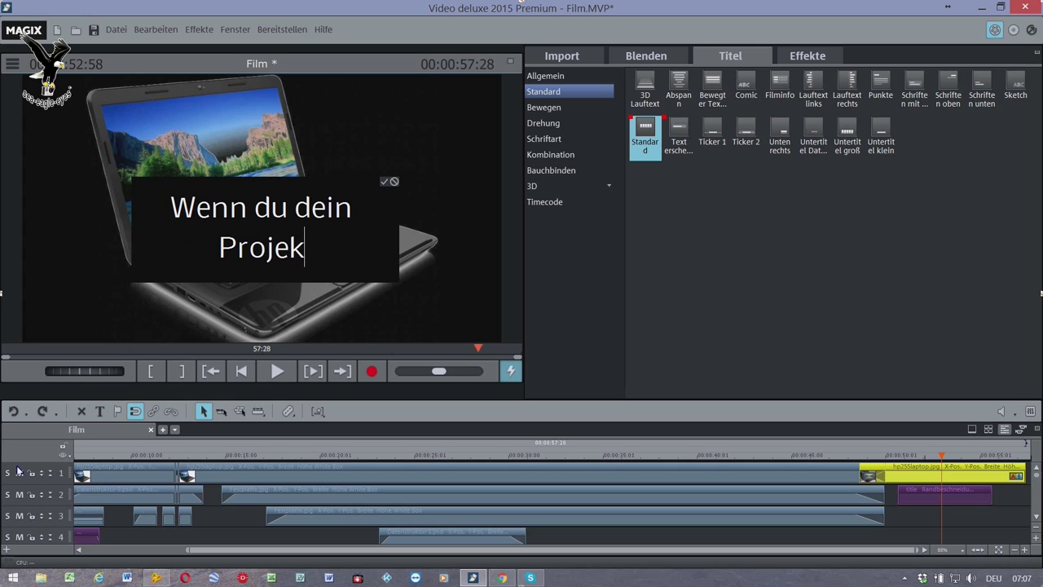
type("t fert")
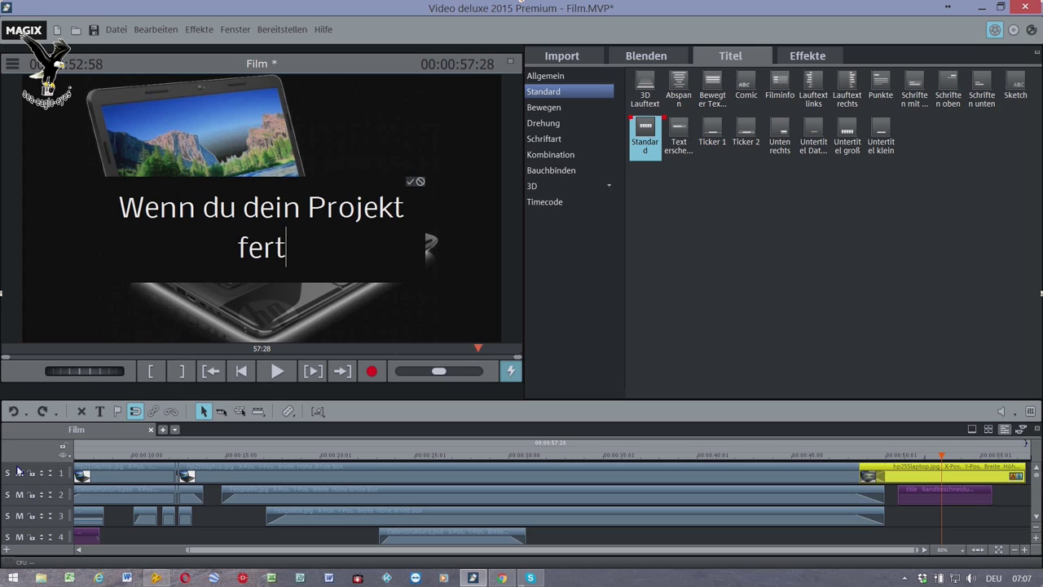
type("ig hast")
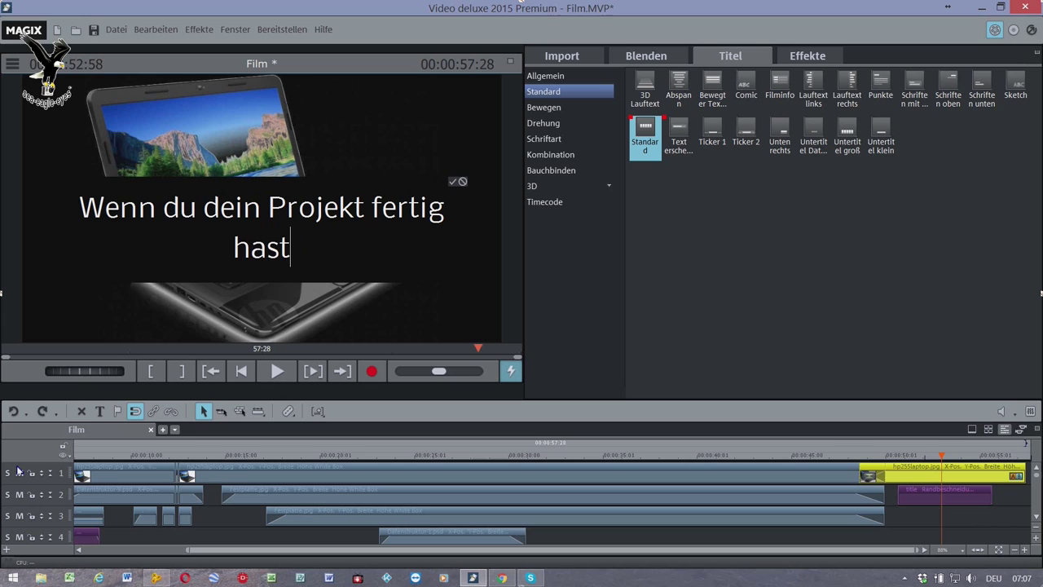
type(" gehe auf ")
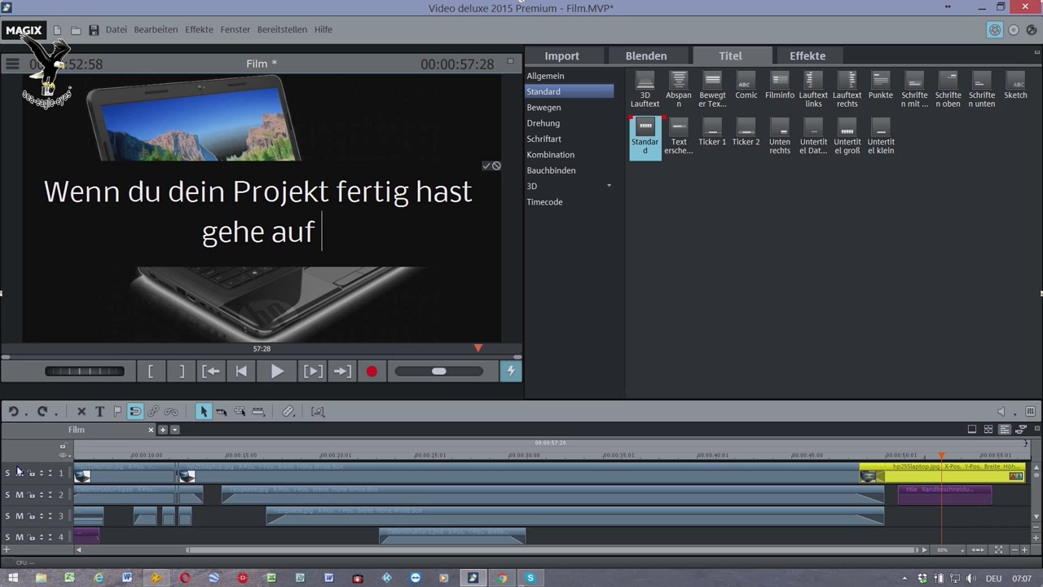
type("Datei")
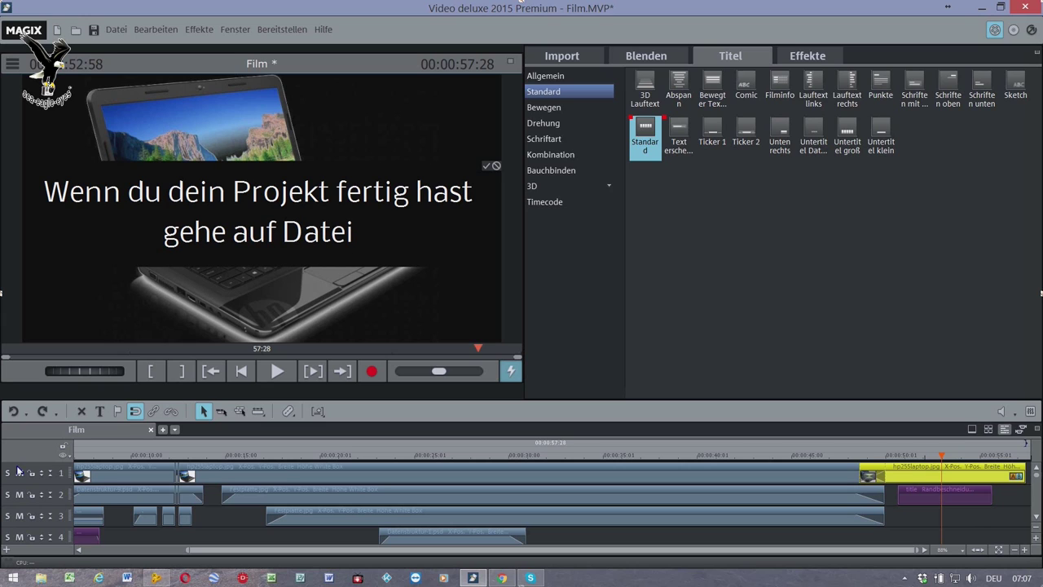
type(".")
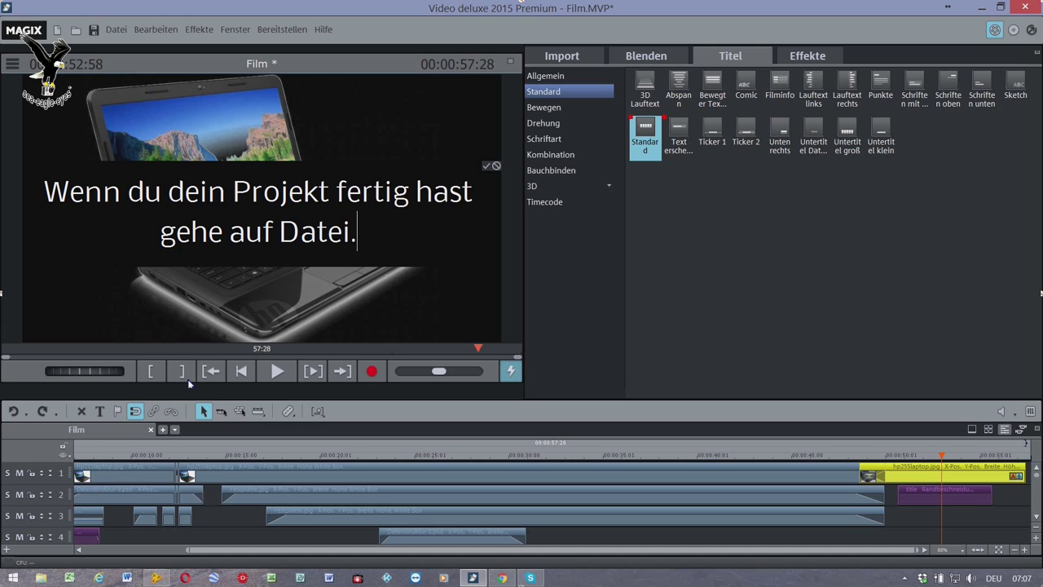
left_click(564, 258)
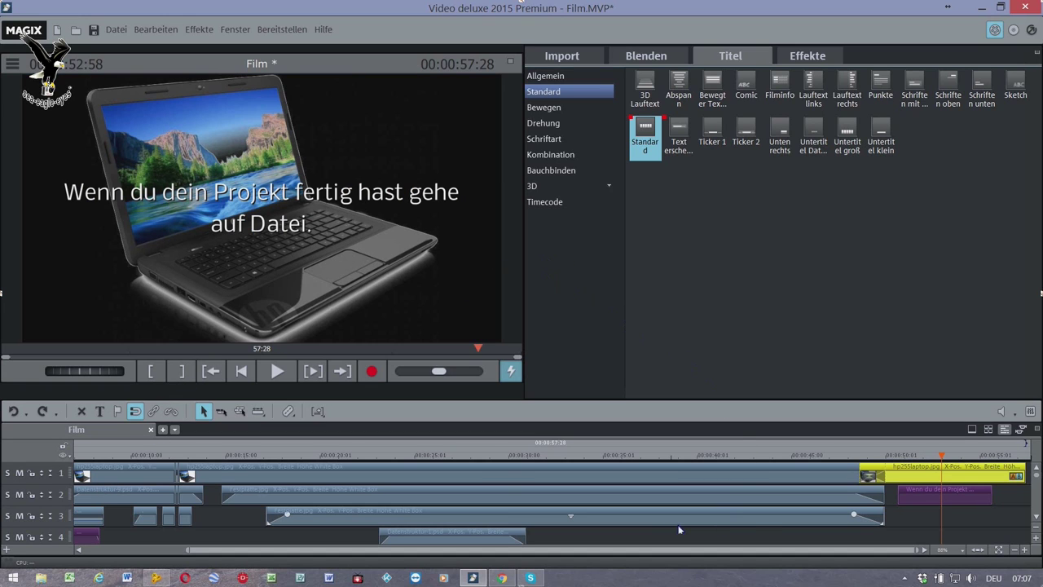
Extend the closing laptop clip on track 1 so the film ends at 00:01:55:18.
left_click(795, 482)
scroll(796, 484, "down", 5)
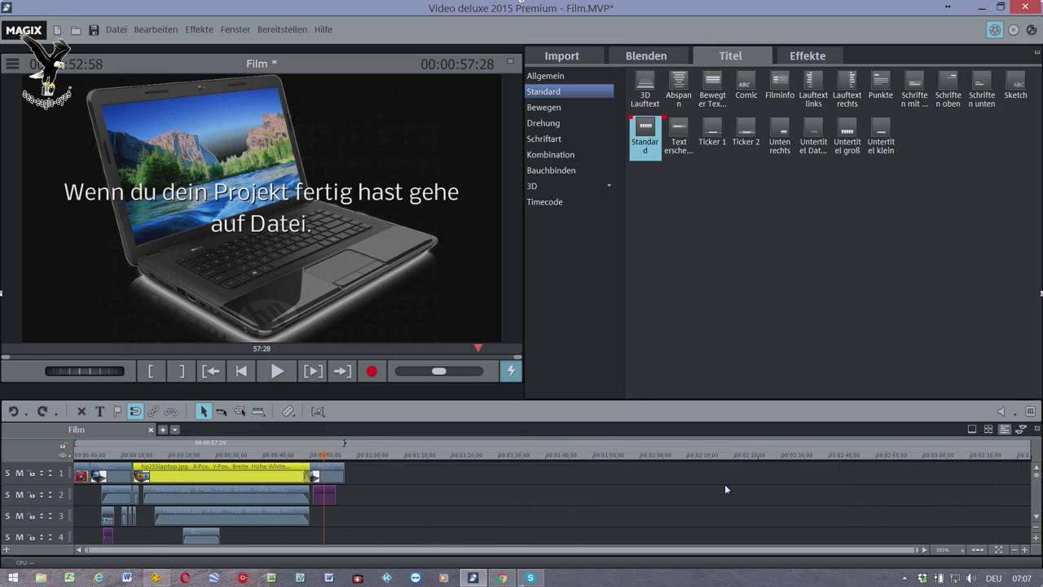
left_click_drag(343, 478, 618, 491)
Place another Standard title on track 2 at 00:00:58:52, after the first instruction title.
left_click_drag(324, 462, 352, 458)
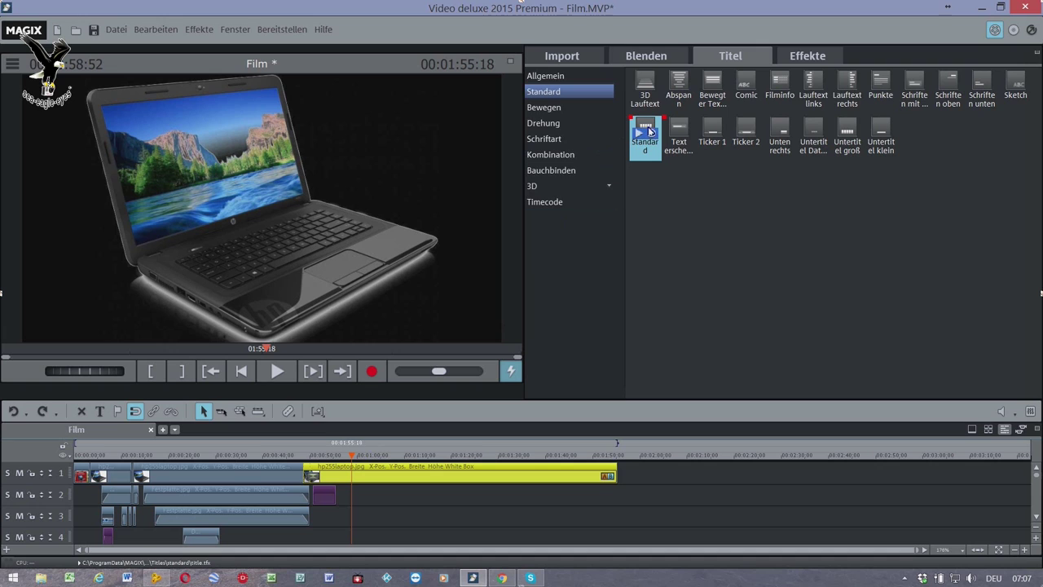
left_click_drag(442, 399, 358, 503)
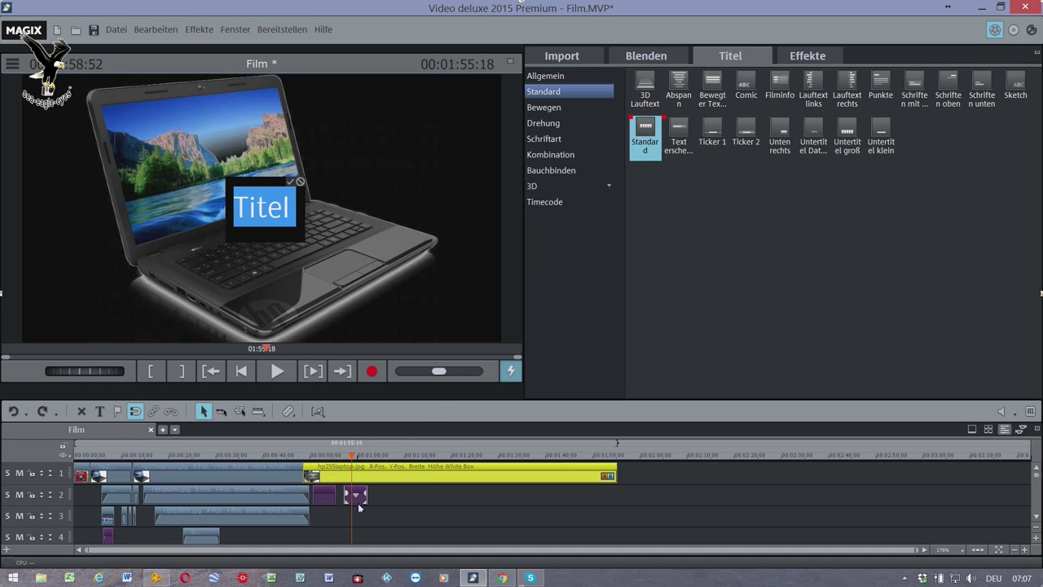
left_click(117, 30)
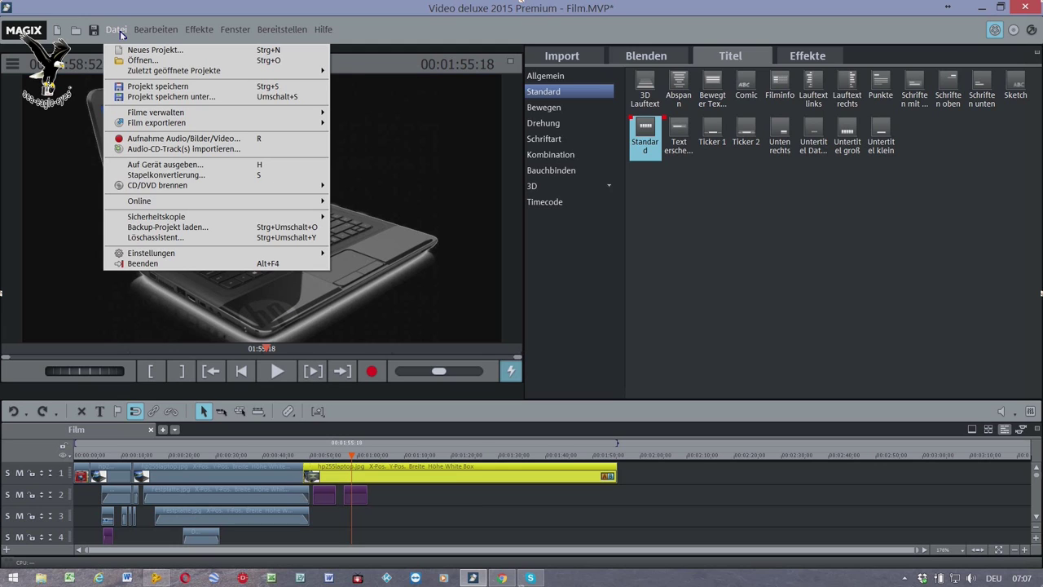
left_click(364, 501)
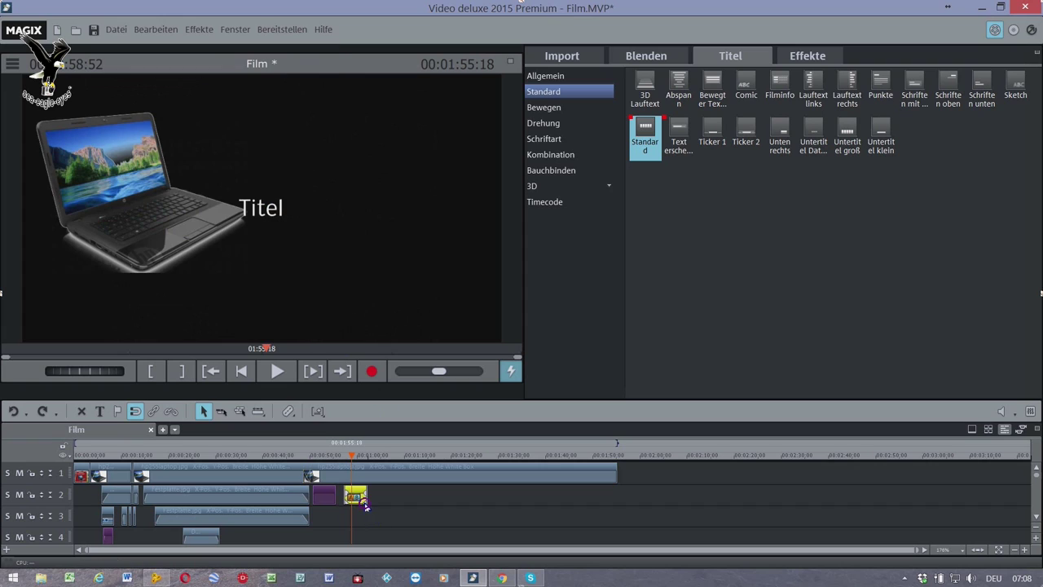
Replace the second instruction title's placeholder text with "Gehe auf Sicherheitskopie" and accept it.
left_click(262, 217)
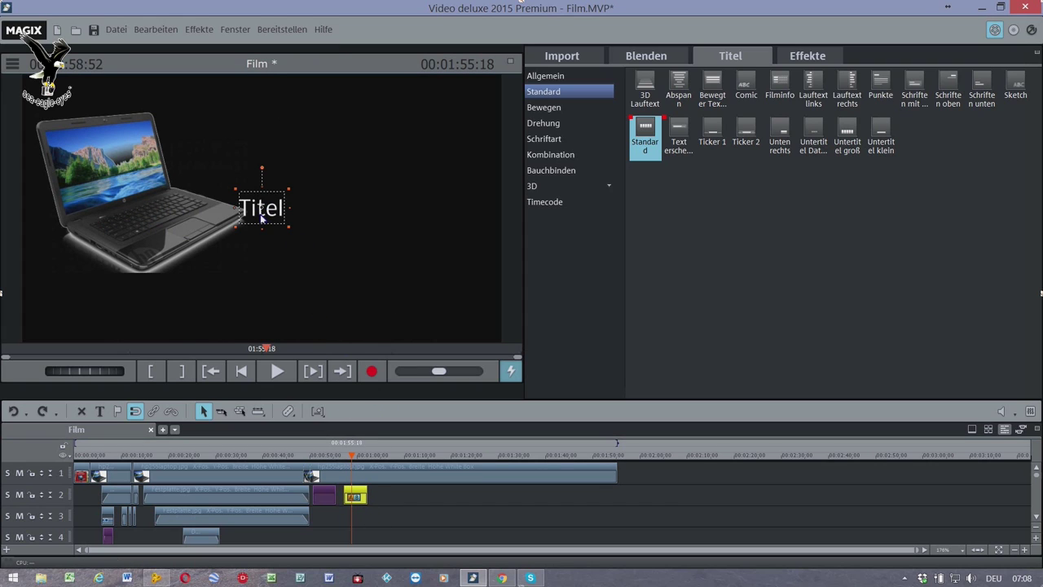
left_click(262, 217)
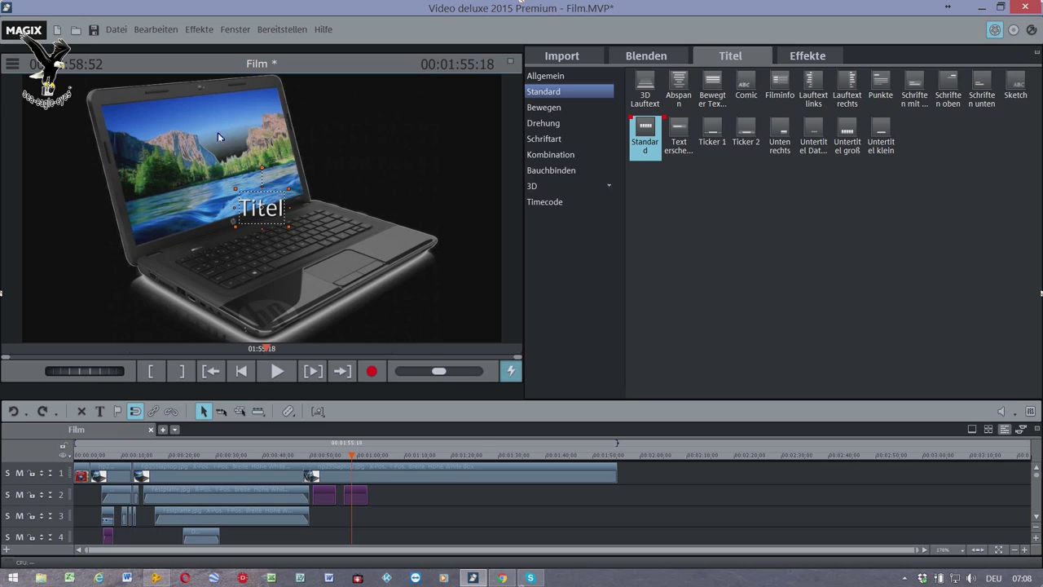
double_click(270, 218)
type("Gehe aus")
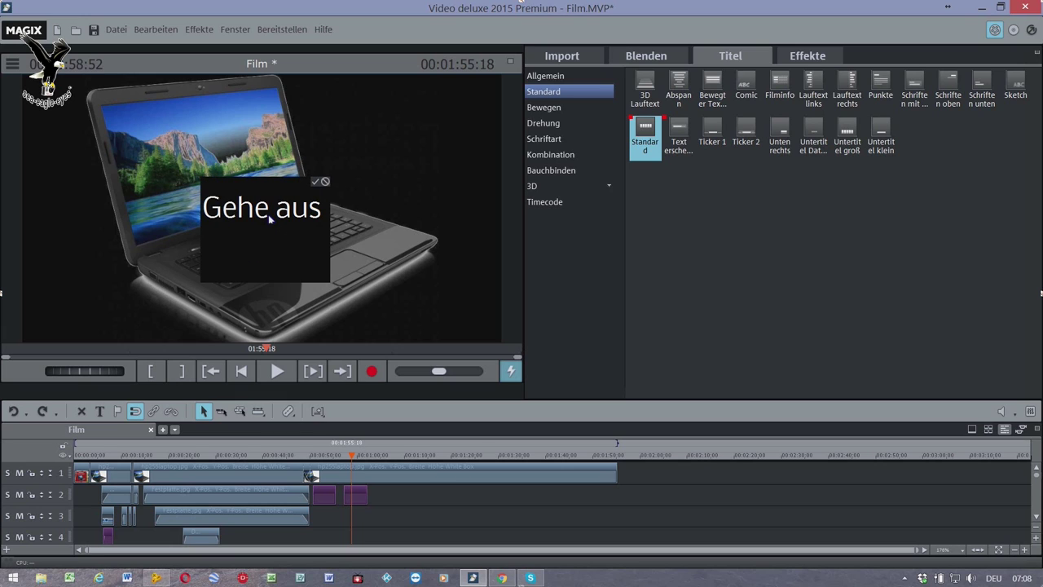
key("BackSpace")
type("f")
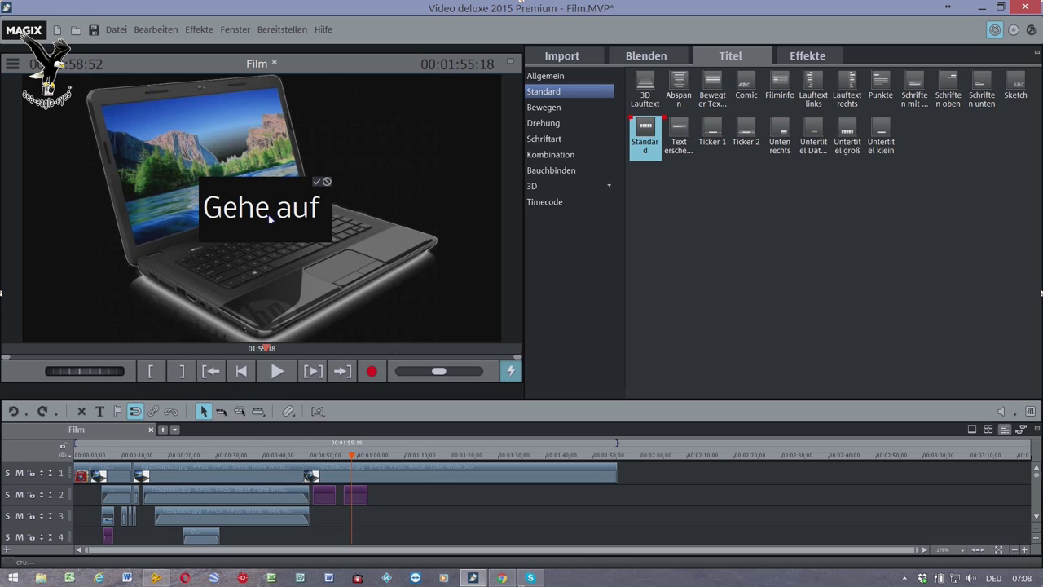
key("Return")
type("Sicher")
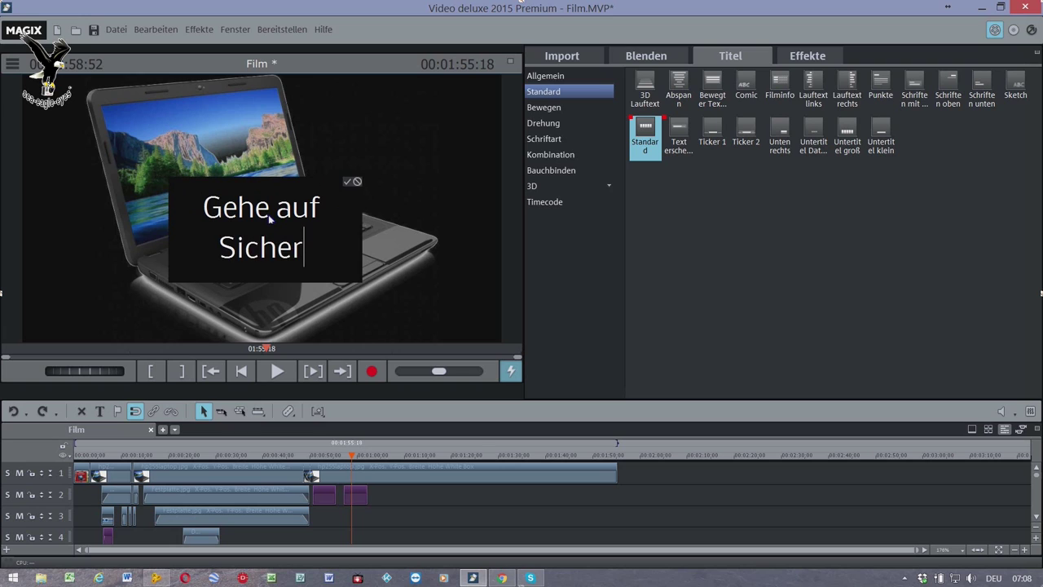
type("heitsk")
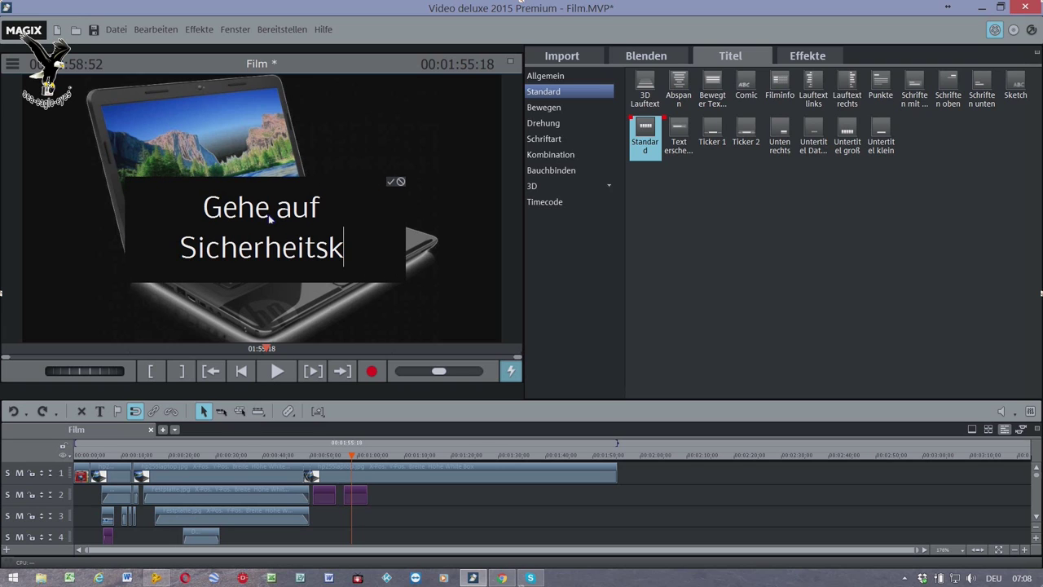
type("opie")
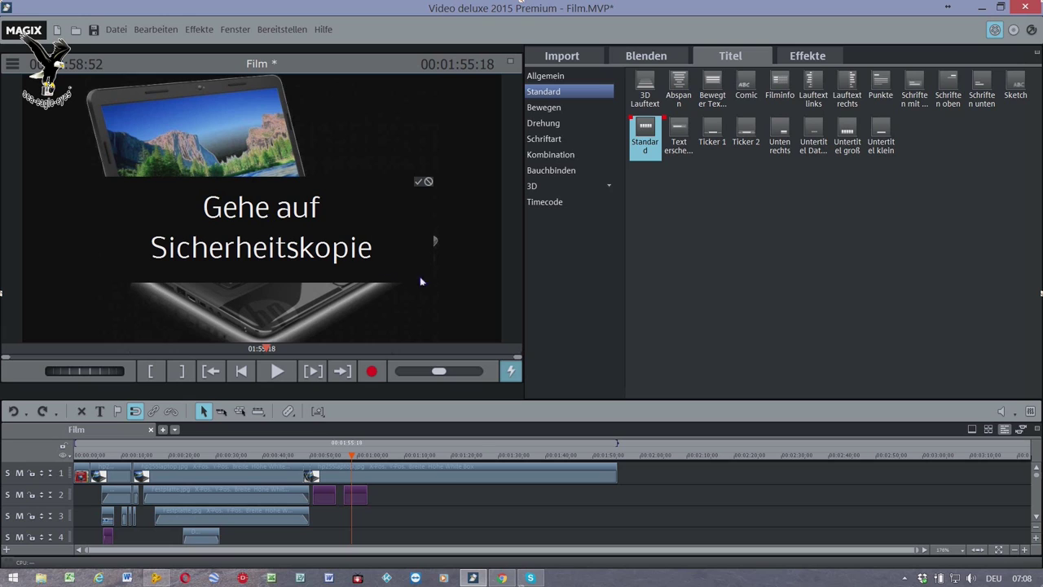
left_click(589, 322)
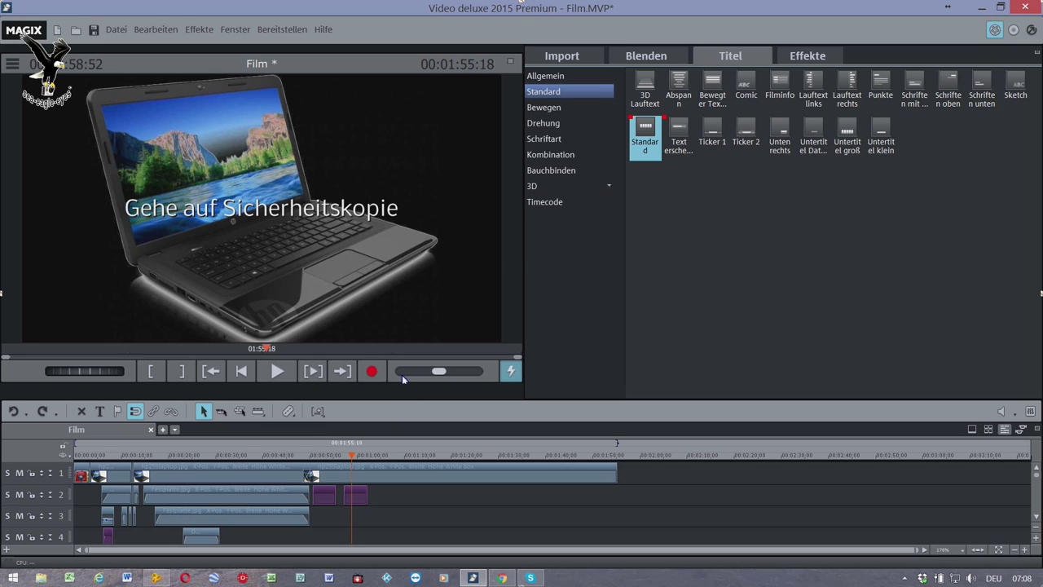
Check the wording of the available backup copy commands for the next instruction title.
left_click(116, 31)
mouse_move(175, 224)
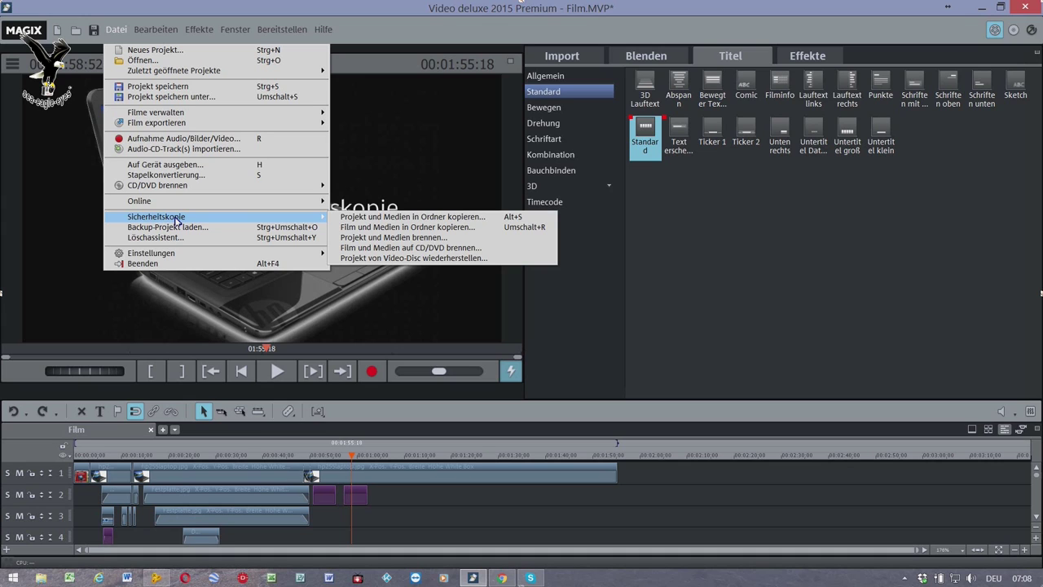
left_click(630, 285)
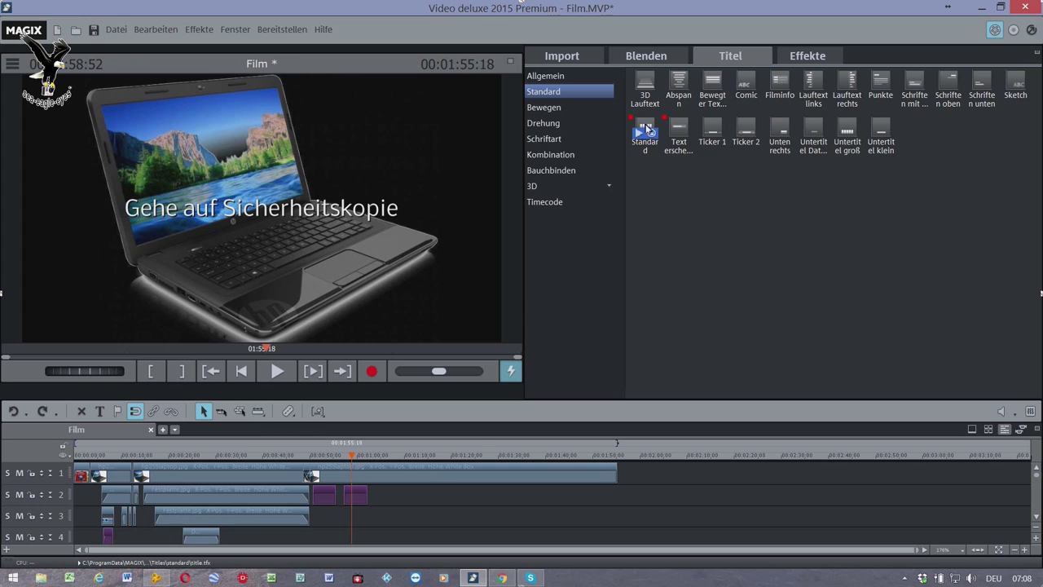
Place a Standard title directly after the second instruction title on track 2 with the text "Speiche dein Projekt auf den externes Laufwerk.".
left_click(648, 130)
left_click_drag(418, 464, 388, 495)
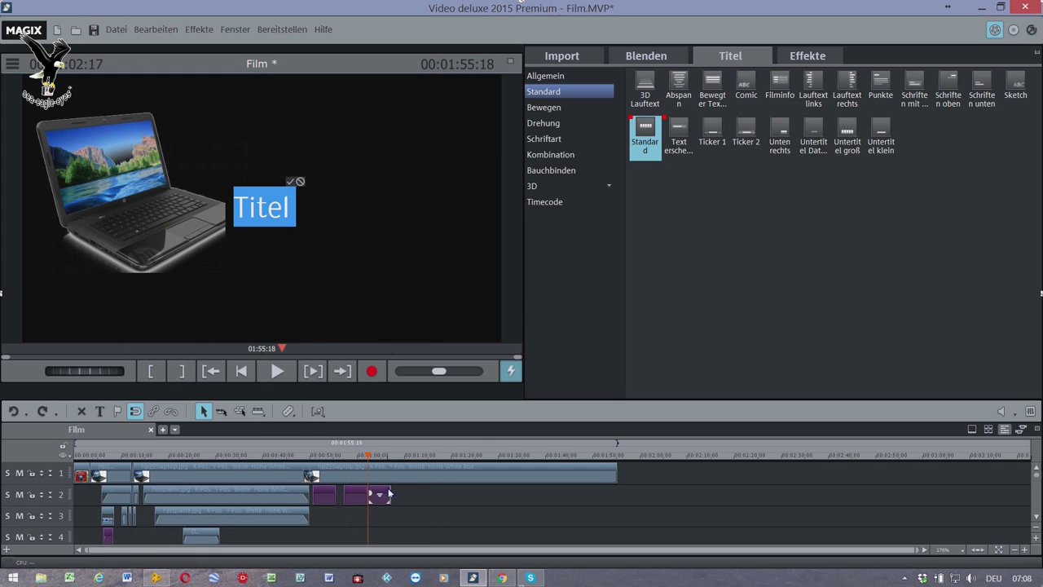
type("S")
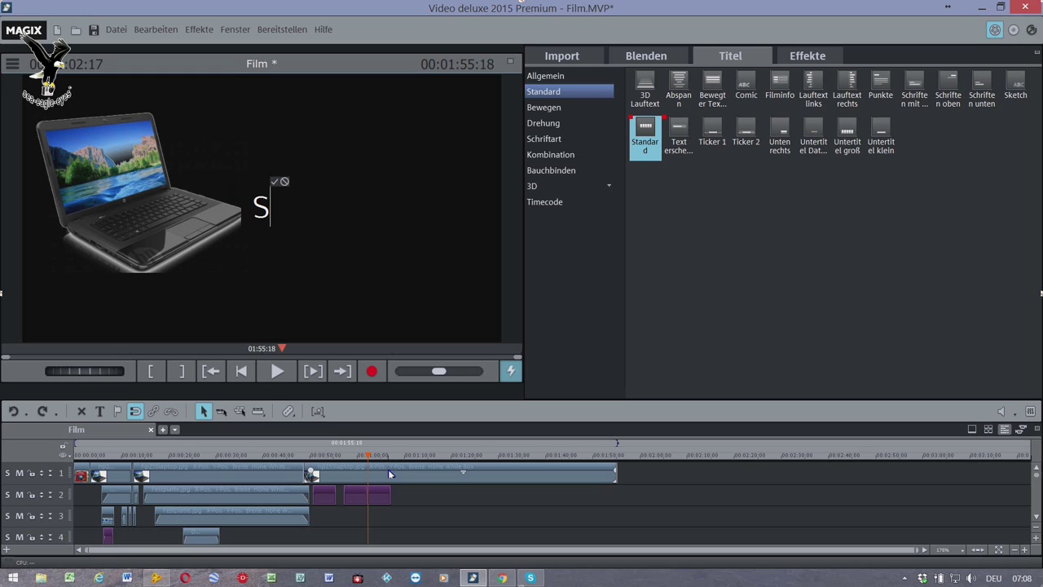
type("peiche dein ")
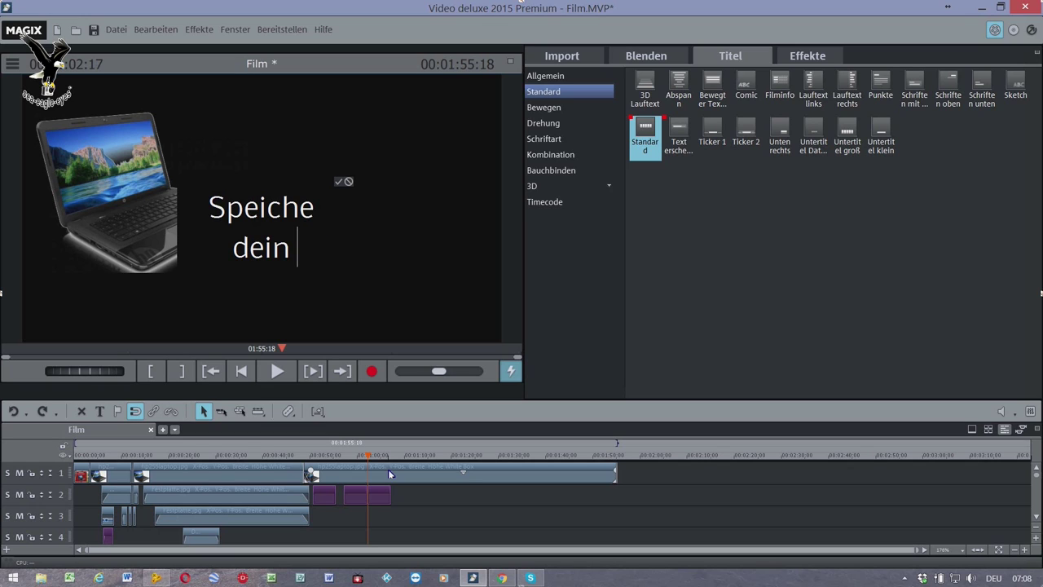
type("Proje")
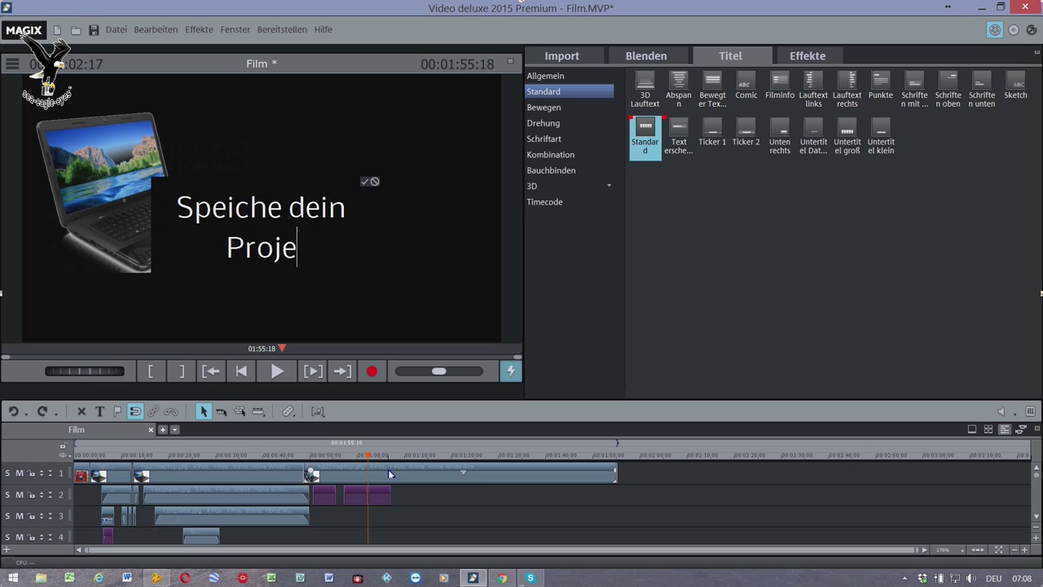
type("kt auf den E")
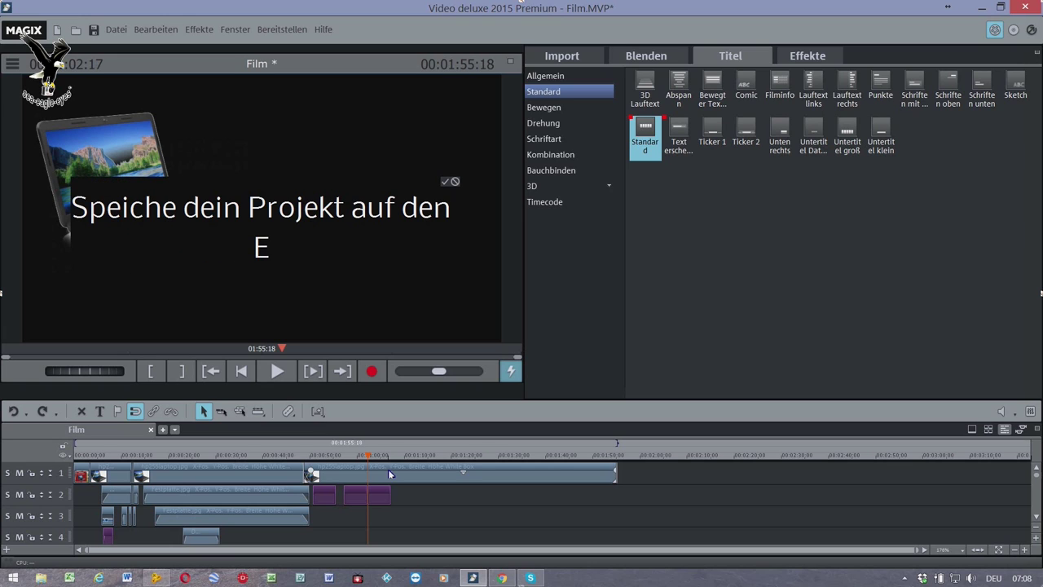
key("BackSpace")
type("ex")
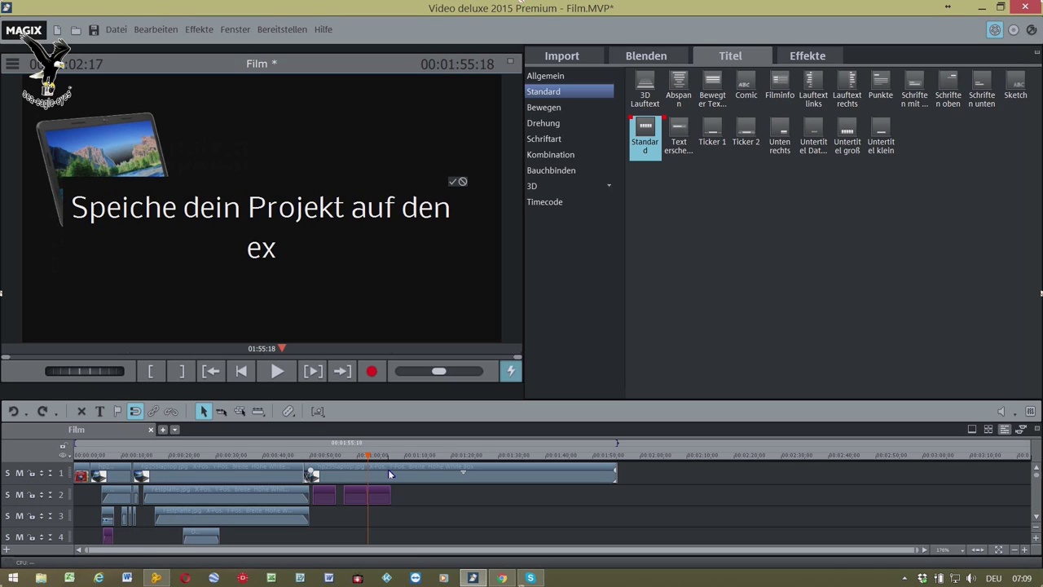
type("ternes ")
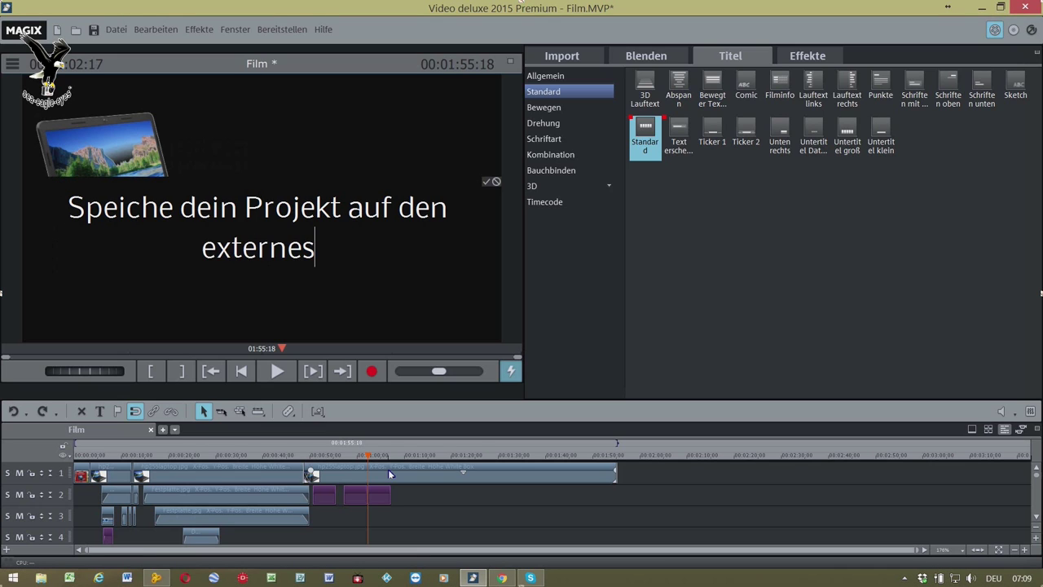
type("Laufw")
type("erk")
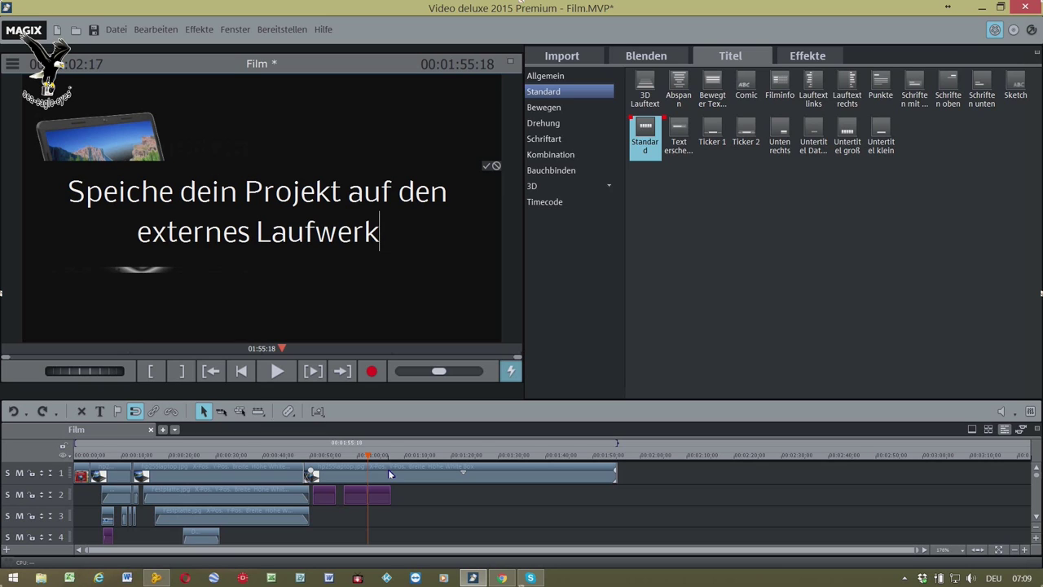
type(".")
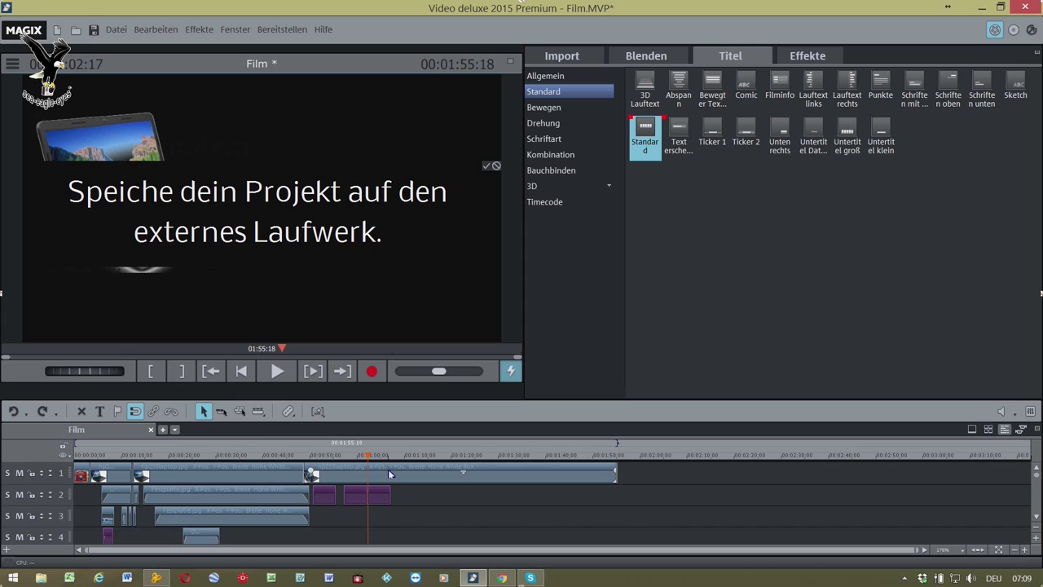
left_click(465, 526)
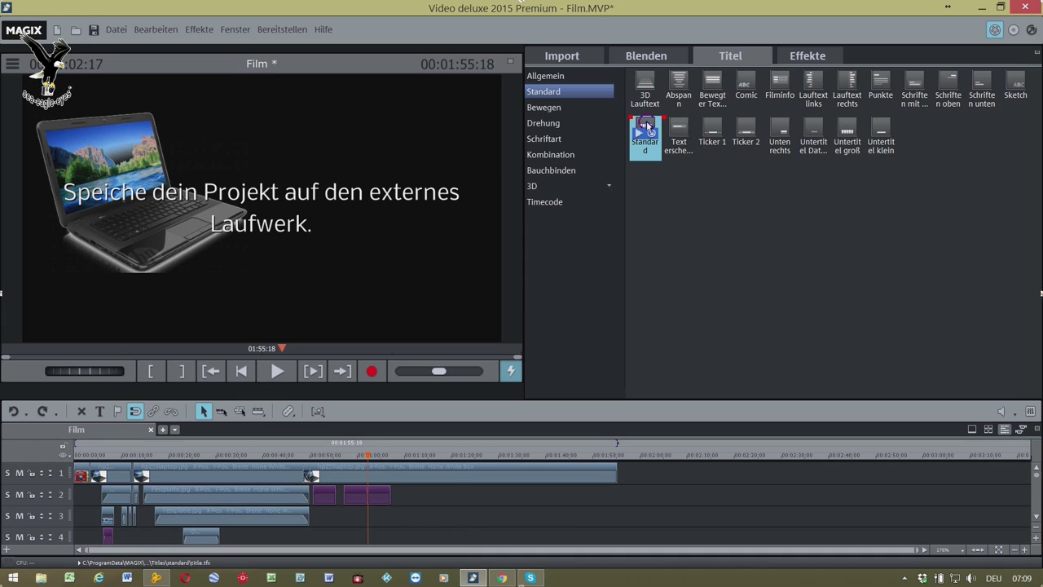
Add a Standard title directly after the external drive title on track 2, reading "Alles kommt in einen Ordner, damit sparst du Speicherplatz.".
left_click_drag(438, 465, 412, 496)
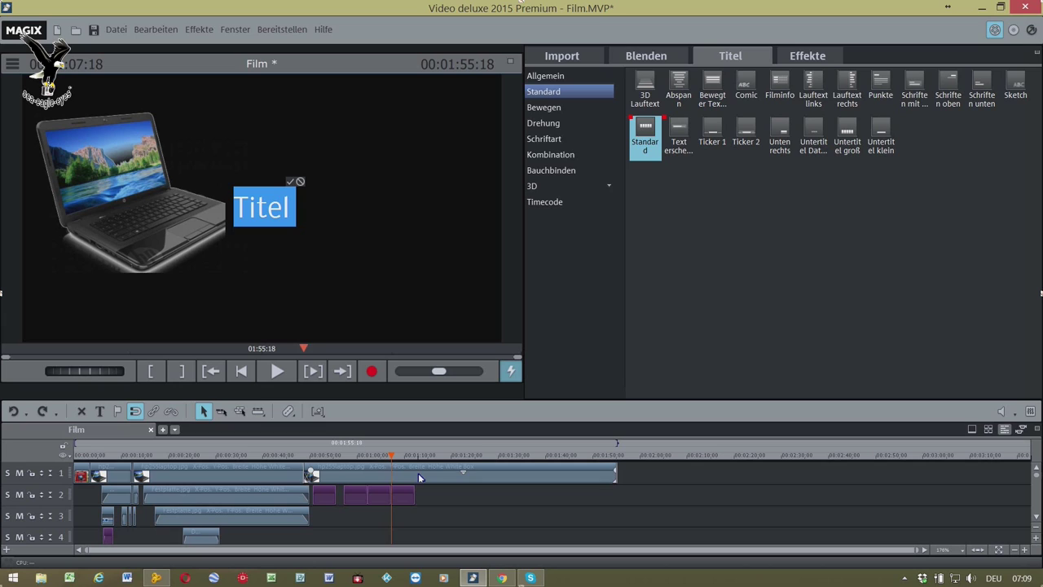
type("All")
key("BackSpace")
key("BackSpace")
key("BackSpace")
type("S")
key("BackSpace")
type("Alles ko")
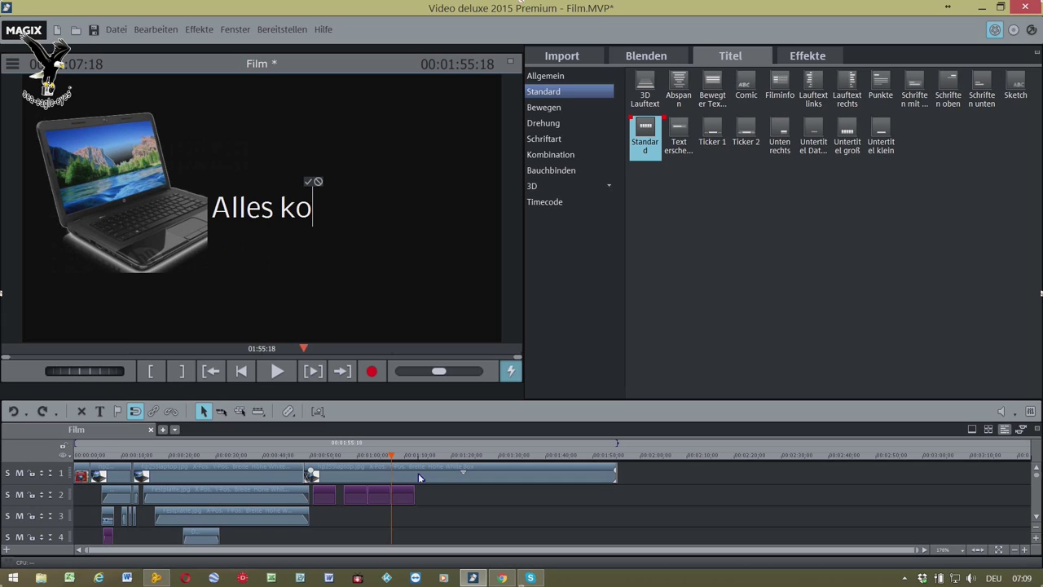
type("mmt ")
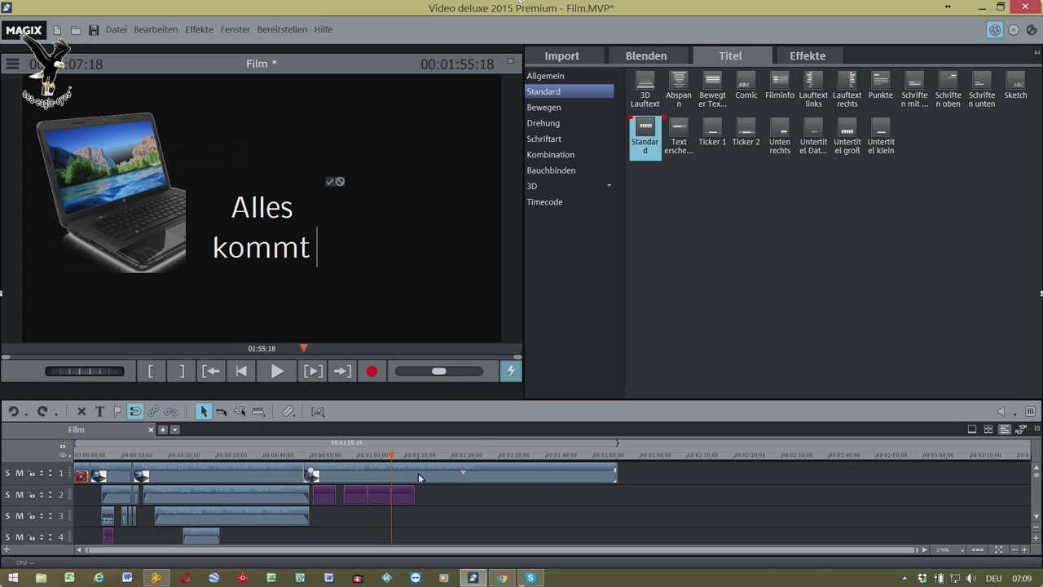
type("in ei")
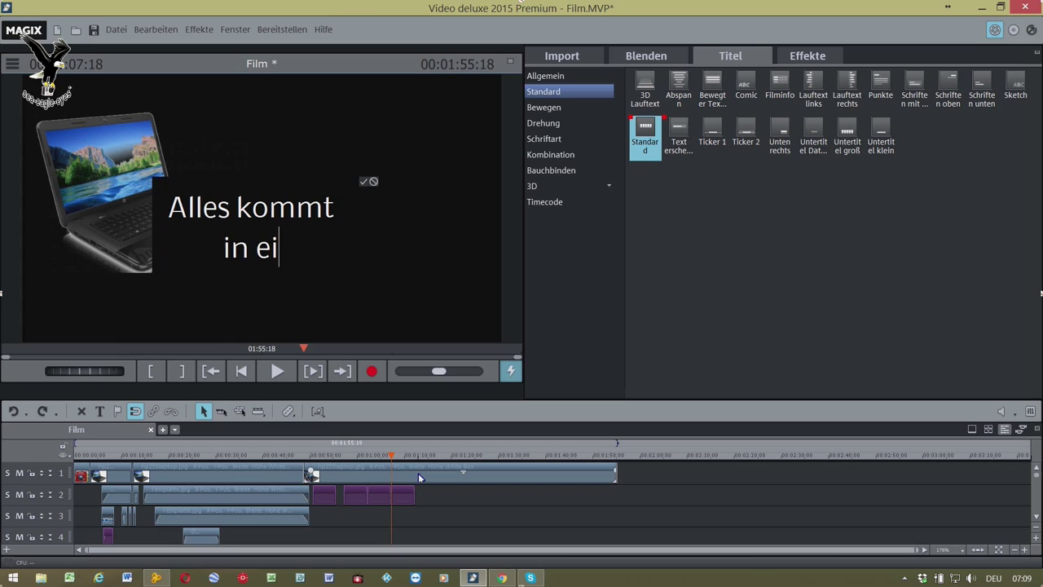
type("nen ")
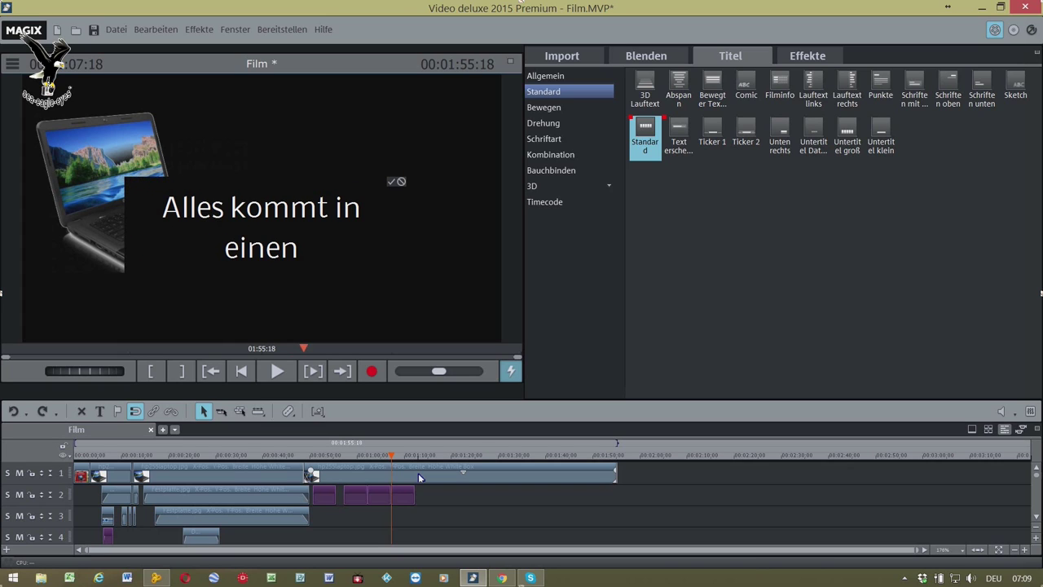
type("Ordner")
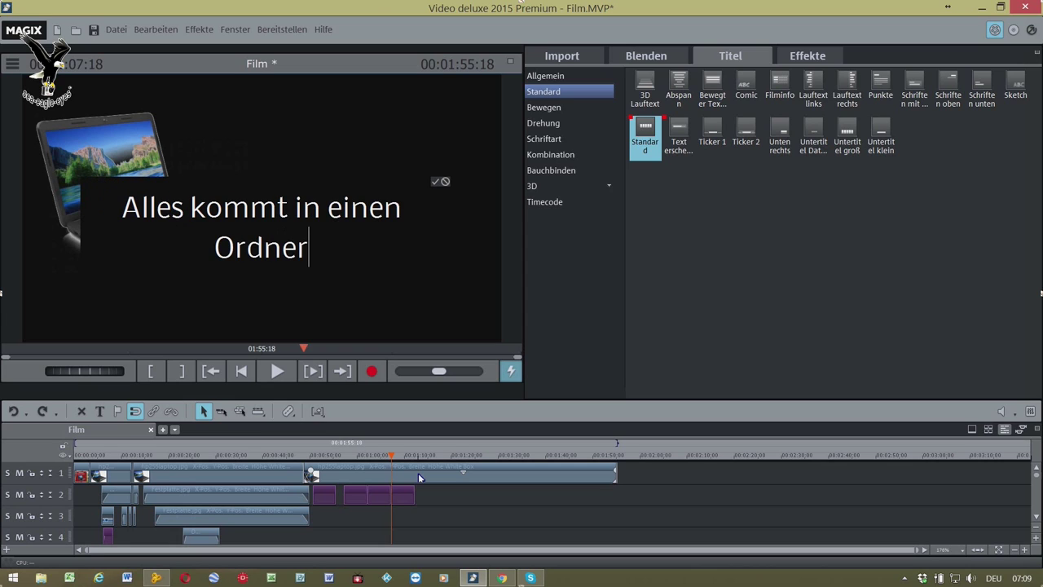
type(", ")
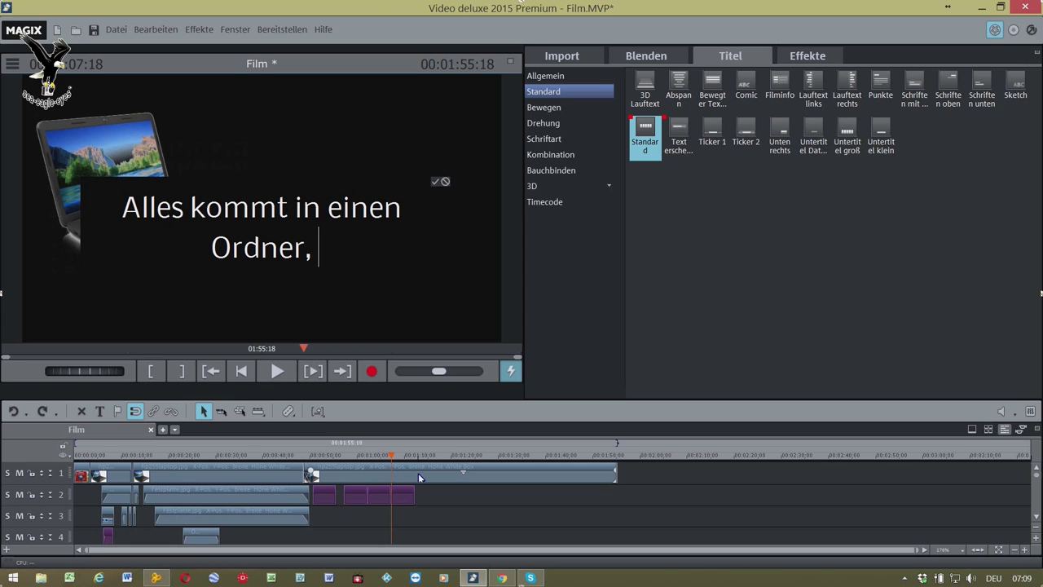
type("damit ")
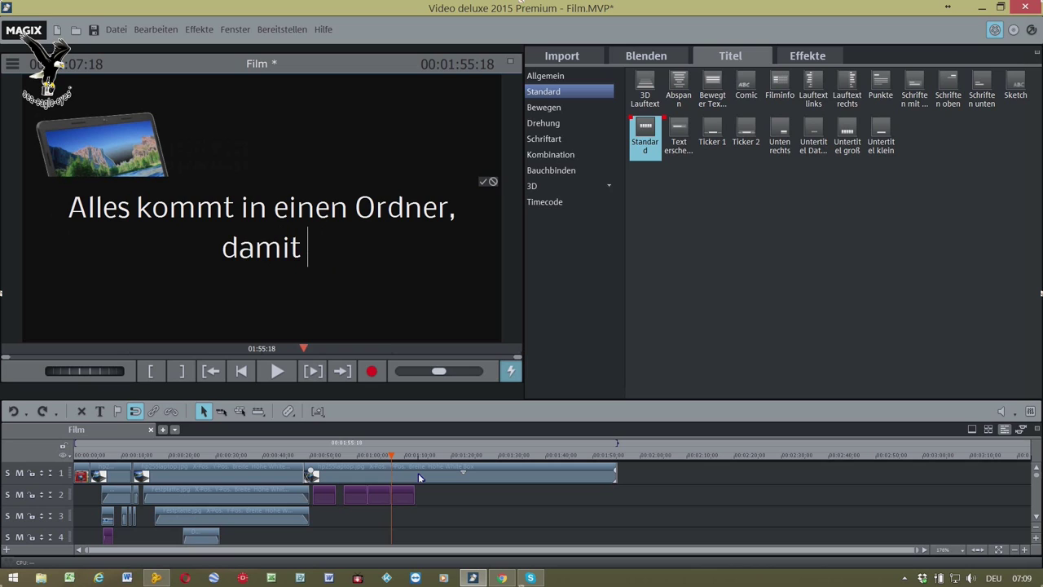
type("spa")
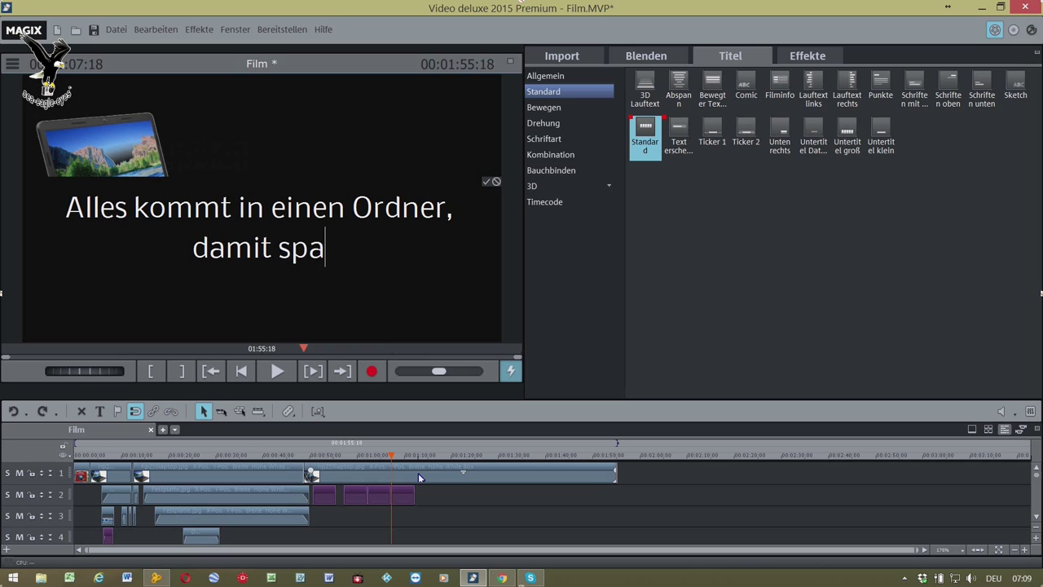
type("rst du ")
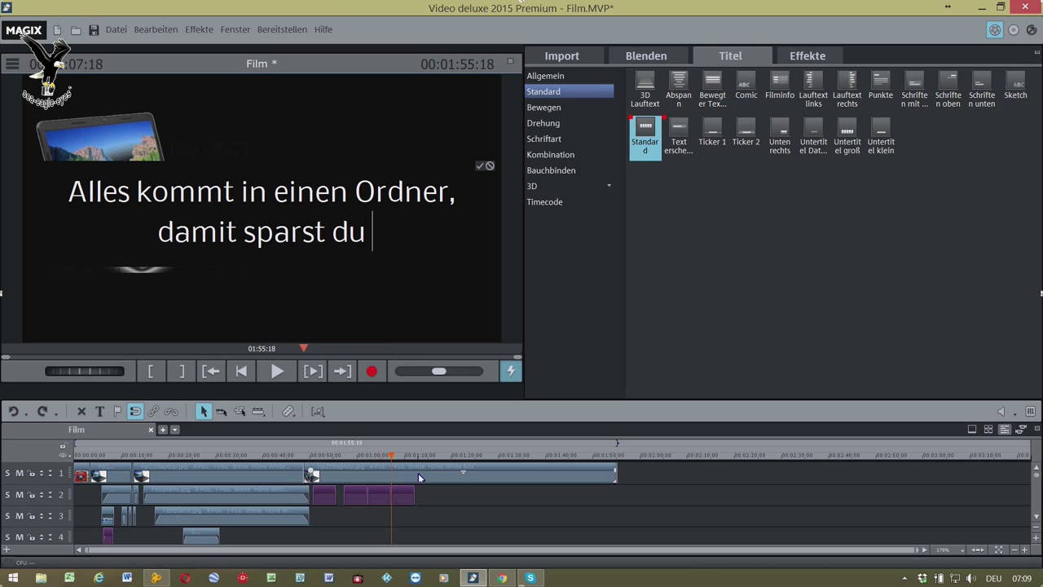
type("Spei")
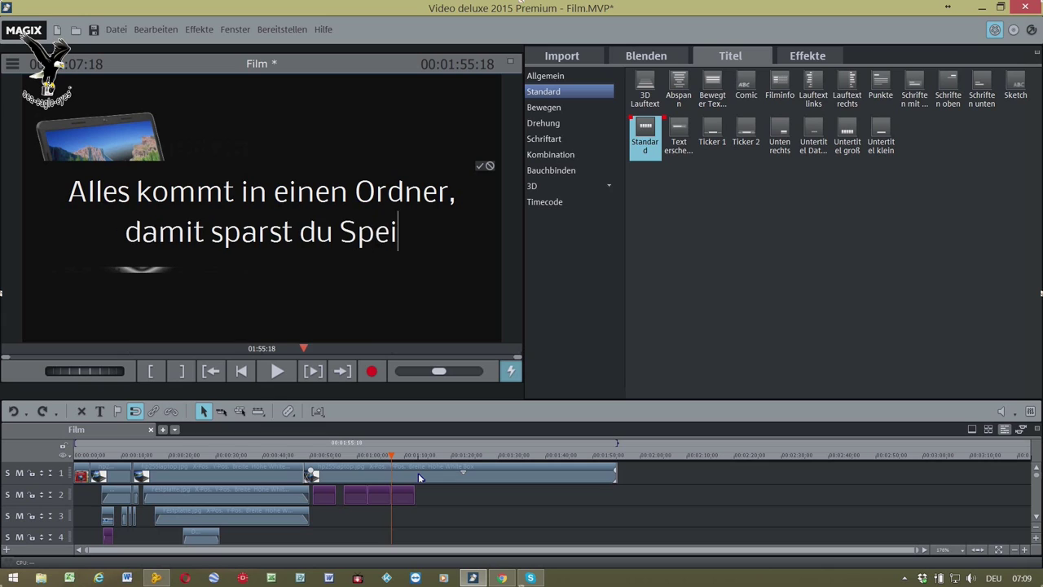
type("cherplatz")
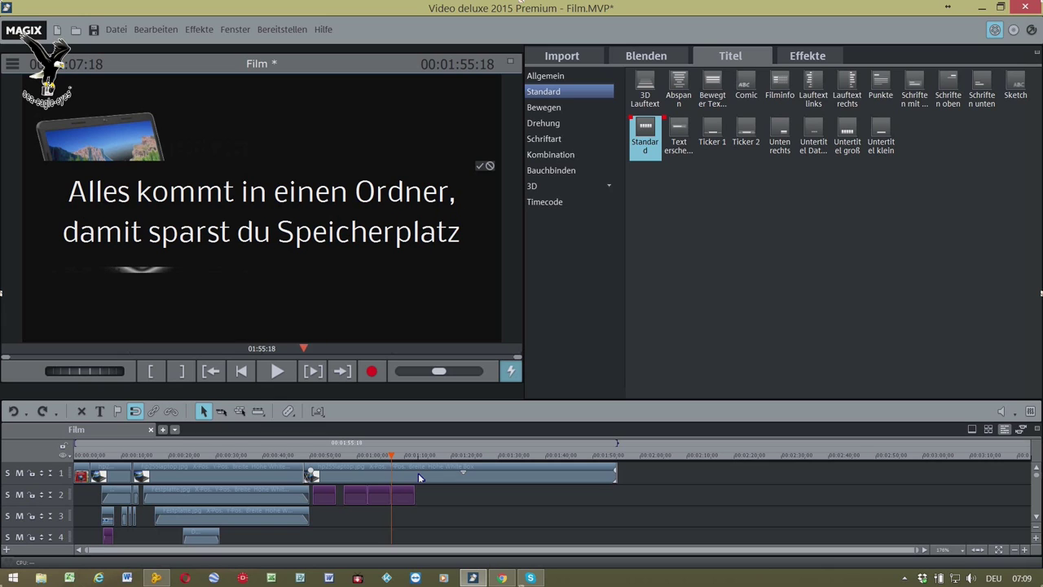
type(".")
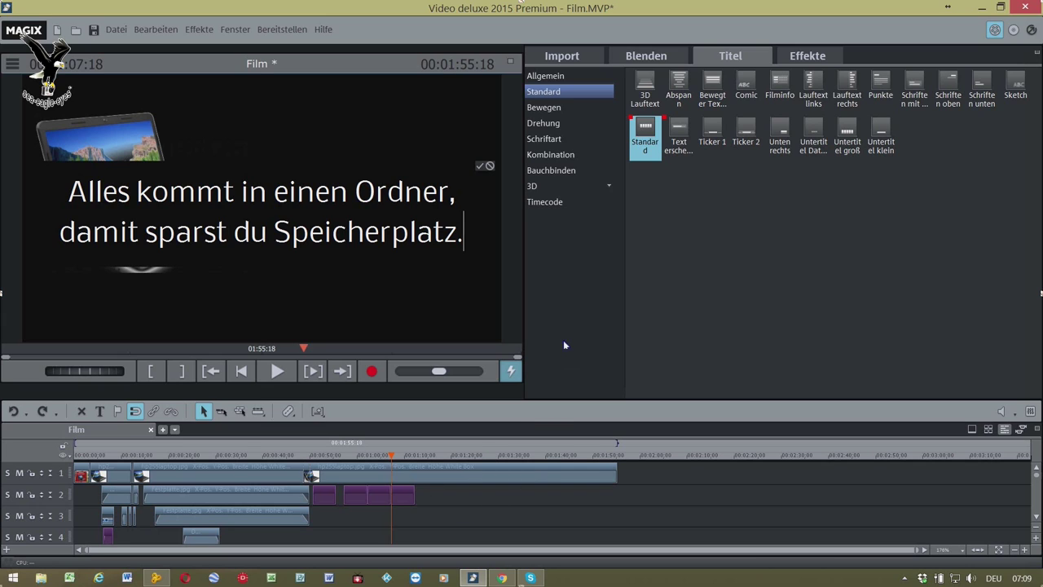
left_click(568, 320)
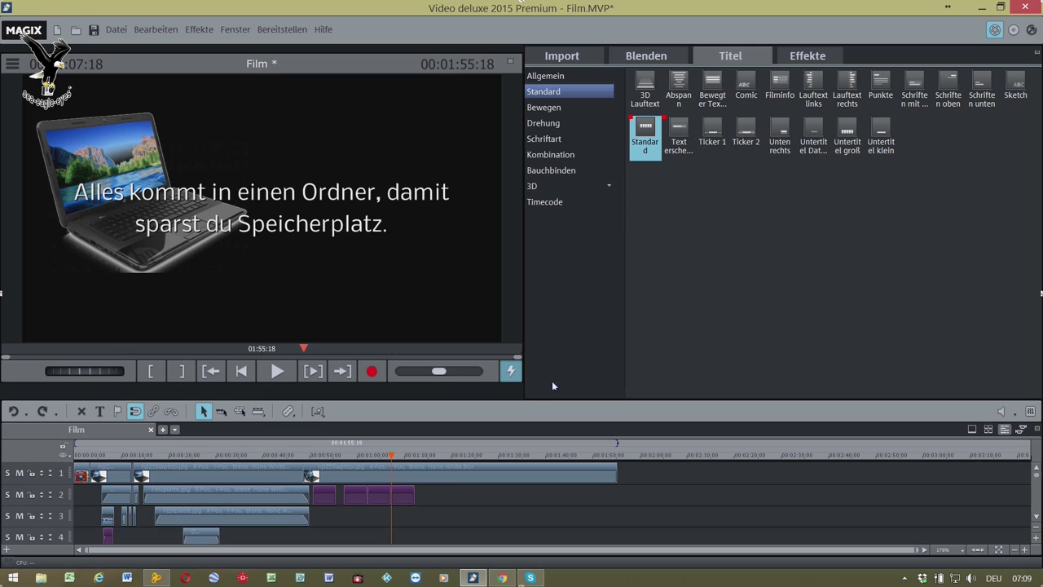
Place a closing Standard title on track 2 at 00:01:14:18 and enter "Das war es. Ich hoffe ich konnt dir helfen :)".
left_click(424, 458)
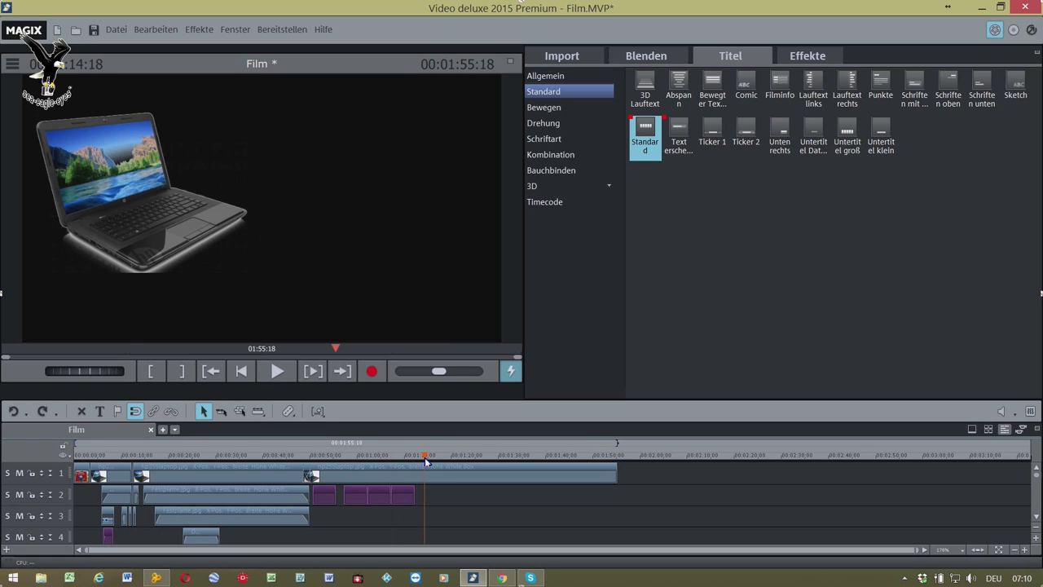
mouse_move(657, 128)
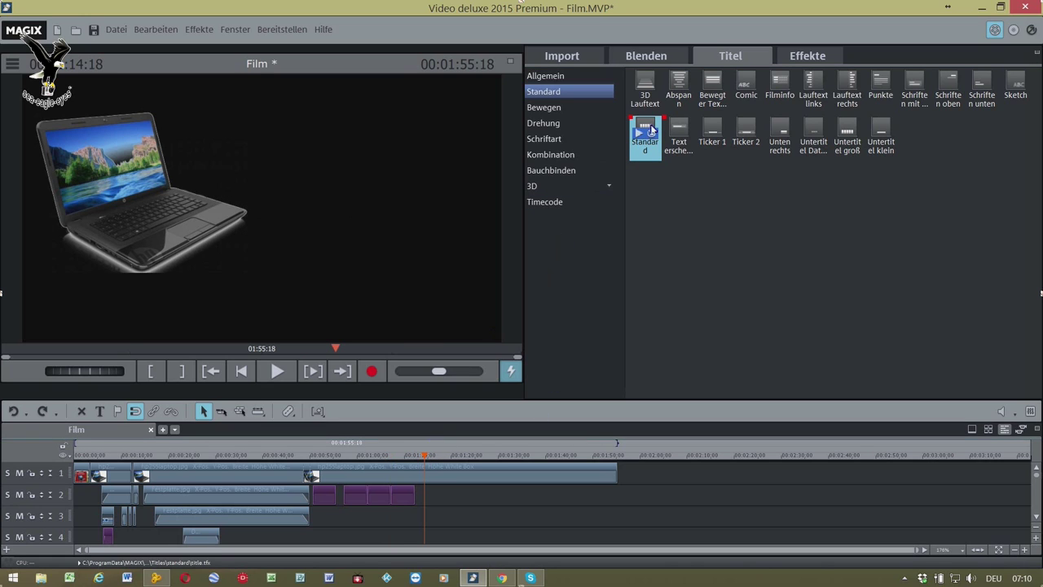
left_click_drag(481, 450, 436, 496)
type("Da")
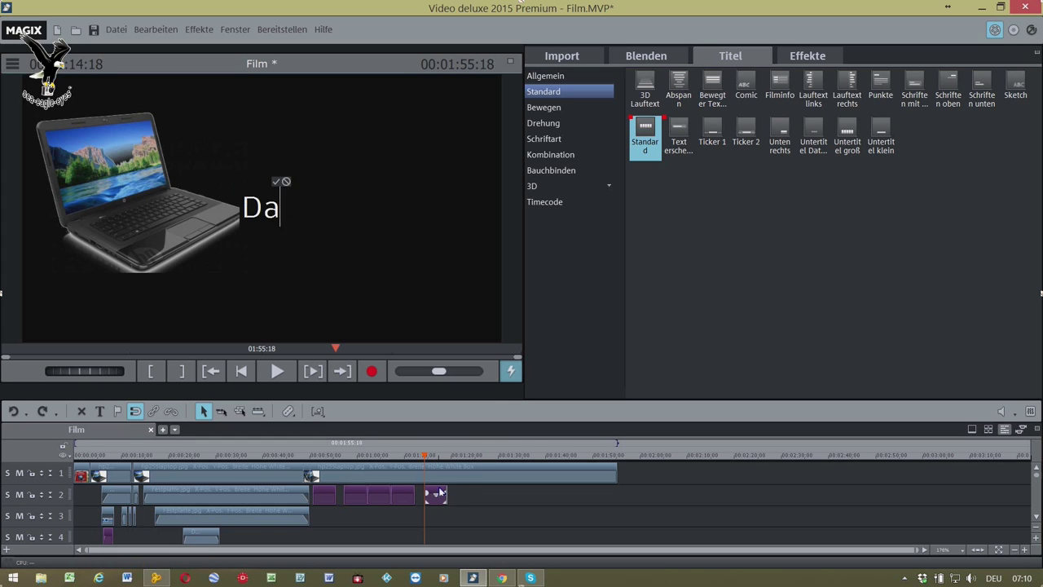
type("s war es.")
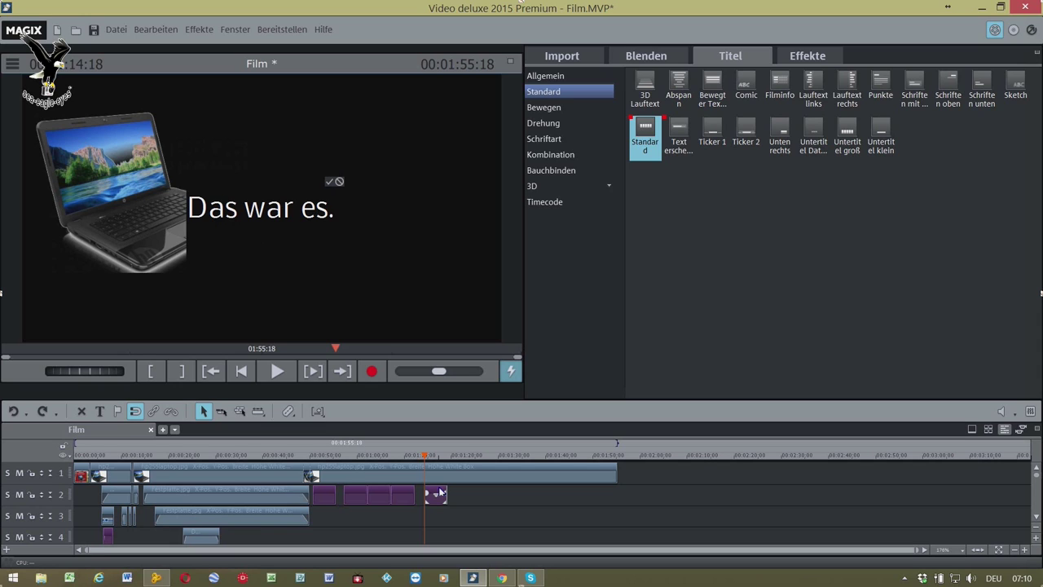
type(" Ich h")
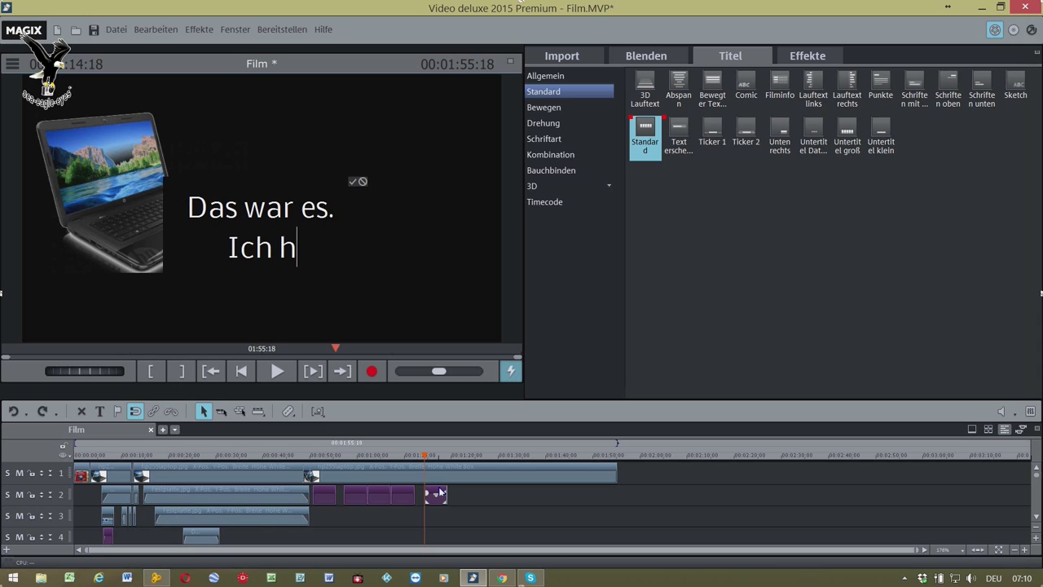
type("offe ")
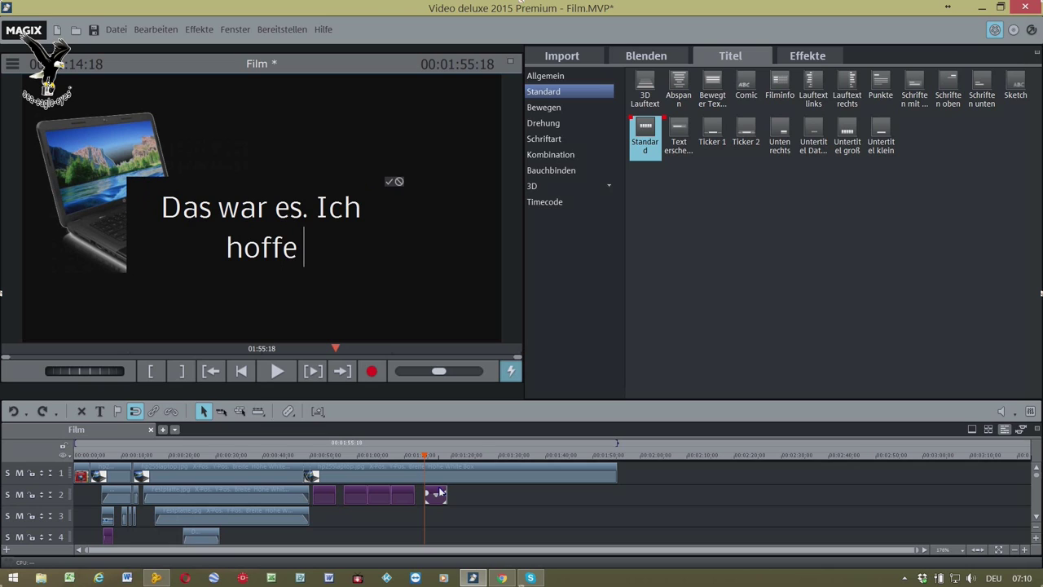
type("i")
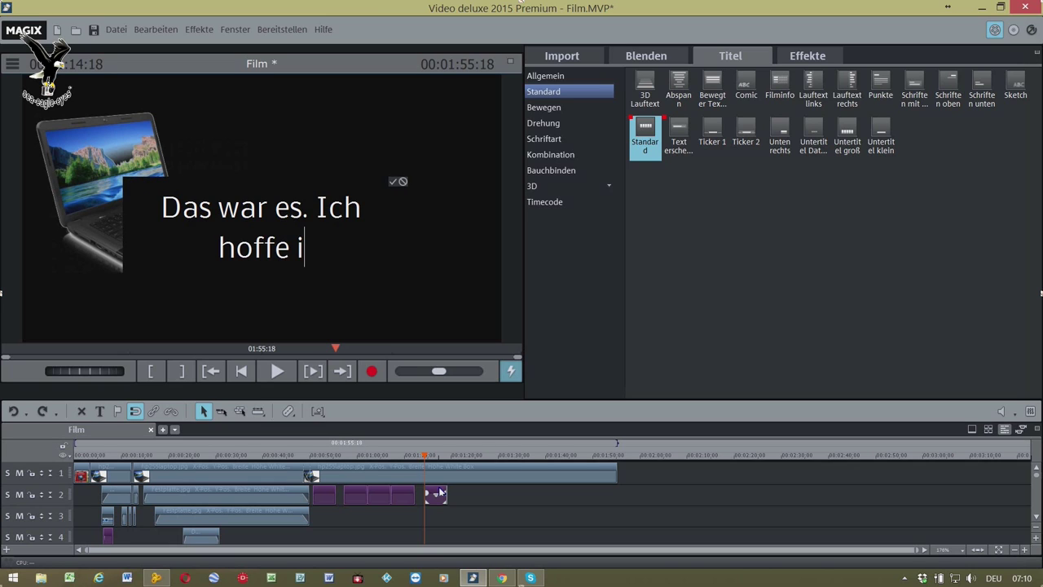
type("ch konnt d")
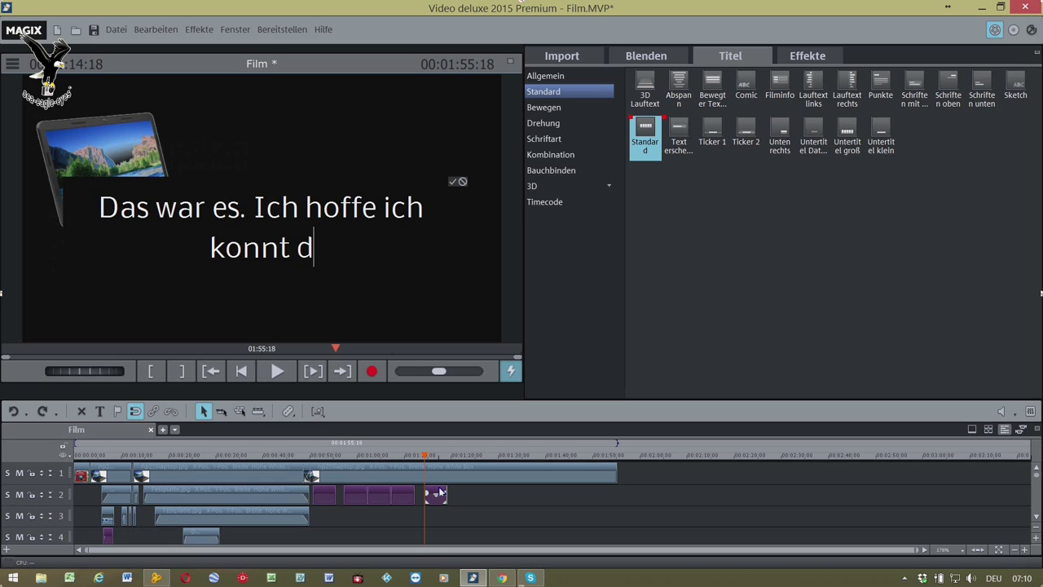
type("ir h")
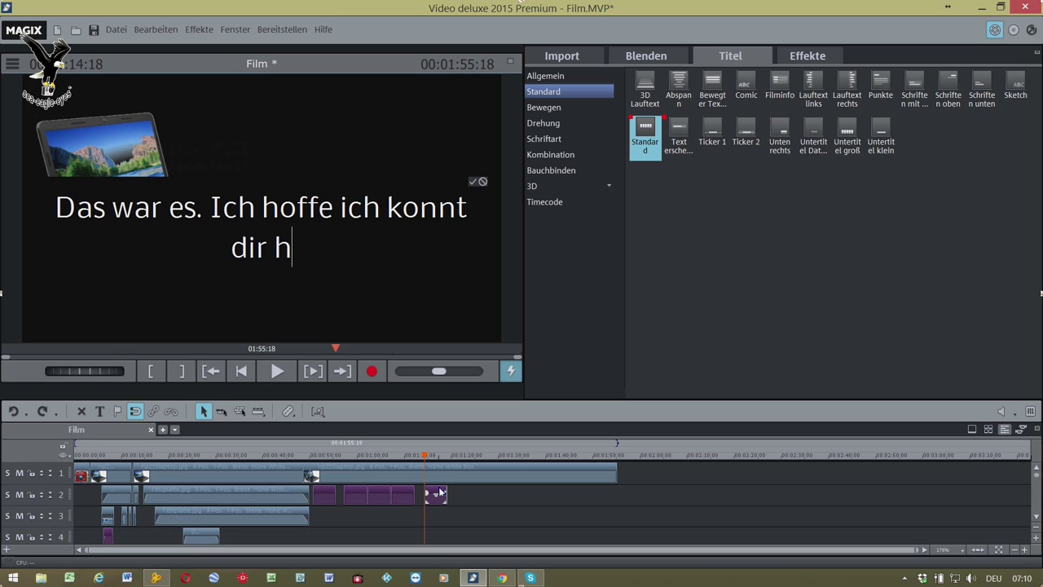
type("elfen :")
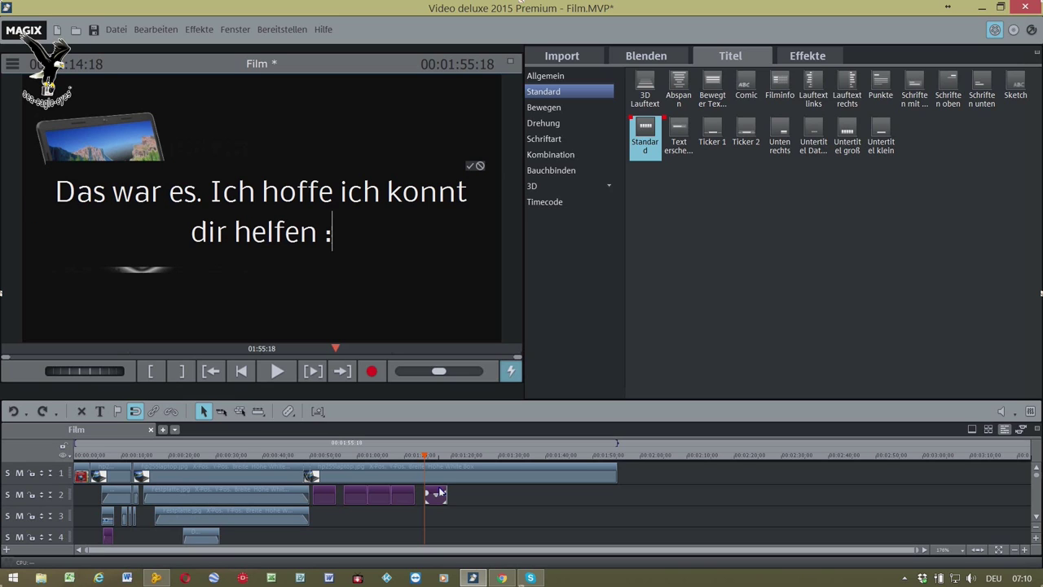
type(")")
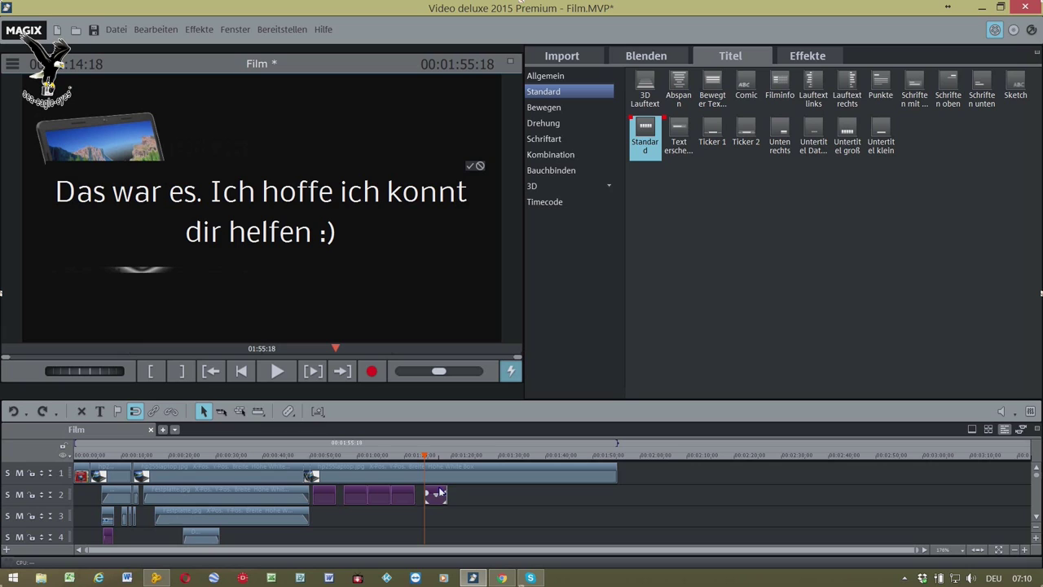
Confirm the closing title text, shorten the final laptop clip on track 1 to end at 00:01:22:42, and save the project.
left_click(564, 290)
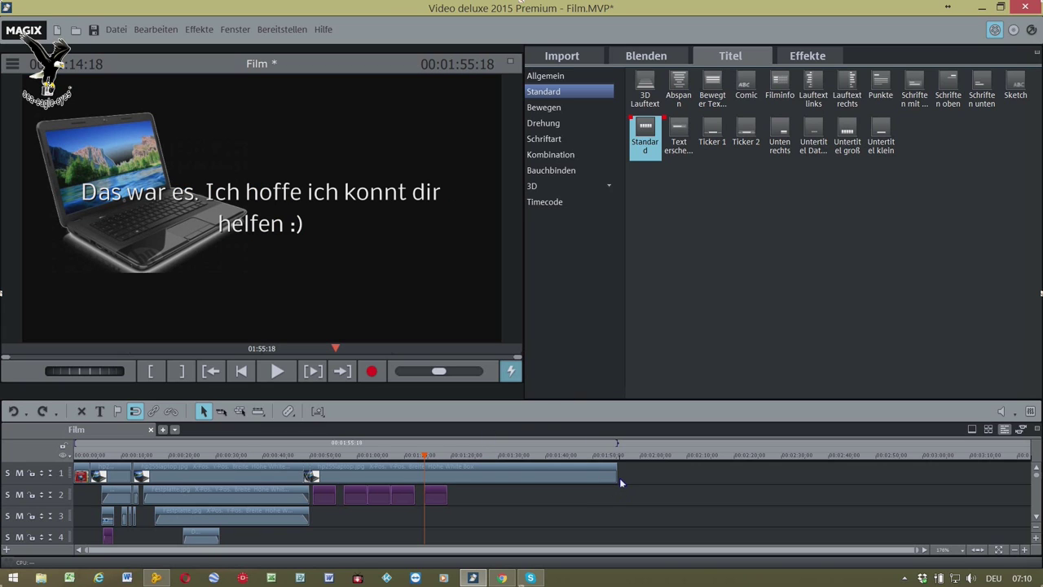
left_click_drag(616, 476, 462, 478)
left_click(94, 30)
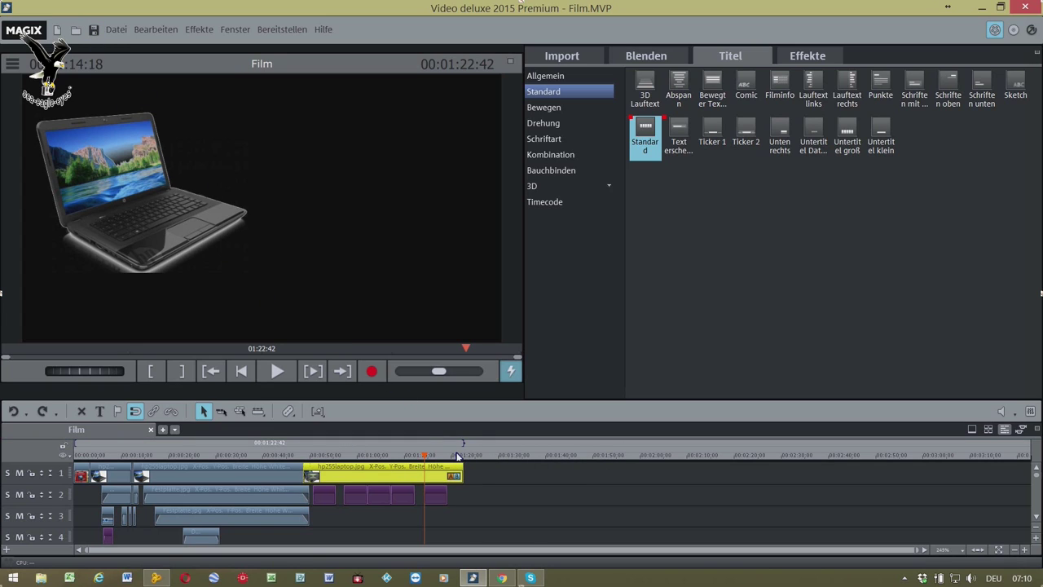
right_click(463, 478)
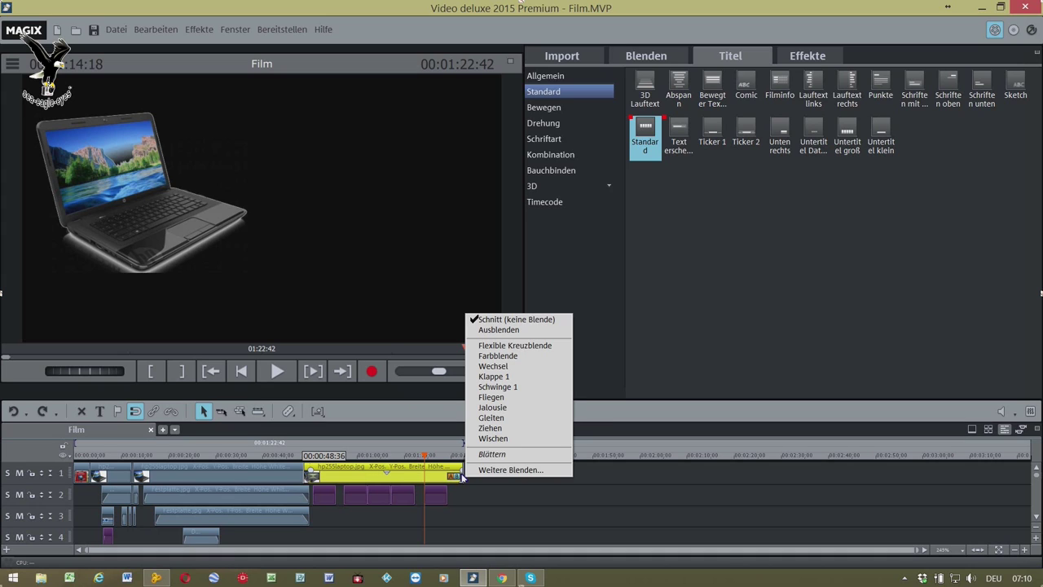
left_click(414, 473)
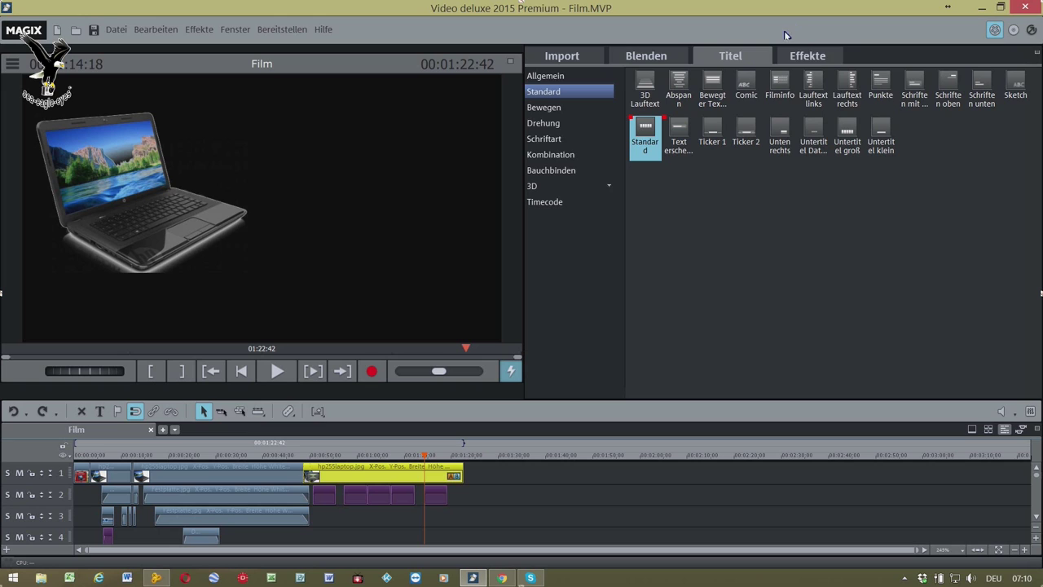
Delete both size/position keyframes from the final laptop clip so it is no longer shrunk and shifted.
left_click(805, 56)
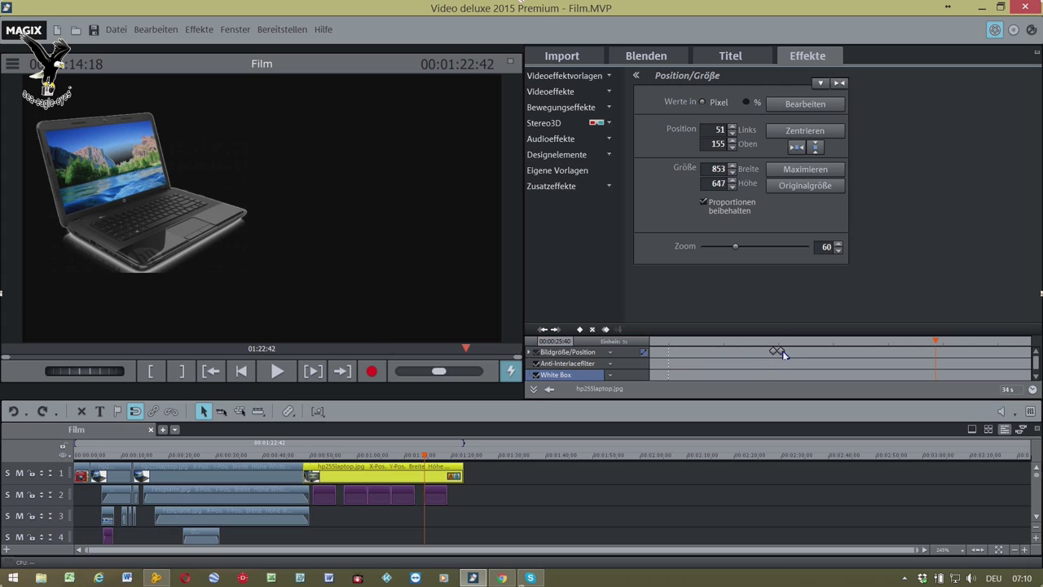
left_click(780, 351)
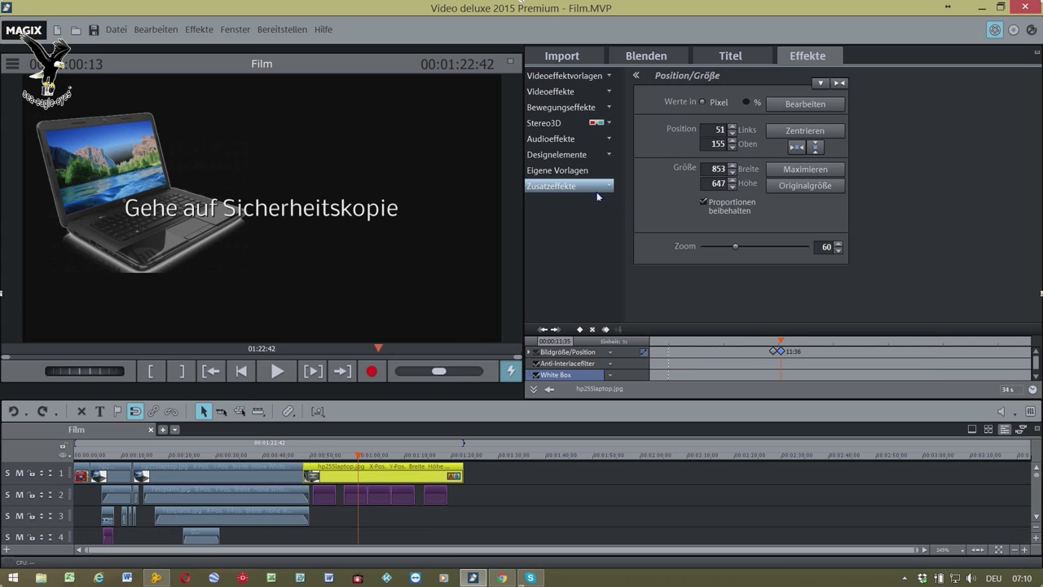
left_click(593, 330)
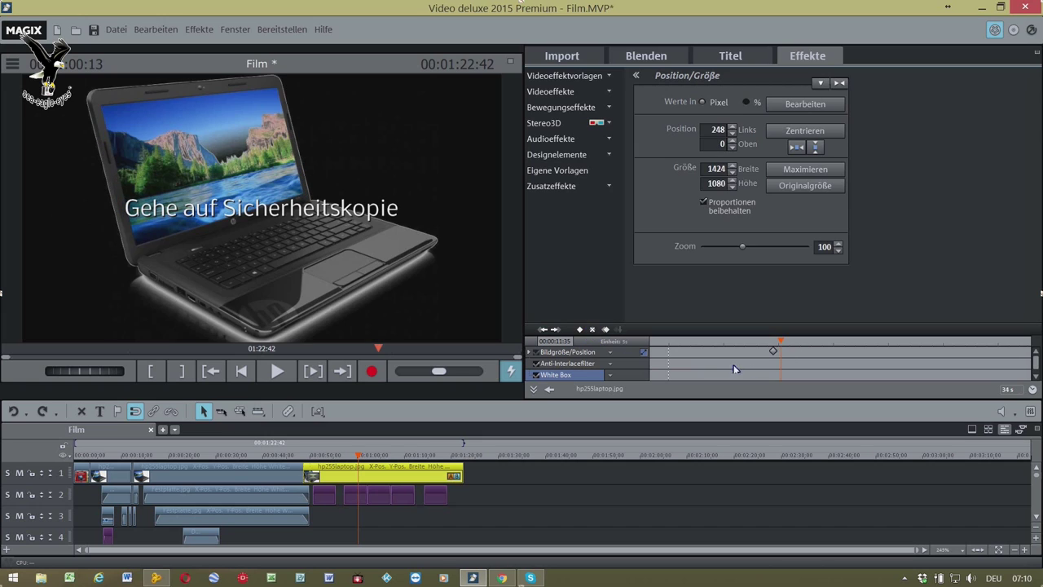
left_click(774, 352)
left_click(594, 332)
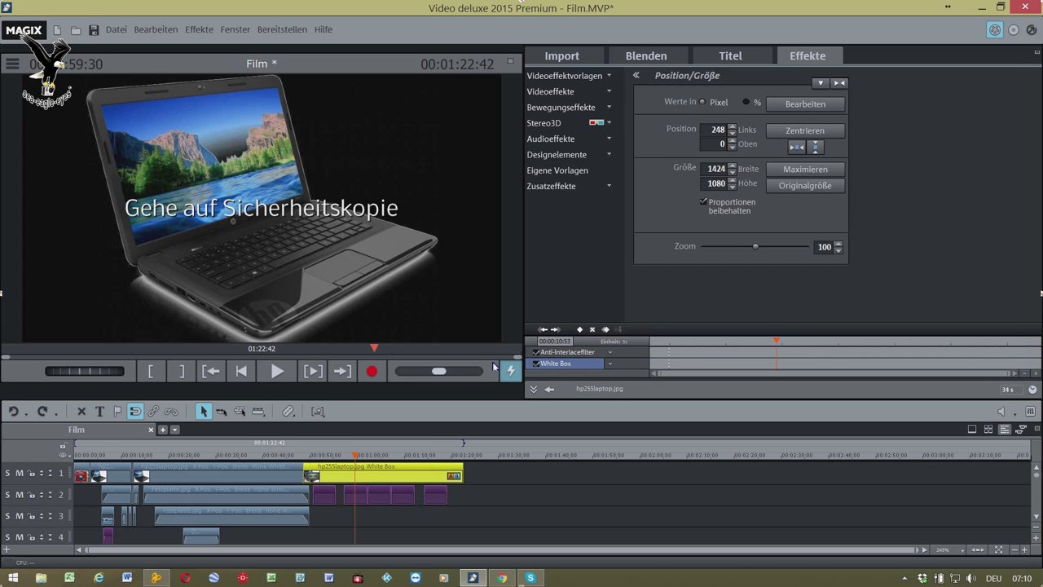
Play the passage leading into the final laptop scene to check the laptop's size and the first title.
left_click(294, 459)
key("space")
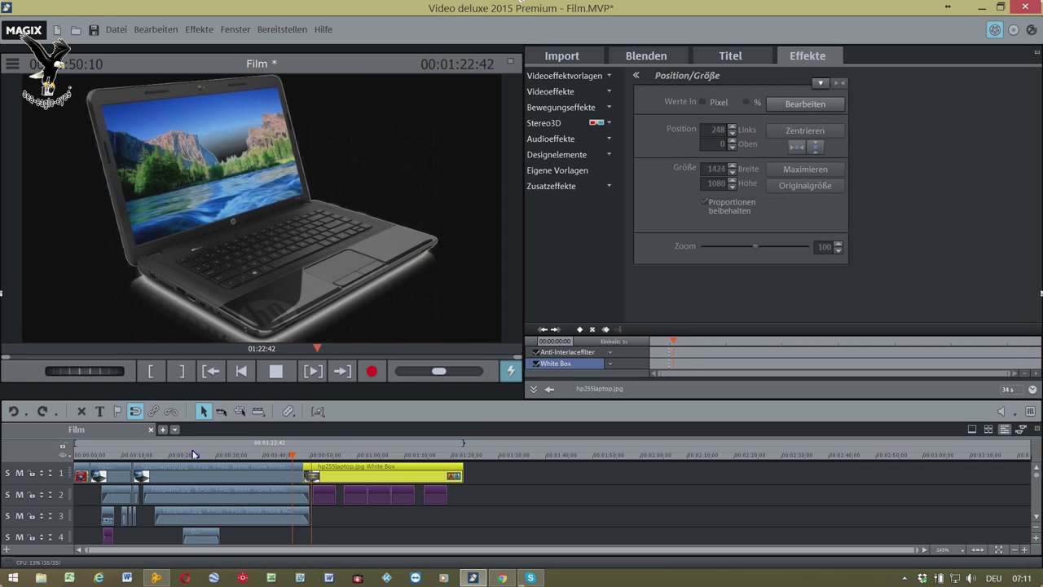
key("space")
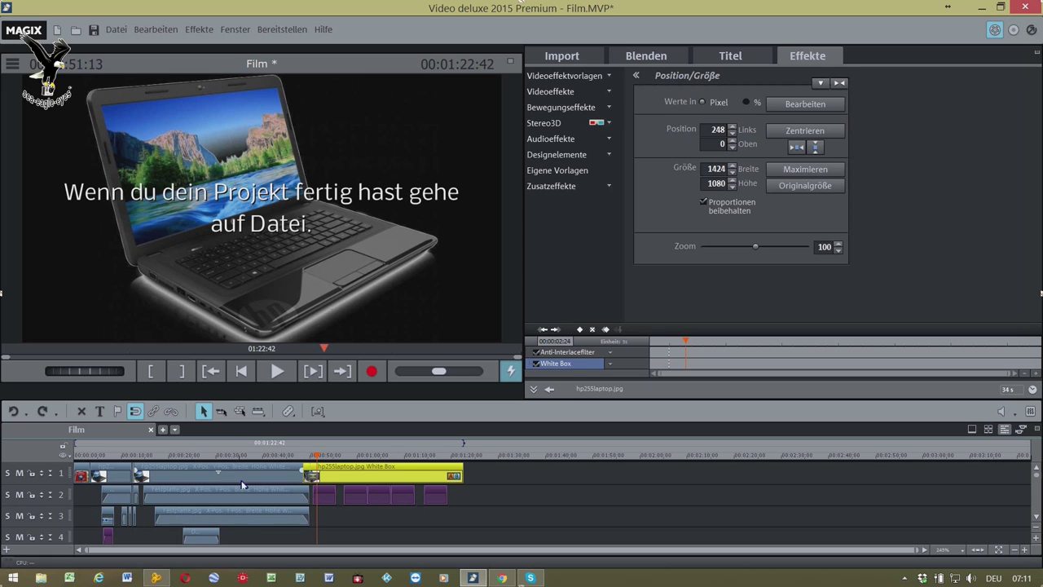
Move the five titles on track 2 together without gaps, starting directly at the end of the preceding track 2 clip.
scroll(254, 506, "up", 1)
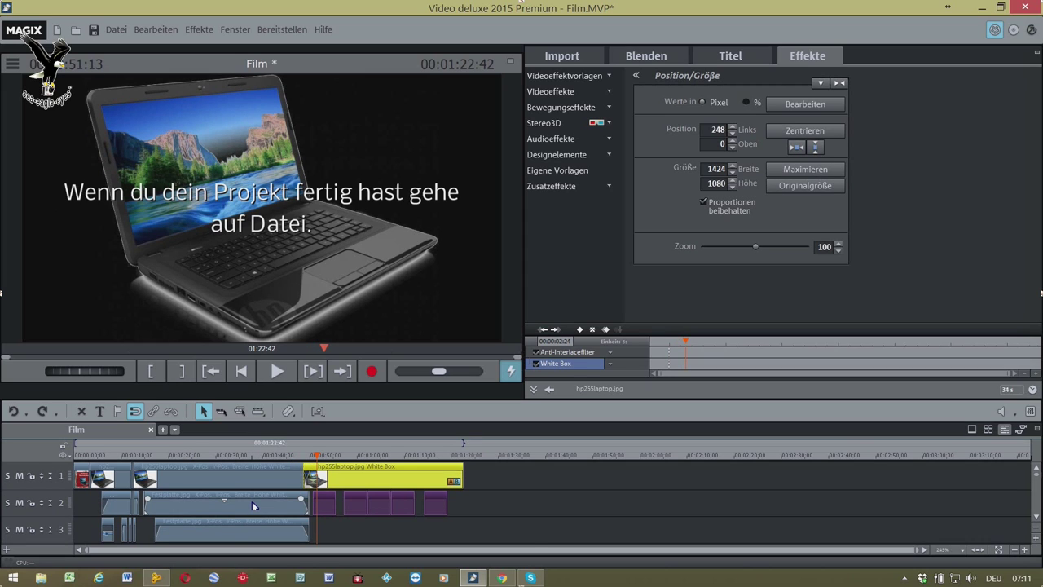
scroll(253, 504, "up", 2)
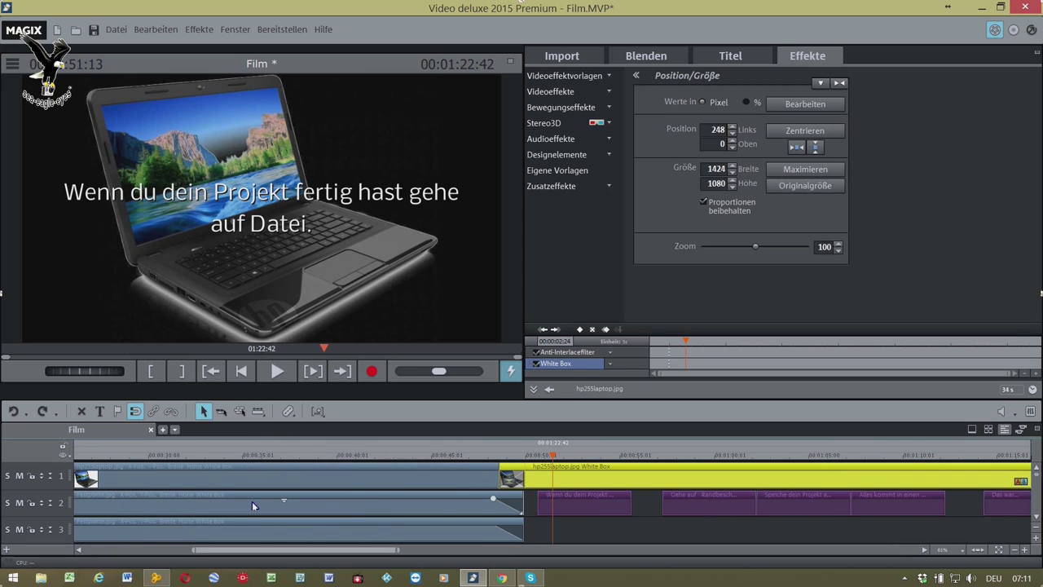
left_click(565, 510)
left_click_drag(565, 510, 554, 510)
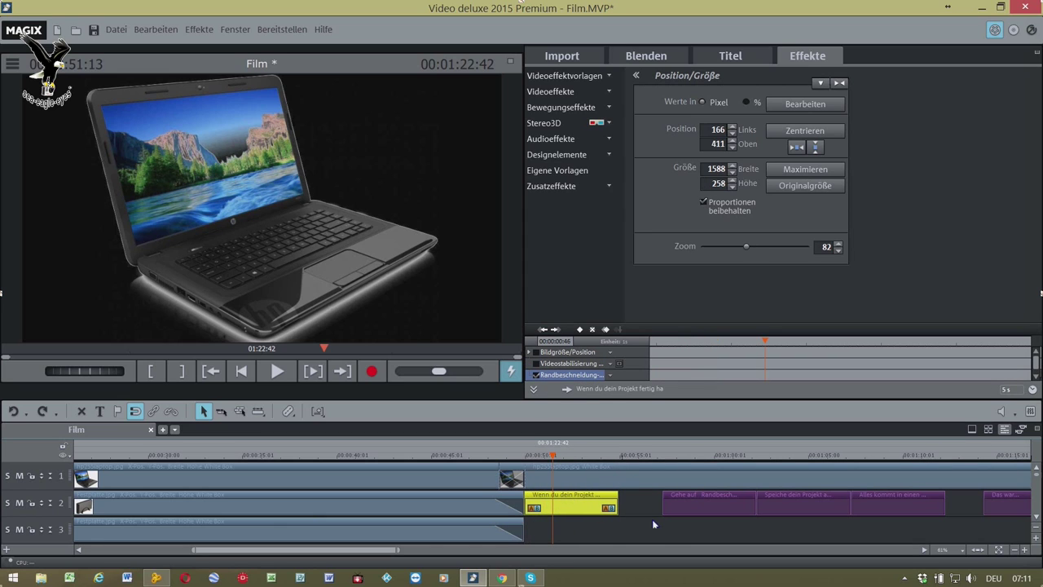
left_click_drag(686, 508, 673, 514)
left_click_drag(785, 511, 742, 511)
left_click_drag(873, 509, 825, 510)
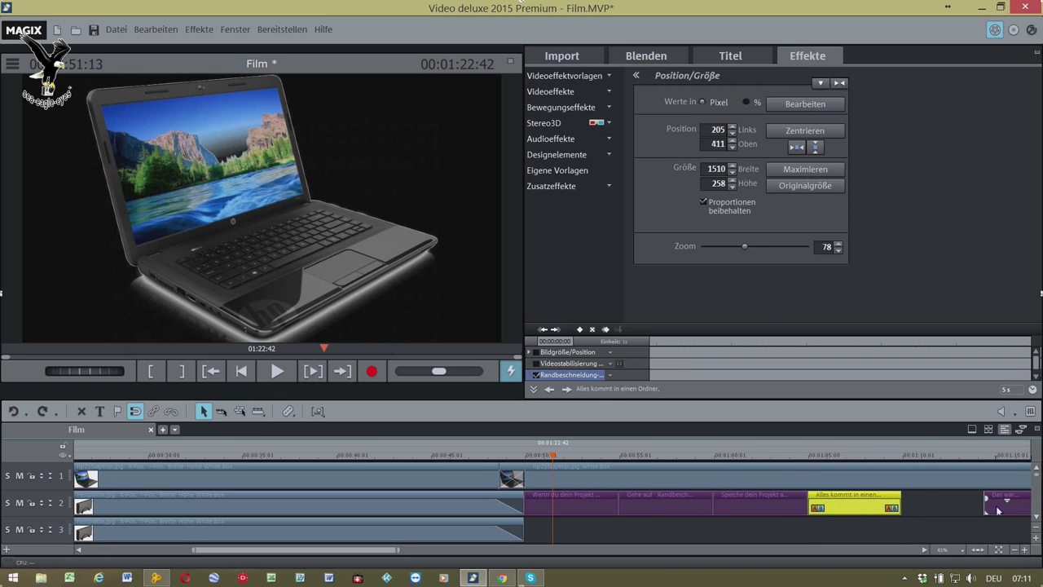
left_click_drag(997, 505, 915, 505)
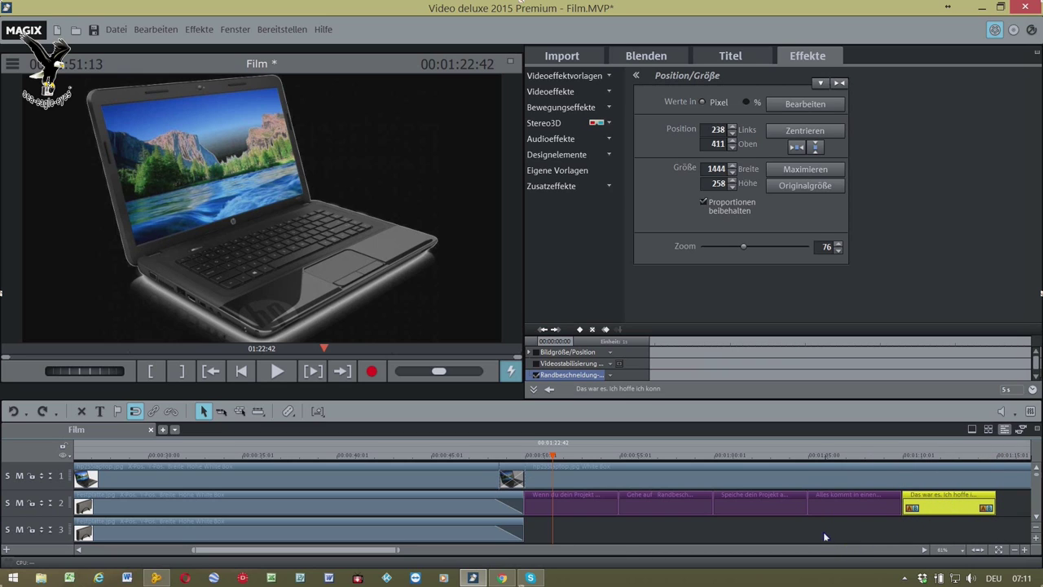
Trim the final laptop clip to end just past the closing title, add a fade-out at its end, and save the project.
left_click(860, 492)
scroll(861, 497, "right", 5)
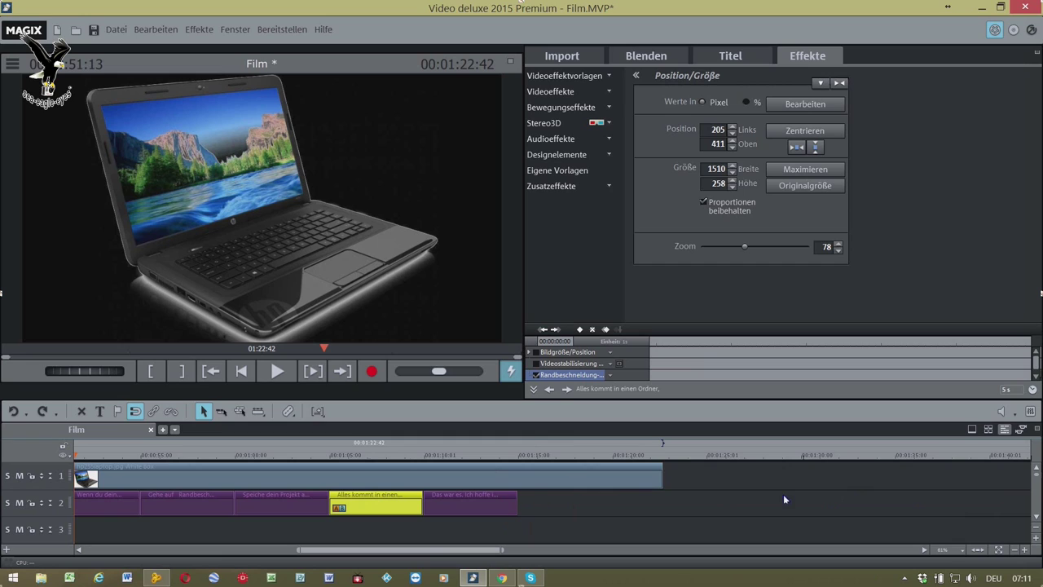
left_click_drag(663, 480, 535, 476)
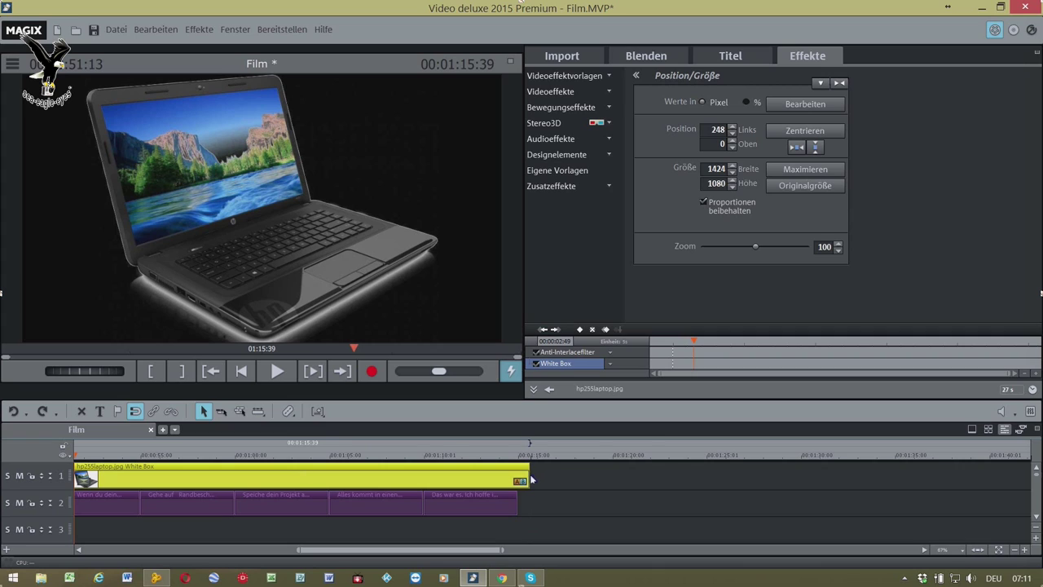
left_click_drag(528, 479, 481, 481)
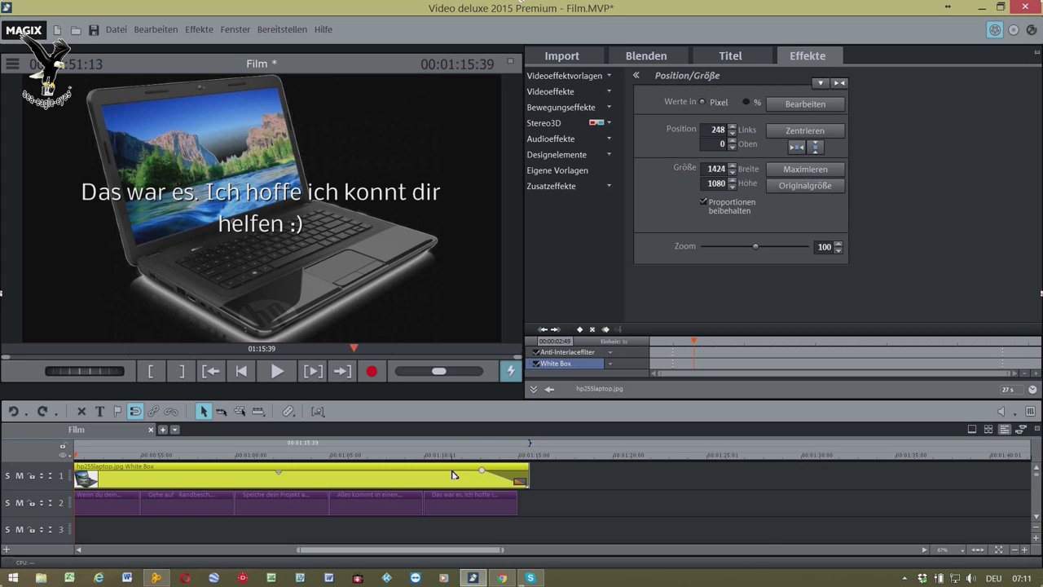
left_click(94, 31)
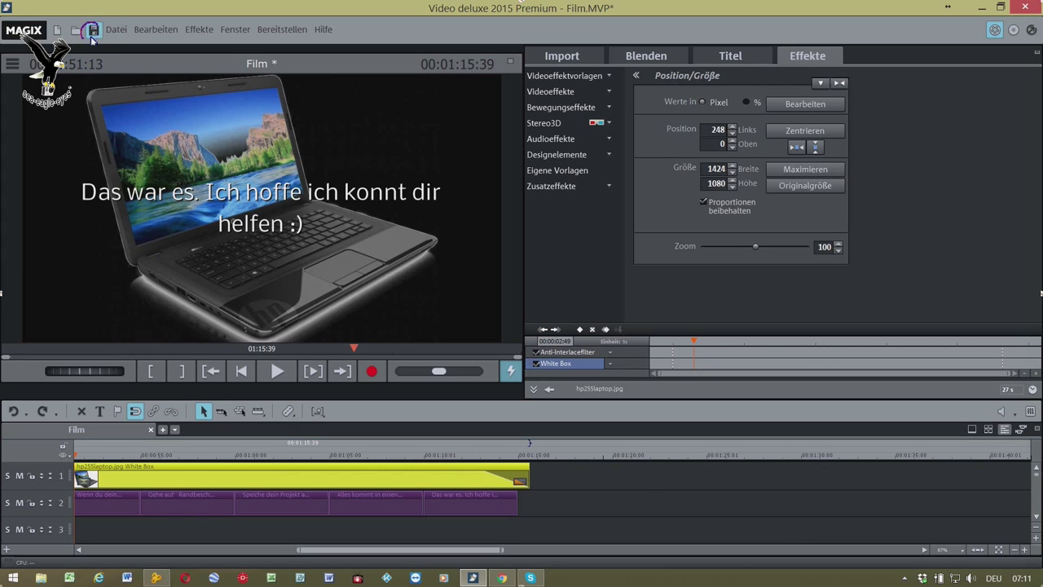
Fit the whole film in the timeline and play it from the beginning.
left_click(977, 550)
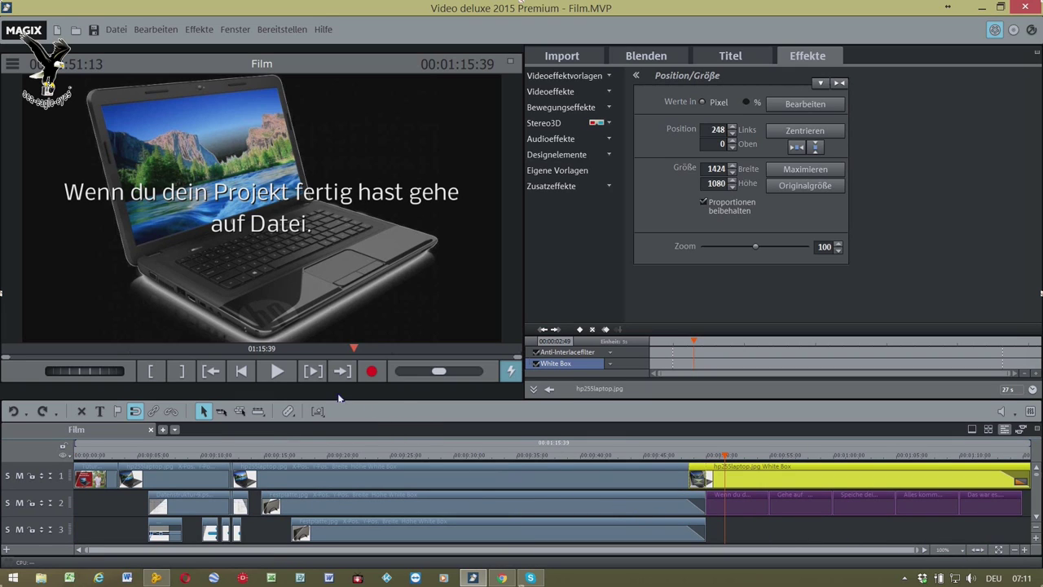
left_click(245, 374)
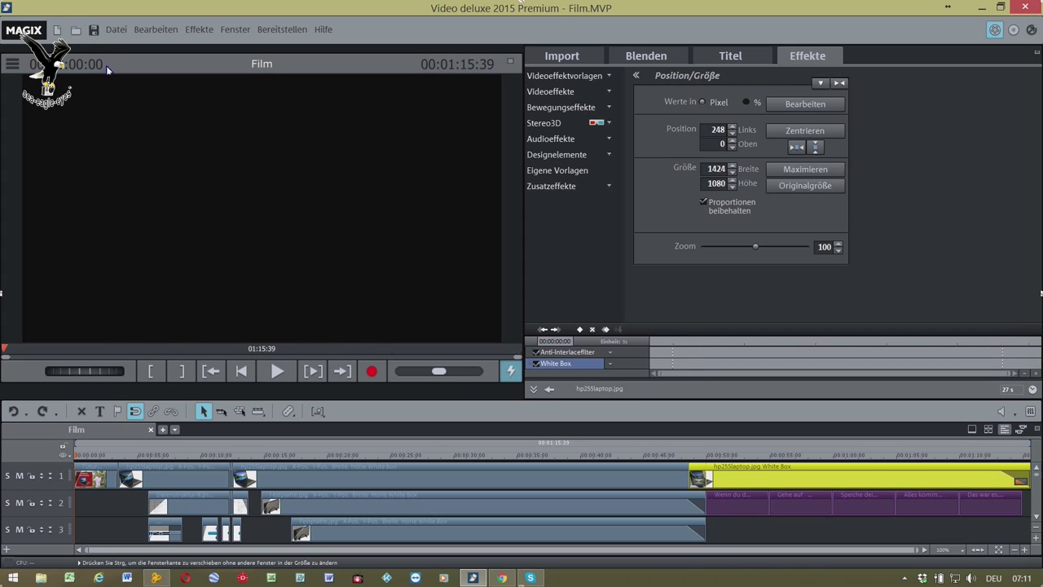
key("space")
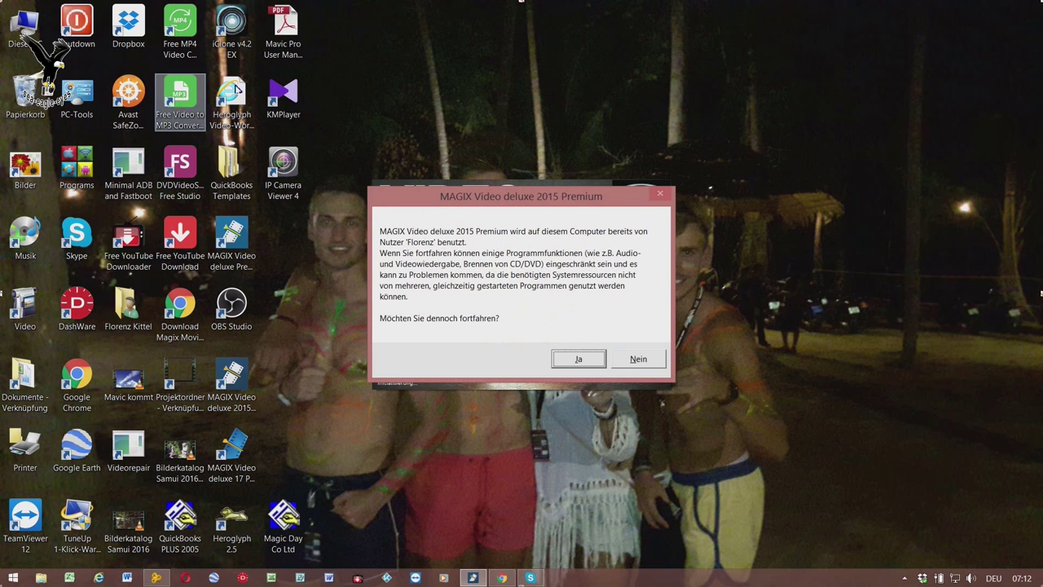
Continue starting Video deluxe 2015 Premium despite the already-in-use notice and load the existing project Film.MVP from the Hardware\Film folder.
left_click(581, 358)
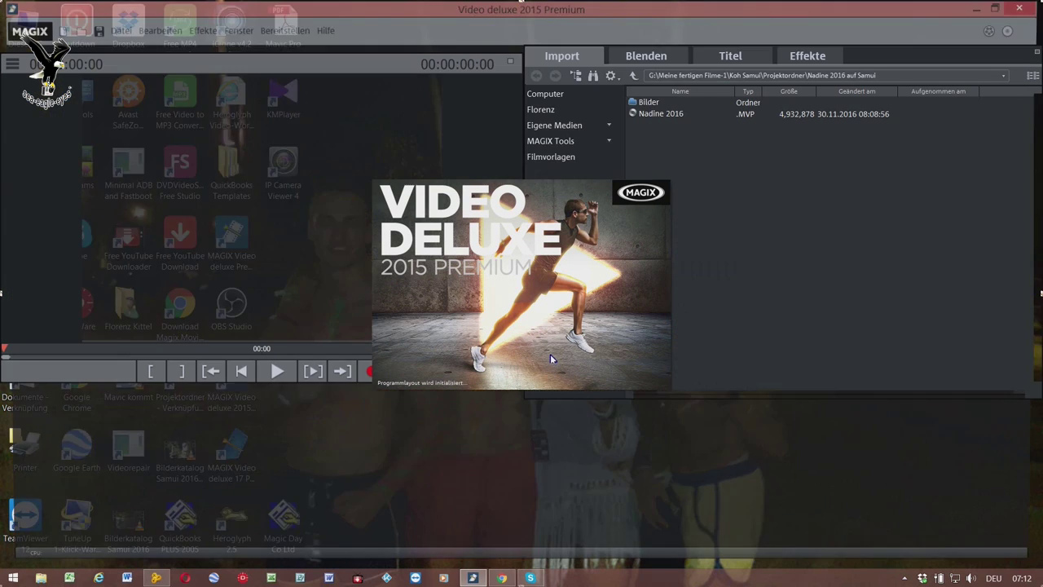
left_click(433, 368)
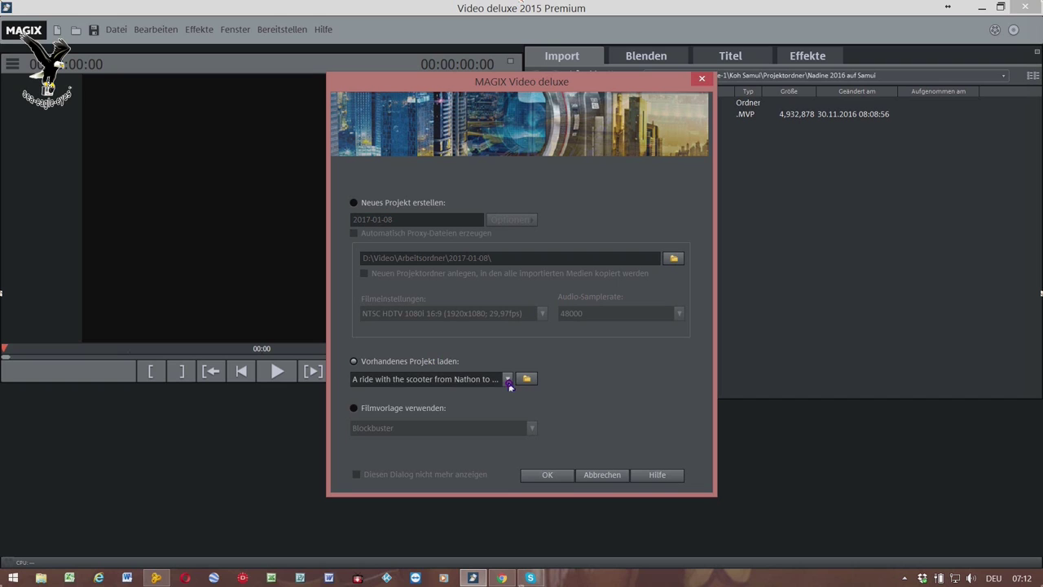
left_click(508, 379)
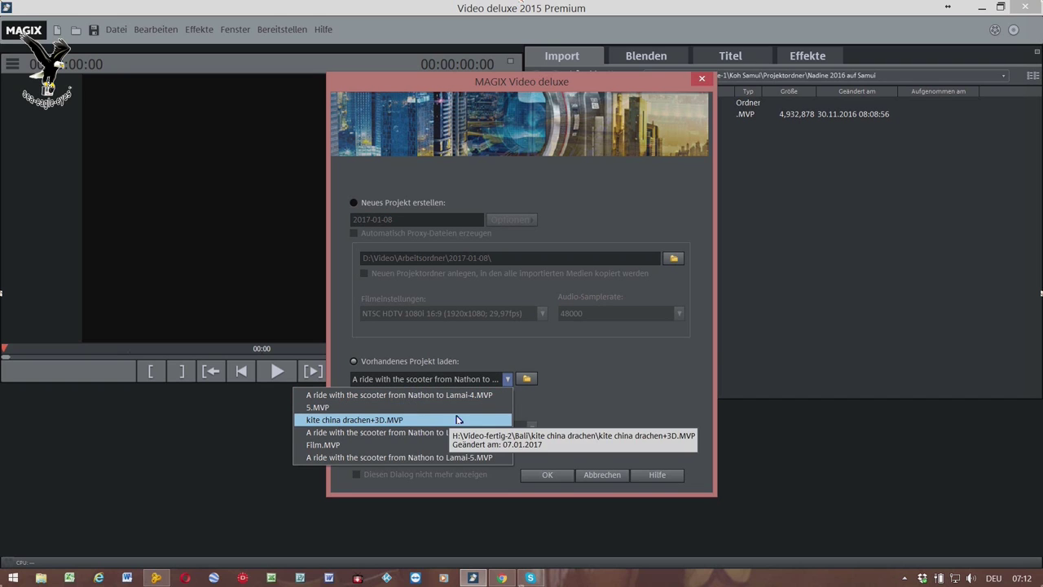
left_click(394, 447)
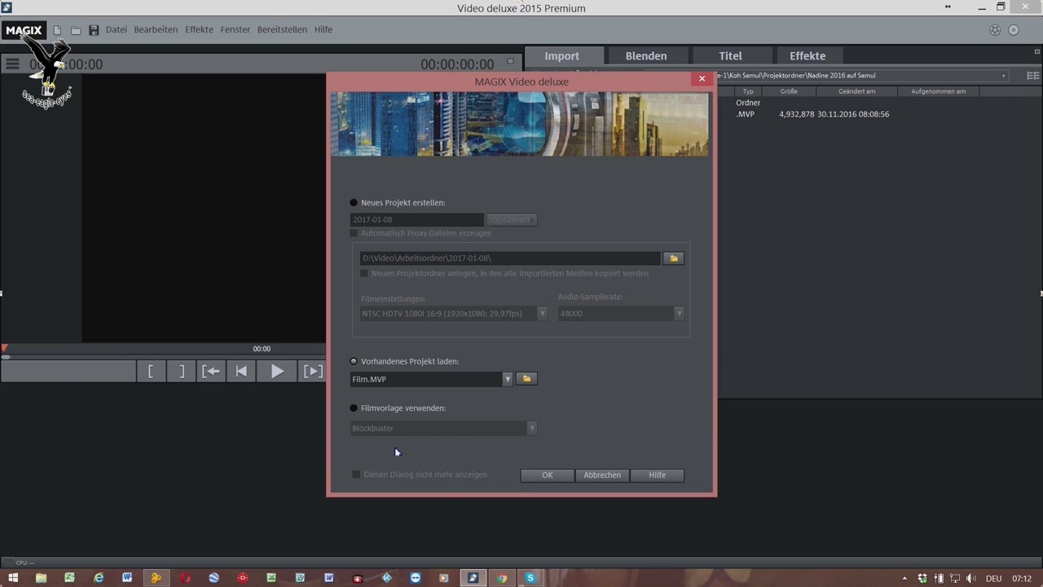
left_click(530, 381)
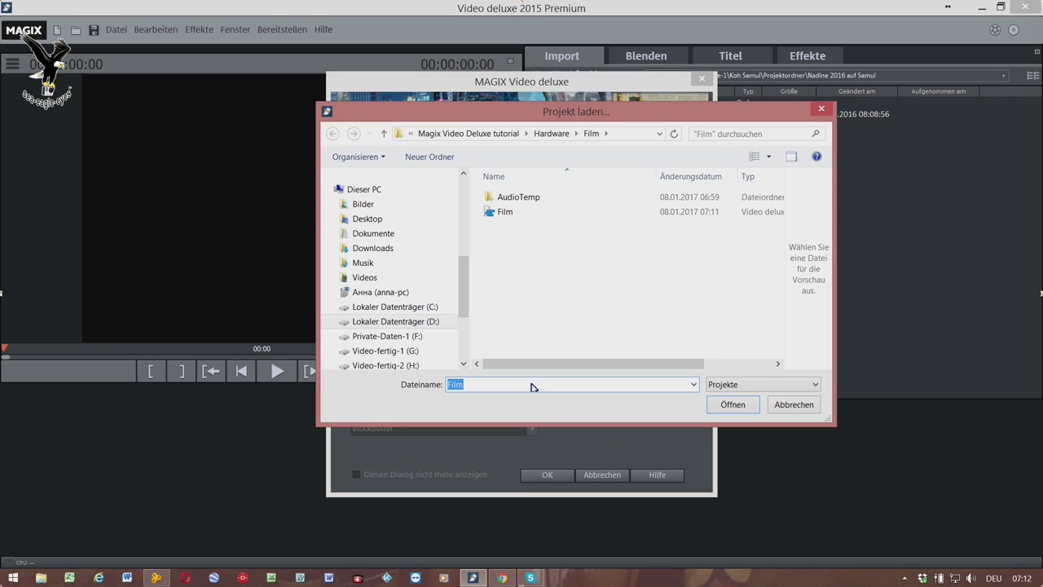
left_click(506, 213)
left_click(720, 405)
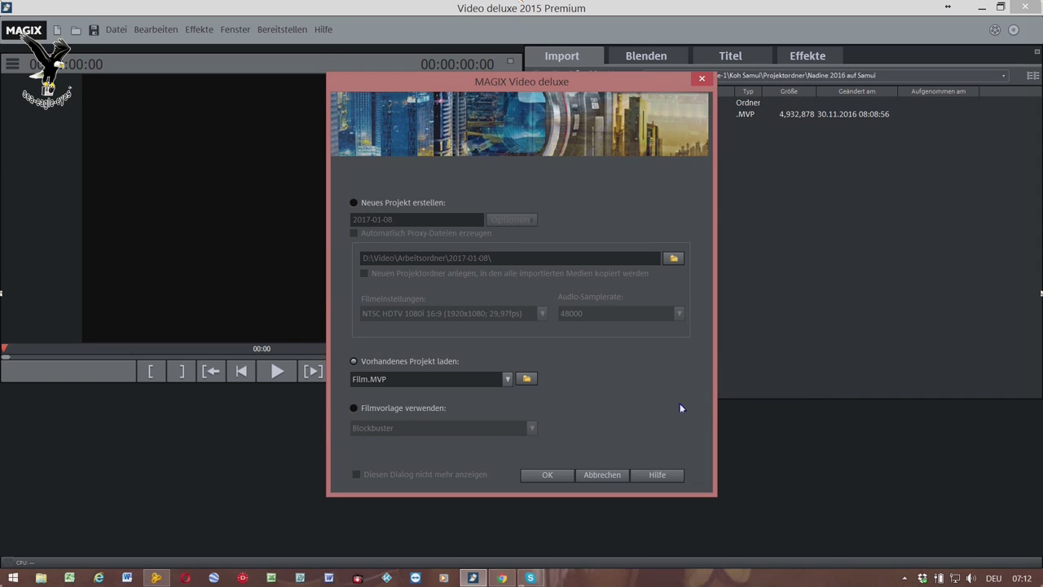
left_click(550, 476)
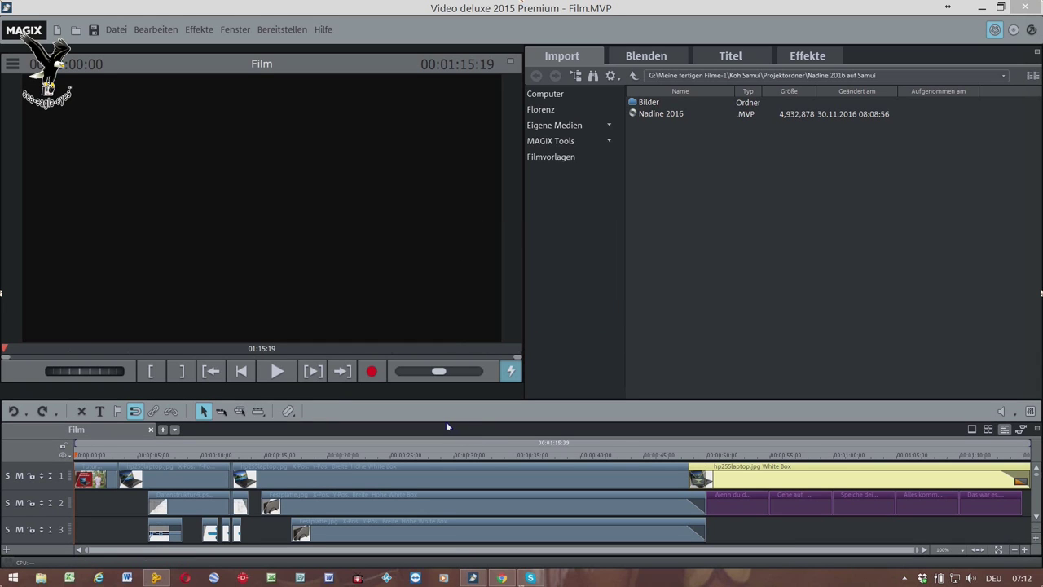
Play the reloaded film from about 6 seconds and again from about 10 seconds to review the folder scenes.
left_click(150, 457)
key("space")
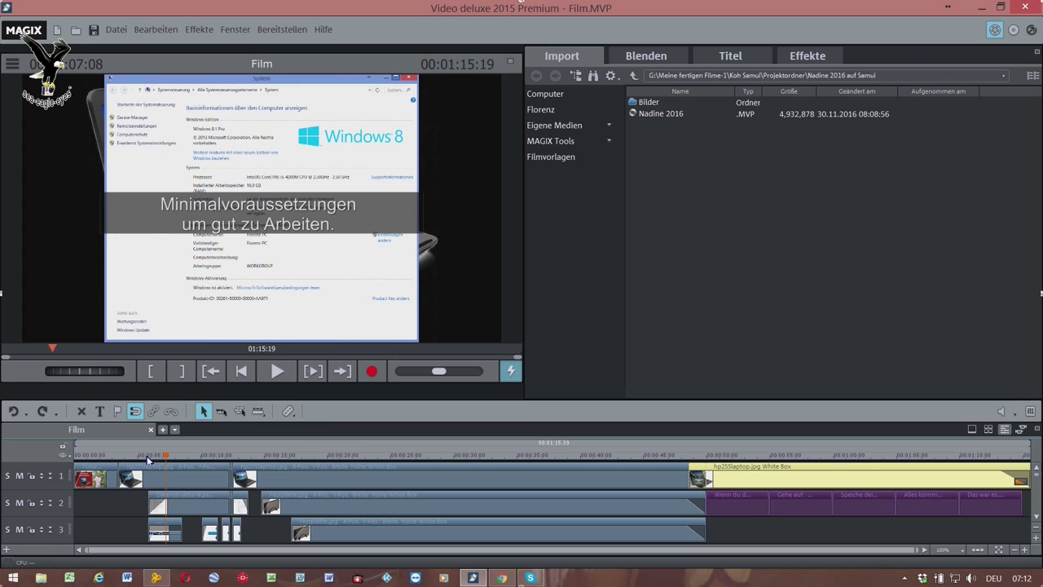
left_click(210, 459)
key("space")
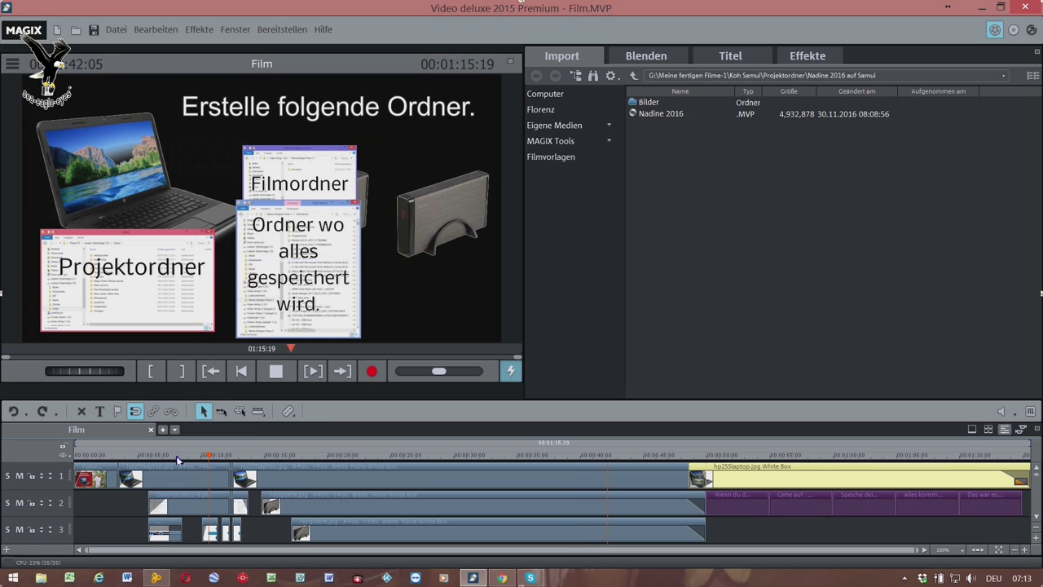
key("space")
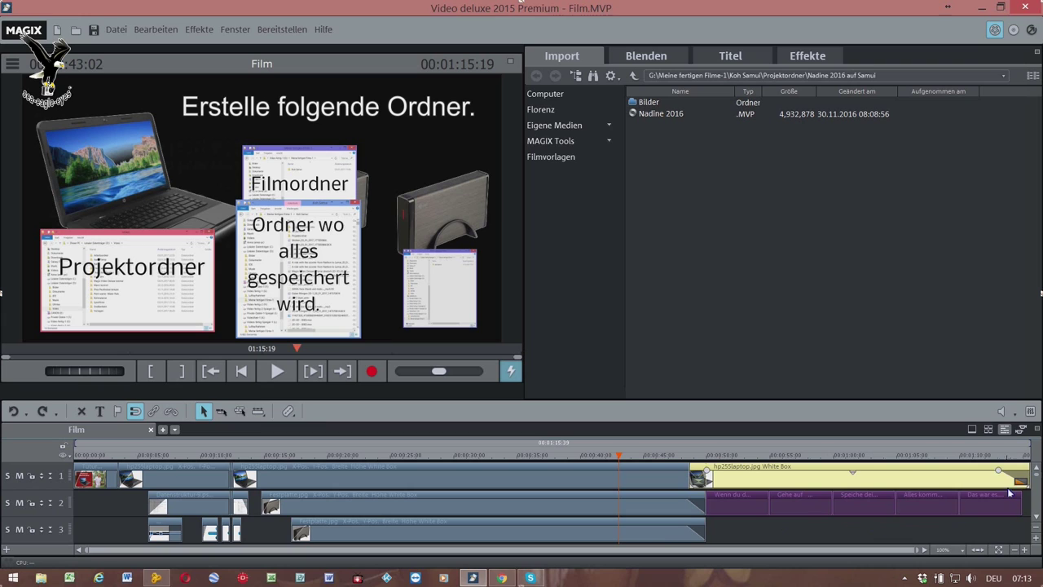
Check the position and size settings of the Datenstruktur-2.psd clip on track 7 and the Datenstruktur-4.psd clip on track 8.
left_click(1038, 516)
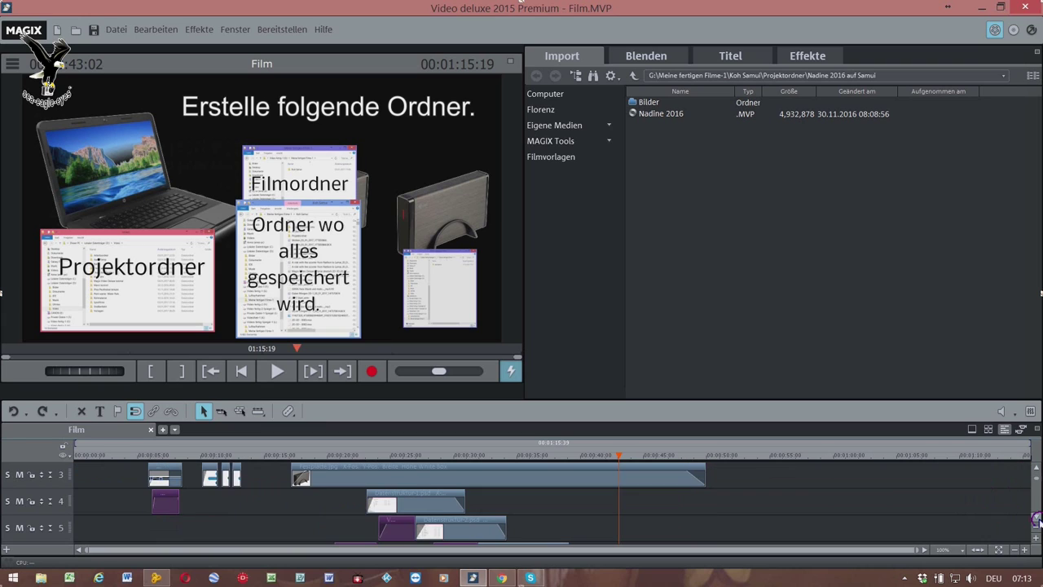
left_click(1038, 516)
left_click(1039, 516)
left_click(1039, 516)
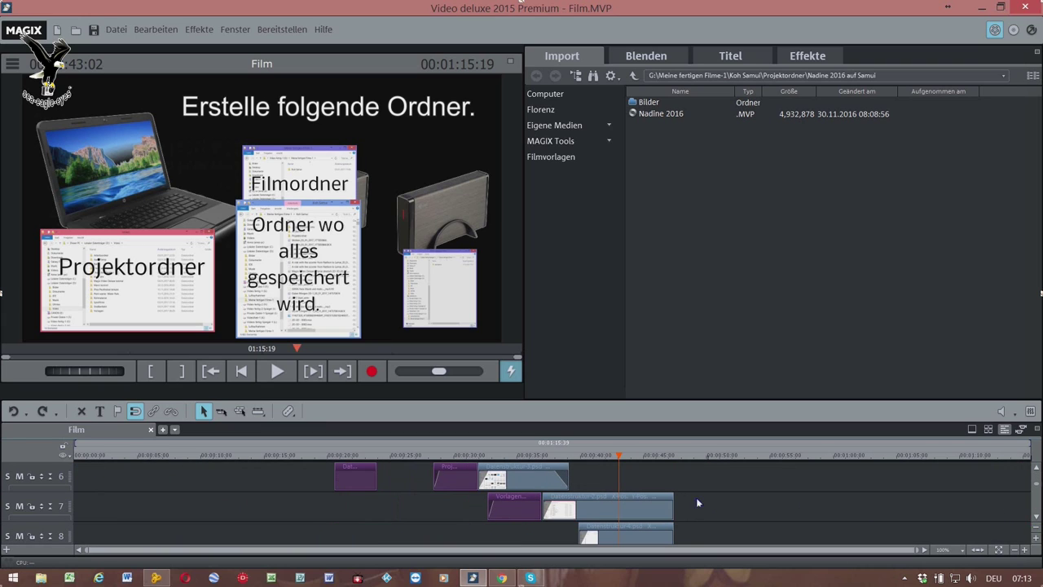
left_click(603, 516)
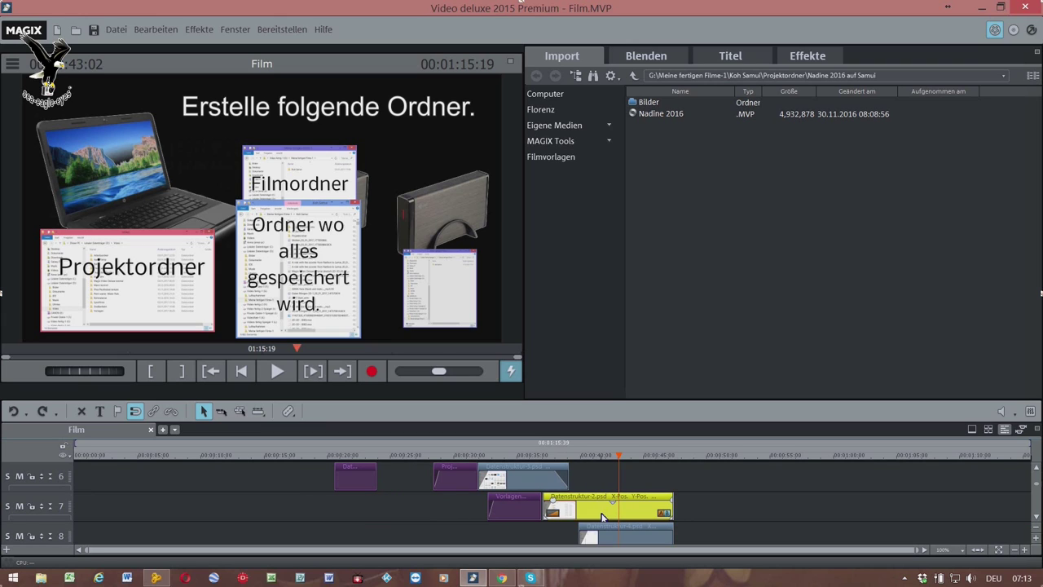
double_click(603, 516)
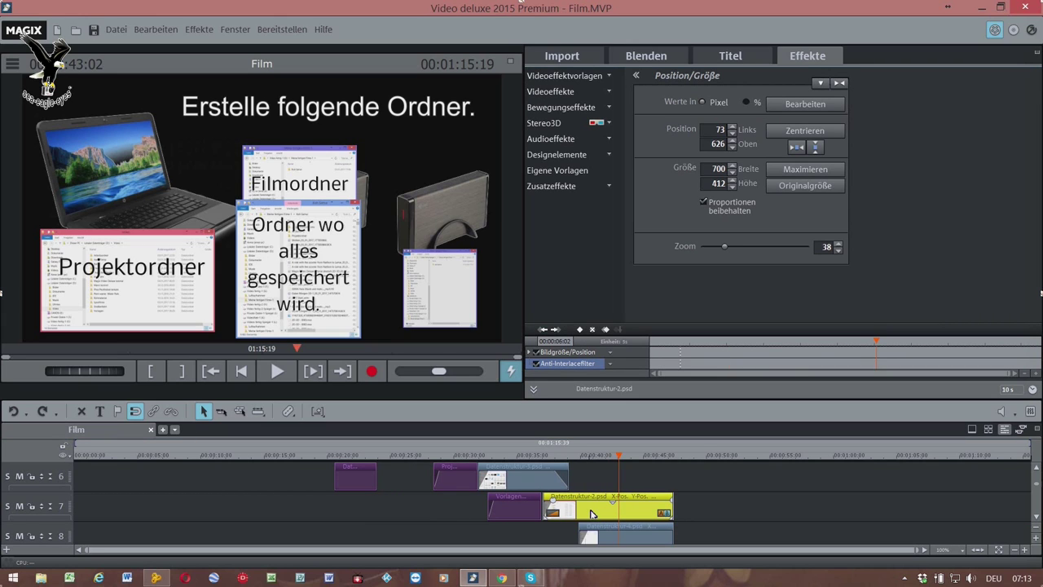
left_click(612, 538)
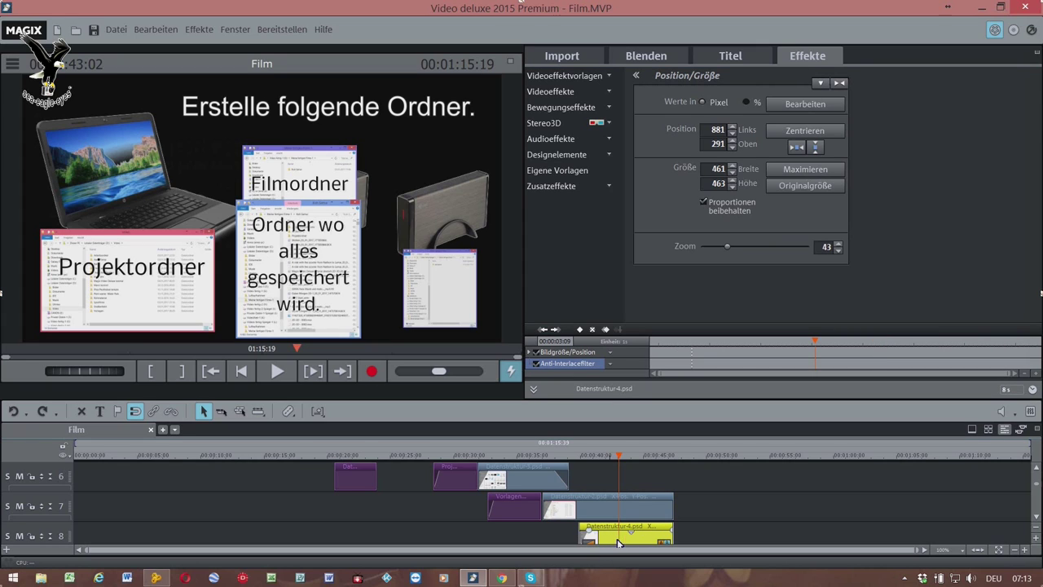
scroll(1039, 521, "down", 2)
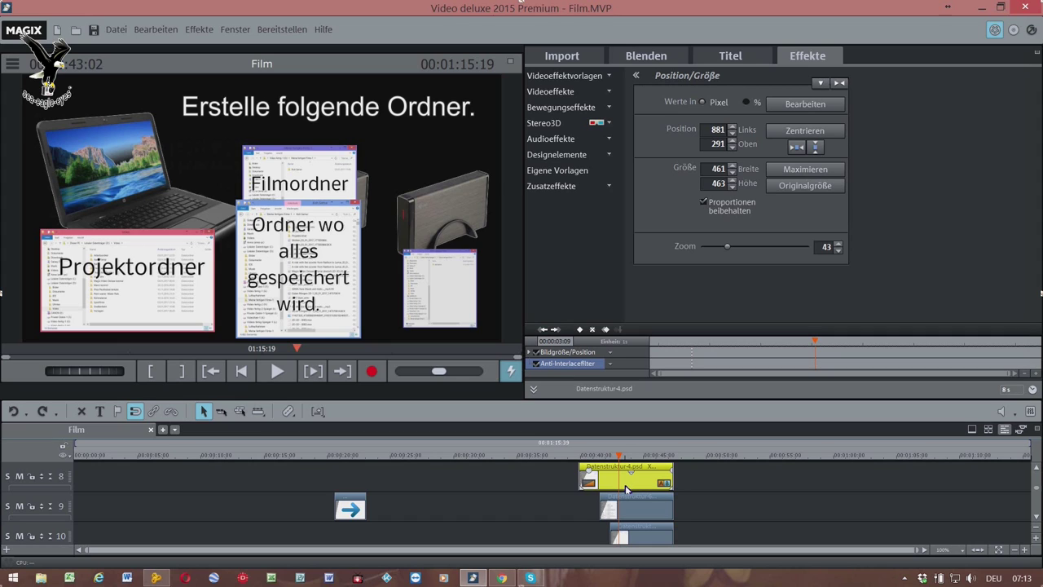
Open the title "Erstelle folgende Ordner." for editing with its general title settings and set its animation to Keine.
double_click(313, 115)
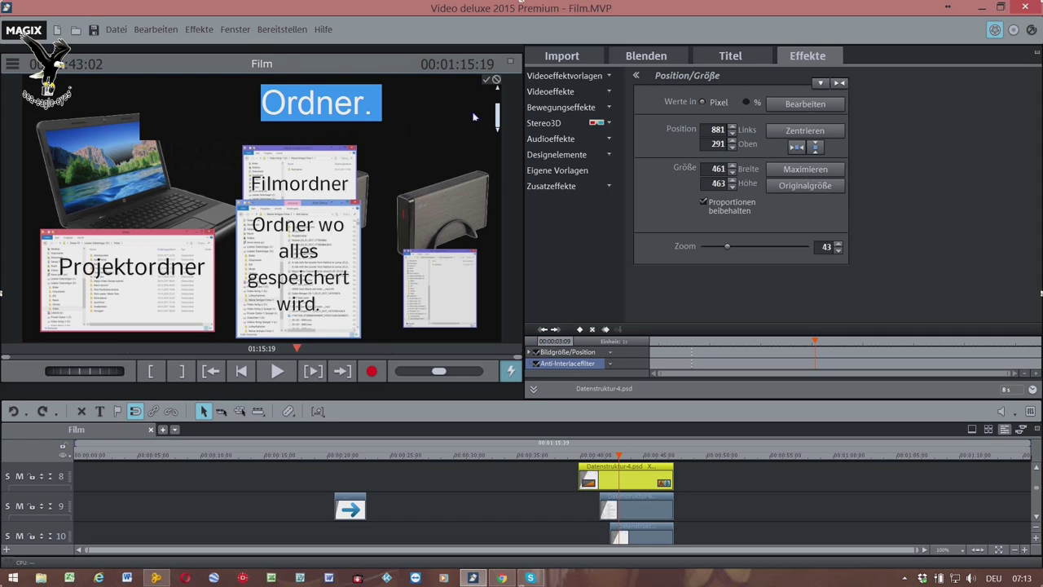
left_click(556, 76)
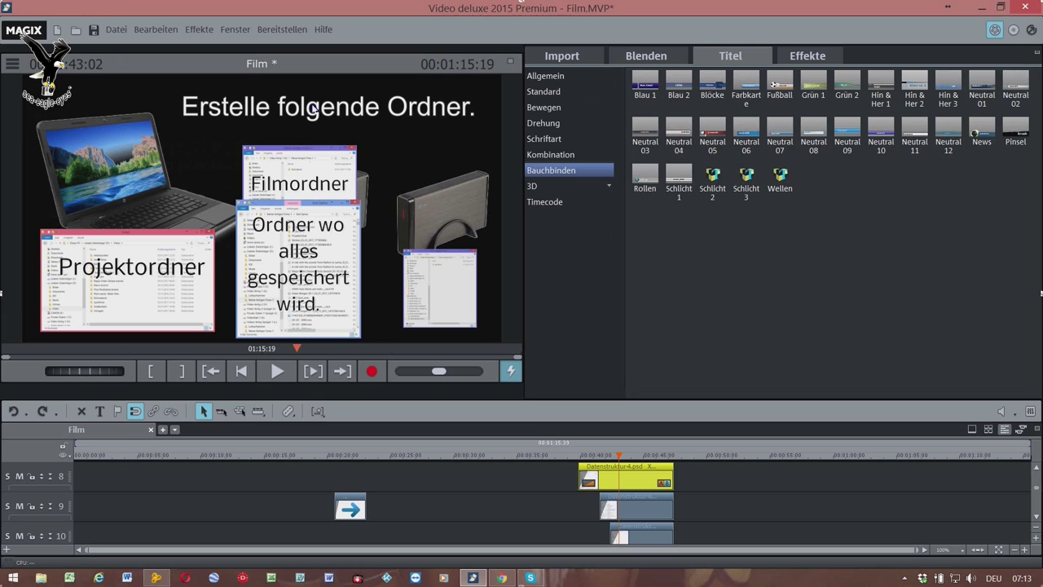
left_click(559, 75)
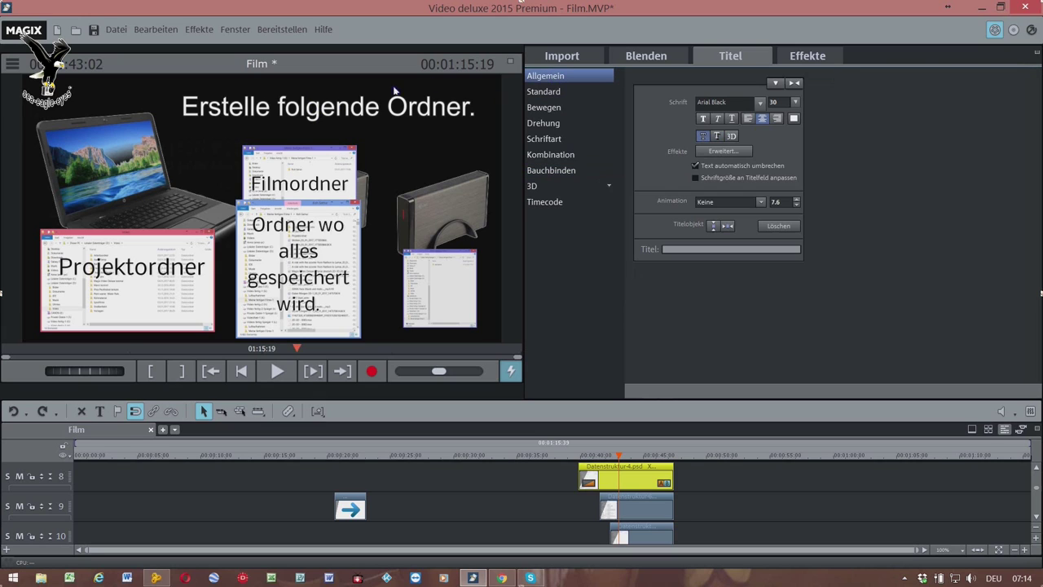
double_click(313, 112)
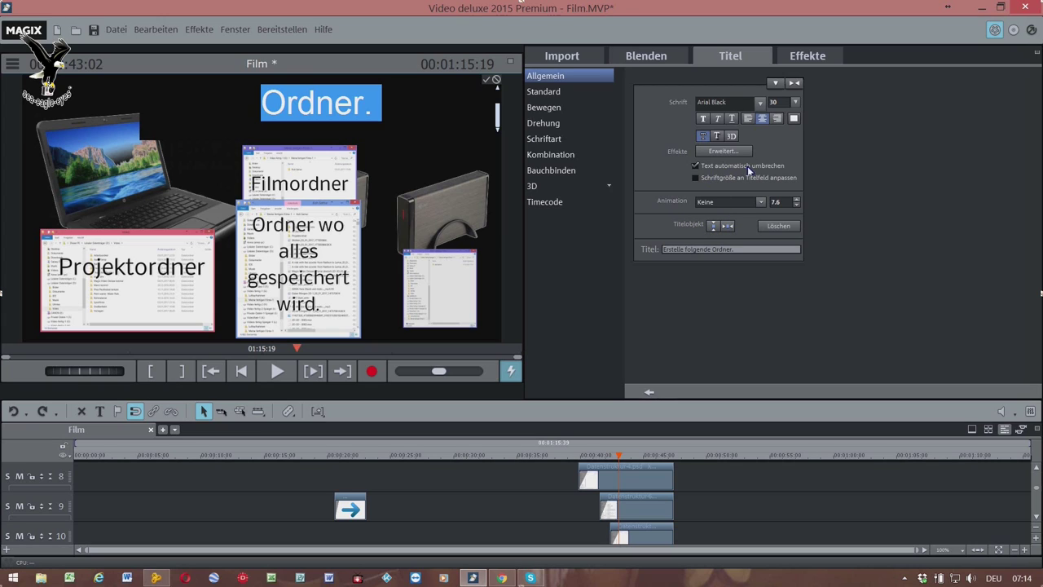
left_click(760, 202)
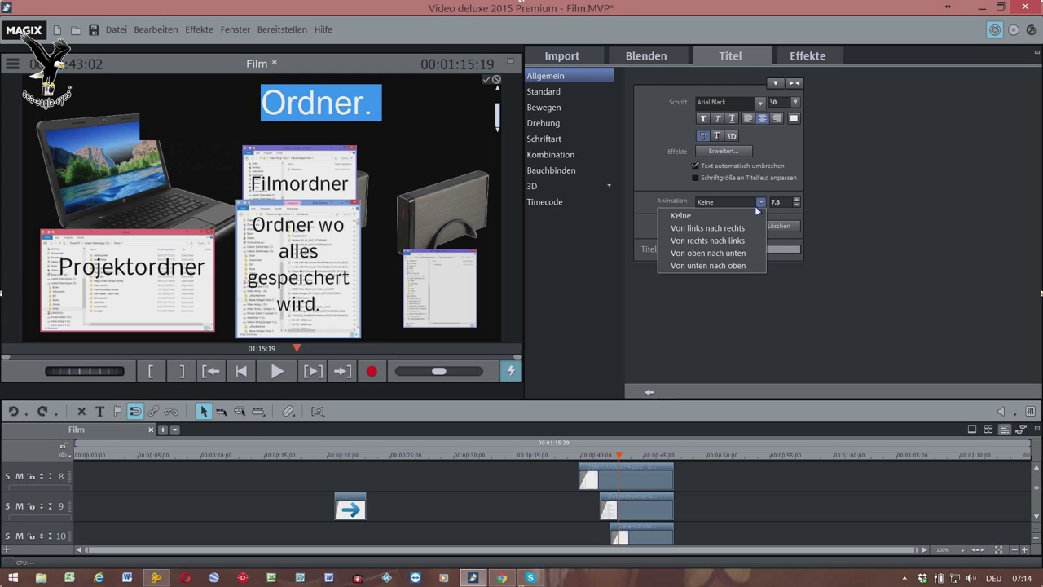
left_click(719, 217)
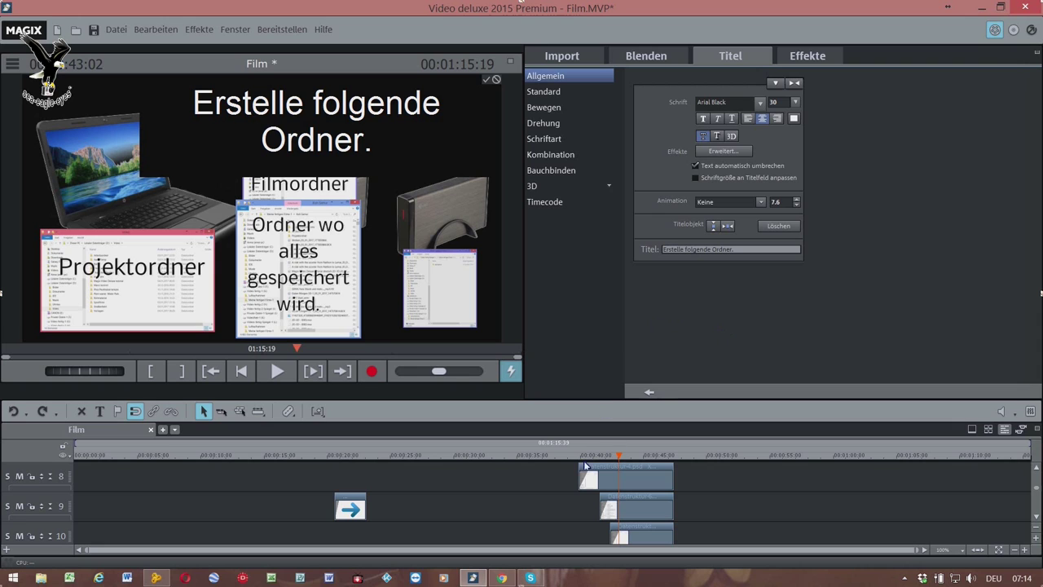
Play the film from about 37 seconds through the folder scenes and stop in the closing laptop scene.
left_click(542, 458)
key("space")
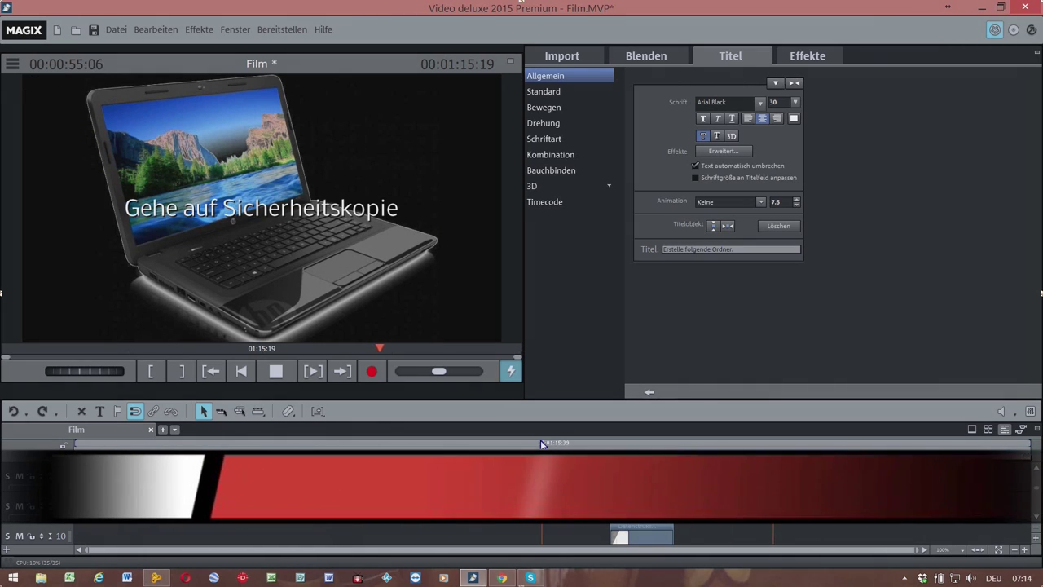
key("space")
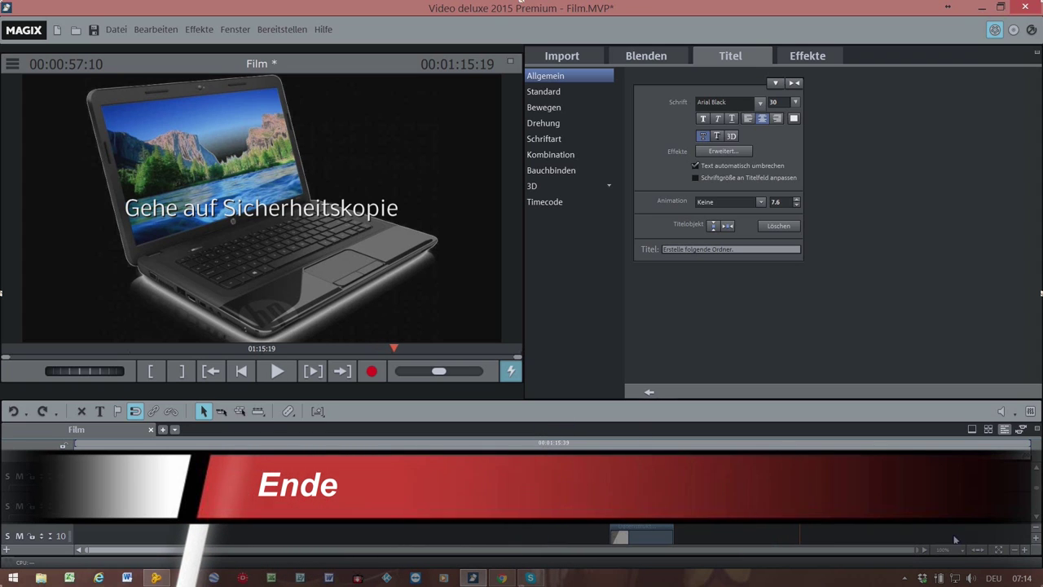
left_click(905, 579)
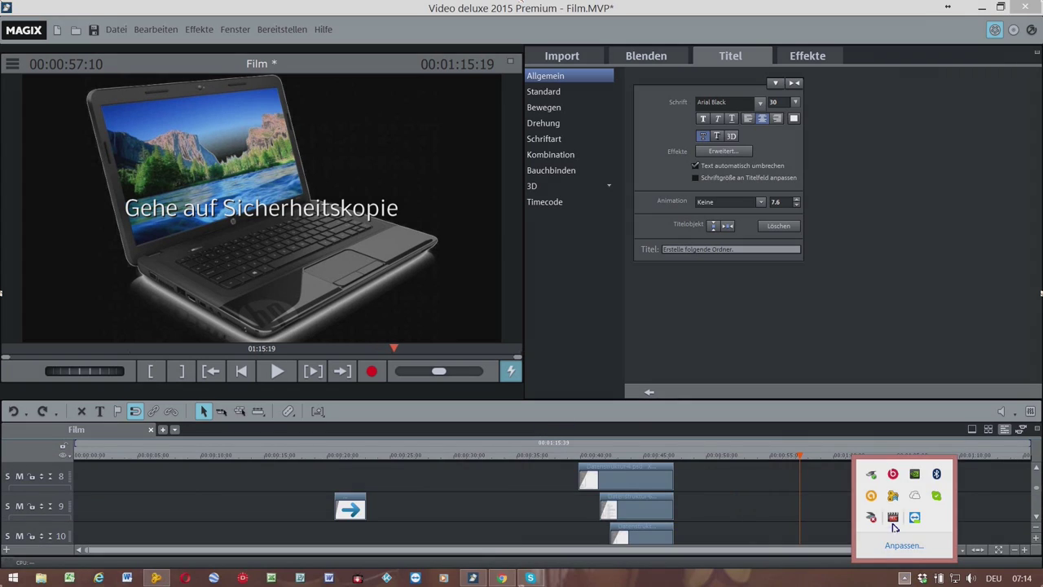